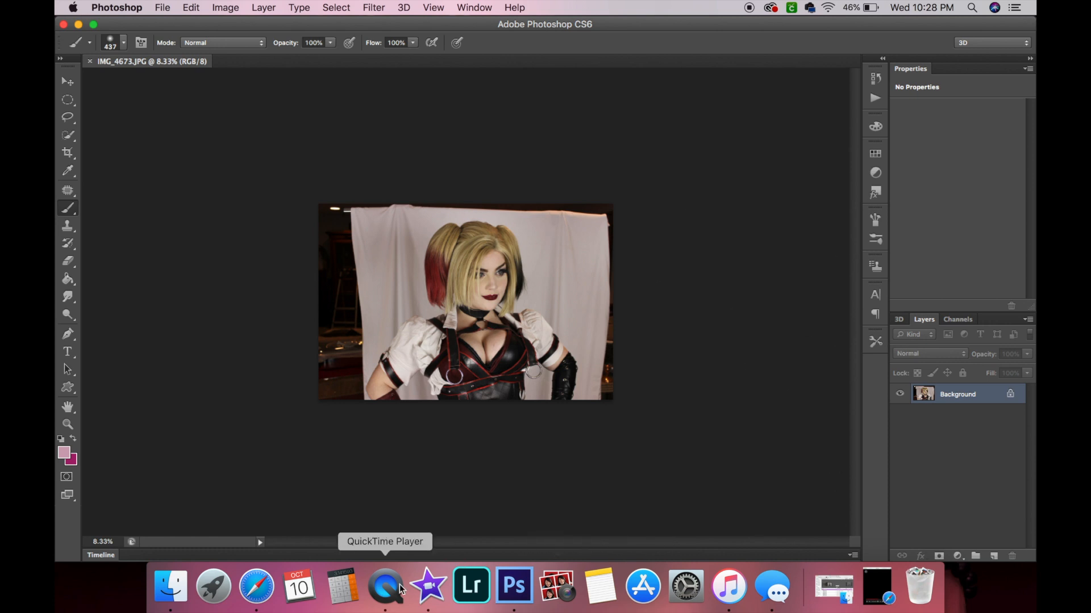
pyautogui.click(430, 592)
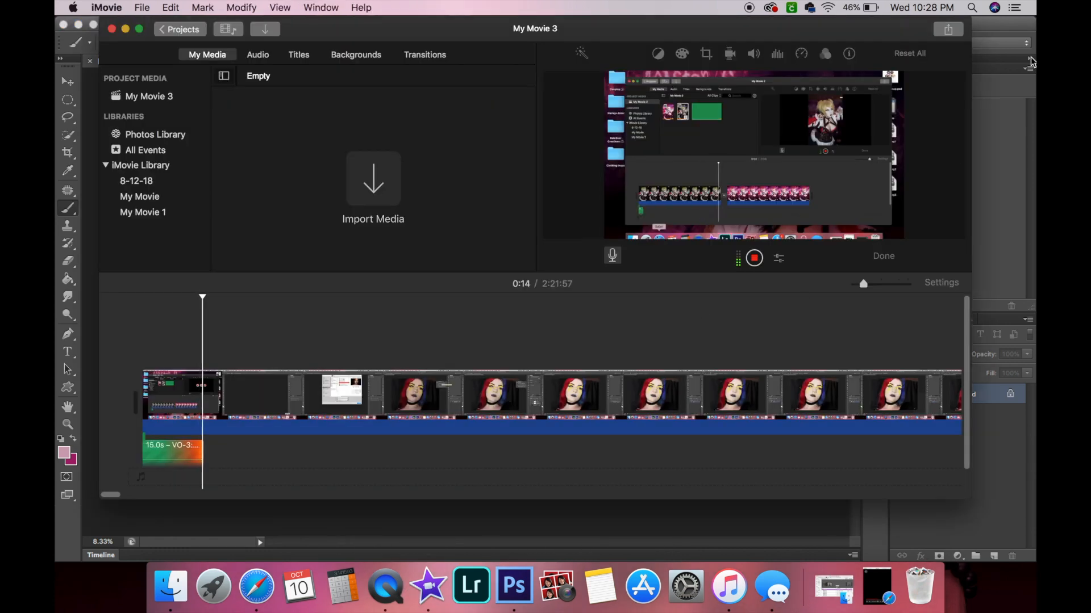
pyautogui.click(1003, 33)
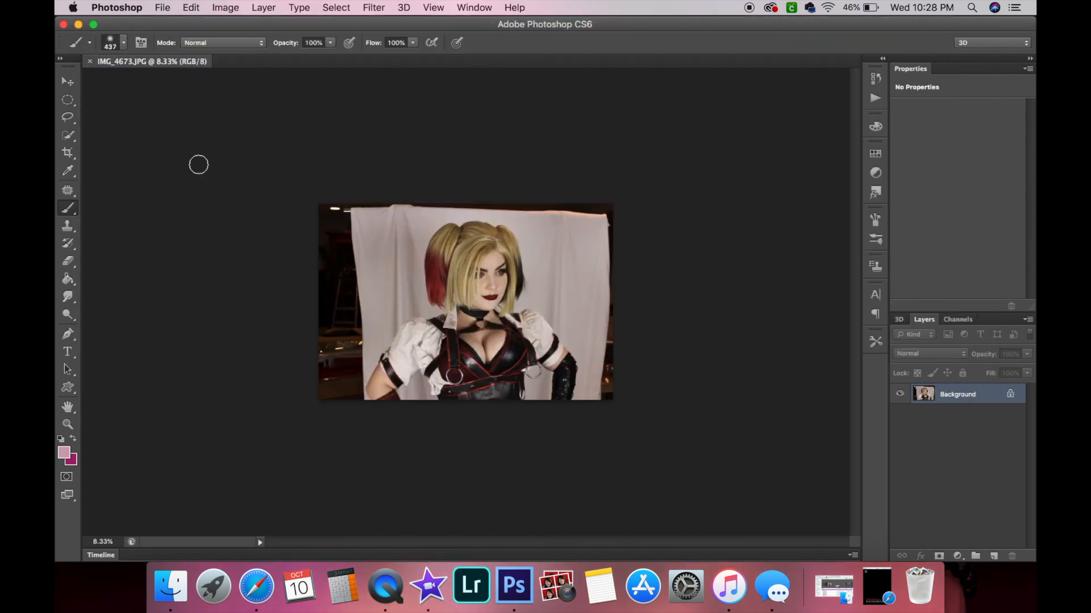
# Smooth the jawline above the choker with the Smudge tool.
pyautogui.click(68, 424)
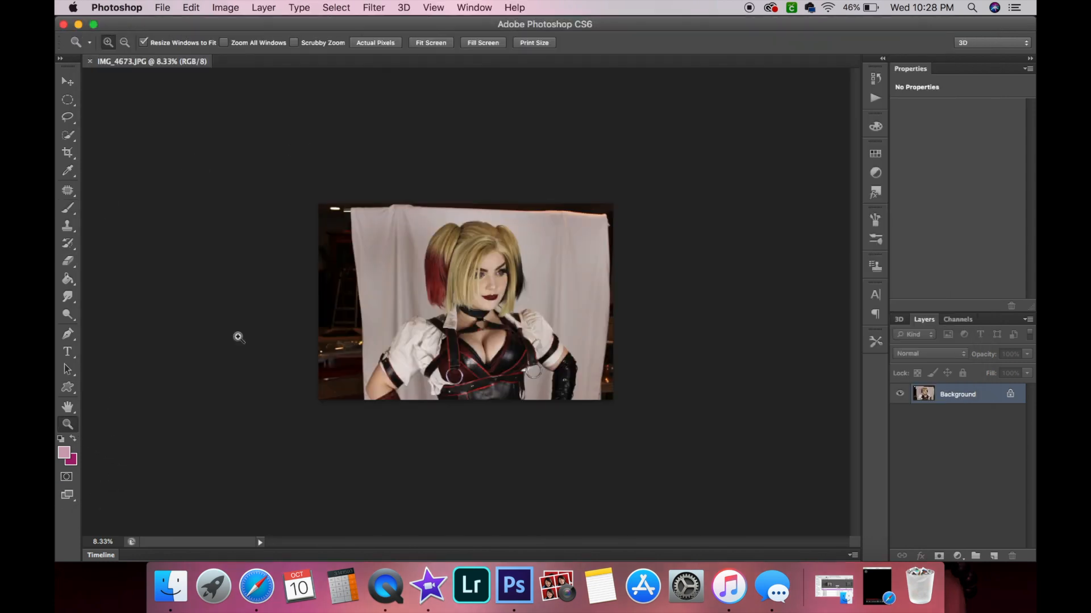
pyautogui.click(494, 273)
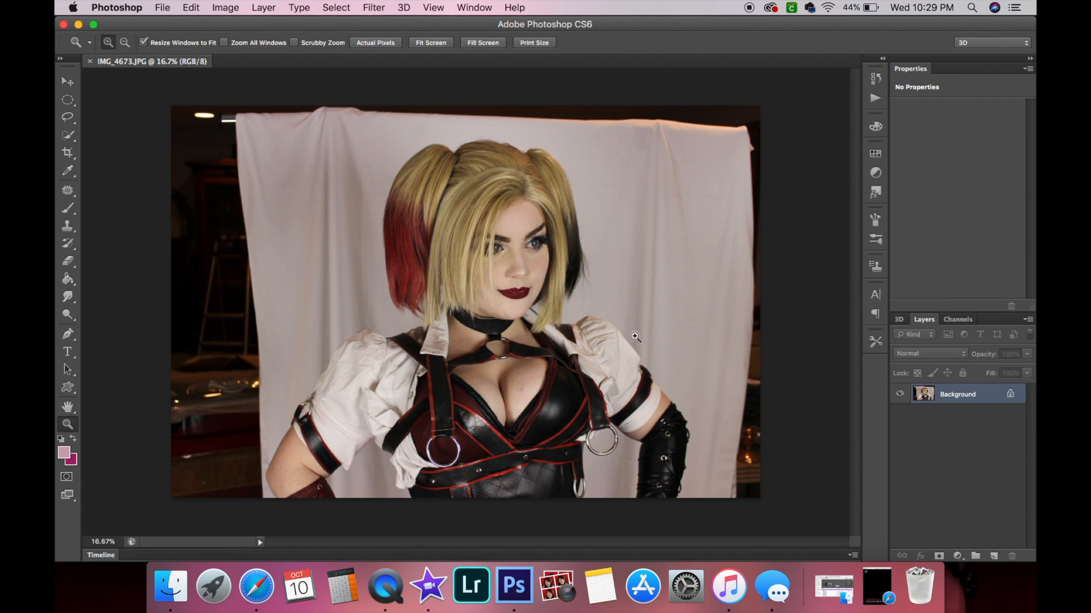
pyautogui.moveTo(529, 218); pyautogui.dragTo(530, 217)
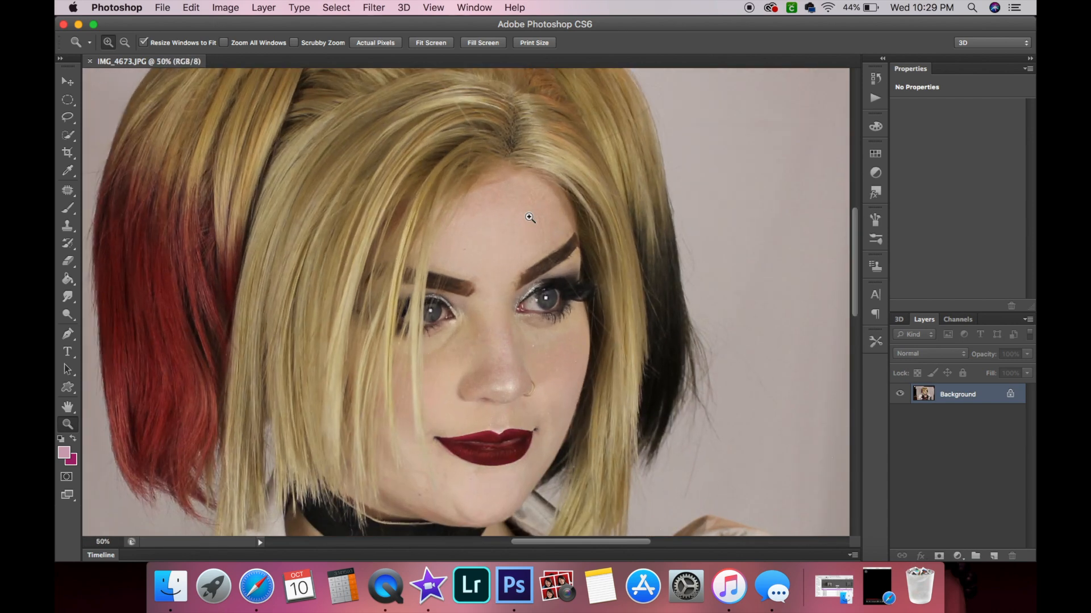
pyautogui.scroll(-3, 469, 353)
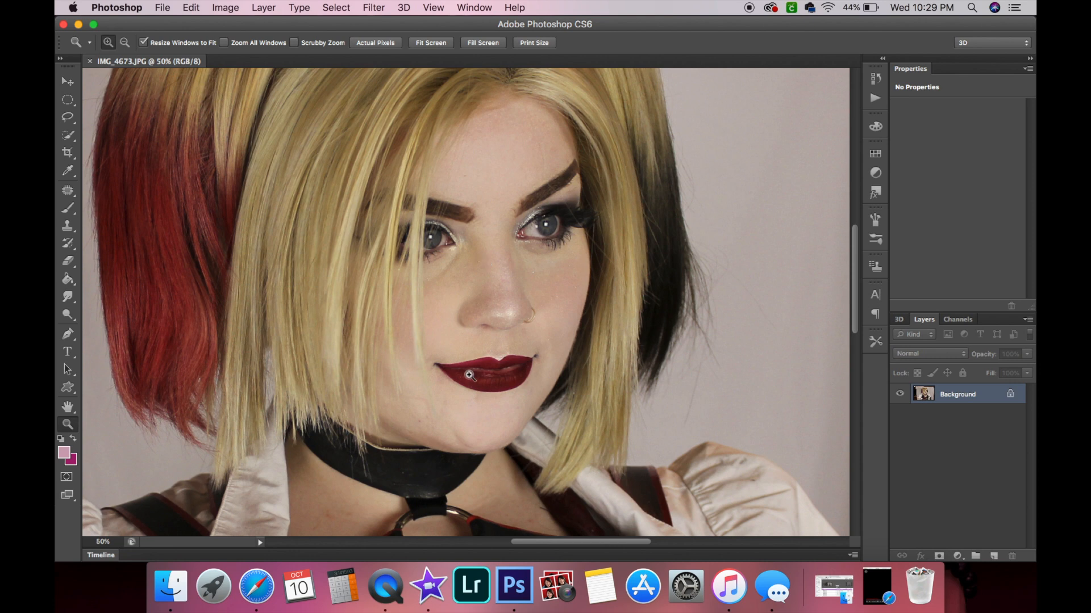
pyautogui.click(490, 385)
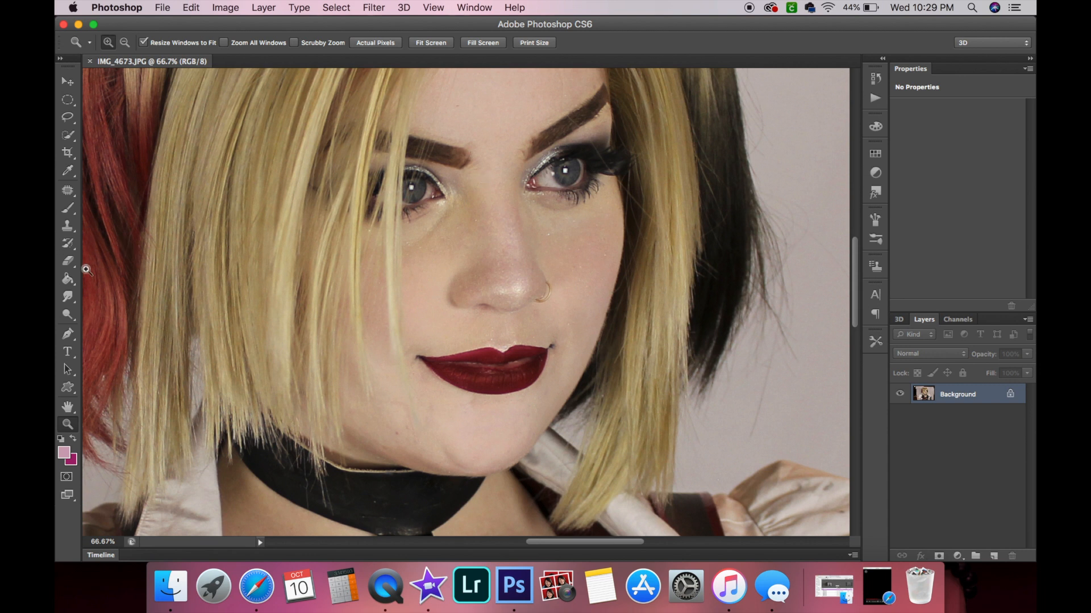
pyautogui.click(68, 296)
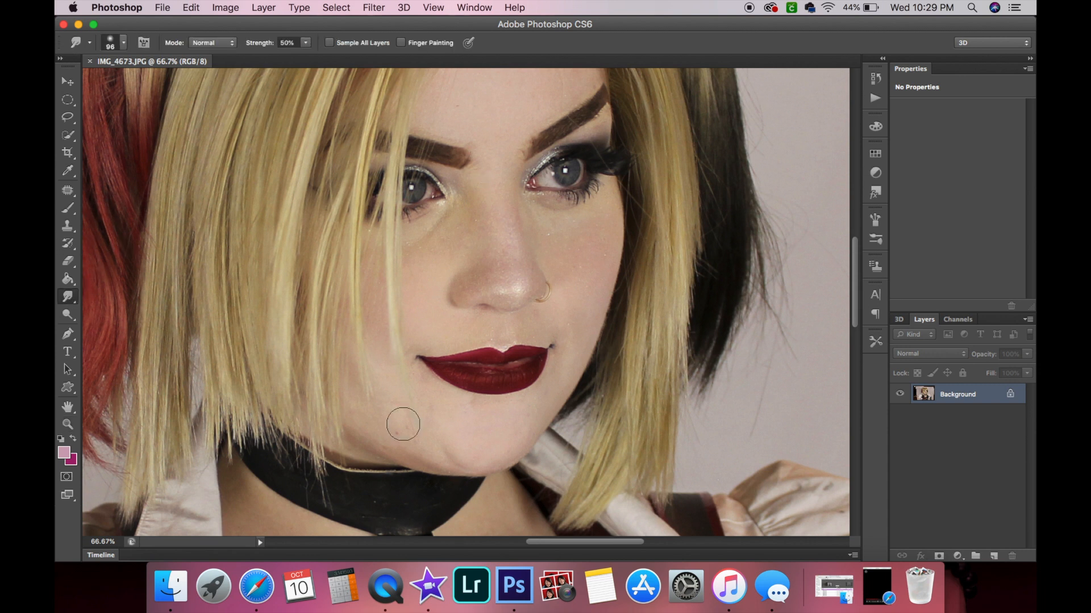
pyautogui.scroll(-3, 392, 445)
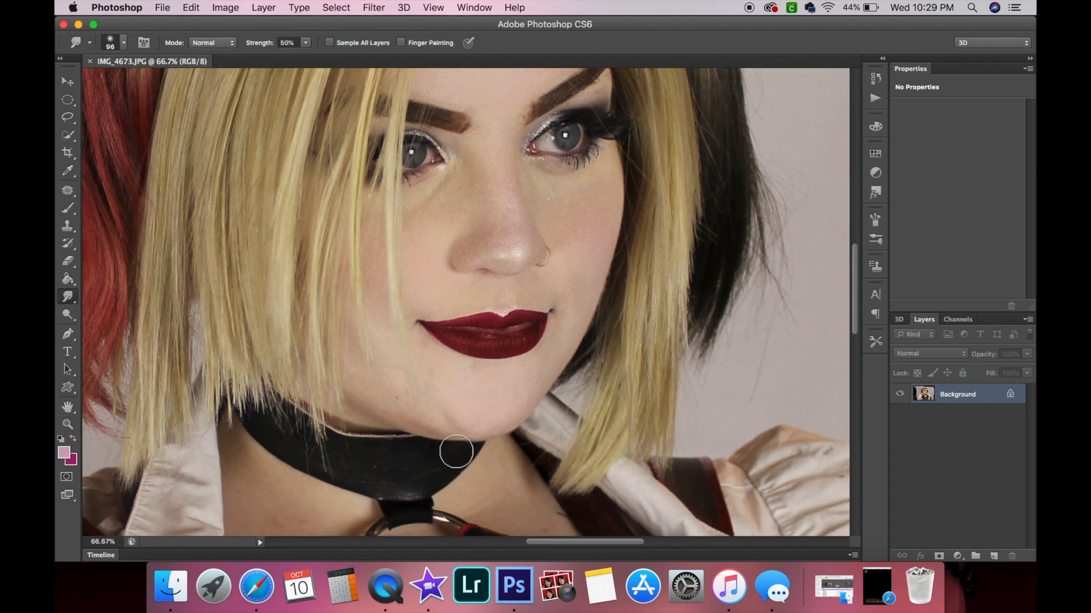
pyautogui.moveTo(451, 452)
pyautogui.mouseDown()
pyautogui.moveTo(471, 446)
pyautogui.moveTo(432, 443)
pyautogui.moveTo(379, 416)
pyautogui.mouseUp()
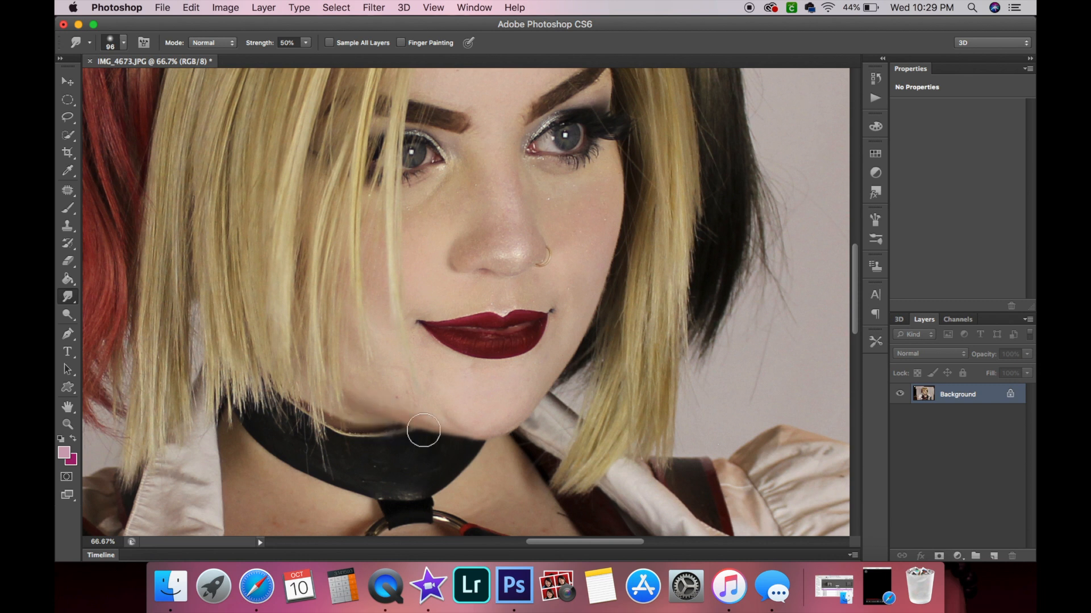
pyautogui.moveTo(415, 433)
pyautogui.mouseDown()
pyautogui.moveTo(396, 440)
pyautogui.moveTo(441, 431)
pyautogui.moveTo(475, 446)
pyautogui.moveTo(533, 433)
pyautogui.mouseUp()
pyautogui.moveTo(451, 427)
pyautogui.mouseDown()
pyautogui.moveTo(437, 444)
pyautogui.moveTo(451, 441)
pyautogui.moveTo(360, 420)
pyautogui.mouseUp()
# Smudge the lower edge of the chin on the right side of the jaw.
pyautogui.scroll(5, 360, 420)
pyautogui.hscroll(2, 359, 420)
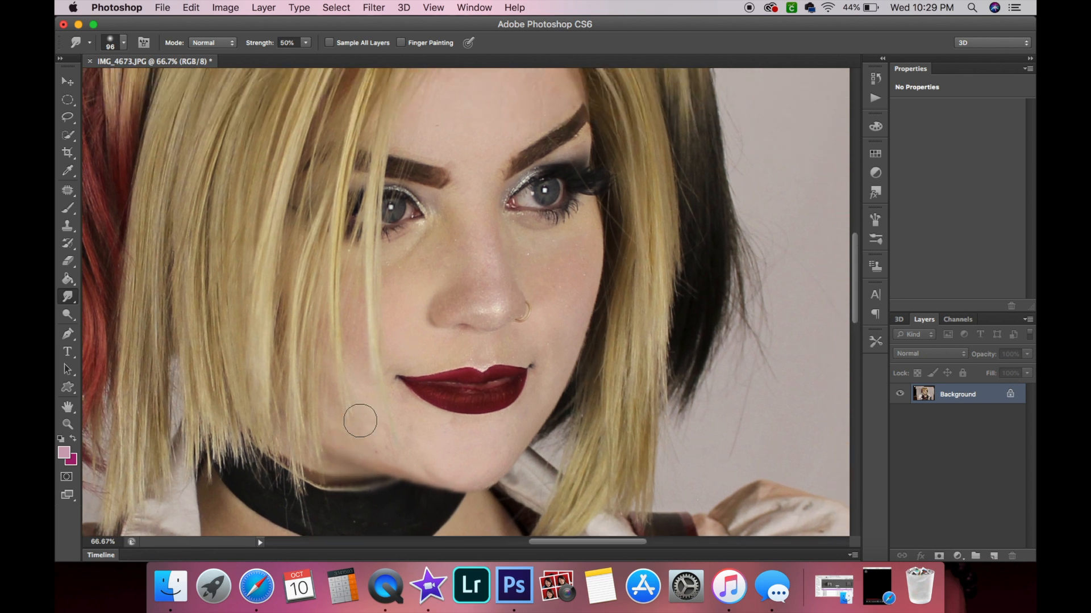
pyautogui.hscroll(3, 266, 418)
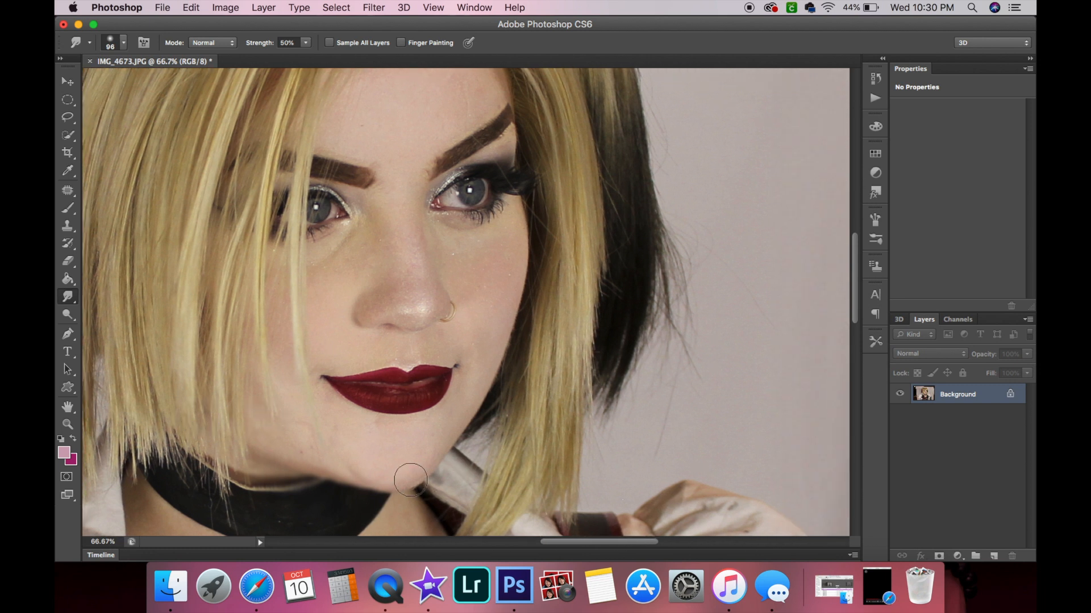
pyautogui.moveTo(402, 477)
pyautogui.mouseDown()
pyautogui.moveTo(448, 443)
pyautogui.moveTo(374, 475)
pyautogui.moveTo(405, 488)
pyautogui.mouseUp()
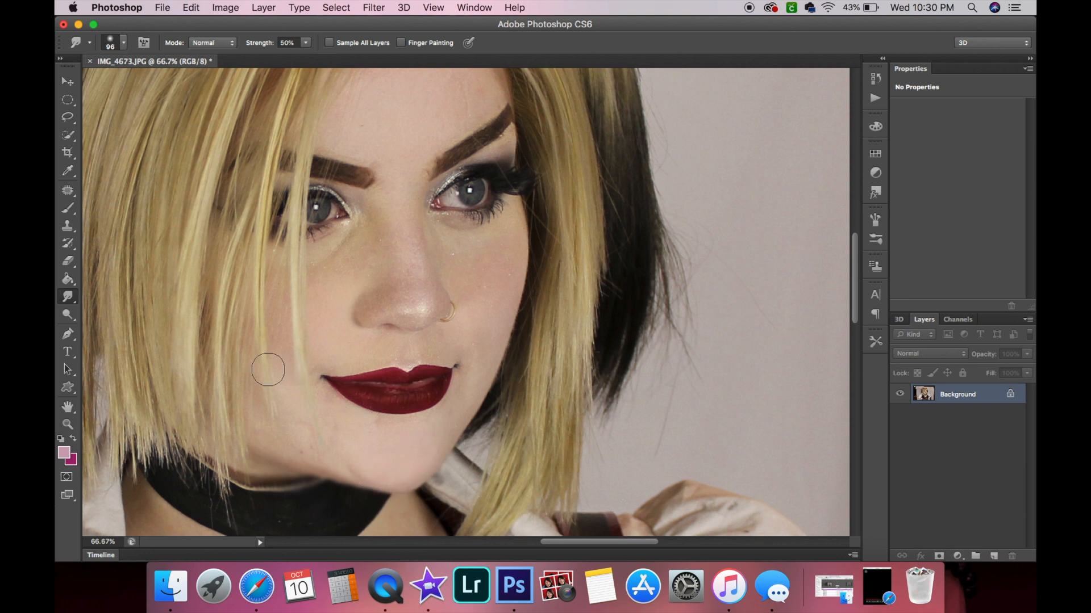
# Remove a blemish on the cheek under the left eye with the Patch tool.
pyautogui.click(68, 425)
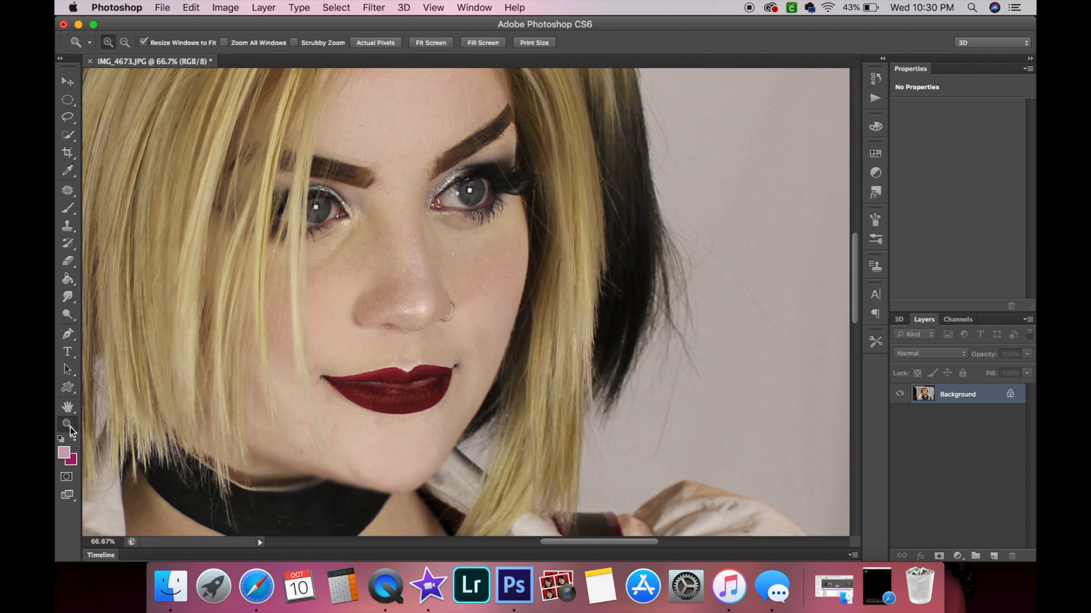
pyautogui.click(325, 241)
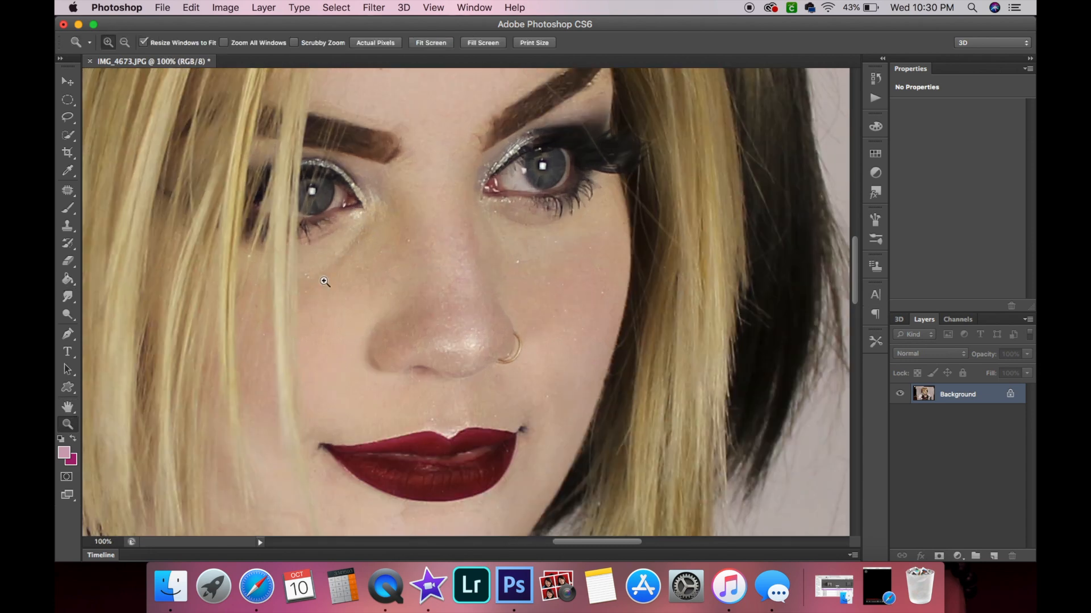
pyautogui.click(68, 190)
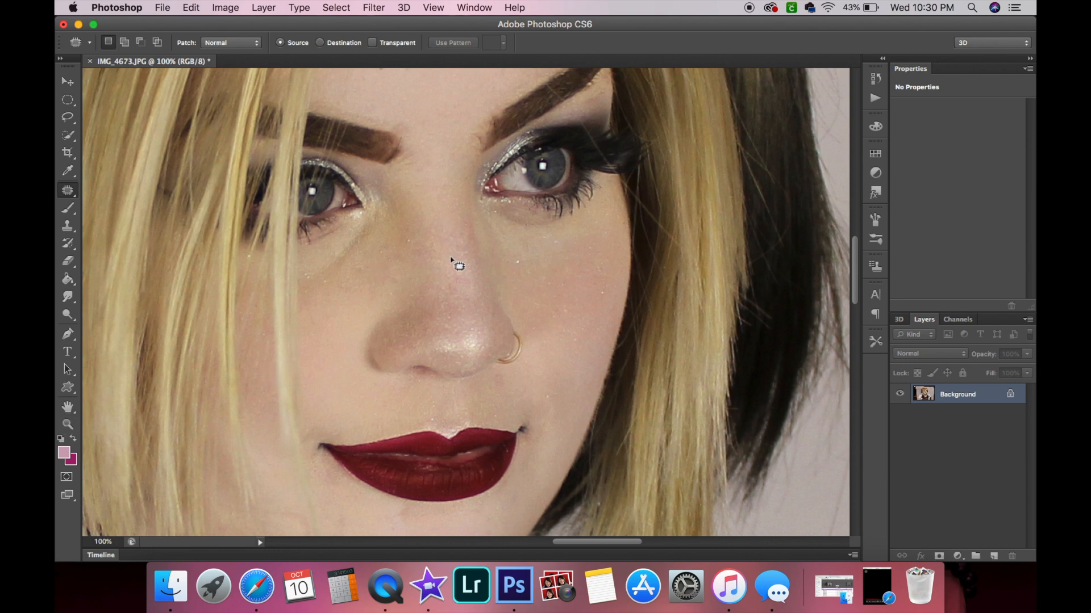
pyautogui.click(67, 425)
pyautogui.keyDown('alt'); pyautogui.click(421, 397); pyautogui.keyUp('alt')
pyautogui.click(421, 397)
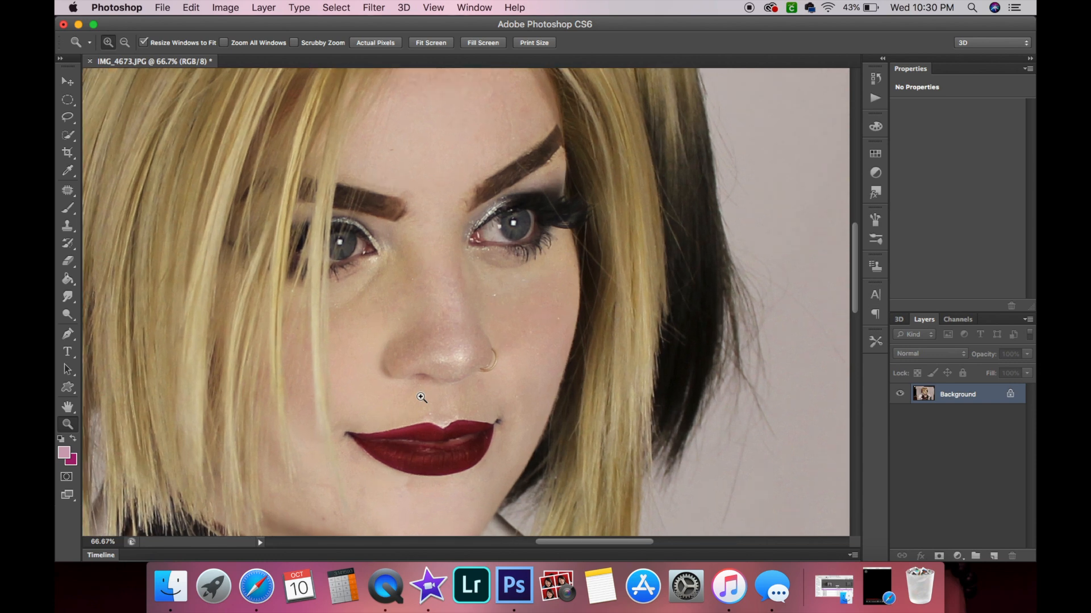
pyautogui.click(68, 191)
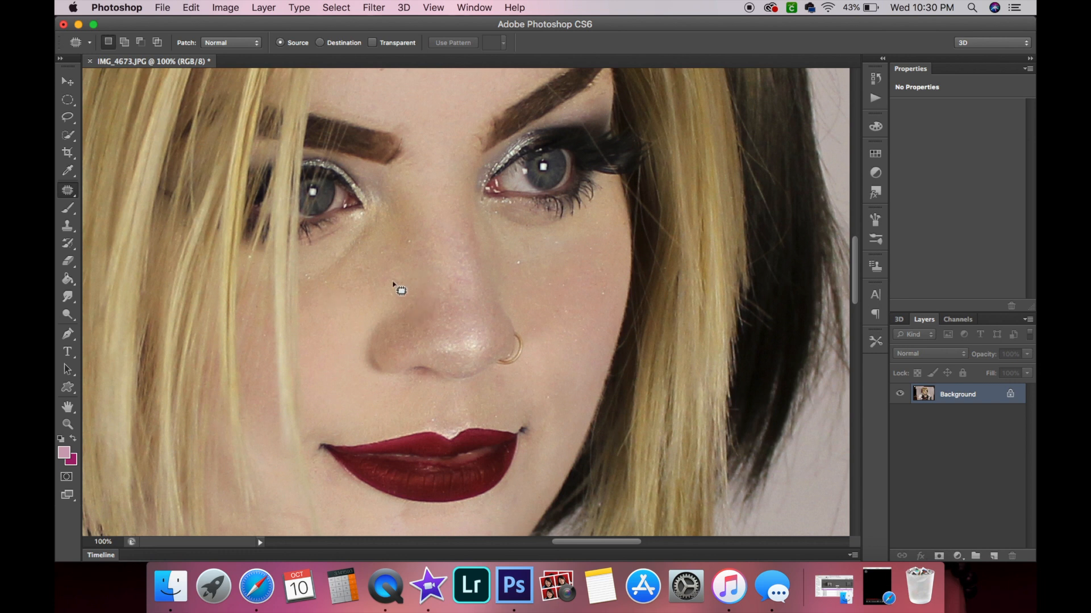
pyautogui.moveTo(344, 322)
pyautogui.mouseDown()
pyautogui.moveTo(332, 325)
pyautogui.moveTo(341, 304)
pyautogui.moveTo(339, 334)
pyautogui.moveTo(357, 329)
pyautogui.mouseUp()
pyautogui.press('super+d')
pyautogui.moveTo(318, 298)
pyautogui.mouseDown()
pyautogui.moveTo(368, 256)
pyautogui.moveTo(379, 213)
pyautogui.moveTo(317, 261)
pyautogui.moveTo(303, 298)
pyautogui.moveTo(345, 284)
pyautogui.moveTo(349, 323)
pyautogui.mouseUp()
pyautogui.click(382, 288)
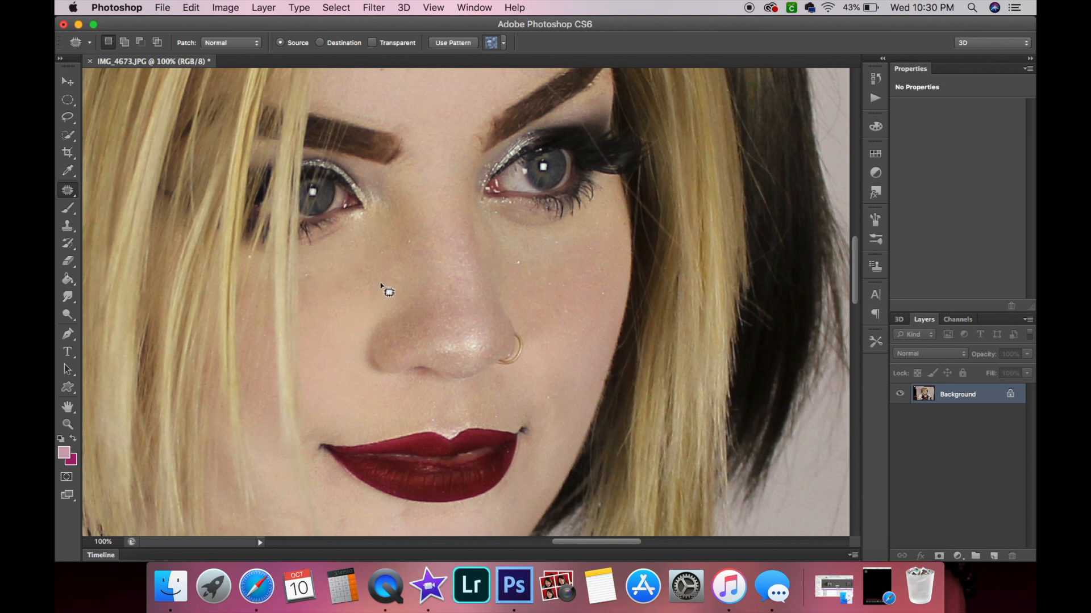
# Patch another spot higher on the left cheek beside the nose.
pyautogui.scroll(2, 382, 287)
pyautogui.hscroll(-2, 382, 288)
pyautogui.moveTo(336, 274)
pyautogui.mouseDown()
pyautogui.moveTo(370, 253)
pyautogui.moveTo(331, 276)
pyautogui.moveTo(389, 297)
pyautogui.mouseUp()
pyautogui.click(393, 293)
# Patch blemishes on the right cheek below the right eye.
pyautogui.moveTo(580, 251)
pyautogui.mouseDown()
pyautogui.moveTo(547, 240)
pyautogui.moveTo(532, 252)
pyautogui.moveTo(575, 252)
pyautogui.moveTo(596, 273)
pyautogui.mouseUp()
pyautogui.click(595, 273)
pyautogui.scroll(3, 571, 291)
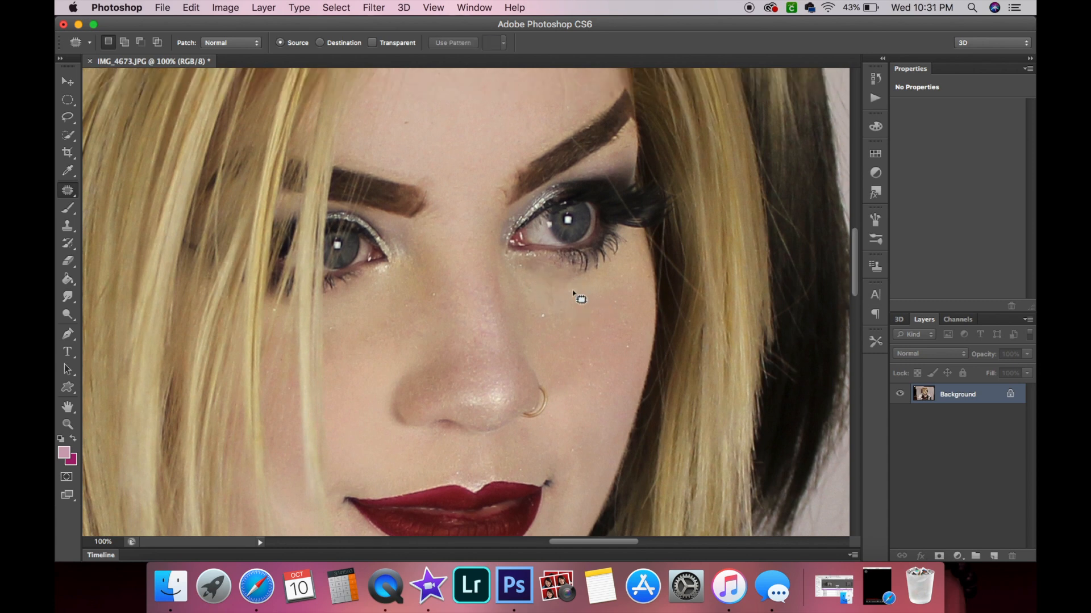
pyautogui.moveTo(529, 361)
pyautogui.mouseDown()
pyautogui.moveTo(528, 324)
pyautogui.moveTo(514, 348)
pyautogui.moveTo(531, 365)
pyautogui.moveTo(523, 351)
pyautogui.moveTo(557, 359)
pyautogui.moveTo(540, 387)
pyautogui.mouseUp()
pyautogui.click(540, 387)
# Patch a small spot just below the right eyebrow.
pyautogui.scroll(1, 540, 387)
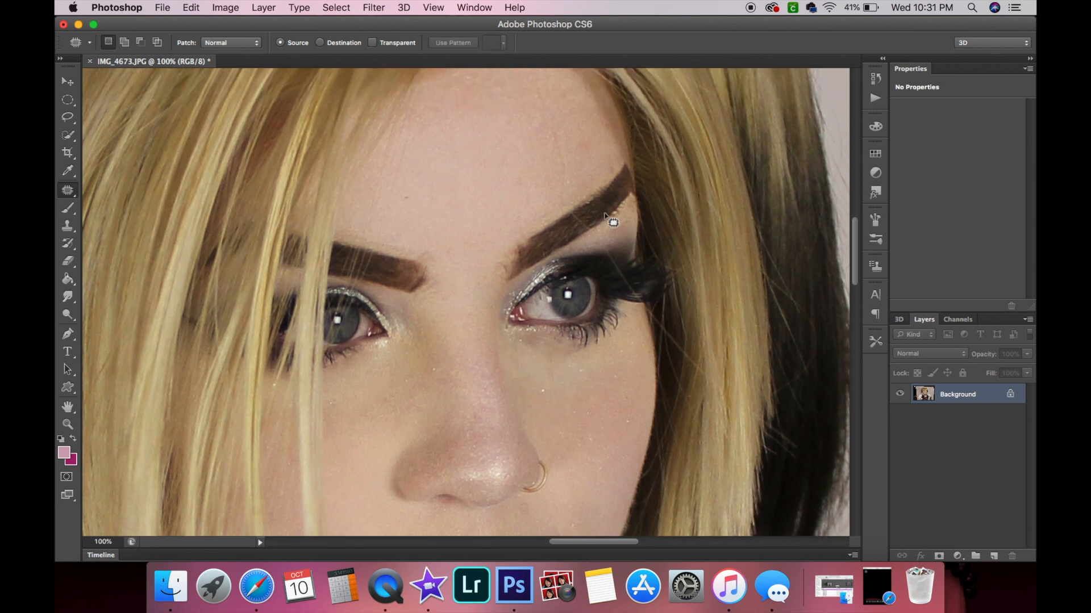
pyautogui.hscroll(3, 625, 220)
pyautogui.scroll(1, 625, 219)
pyautogui.moveTo(536, 241)
pyautogui.mouseDown()
pyautogui.moveTo(555, 224)
pyautogui.moveTo(536, 225)
pyautogui.moveTo(536, 239)
pyautogui.mouseUp()
pyautogui.click(458, 189)
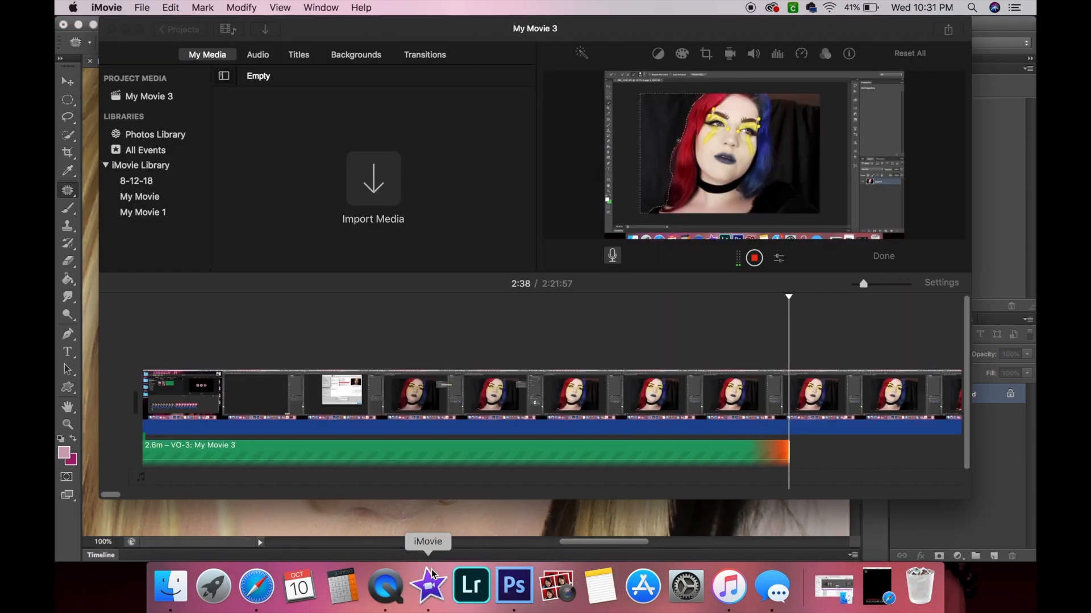
pyautogui.click(431, 573)
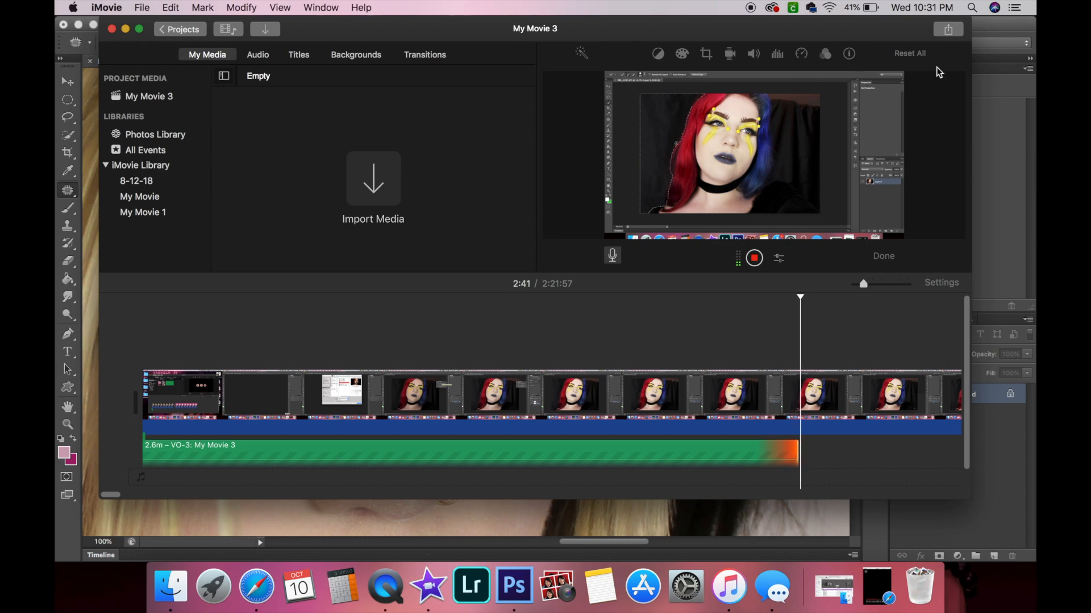
pyautogui.click(996, 26)
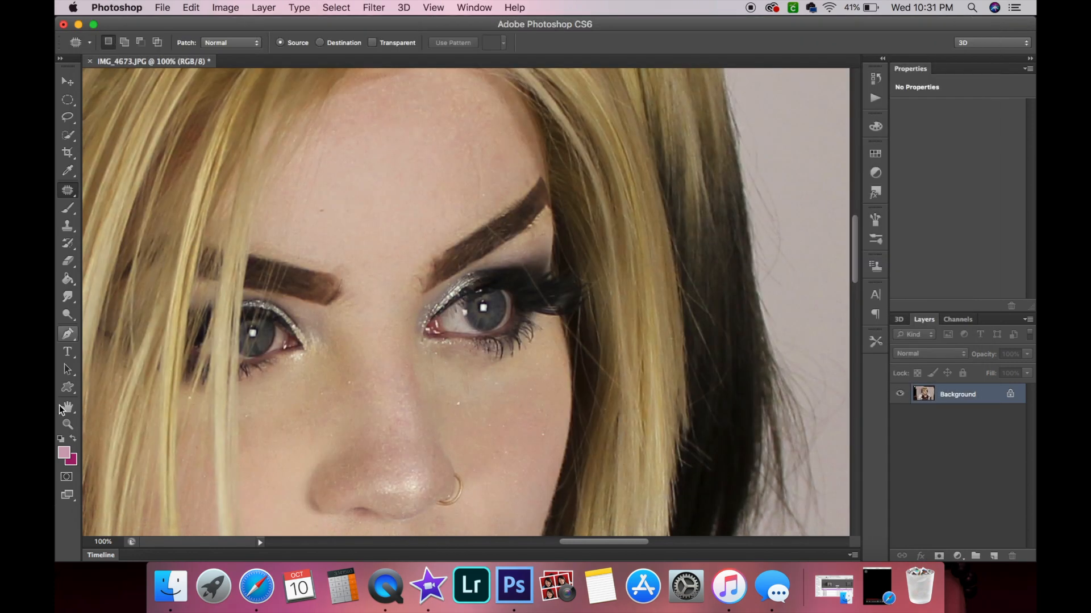
# Zoom in closely to examine the right eyebrow and eye area.
pyautogui.click(67, 424)
pyautogui.click(442, 279)
pyautogui.click(441, 279)
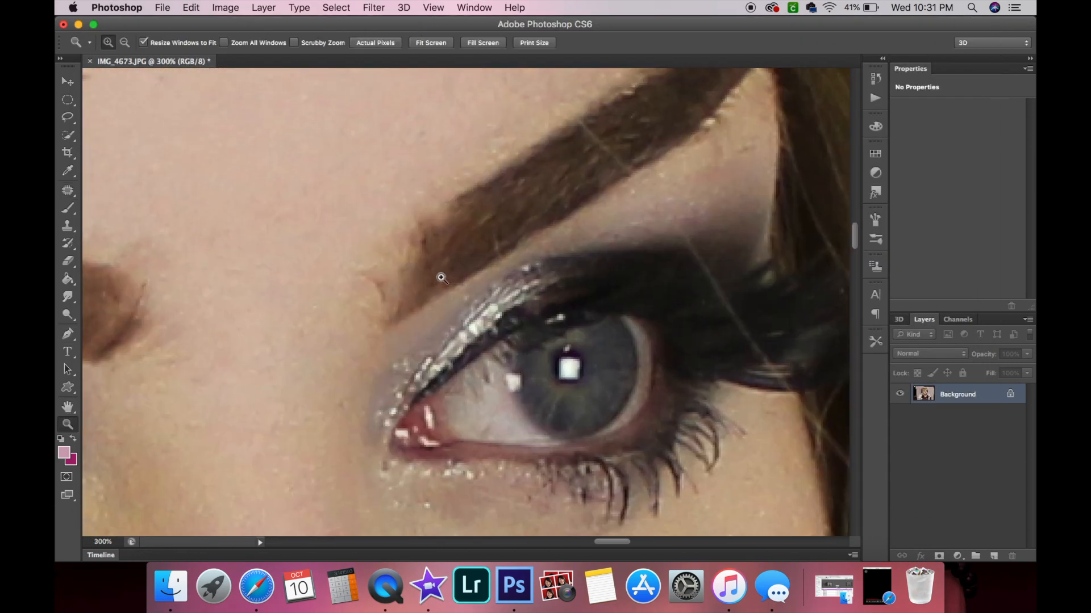
pyautogui.hscroll(3, 441, 278)
pyautogui.scroll(2, 441, 277)
pyautogui.keyDown('alt'); pyautogui.click(558, 270); pyautogui.keyUp('alt')
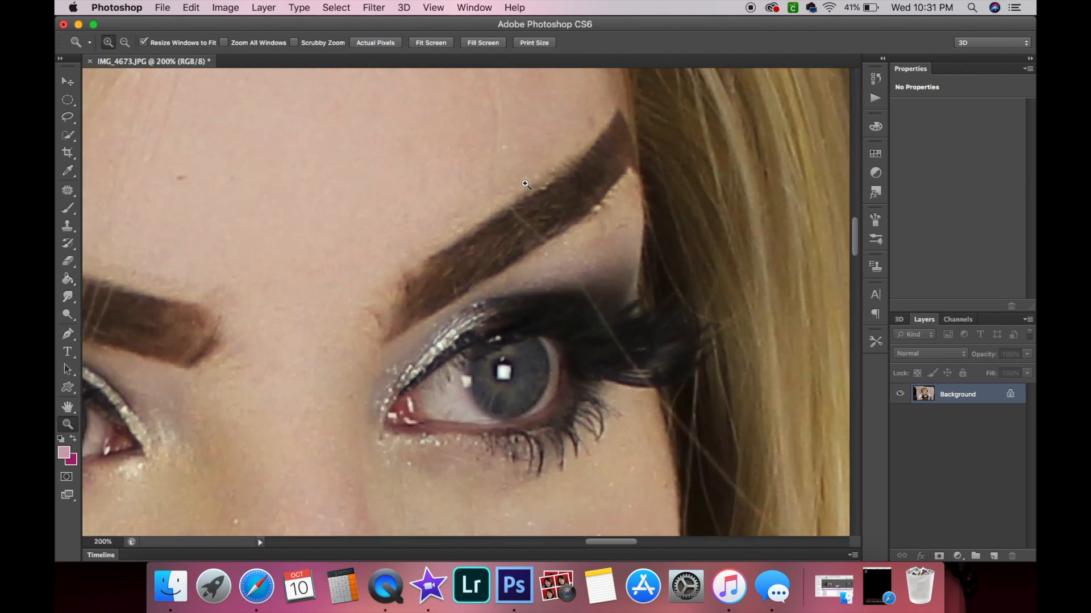
pyautogui.hscroll(3, 522, 180)
pyautogui.scroll(1, 522, 180)
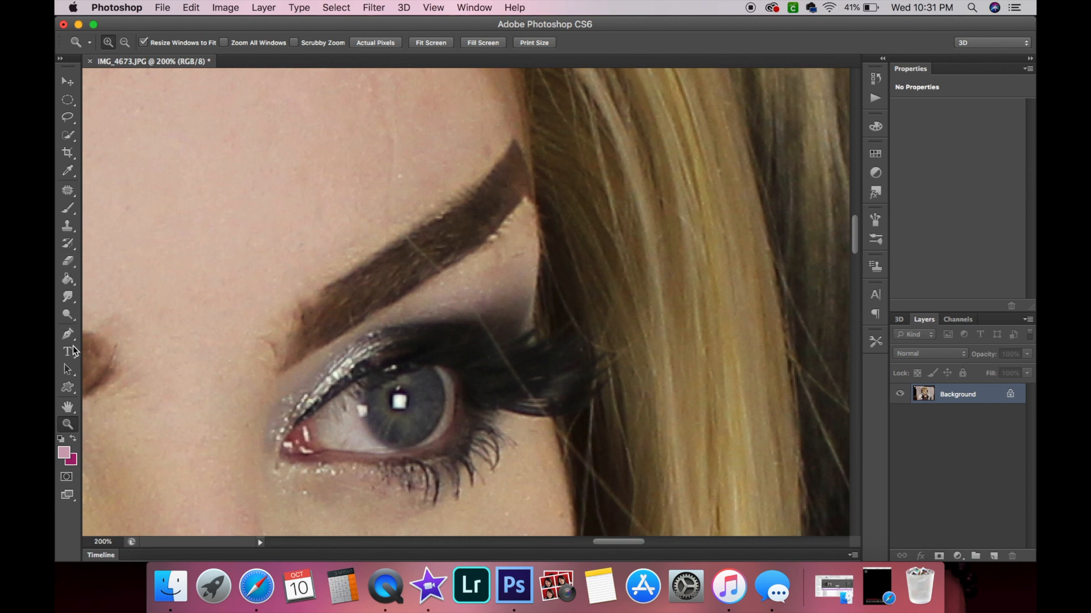
# Select the Smudge tool and set its brush size to 20 px.
pyautogui.click(69, 262)
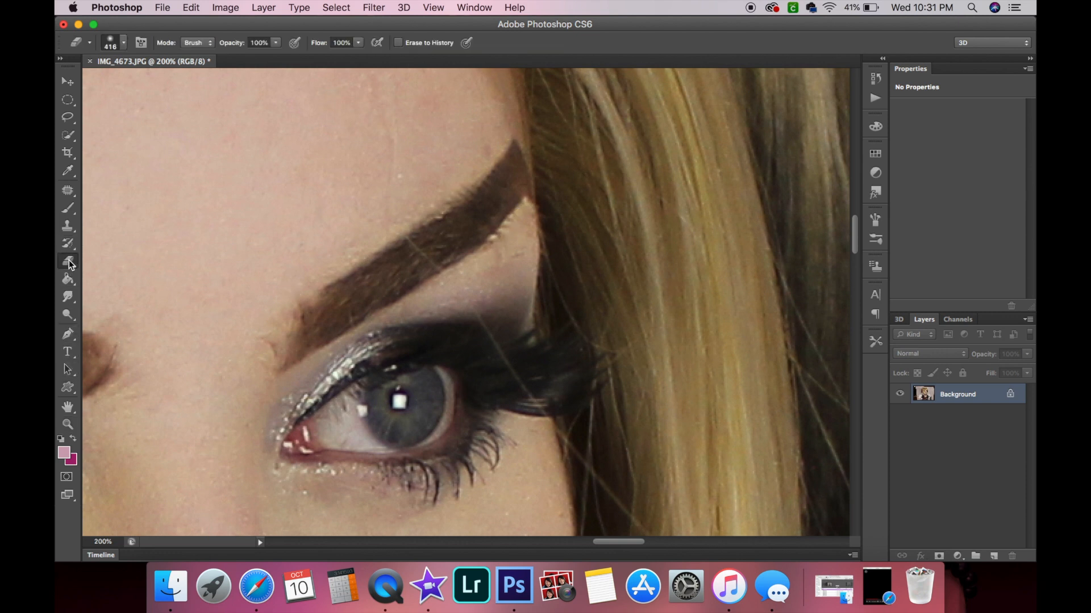
pyautogui.click(75, 299)
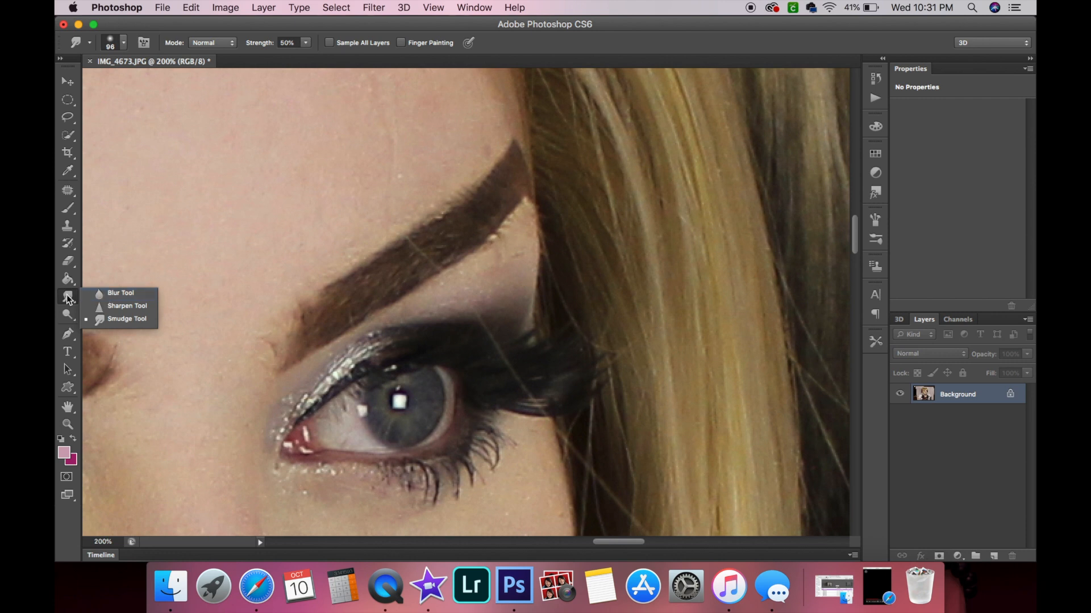
pyautogui.click(97, 319)
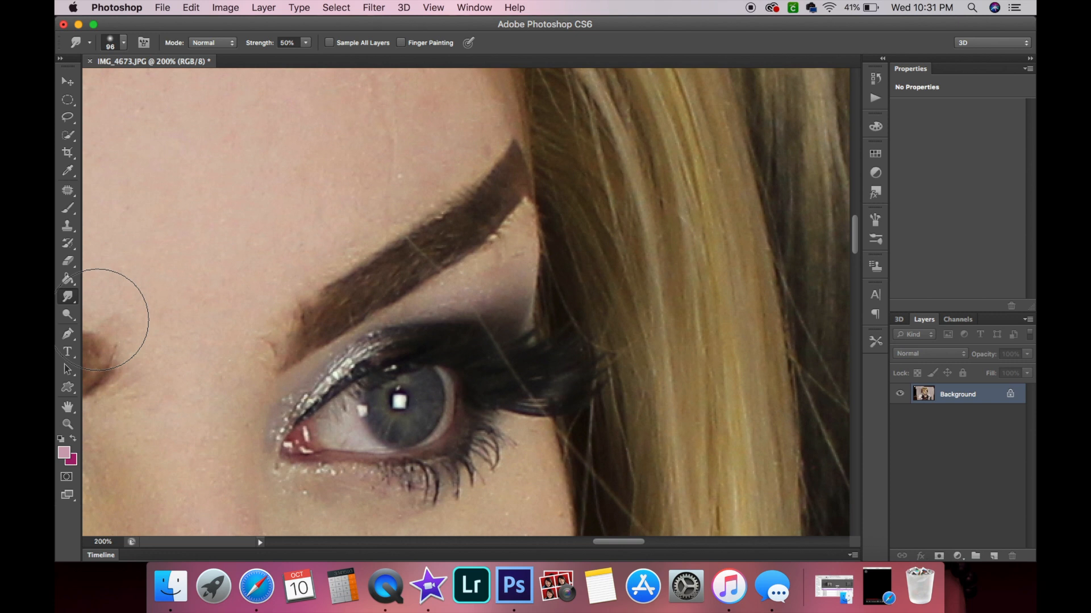
pyautogui.click(123, 43)
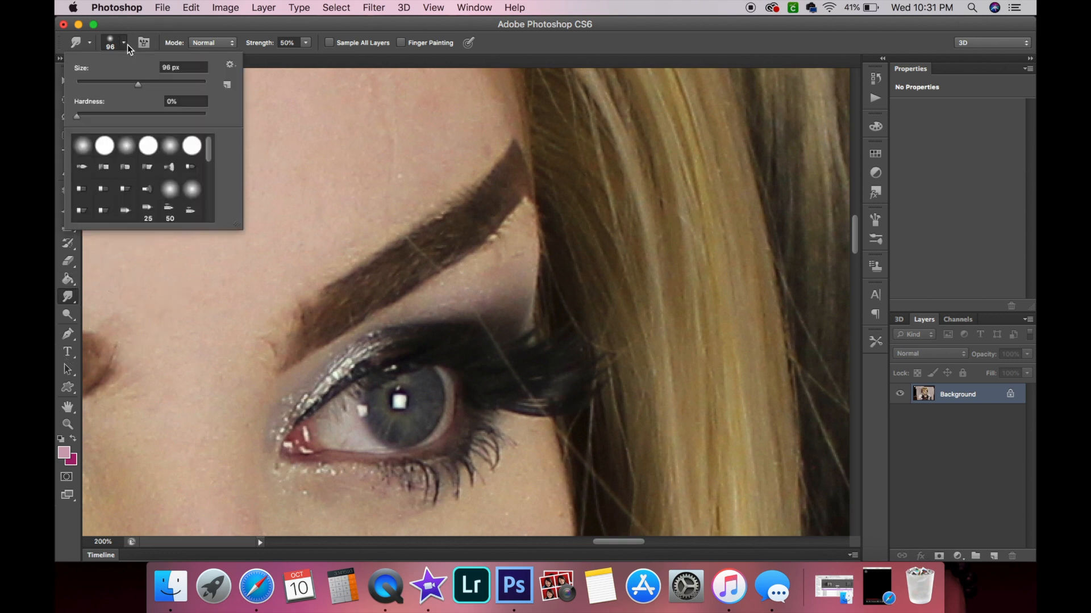
pyautogui.click(89, 83)
pyautogui.click(170, 22)
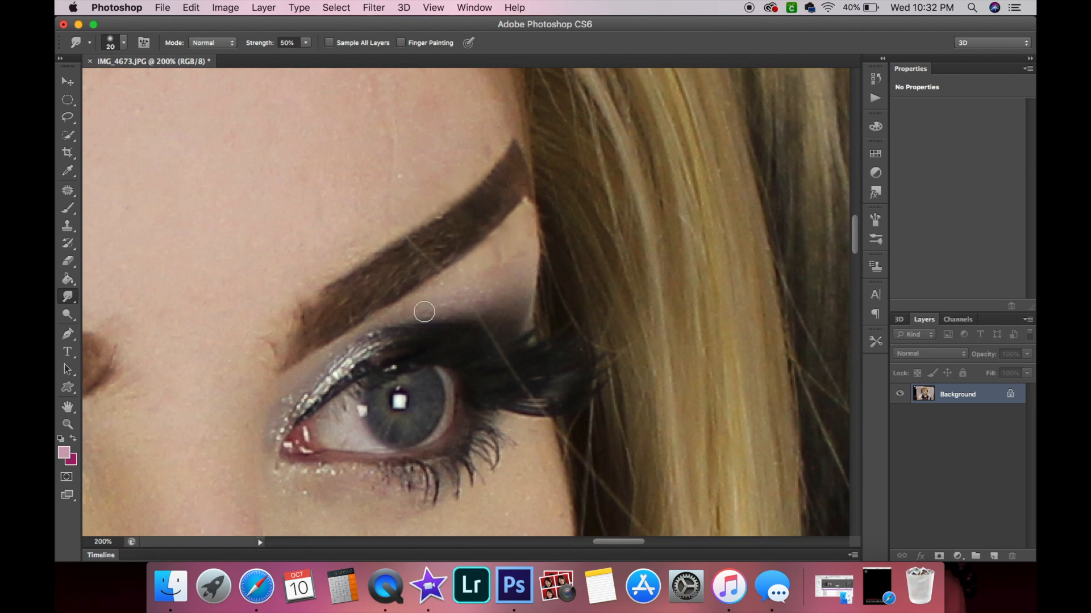
# Create a new empty layer above the Background.
pyautogui.hscroll(-15, 396, 305)
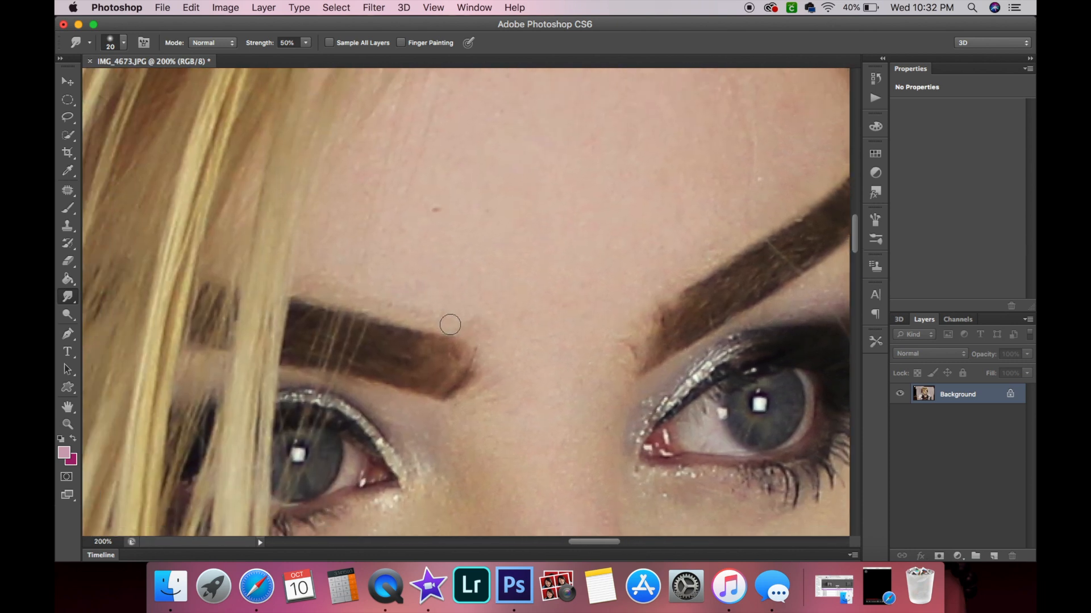
pyautogui.scroll(-4, 452, 341)
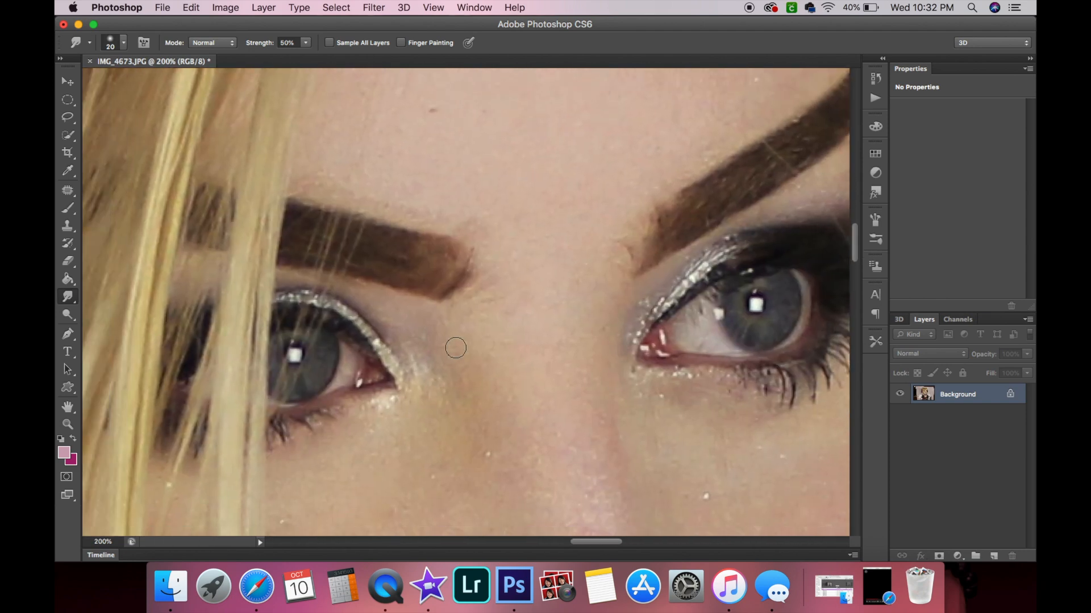
pyautogui.scroll(-8, 455, 347)
pyautogui.hscroll(-3, 456, 348)
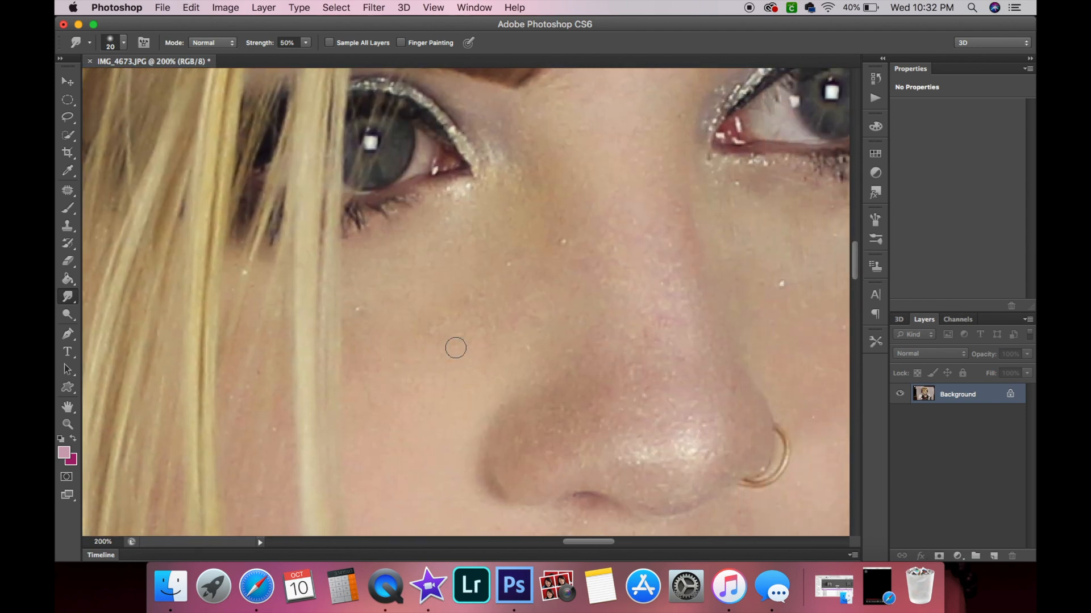
pyautogui.hscroll(8, 455, 348)
pyautogui.scroll(-10, 352, 412)
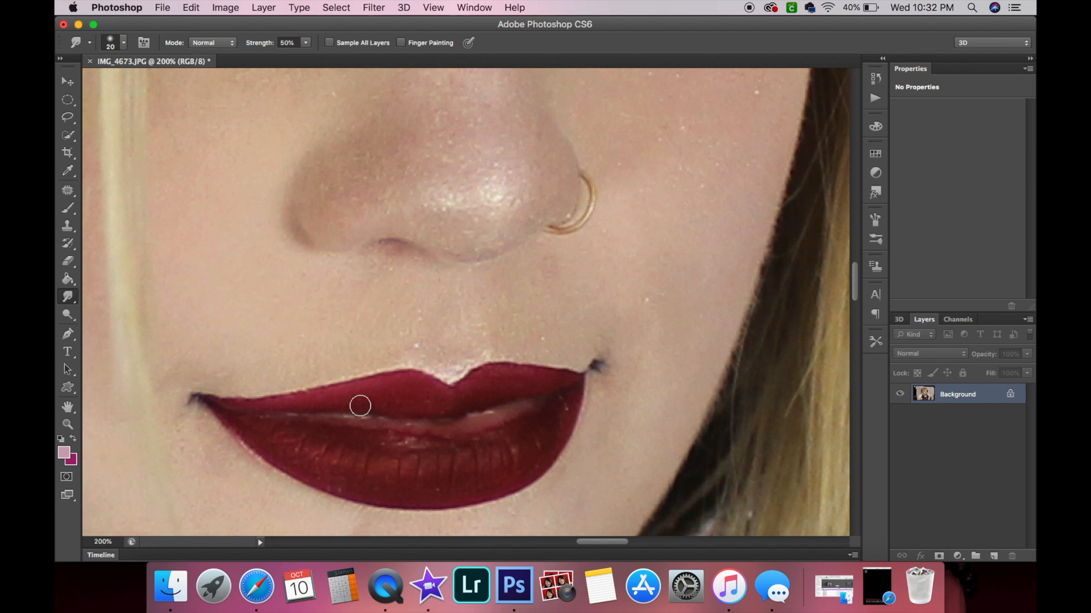
pyautogui.scroll(-2, 341, 394)
pyautogui.scroll(-3, 261, 326)
pyautogui.hscroll(-1, 261, 327)
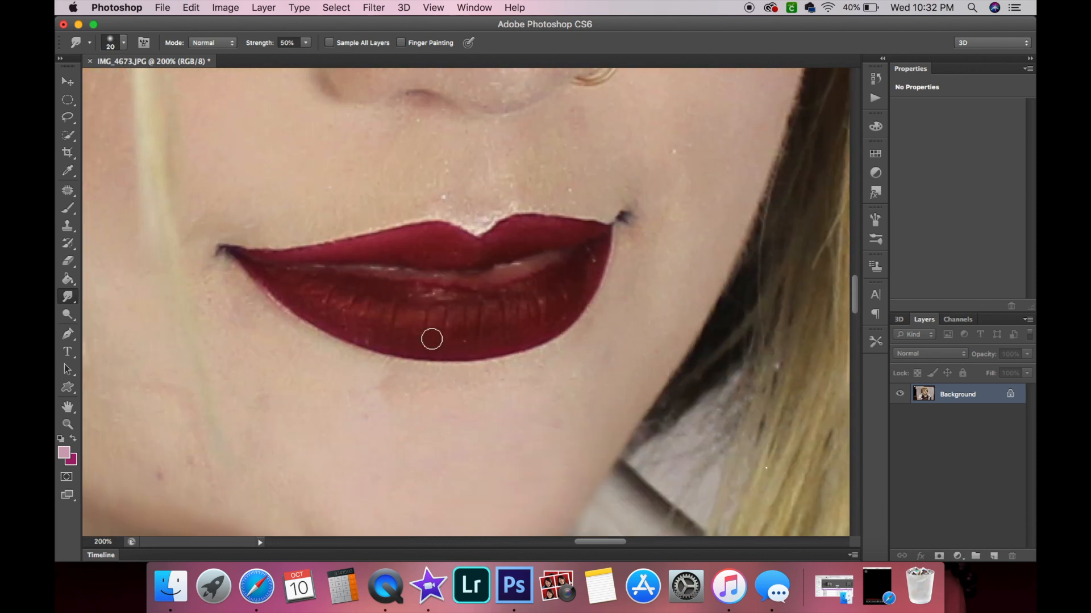
pyautogui.click(993, 556)
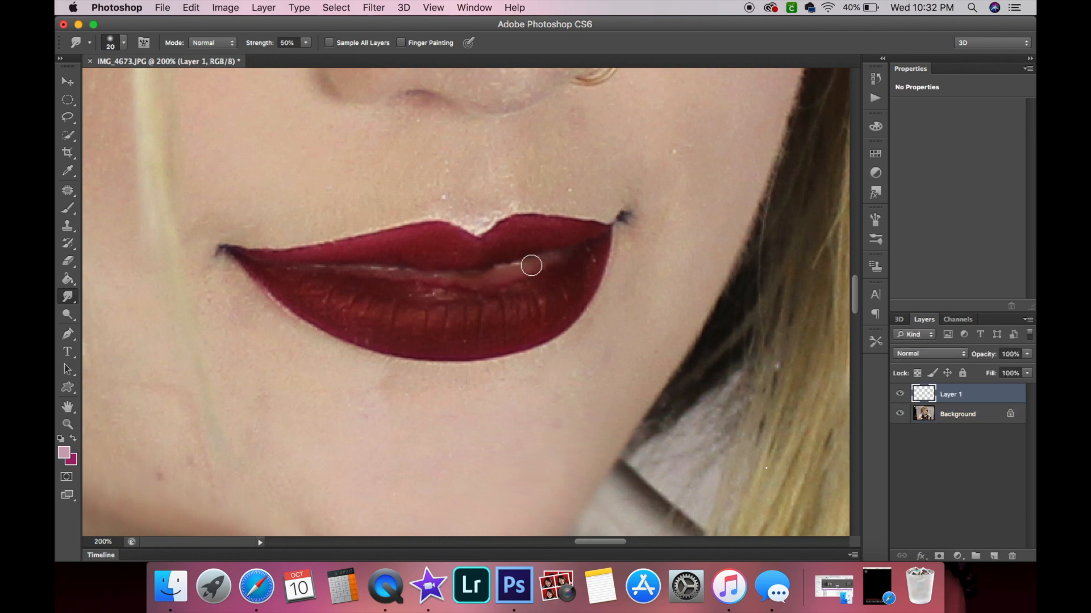
# Sample the dark red lip colour as the foreground colour with the Eyedropper.
pyautogui.click(73, 439)
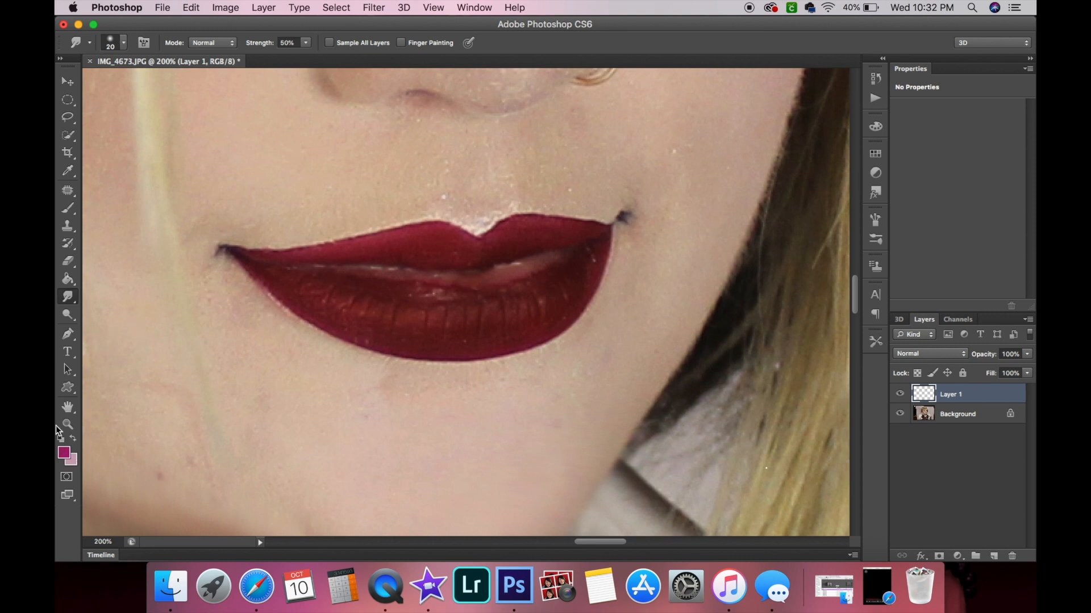
pyautogui.click(67, 173)
pyautogui.moveTo(399, 288)
pyautogui.mouseDown()
pyautogui.moveTo(380, 293)
pyautogui.moveTo(390, 296)
pyautogui.mouseUp()
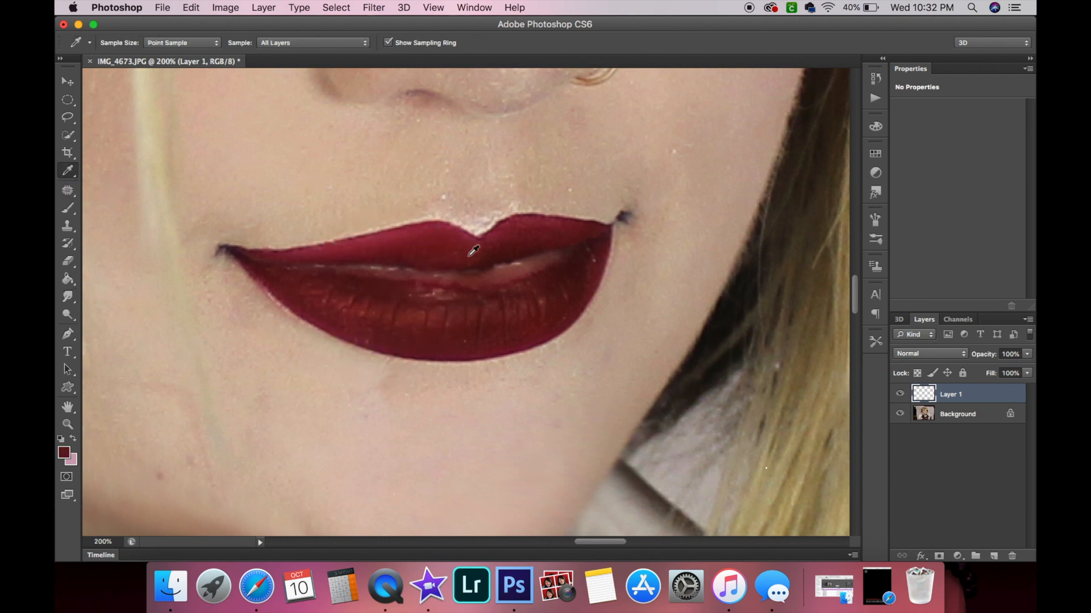
pyautogui.click(390, 282)
# Paint over the lips on the new layer with a 20 px soft Brush.
pyautogui.click(68, 208)
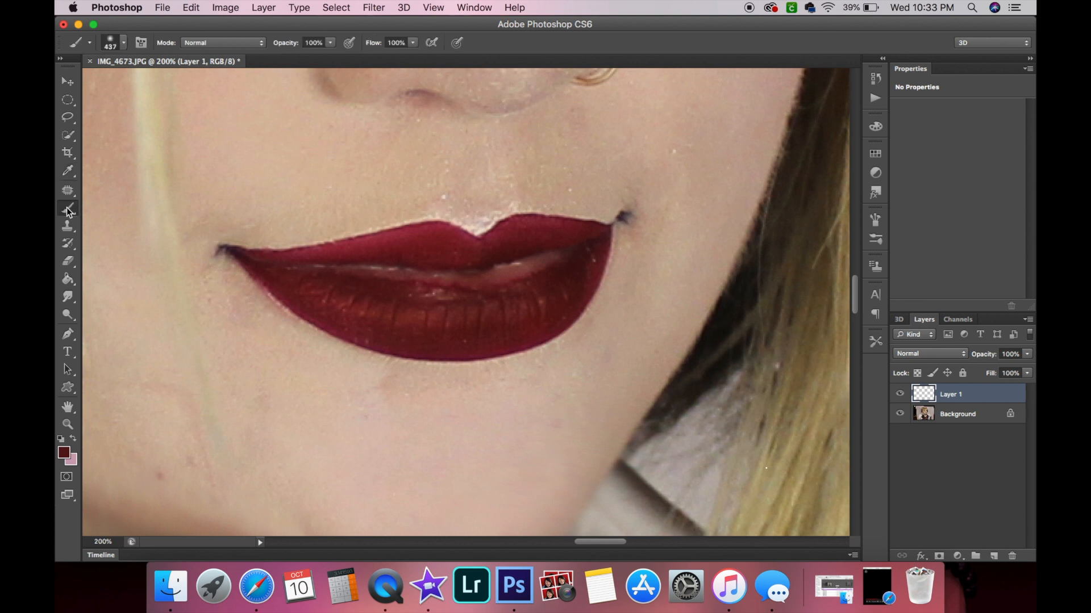
pyautogui.click(123, 43)
pyautogui.click(104, 84)
pyautogui.click(163, 31)
pyautogui.click(123, 43)
pyautogui.click(93, 89)
pyautogui.click(143, 36)
pyautogui.moveTo(260, 262)
pyautogui.mouseDown()
pyautogui.moveTo(435, 280)
pyautogui.moveTo(428, 289)
pyautogui.moveTo(528, 266)
pyautogui.moveTo(534, 280)
pyautogui.moveTo(536, 268)
pyautogui.moveTo(492, 272)
pyautogui.moveTo(577, 250)
pyautogui.moveTo(502, 292)
pyautogui.mouseUp()
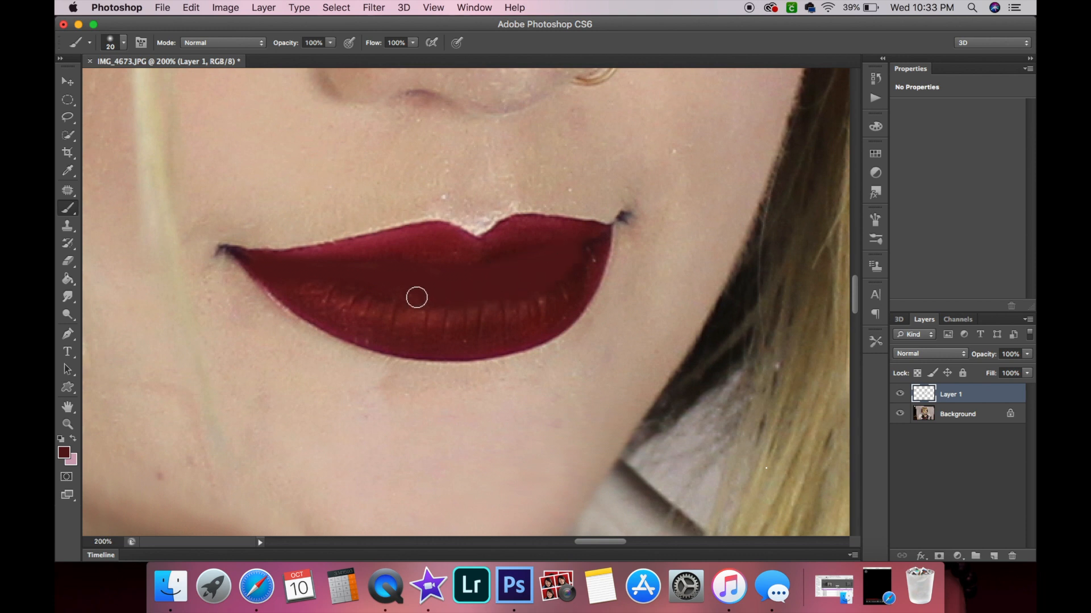
# Set the painted lip layer's blend mode to Overlay.
pyautogui.click(946, 353)
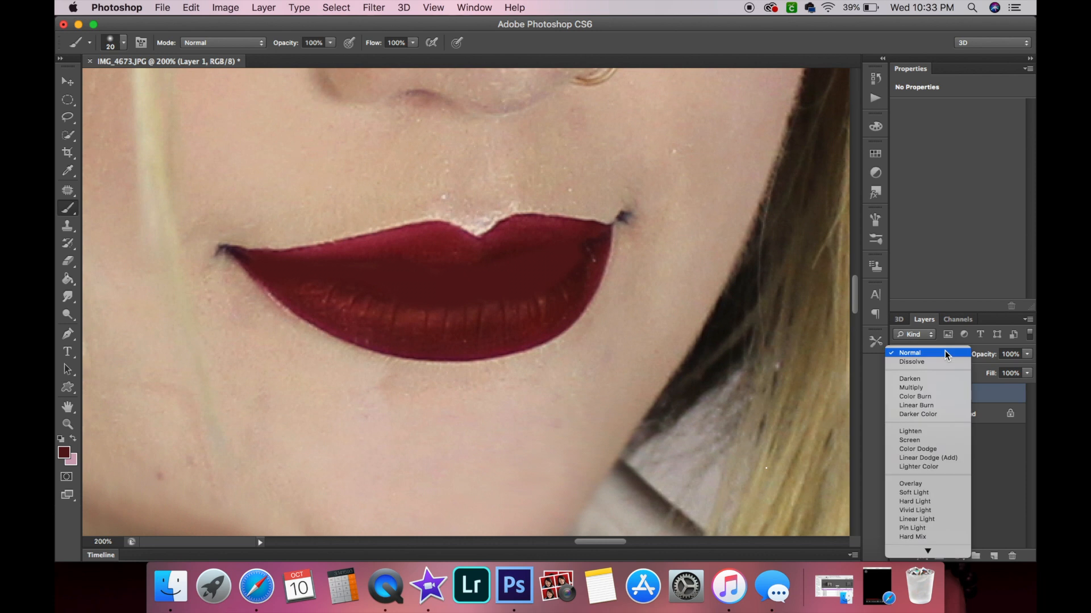
pyautogui.click(932, 387)
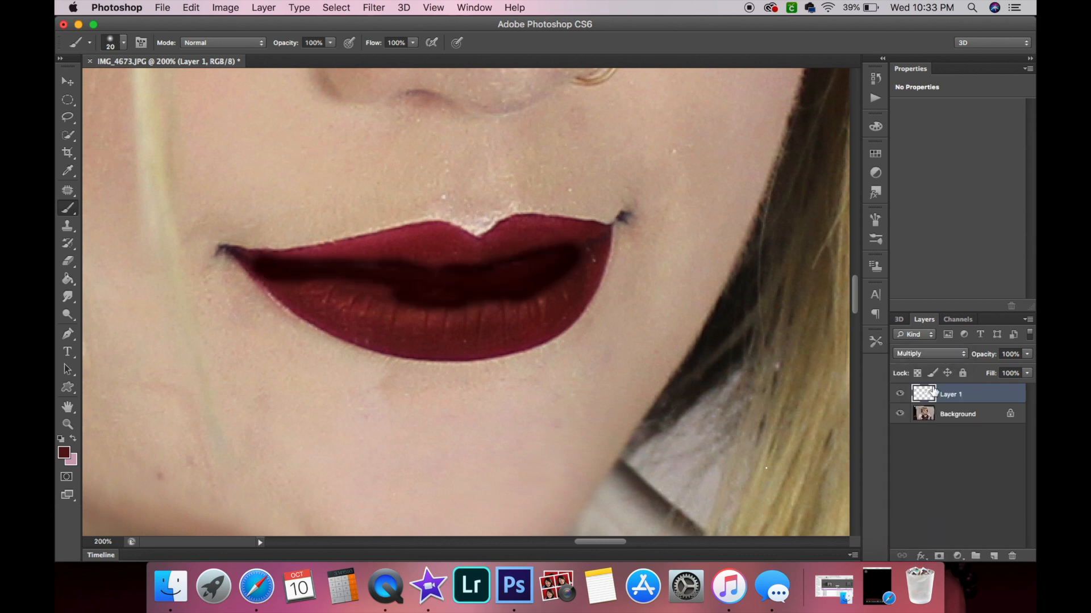
pyautogui.click(925, 355)
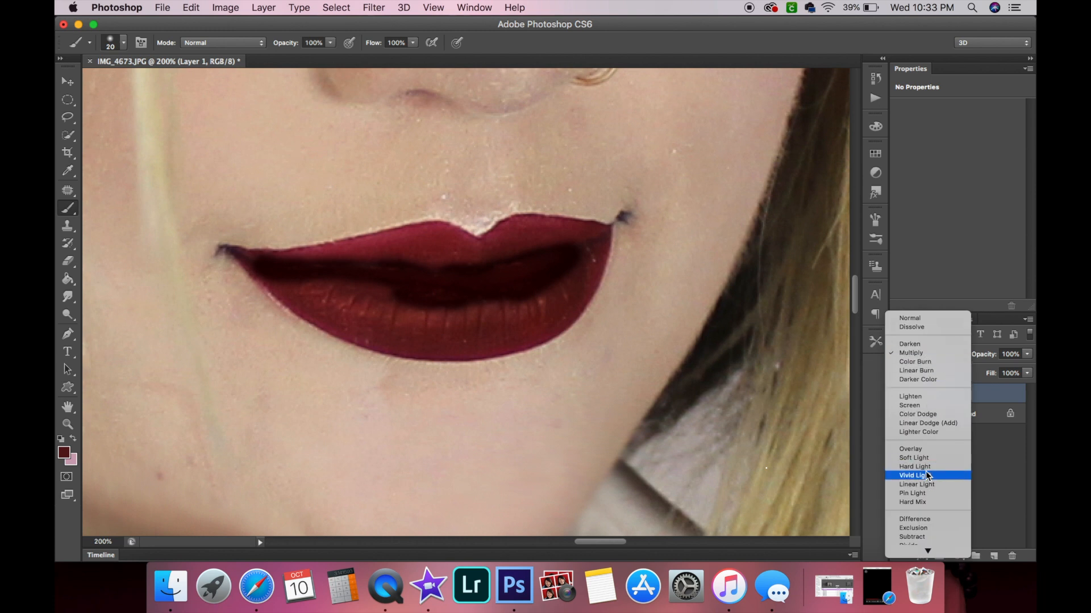
pyautogui.click(918, 452)
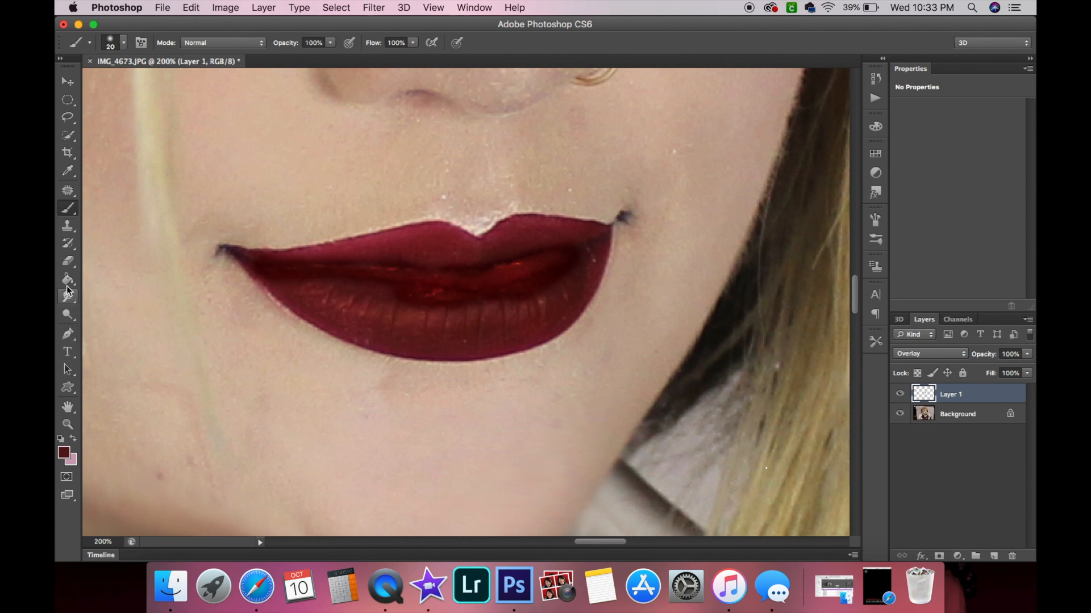
# Select the Eraser tool and set its brush size to 26 px.
pyautogui.click(67, 261)
pyautogui.click(124, 44)
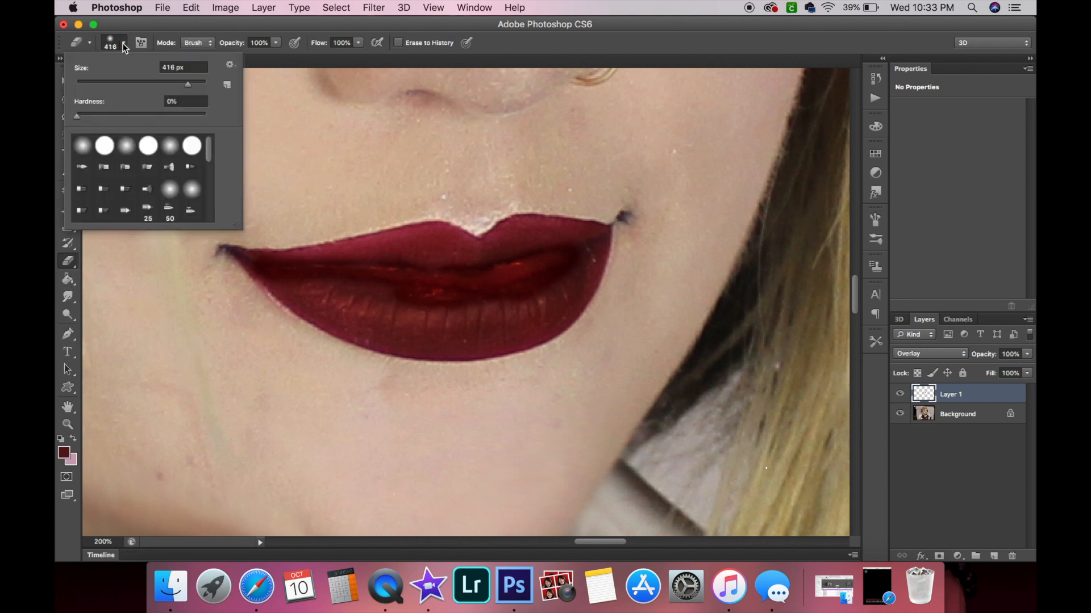
pyautogui.click(93, 81)
pyautogui.press('Return')
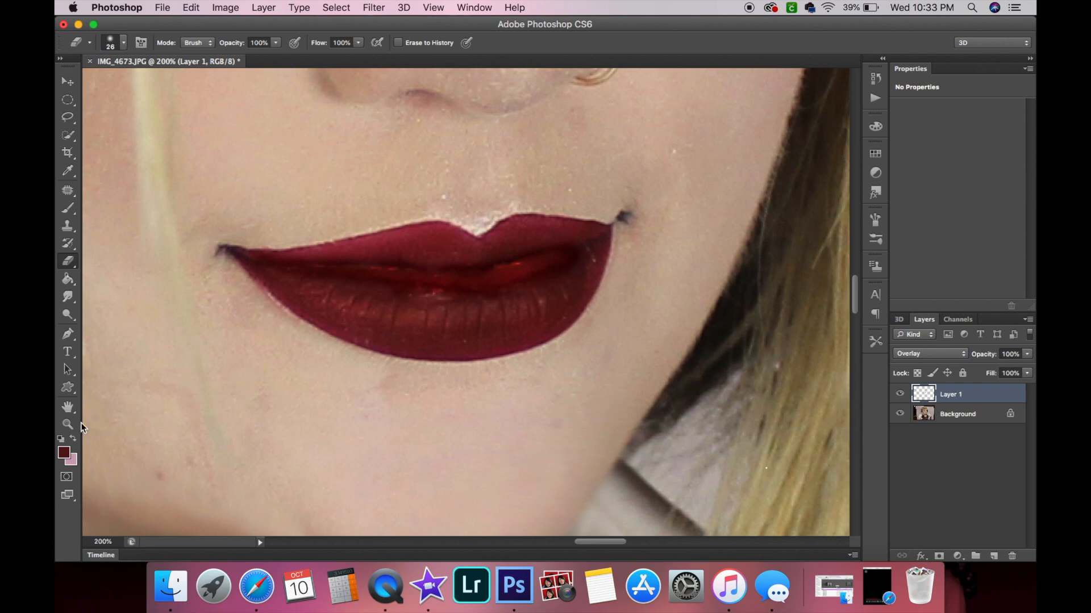
# Zoom out and toggle the lip layer's visibility off and on to compare the lips before and after.
pyautogui.press('z')
pyautogui.keyDown('alt'); pyautogui.click(227, 388); pyautogui.keyUp('alt')
pyautogui.keyDown('alt'); pyautogui.click(228, 388); pyautogui.keyUp('alt')
pyautogui.keyDown('alt'); pyautogui.click(227, 388); pyautogui.keyUp('alt')
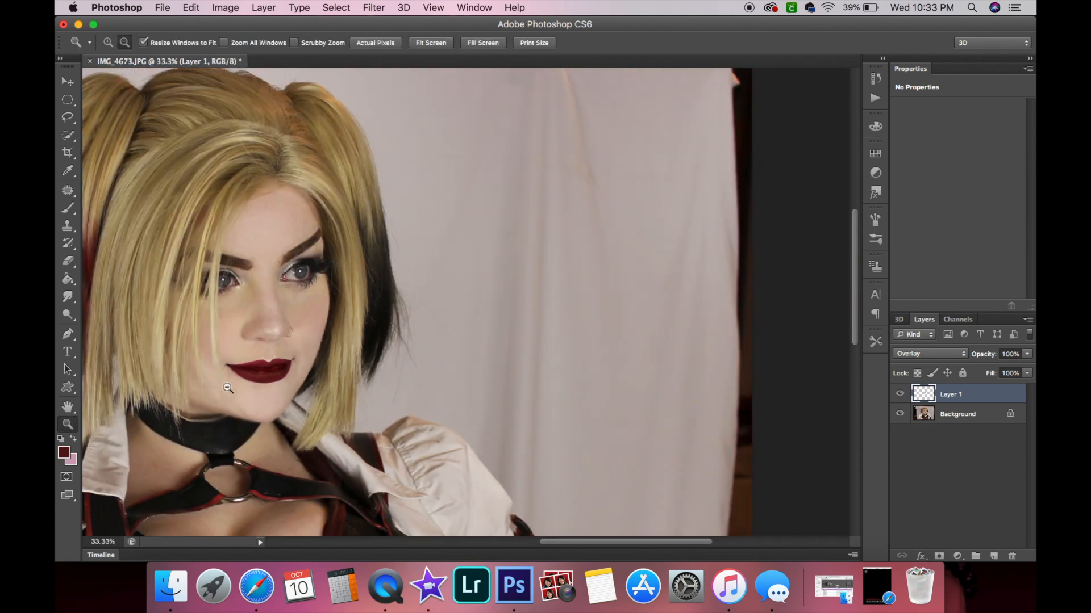
pyautogui.keyDown('alt'); pyautogui.click(206, 426); pyautogui.keyUp('alt')
pyautogui.keyDown('alt'); pyautogui.click(205, 426); pyautogui.keyUp('alt')
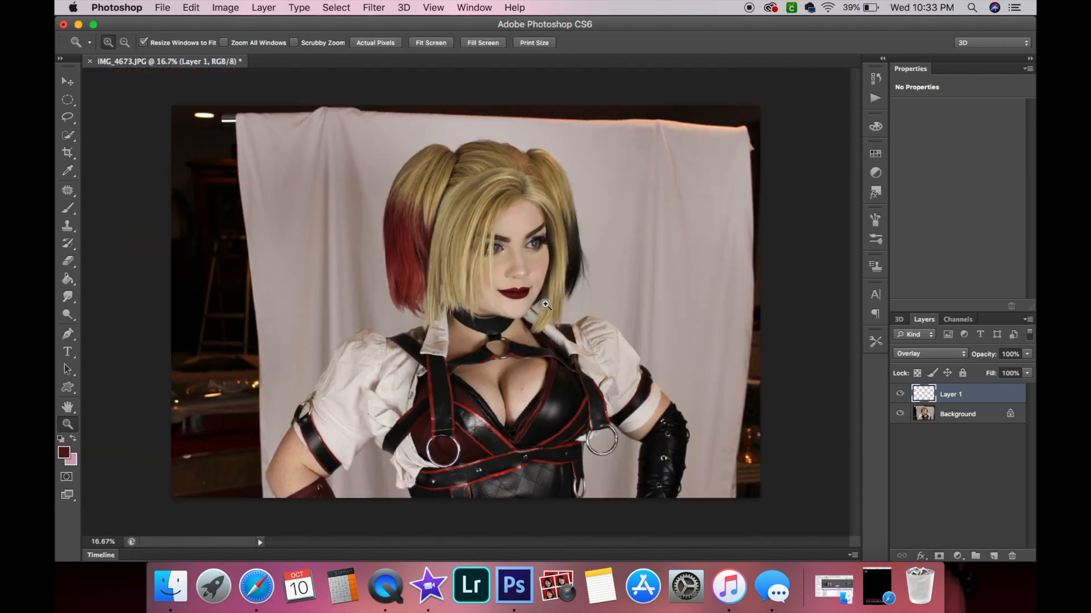
pyautogui.click(899, 395)
pyautogui.click(900, 395)
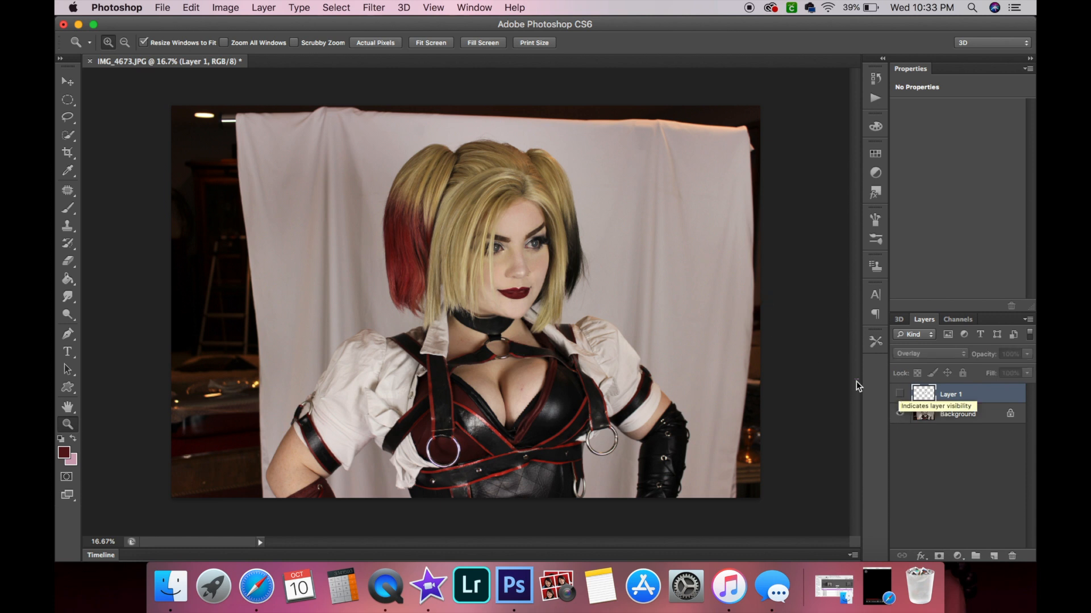
pyautogui.click(899, 394)
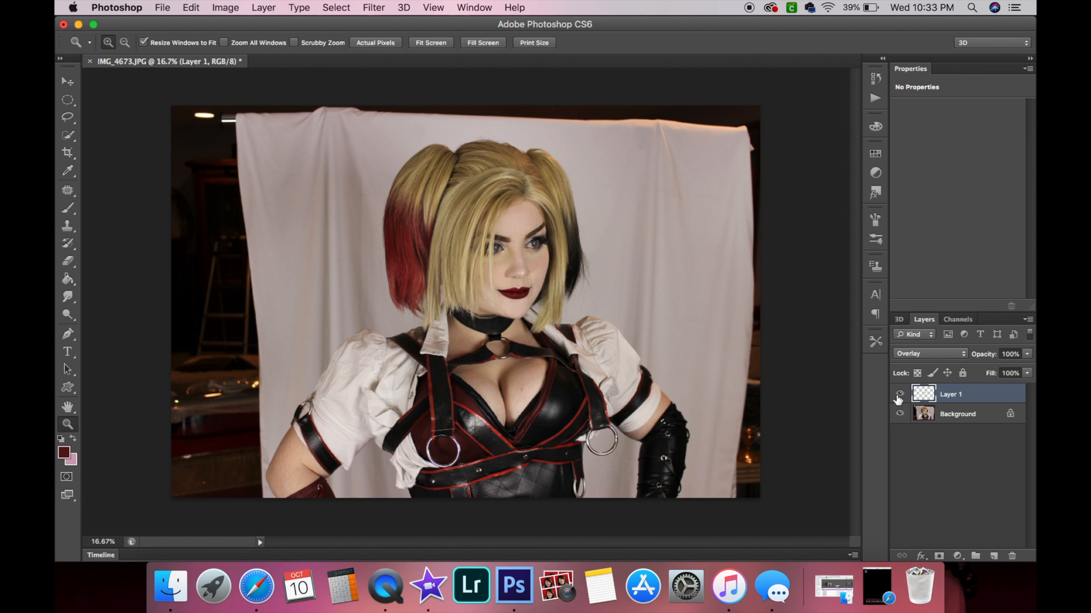
pyautogui.click(905, 354)
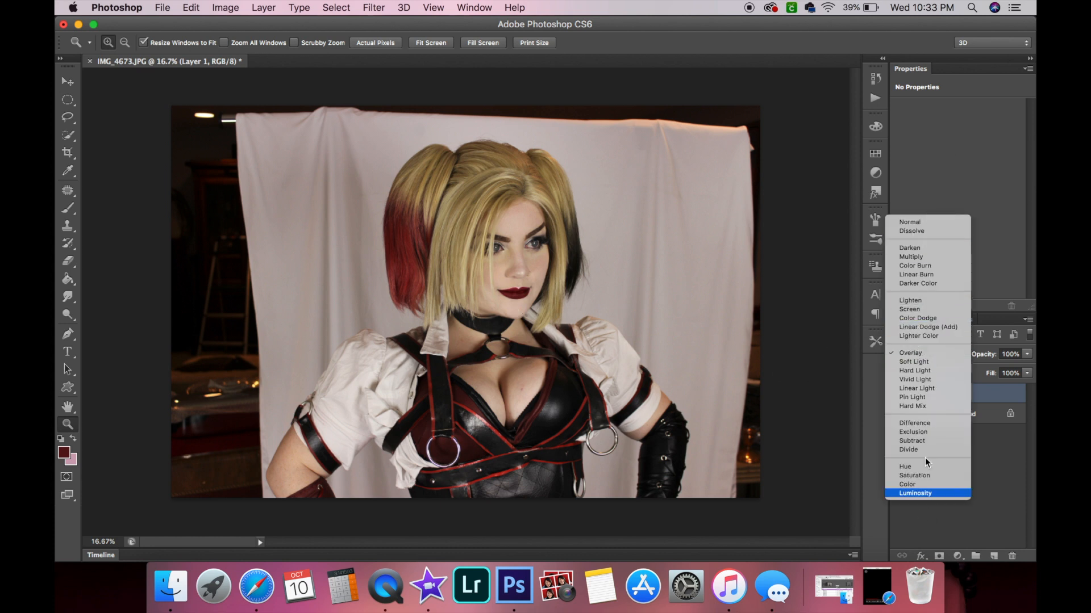
pyautogui.click(1003, 465)
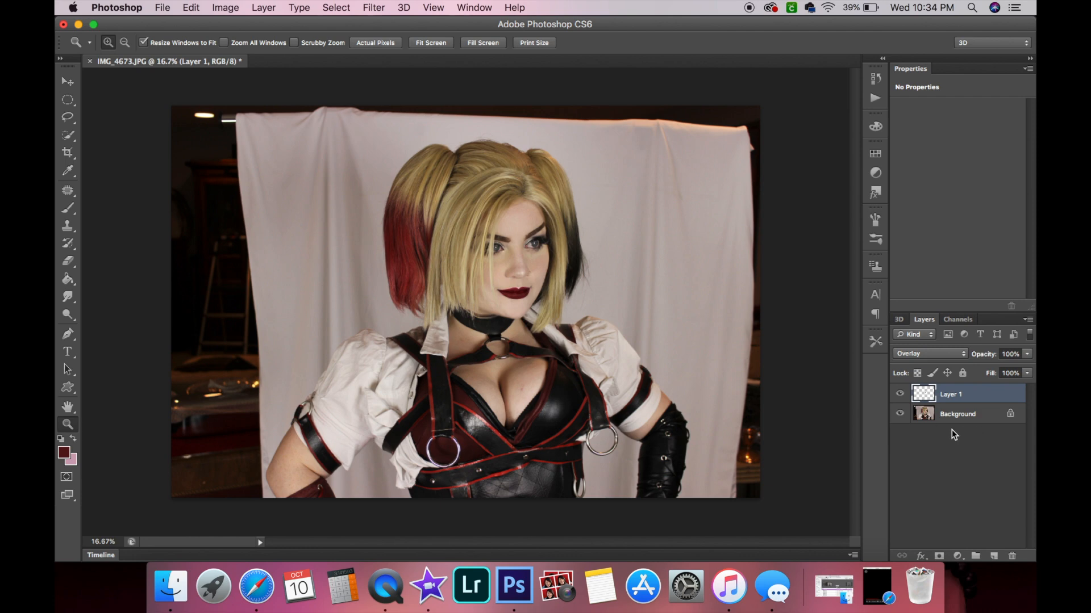
# Select the Background layer.
pyautogui.click(511, 296)
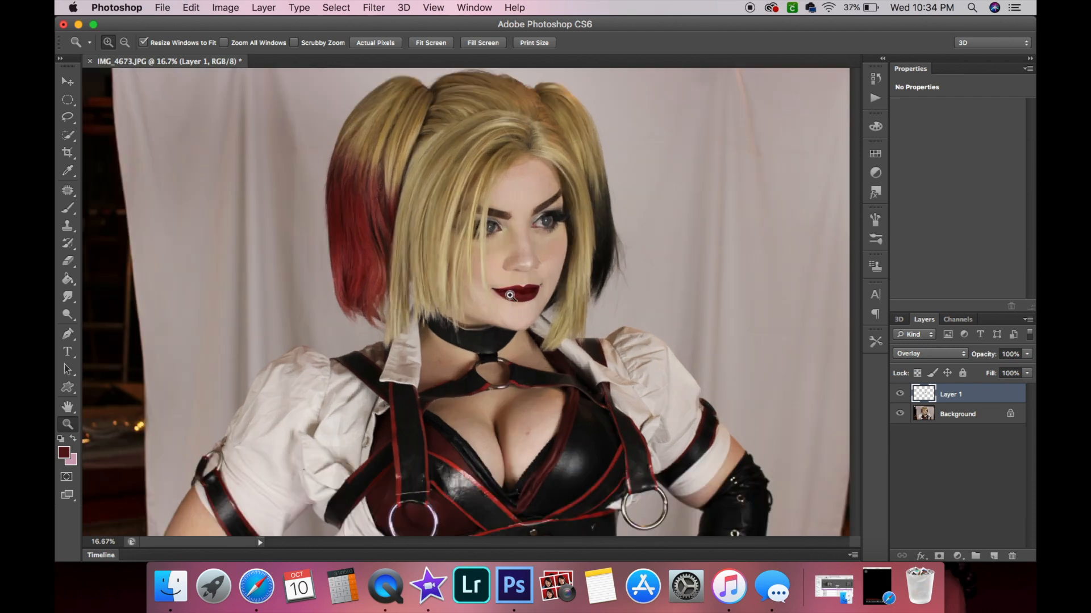
pyautogui.click(996, 421)
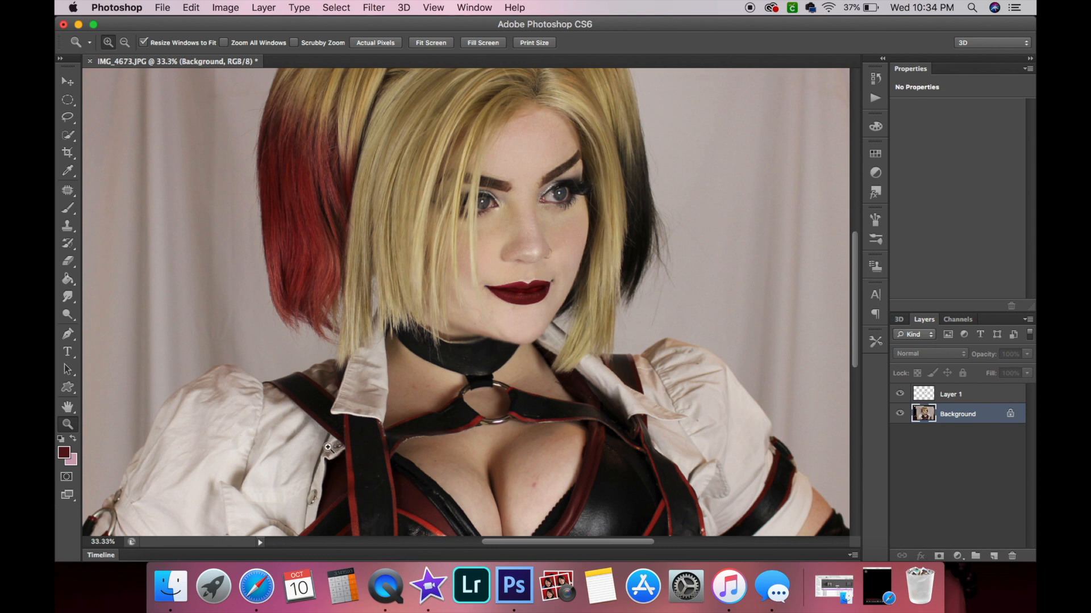
# Zoom and pan around the full portrait to review the retouched face and costume.
pyautogui.hscroll(-10, 328, 447)
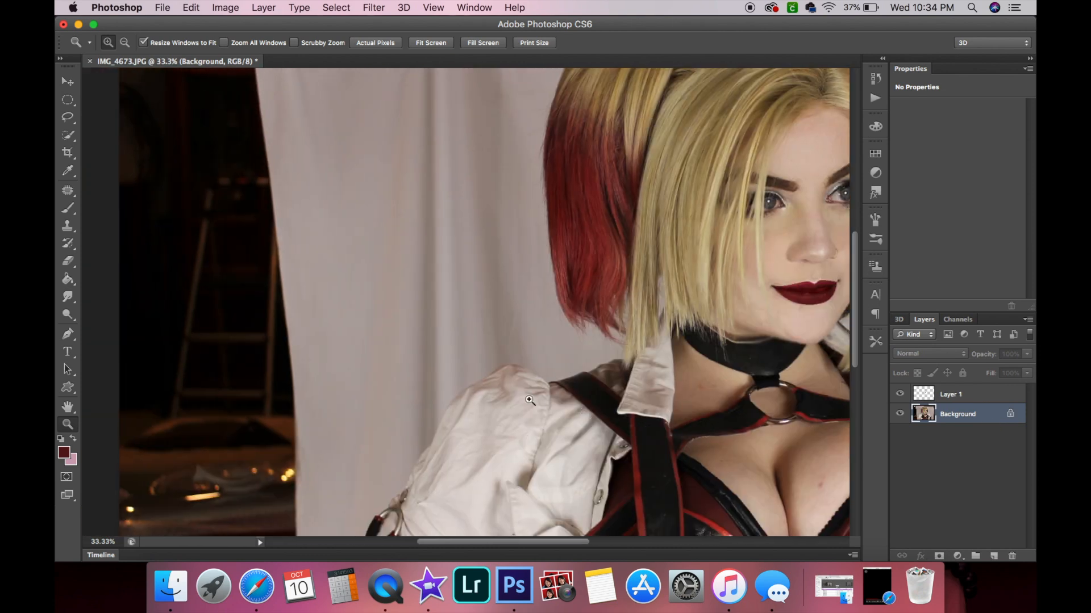
pyautogui.hscroll(8, 662, 334)
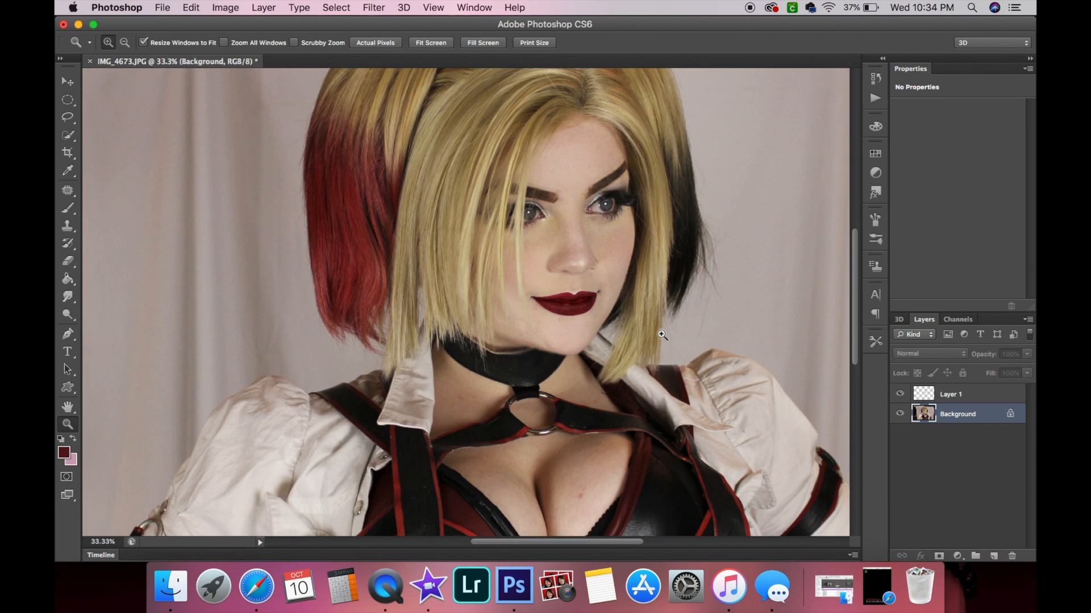
pyautogui.click(568, 298)
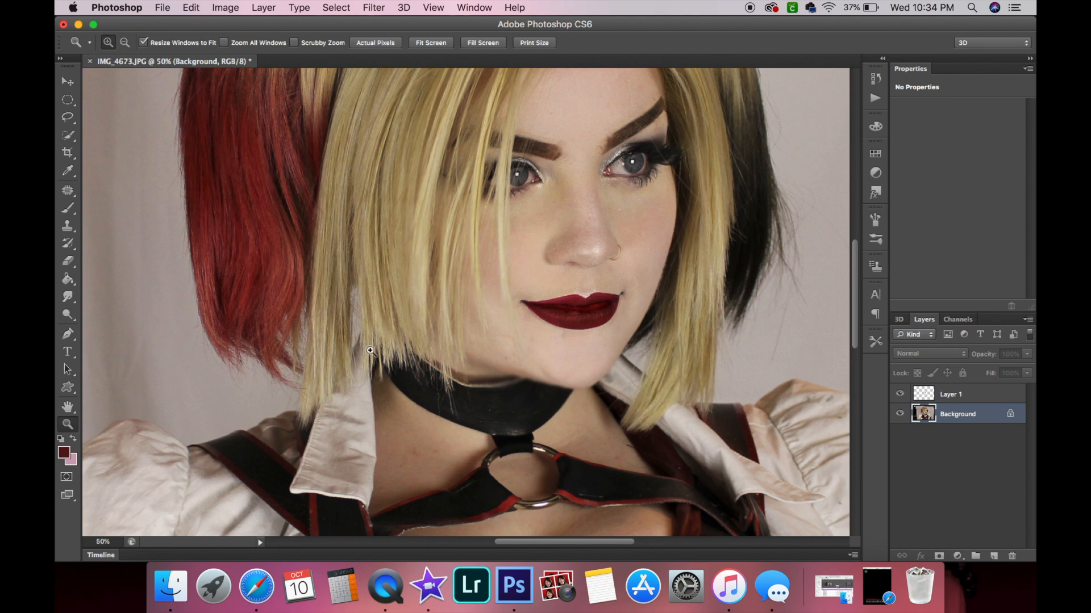
pyautogui.keyDown('alt'); pyautogui.click(370, 350); pyautogui.keyUp('alt')
pyautogui.keyDown('alt'); pyautogui.click(370, 351); pyautogui.keyUp('alt')
pyautogui.keyDown('alt'); pyautogui.click(371, 352); pyautogui.keyUp('alt')
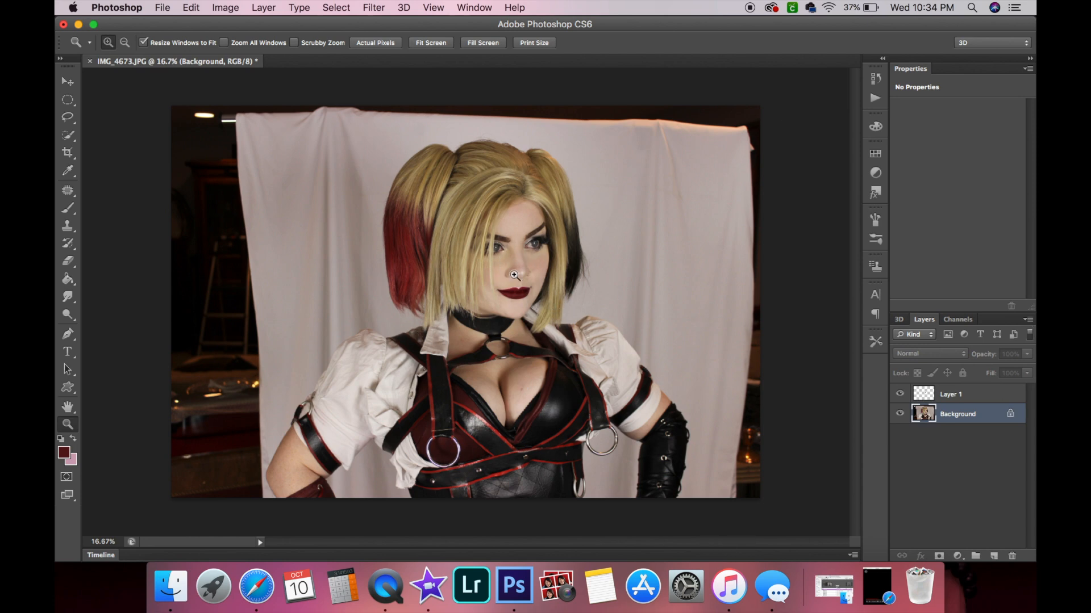
pyautogui.click(644, 460)
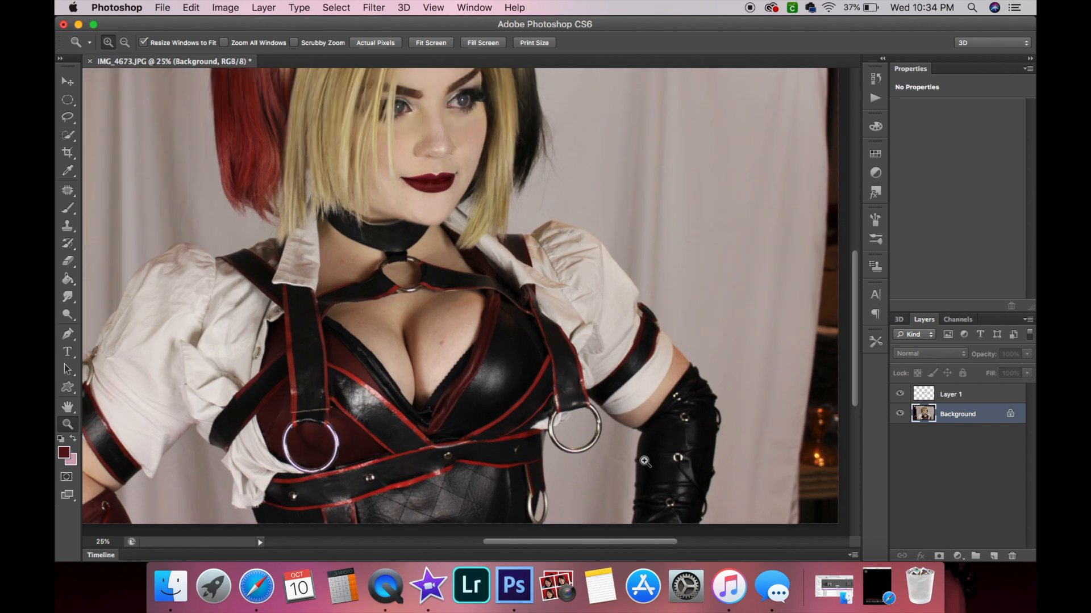
pyautogui.click(644, 461)
pyautogui.hscroll(-5, 510, 424)
pyautogui.hscroll(10, 511, 424)
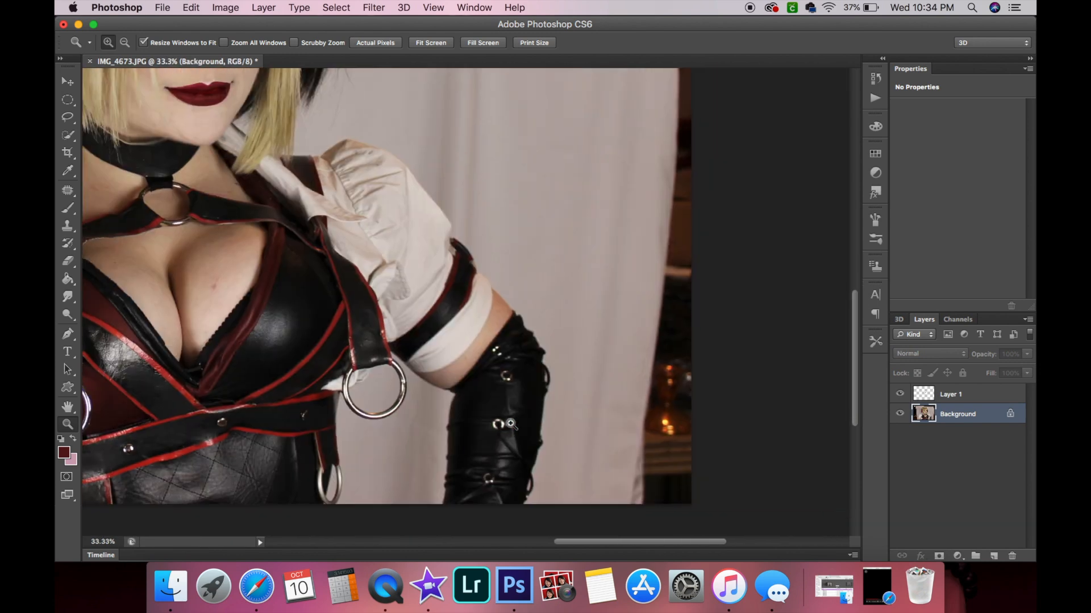
# Zoom in on the figure's side and select the Smudge tool with a 101 px brush size.
pyautogui.click(511, 424)
pyautogui.click(511, 424)
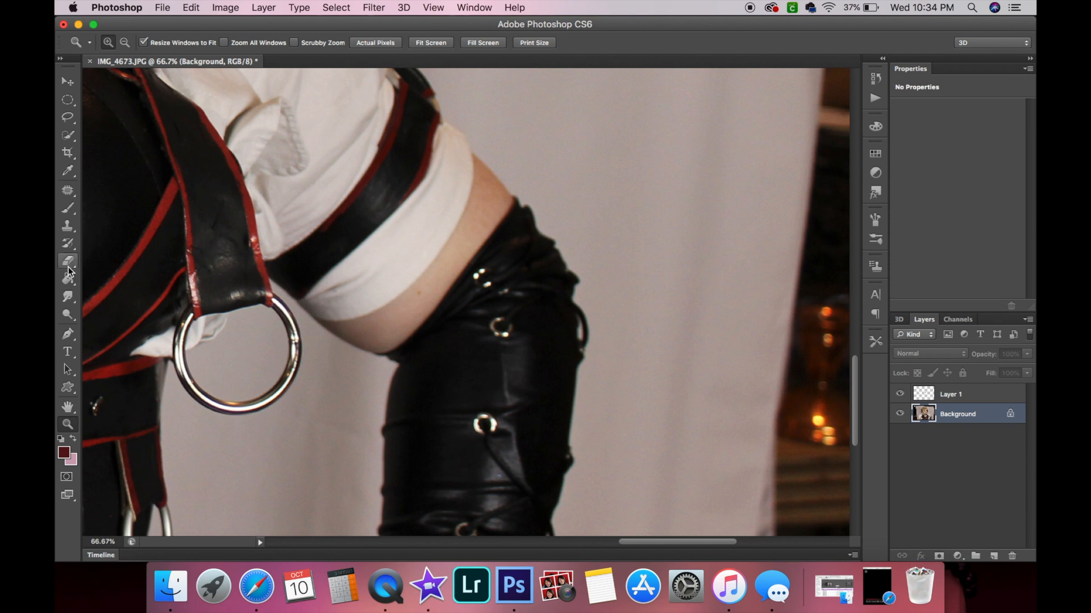
pyautogui.click(69, 298)
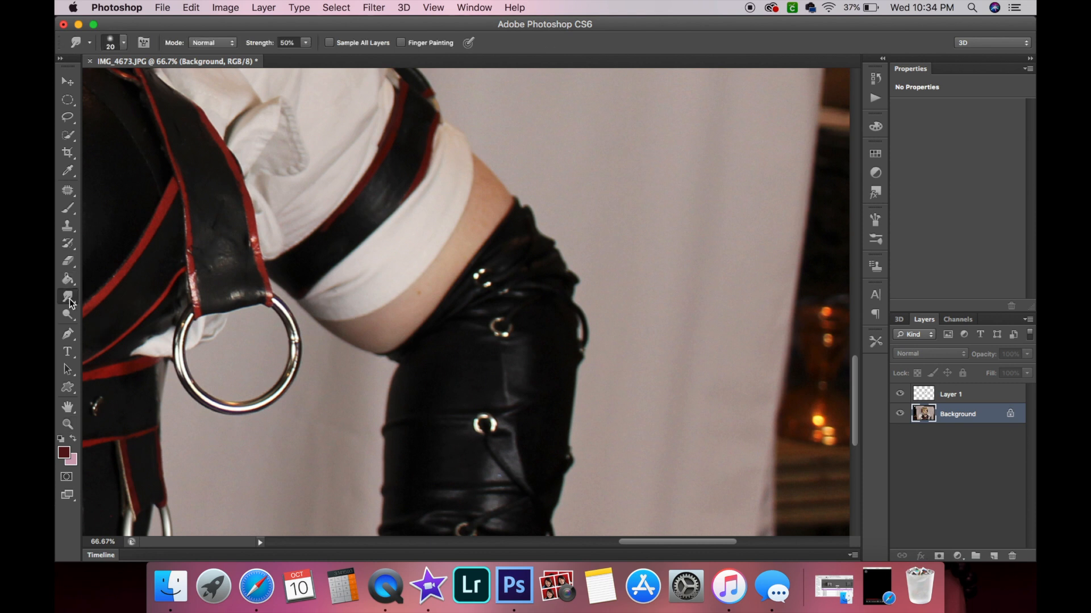
pyautogui.click(123, 43)
pyautogui.moveTo(117, 85); pyautogui.dragTo(151, 84)
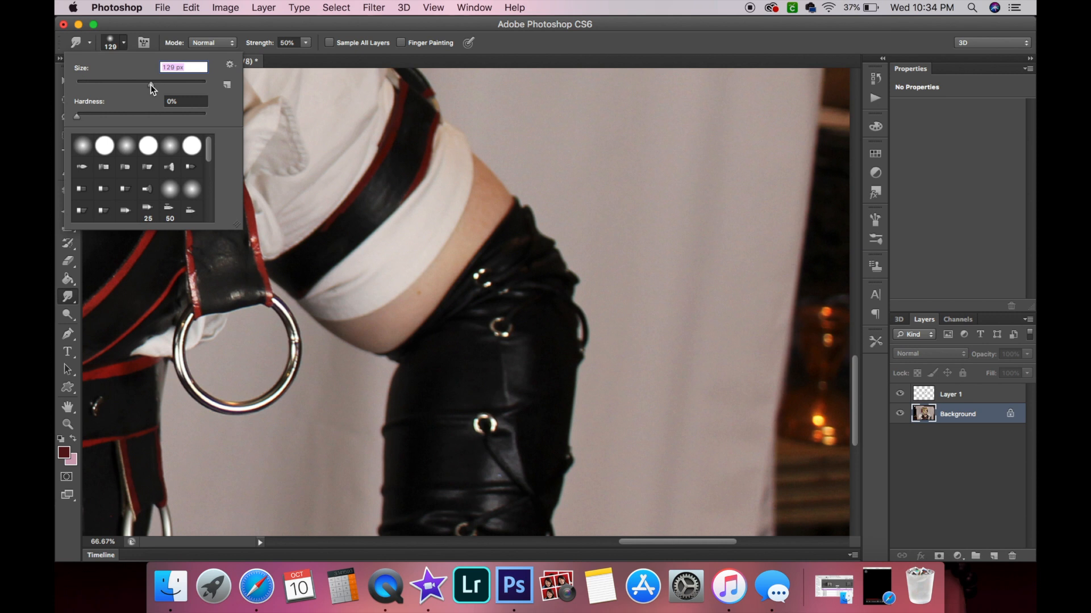
pyautogui.click(134, 84)
pyautogui.click(137, 82)
pyautogui.click(359, 359)
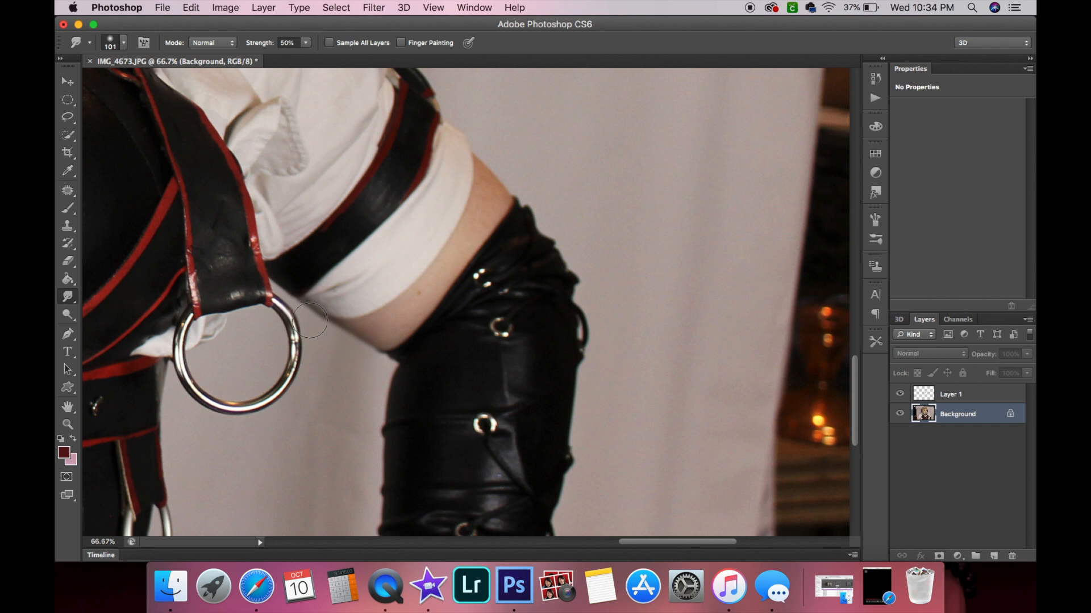
# Select the lip layer and toggle its visibility off and on to compare the whole portrait.
pyautogui.scroll(3, 347, 369)
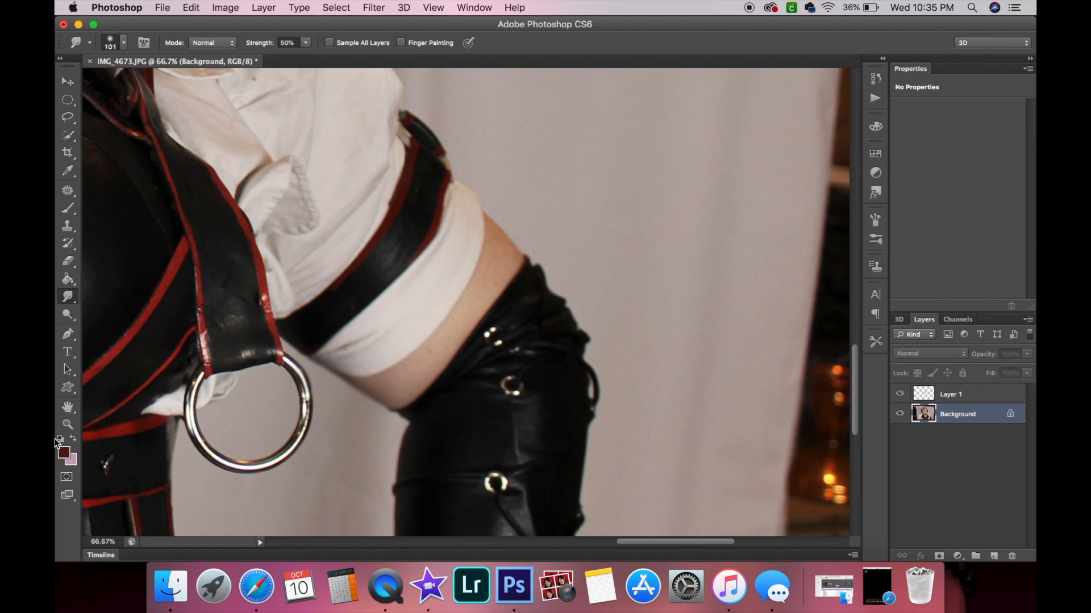
pyautogui.click(63, 427)
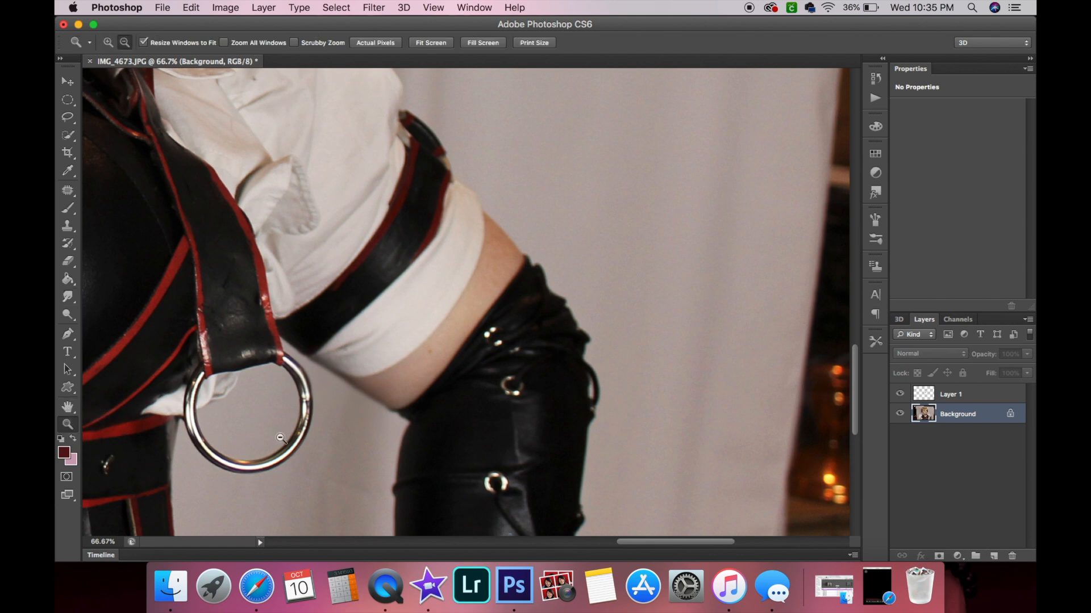
pyautogui.keyDown('alt'); pyautogui.click(280, 438); pyautogui.keyUp('alt')
pyautogui.keyDown('alt'); pyautogui.click(280, 437); pyautogui.keyUp('alt')
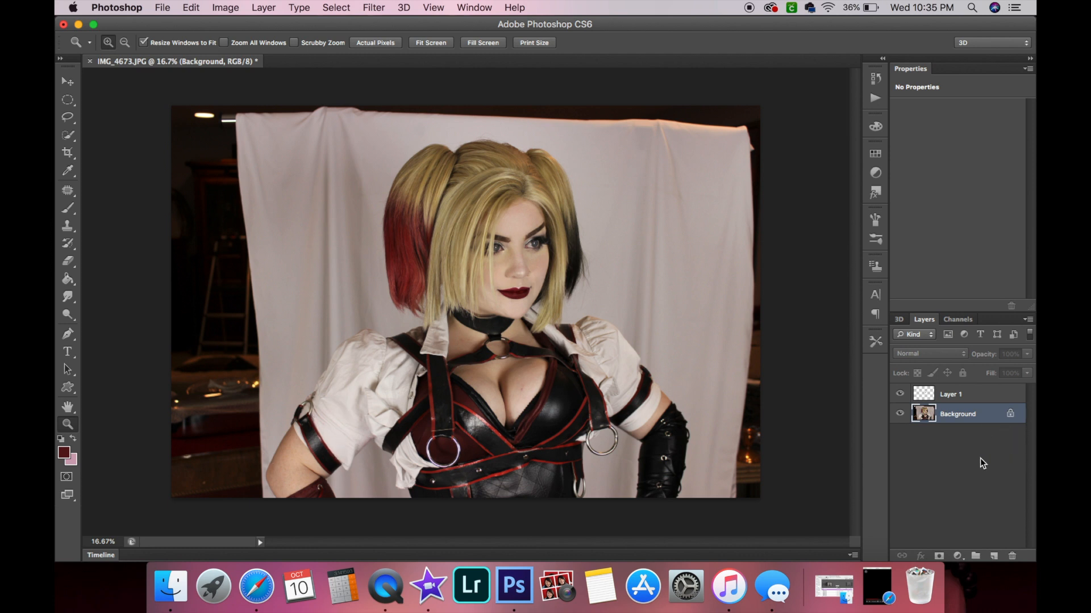
pyautogui.click(973, 393)
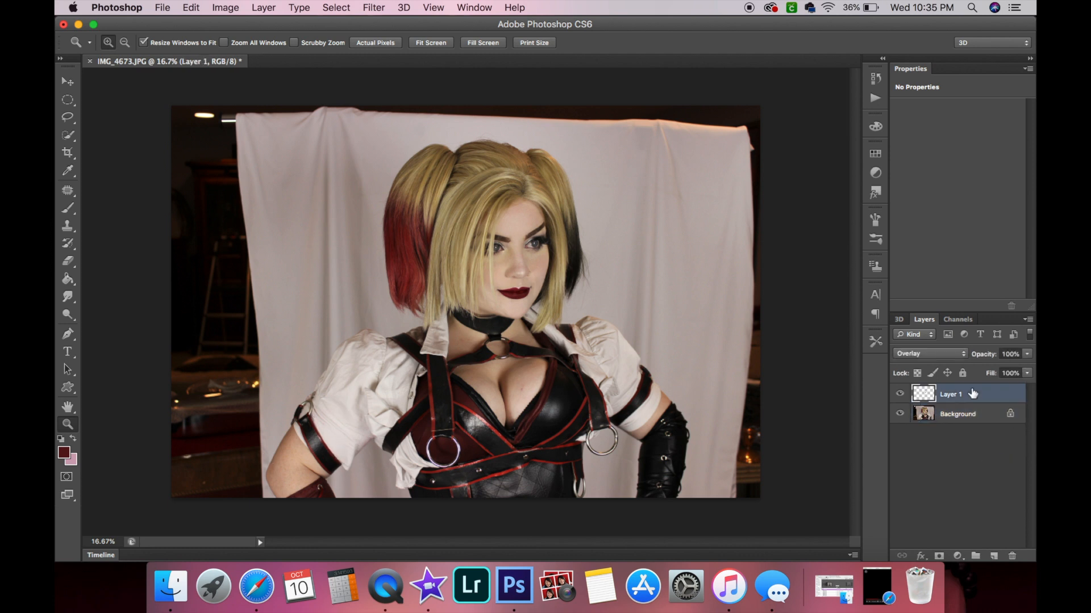
pyautogui.click(902, 394)
pyautogui.click(902, 394)
# Merge all visible layers into a single image layer.
pyautogui.click(263, 5)
pyautogui.click(263, 5)
pyautogui.click(263, 6)
pyautogui.click(263, 8)
pyautogui.scroll(-1, 303, 518)
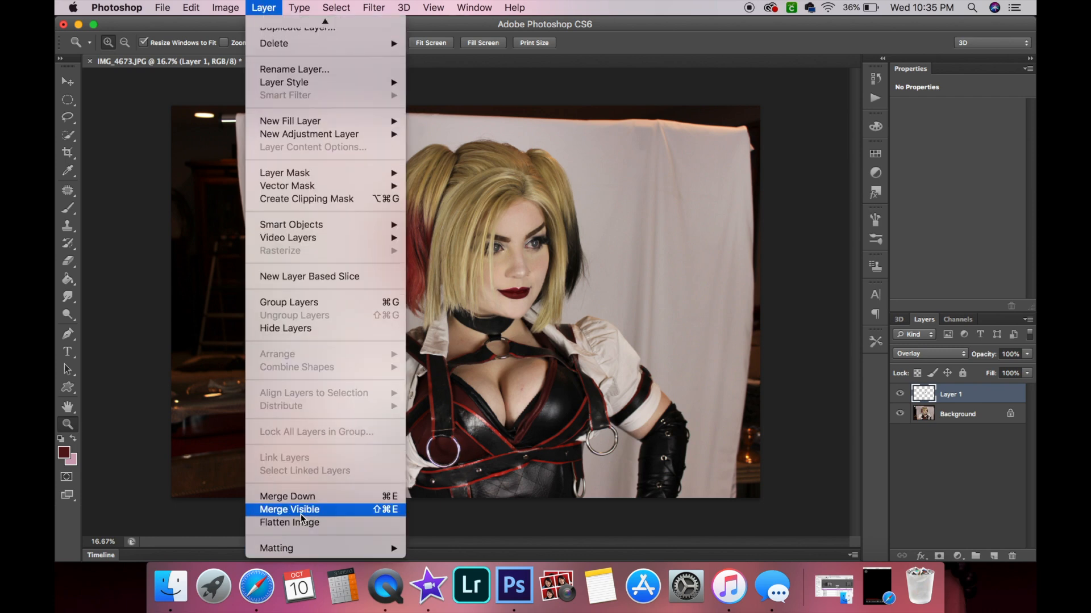
pyautogui.click(298, 511)
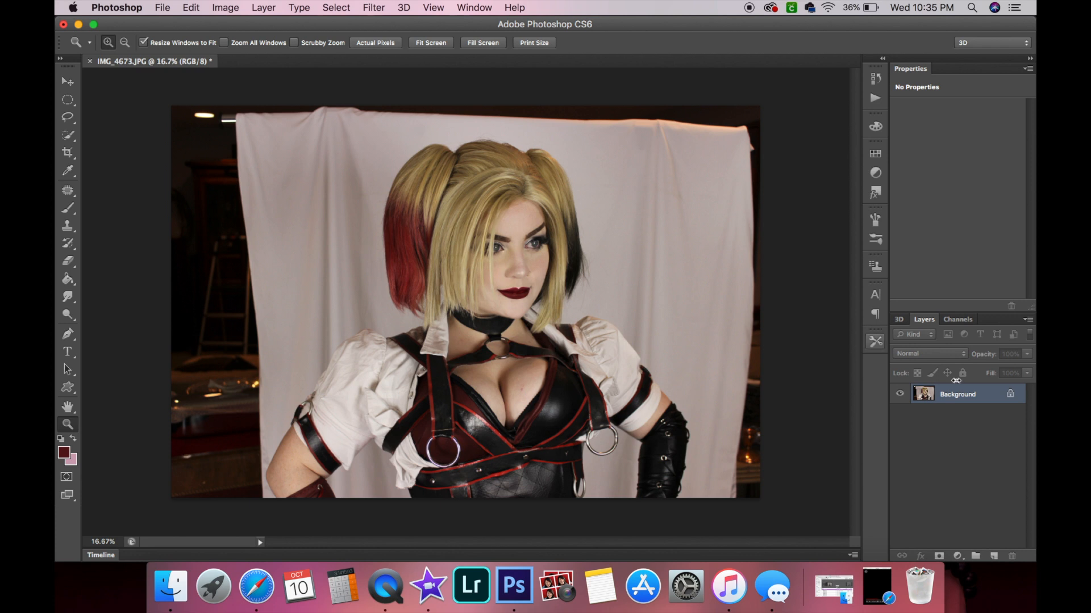
# Convert the Background into a regular layer named Layer 0.
pyautogui.doubleClick(992, 396)
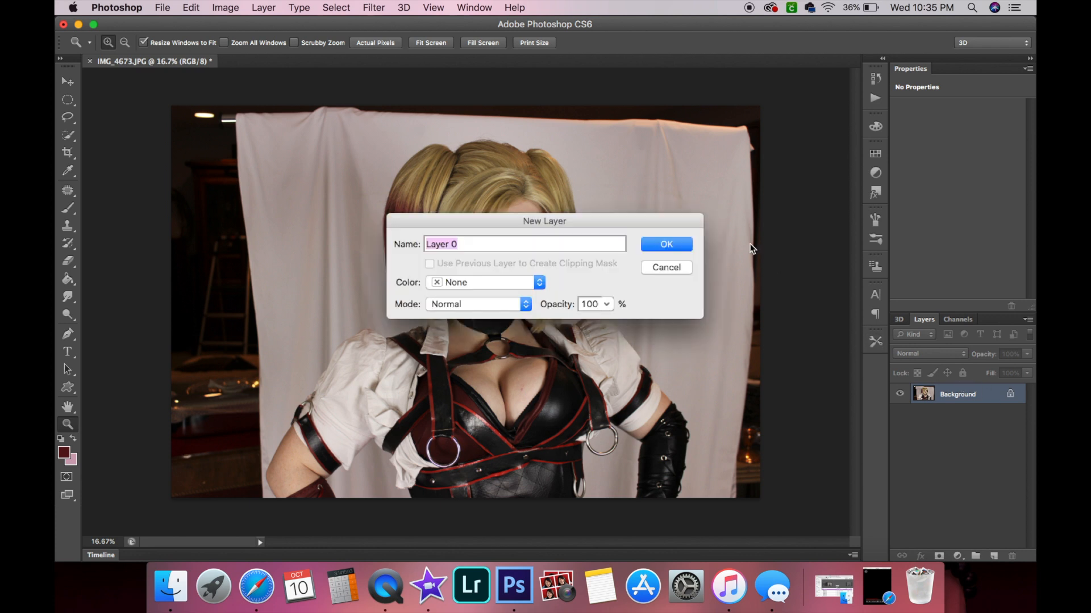
pyautogui.click(681, 245)
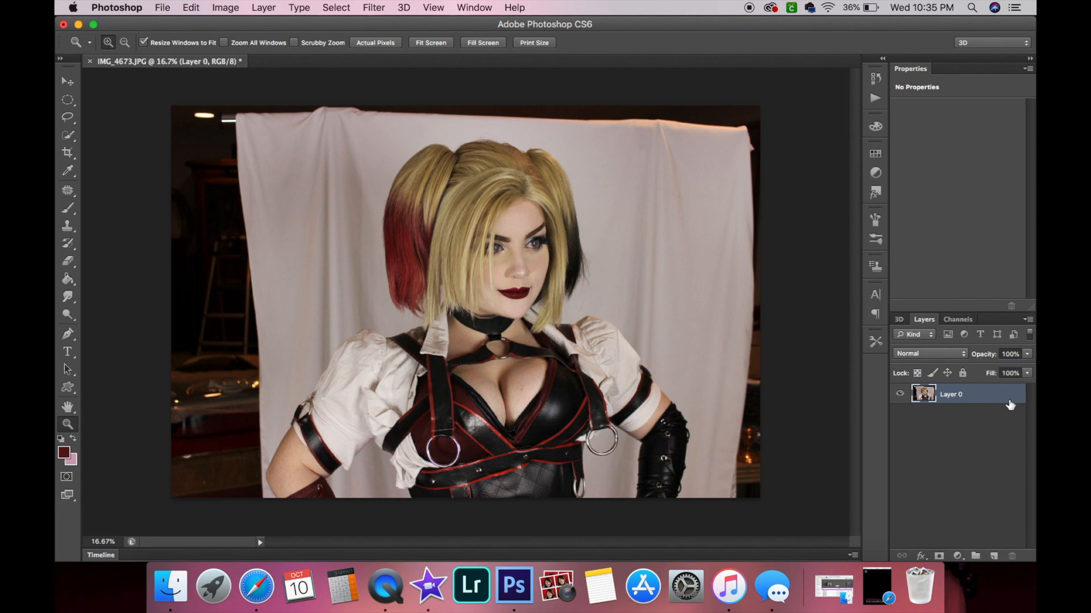
# Erase a diagonal stroke across the backdrop's upper right with a 311 px Eraser brush.
pyautogui.click(68, 261)
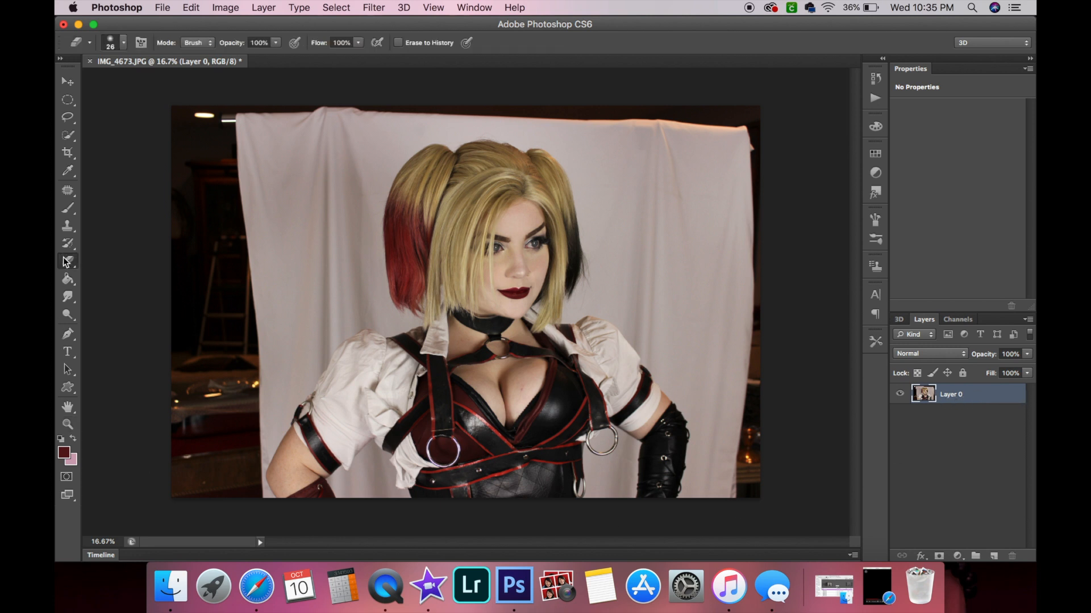
pyautogui.click(124, 44)
pyautogui.click(180, 84)
pyautogui.moveTo(684, 190); pyautogui.dragTo(696, 229)
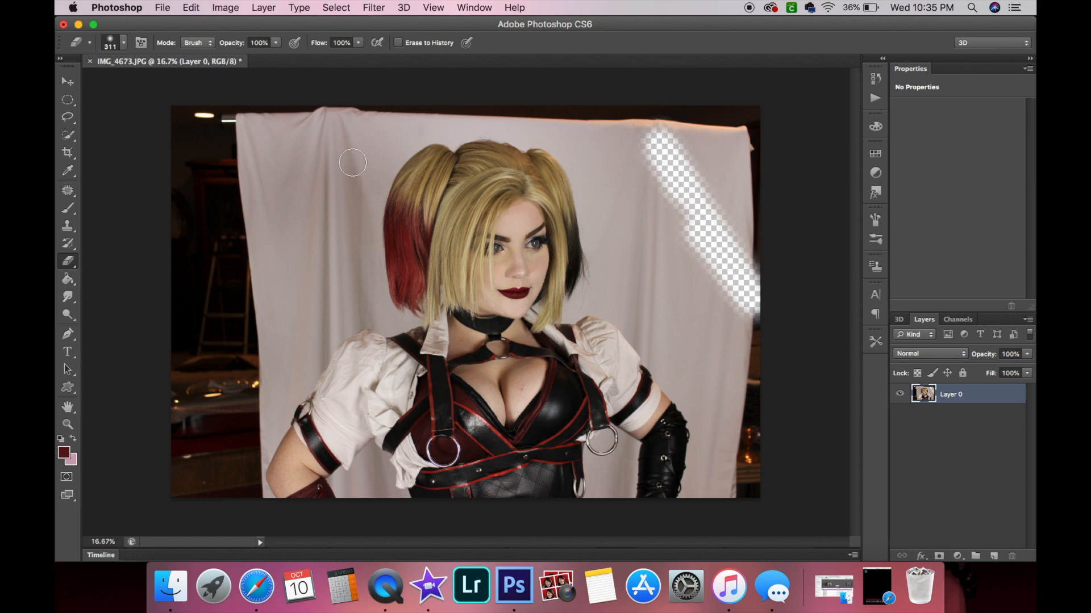
# Add a new empty layer and reselect Layer 0.
pyautogui.click(995, 556)
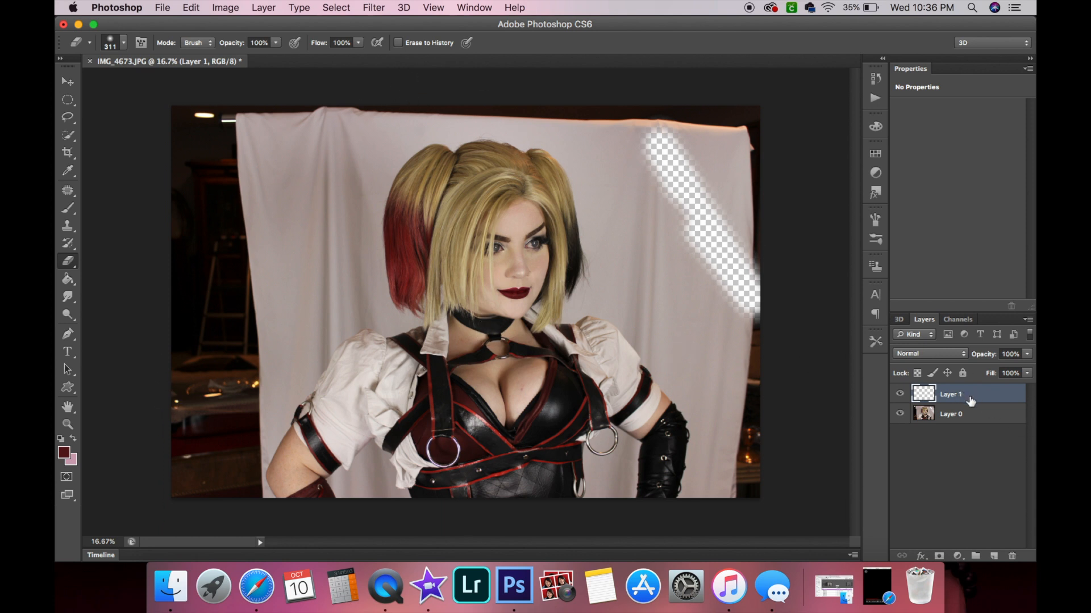
pyautogui.click(968, 417)
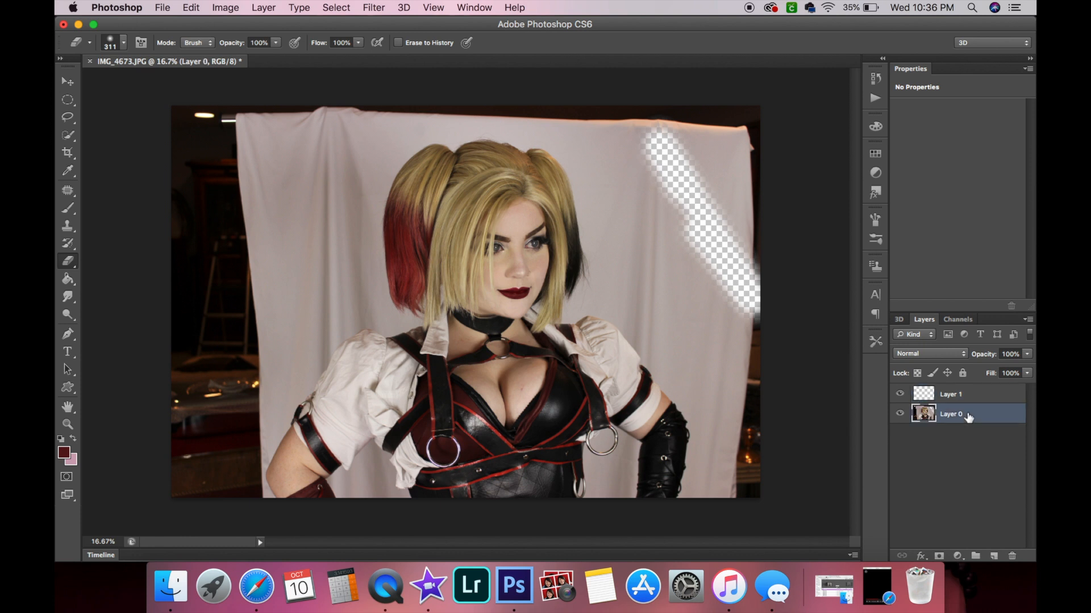
# Select the backdrop around the figure with the Quick Selection tool in add mode.
pyautogui.click(67, 135)
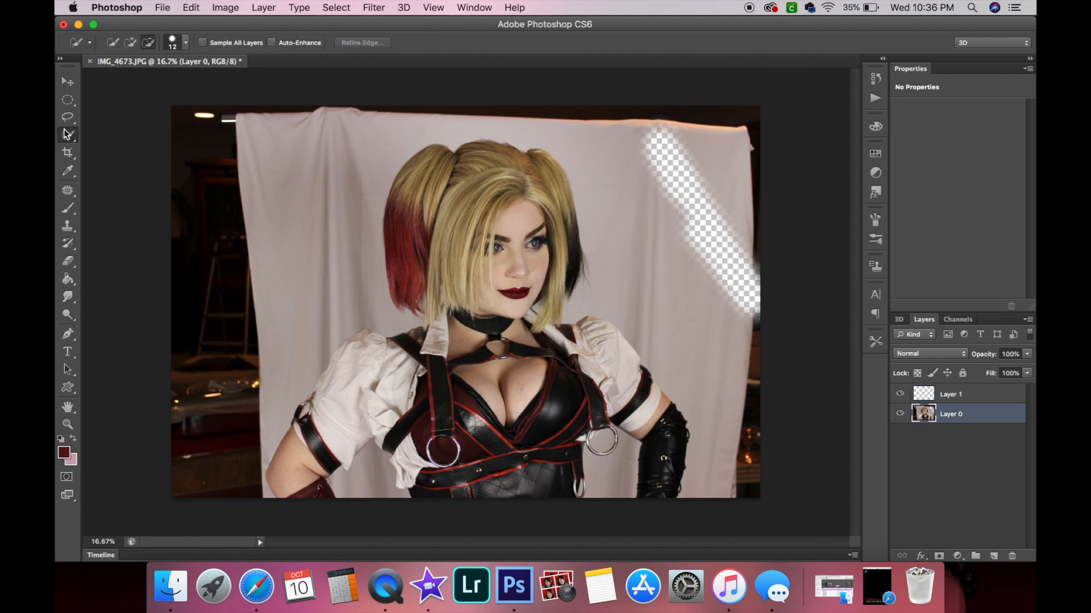
pyautogui.click(426, 601)
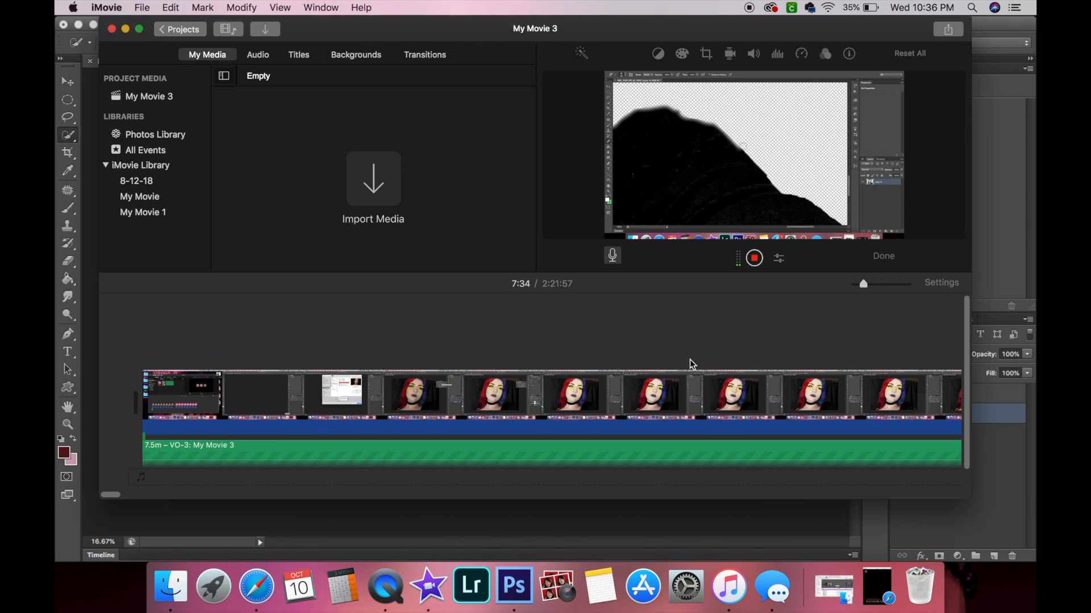
pyautogui.click(1010, 20)
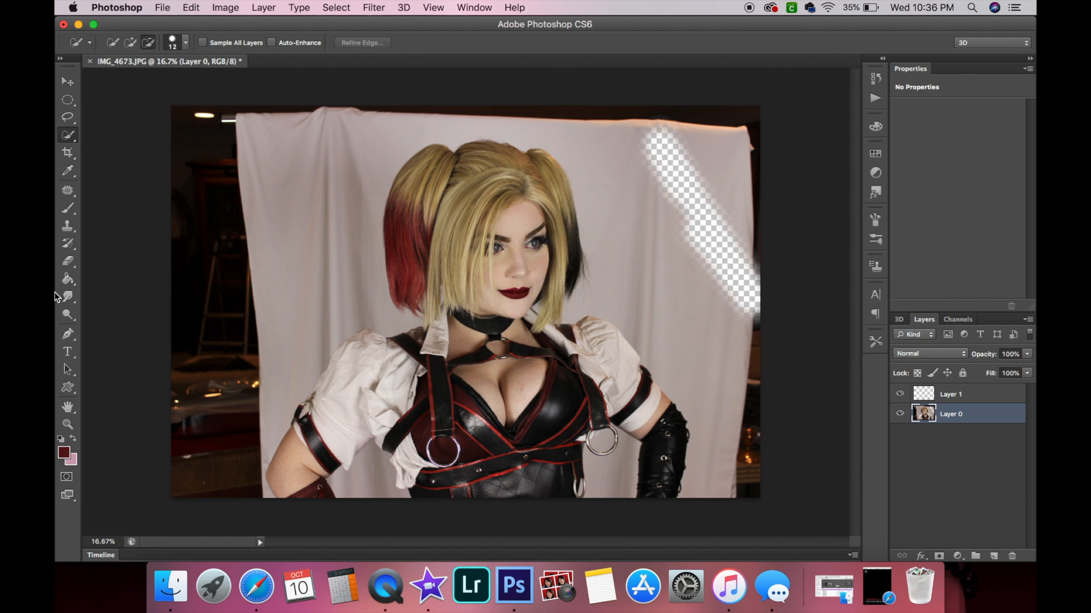
pyautogui.click(131, 43)
pyautogui.moveTo(230, 398)
pyautogui.mouseDown()
pyautogui.moveTo(265, 346)
pyautogui.moveTo(301, 243)
pyautogui.moveTo(244, 146)
pyautogui.moveTo(196, 136)
pyautogui.mouseUp()
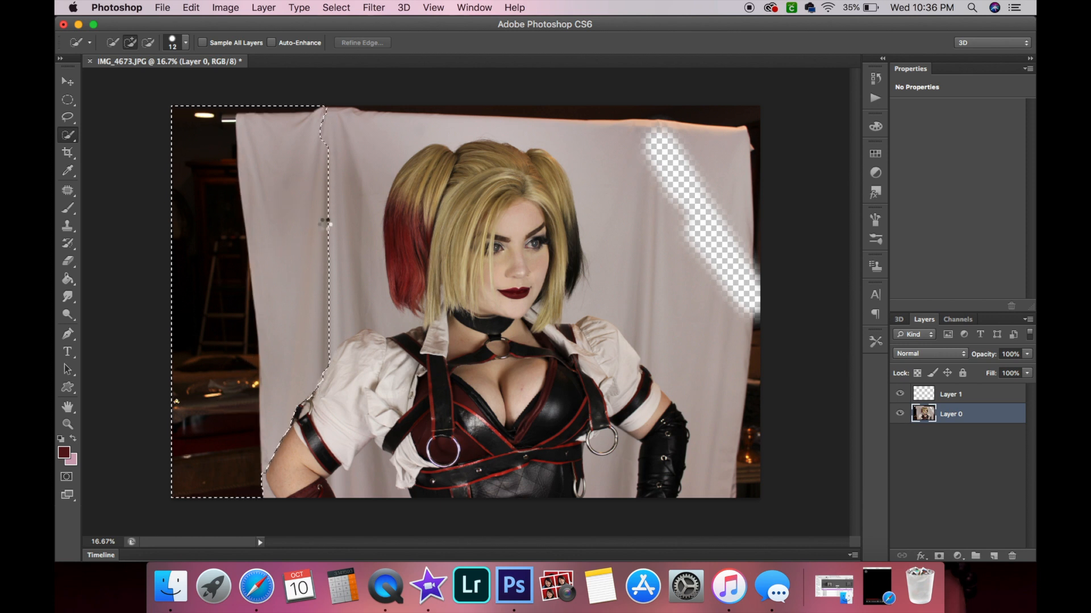
pyautogui.moveTo(375, 292)
pyautogui.mouseDown()
pyautogui.moveTo(398, 188)
pyautogui.moveTo(463, 107)
pyautogui.moveTo(474, 129)
pyautogui.mouseUp()
pyautogui.moveTo(367, 109); pyautogui.dragTo(517, 118)
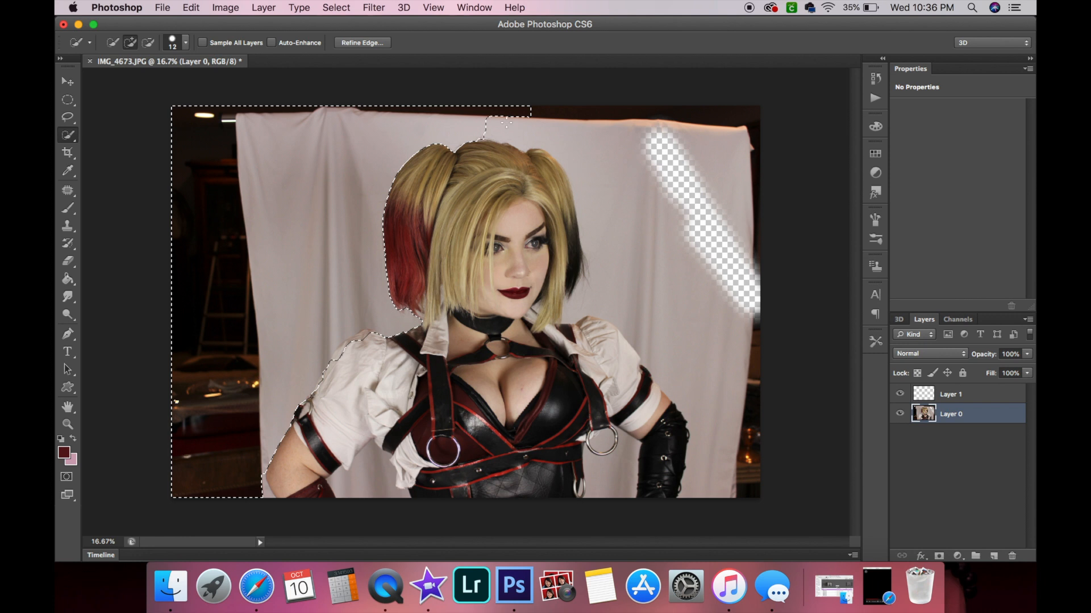
pyautogui.moveTo(602, 125)
pyautogui.mouseDown()
pyautogui.moveTo(744, 132)
pyautogui.moveTo(730, 165)
pyautogui.moveTo(750, 232)
pyautogui.moveTo(752, 376)
pyautogui.mouseUp()
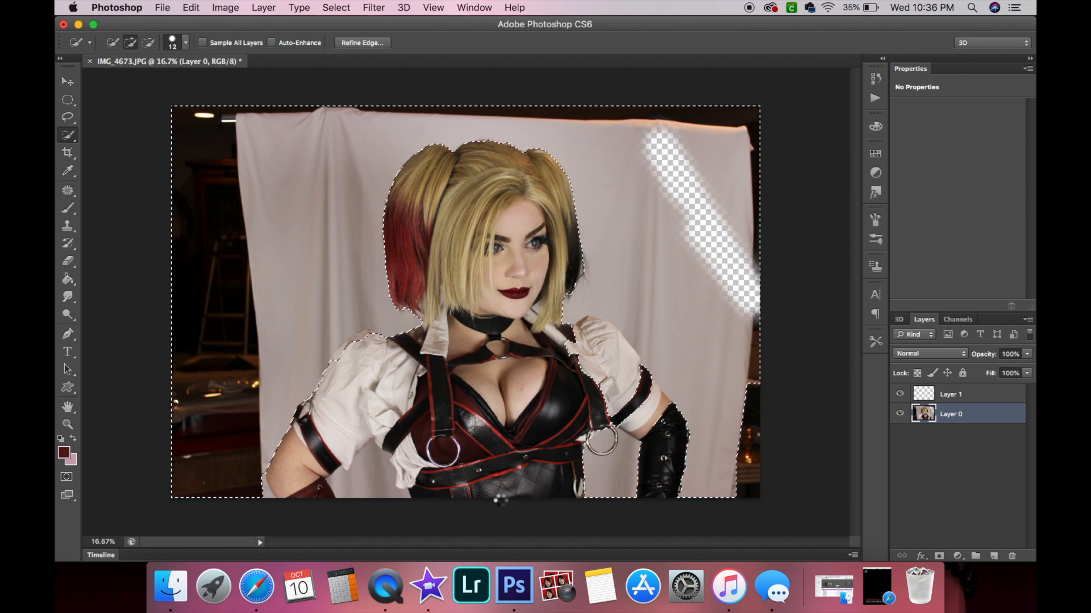
pyautogui.moveTo(395, 404); pyautogui.dragTo(421, 454)
pyautogui.click(735, 120)
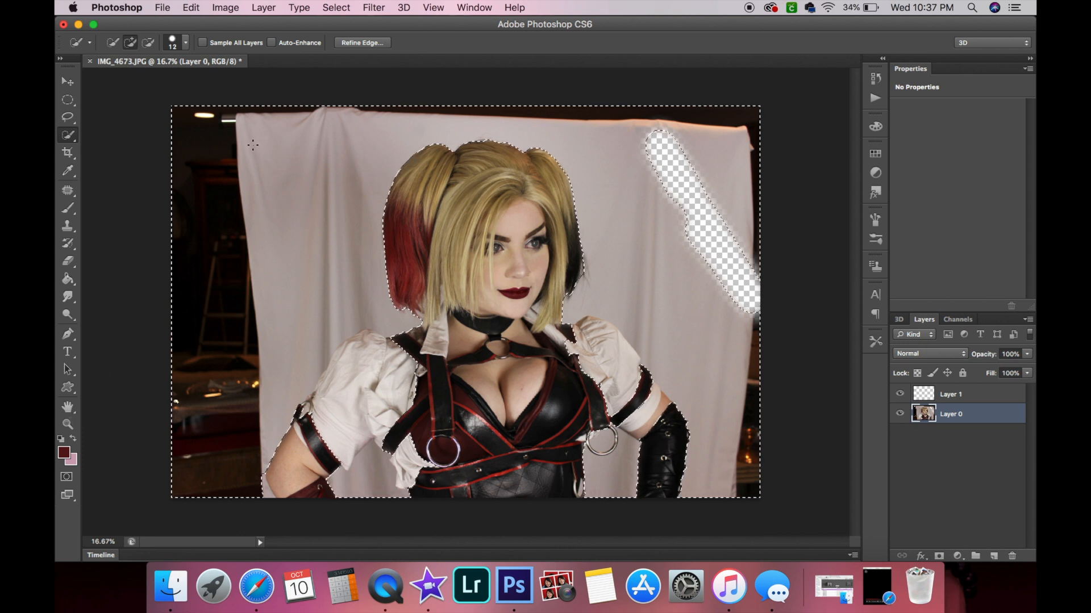
# Zoom in on the shirt sleeve and subtract it from the backdrop selection with Quick Selection.
pyautogui.click(68, 424)
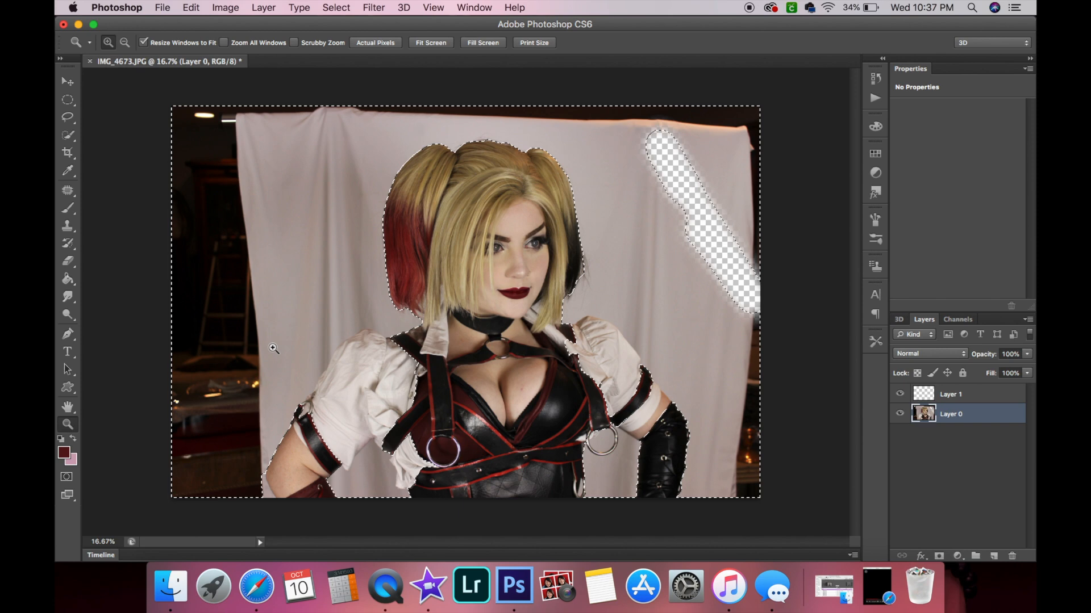
pyautogui.click(278, 343)
pyautogui.click(284, 341)
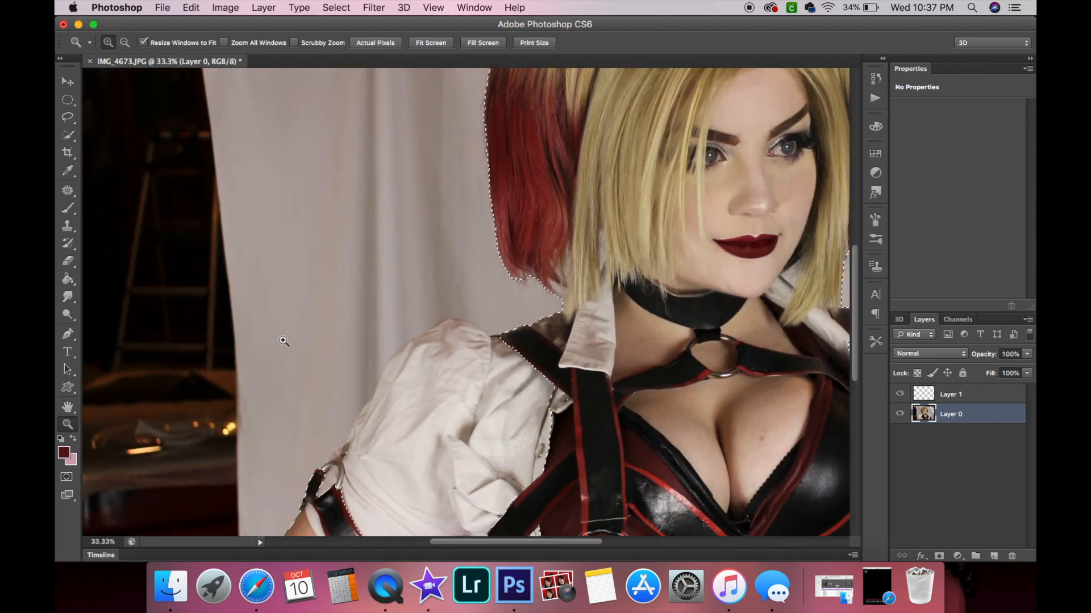
pyautogui.scroll(-5, 283, 341)
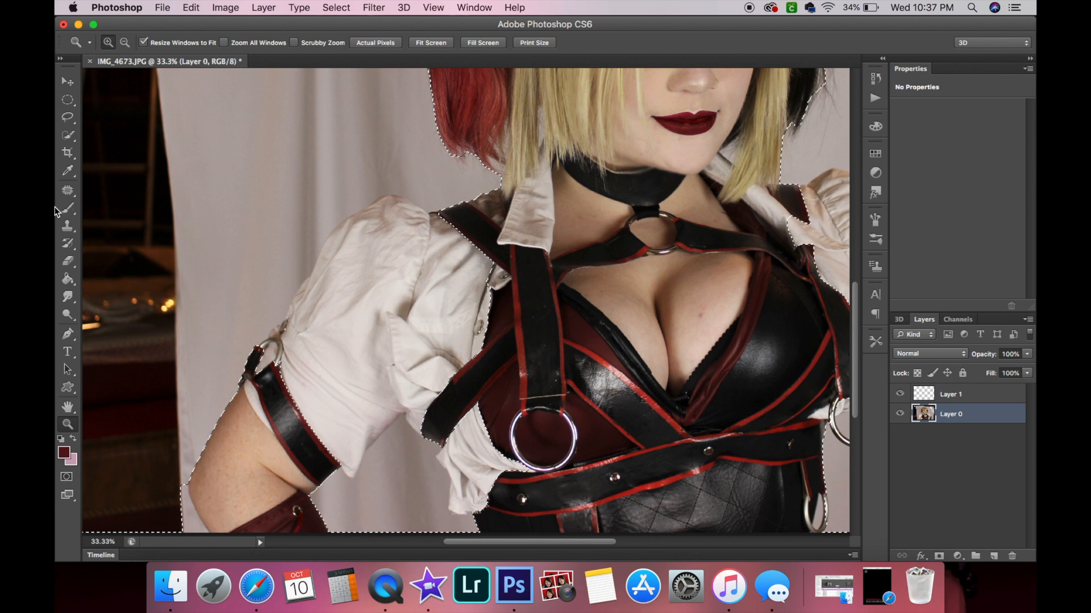
pyautogui.click(67, 134)
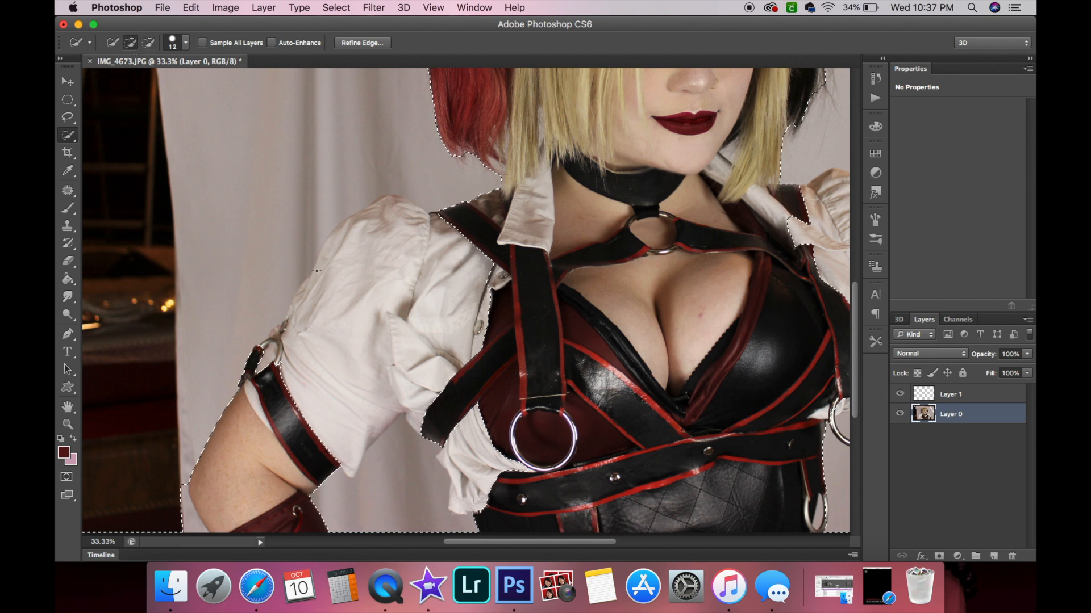
pyautogui.click(147, 44)
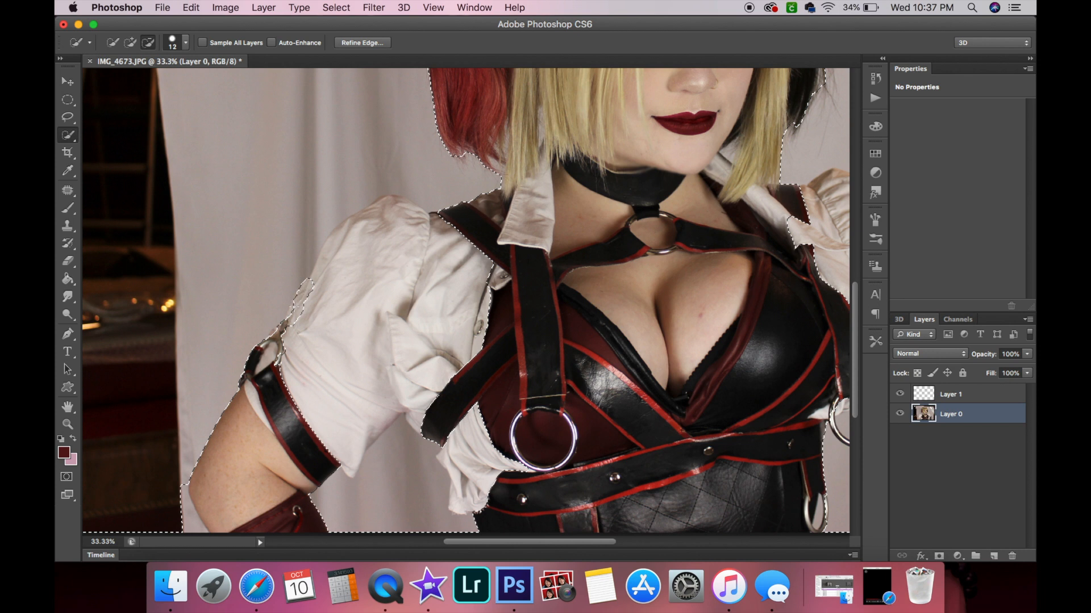
pyautogui.moveTo(332, 278); pyautogui.dragTo(321, 273)
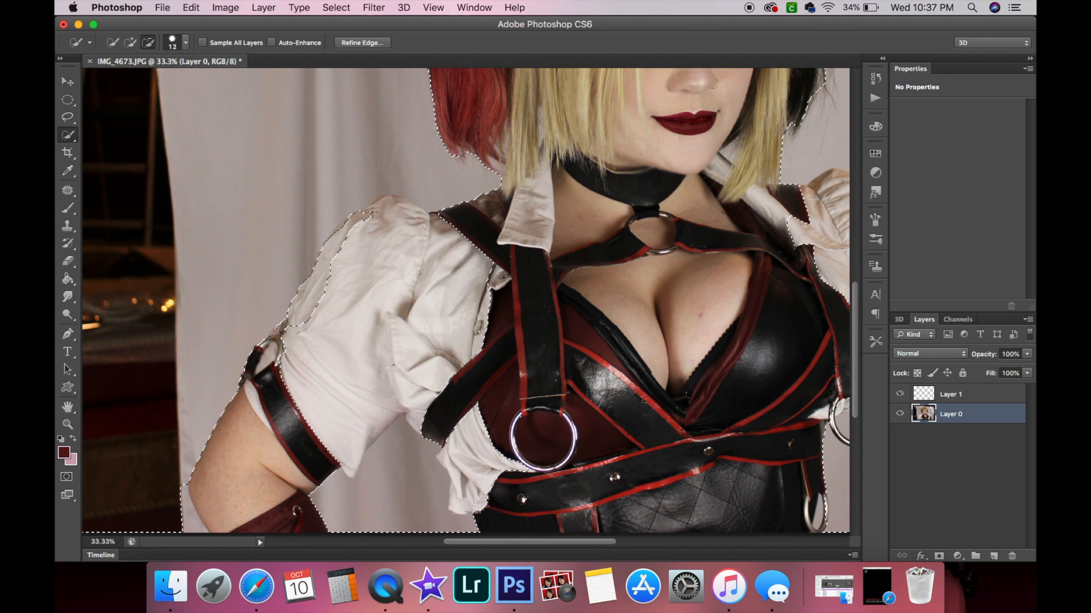
pyautogui.moveTo(400, 203); pyautogui.dragTo(415, 216)
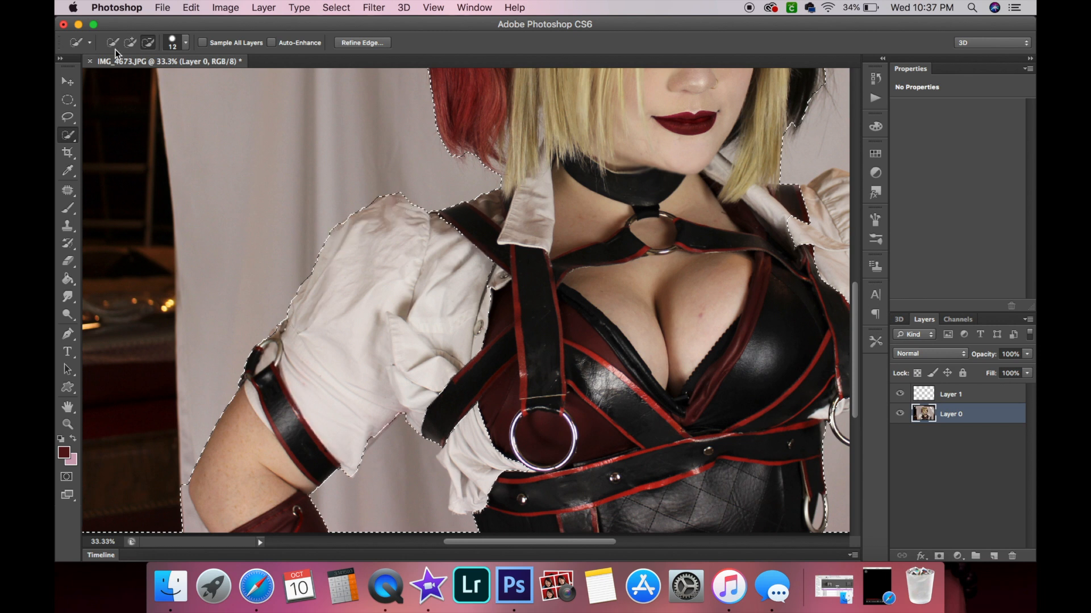
pyautogui.click(129, 43)
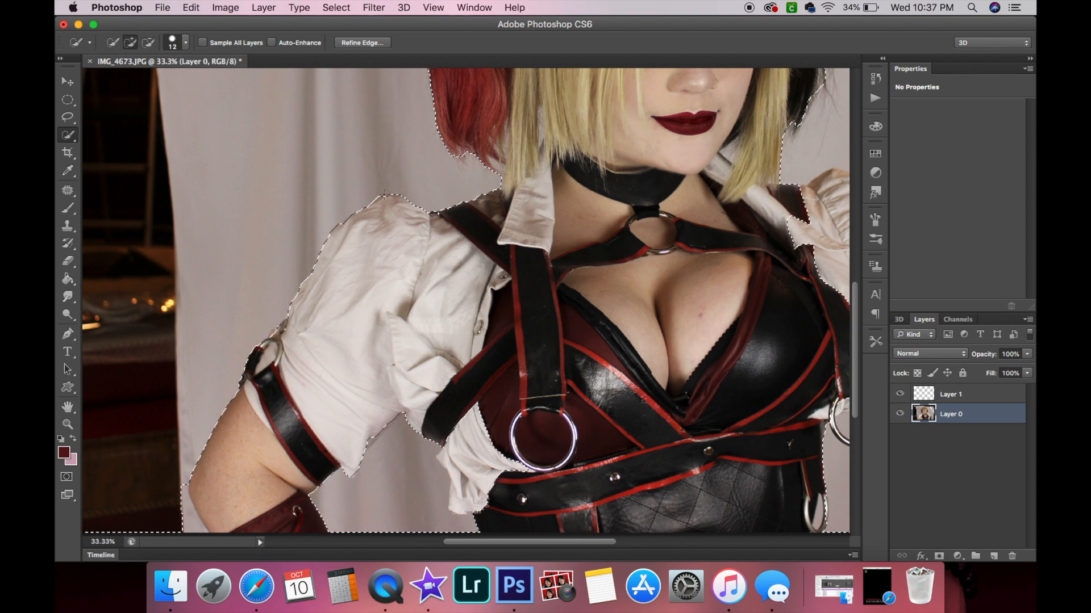
pyautogui.click(147, 43)
pyautogui.scroll(-5, 482, 358)
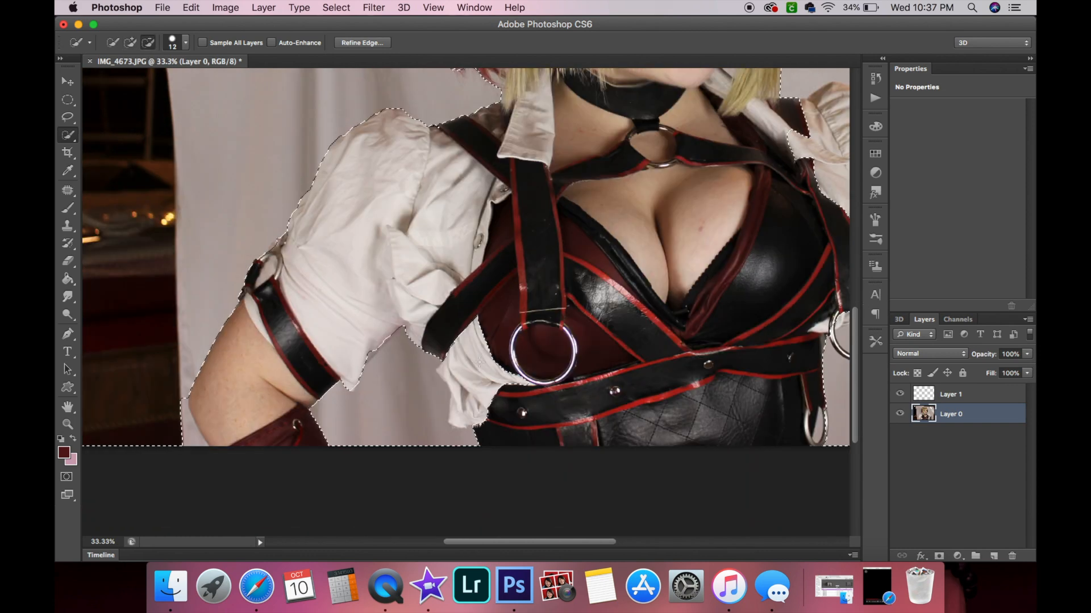
pyautogui.hscroll(3, 482, 358)
pyautogui.click(127, 42)
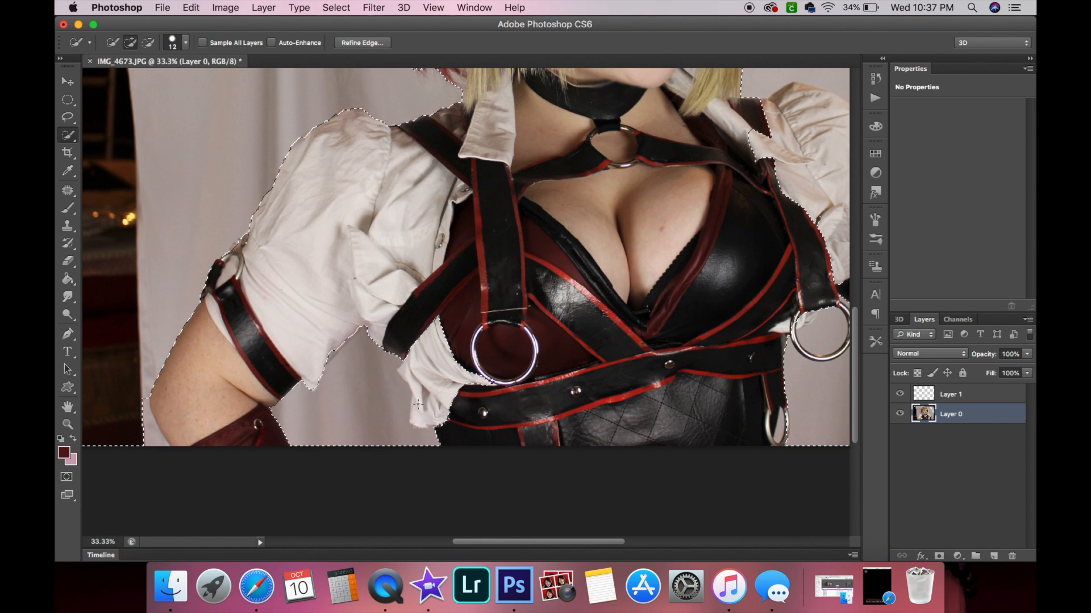
pyautogui.click(149, 43)
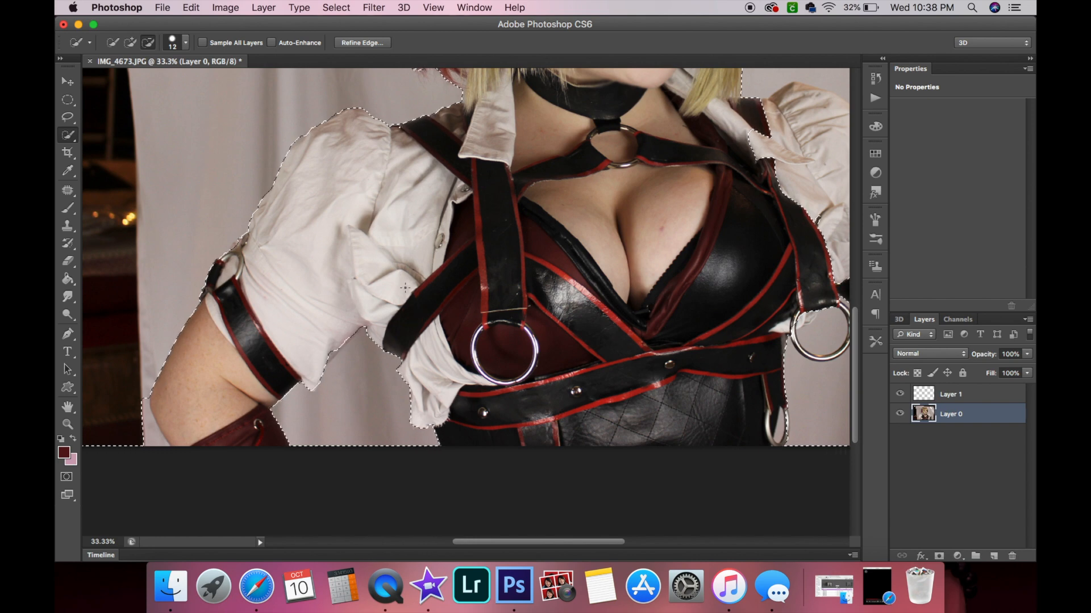
pyautogui.scroll(10, 335, 211)
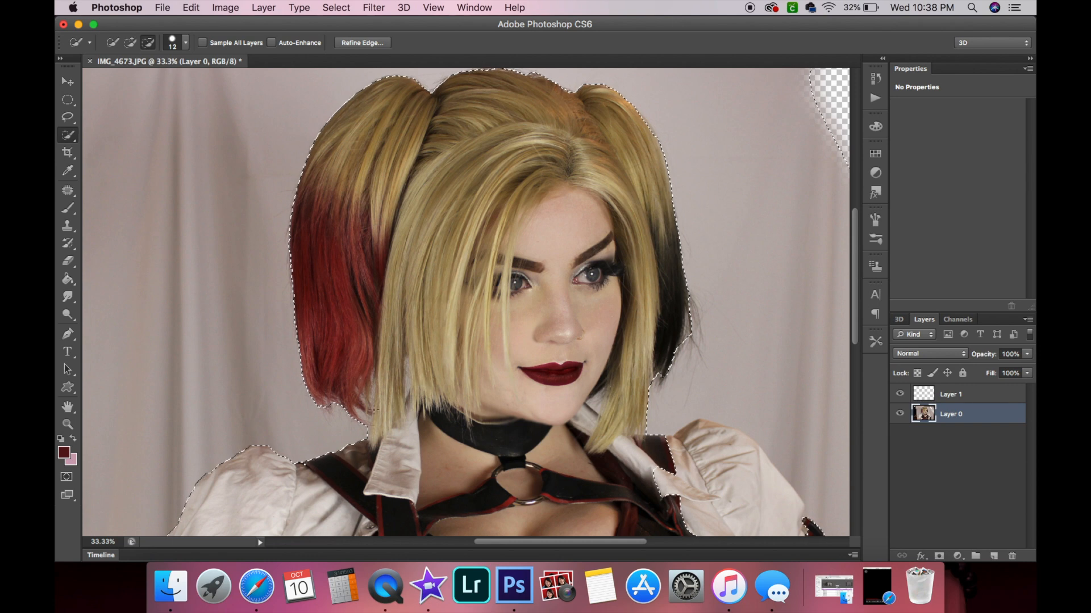
# Zoom in on the metal ring at her hip and subtract it from the backdrop selection with Quick Selection in subtract mode.
pyautogui.hscroll(2, 398, 383)
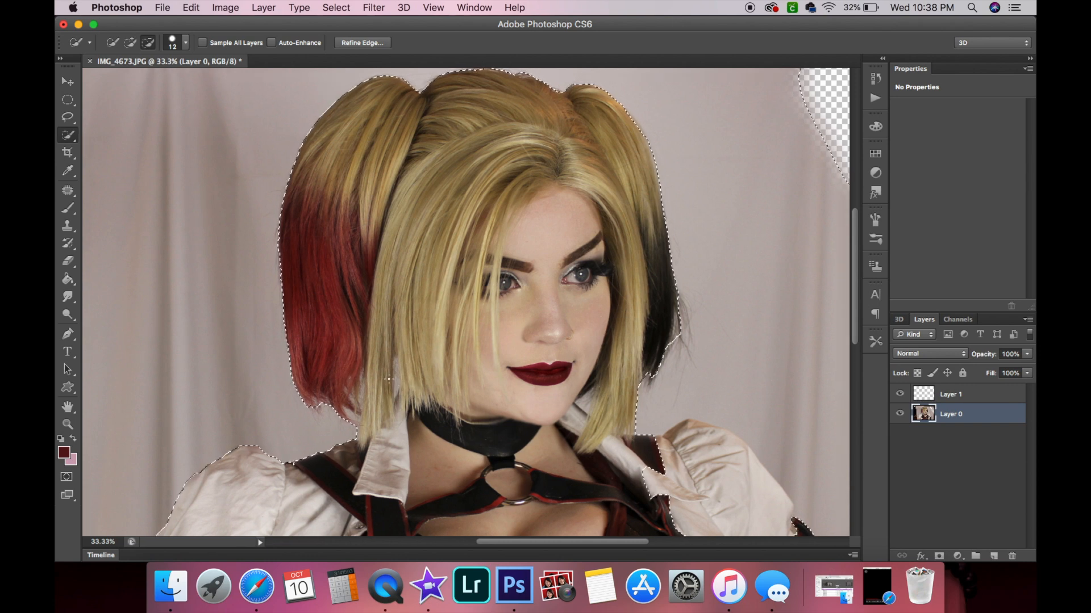
pyautogui.hscroll(4, 388, 380)
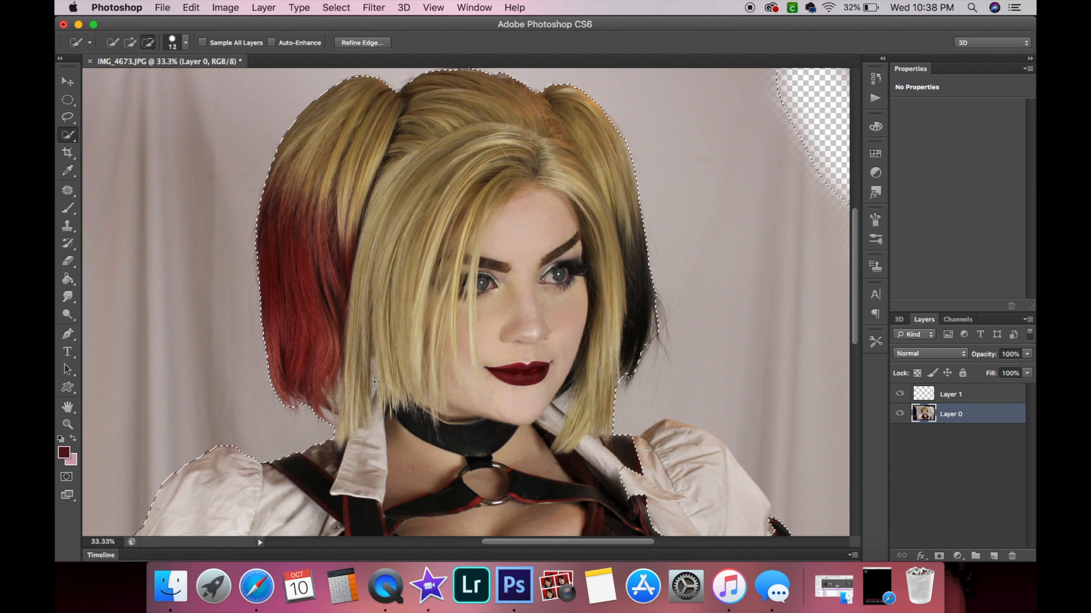
pyautogui.hscroll(15, 374, 382)
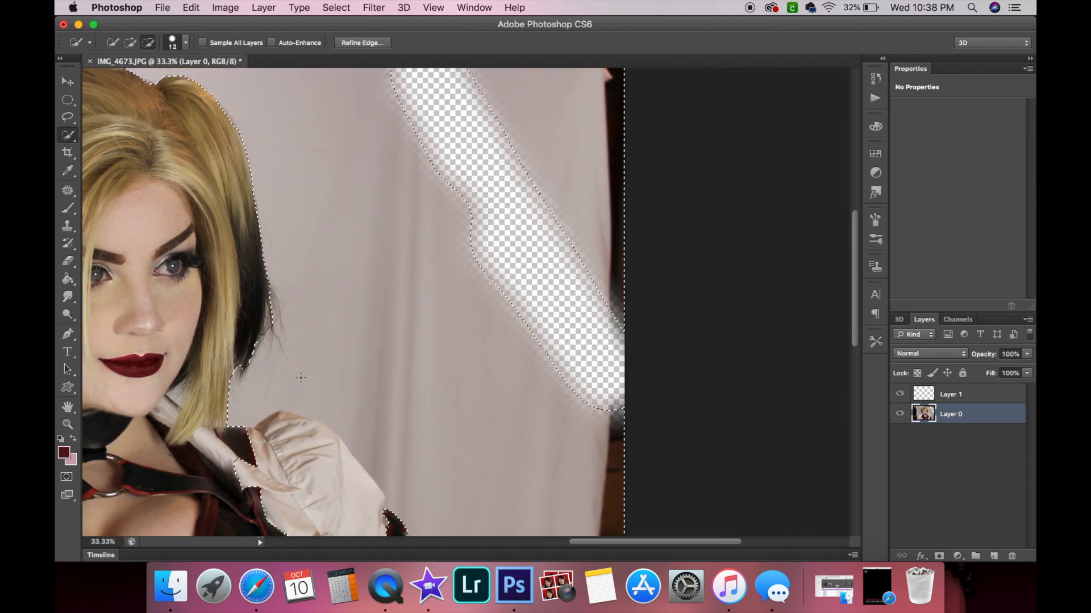
pyautogui.hscroll(-4, 300, 378)
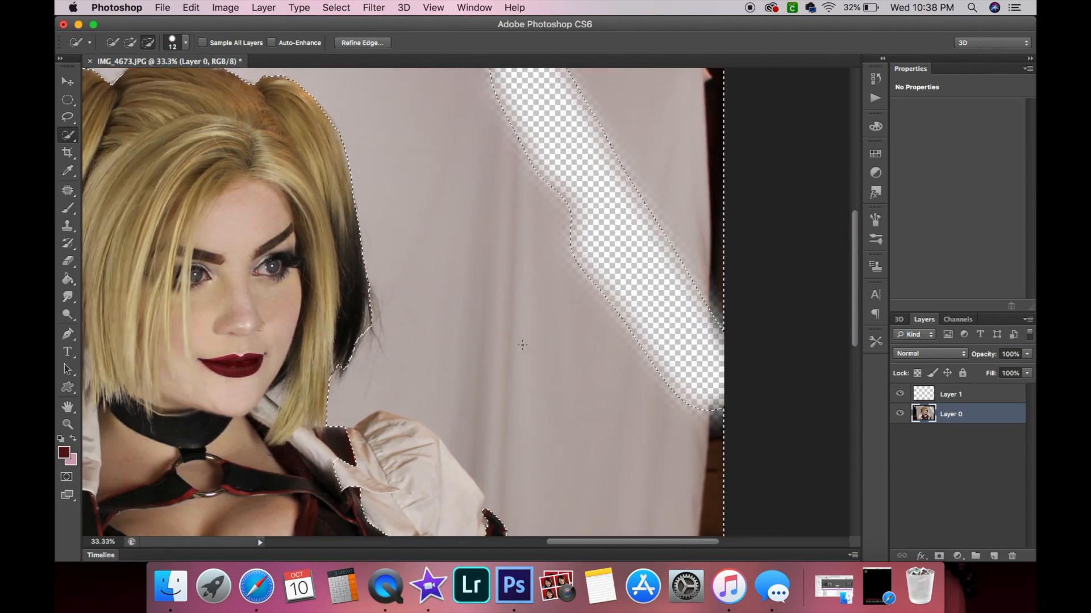
pyautogui.scroll(-10, 415, 321)
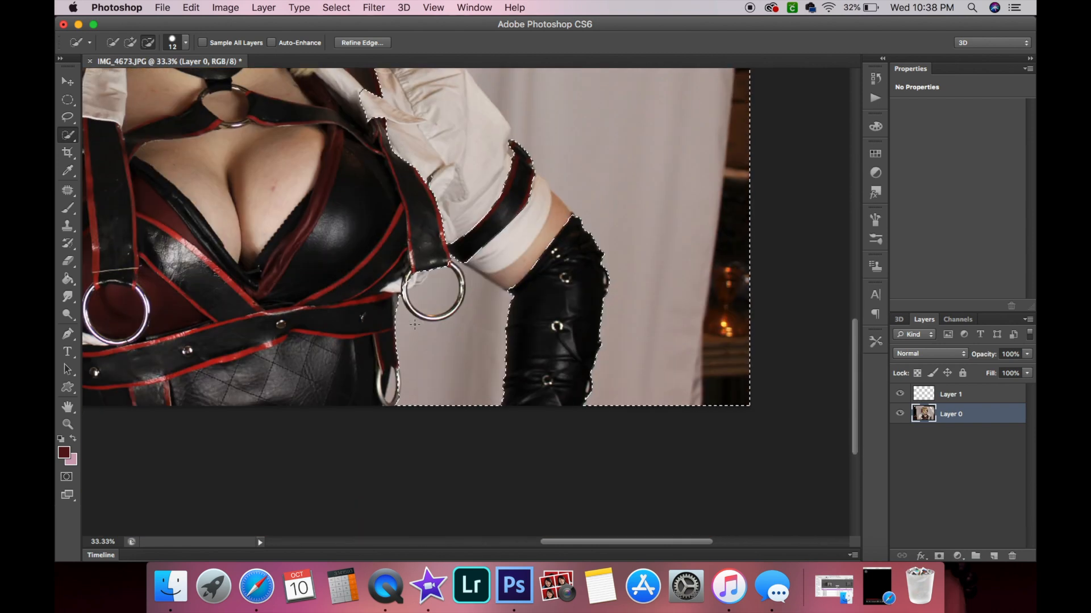
pyautogui.scroll(3, 415, 325)
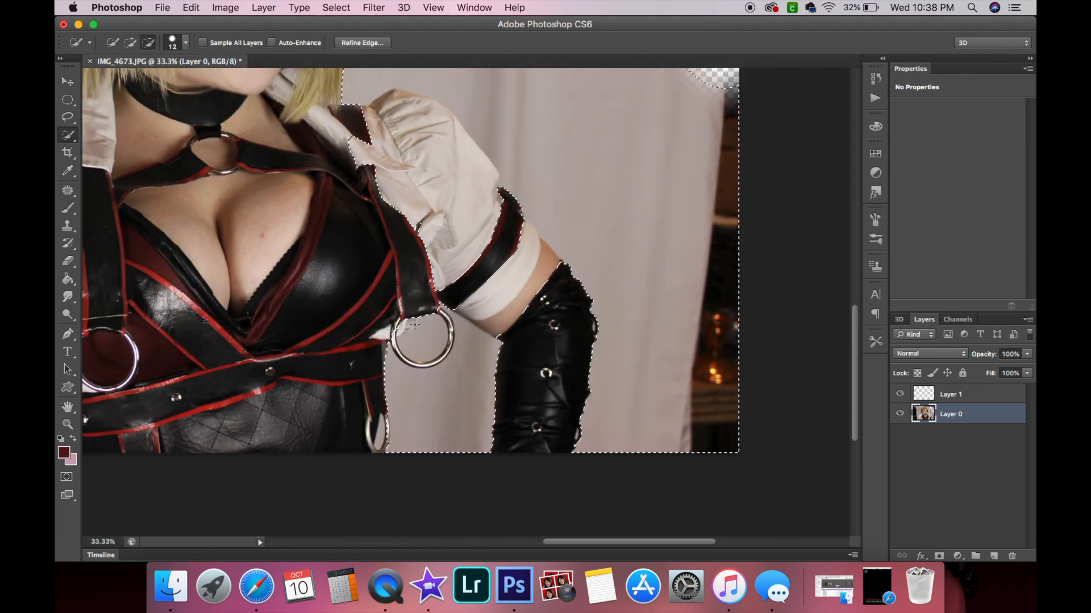
pyautogui.click(67, 426)
pyautogui.click(423, 365)
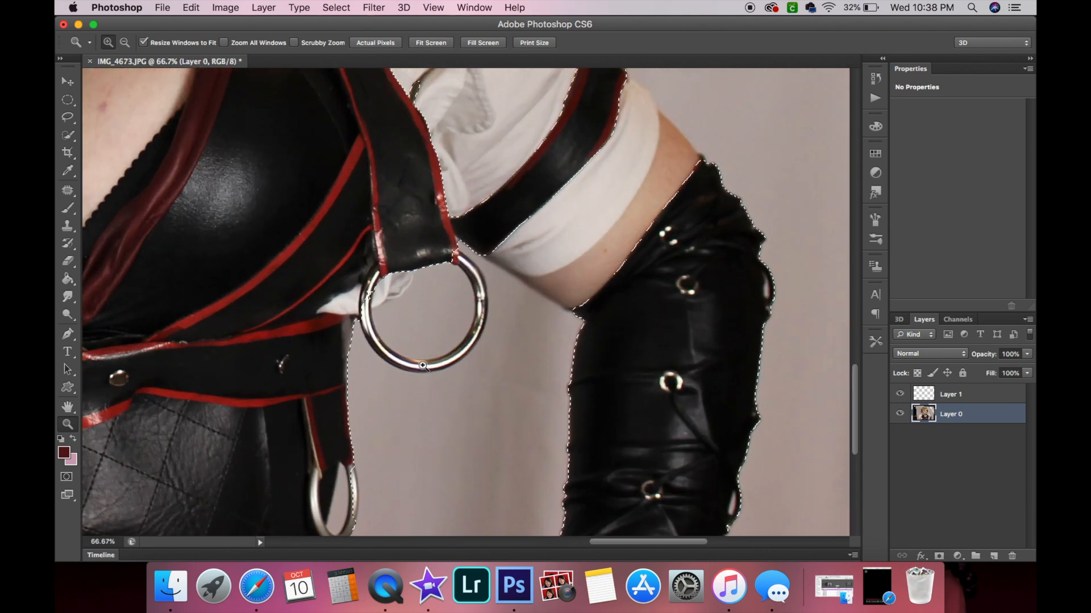
pyautogui.click(418, 318)
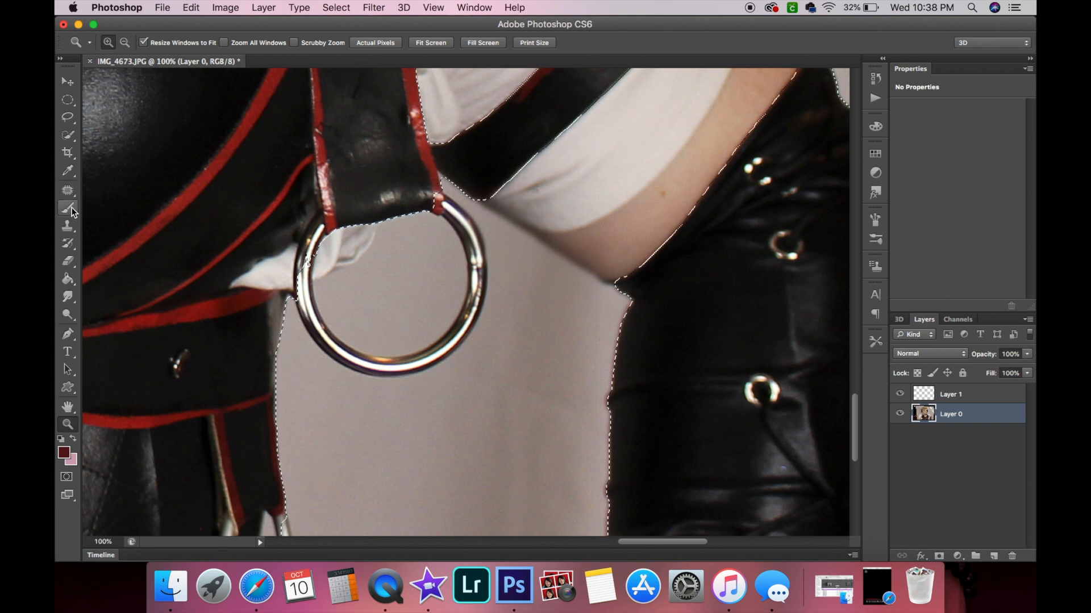
pyautogui.click(68, 136)
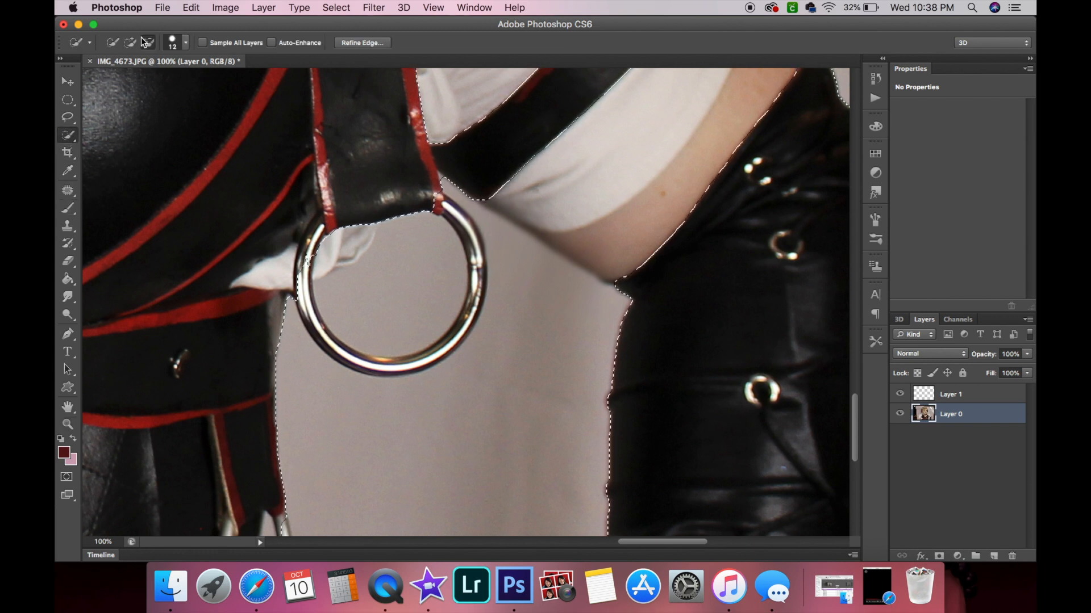
pyautogui.click(148, 43)
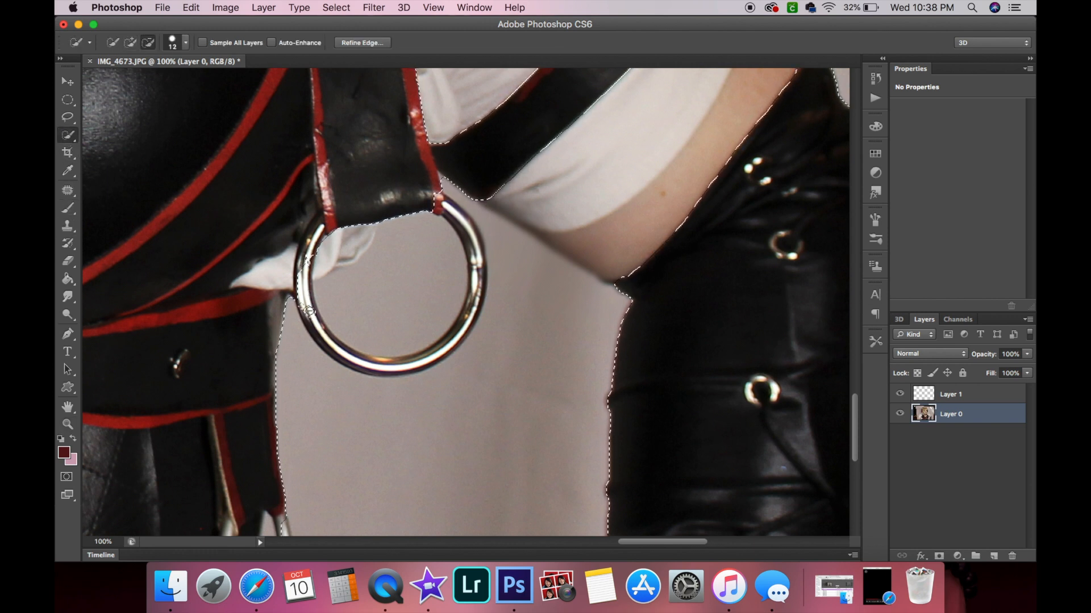
pyautogui.moveTo(338, 344)
pyautogui.mouseDown()
pyautogui.moveTo(358, 355)
pyautogui.moveTo(335, 358)
pyautogui.mouseUp()
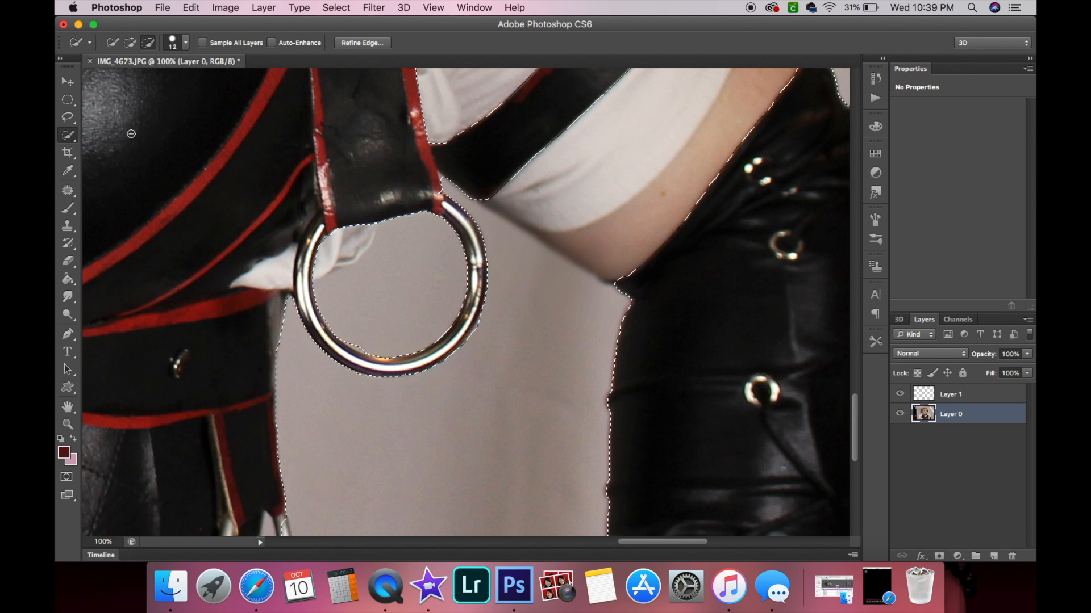
# Subtract the upper arm and glove edge from the backdrop selection.
pyautogui.hscroll(10, 354, 251)
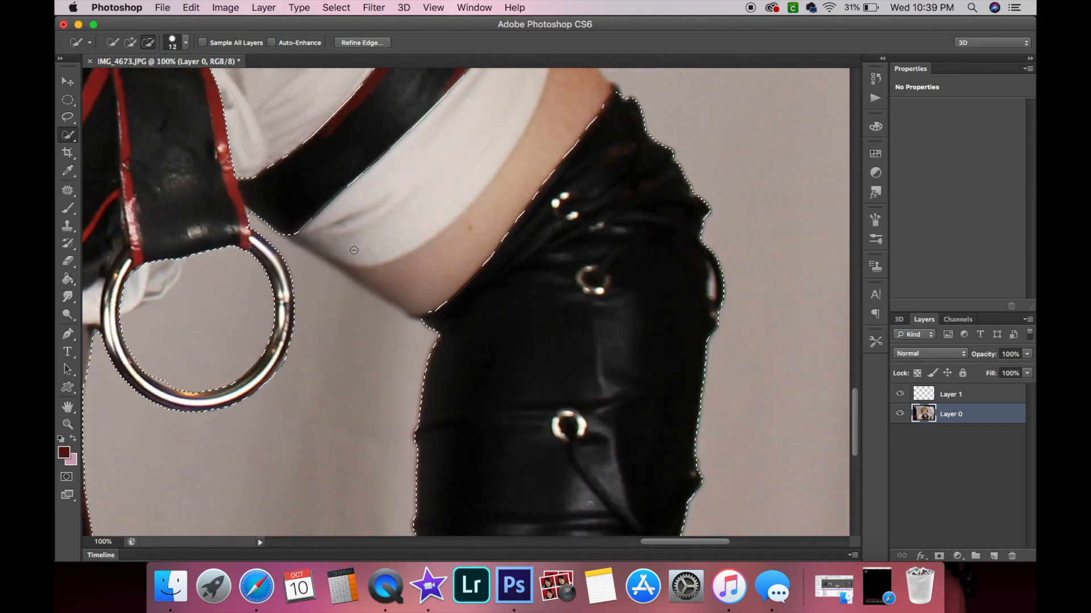
pyautogui.scroll(4, 354, 250)
pyautogui.hscroll(-6, 354, 251)
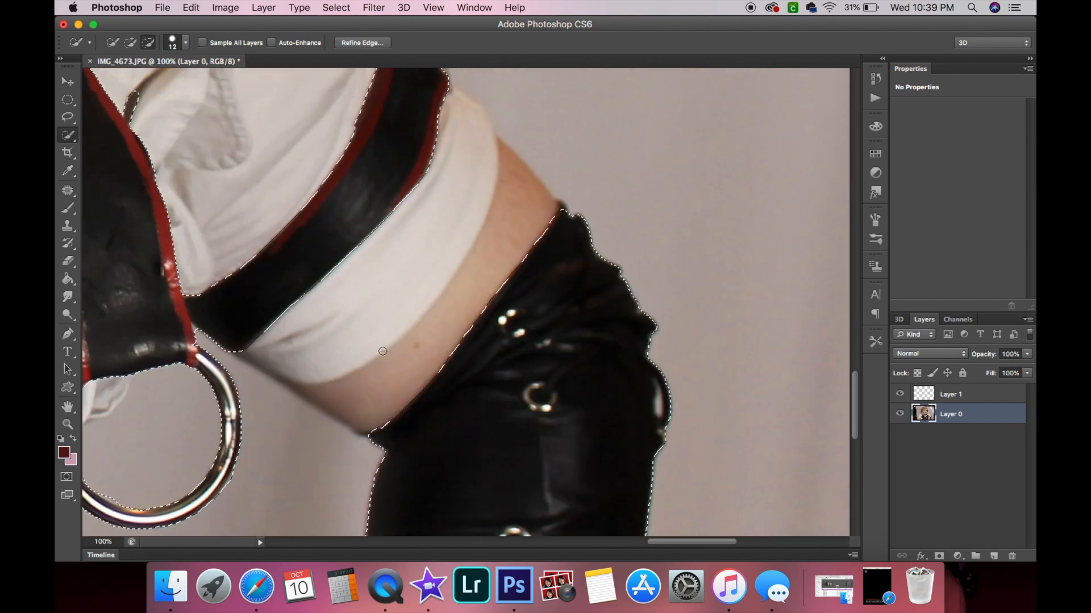
pyautogui.moveTo(384, 426)
pyautogui.mouseDown()
pyautogui.moveTo(258, 335)
pyautogui.moveTo(391, 208)
pyautogui.mouseUp()
pyautogui.moveTo(517, 251); pyautogui.dragTo(453, 347)
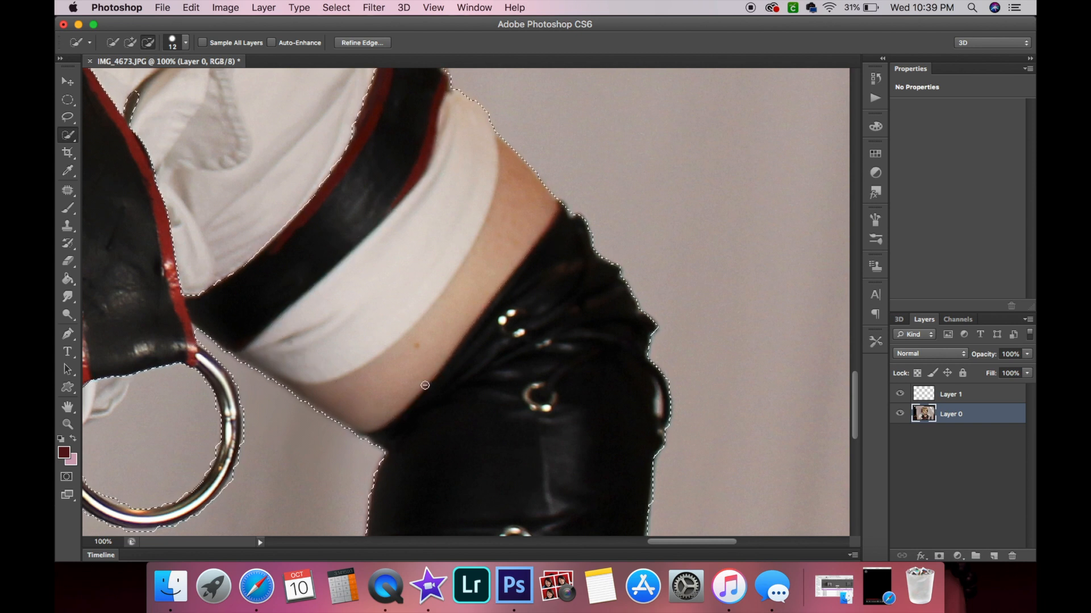
# Subtract the shirt sleeve, shoulder strap and collar areas from the backdrop selection.
pyautogui.scroll(10, 422, 386)
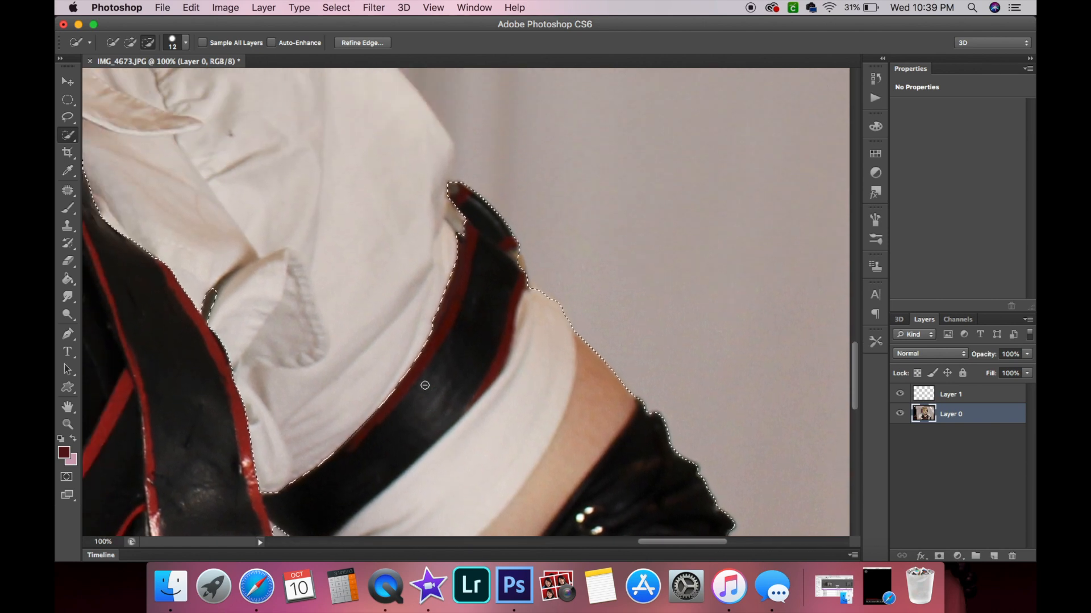
pyautogui.moveTo(424, 386)
pyautogui.mouseDown()
pyautogui.moveTo(402, 436)
pyautogui.moveTo(333, 338)
pyautogui.moveTo(303, 253)
pyautogui.moveTo(244, 174)
pyautogui.mouseUp()
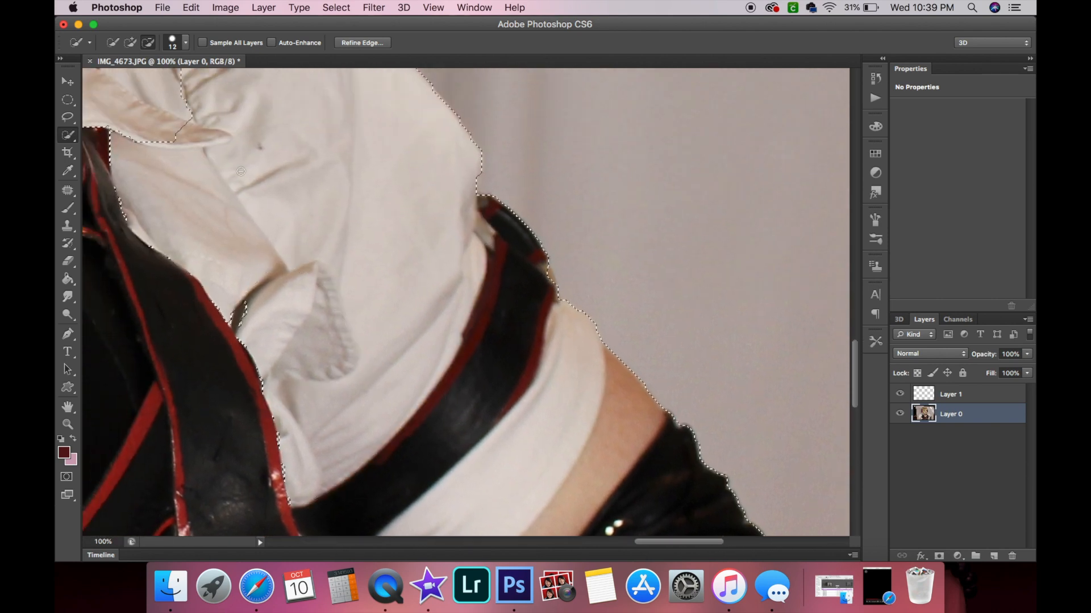
pyautogui.moveTo(249, 322); pyautogui.dragTo(284, 449)
pyautogui.moveTo(125, 189)
pyautogui.mouseDown()
pyautogui.moveTo(118, 214)
pyautogui.moveTo(195, 252)
pyautogui.mouseUp()
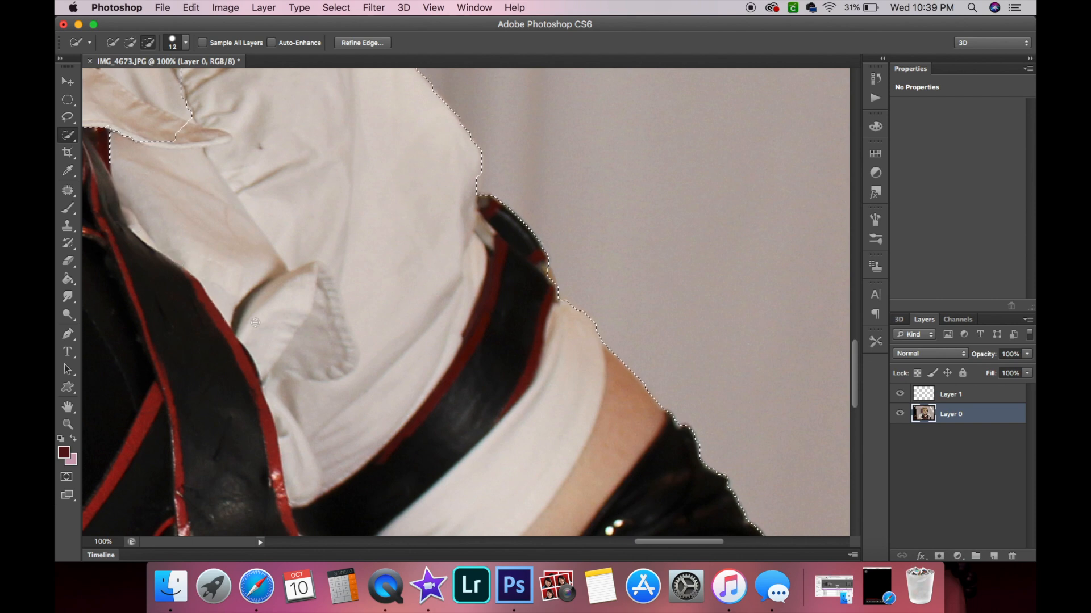
pyautogui.scroll(10, 255, 322)
pyautogui.hscroll(-6, 255, 322)
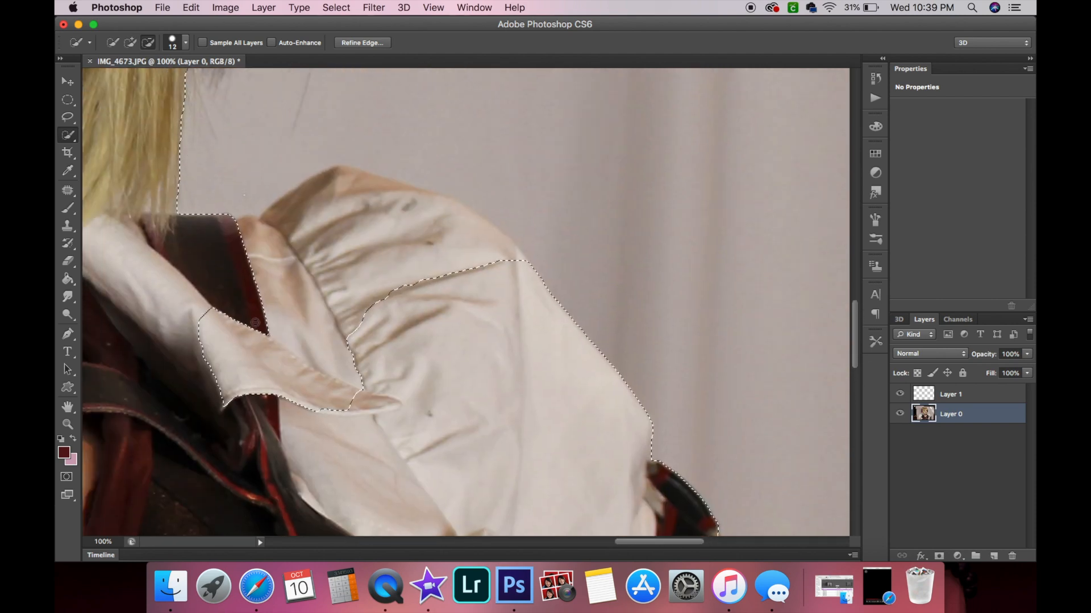
pyautogui.moveTo(255, 322)
pyautogui.mouseDown()
pyautogui.moveTo(293, 414)
pyautogui.moveTo(341, 404)
pyautogui.moveTo(235, 380)
pyautogui.moveTo(208, 347)
pyautogui.moveTo(239, 339)
pyautogui.moveTo(230, 343)
pyautogui.moveTo(205, 306)
pyautogui.moveTo(214, 386)
pyautogui.moveTo(242, 320)
pyautogui.mouseUp()
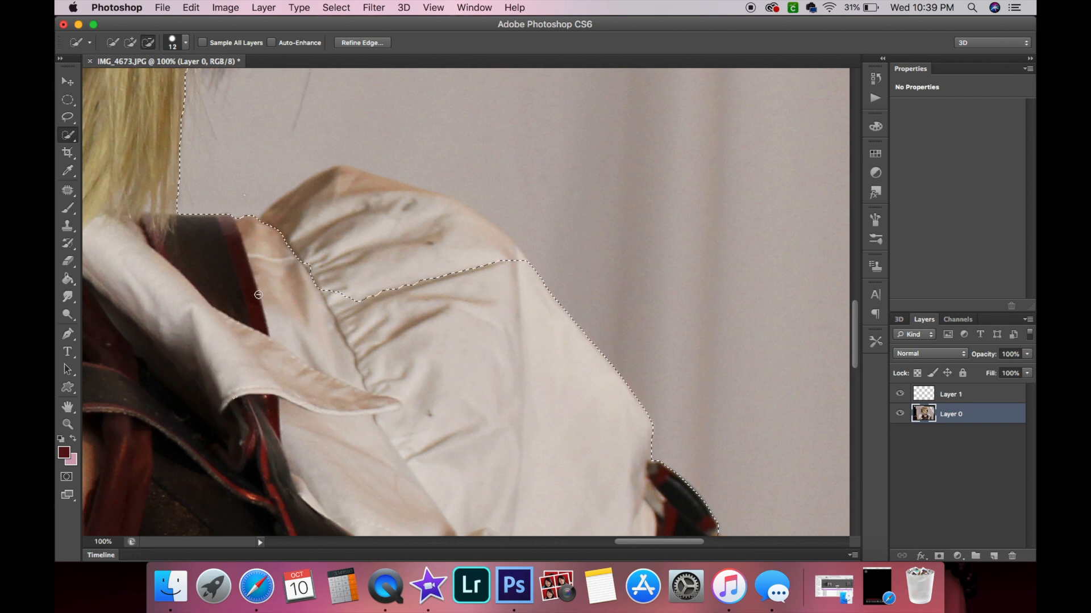
pyautogui.moveTo(324, 194); pyautogui.dragTo(373, 194)
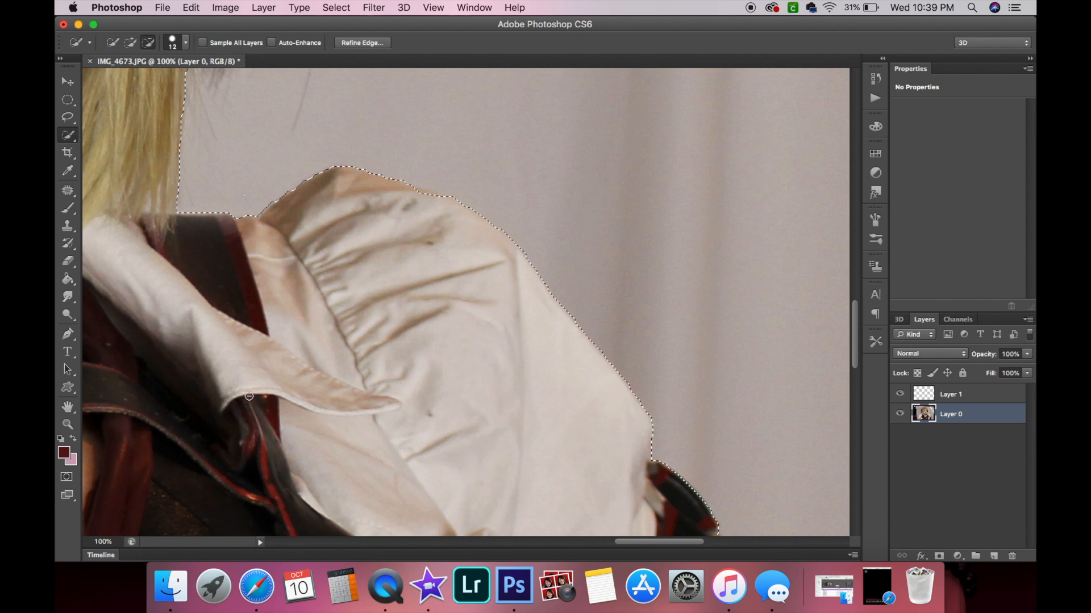
# Inspect the selection edge along the sleeve and the glove.
pyautogui.hscroll(10, 381, 417)
pyautogui.scroll(-8, 381, 417)
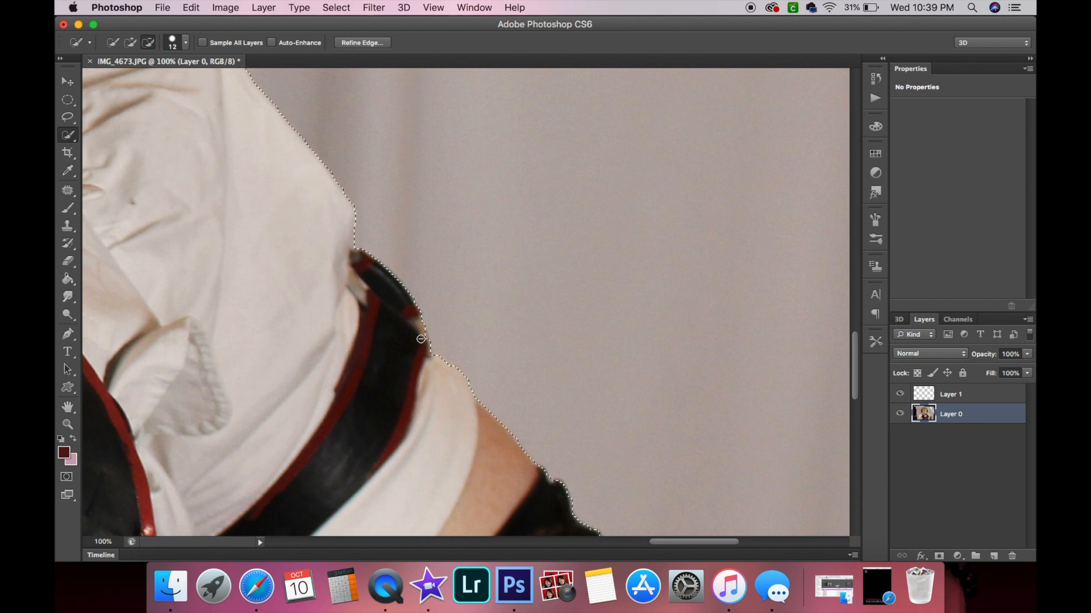
pyautogui.hscroll(-5, 319, 360)
pyautogui.scroll(2, 318, 361)
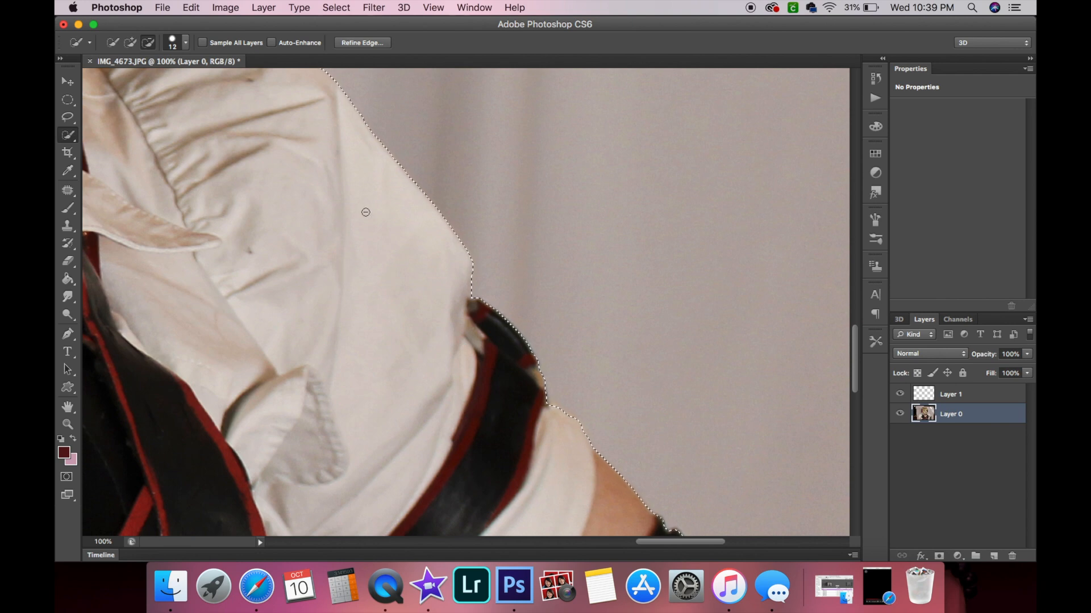
pyautogui.scroll(-15, 366, 212)
pyautogui.hscroll(3, 365, 212)
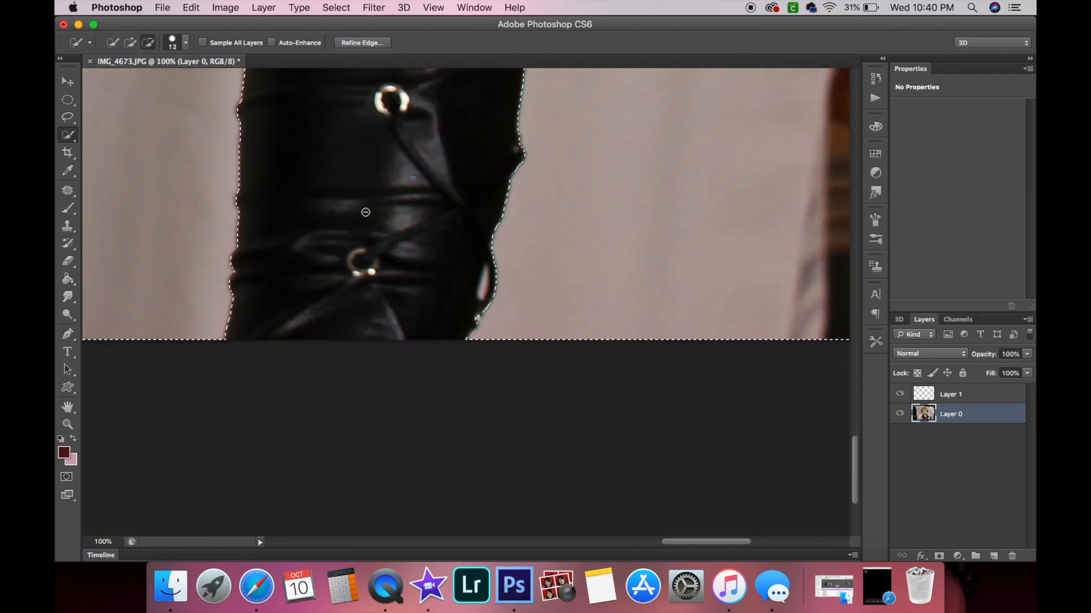
pyautogui.scroll(3, 366, 212)
pyautogui.hscroll(-2, 365, 212)
# Erase the selected backdrop around the figure with a 1684 px Eraser brush.
pyautogui.click(67, 424)
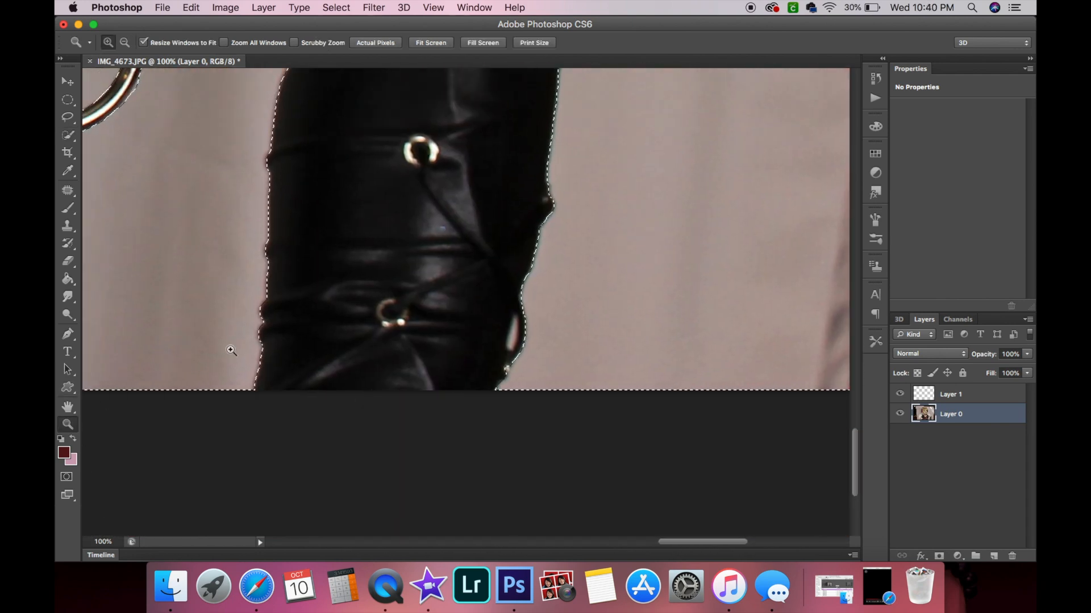
pyautogui.keyDown('alt'); pyautogui.click(352, 300); pyautogui.keyUp('alt')
pyautogui.keyDown('alt'); pyautogui.click(353, 299); pyautogui.keyUp('alt')
pyautogui.keyDown('alt'); pyautogui.click(353, 300); pyautogui.keyUp('alt')
pyautogui.keyDown('alt'); pyautogui.click(352, 300); pyautogui.keyUp('alt')
pyautogui.keyDown('alt'); pyautogui.click(352, 300); pyautogui.keyUp('alt')
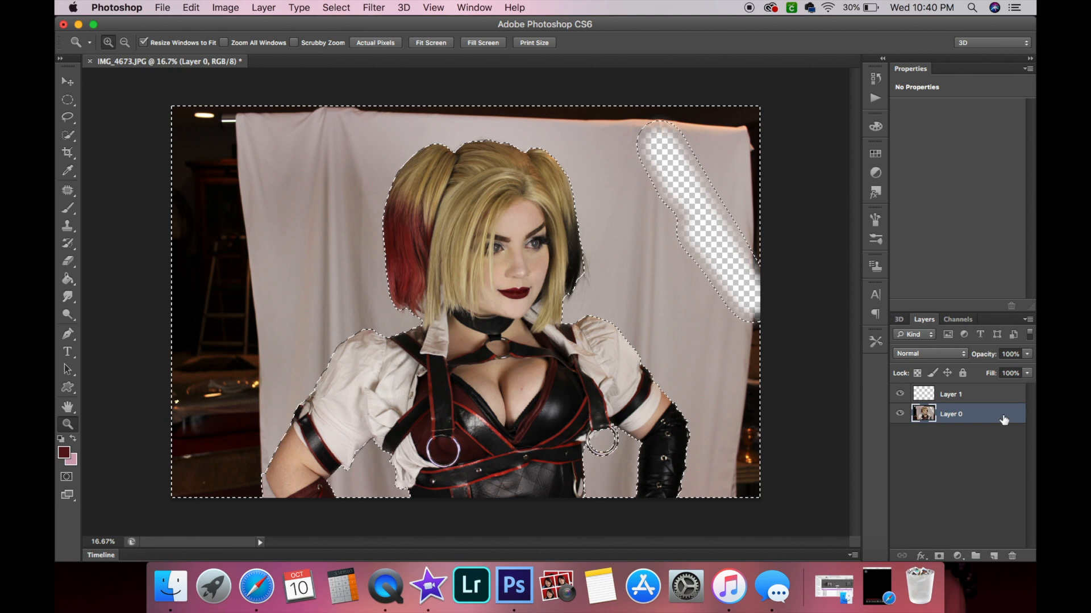
pyautogui.click(68, 260)
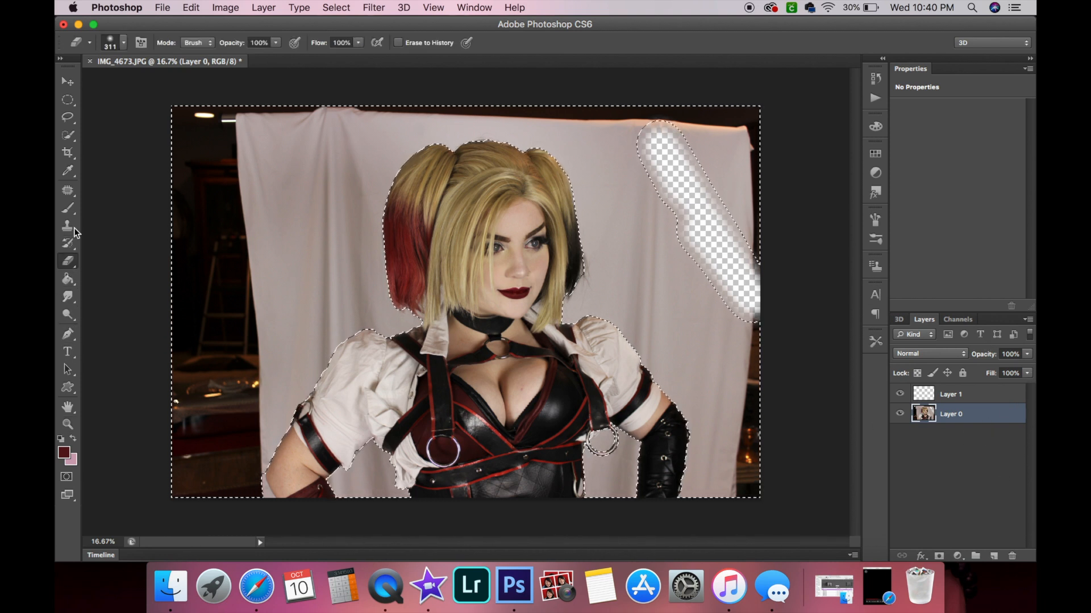
pyautogui.click(123, 44)
pyautogui.moveTo(181, 84)
pyautogui.mouseDown()
pyautogui.moveTo(196, 84)
pyautogui.moveTo(208, 120)
pyautogui.mouseUp()
pyautogui.moveTo(310, 155)
pyautogui.mouseDown()
pyautogui.moveTo(170, 184)
pyautogui.moveTo(670, 134)
pyautogui.moveTo(711, 170)
pyautogui.moveTo(426, 190)
pyautogui.moveTo(194, 331)
pyautogui.moveTo(204, 363)
pyautogui.moveTo(199, 483)
pyautogui.moveTo(329, 398)
pyautogui.moveTo(803, 299)
pyautogui.moveTo(710, 483)
pyautogui.moveTo(744, 414)
pyautogui.mouseUp()
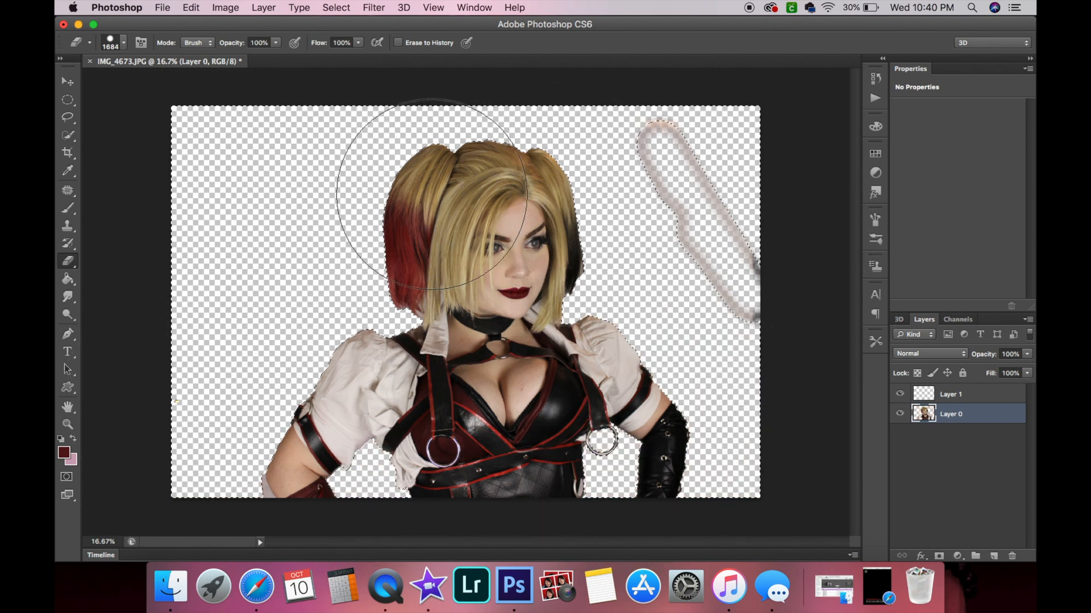
# Deselect and erase the leftover streak at the backdrop's upper right.
pyautogui.click(335, 7)
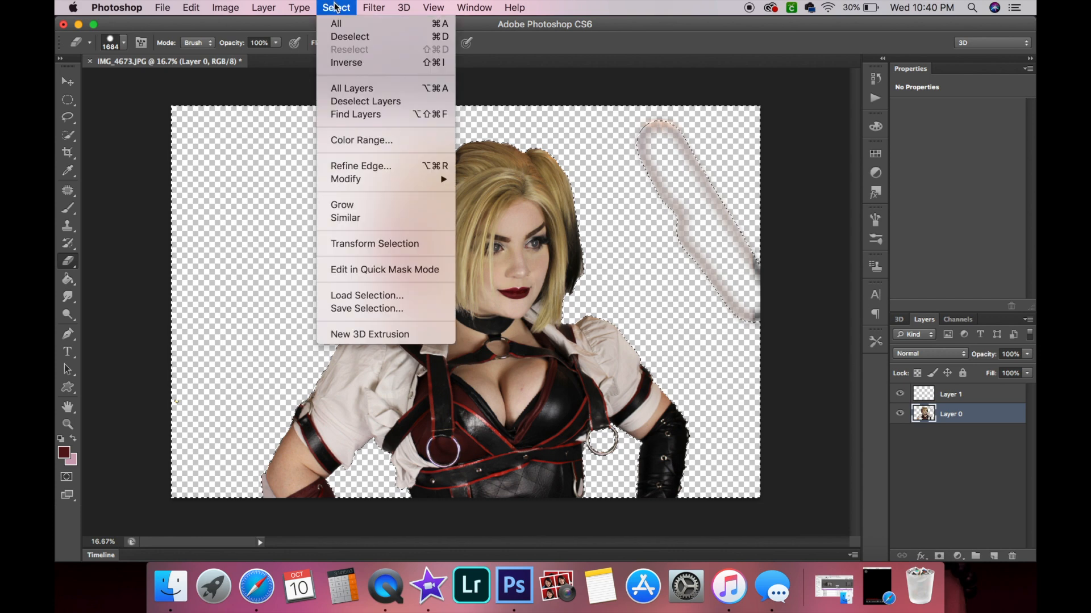
pyautogui.click(349, 36)
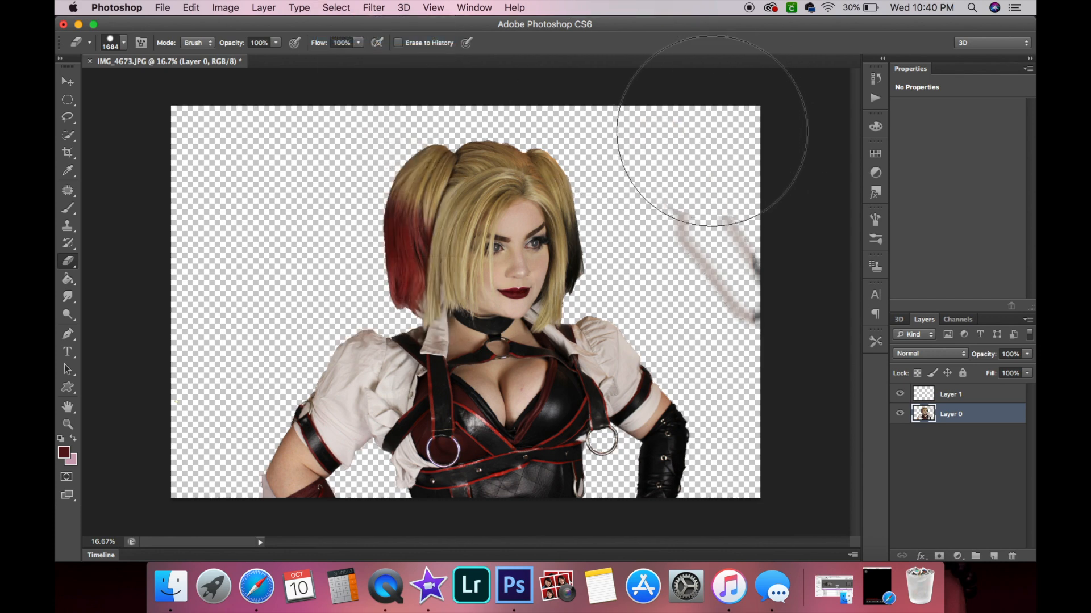
pyautogui.moveTo(730, 207); pyautogui.dragTo(730, 256)
pyautogui.press('v')
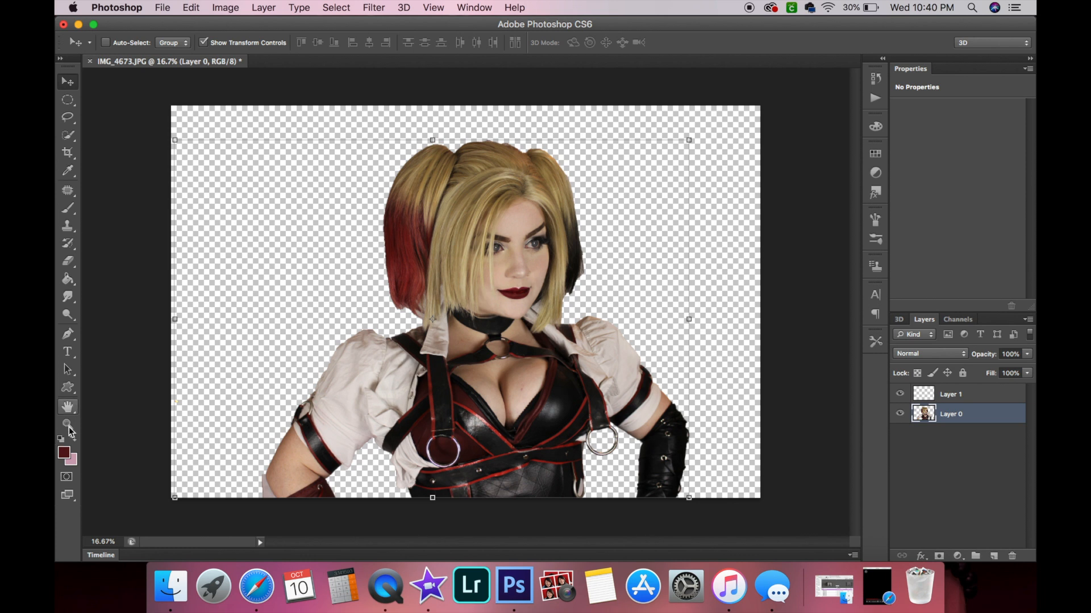
# Zoom in and inspect the cutout edges around the arm and torso.
pyautogui.click(69, 425)
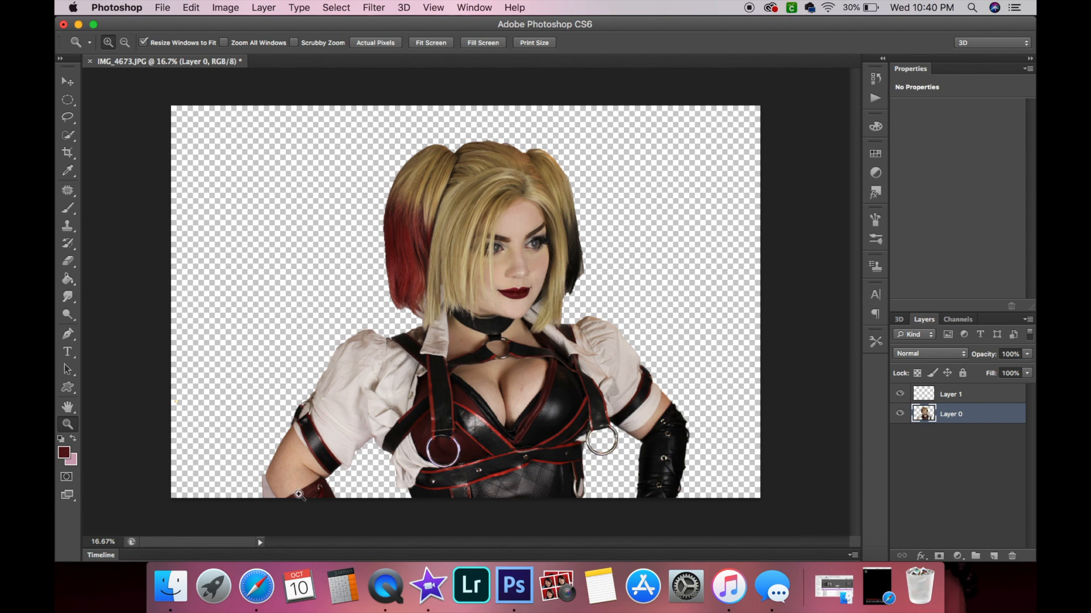
pyautogui.click(268, 498)
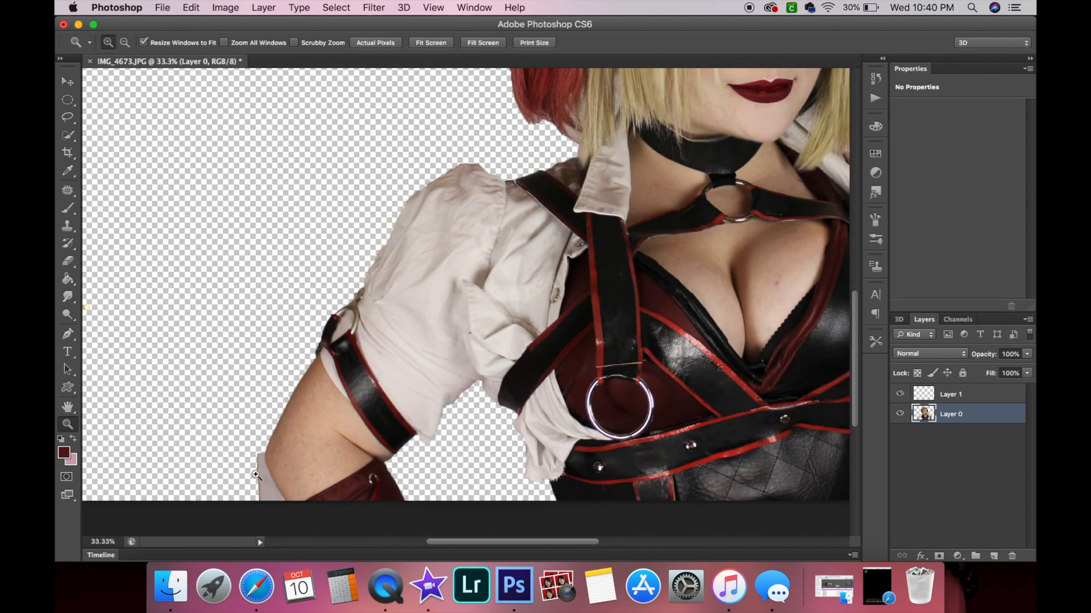
pyautogui.hscroll(15, 421, 479)
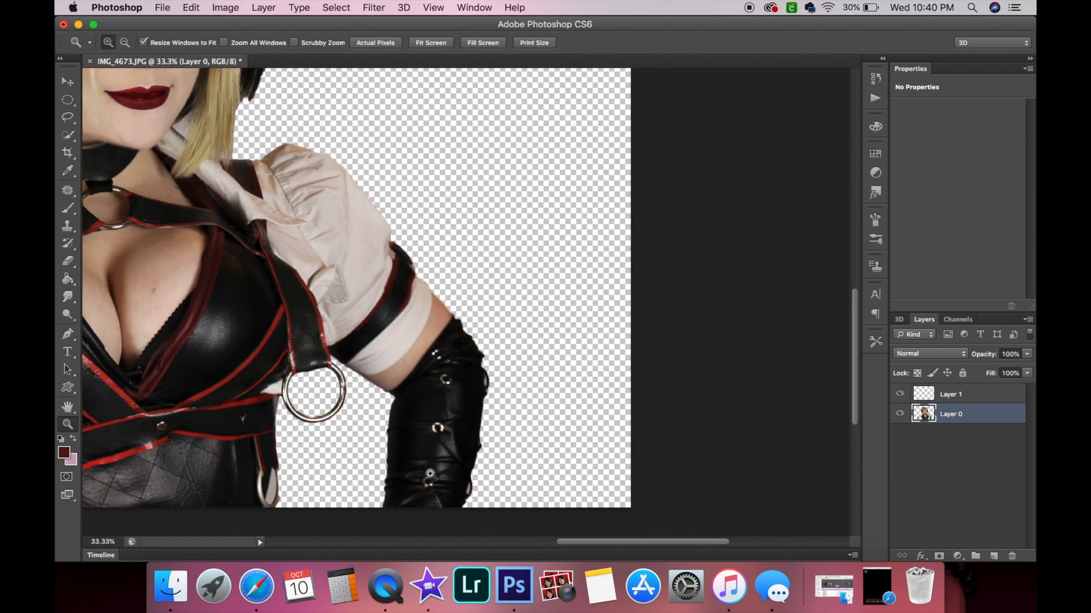
pyautogui.scroll(-5, 429, 476)
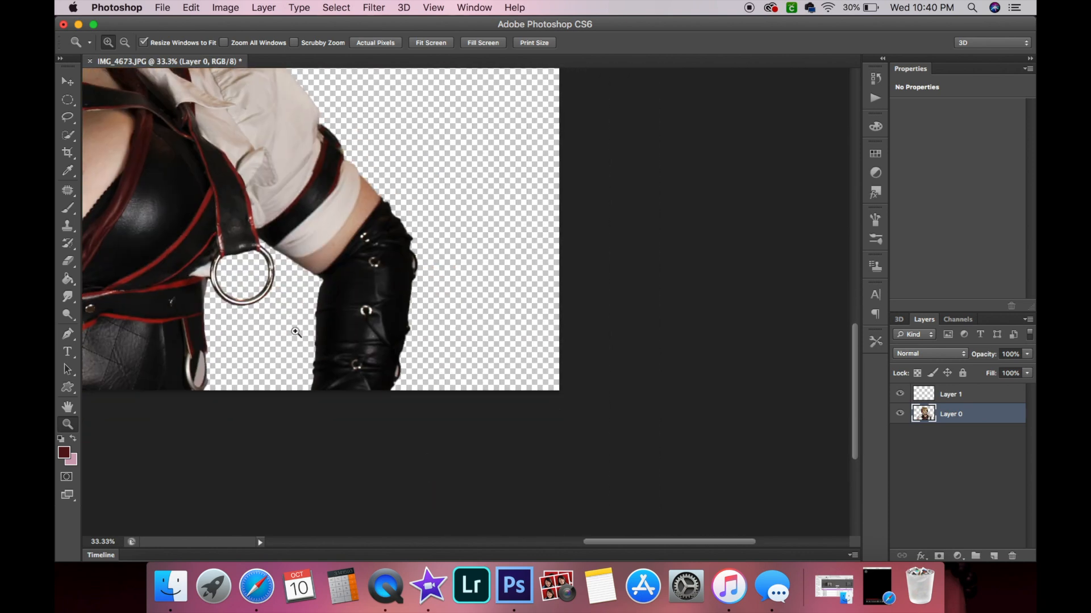
pyautogui.scroll(2, 296, 332)
pyautogui.hscroll(-2, 296, 332)
pyautogui.hscroll(-10, 250, 354)
pyautogui.scroll(1, 250, 354)
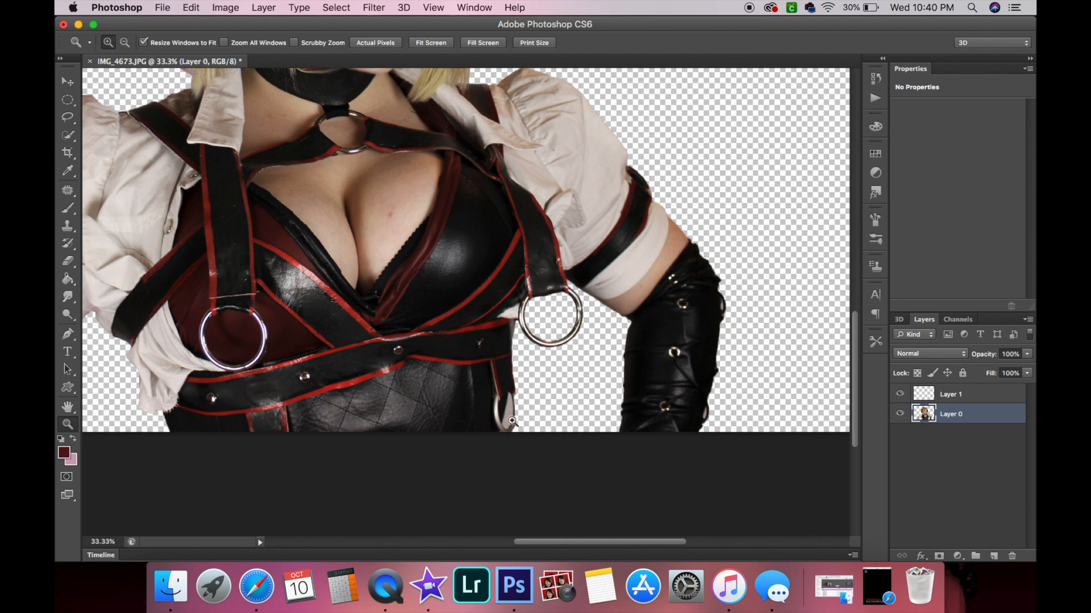
# Zoom in on the ring hanging at the hip and inspect the cutout edge around it.
pyautogui.moveTo(512, 401); pyautogui.dragTo(512, 401)
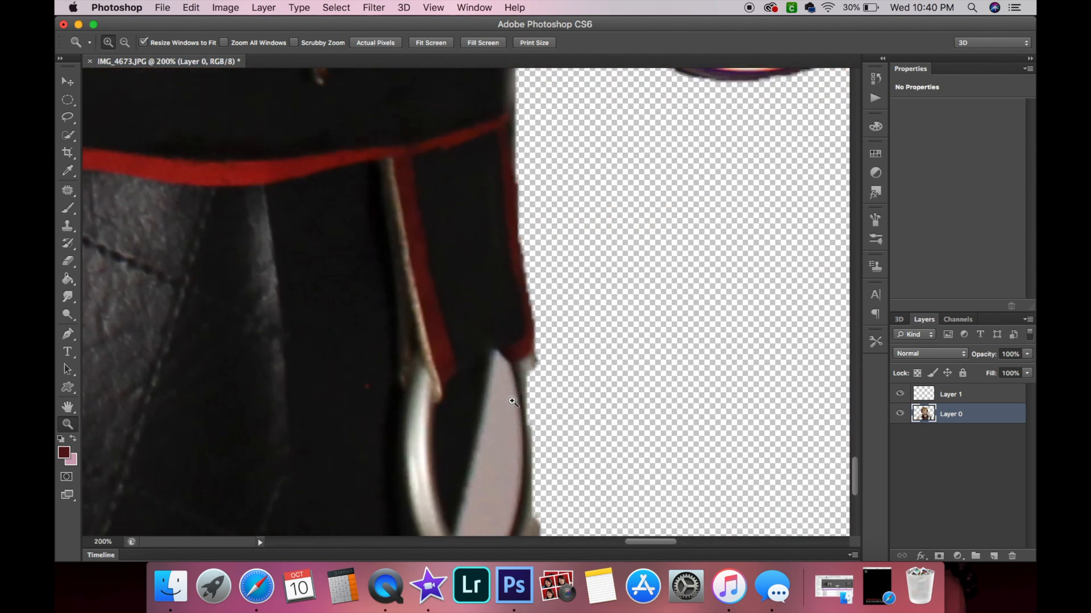
pyautogui.scroll(-5, 574, 466)
pyautogui.hscroll(2, 574, 467)
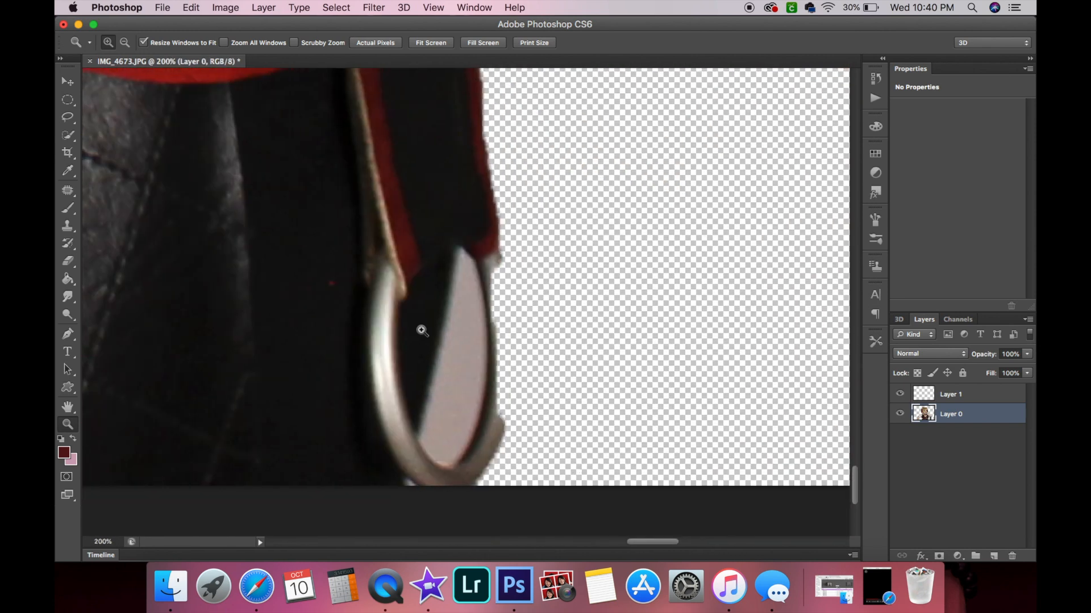
pyautogui.click(180, 7)
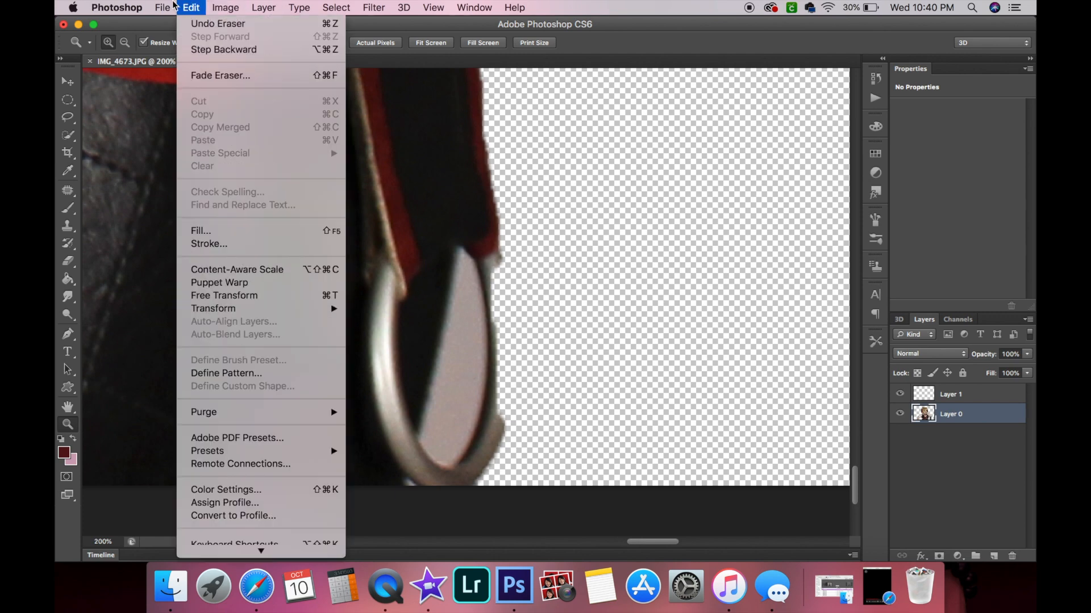
pyautogui.moveTo(162, 7)
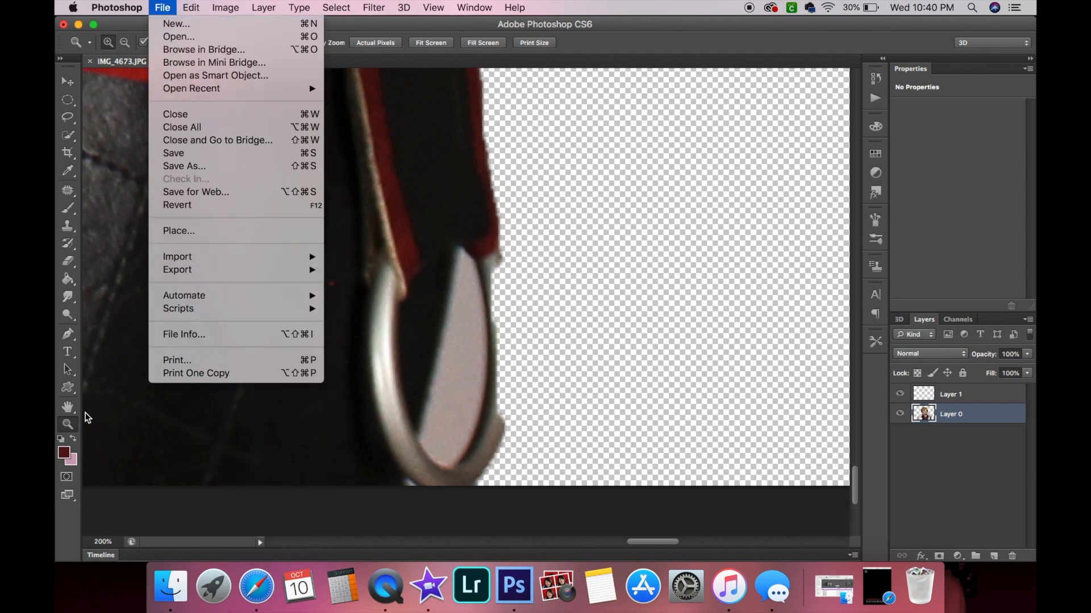
pyautogui.click(76, 434)
pyautogui.keyDown('alt'); pyautogui.click(346, 341); pyautogui.keyUp('alt')
pyautogui.keyDown('alt'); pyautogui.click(346, 340); pyautogui.keyUp('alt')
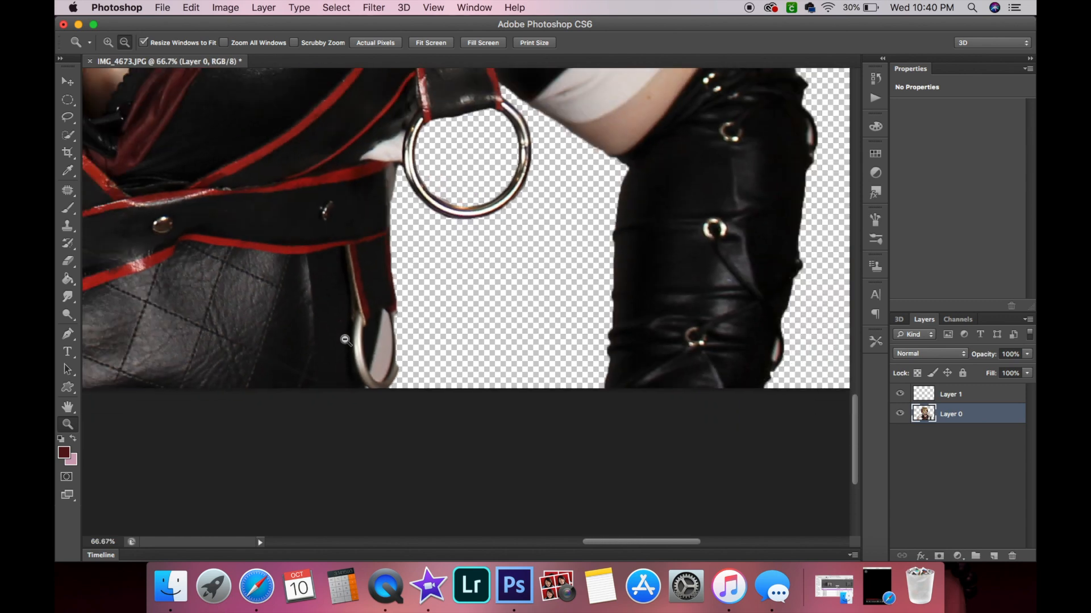
pyautogui.keyDown('alt'); pyautogui.click(345, 340); pyautogui.keyUp('alt')
# Undo the last eraser stroke and step backward to restore the backdrop and its selection.
pyautogui.click(163, 7)
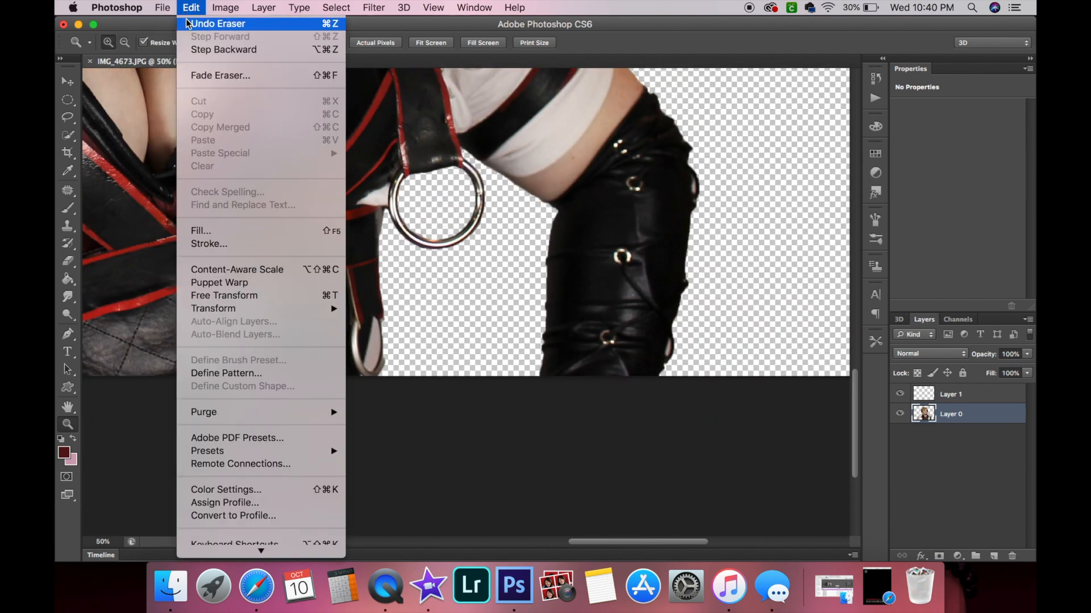
pyautogui.click(189, 25)
pyautogui.click(191, 7)
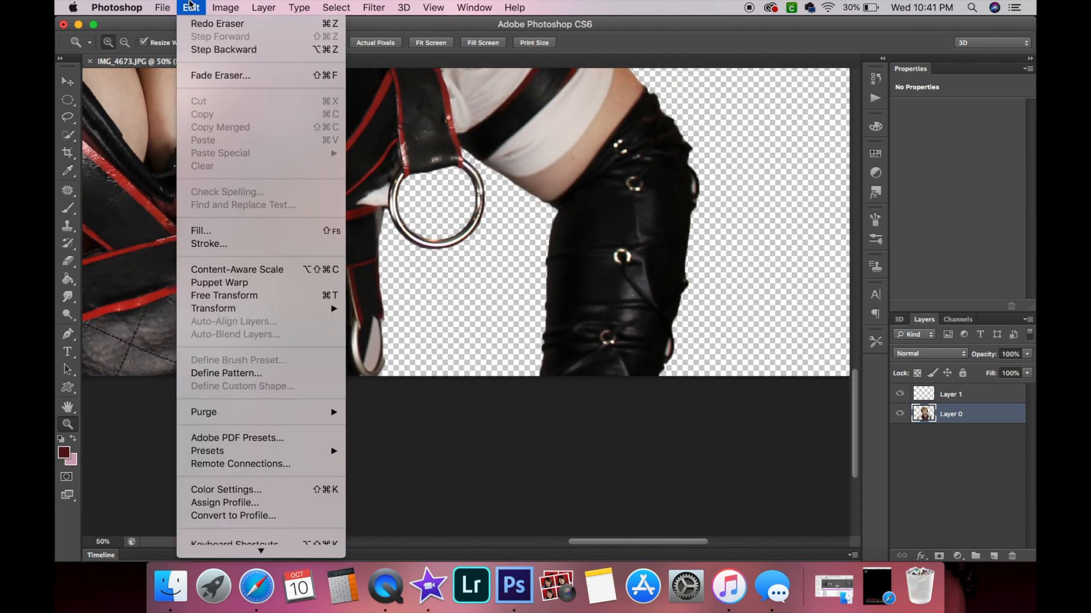
pyautogui.click(198, 51)
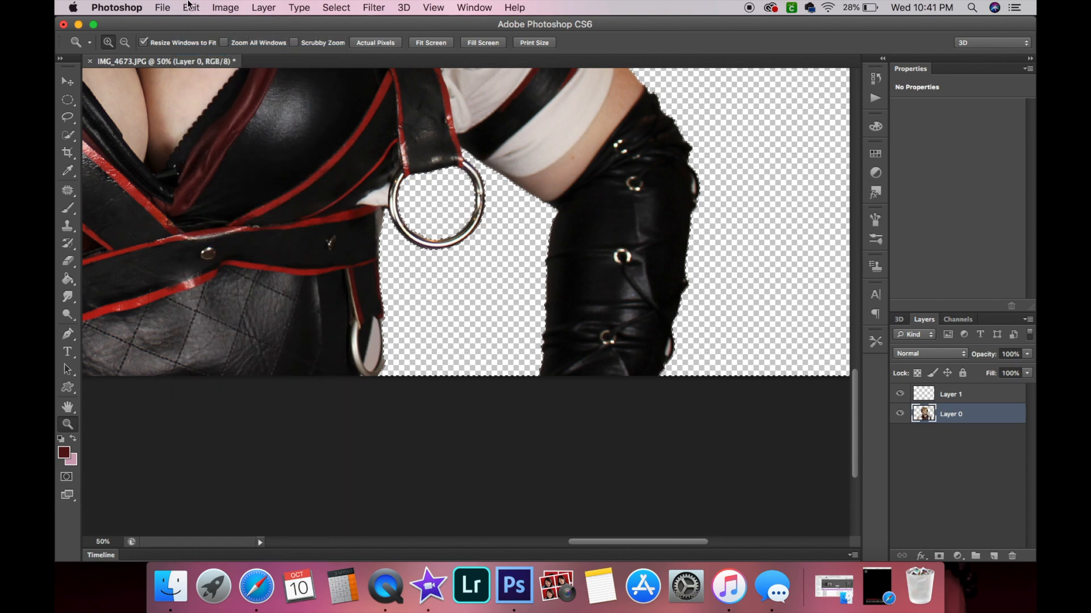
pyautogui.click(190, 6)
pyautogui.click(203, 52)
# Add the backdrop showing inside the hanging hip ring to the selection with Quick Selection.
pyautogui.click(68, 137)
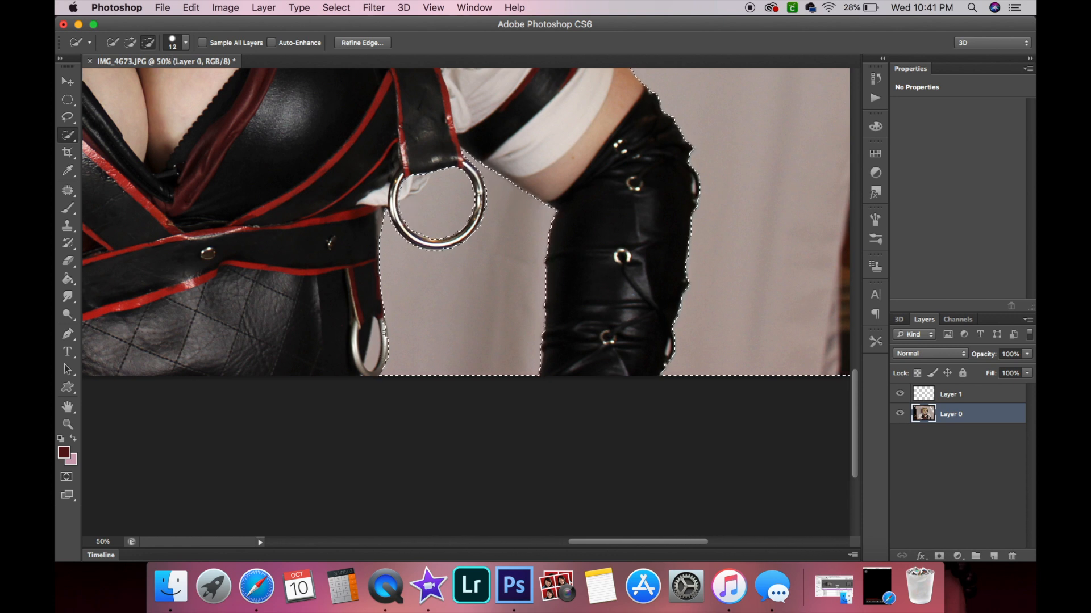
pyautogui.press('z')
pyautogui.click(393, 328)
pyautogui.click(394, 324)
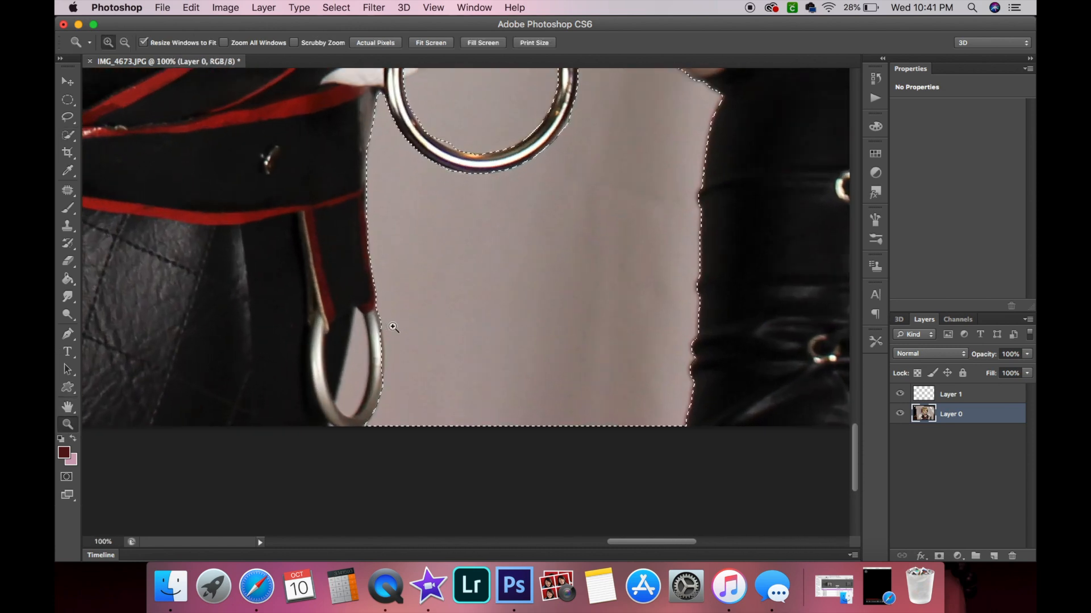
pyautogui.click(346, 380)
pyautogui.click(68, 135)
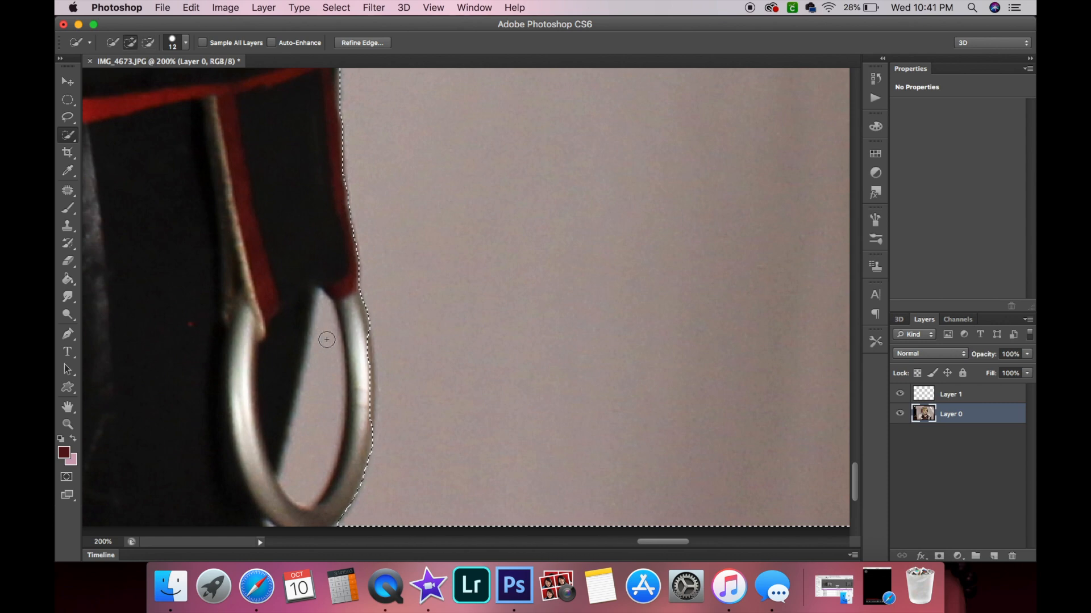
pyautogui.moveTo(324, 386); pyautogui.dragTo(321, 422)
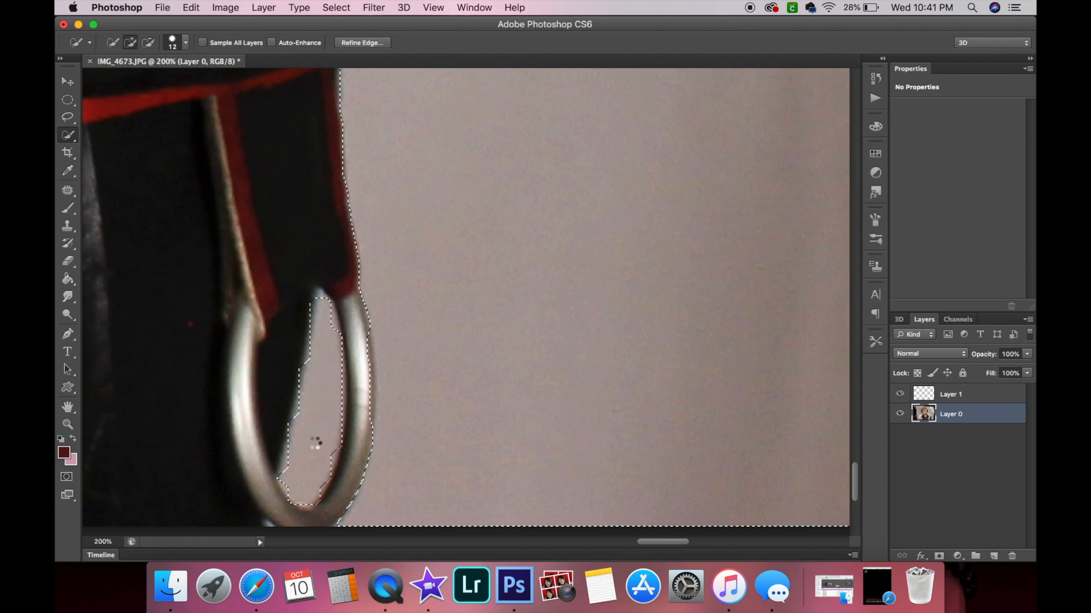
# Add the backdrop strip beside the figure's left upper arm to the selection.
pyautogui.hscroll(-15, 316, 442)
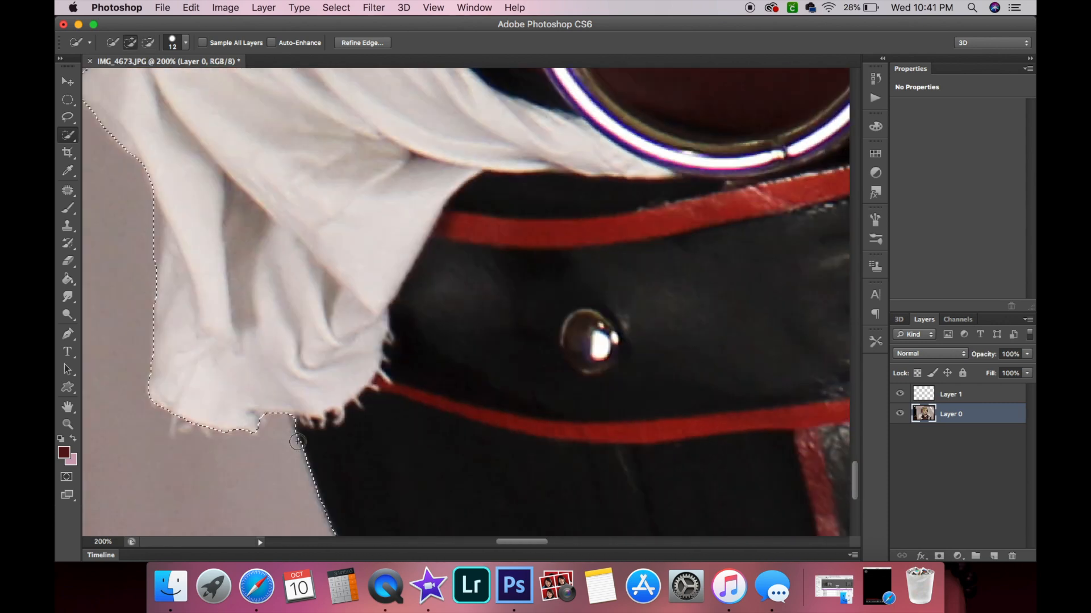
pyautogui.scroll(-10, 298, 442)
pyautogui.hscroll(-10, 297, 442)
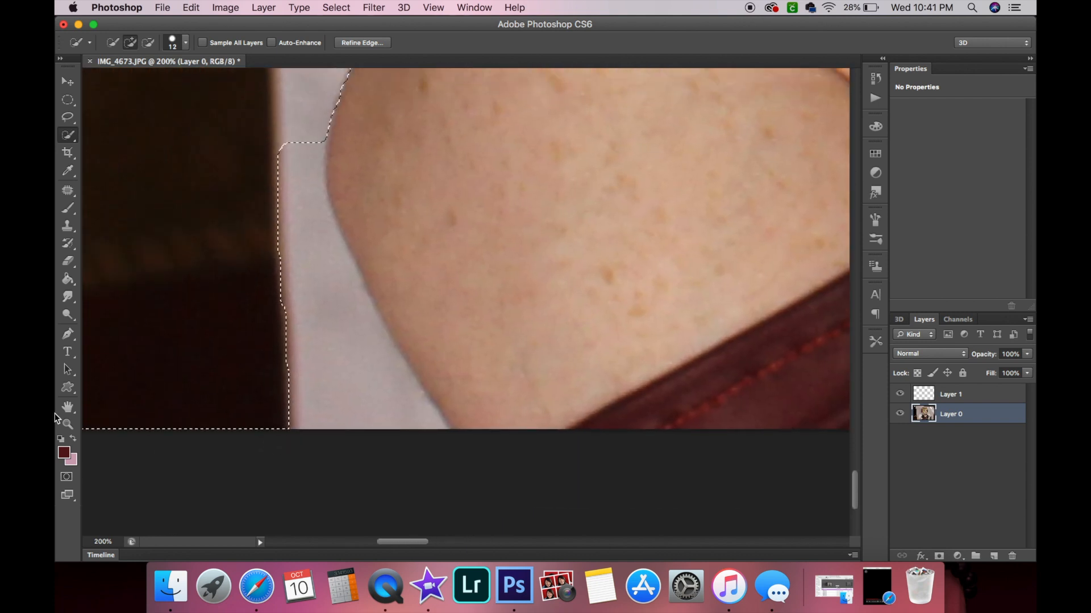
pyautogui.moveTo(263, 183); pyautogui.dragTo(331, 329)
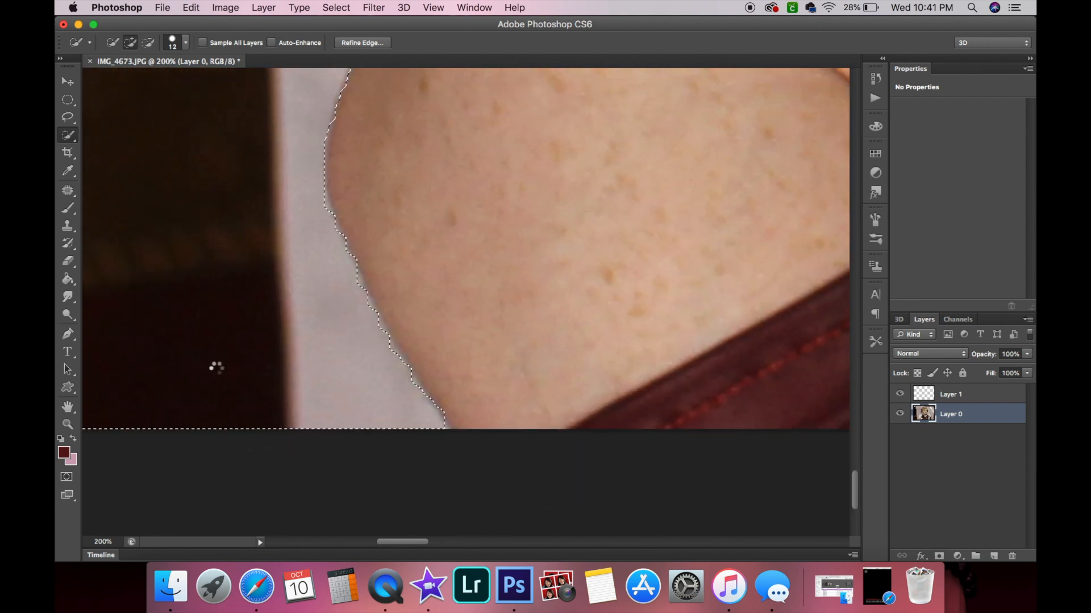
# Erase the selected backdrop around the figure with the Eraser brush.
pyautogui.press('z')
pyautogui.keyDown('alt'); pyautogui.click(509, 348); pyautogui.keyUp('alt')
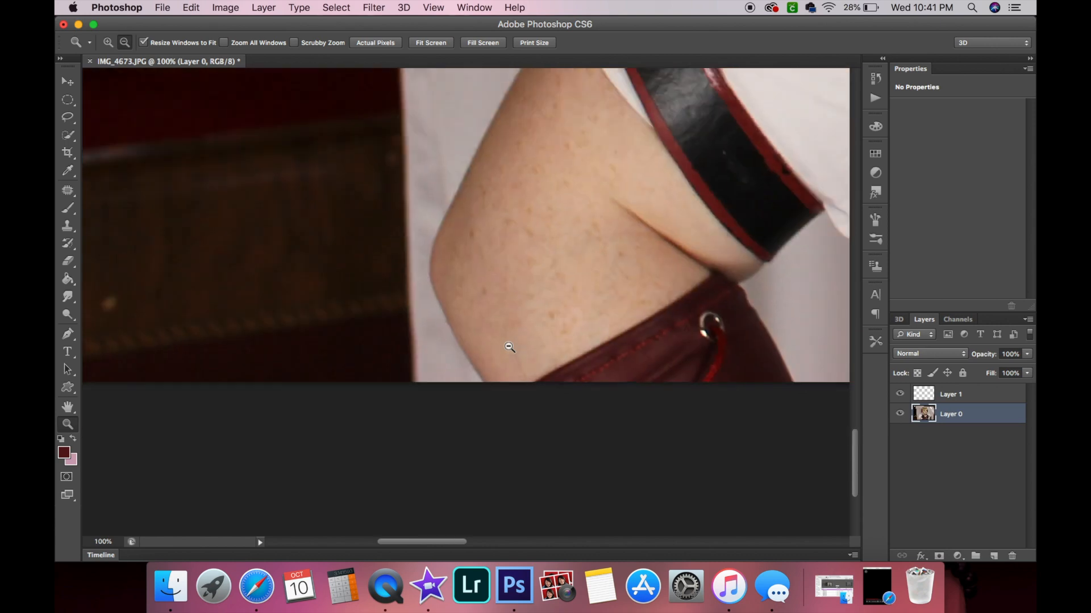
pyautogui.keyDown('alt'); pyautogui.click(510, 347); pyautogui.keyUp('alt')
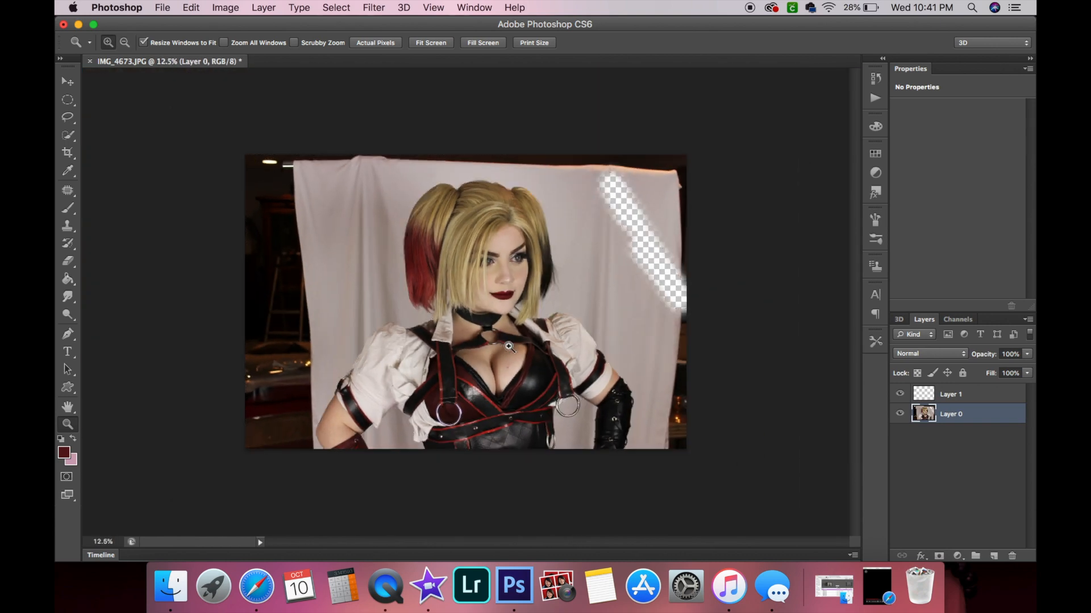
pyautogui.click(509, 348)
pyautogui.click(69, 278)
pyautogui.click(68, 261)
pyautogui.moveTo(244, 142)
pyautogui.mouseDown()
pyautogui.moveTo(256, 193)
pyautogui.moveTo(168, 188)
pyautogui.moveTo(487, 85)
pyautogui.moveTo(244, 451)
pyautogui.moveTo(676, 484)
pyautogui.moveTo(742, 365)
pyautogui.moveTo(645, 268)
pyautogui.moveTo(662, 146)
pyautogui.moveTo(581, 95)
pyautogui.mouseUp()
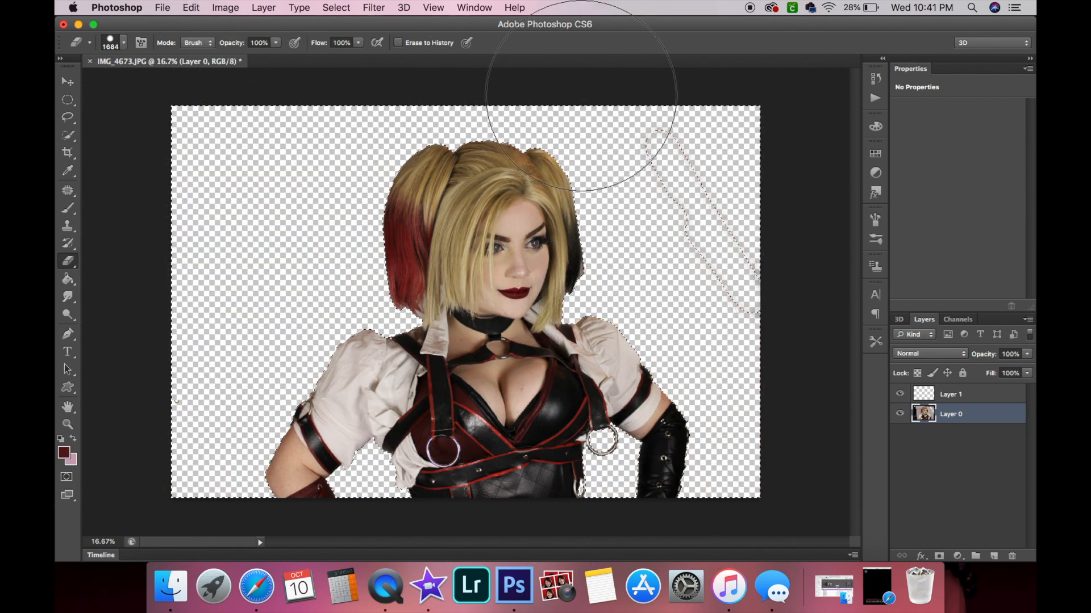
# Deselect, then erase the remaining streak near the canvas's upper right corner.
pyautogui.click(191, 7)
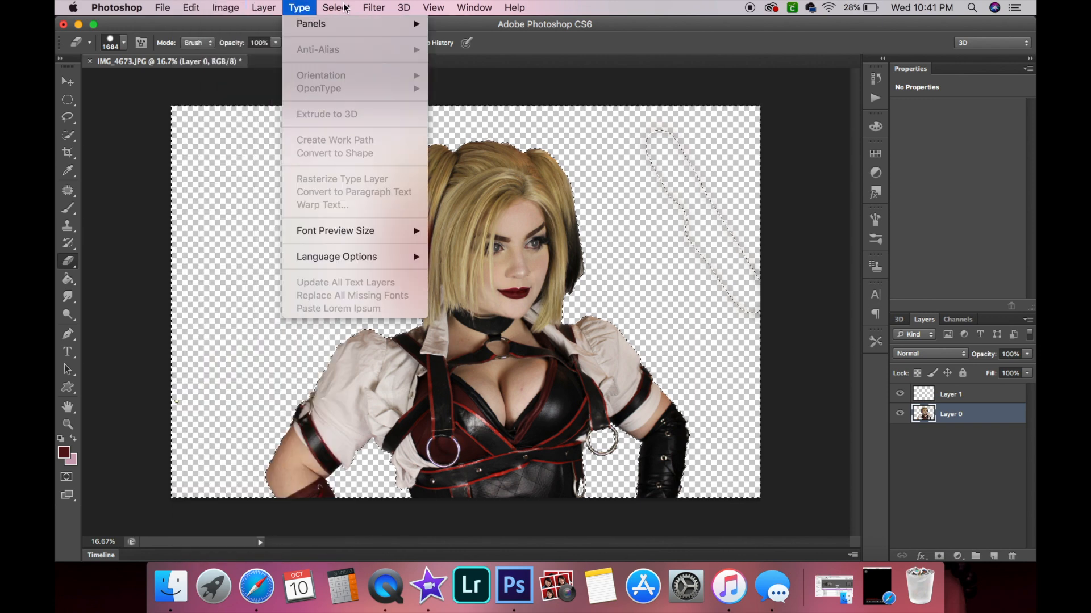
pyautogui.click(341, 34)
pyautogui.moveTo(664, 95)
pyautogui.mouseDown()
pyautogui.moveTo(736, 144)
pyautogui.moveTo(743, 202)
pyautogui.moveTo(816, 276)
pyautogui.mouseUp()
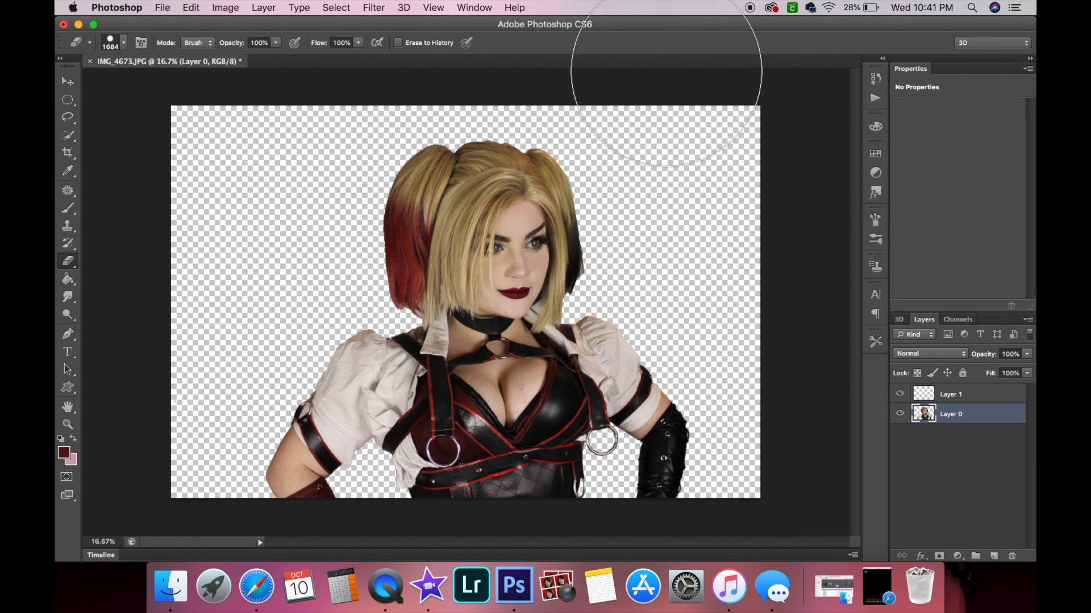
# Crop the canvas to a 1 x 1 square framing the figure's head and torso.
pyautogui.click(67, 152)
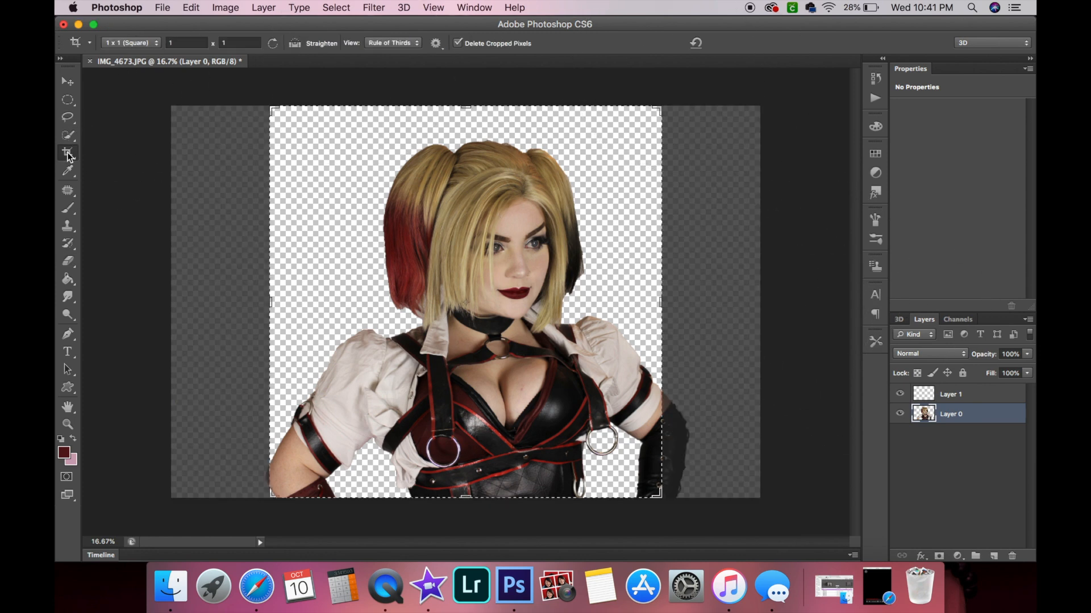
pyautogui.click(344, 78)
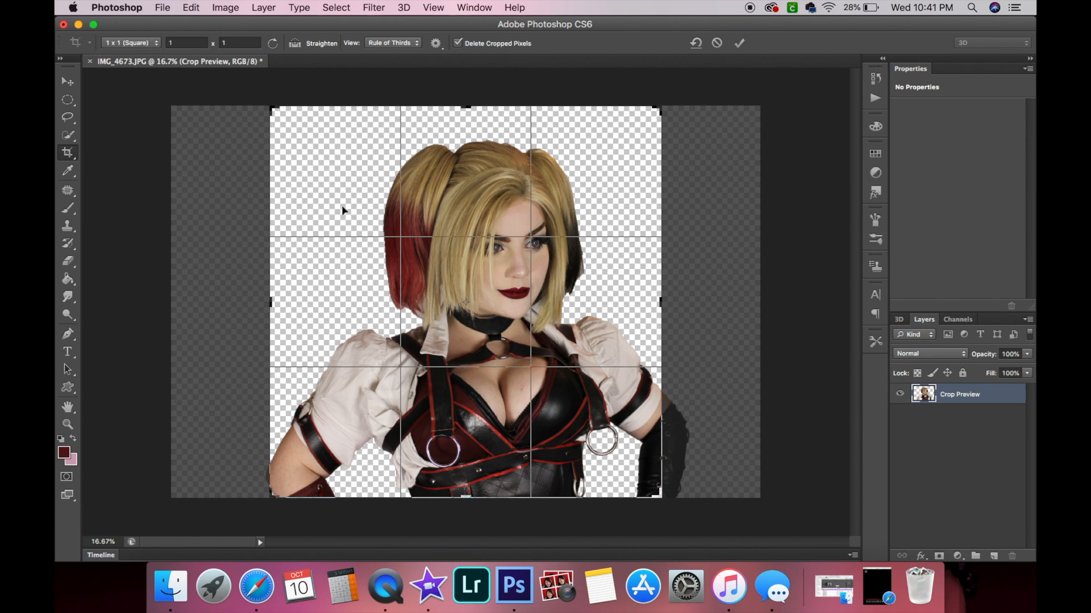
pyautogui.moveTo(343, 189); pyautogui.dragTo(284, 188)
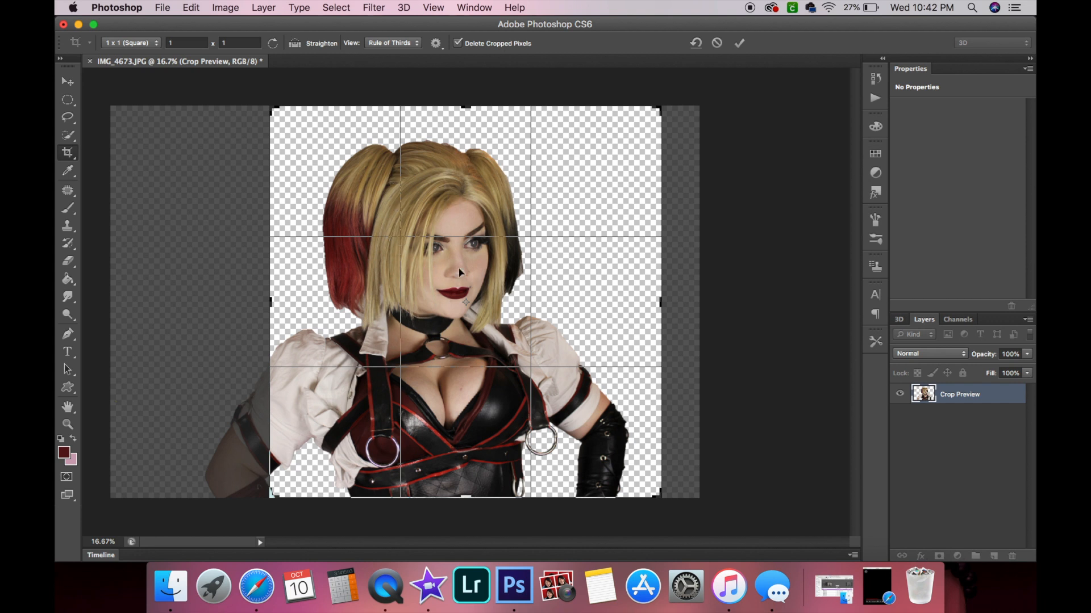
pyautogui.moveTo(454, 363); pyautogui.dragTo(553, 371)
pyautogui.moveTo(524, 308); pyautogui.dragTo(523, 301)
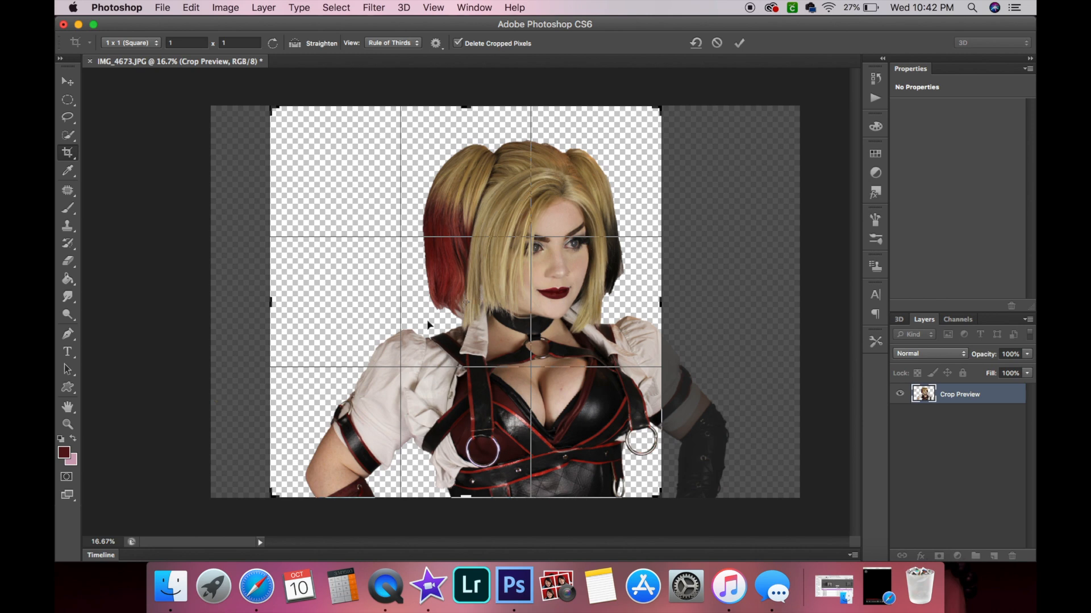
pyautogui.moveTo(553, 358); pyautogui.dragTo(468, 359)
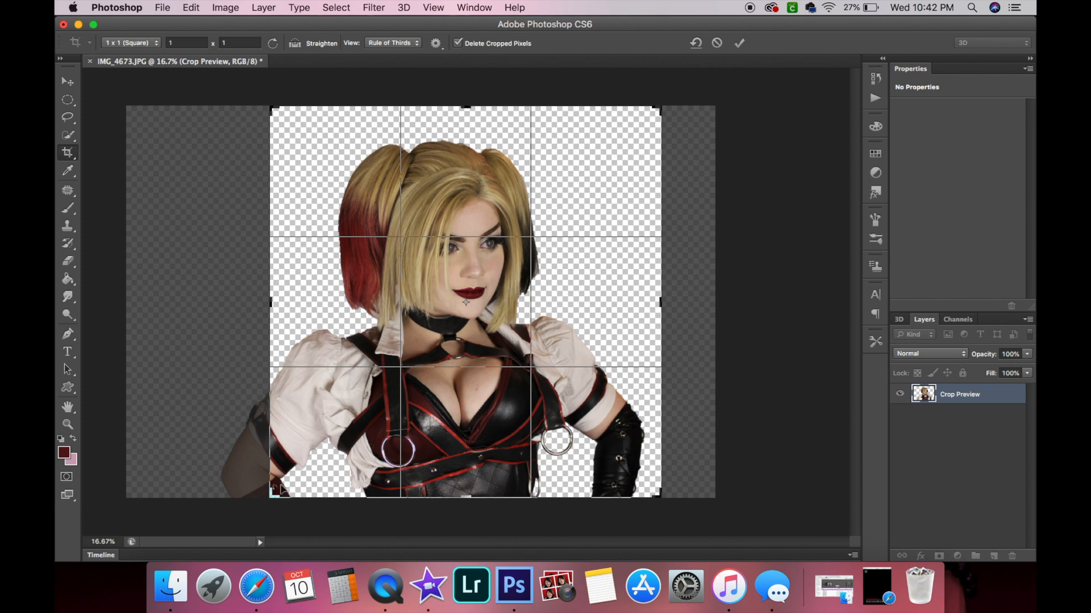
pyautogui.moveTo(430, 448); pyautogui.dragTo(412, 446)
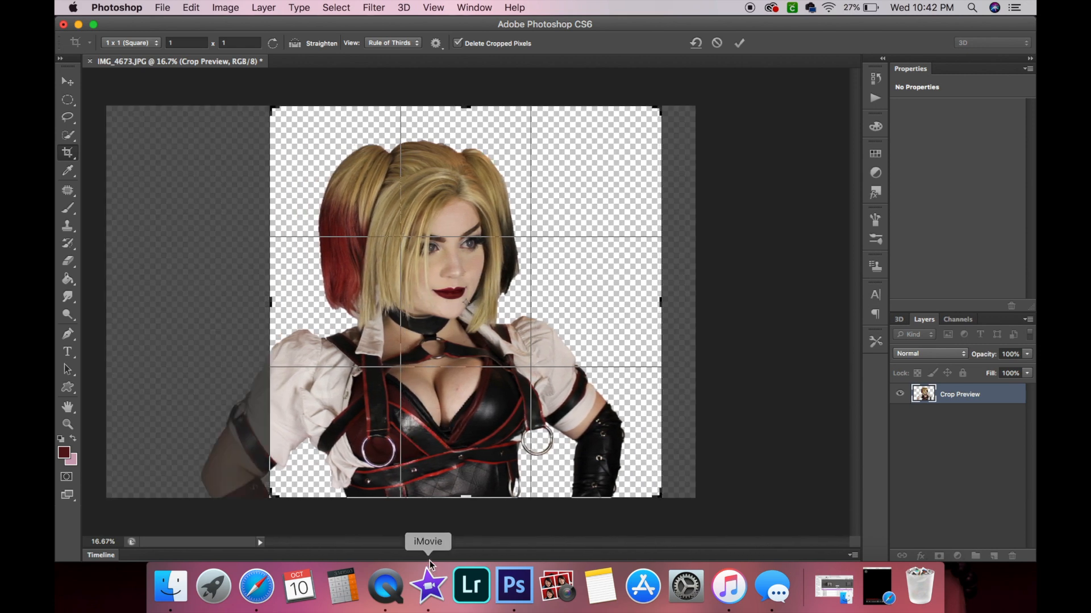
pyautogui.moveTo(446, 434); pyautogui.dragTo(476, 435)
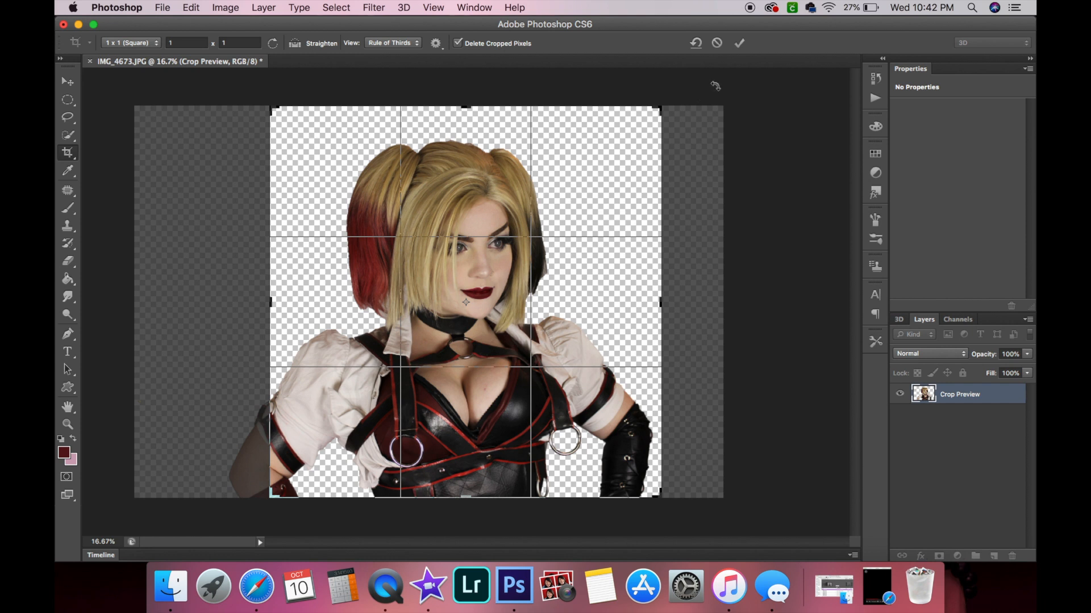
pyautogui.click(739, 43)
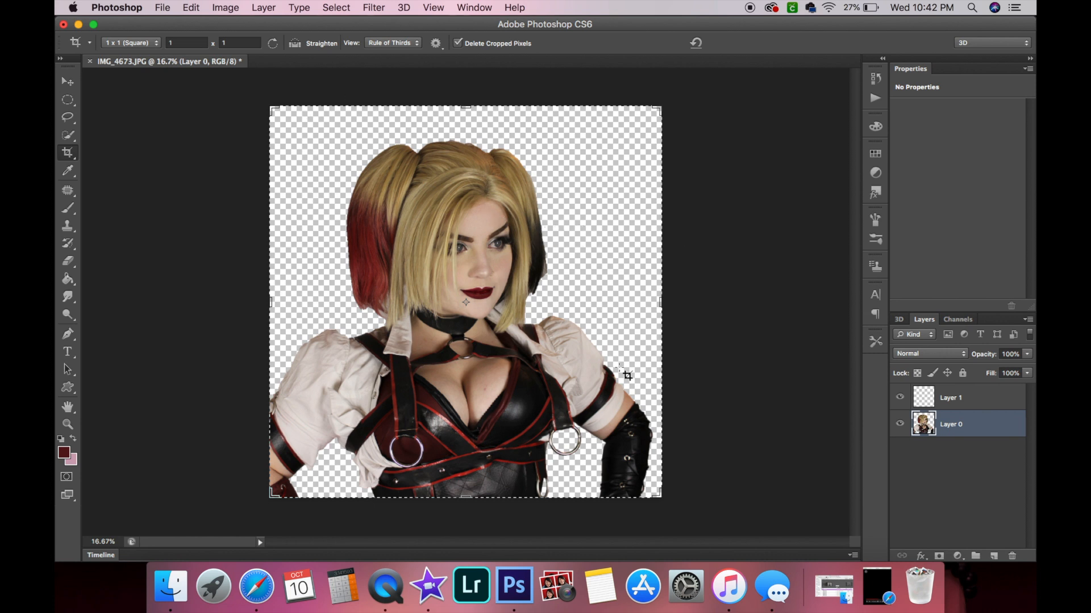
pyautogui.click(415, 597)
pyautogui.hscroll(10, 546, 332)
pyautogui.hscroll(10, 546, 332)
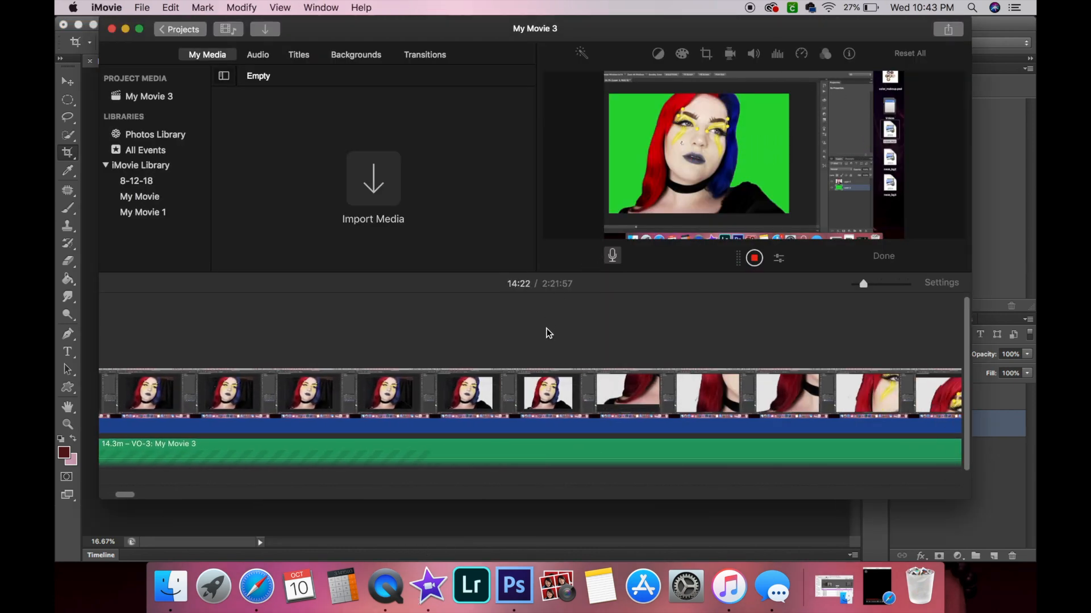
pyautogui.hscroll(10, 547, 332)
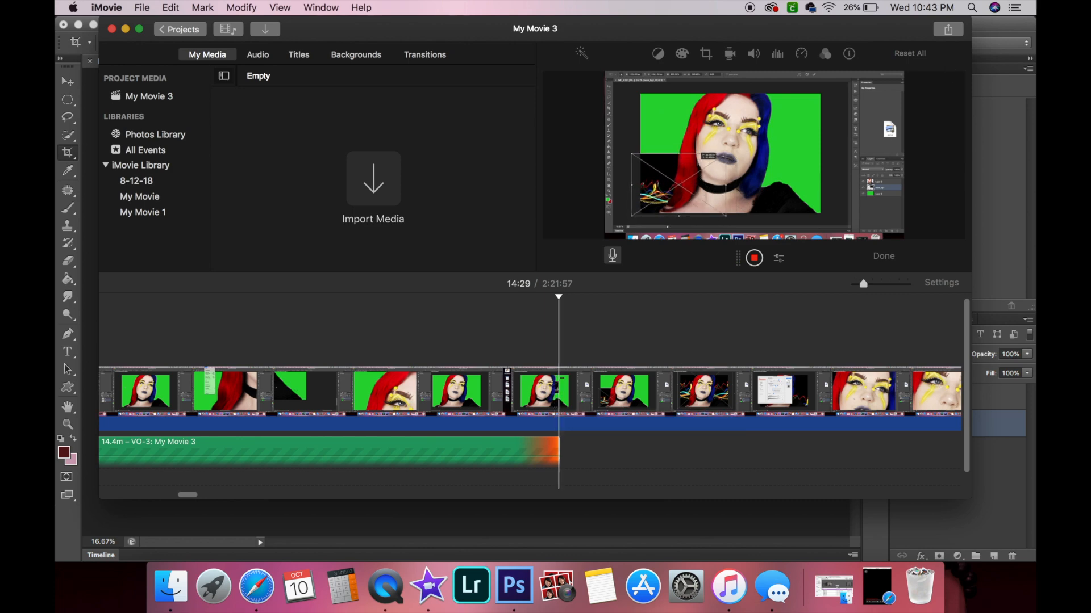
pyautogui.click(1003, 29)
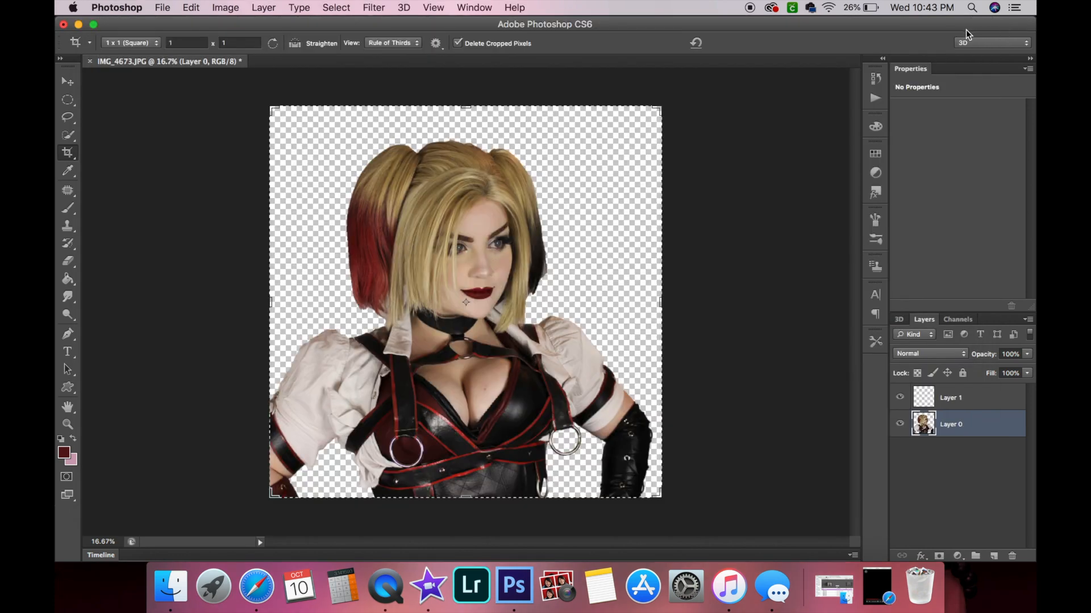
# Select the figure layer and zoom in on the lower arm to inspect the cutout edges.
pyautogui.click(68, 81)
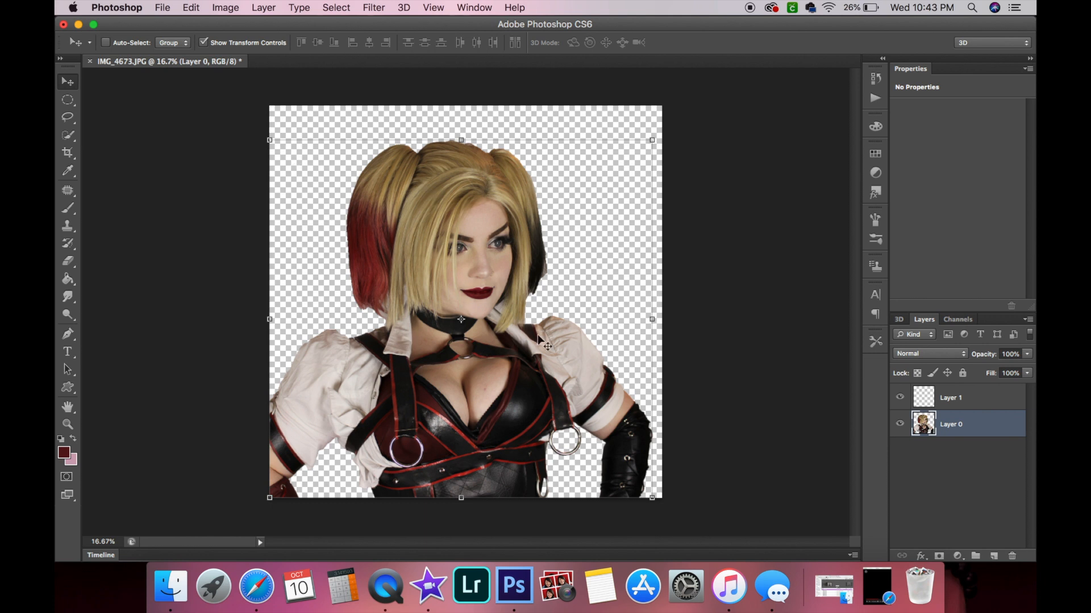
pyautogui.click(966, 488)
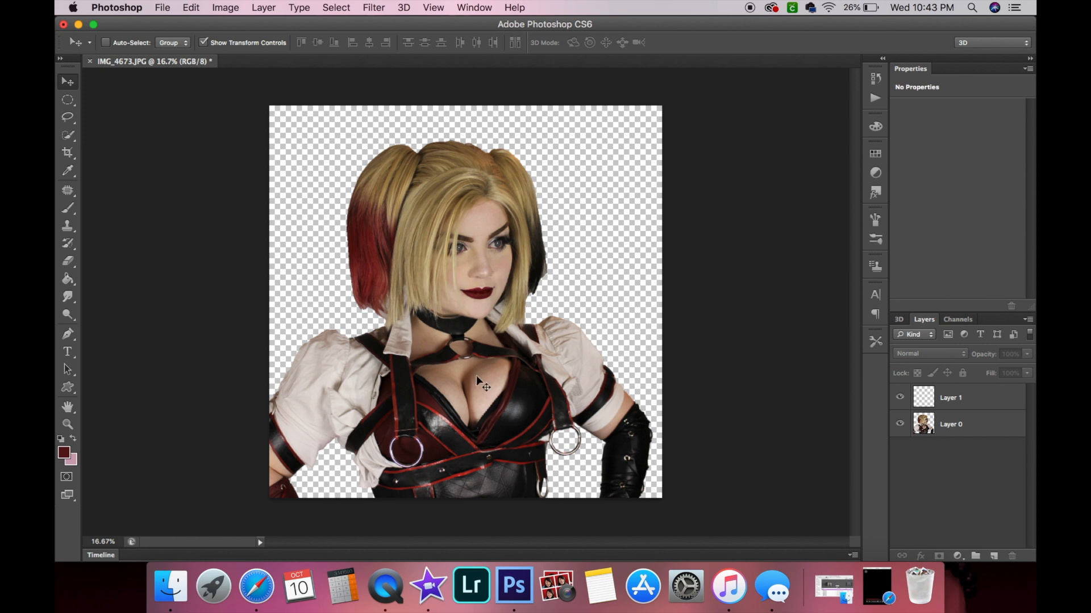
pyautogui.click(996, 420)
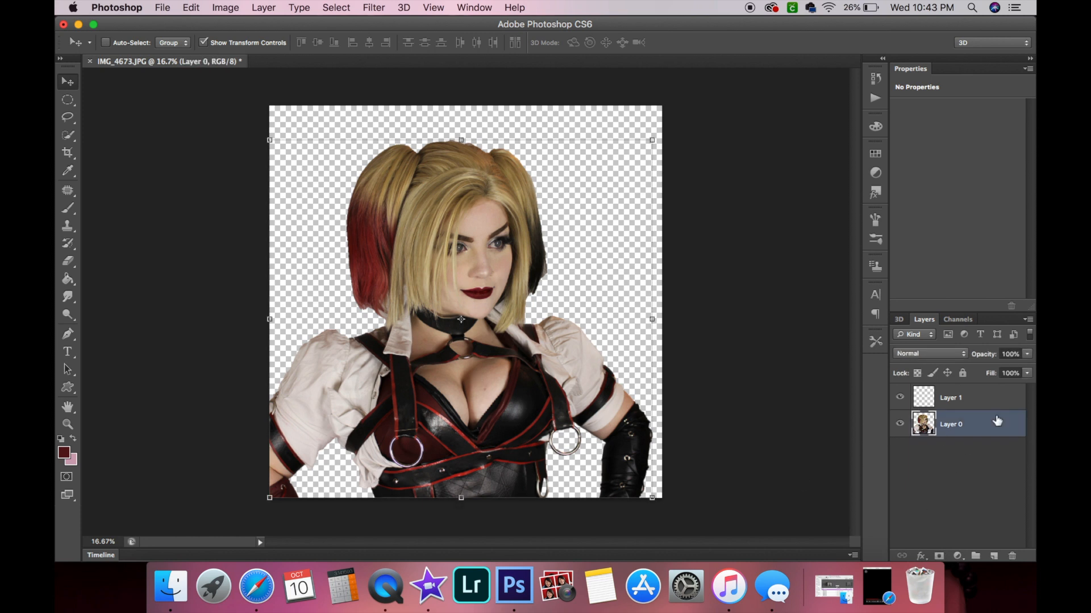
pyautogui.click(68, 424)
pyautogui.click(614, 485)
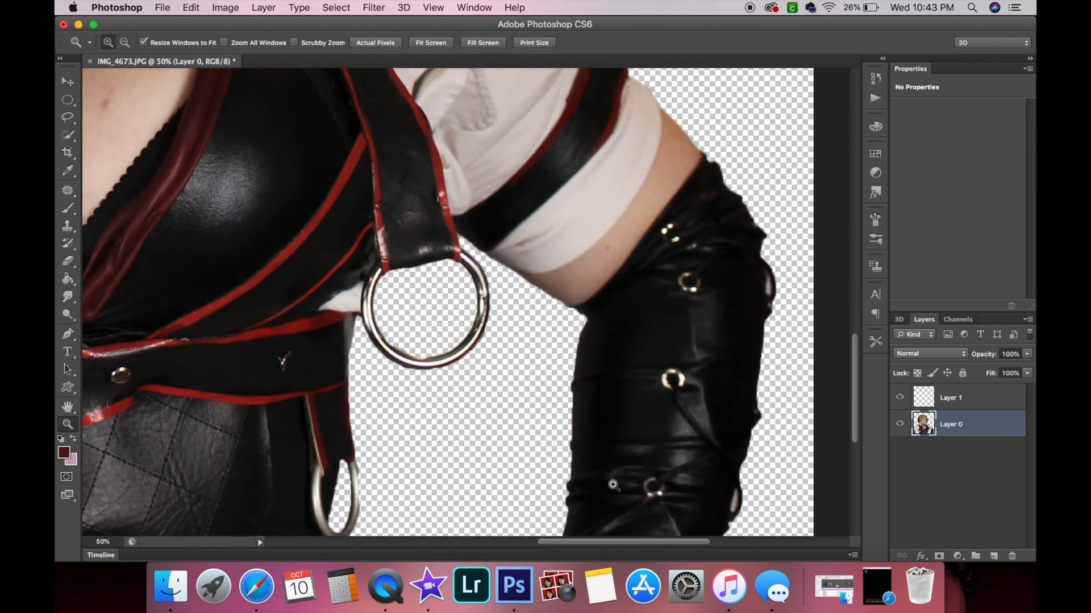
# Zoom in on the small lower ring and erase the backdrop remnants inside it with a soft 12 px, 0% hardness Eraser.
pyautogui.click(482, 319)
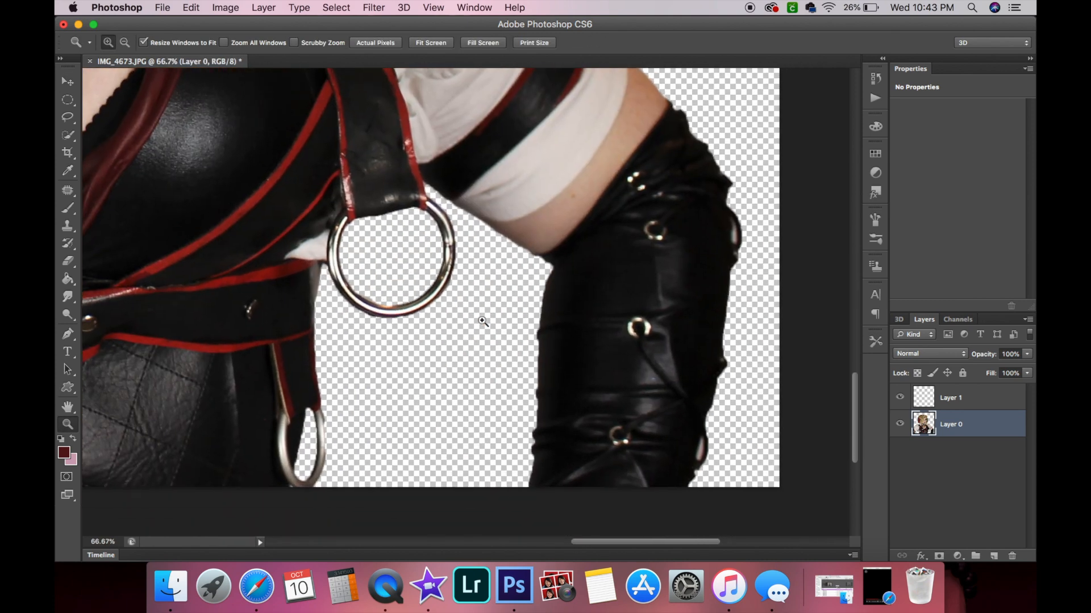
pyautogui.click(329, 424)
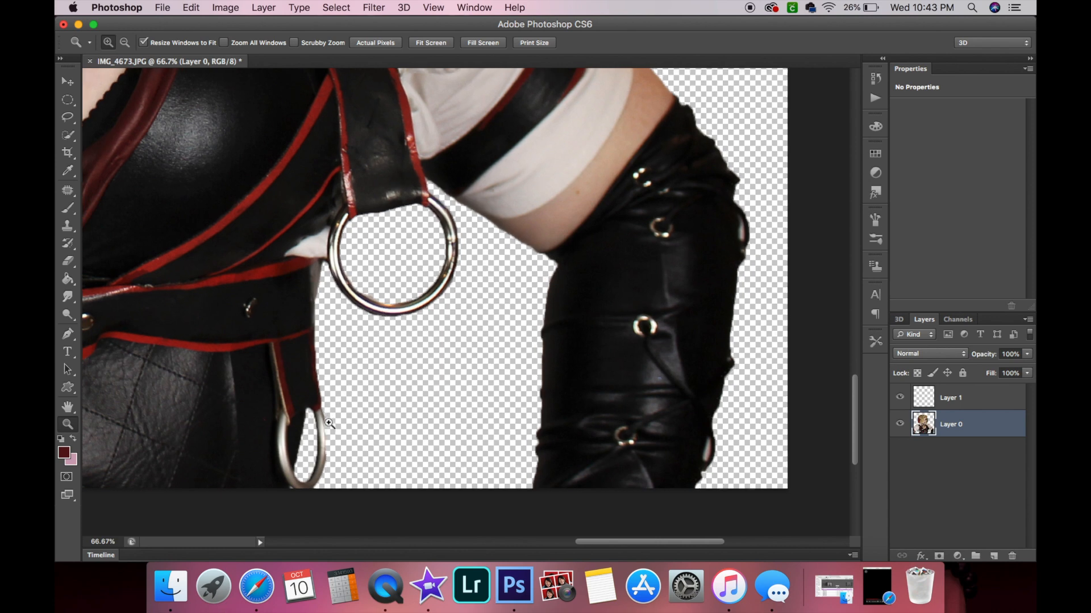
pyautogui.click(329, 423)
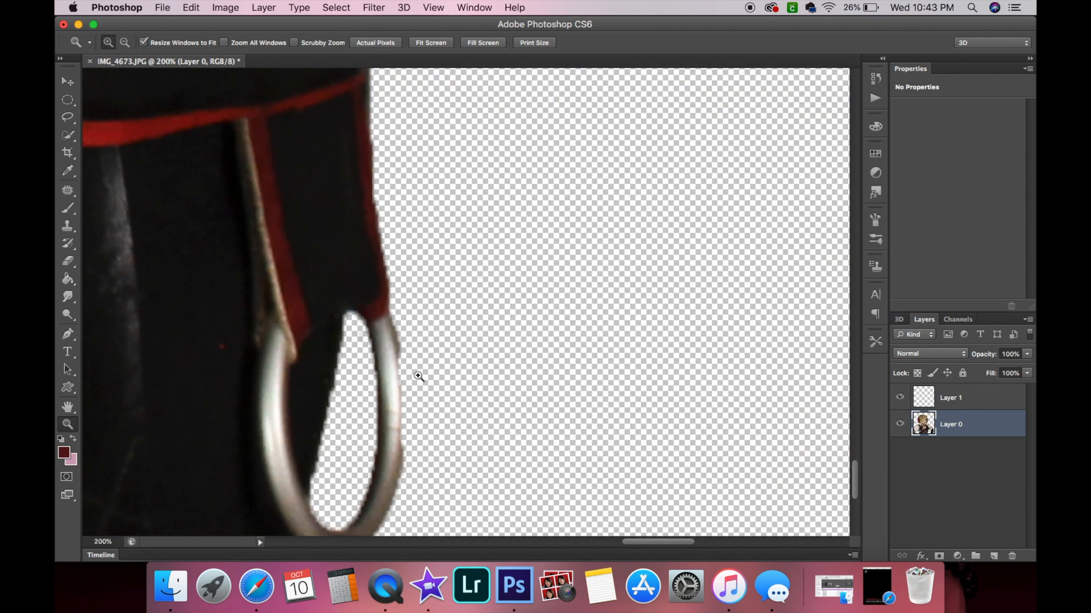
pyautogui.scroll(-3, 418, 377)
pyautogui.hscroll(-3, 419, 376)
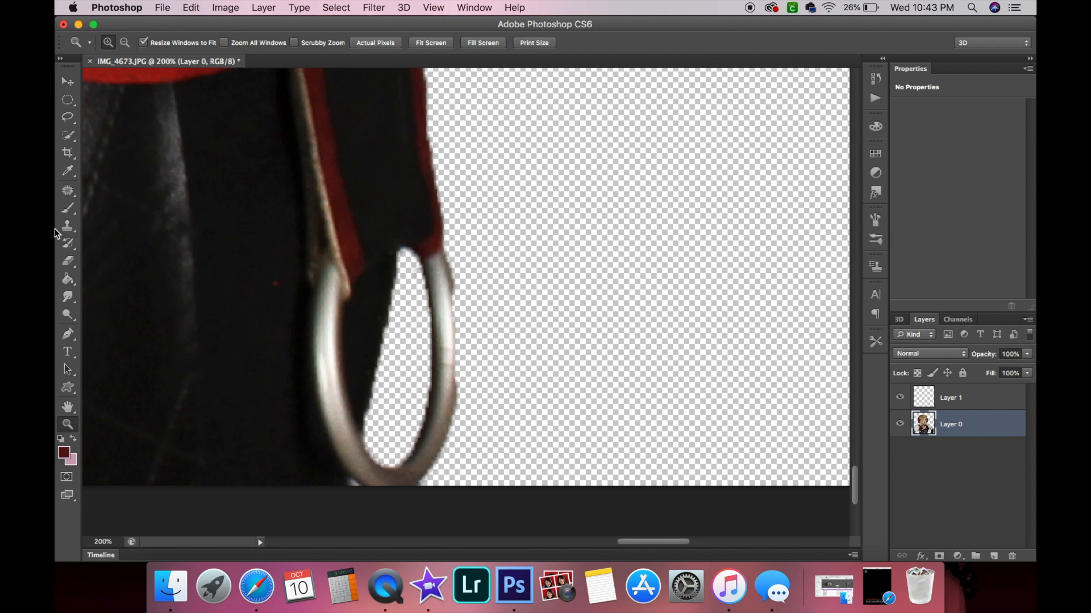
pyautogui.click(68, 255)
pyautogui.click(125, 40)
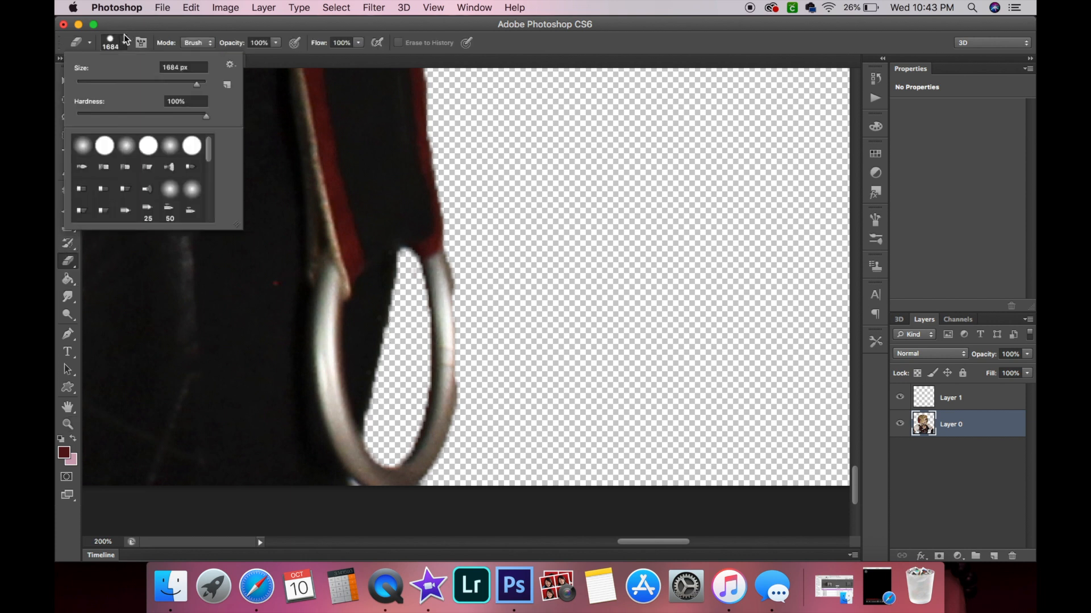
pyautogui.moveTo(87, 119); pyautogui.dragTo(77, 116)
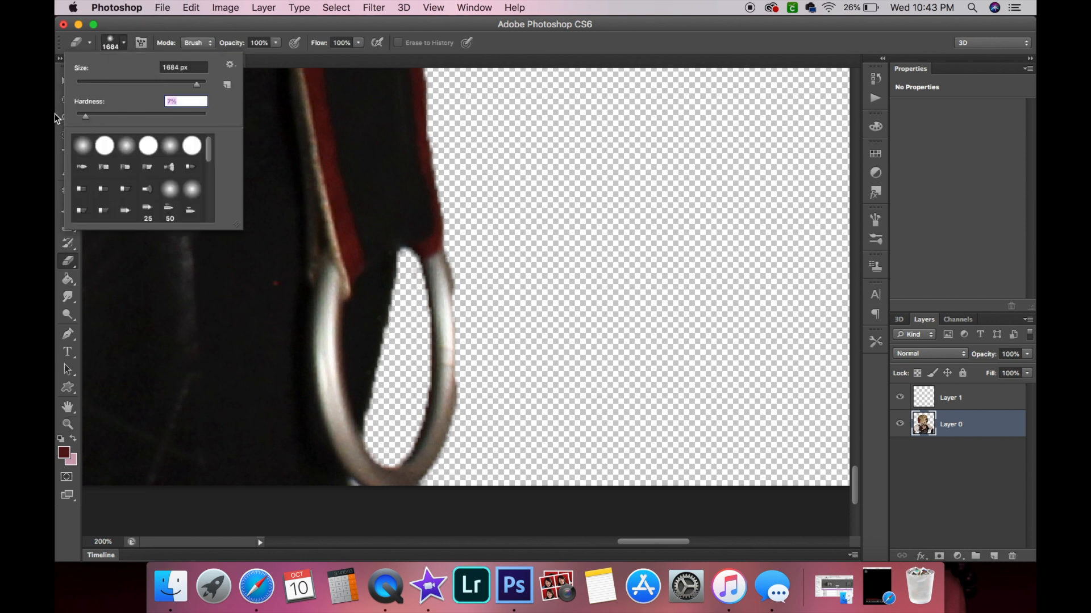
pyautogui.click(90, 82)
pyautogui.click(209, 18)
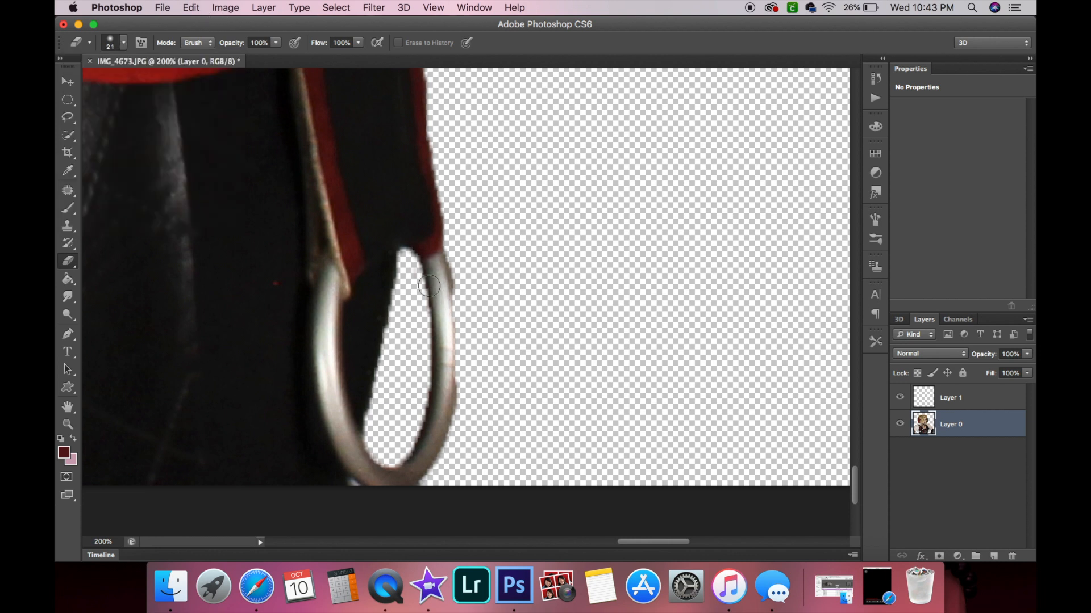
pyautogui.click(123, 43)
pyautogui.moveTo(91, 86); pyautogui.dragTo(83, 84)
pyautogui.press('Return')
pyautogui.moveTo(403, 262)
pyautogui.mouseDown()
pyautogui.moveTo(373, 420)
pyautogui.moveTo(377, 389)
pyautogui.mouseUp()
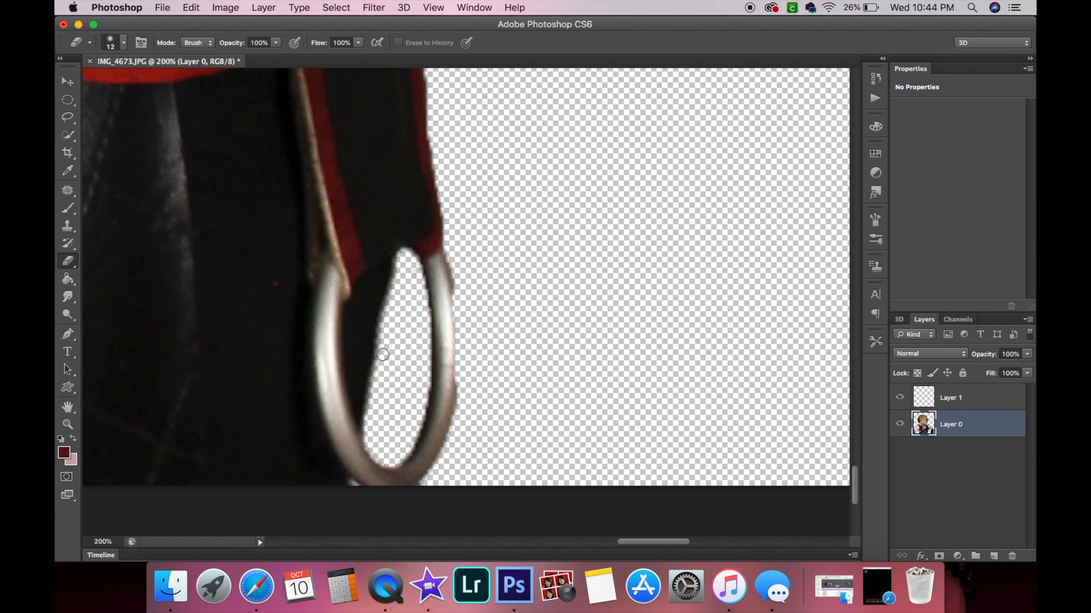
pyautogui.moveTo(404, 263); pyautogui.dragTo(395, 313)
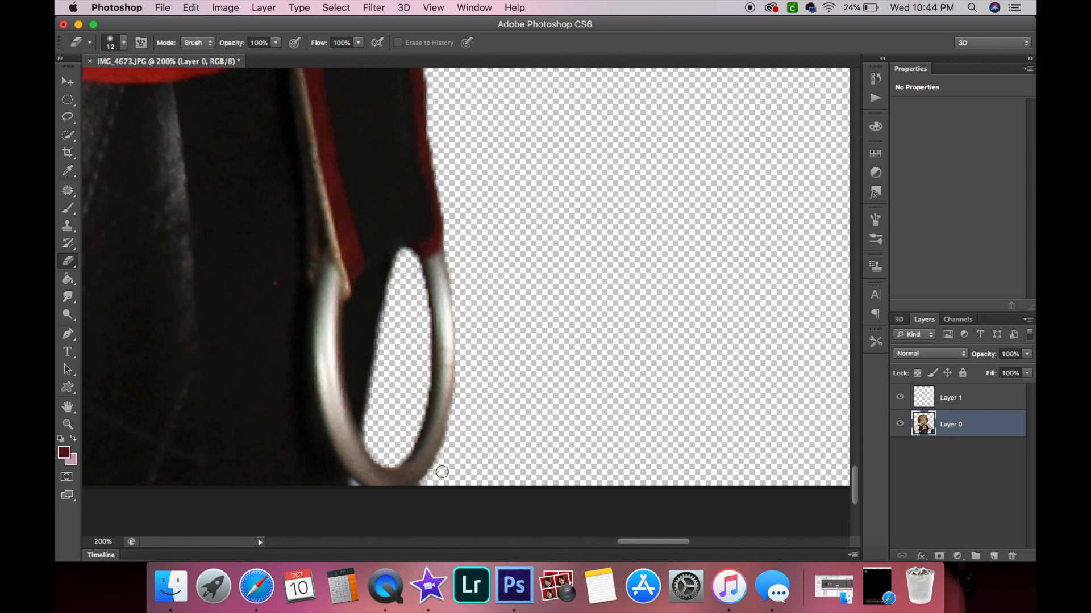
# Erase the dark fringe along the large ring's lower and left outer edges.
pyautogui.scroll(5, 470, 441)
pyautogui.scroll(5, 470, 440)
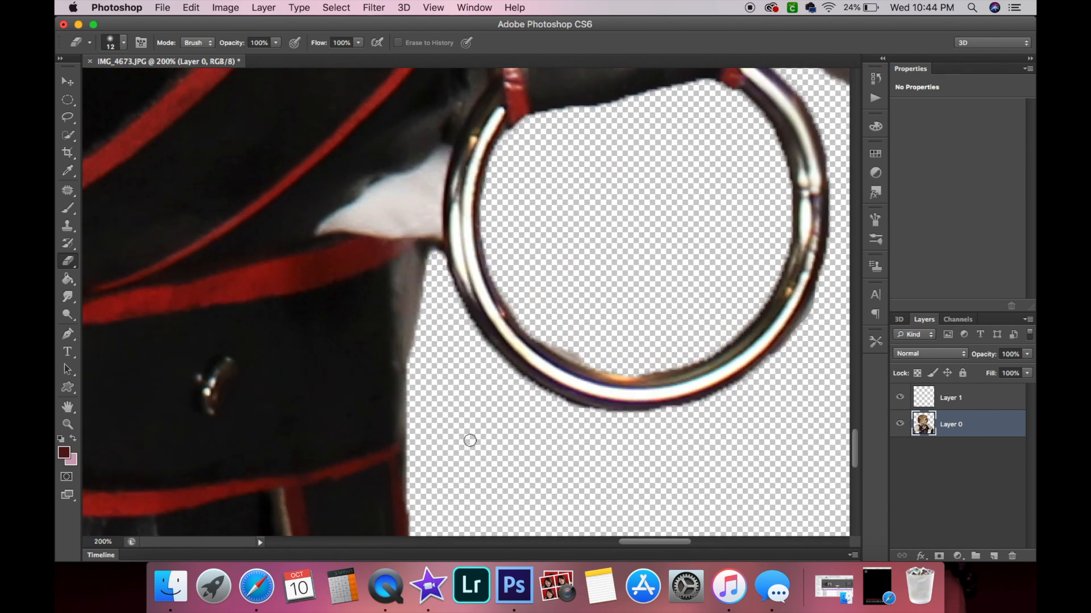
pyautogui.hscroll(3, 470, 441)
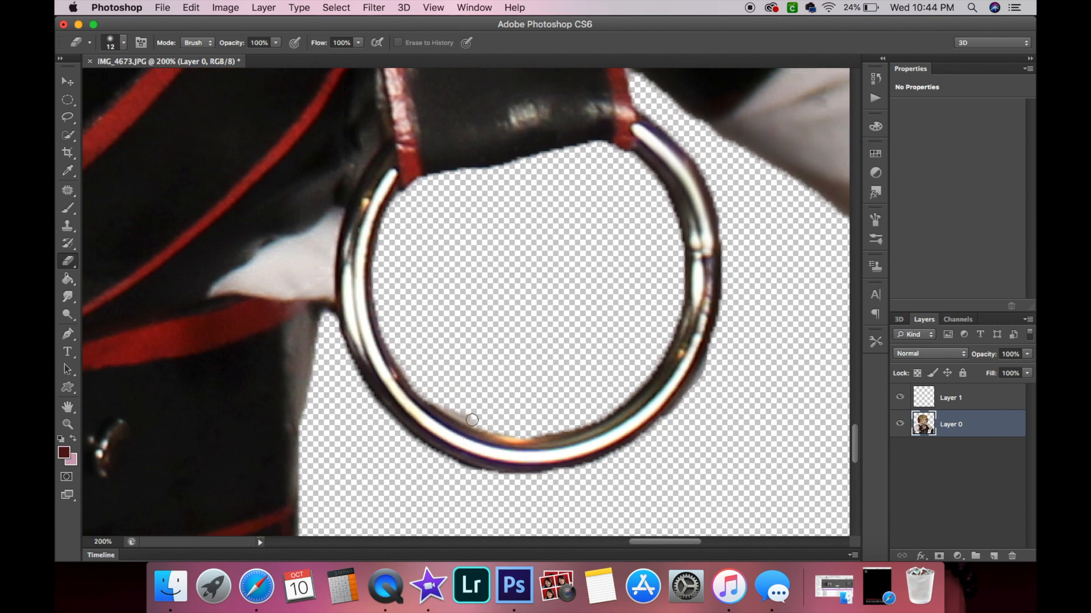
pyautogui.moveTo(475, 426)
pyautogui.mouseDown()
pyautogui.moveTo(513, 435)
pyautogui.moveTo(575, 424)
pyautogui.moveTo(610, 408)
pyautogui.moveTo(655, 343)
pyautogui.mouseUp()
pyautogui.scroll(1, 651, 259)
pyautogui.hscroll(1, 651, 259)
pyautogui.hscroll(1, 650, 258)
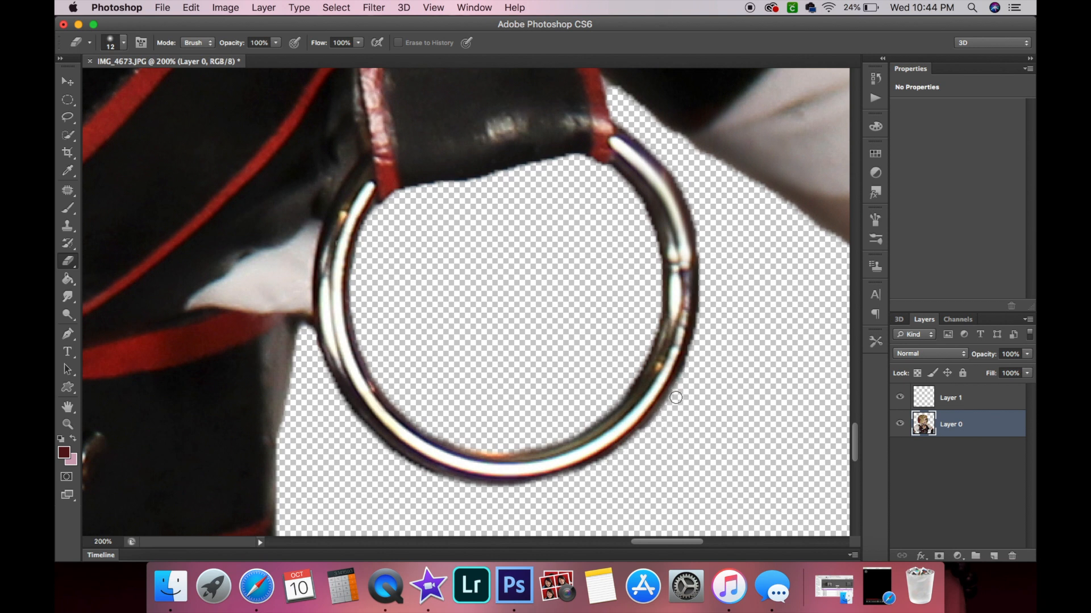
pyautogui.hscroll(2, 712, 258)
pyautogui.scroll(1, 712, 259)
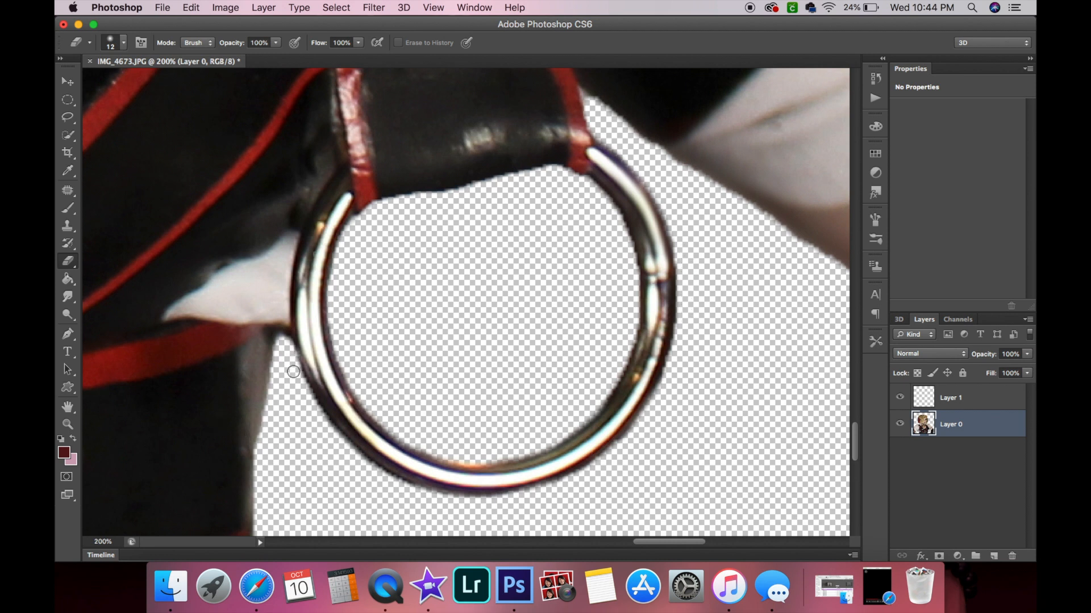
pyautogui.moveTo(298, 382)
pyautogui.mouseDown()
pyautogui.moveTo(341, 448)
pyautogui.moveTo(408, 493)
pyautogui.moveTo(351, 458)
pyautogui.moveTo(302, 390)
pyautogui.mouseUp()
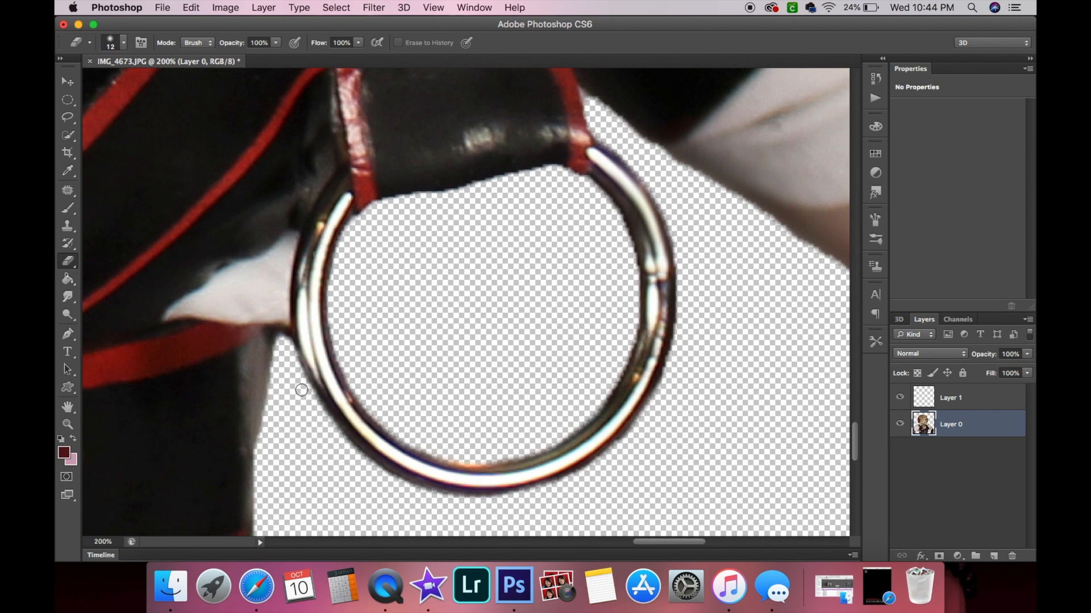
# Erase the fringe along the underside of the arm beside the large ring.
pyautogui.scroll(3, 301, 459)
pyautogui.hscroll(2, 301, 459)
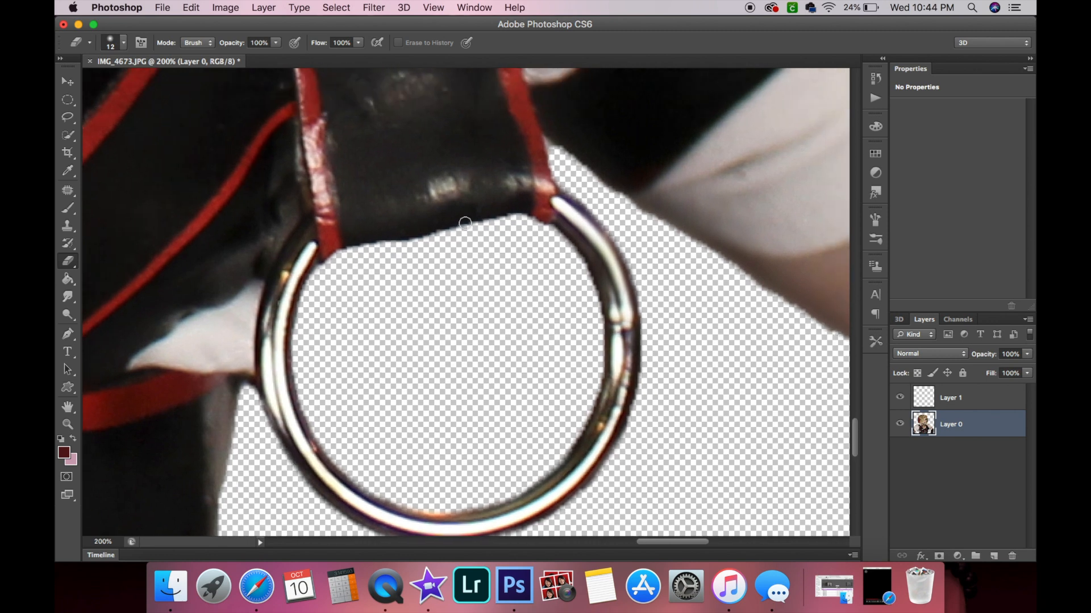
pyautogui.hscroll(10, 478, 243)
pyautogui.scroll(3, 478, 244)
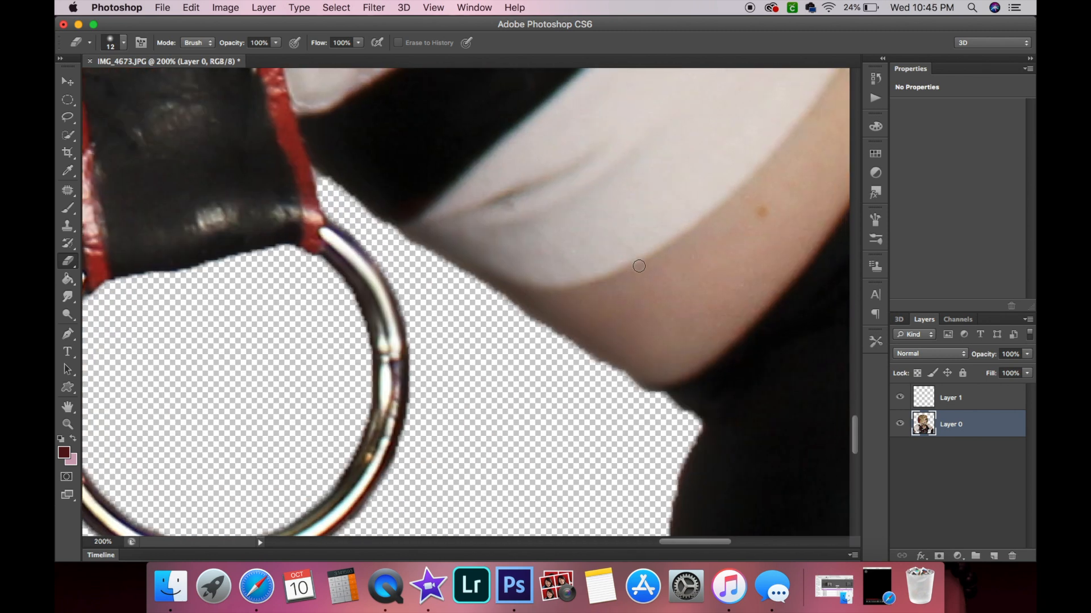
pyautogui.moveTo(321, 188); pyautogui.dragTo(622, 394)
# Erase stray fringe along the glove's inner edge below the bare arm.
pyautogui.hscroll(3, 623, 395)
pyautogui.hscroll(3, 623, 394)
pyautogui.scroll(-10, 622, 394)
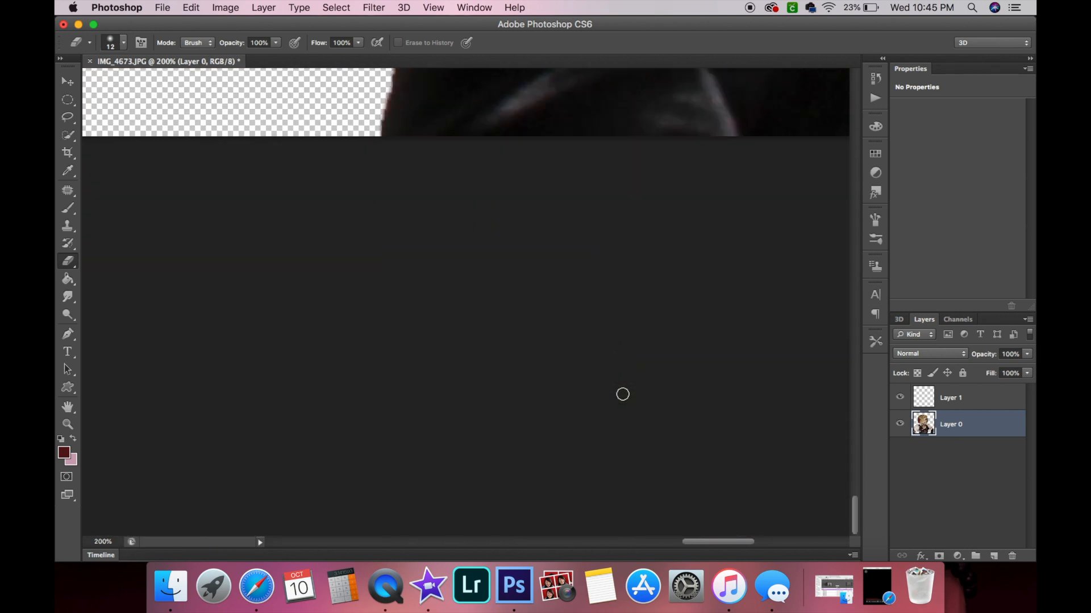
pyautogui.scroll(3, 623, 394)
pyautogui.hscroll(10, 622, 394)
pyautogui.scroll(3, 623, 394)
pyautogui.scroll(-1, 494, 406)
pyautogui.moveTo(455, 364); pyautogui.dragTo(467, 319)
# Erase along the glove's outer edge, then undo the last eraser stroke.
pyautogui.scroll(8, 562, 274)
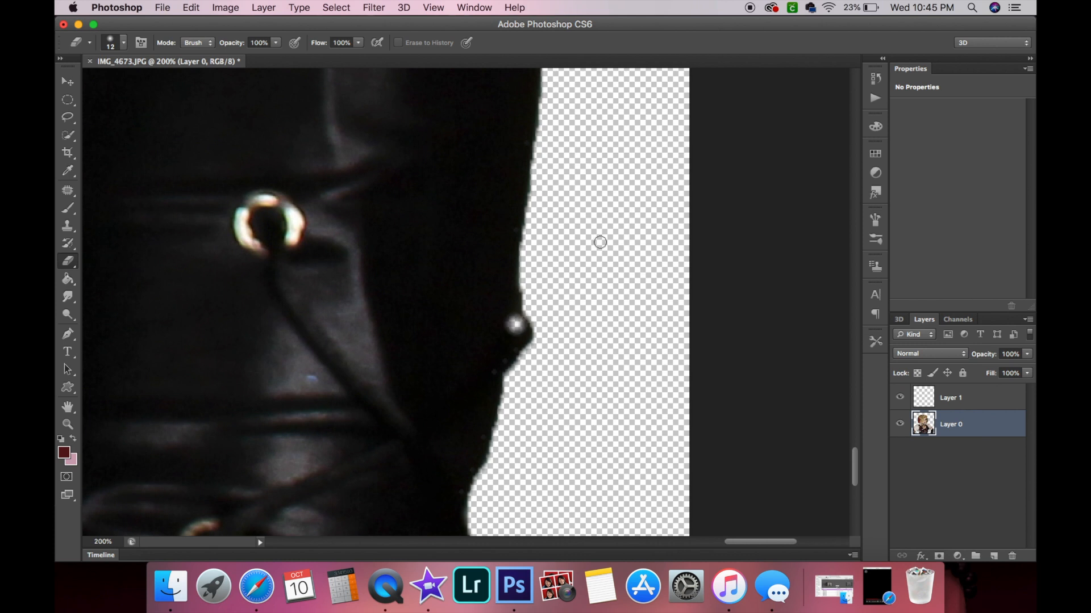
pyautogui.scroll(10, 599, 241)
pyautogui.moveTo(526, 290)
pyautogui.mouseDown()
pyautogui.moveTo(524, 298)
pyautogui.moveTo(520, 240)
pyautogui.mouseUp()
pyautogui.click(531, 334)
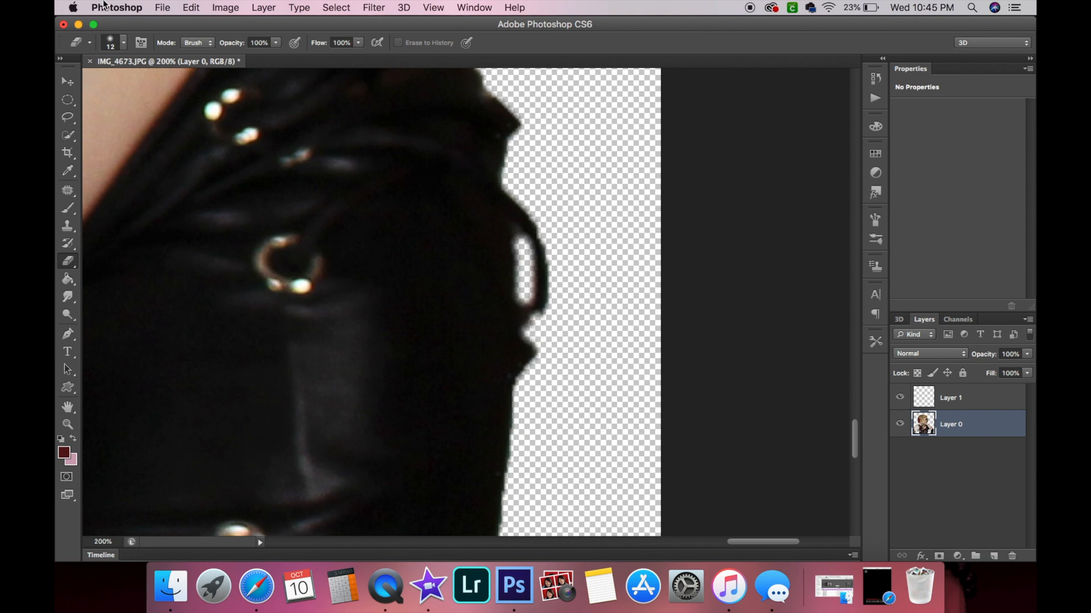
pyautogui.click(189, 7)
pyautogui.click(196, 20)
# Try erasing along the shoulder strap's outer edge, then undo that stroke.
pyautogui.scroll(5, 548, 320)
pyautogui.scroll(5, 549, 320)
pyautogui.hscroll(-4, 549, 321)
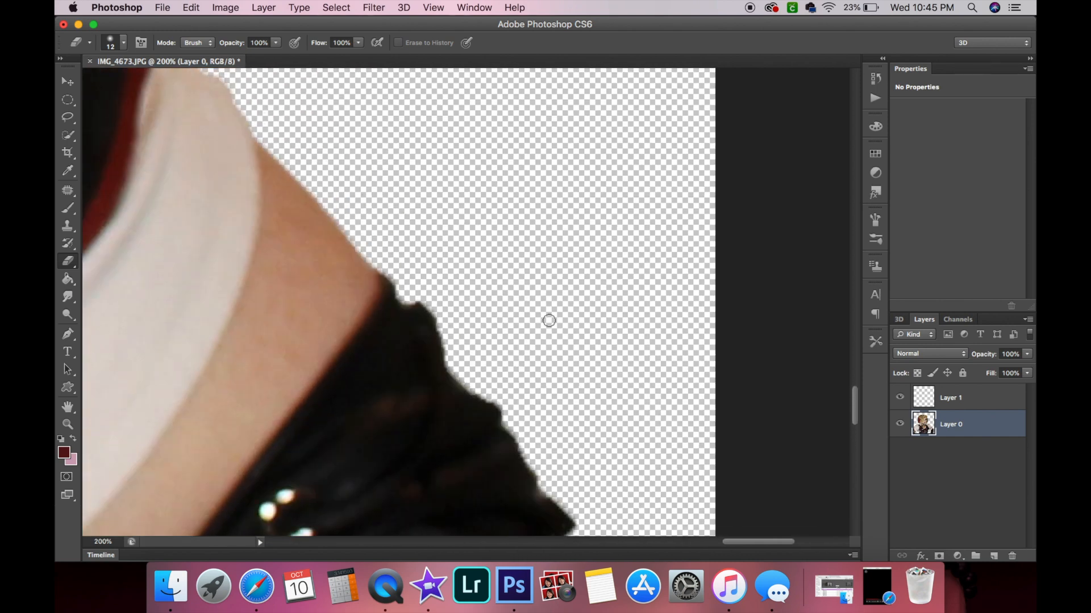
pyautogui.scroll(-10, 548, 320)
pyautogui.hscroll(3, 549, 320)
pyautogui.hscroll(5, 549, 320)
pyautogui.scroll(-2, 549, 321)
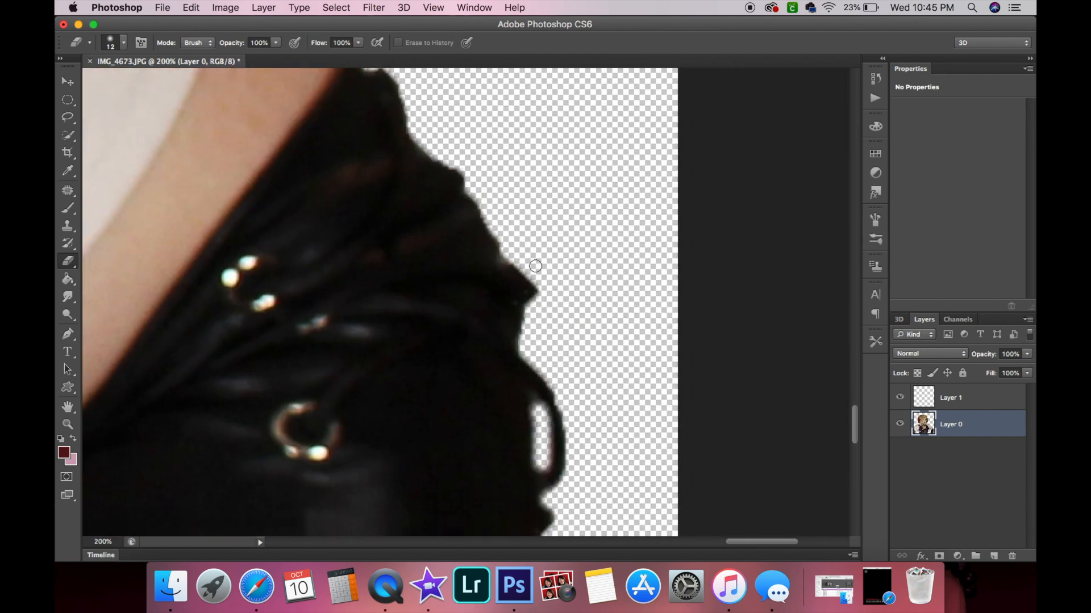
pyautogui.scroll(8, 561, 297)
pyautogui.hscroll(-5, 562, 298)
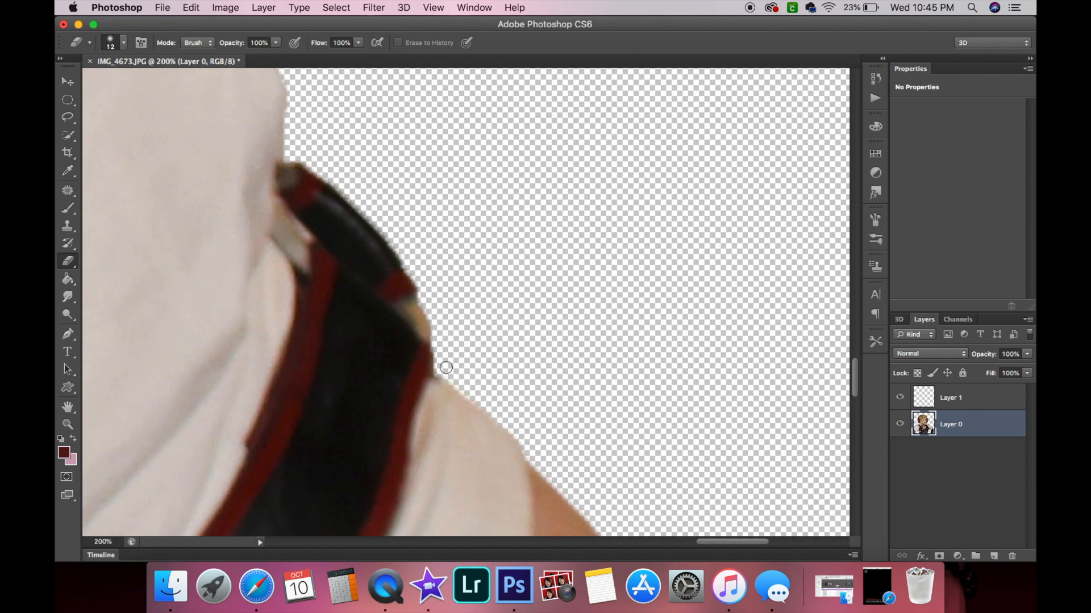
pyautogui.scroll(3, 486, 313)
pyautogui.hscroll(-2, 486, 313)
pyautogui.hscroll(-1, 486, 313)
pyautogui.moveTo(495, 406); pyautogui.dragTo(473, 379)
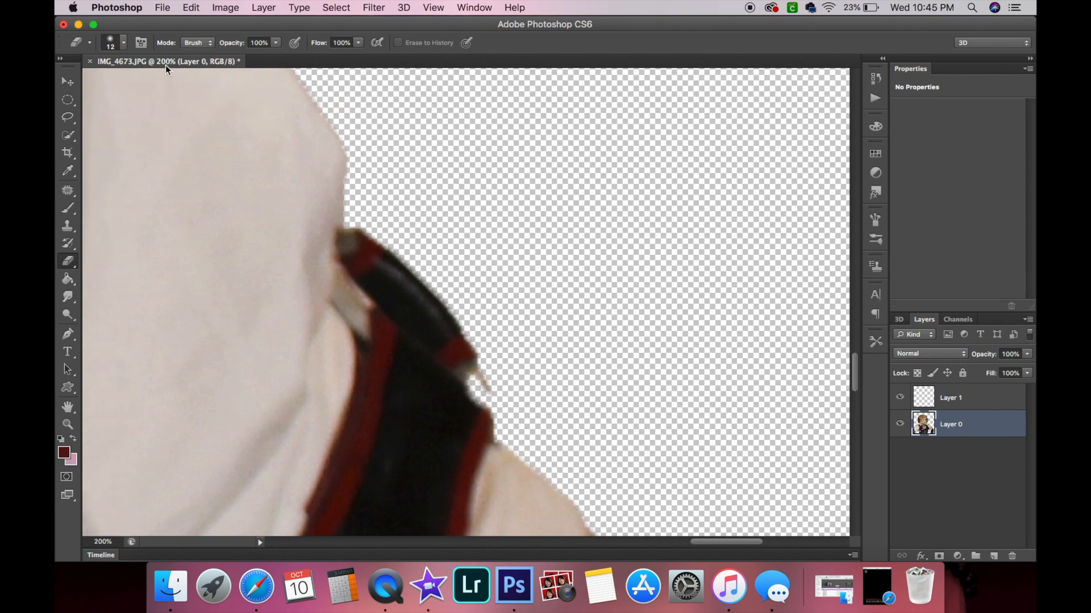
pyautogui.click(193, 8)
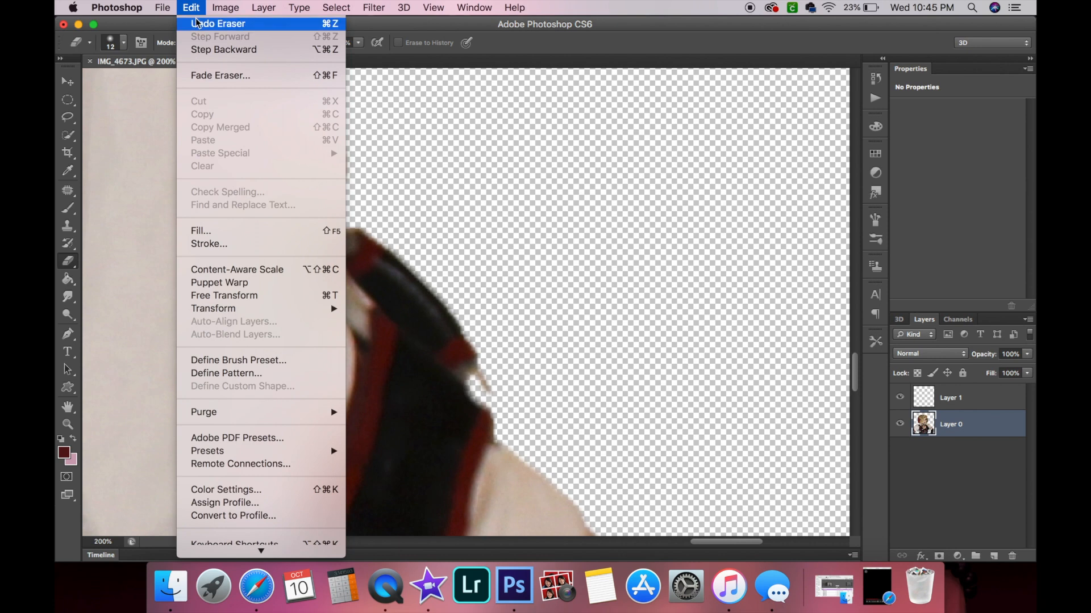
pyautogui.click(197, 23)
# Erase the fringe along the shoulder strap's outer edge and the sleeve beside it.
pyautogui.moveTo(497, 402); pyautogui.dragTo(478, 377)
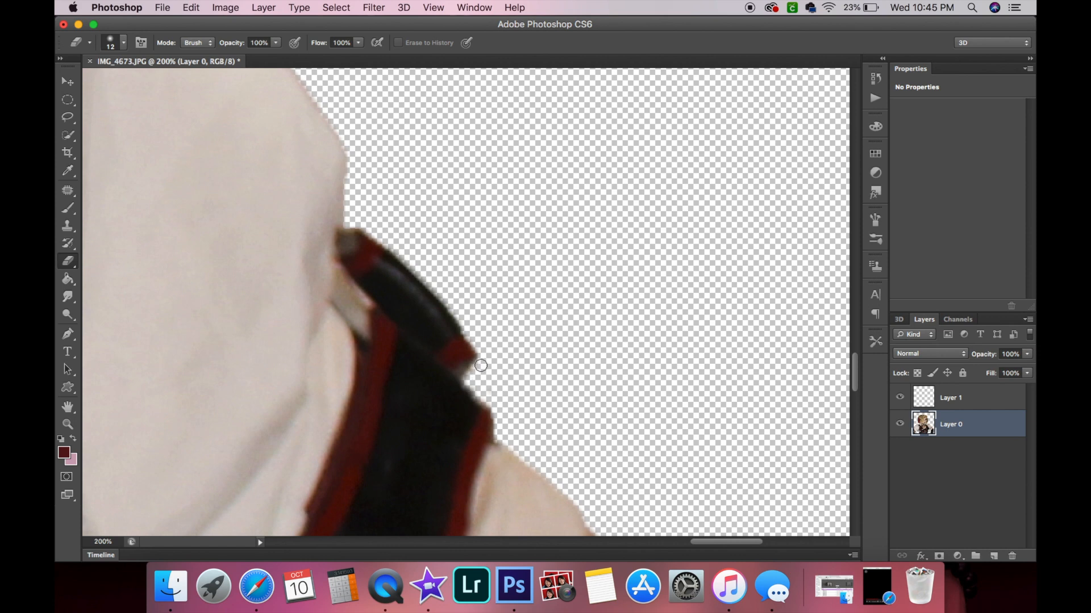
pyautogui.scroll(5, 500, 293)
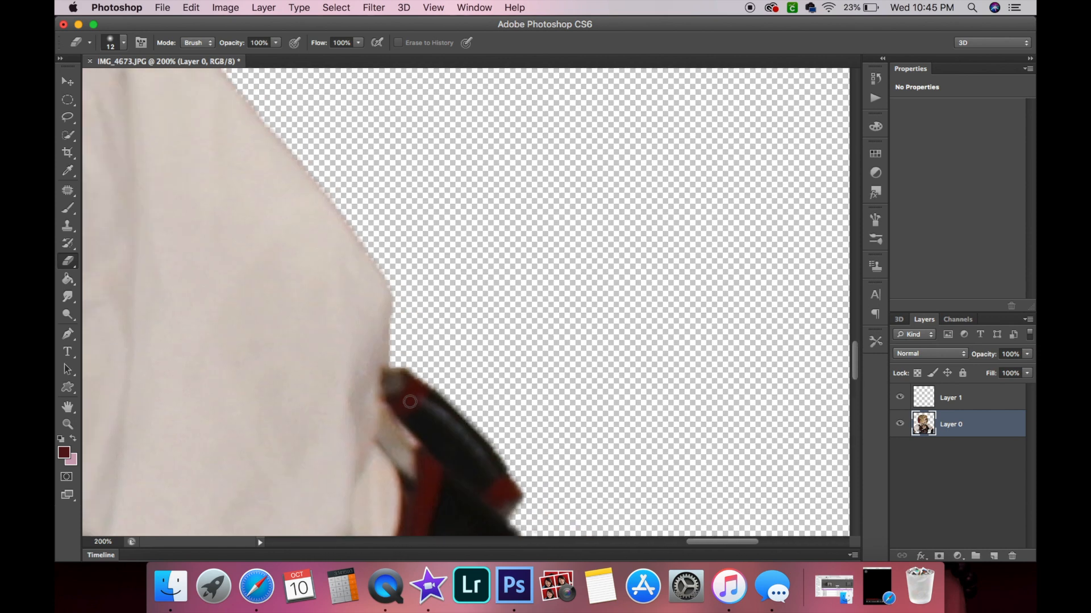
pyautogui.moveTo(529, 502); pyautogui.dragTo(489, 429)
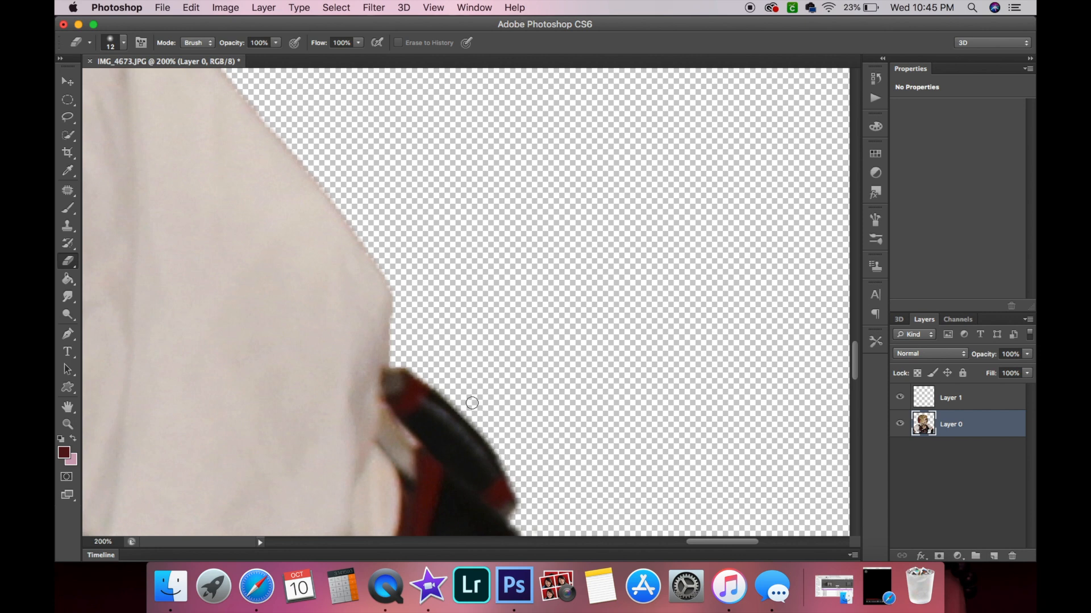
pyautogui.moveTo(400, 364)
pyautogui.mouseDown()
pyautogui.moveTo(463, 401)
pyautogui.moveTo(394, 363)
pyautogui.mouseUp()
# Zoom out and move the empty Layer 1 below the figure layer.
pyautogui.scroll(2, 395, 363)
pyautogui.hscroll(-2, 394, 363)
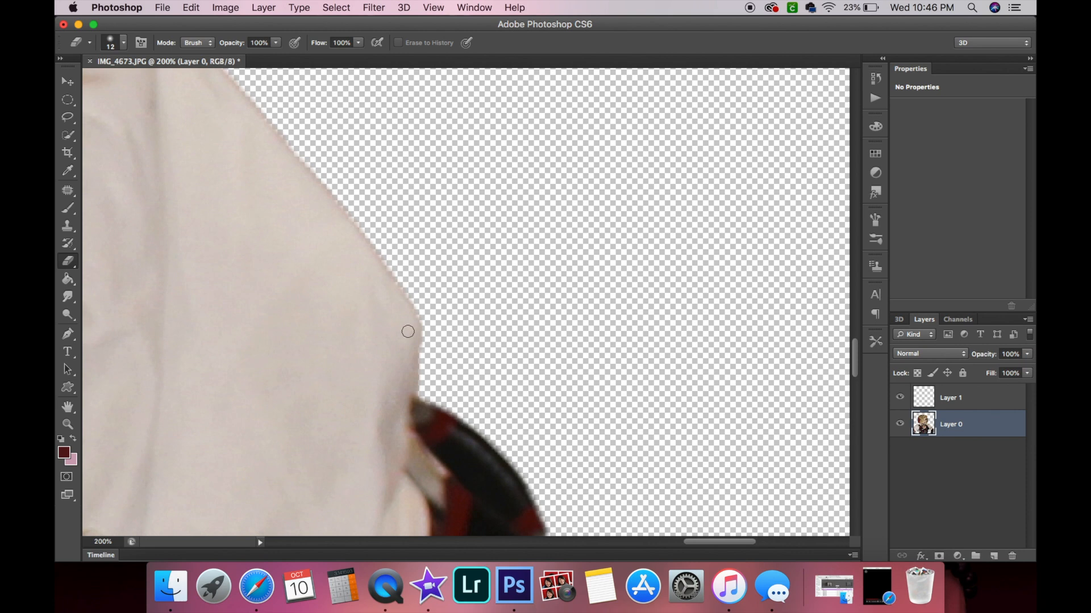
pyautogui.scroll(4, 408, 331)
pyautogui.hscroll(-9, 408, 331)
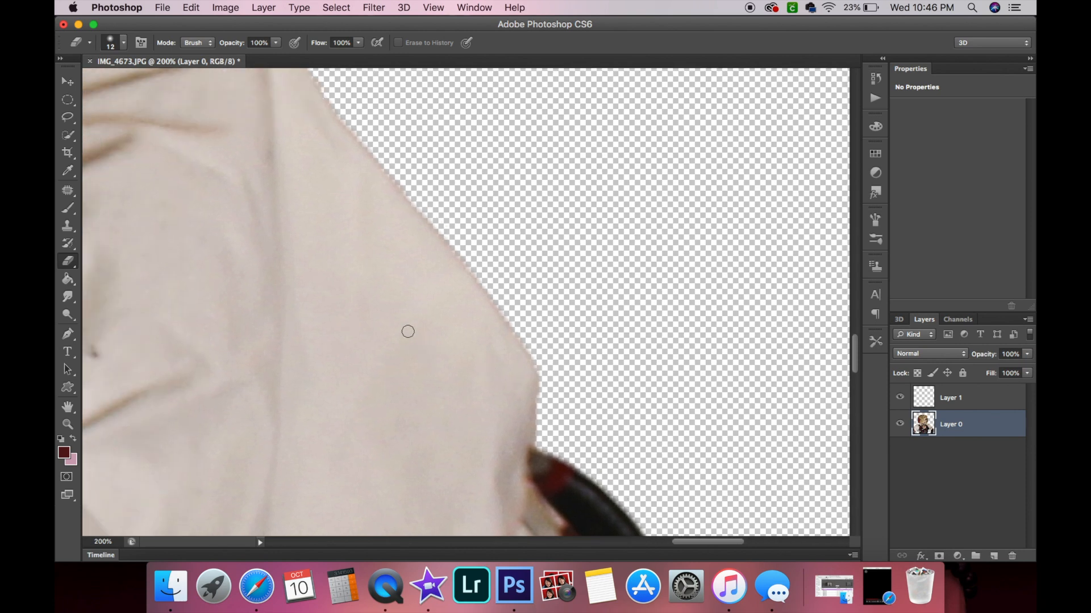
pyautogui.click(67, 426)
pyautogui.keyDown('alt'); pyautogui.click(302, 356); pyautogui.keyUp('alt')
pyautogui.keyDown('alt'); pyautogui.click(302, 356); pyautogui.keyUp('alt')
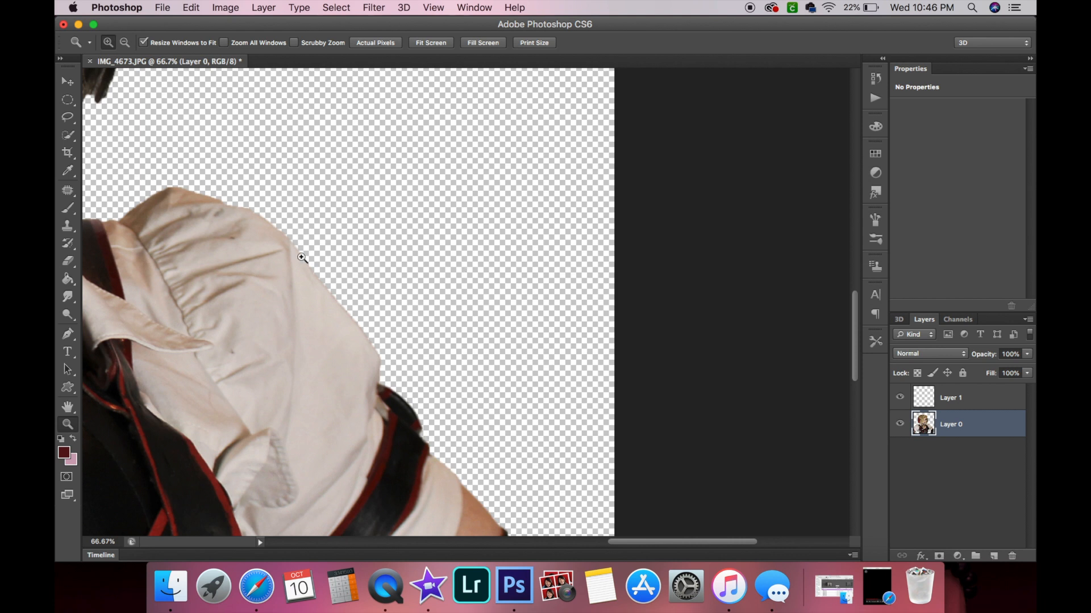
pyautogui.click(959, 405)
pyautogui.moveTo(979, 422); pyautogui.dragTo(979, 450)
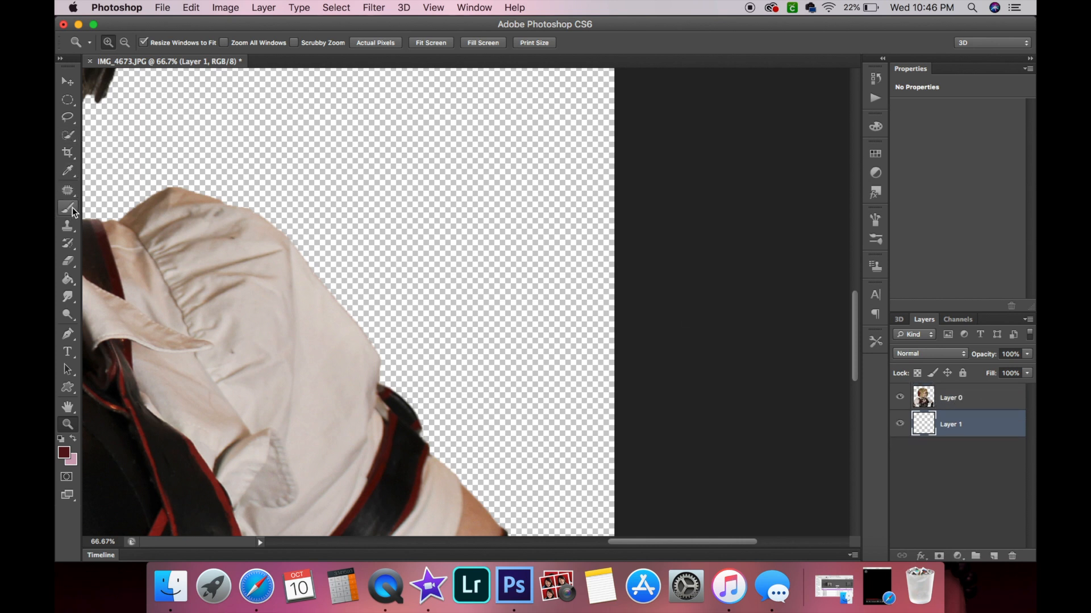
# Pick the Paint Bucket tool and set the foreground colour to pink ff378b.
pyautogui.click(68, 278)
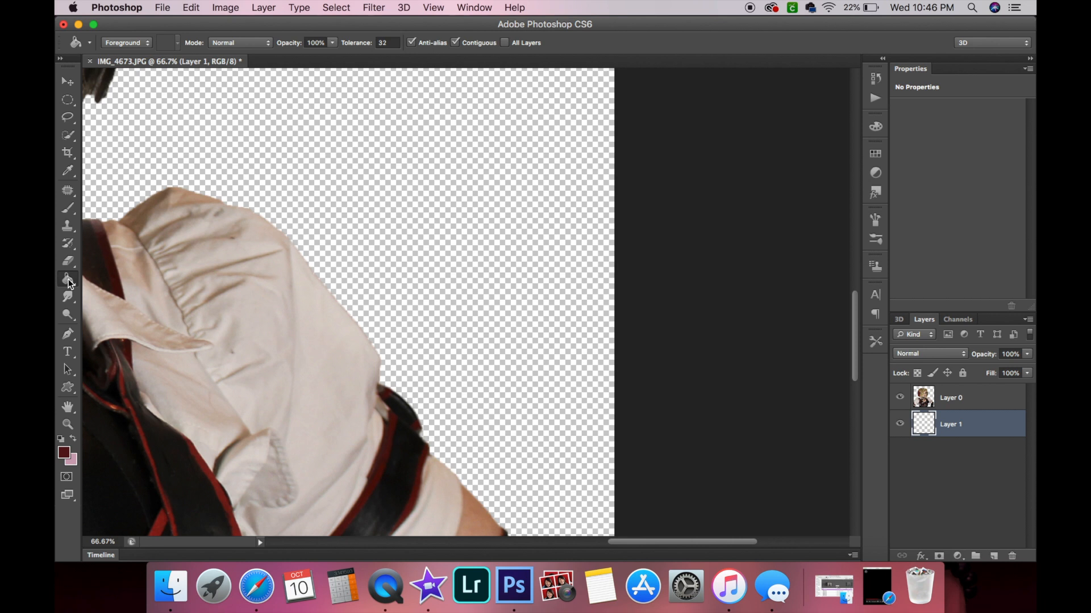
pyautogui.click(75, 440)
pyautogui.click(64, 456)
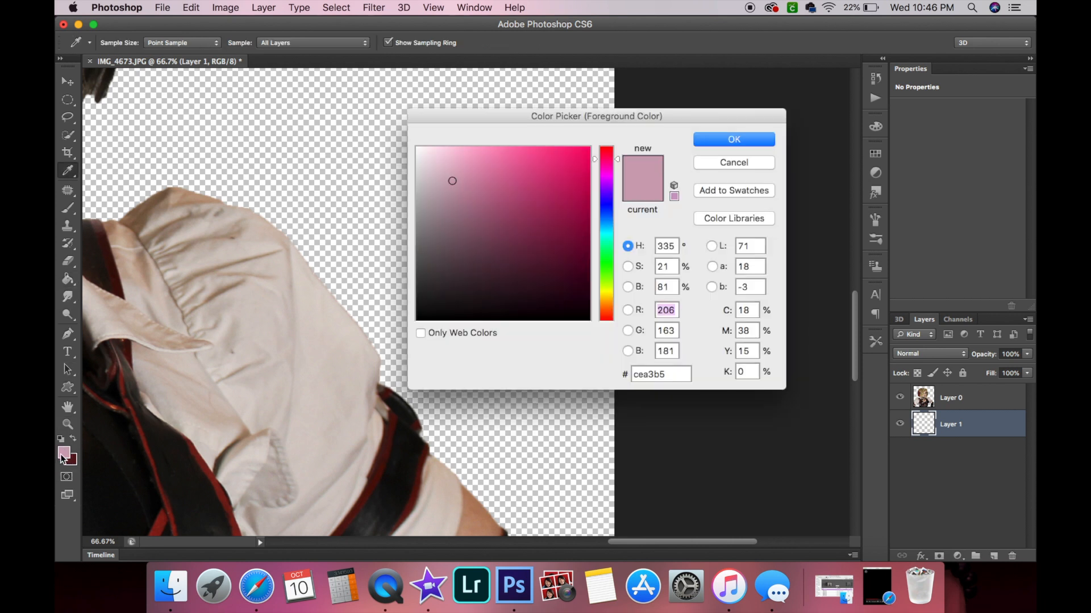
pyautogui.moveTo(562, 153)
pyautogui.mouseDown()
pyautogui.moveTo(550, 166)
pyautogui.moveTo(552, 137)
pyautogui.mouseUp()
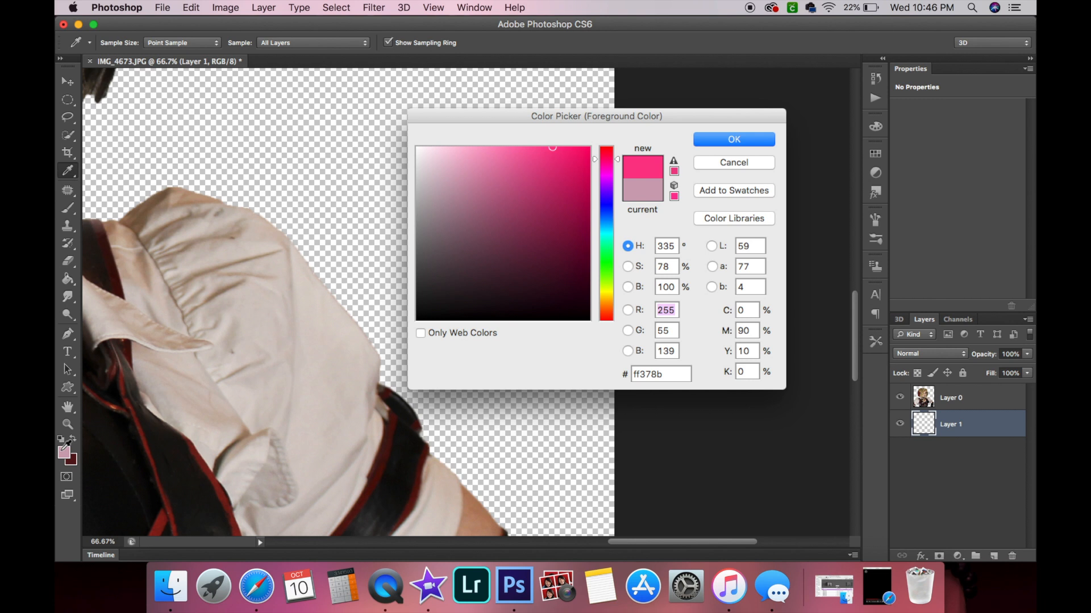
pyautogui.click(714, 139)
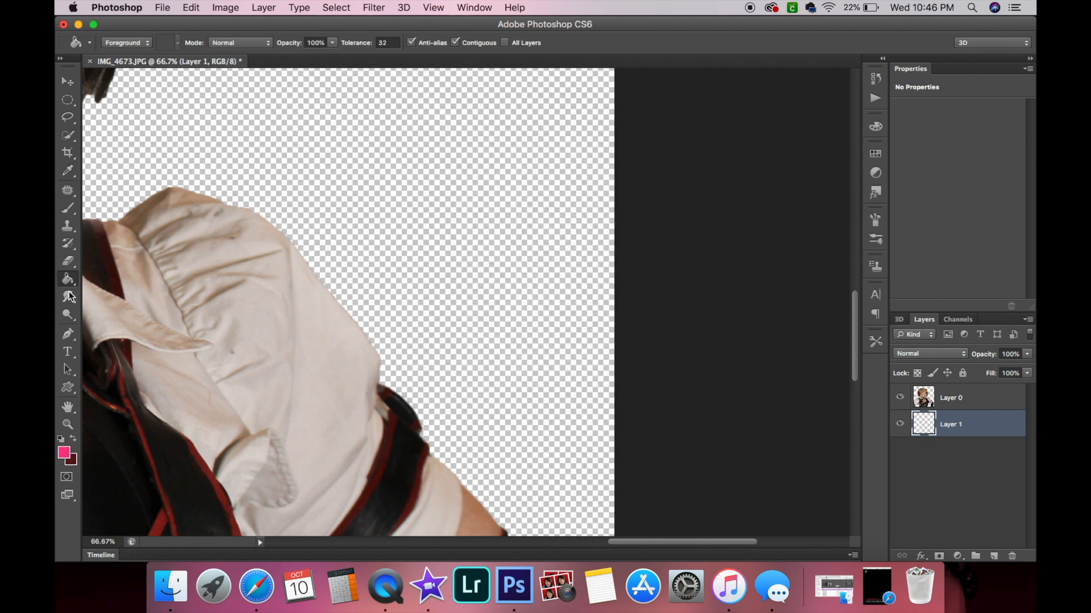
# Fill the empty Layer 1 with pink and select the figure layer, closing its layer style dialog.
pyautogui.click(530, 180)
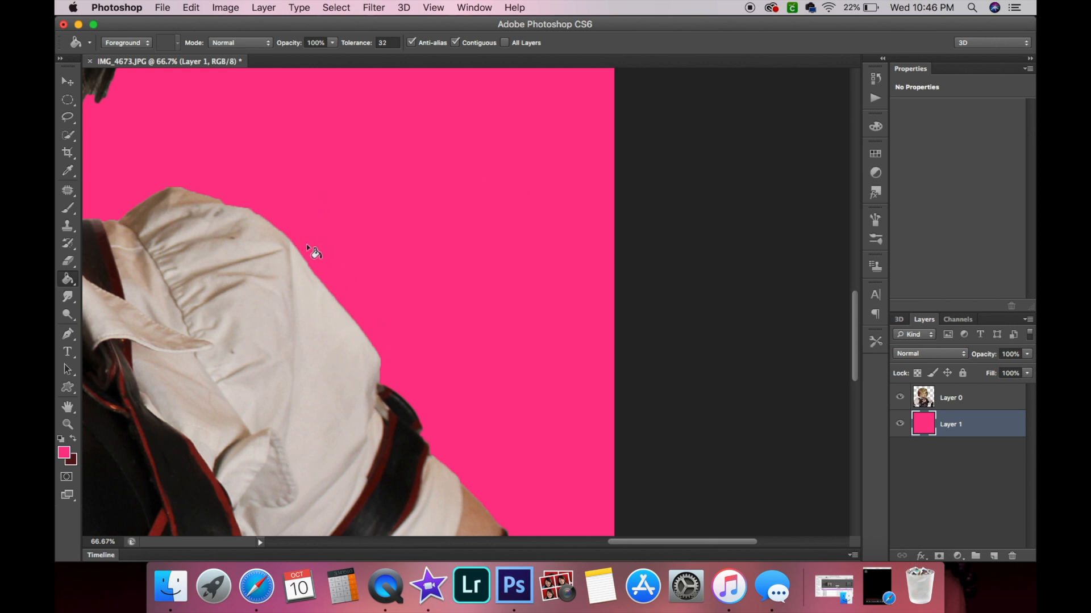
pyautogui.click(991, 404)
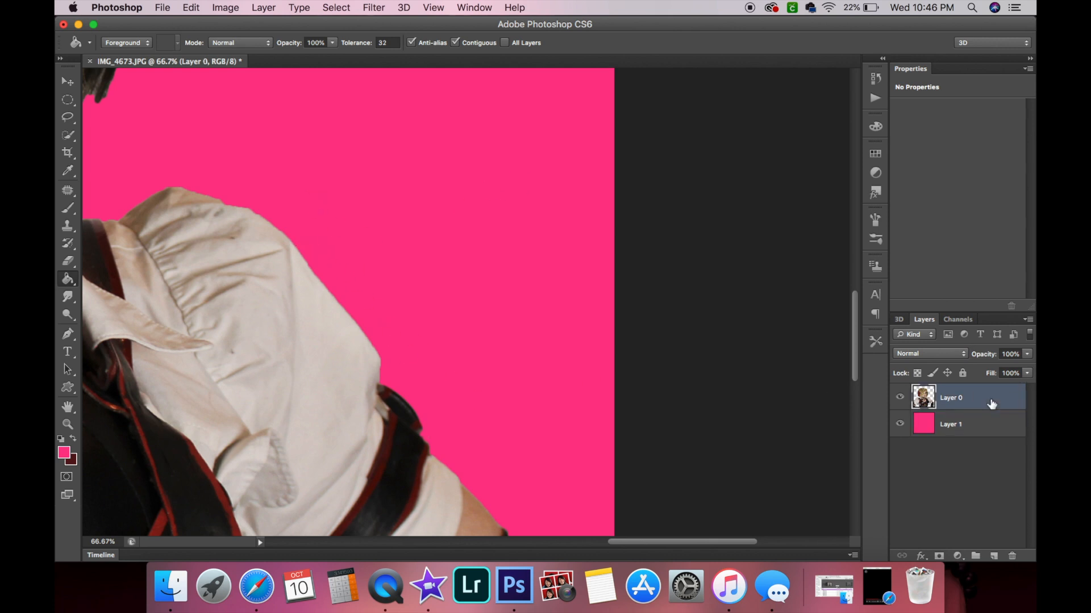
pyautogui.doubleClick(991, 404)
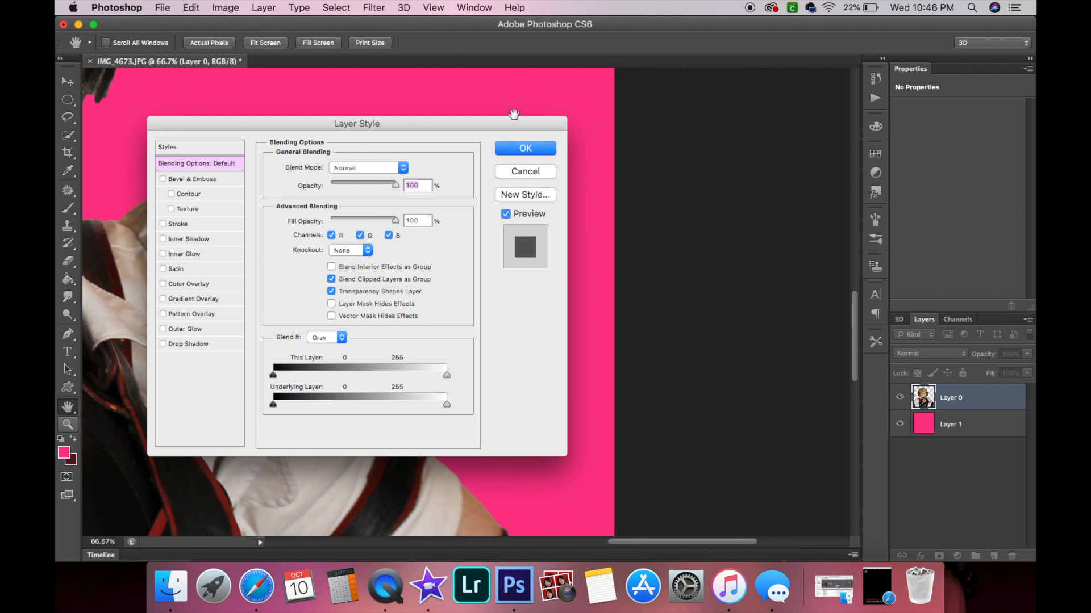
pyautogui.click(524, 170)
# Zoom into the shoulder and erase the leftover fringe along the sleeve's outer edge with a 30 px, 0% hardness eraser.
pyautogui.click(68, 424)
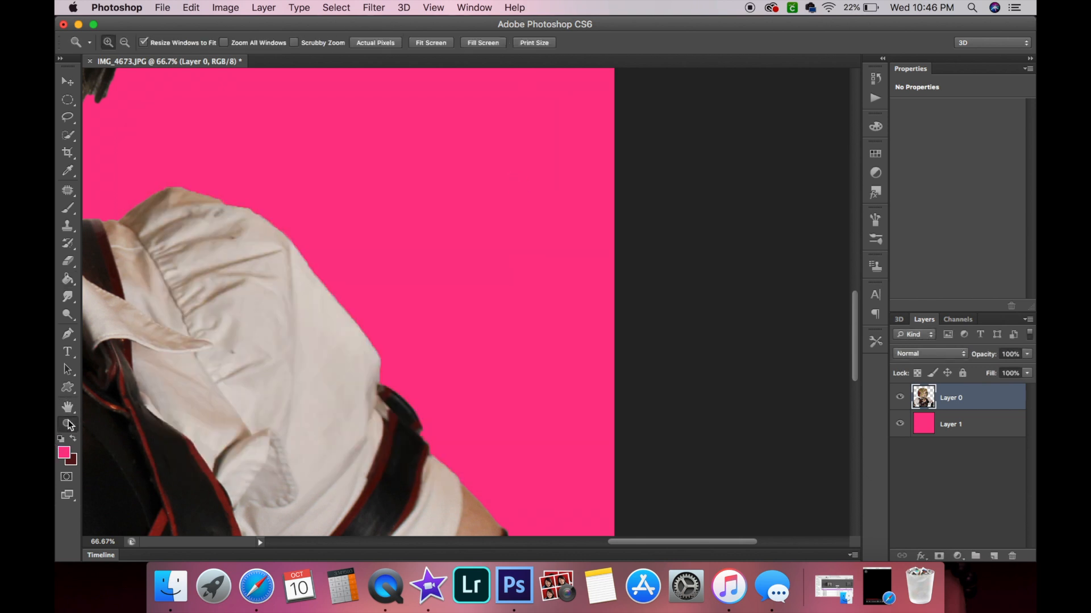
pyautogui.click(405, 325)
pyautogui.click(404, 324)
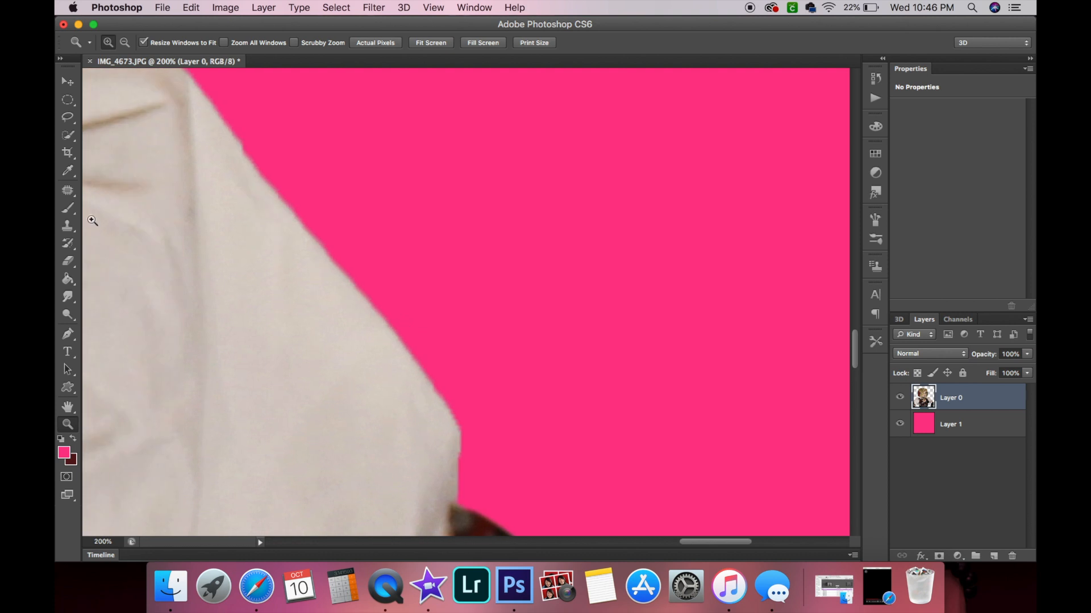
pyautogui.click(68, 260)
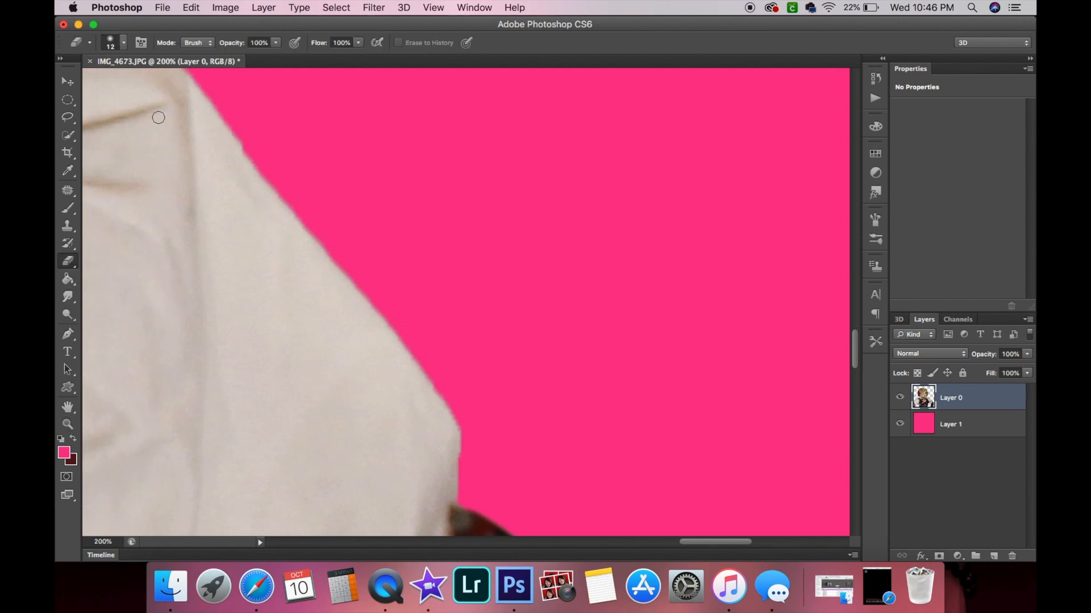
pyautogui.click(122, 43)
pyautogui.moveTo(122, 80); pyautogui.dragTo(97, 83)
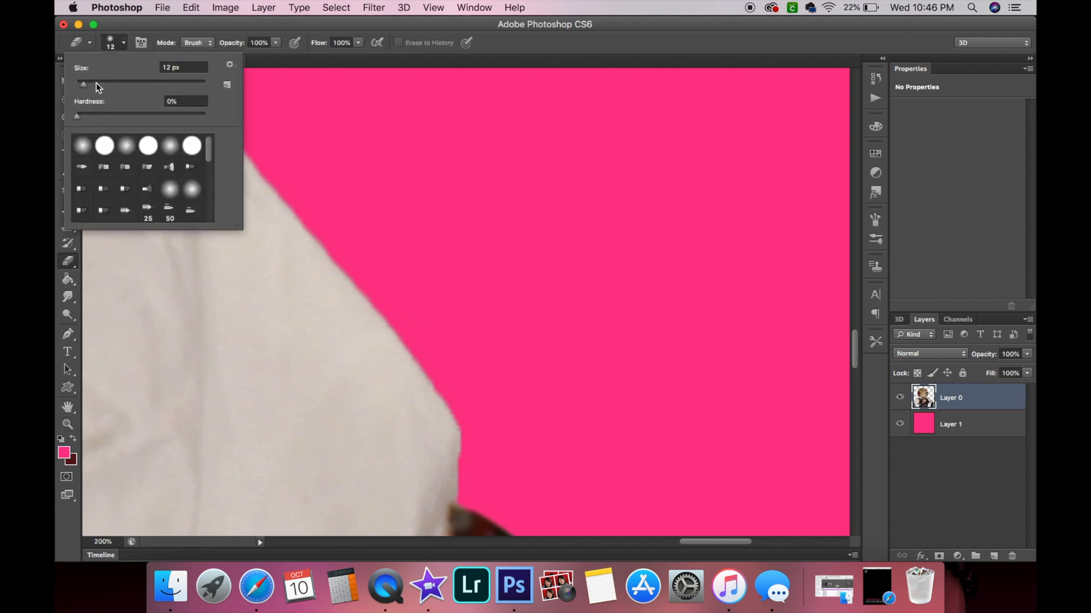
pyautogui.click(154, 24)
pyautogui.moveTo(473, 490)
pyautogui.mouseDown()
pyautogui.moveTo(462, 401)
pyautogui.moveTo(400, 335)
pyautogui.moveTo(379, 291)
pyautogui.mouseUp()
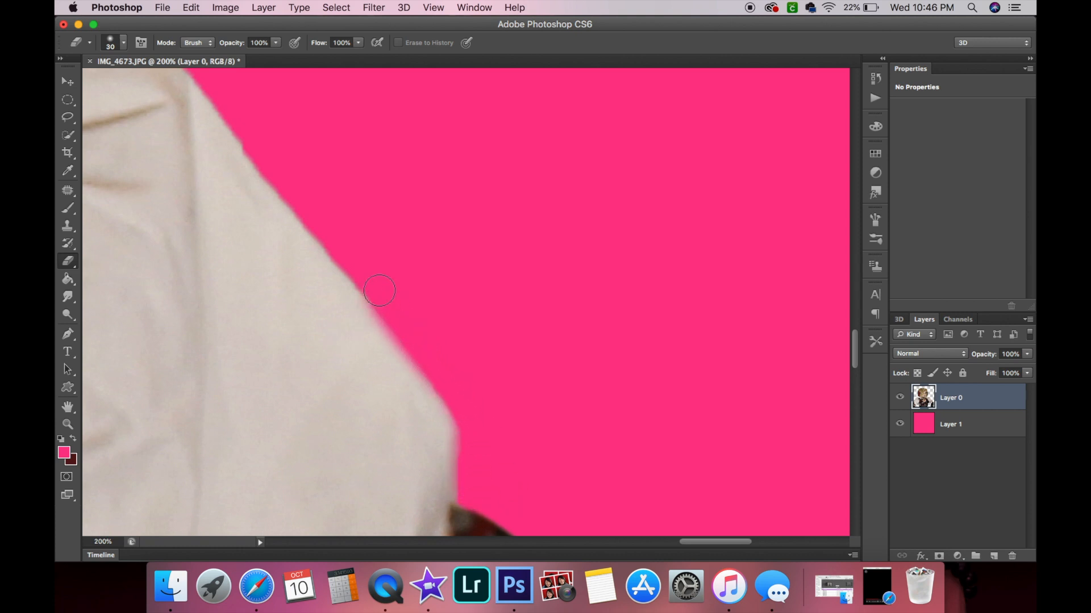
pyautogui.moveTo(340, 235)
pyautogui.mouseDown()
pyautogui.moveTo(364, 289)
pyautogui.moveTo(446, 398)
pyautogui.moveTo(468, 457)
pyautogui.mouseUp()
# Erase the soft fringe along the top edge of the shoulder.
pyautogui.scroll(3, 469, 457)
pyautogui.hscroll(-3, 469, 457)
pyautogui.moveTo(547, 431)
pyautogui.mouseDown()
pyautogui.moveTo(453, 321)
pyautogui.moveTo(395, 276)
pyautogui.moveTo(329, 182)
pyautogui.mouseUp()
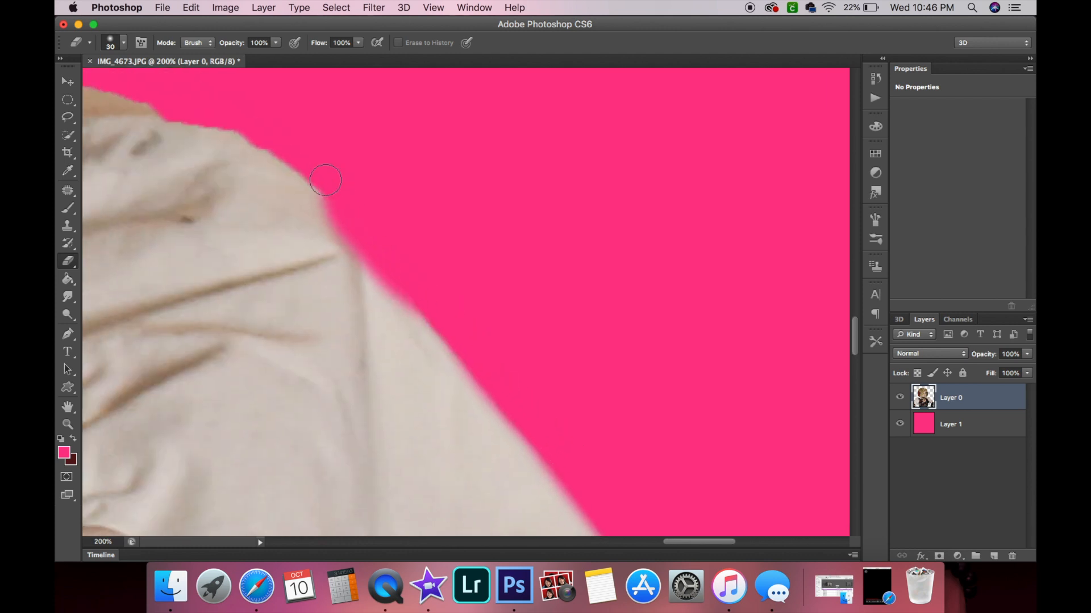
pyautogui.scroll(5, 406, 261)
pyautogui.hscroll(-3, 406, 261)
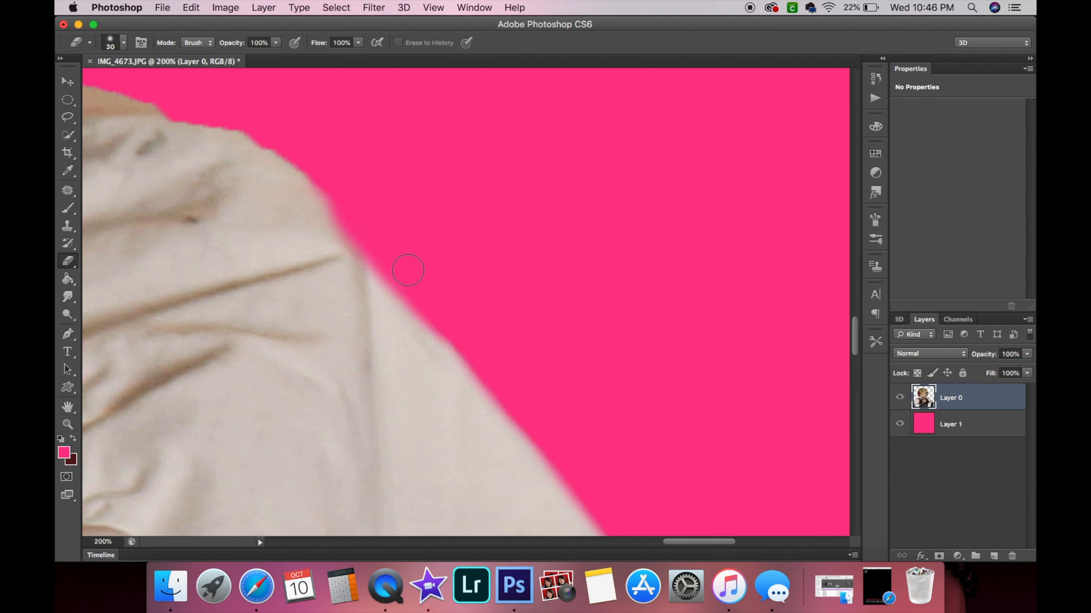
pyautogui.moveTo(550, 349)
pyautogui.mouseDown()
pyautogui.moveTo(475, 299)
pyautogui.moveTo(400, 286)
pyautogui.moveTo(351, 256)
pyautogui.moveTo(260, 229)
pyautogui.moveTo(366, 264)
pyautogui.mouseUp()
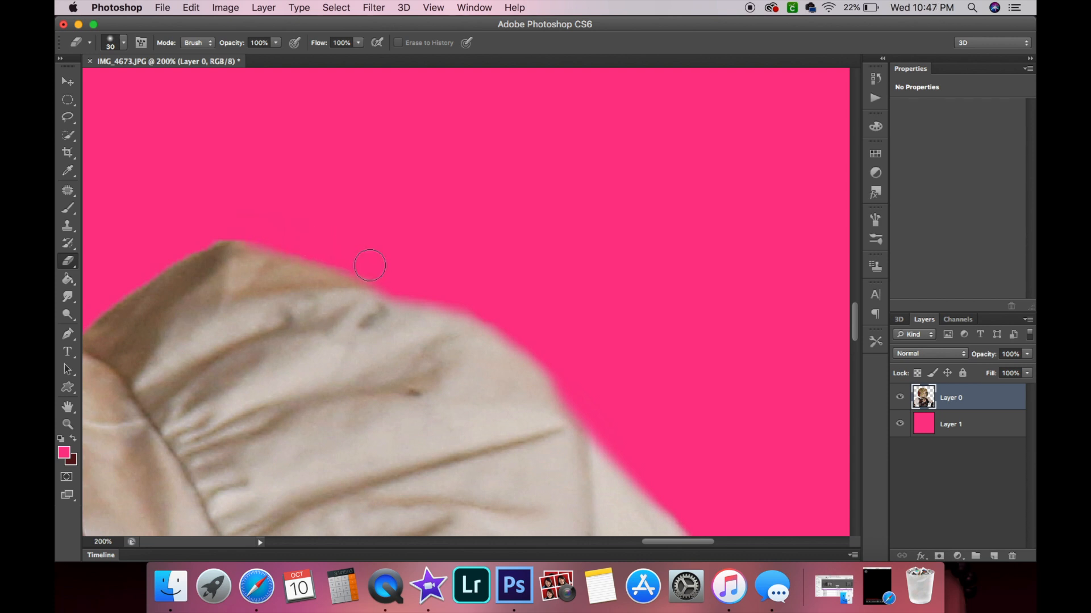
# Erase the fringe where the shoulder meets the hair and along the hair's outer edge.
pyautogui.hscroll(-6, 390, 264)
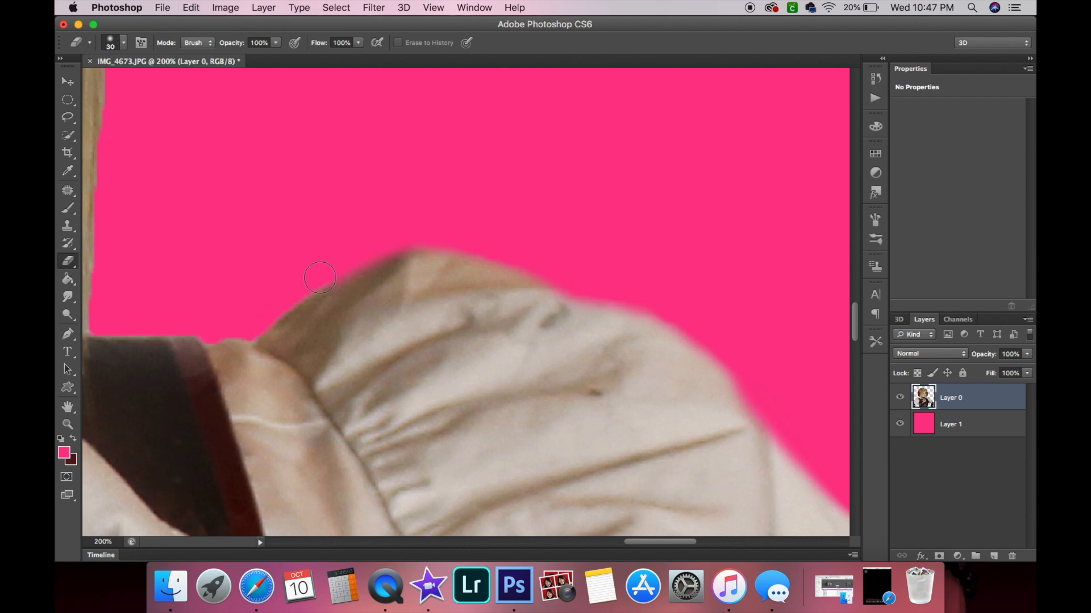
pyautogui.hscroll(-5, 250, 327)
pyautogui.scroll(2, 250, 328)
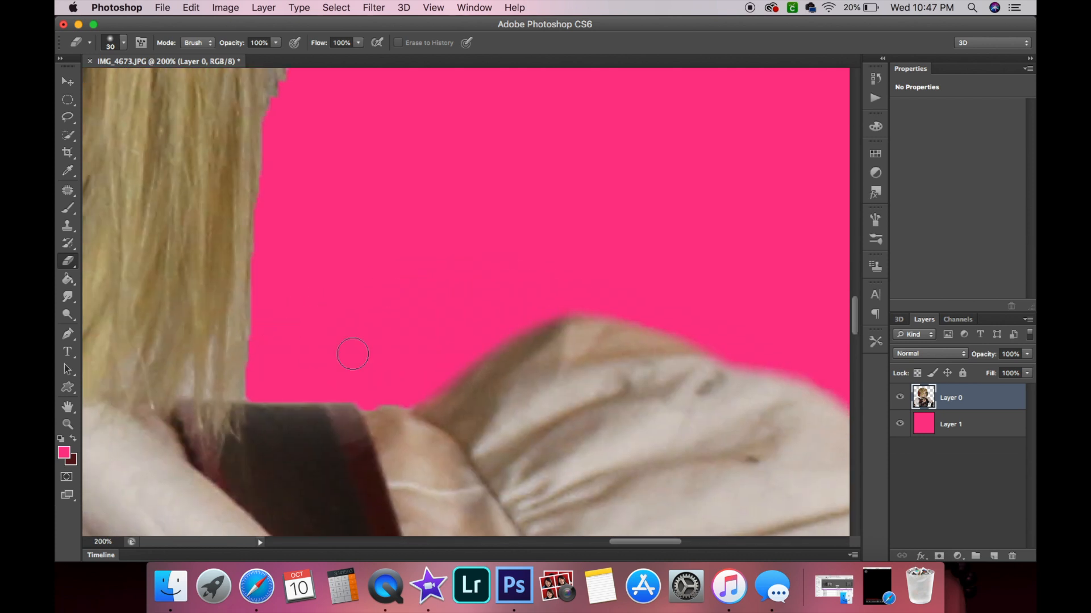
pyautogui.moveTo(400, 407)
pyautogui.mouseDown()
pyautogui.moveTo(264, 407)
pyautogui.moveTo(311, 393)
pyautogui.mouseUp()
pyautogui.hscroll(-5, 362, 388)
pyautogui.scroll(2, 362, 387)
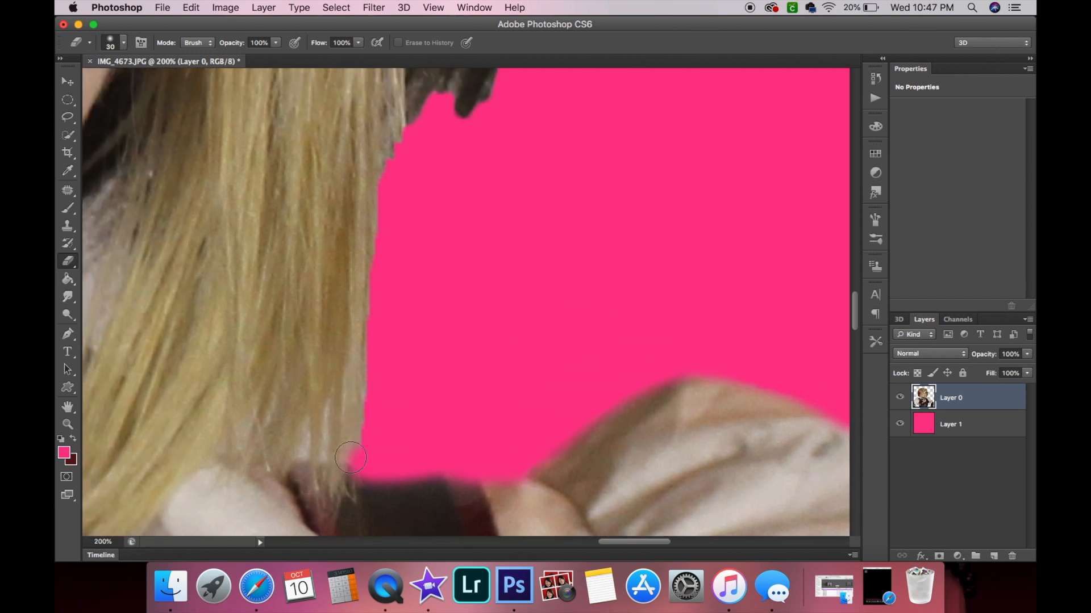
pyautogui.moveTo(351, 458)
pyautogui.mouseDown()
pyautogui.moveTo(376, 357)
pyautogui.moveTo(349, 452)
pyautogui.moveTo(388, 229)
pyautogui.mouseUp()
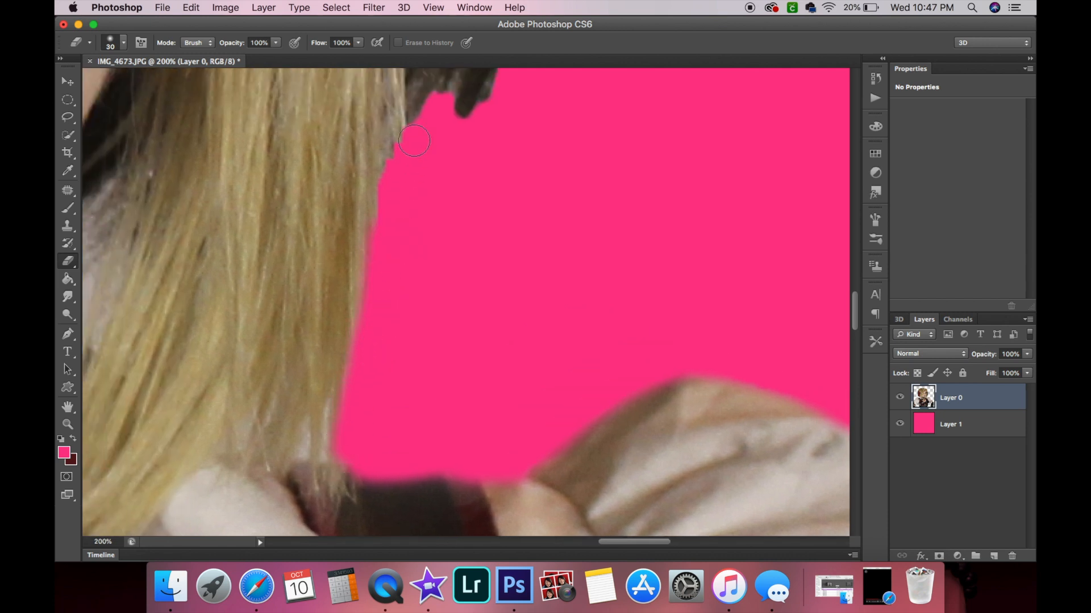
pyautogui.moveTo(397, 188); pyautogui.dragTo(409, 120)
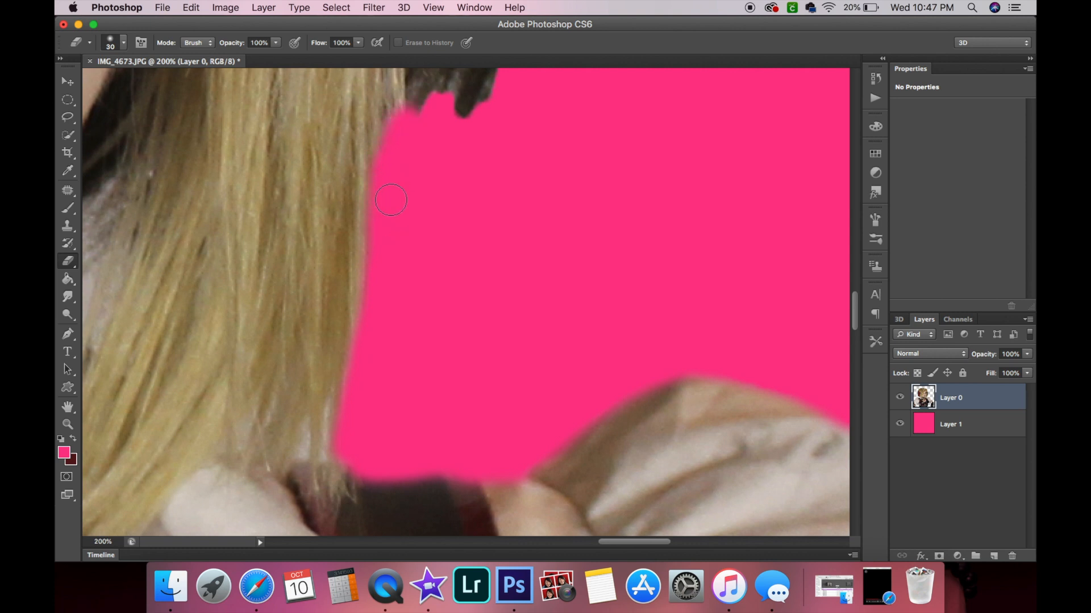
pyautogui.moveTo(374, 320)
pyautogui.mouseDown()
pyautogui.moveTo(351, 380)
pyautogui.moveTo(347, 439)
pyautogui.mouseUp()
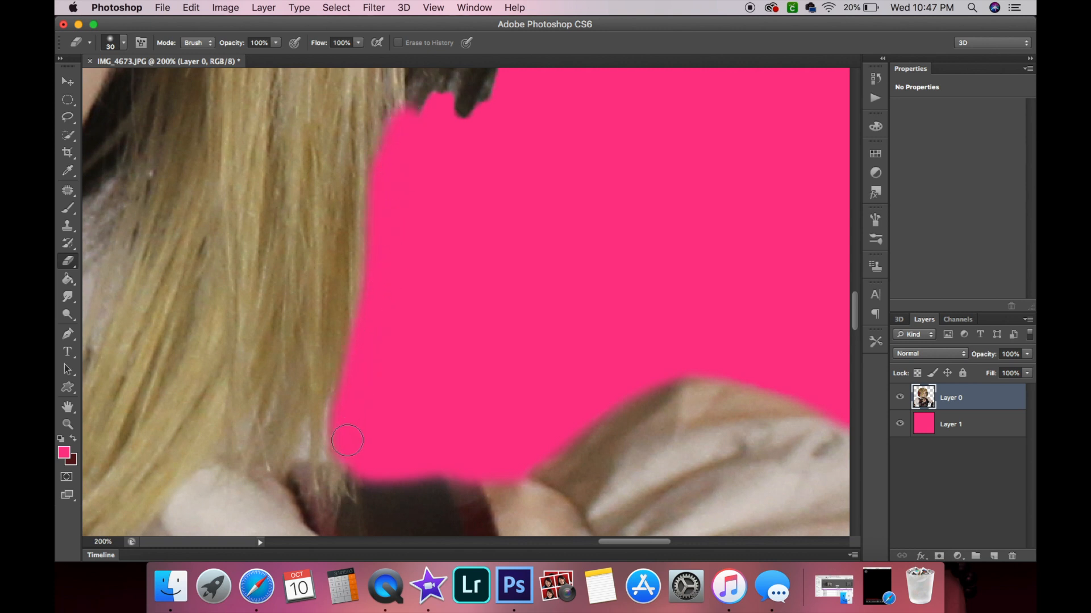
# Erase along the outer edge of the hair just above the shoulder.
pyautogui.hscroll(-5, 349, 446)
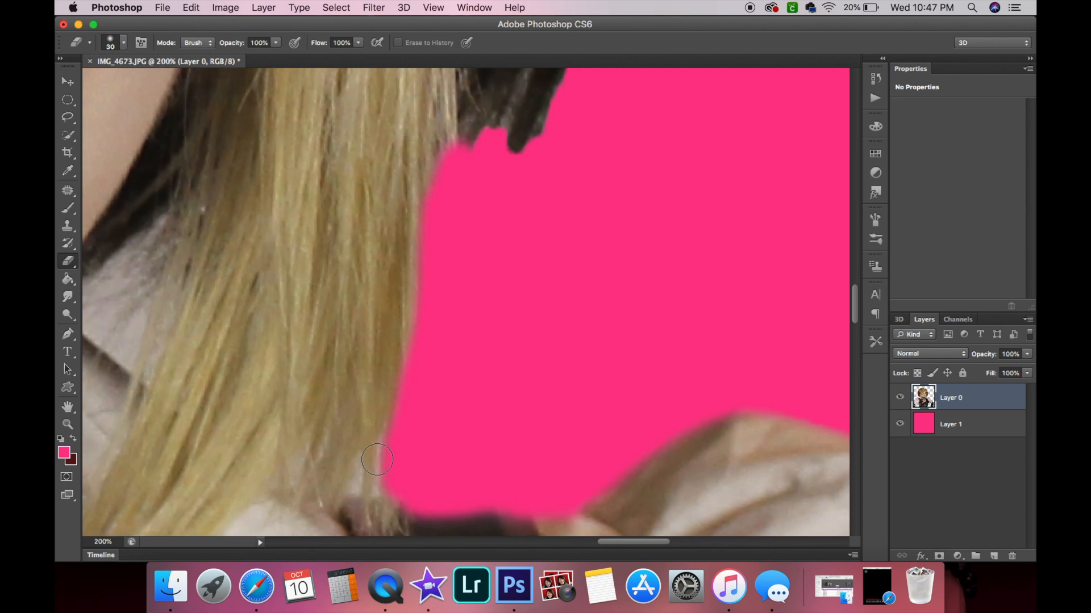
pyautogui.moveTo(425, 436)
pyautogui.mouseDown()
pyautogui.moveTo(381, 469)
pyautogui.moveTo(418, 413)
pyautogui.moveTo(387, 457)
pyautogui.moveTo(437, 329)
pyautogui.moveTo(450, 254)
pyautogui.mouseUp()
pyautogui.moveTo(421, 395); pyautogui.dragTo(443, 227)
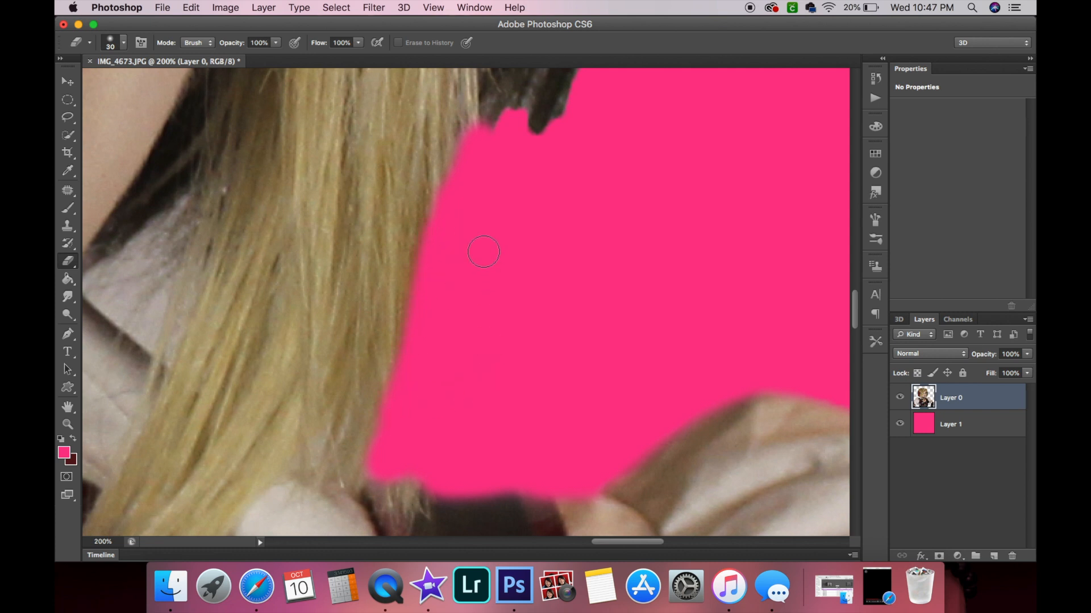
# Try erasing along the dark hair tips, then step backward twice.
pyautogui.scroll(10, 504, 177)
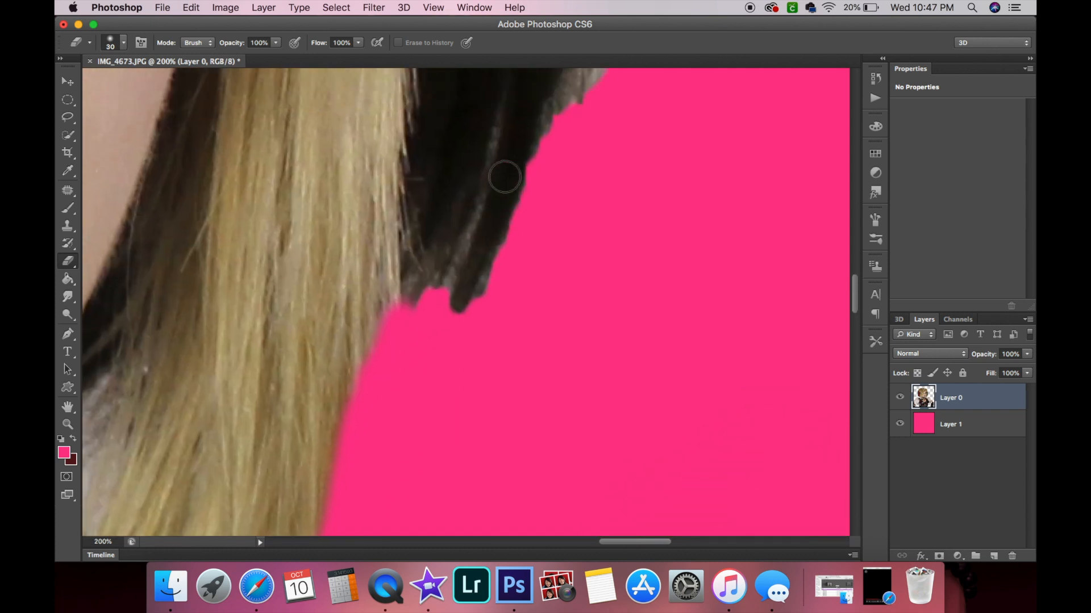
pyautogui.moveTo(377, 364)
pyautogui.mouseDown()
pyautogui.moveTo(372, 402)
pyautogui.moveTo(391, 370)
pyautogui.moveTo(416, 380)
pyautogui.moveTo(421, 359)
pyautogui.moveTo(475, 365)
pyautogui.moveTo(459, 364)
pyautogui.moveTo(449, 344)
pyautogui.moveTo(494, 295)
pyautogui.moveTo(446, 341)
pyautogui.mouseUp()
pyautogui.moveTo(500, 302)
pyautogui.mouseDown()
pyautogui.moveTo(507, 245)
pyautogui.moveTo(442, 327)
pyautogui.moveTo(499, 269)
pyautogui.moveTo(429, 343)
pyautogui.mouseUp()
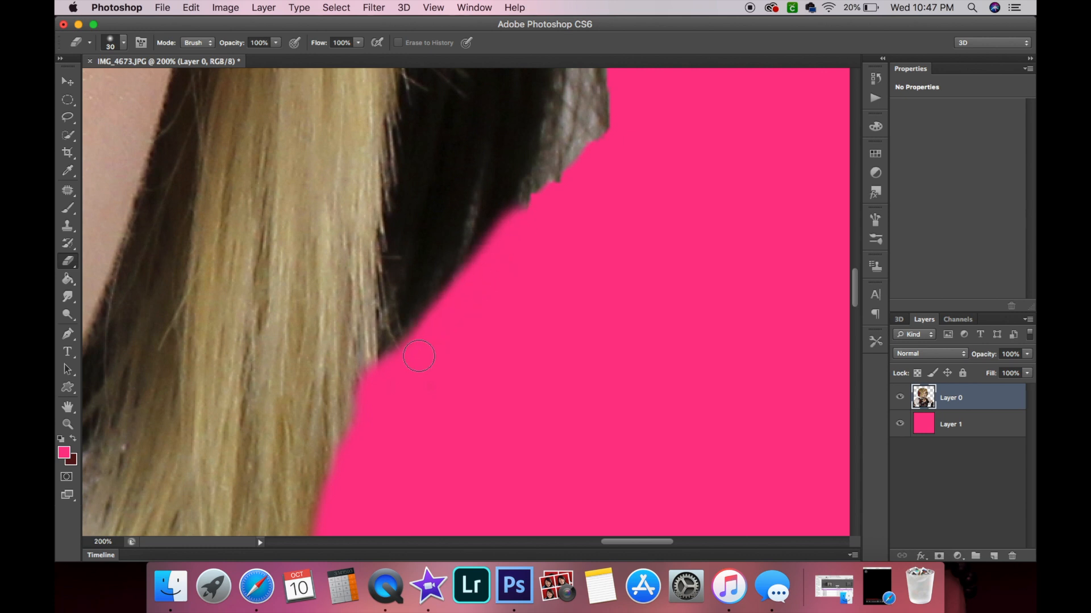
pyautogui.press('super+alt+z')
pyautogui.press('super+alt+z')
# Erase the fringe along the dark hair's outer edge higher up.
pyautogui.scroll(3, 419, 357)
pyautogui.moveTo(557, 101)
pyautogui.mouseDown()
pyautogui.moveTo(514, 145)
pyautogui.moveTo(474, 338)
pyautogui.mouseUp()
pyautogui.moveTo(458, 407)
pyautogui.mouseDown()
pyautogui.moveTo(486, 341)
pyautogui.moveTo(437, 432)
pyautogui.moveTo(527, 329)
pyautogui.moveTo(535, 176)
pyautogui.mouseUp()
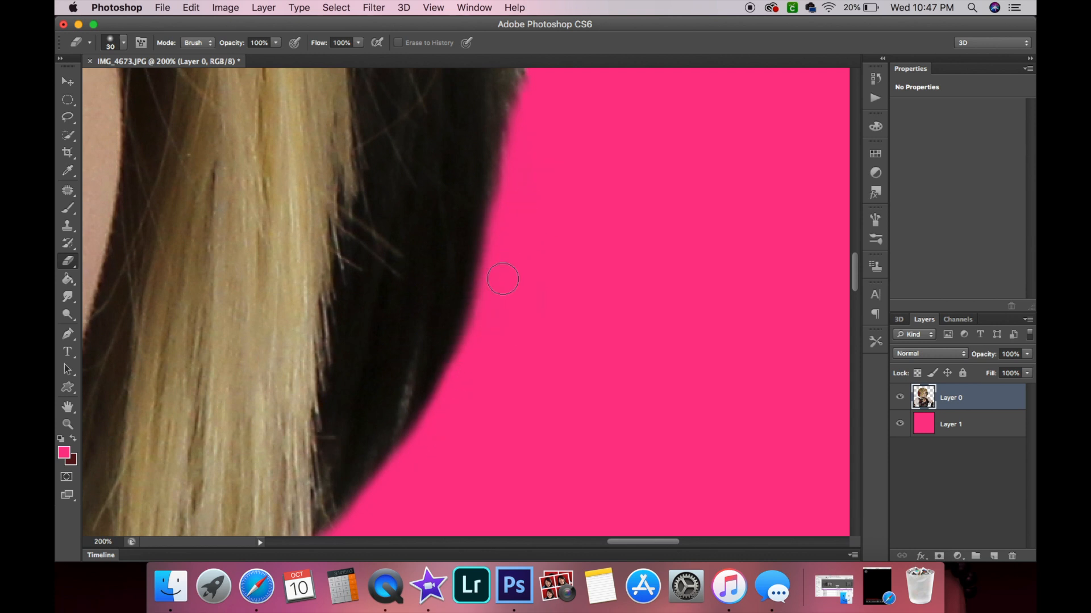
pyautogui.moveTo(492, 304); pyautogui.dragTo(455, 389)
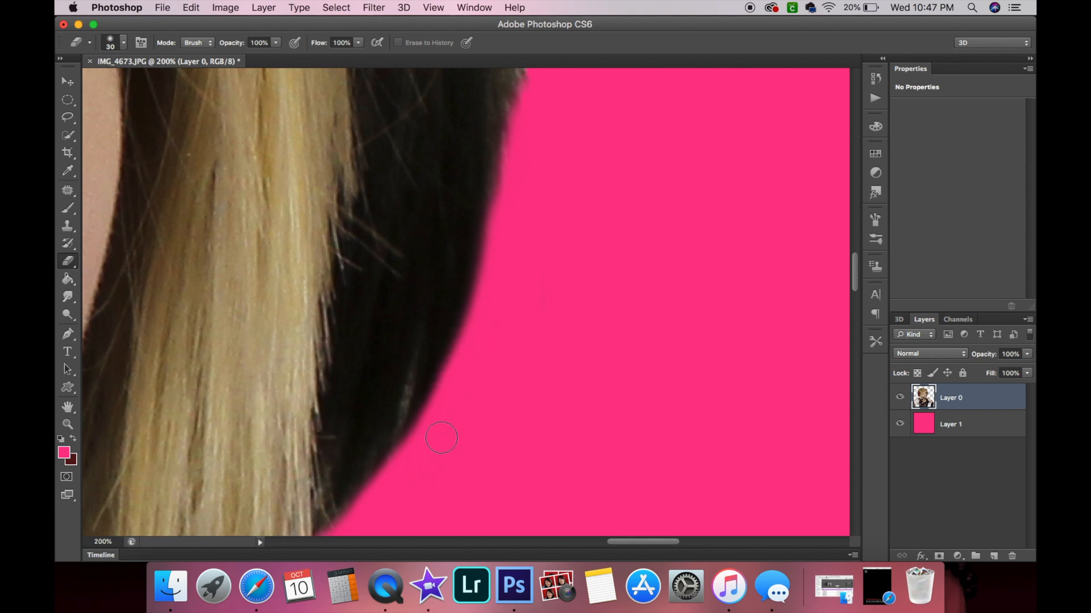
# Erase along the dark hair's outer edge near the top of the head.
pyautogui.scroll(3, 513, 327)
pyautogui.scroll(3, 513, 326)
pyautogui.hscroll(-2, 528, 295)
pyautogui.moveTo(509, 118)
pyautogui.mouseDown()
pyautogui.moveTo(495, 151)
pyautogui.moveTo(530, 377)
pyautogui.moveTo(533, 290)
pyautogui.moveTo(507, 471)
pyautogui.moveTo(525, 262)
pyautogui.mouseUp()
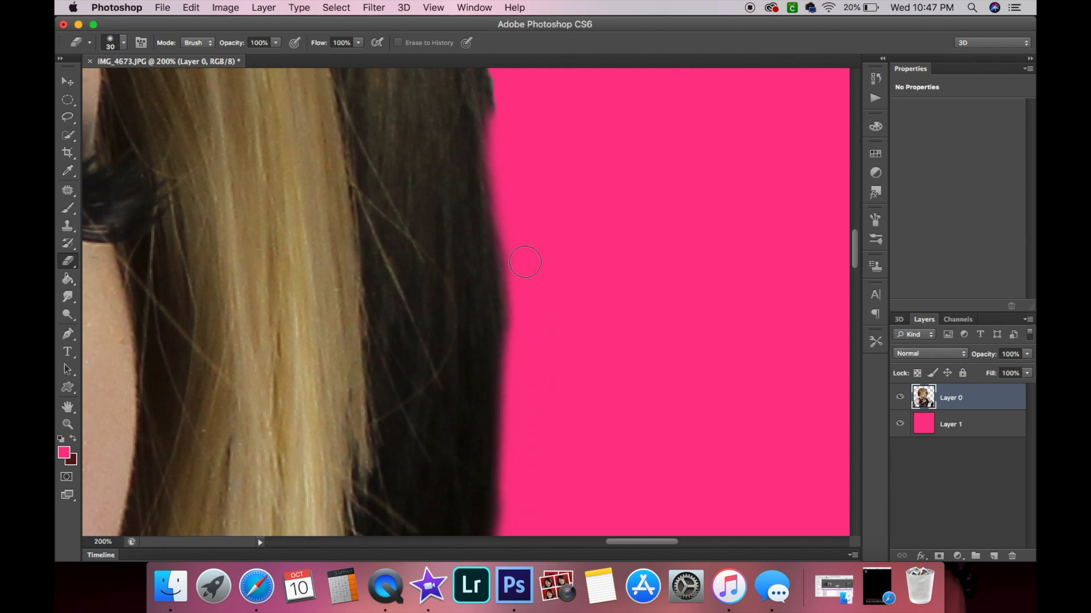
# Smudge the skin along the forehead hairline with the Smudge tool.
pyautogui.scroll(10, 520, 225)
pyautogui.hscroll(-3, 521, 226)
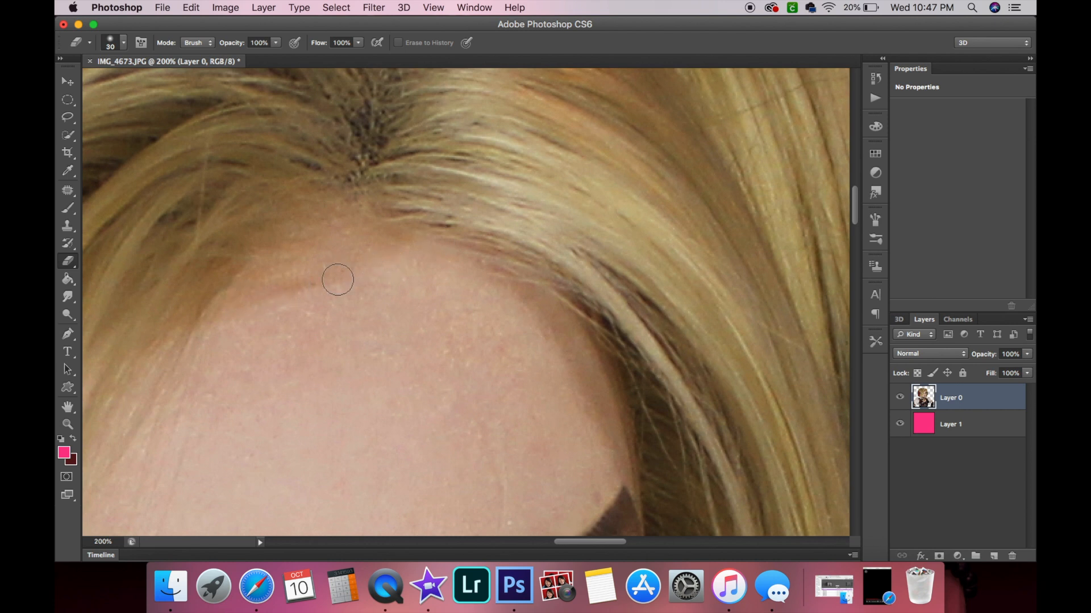
pyautogui.hscroll(-3, 318, 285)
pyautogui.scroll(-1, 238, 295)
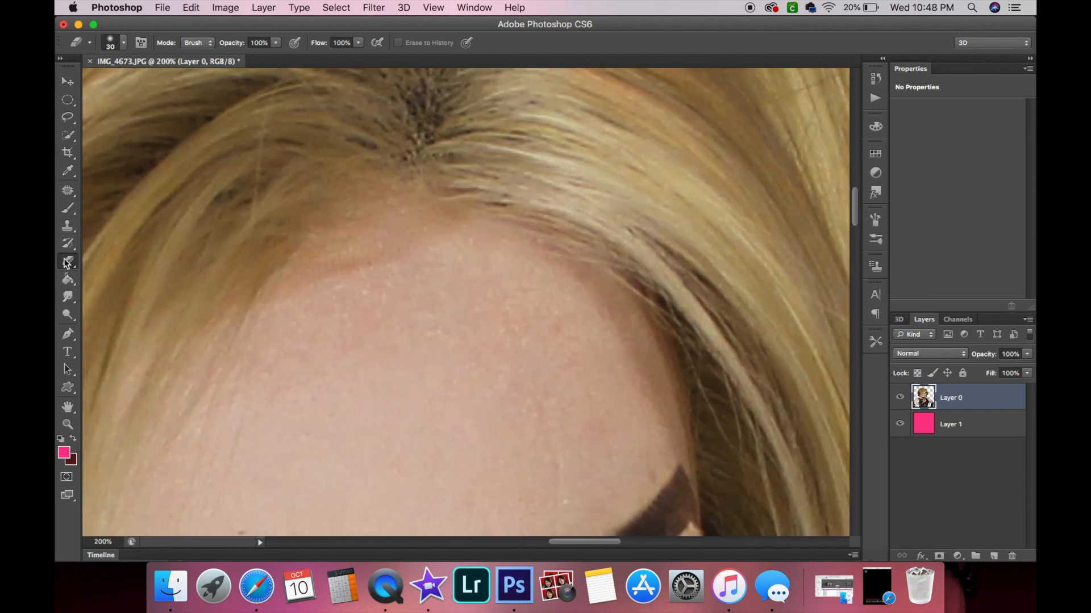
pyautogui.click(67, 225)
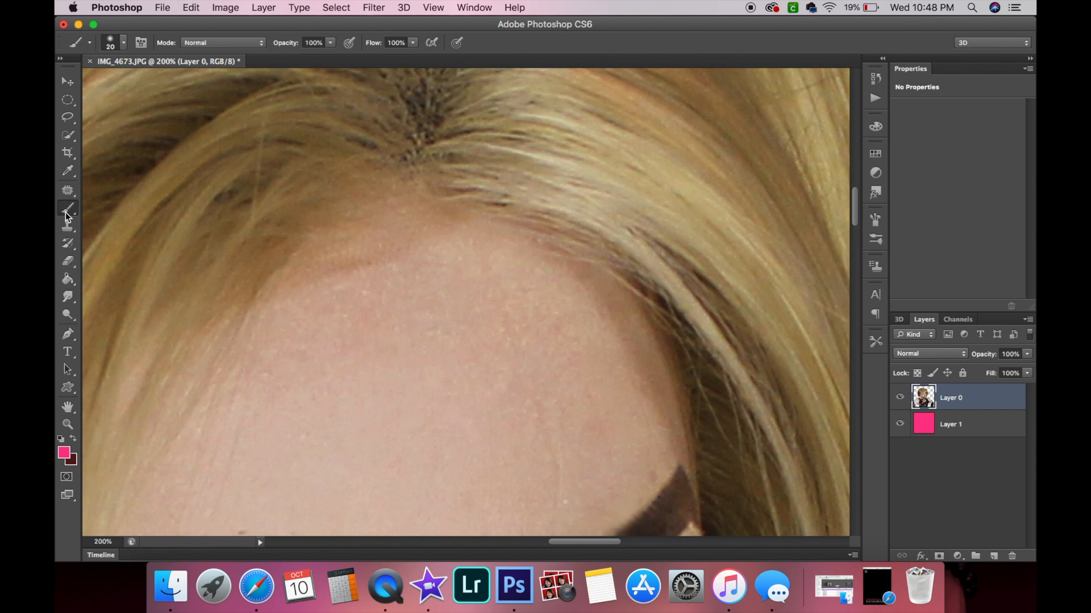
pyautogui.click(68, 297)
pyautogui.moveTo(353, 312)
pyautogui.mouseDown()
pyautogui.moveTo(368, 283)
pyautogui.moveTo(389, 279)
pyautogui.moveTo(390, 263)
pyautogui.moveTo(355, 284)
pyautogui.moveTo(355, 271)
pyautogui.moveTo(350, 310)
pyautogui.moveTo(336, 321)
pyautogui.moveTo(369, 274)
pyautogui.moveTo(366, 300)
pyautogui.moveTo(367, 286)
pyautogui.moveTo(401, 286)
pyautogui.moveTo(402, 276)
pyautogui.moveTo(371, 272)
pyautogui.moveTo(379, 270)
pyautogui.moveTo(370, 278)
pyautogui.moveTo(387, 262)
pyautogui.moveTo(457, 275)
pyautogui.mouseUp()
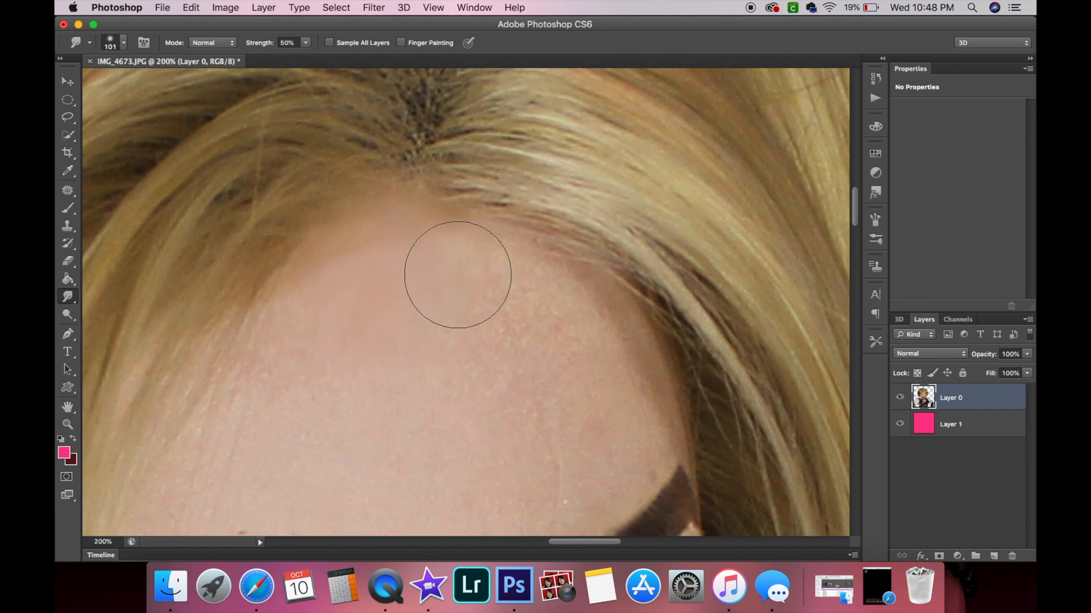
# Zoom out to view the whole image and step backward several times through the history.
pyautogui.scroll(-3, 458, 275)
pyautogui.scroll(5, 457, 275)
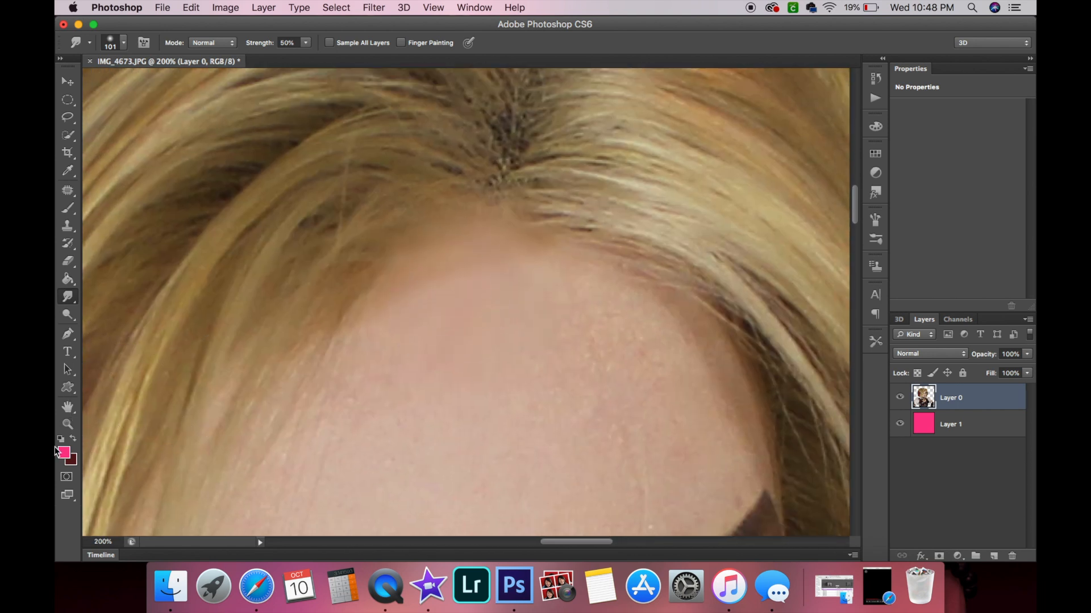
pyautogui.click(67, 430)
pyautogui.keyDown('alt'); pyautogui.click(320, 343); pyautogui.keyUp('alt')
pyautogui.keyDown('alt'); pyautogui.click(320, 343); pyautogui.keyUp('alt')
pyautogui.keyDown('alt'); pyautogui.click(320, 343); pyautogui.keyUp('alt')
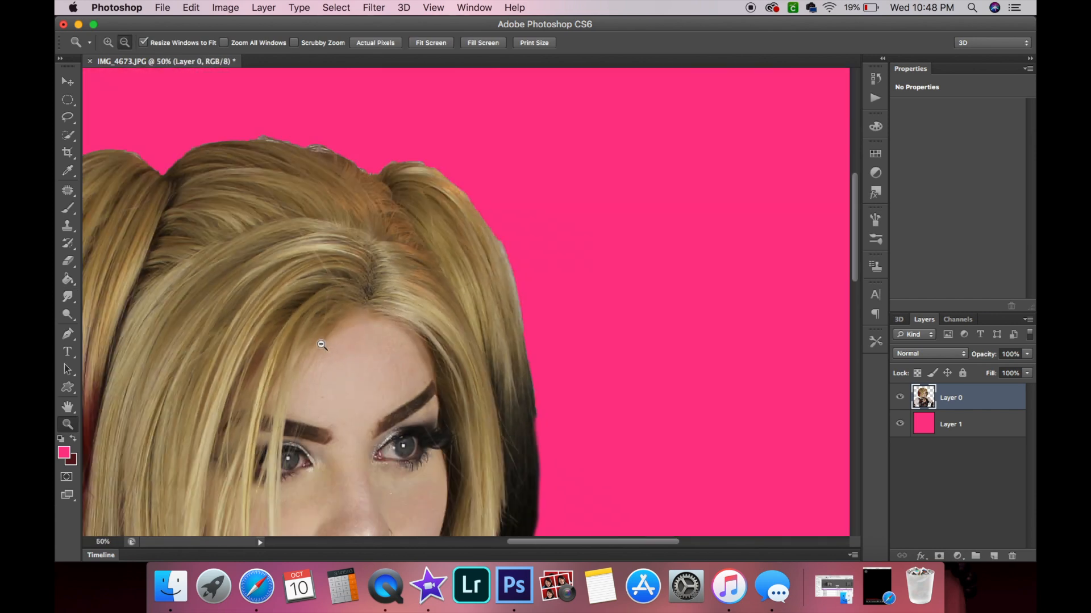
pyautogui.keyDown('alt'); pyautogui.click(319, 343); pyautogui.keyUp('alt')
pyautogui.keyDown('alt'); pyautogui.click(328, 396); pyautogui.keyUp('alt')
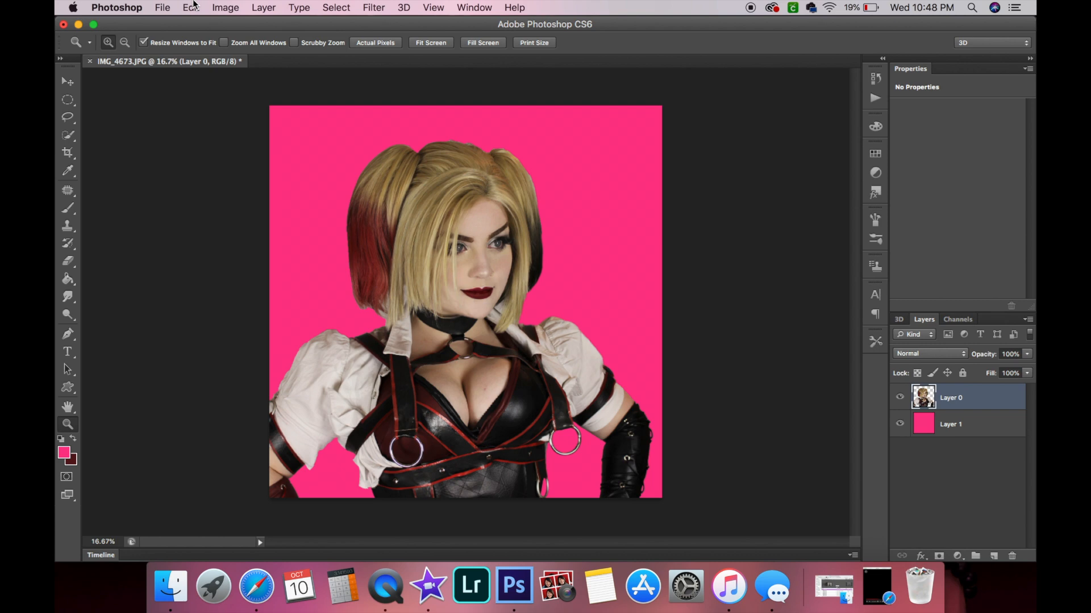
pyautogui.click(195, 8)
pyautogui.click(196, 50)
pyautogui.click(193, 8)
pyautogui.click(201, 51)
pyautogui.click(191, 7)
pyautogui.click(201, 50)
pyautogui.click(192, 7)
pyautogui.click(204, 50)
pyautogui.click(191, 7)
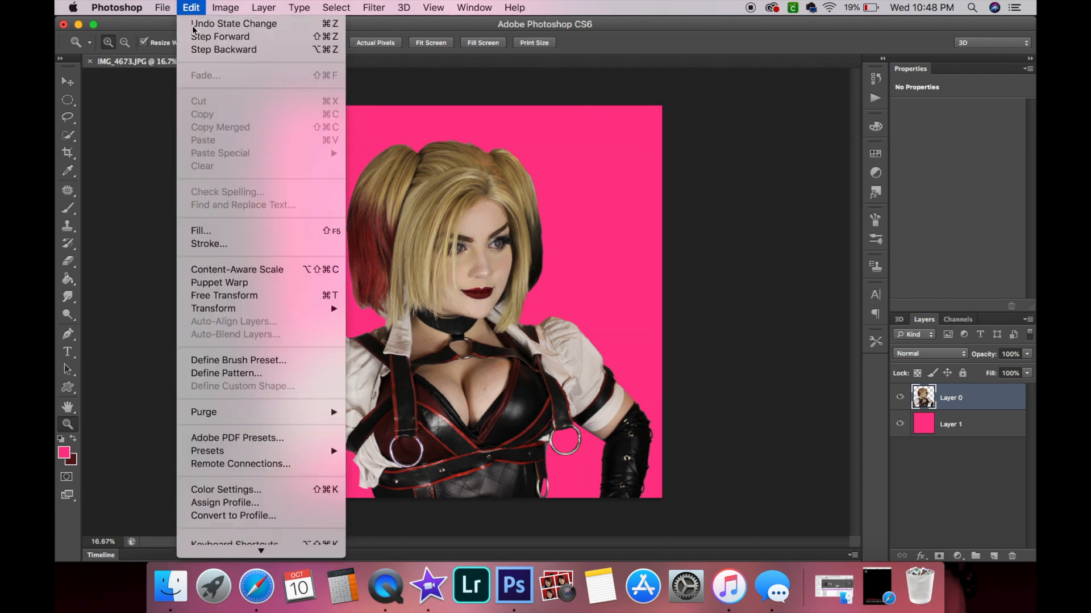
pyautogui.click(200, 53)
pyautogui.click(191, 8)
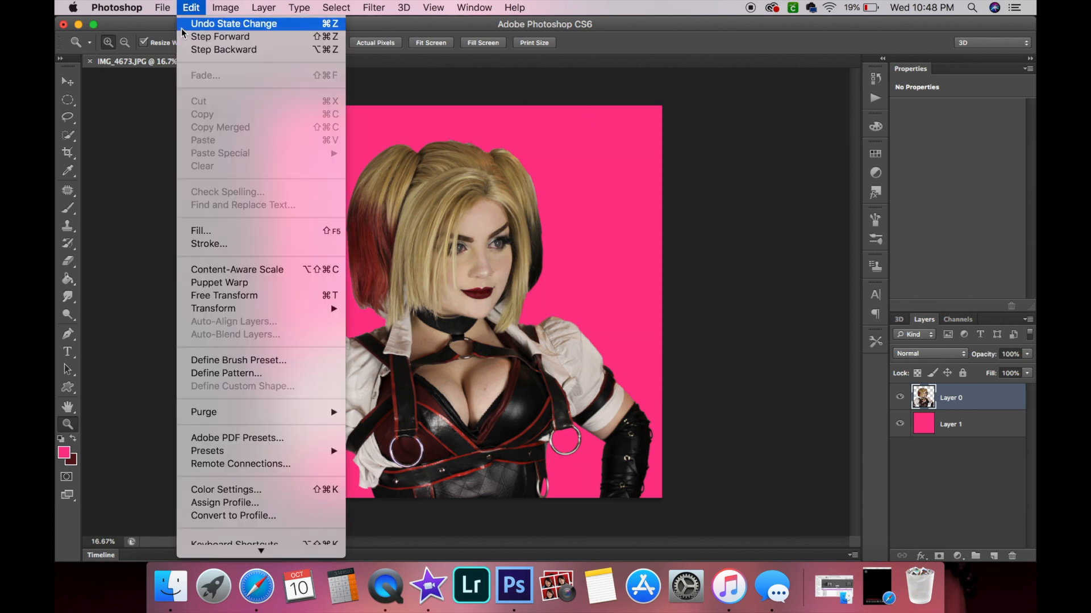
pyautogui.click(203, 50)
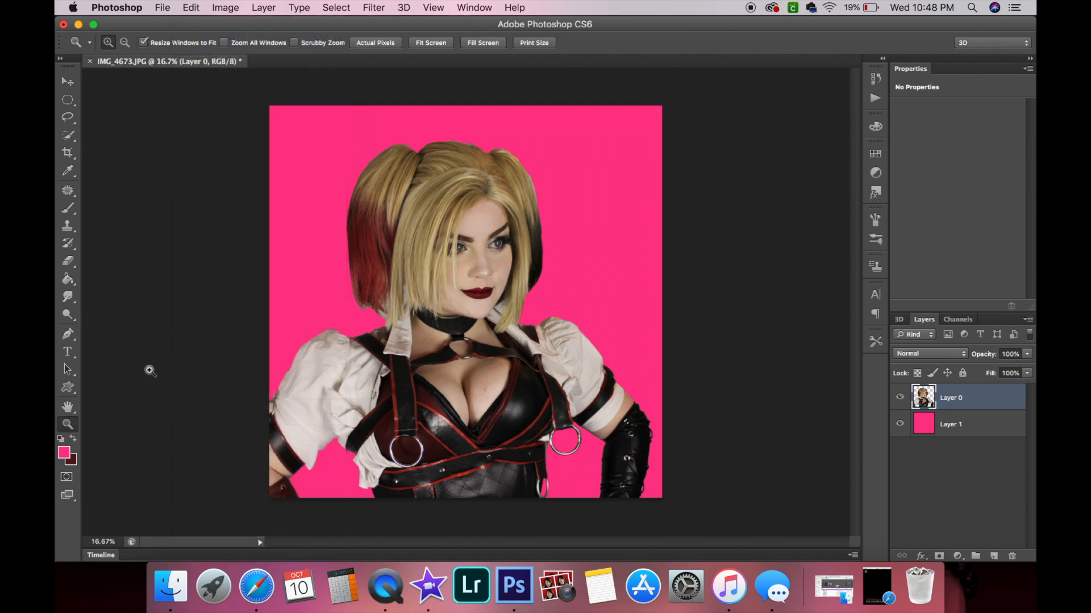
# Patch areas of the forehead near the hairline with the Patch tool and deselect.
pyautogui.moveTo(493, 202); pyautogui.dragTo(493, 202)
pyautogui.click(68, 190)
pyautogui.moveTo(372, 261); pyautogui.dragTo(280, 292)
pyautogui.moveTo(437, 238)
pyautogui.mouseDown()
pyautogui.moveTo(449, 219)
pyautogui.moveTo(401, 202)
pyautogui.moveTo(355, 208)
pyautogui.moveTo(283, 249)
pyautogui.moveTo(261, 283)
pyautogui.moveTo(289, 291)
pyautogui.mouseUp()
pyautogui.moveTo(324, 255); pyautogui.dragTo(348, 338)
pyautogui.hotkey('ctrl', 'd')
pyautogui.moveTo(293, 306)
pyautogui.mouseDown()
pyautogui.moveTo(392, 294)
pyautogui.moveTo(430, 253)
pyautogui.moveTo(371, 224)
pyautogui.moveTo(289, 253)
pyautogui.moveTo(259, 278)
pyautogui.moveTo(292, 317)
pyautogui.moveTo(339, 301)
pyautogui.mouseUp()
pyautogui.moveTo(356, 278)
pyautogui.mouseDown()
pyautogui.moveTo(350, 351)
pyautogui.moveTo(331, 389)
pyautogui.mouseUp()
pyautogui.hotkey('ctrl', 'd')
# Zoom into the forehead, patch another spot with the Patch tool, and deselect.
pyautogui.scroll(2, 454, 375)
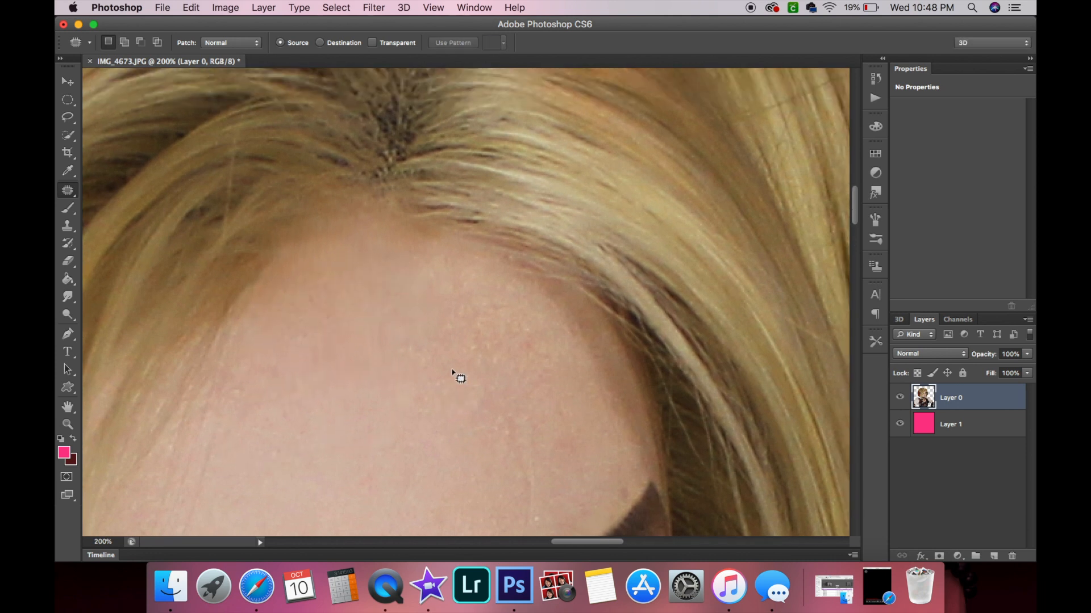
pyautogui.moveTo(272, 316)
pyautogui.mouseDown()
pyautogui.moveTo(404, 270)
pyautogui.moveTo(410, 247)
pyautogui.moveTo(335, 232)
pyautogui.moveTo(283, 268)
pyautogui.moveTo(274, 315)
pyautogui.mouseUp()
pyautogui.moveTo(346, 292); pyautogui.dragTo(316, 441)
pyautogui.press('super+d')
pyautogui.scroll(-5, 428, 409)
pyautogui.hscroll(10, 428, 409)
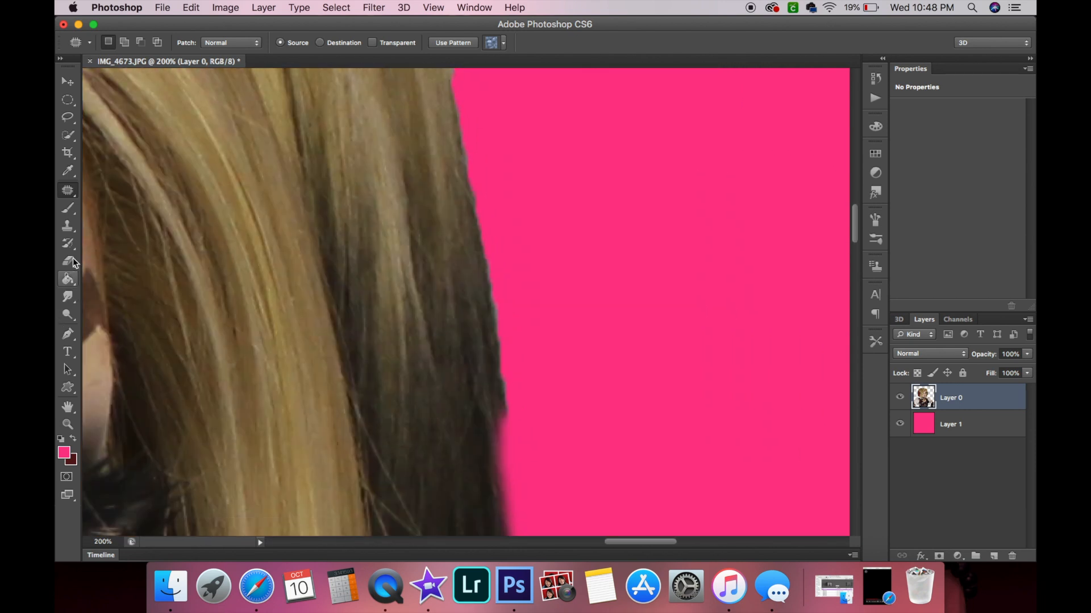
# Deselect, then erase the rough fringe along the hair's right edge with the 30 px Eraser.
pyautogui.click(72, 262)
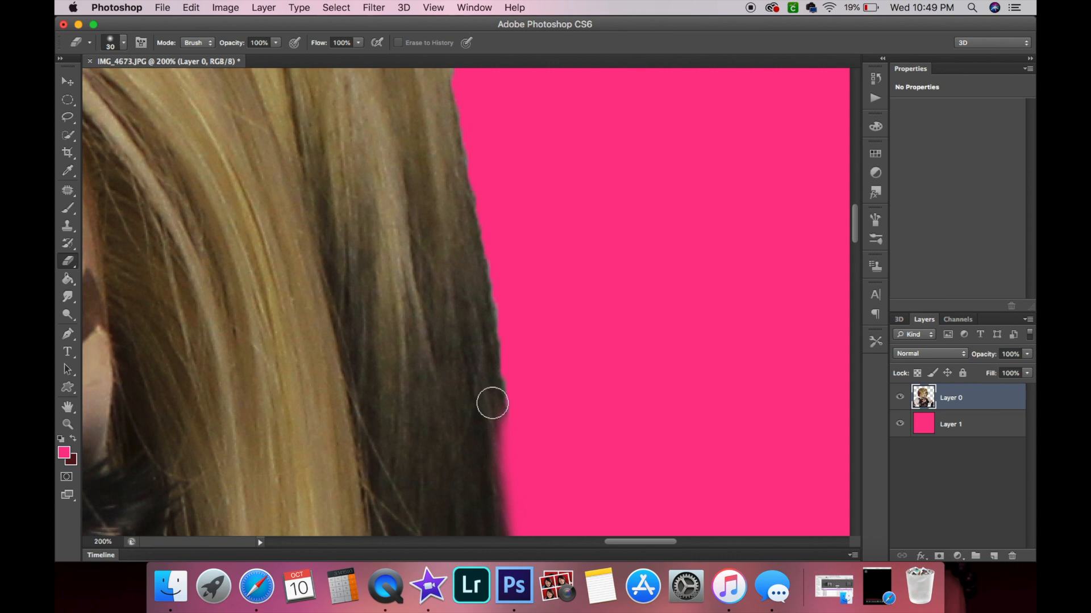
pyautogui.scroll(-5, 530, 383)
pyautogui.scroll(4, 530, 383)
pyautogui.hscroll(-4, 530, 383)
pyautogui.scroll(5, 530, 384)
pyautogui.hscroll(-8, 530, 383)
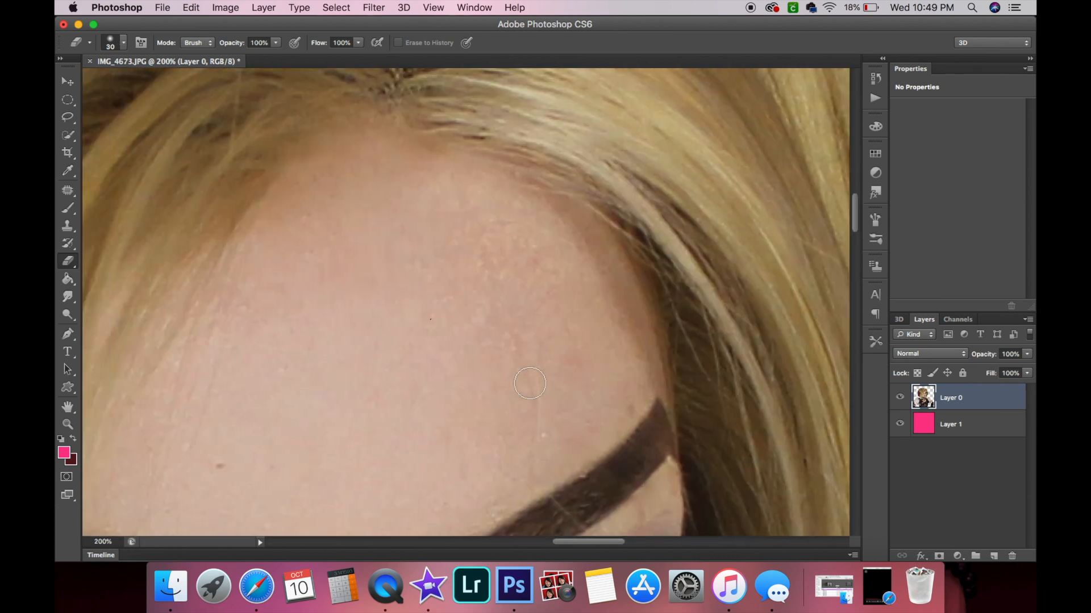
pyautogui.click(336, 7)
pyautogui.click(352, 34)
pyautogui.hscroll(3, 524, 284)
pyautogui.hscroll(6, 523, 284)
pyautogui.scroll(-1, 398, 341)
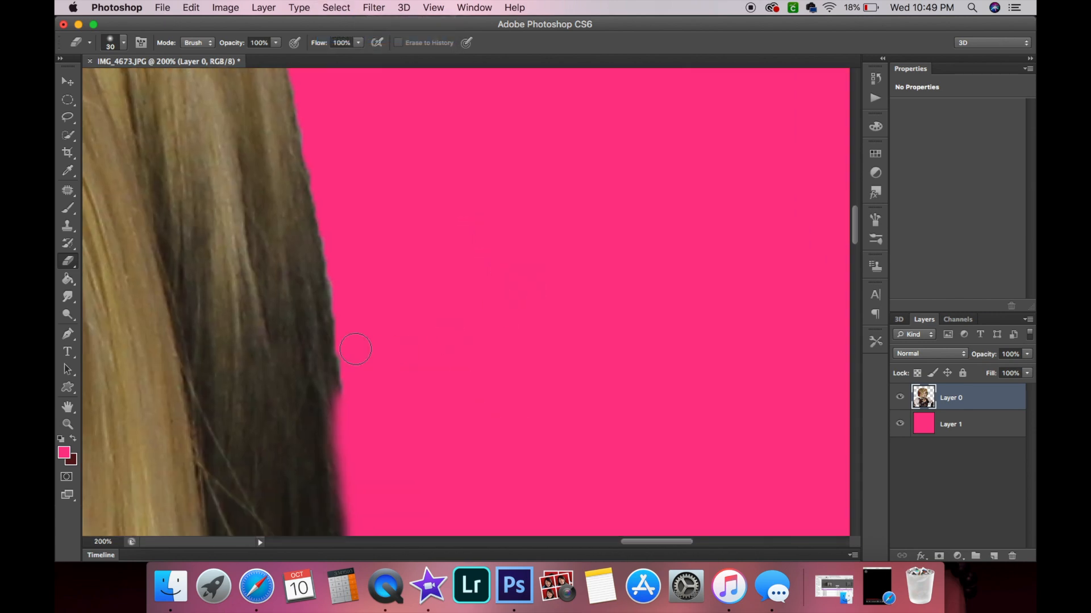
pyautogui.moveTo(352, 390); pyautogui.dragTo(357, 415)
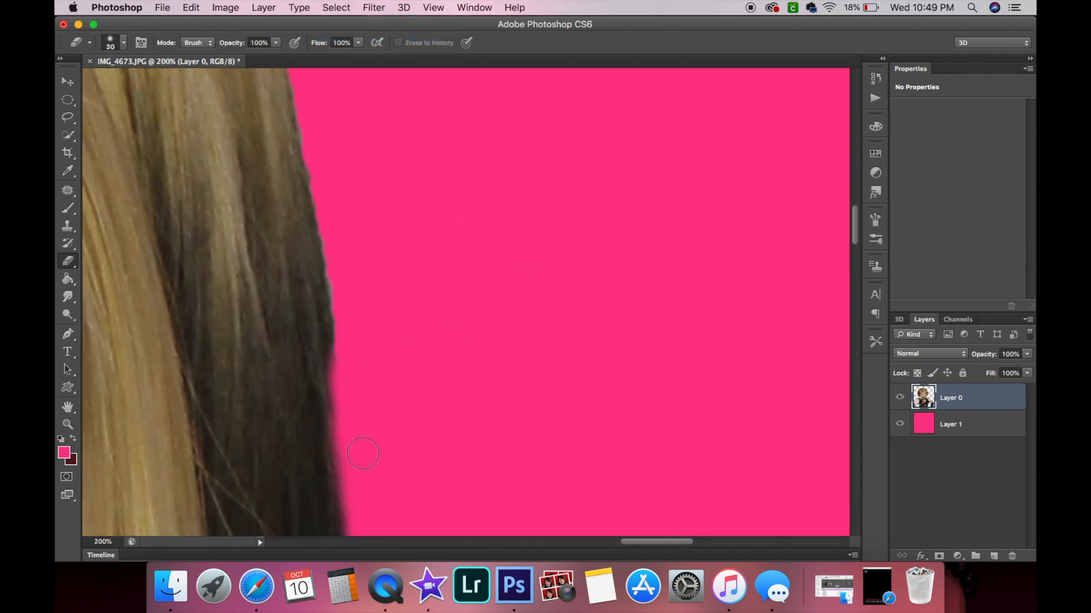
# Continue erasing along the hair's right edge higher up to smooth its outline against the pink background.
pyautogui.hscroll(-3, 363, 453)
pyautogui.scroll(1, 362, 454)
pyautogui.moveTo(446, 426); pyautogui.dragTo(444, 379)
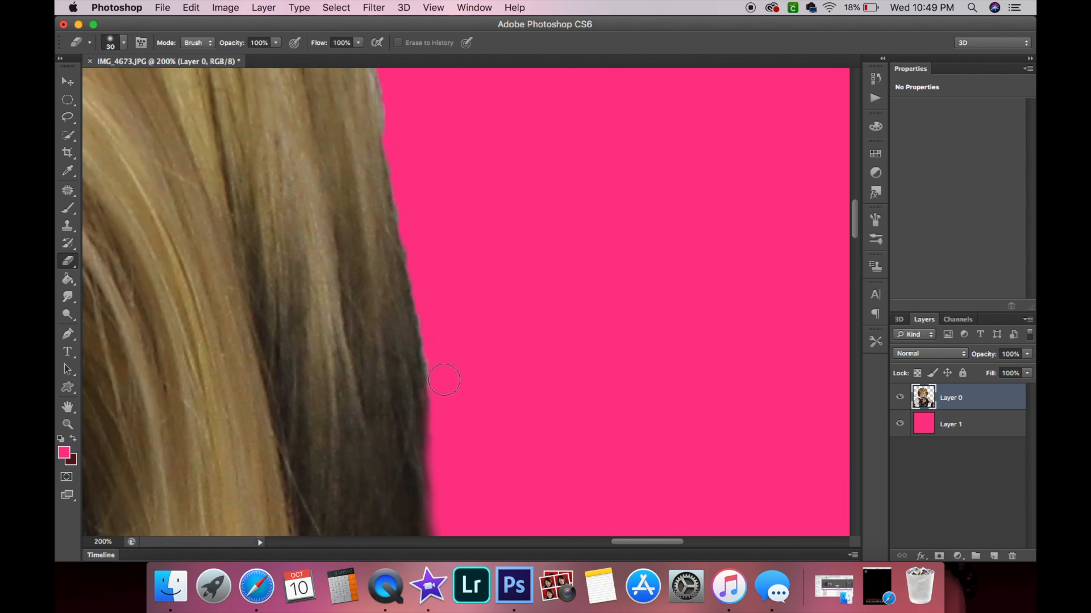
pyautogui.moveTo(438, 336); pyautogui.dragTo(433, 436)
pyautogui.scroll(4, 445, 470)
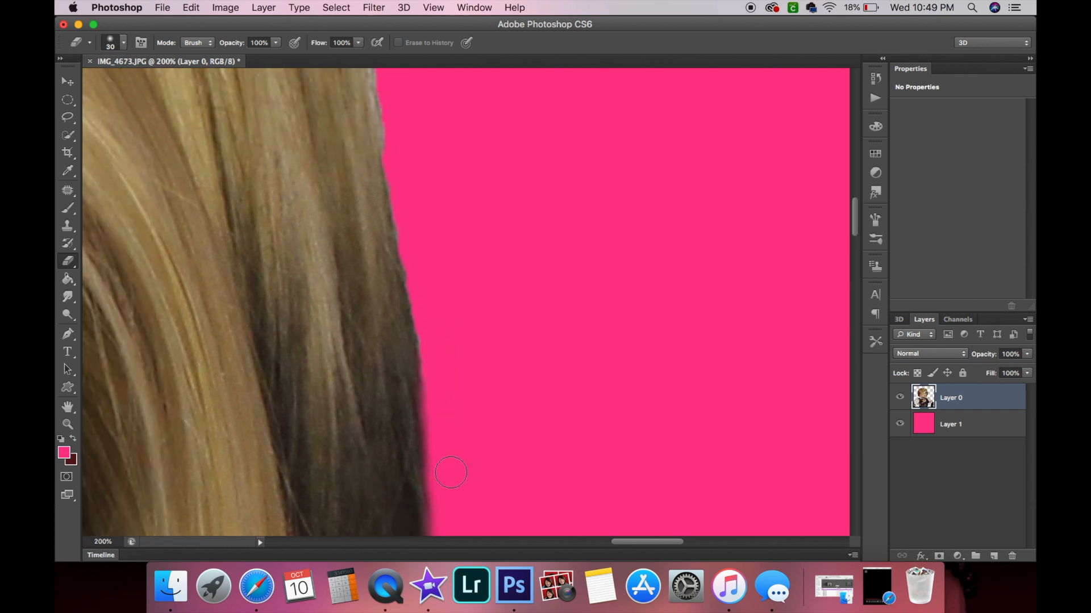
pyautogui.hscroll(-1, 445, 470)
pyautogui.moveTo(439, 180); pyautogui.dragTo(442, 224)
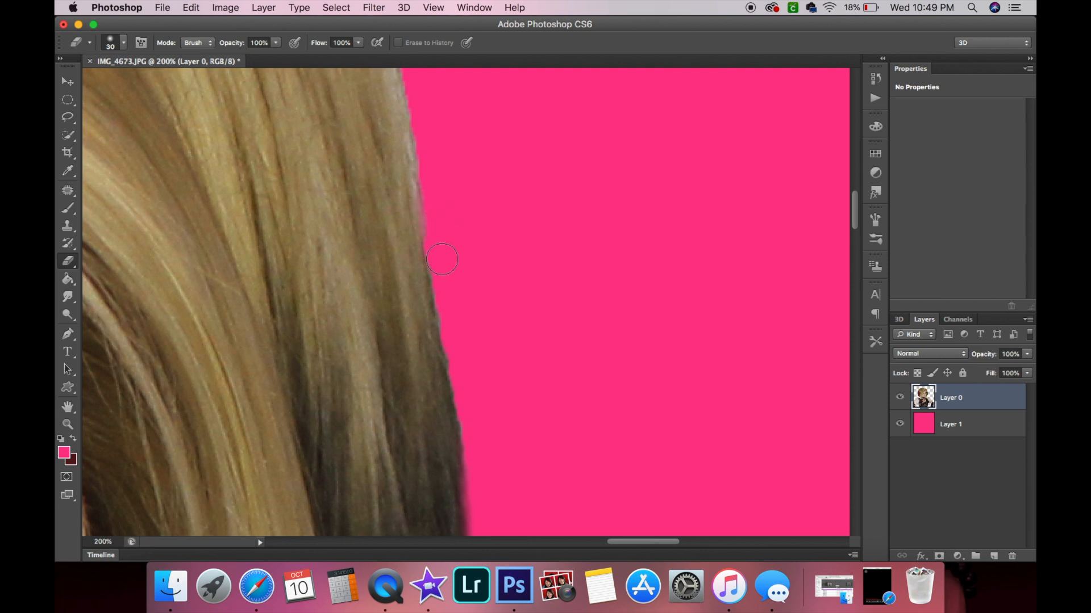
pyautogui.moveTo(460, 362); pyautogui.dragTo(477, 447)
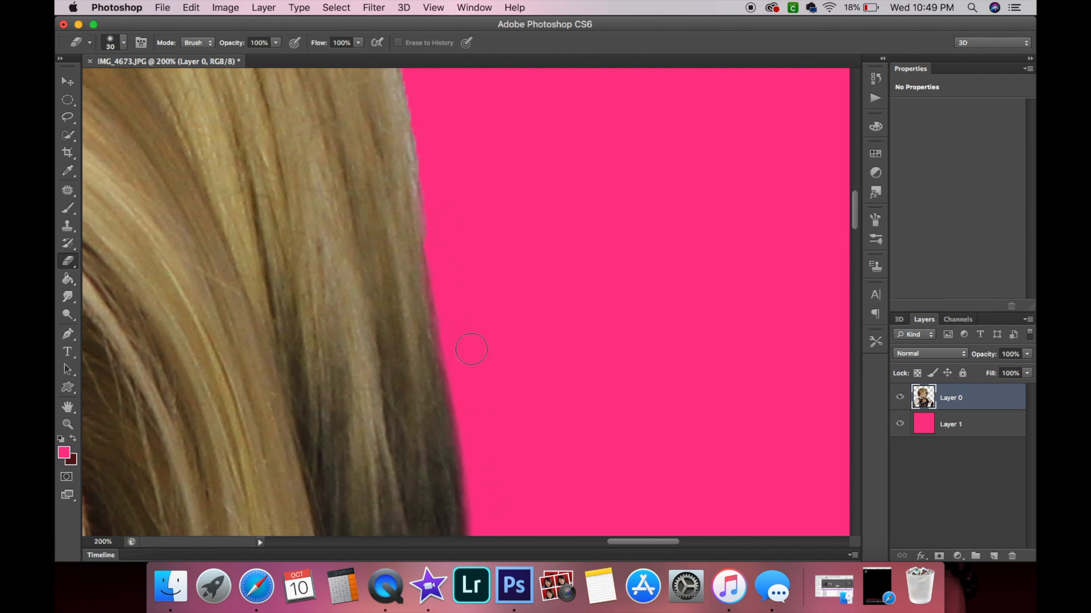
pyautogui.scroll(3, 471, 349)
pyautogui.hscroll(-1, 471, 348)
pyautogui.moveTo(445, 172)
pyautogui.mouseDown()
pyautogui.moveTo(439, 230)
pyautogui.moveTo(461, 367)
pyautogui.mouseUp()
pyautogui.scroll(-3, 495, 513)
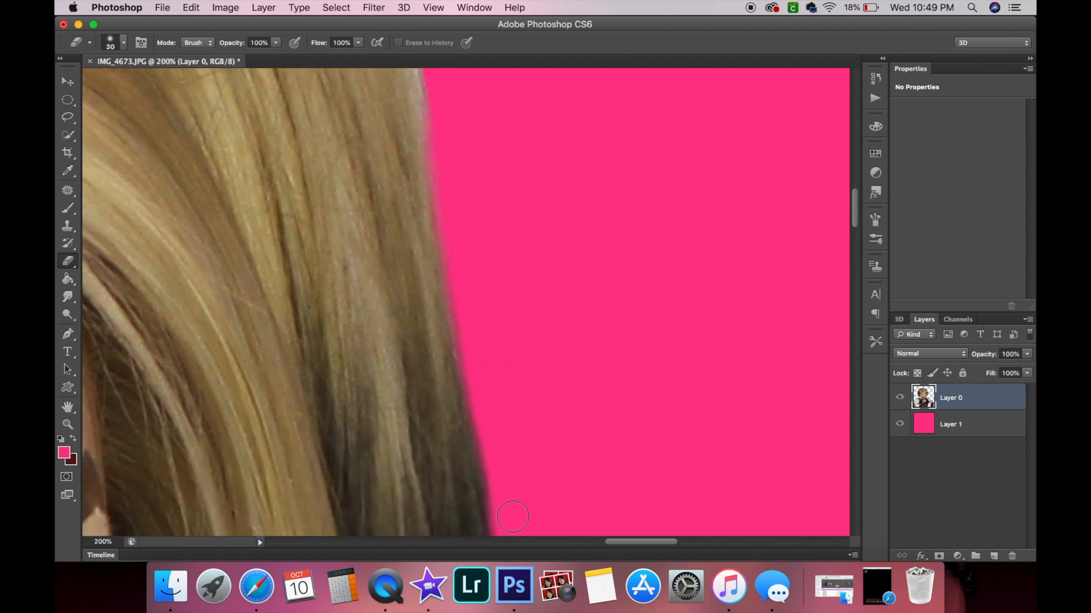
pyautogui.scroll(10, 510, 512)
pyautogui.hscroll(-1, 512, 514)
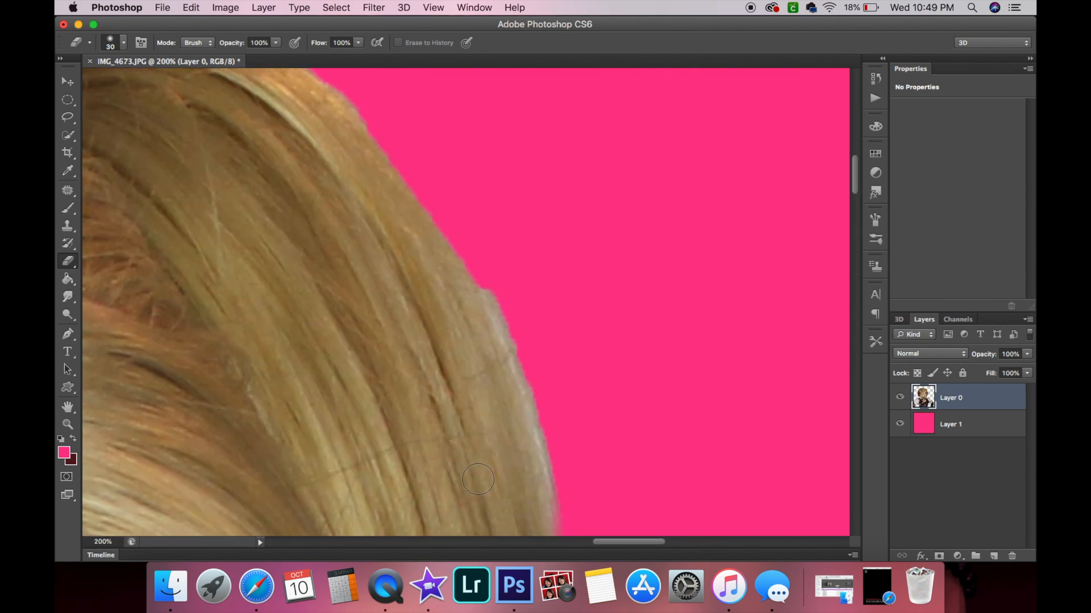
pyautogui.click(428, 586)
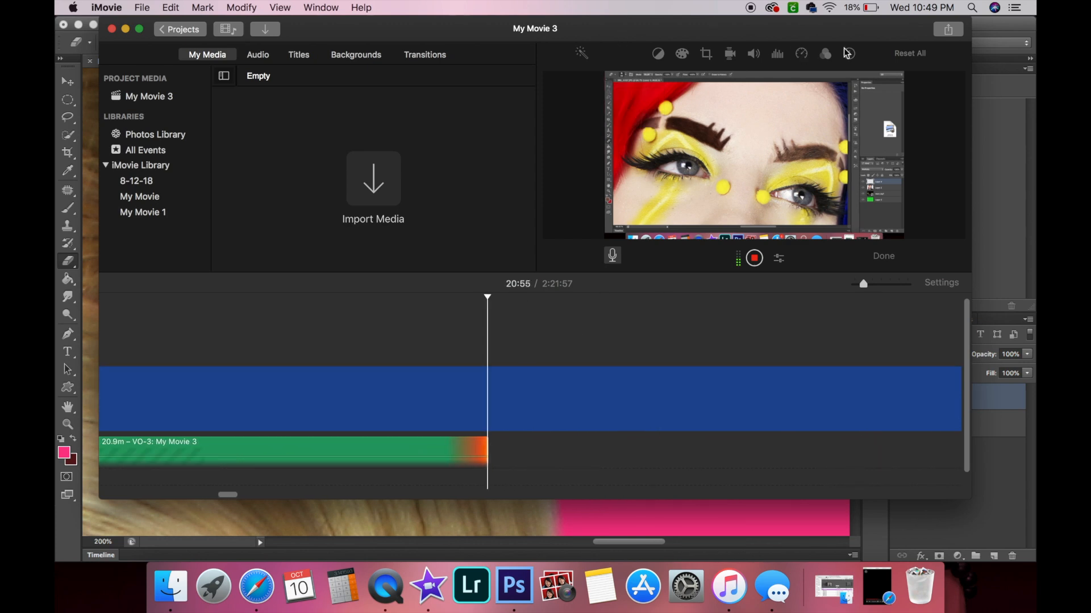
pyautogui.click(998, 28)
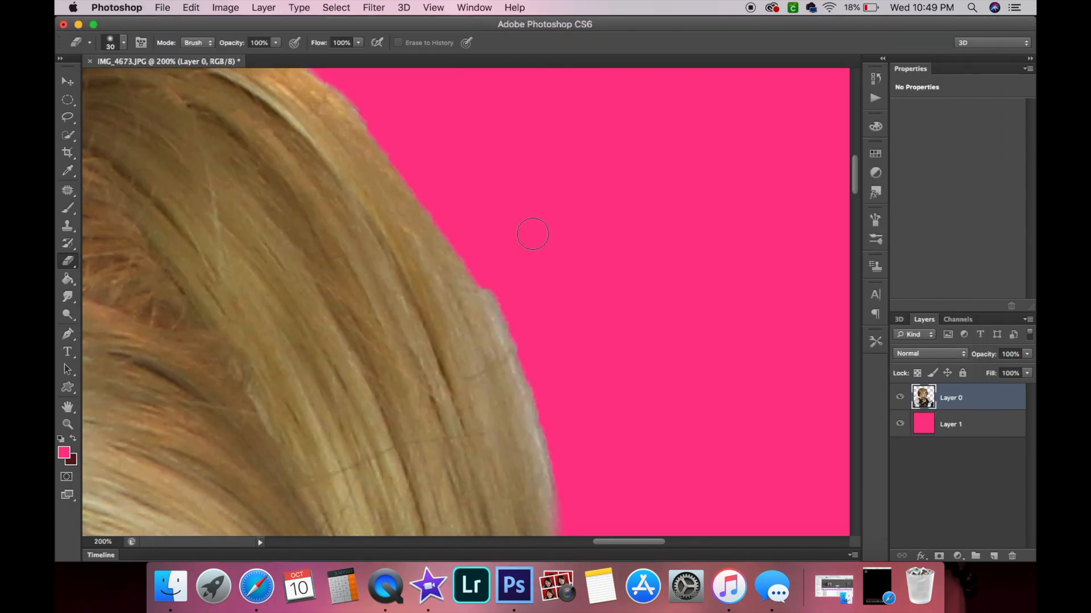
# Erase stray edges along the upper-right curve of the hair and the crown's outline.
pyautogui.moveTo(497, 295)
pyautogui.mouseDown()
pyautogui.moveTo(511, 347)
pyautogui.moveTo(493, 304)
pyautogui.moveTo(499, 288)
pyautogui.mouseUp()
pyautogui.moveTo(534, 361)
pyautogui.mouseDown()
pyautogui.moveTo(530, 407)
pyautogui.moveTo(505, 337)
pyautogui.moveTo(504, 358)
pyautogui.moveTo(565, 450)
pyautogui.moveTo(526, 398)
pyautogui.moveTo(556, 512)
pyautogui.mouseUp()
pyautogui.scroll(-3, 568, 455)
pyautogui.scroll(-2, 573, 444)
pyautogui.moveTo(528, 264)
pyautogui.mouseDown()
pyautogui.moveTo(548, 369)
pyautogui.moveTo(537, 381)
pyautogui.mouseUp()
pyautogui.scroll(5, 564, 316)
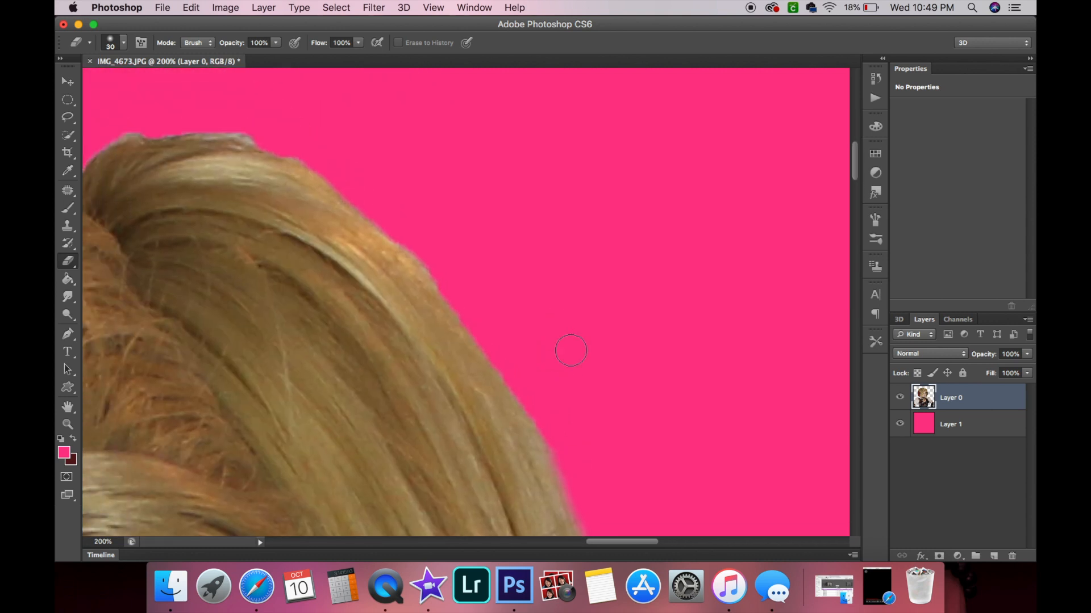
pyautogui.moveTo(572, 470)
pyautogui.mouseDown()
pyautogui.moveTo(501, 379)
pyautogui.moveTo(479, 322)
pyautogui.mouseUp()
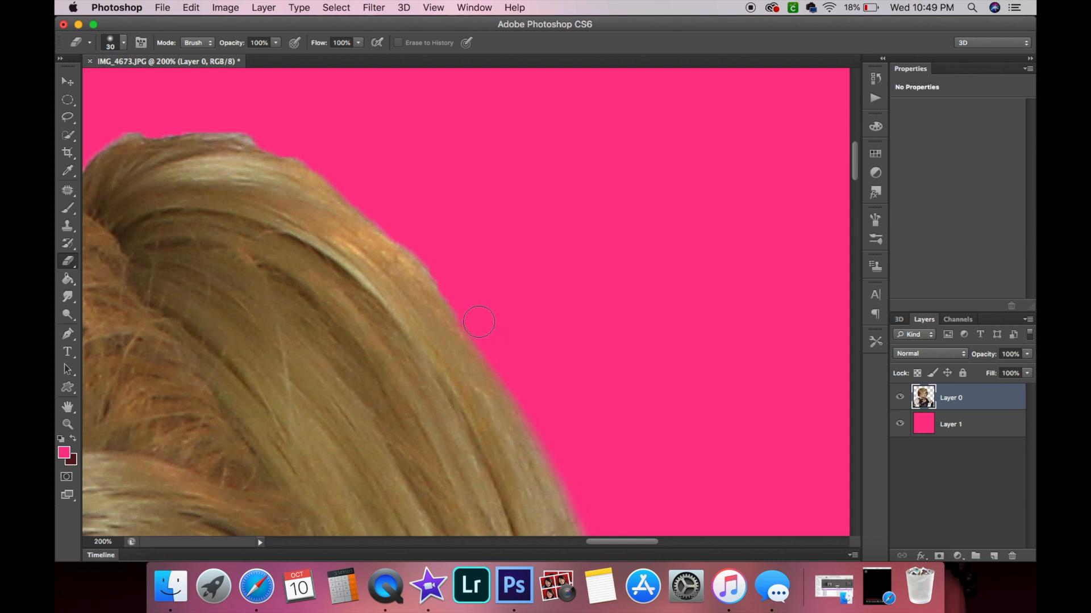
pyautogui.scroll(3, 588, 492)
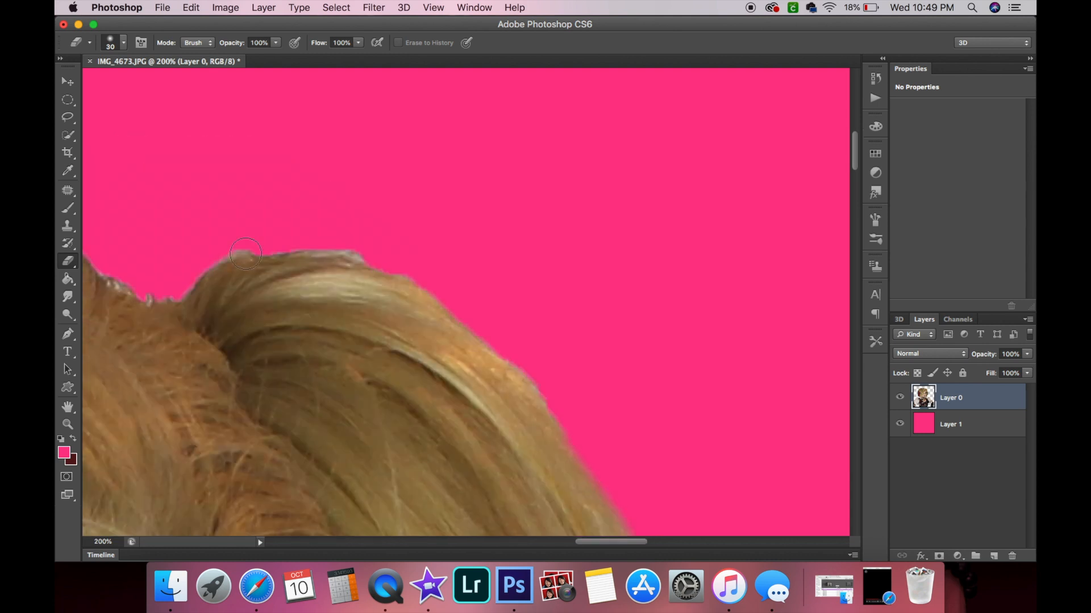
pyautogui.moveTo(217, 253)
pyautogui.mouseDown()
pyautogui.moveTo(344, 247)
pyautogui.moveTo(436, 278)
pyautogui.moveTo(572, 413)
pyautogui.moveTo(439, 284)
pyautogui.moveTo(330, 249)
pyautogui.mouseUp()
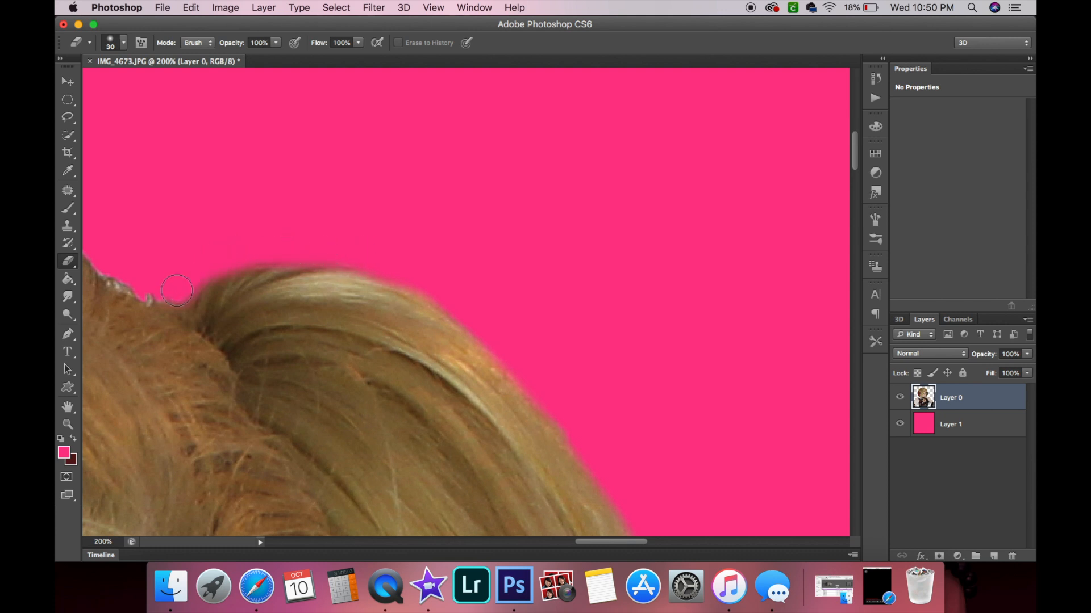
# Erase a band along the top of the hair, cutting below the loose strand on the crown.
pyautogui.hscroll(-10, 177, 290)
pyautogui.scroll(3, 170, 293)
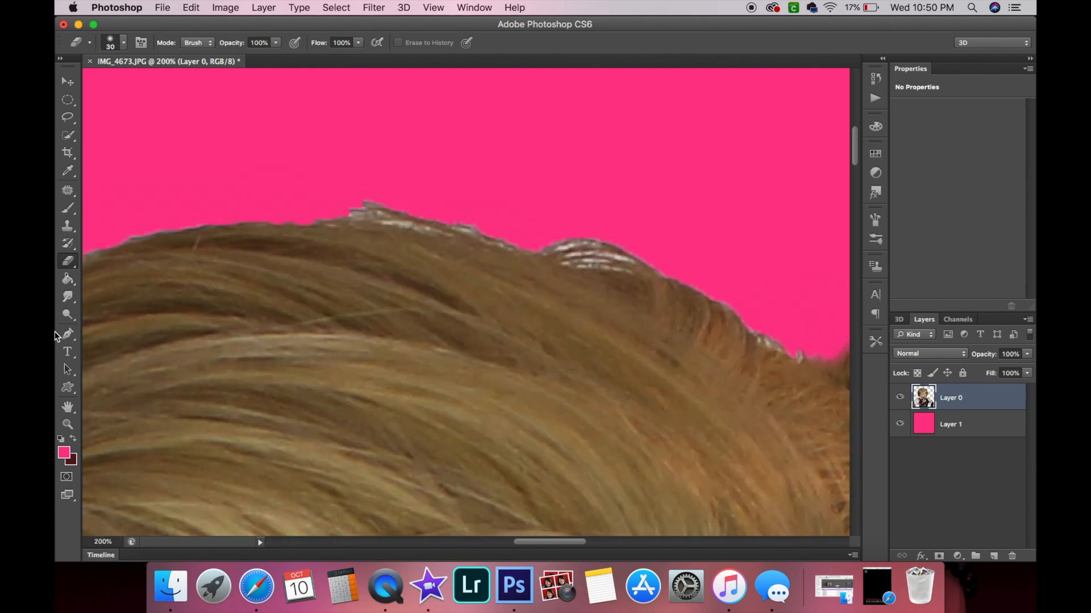
pyautogui.click(67, 424)
pyautogui.keyDown('alt'); pyautogui.click(532, 318); pyautogui.keyUp('alt')
pyautogui.keyDown('alt'); pyautogui.click(531, 318); pyautogui.keyUp('alt')
pyautogui.click(527, 317)
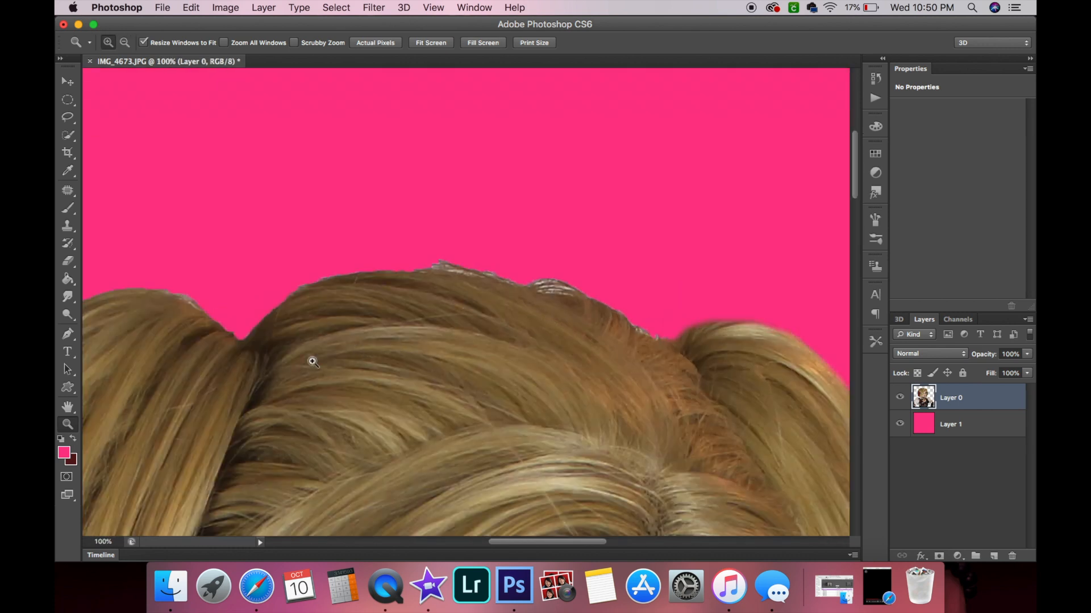
pyautogui.hscroll(5, 586, 304)
pyautogui.scroll(1, 587, 305)
pyautogui.click(69, 262)
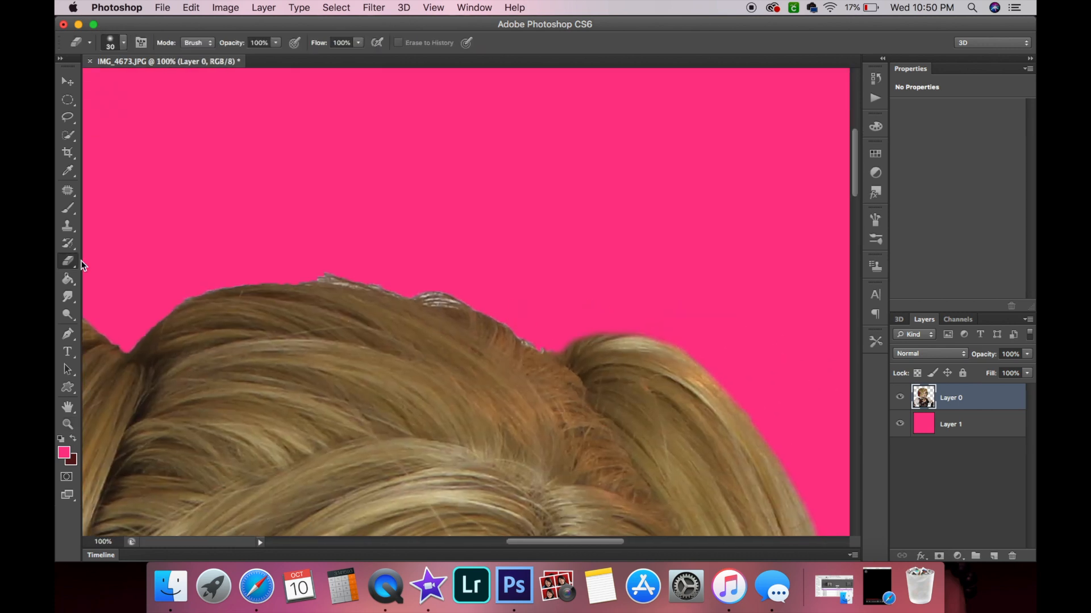
pyautogui.moveTo(511, 325); pyautogui.dragTo(414, 312)
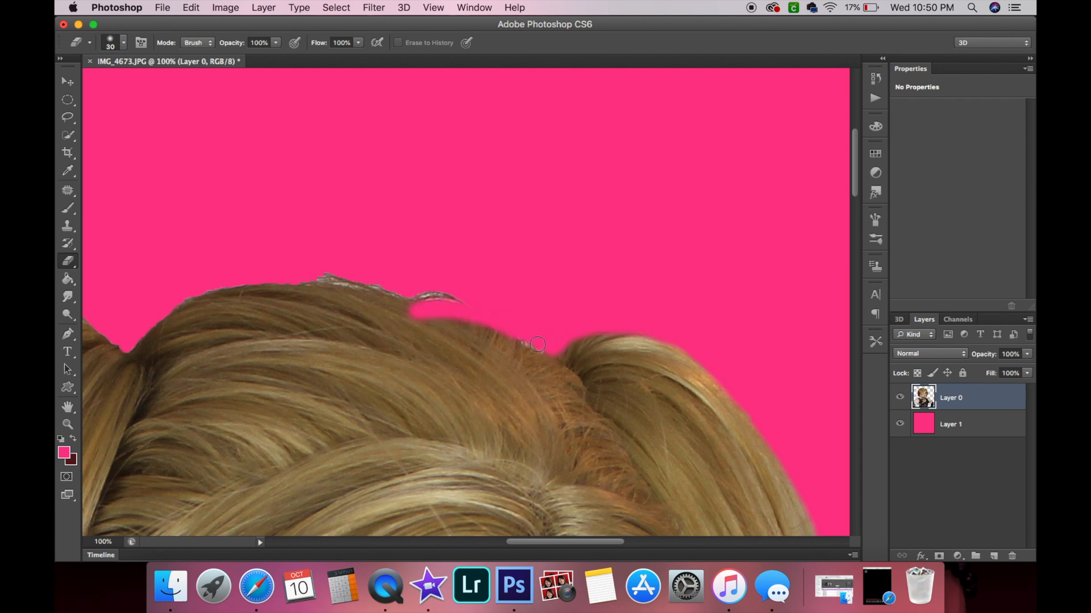
pyautogui.moveTo(535, 343); pyautogui.dragTo(423, 318)
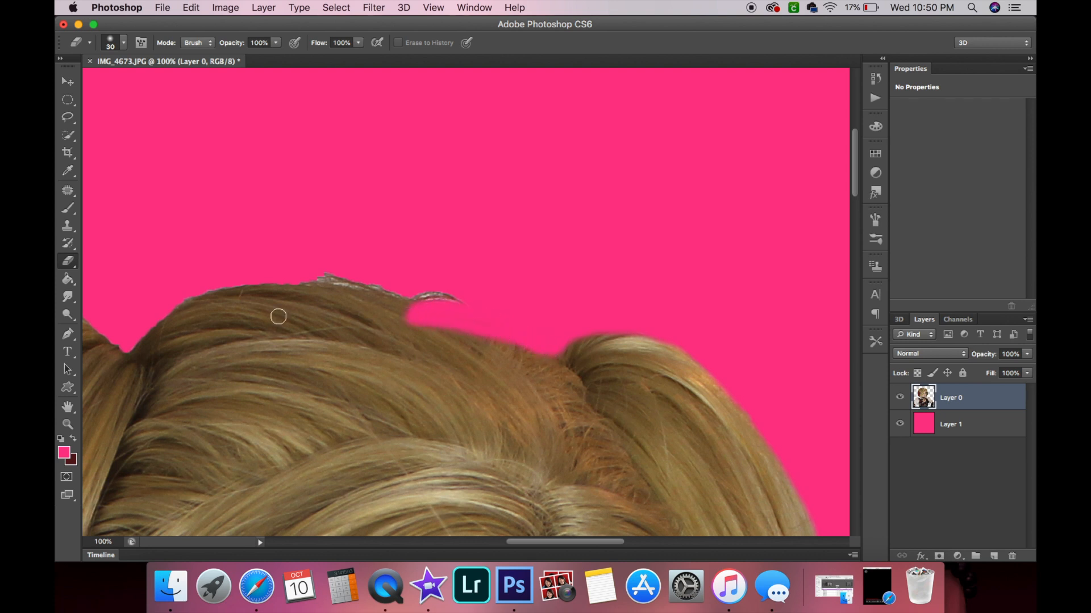
pyautogui.moveTo(132, 341)
pyautogui.mouseDown()
pyautogui.moveTo(220, 317)
pyautogui.moveTo(408, 326)
pyautogui.mouseUp()
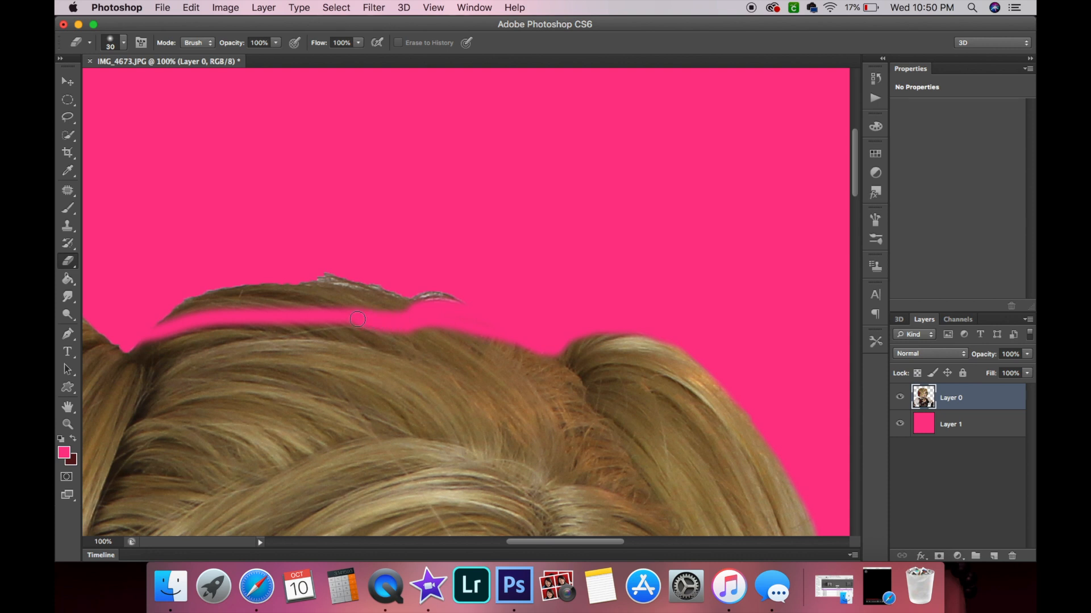
pyautogui.moveTo(141, 339); pyautogui.dragTo(239, 324)
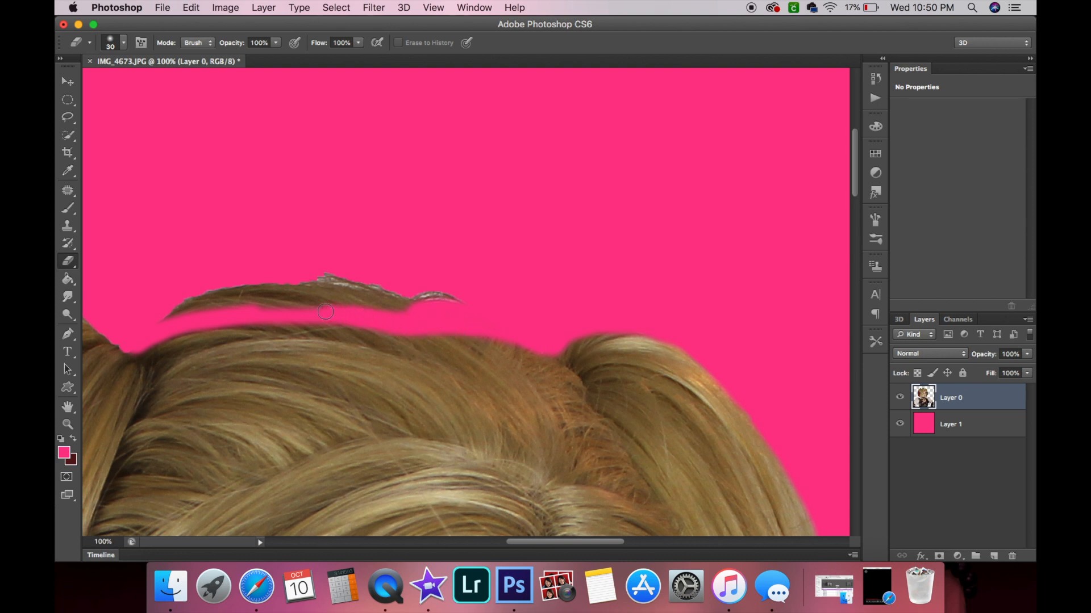
# Erase the detached hair strand floating above the crown.
pyautogui.hscroll(-5, 259, 301)
pyautogui.scroll(-2, 259, 302)
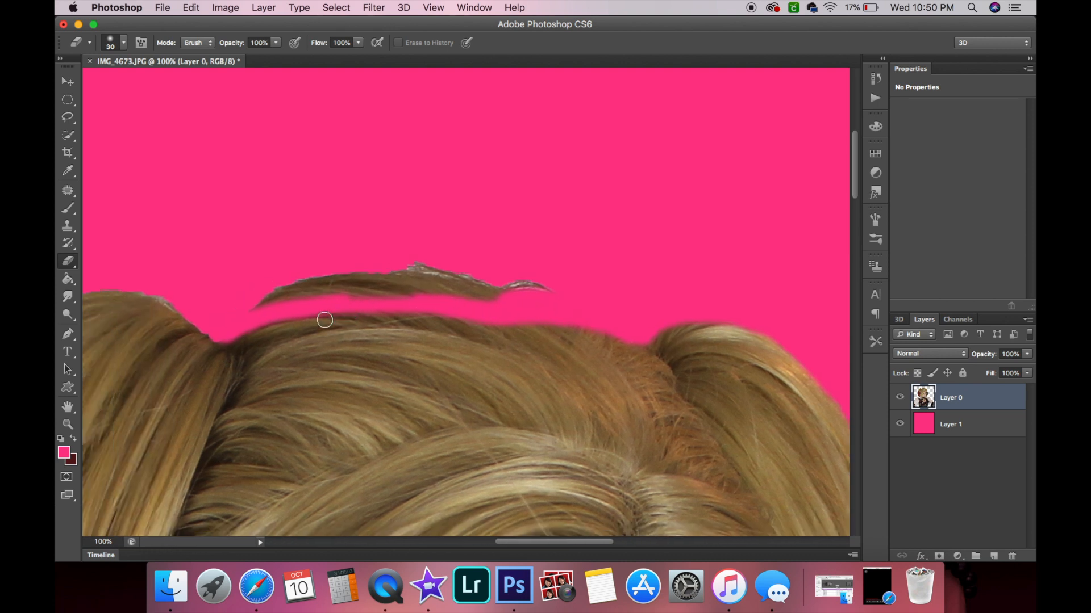
pyautogui.moveTo(626, 252); pyautogui.dragTo(594, 239)
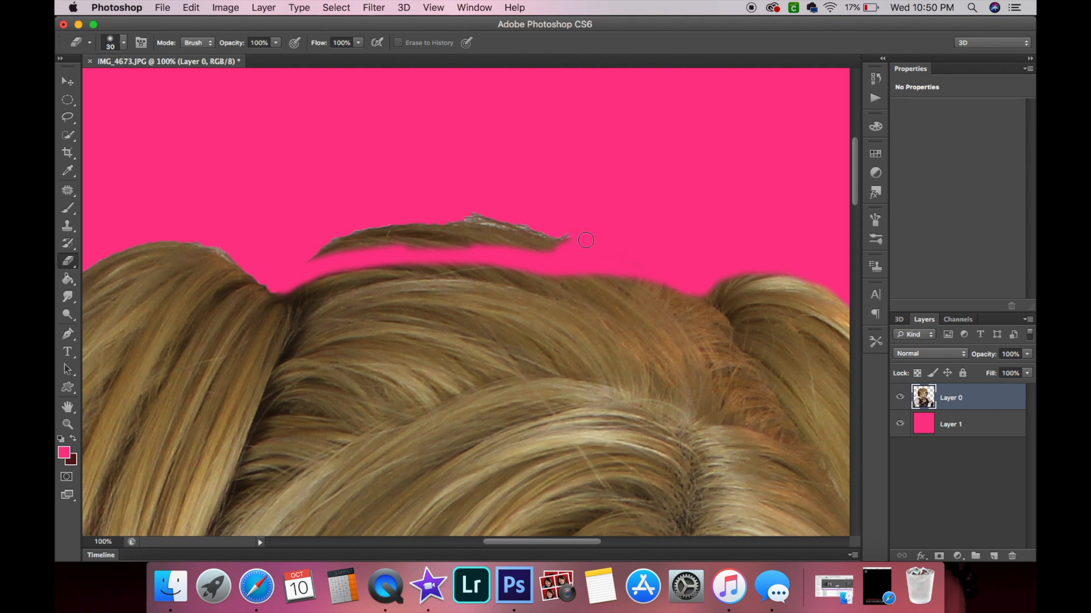
pyautogui.moveTo(565, 247)
pyautogui.mouseDown()
pyautogui.moveTo(501, 224)
pyautogui.moveTo(513, 228)
pyautogui.moveTo(490, 234)
pyautogui.moveTo(486, 225)
pyautogui.moveTo(507, 219)
pyautogui.moveTo(485, 224)
pyautogui.moveTo(482, 237)
pyautogui.moveTo(510, 238)
pyautogui.moveTo(436, 244)
pyautogui.moveTo(480, 248)
pyautogui.moveTo(491, 245)
pyautogui.moveTo(404, 250)
pyautogui.moveTo(471, 242)
pyautogui.moveTo(443, 240)
pyautogui.moveTo(431, 223)
pyautogui.moveTo(401, 244)
pyautogui.moveTo(299, 261)
pyautogui.moveTo(440, 226)
pyautogui.moveTo(399, 224)
pyautogui.mouseUp()
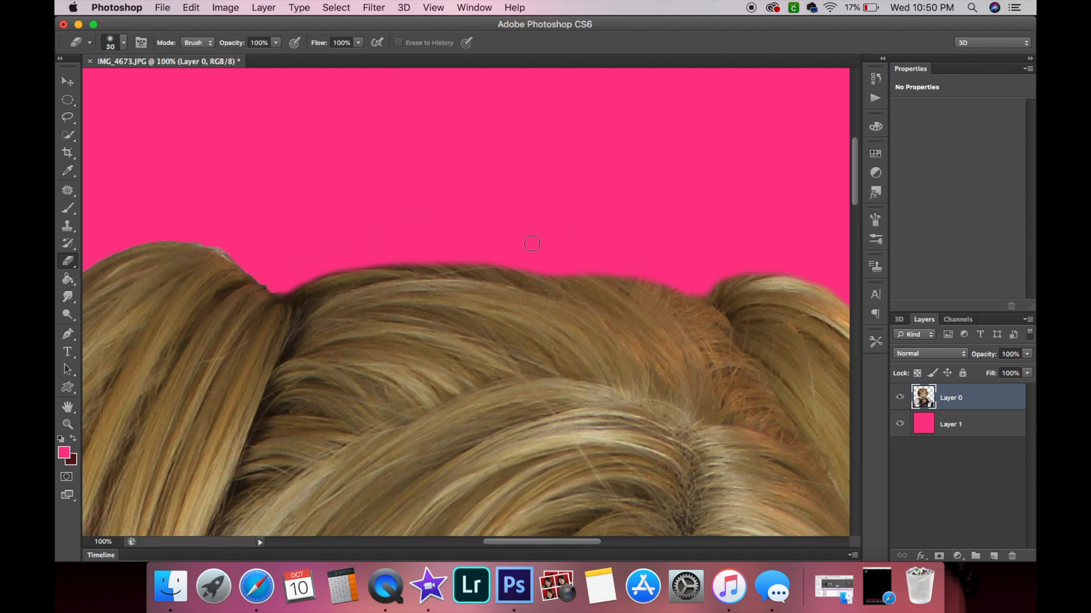
# Erase the bump on the hair's top outline further left to round the edge.
pyautogui.hscroll(-6, 459, 232)
pyautogui.hscroll(6, 460, 232)
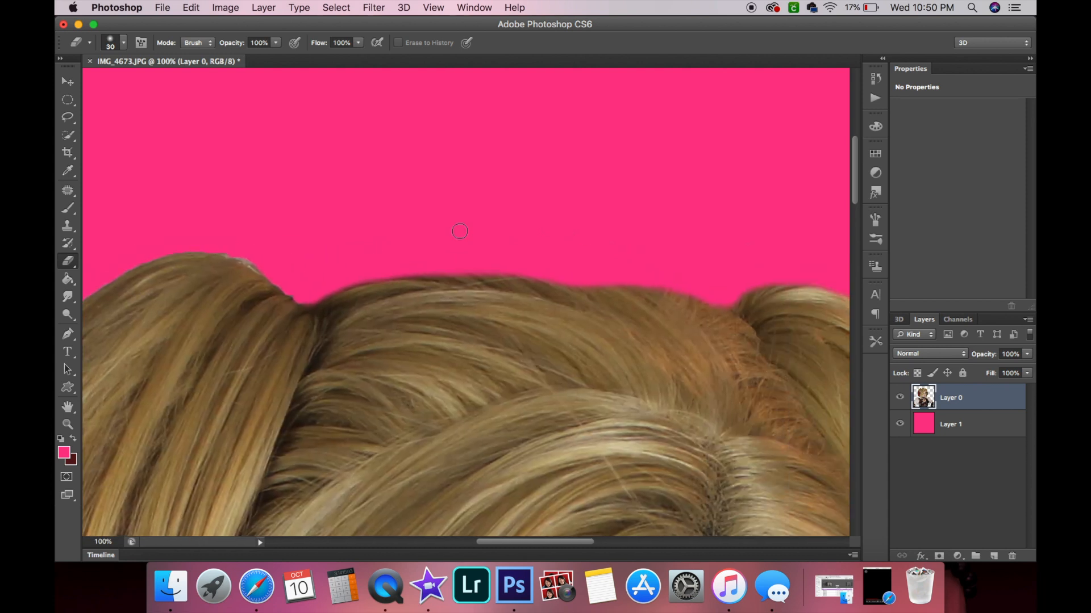
pyautogui.hscroll(-5, 466, 237)
pyautogui.scroll(-1, 466, 236)
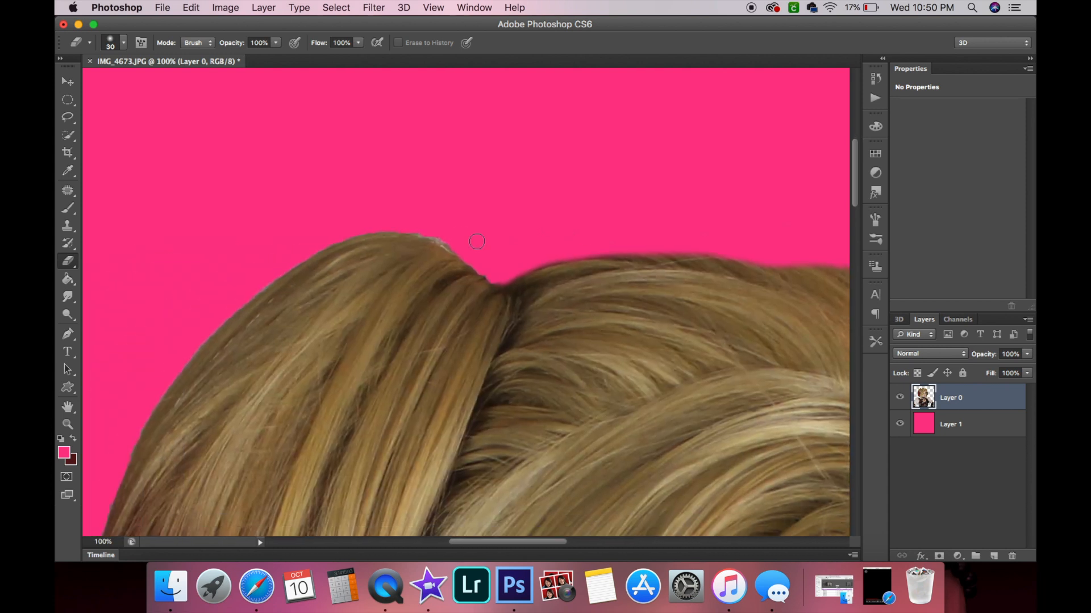
pyautogui.moveTo(525, 260); pyautogui.dragTo(468, 217)
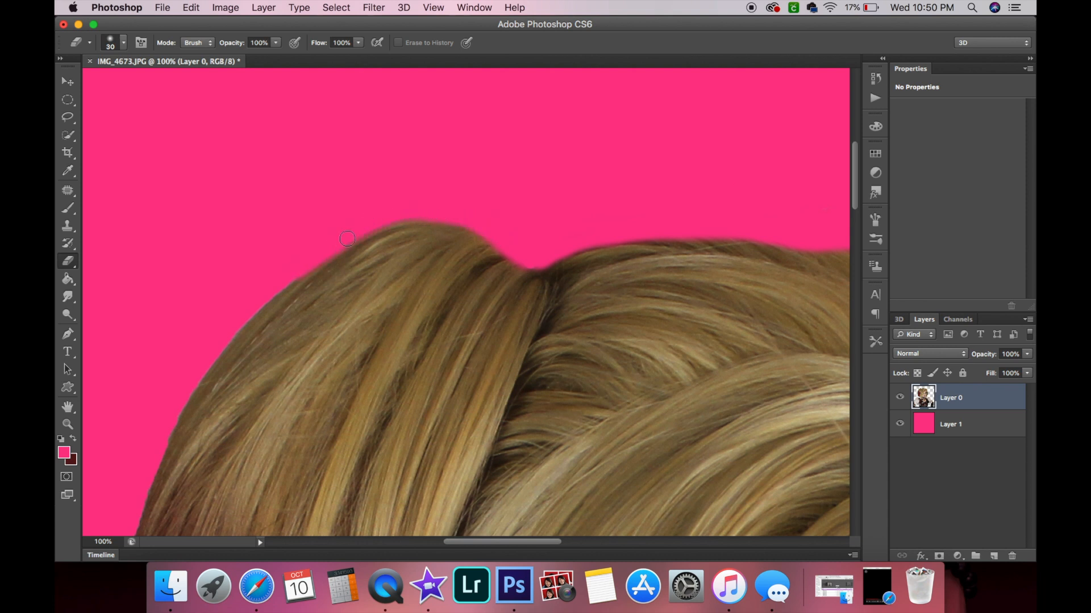
# Erase stray edges along the upper-left curve of the hair.
pyautogui.hscroll(-5, 338, 210)
pyautogui.scroll(-3, 338, 210)
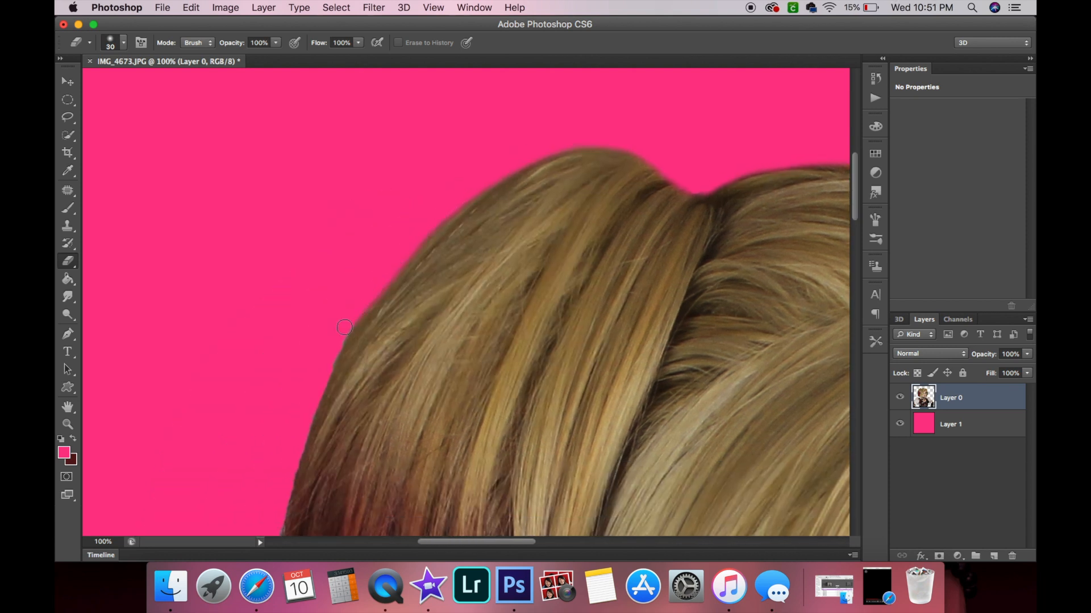
pyautogui.moveTo(347, 333); pyautogui.dragTo(295, 455)
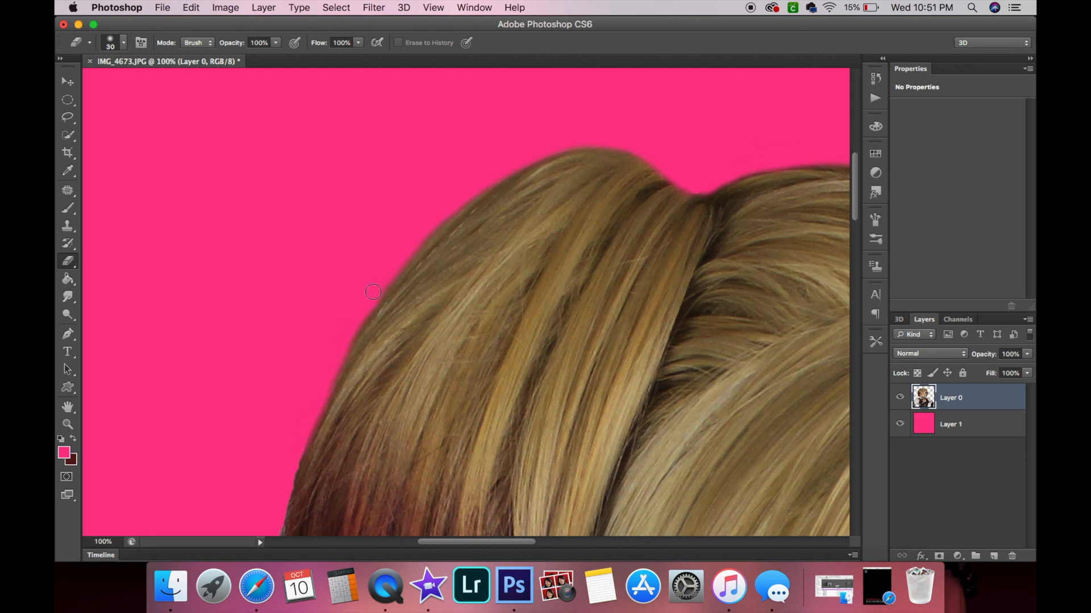
# Erase the fringe along the left outline of the red hair section.
pyautogui.scroll(-5, 390, 263)
pyautogui.hscroll(-3, 390, 262)
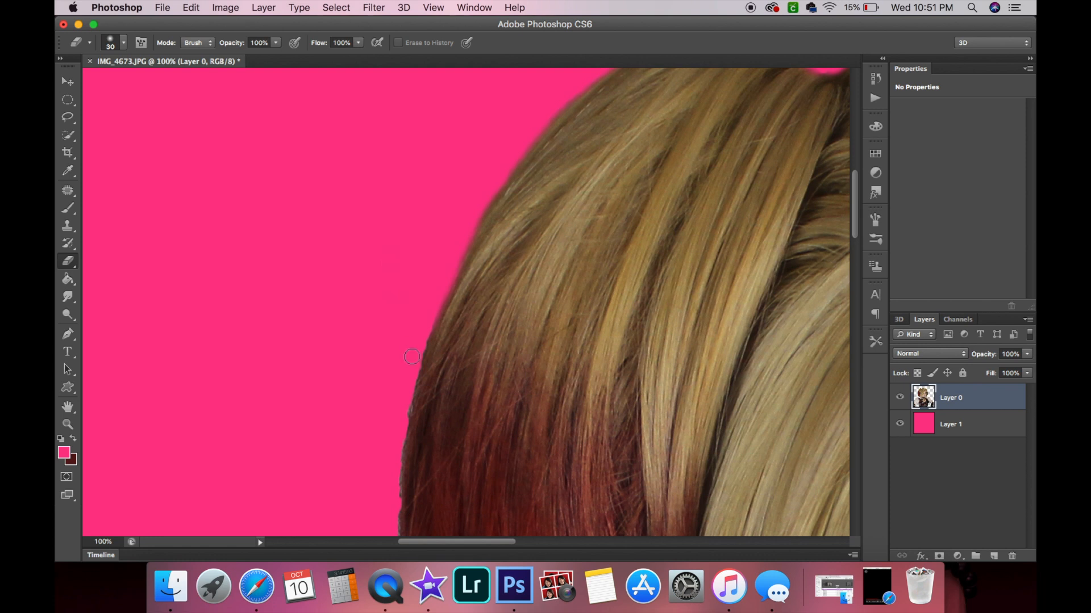
pyautogui.moveTo(426, 330)
pyautogui.mouseDown()
pyautogui.moveTo(403, 416)
pyautogui.moveTo(427, 338)
pyautogui.mouseUp()
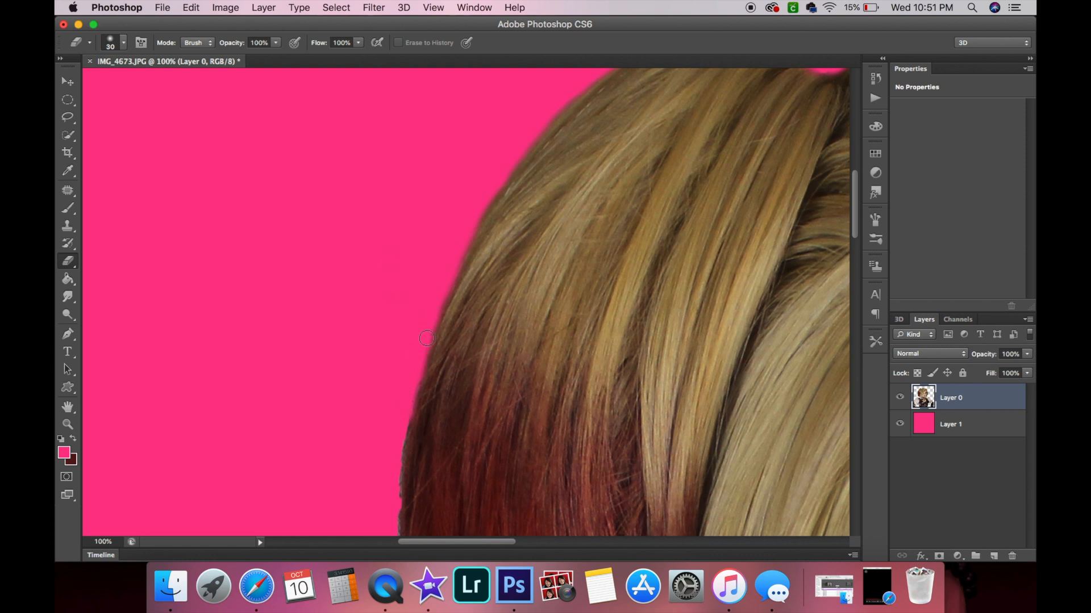
pyautogui.scroll(-5, 452, 254)
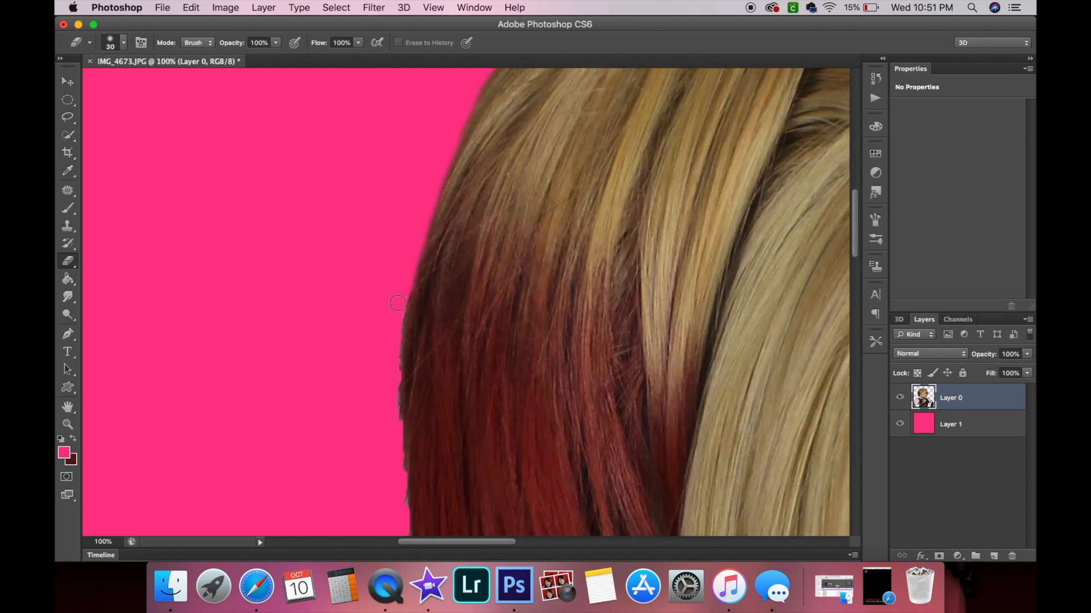
pyautogui.moveTo(404, 296); pyautogui.dragTo(402, 357)
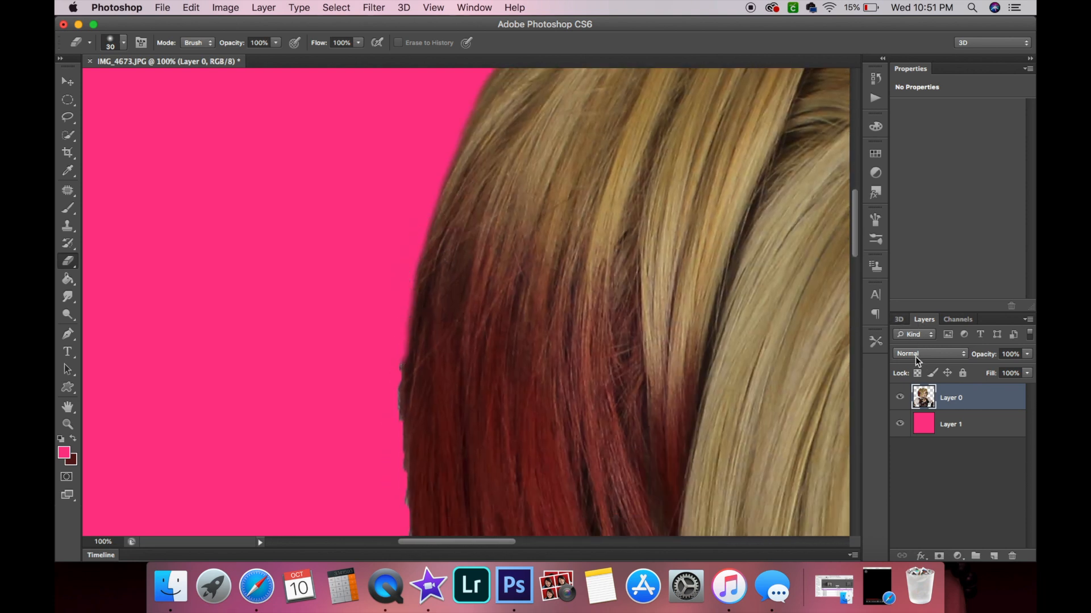
pyautogui.moveTo(394, 368)
pyautogui.mouseDown()
pyautogui.moveTo(407, 505)
pyautogui.moveTo(397, 468)
pyautogui.mouseUp()
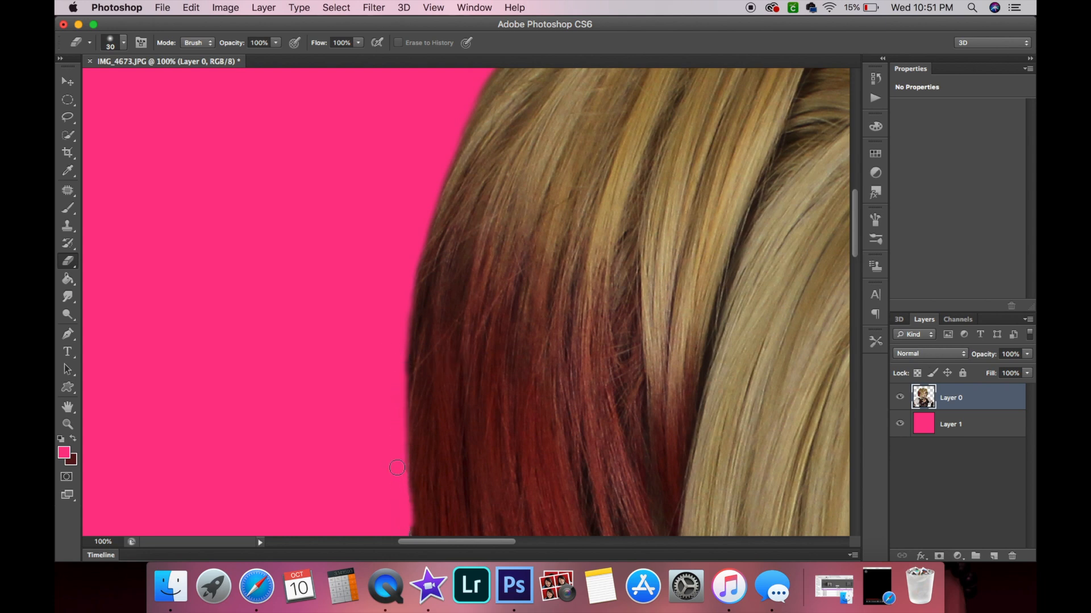
# Smooth the red hair's left outline further down by erasing its ragged edge.
pyautogui.scroll(-5, 393, 441)
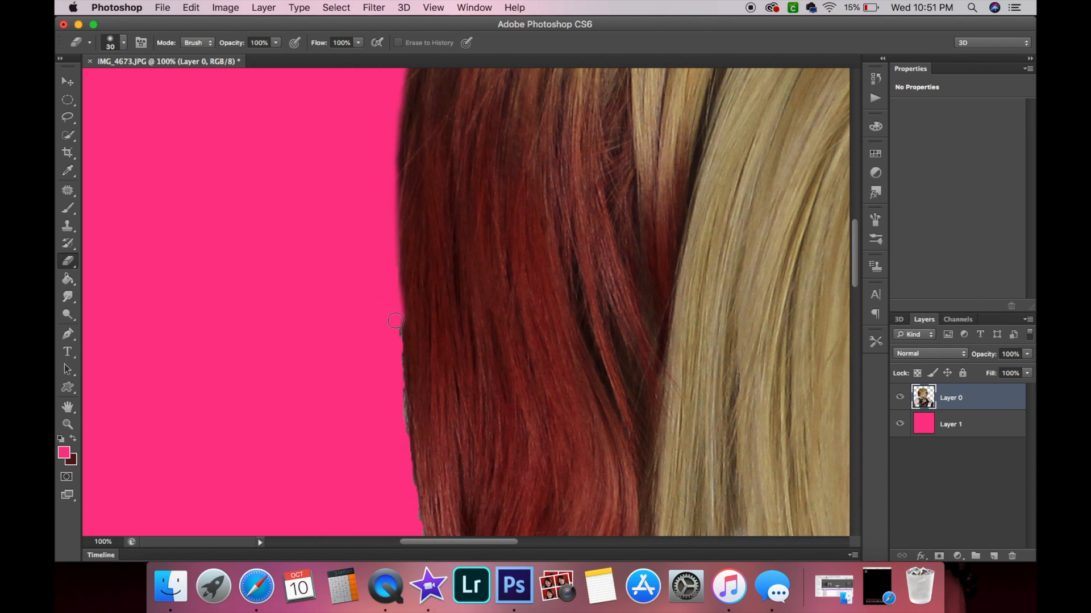
pyautogui.moveTo(395, 331)
pyautogui.mouseDown()
pyautogui.moveTo(399, 366)
pyautogui.moveTo(388, 302)
pyautogui.moveTo(422, 363)
pyautogui.moveTo(412, 389)
pyautogui.moveTo(397, 369)
pyautogui.moveTo(400, 391)
pyautogui.moveTo(392, 307)
pyautogui.mouseUp()
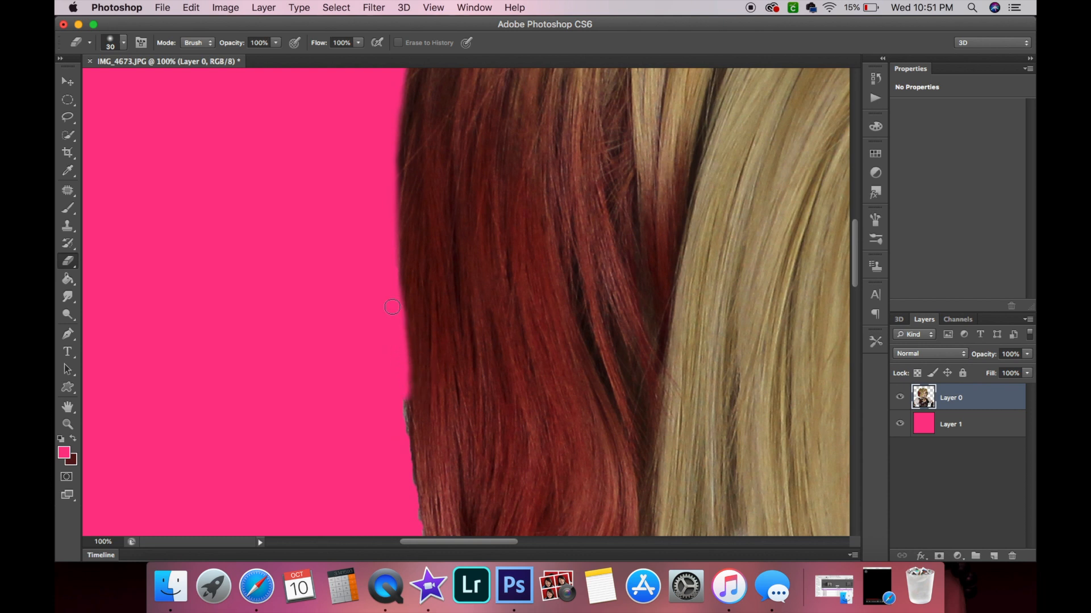
pyautogui.moveTo(403, 382); pyautogui.dragTo(421, 505)
# Erase stray strands along the lower outline of the red hair section.
pyautogui.scroll(-2, 416, 502)
pyautogui.scroll(-5, 416, 502)
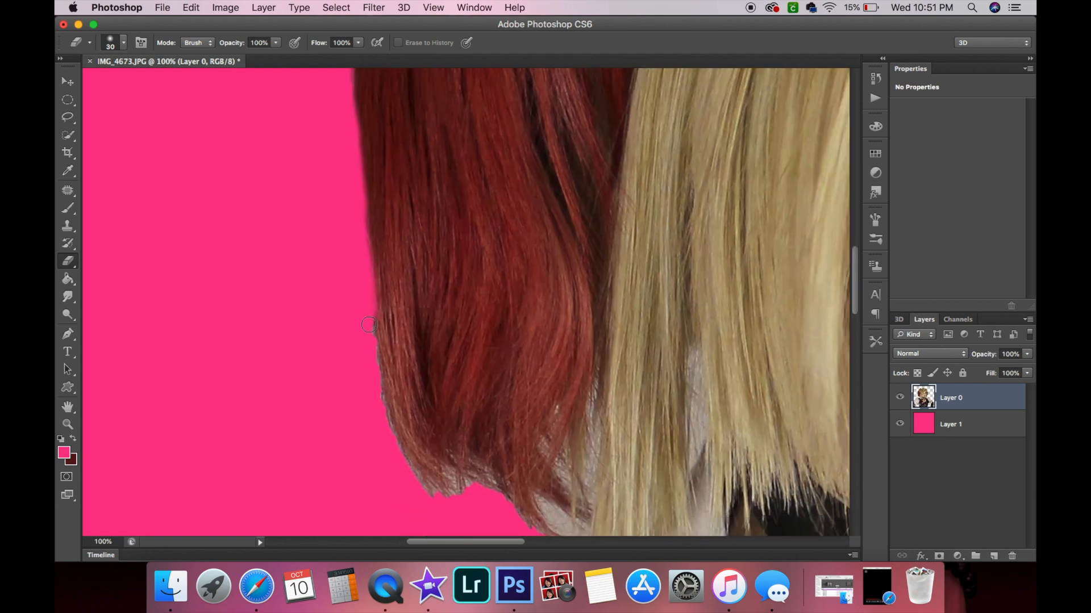
pyautogui.moveTo(369, 340); pyautogui.dragTo(440, 492)
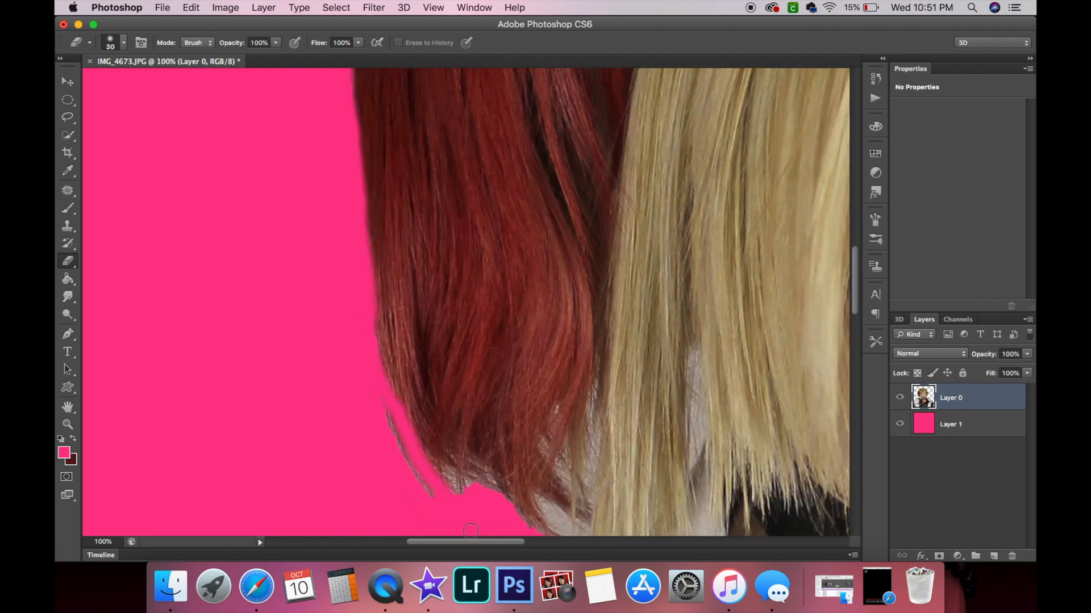
pyautogui.moveTo(357, 330)
pyautogui.mouseDown()
pyautogui.moveTo(390, 468)
pyautogui.moveTo(368, 295)
pyautogui.moveTo(413, 445)
pyautogui.mouseUp()
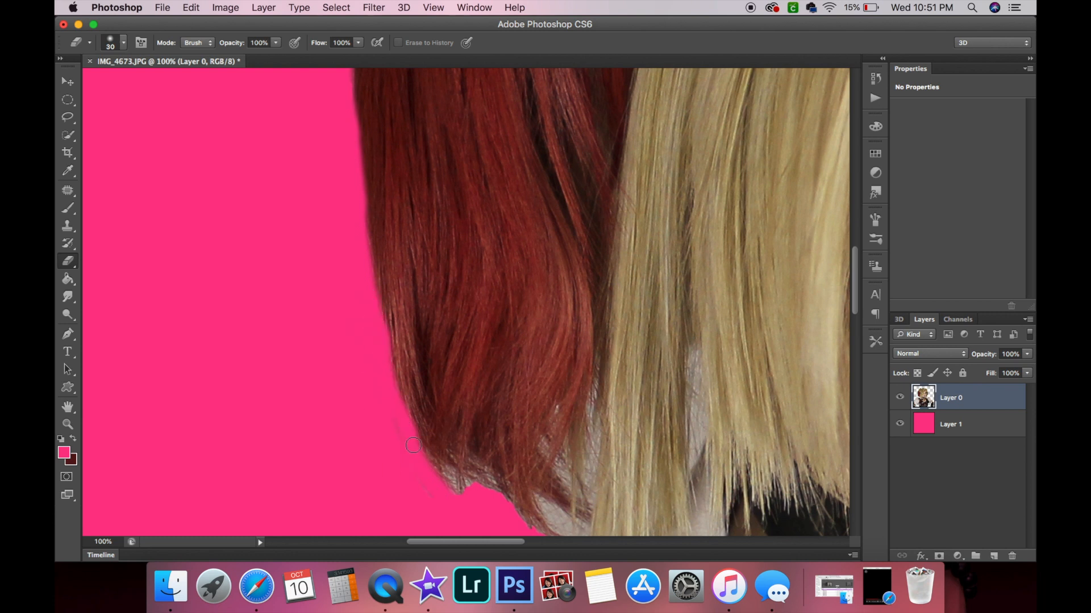
pyautogui.moveTo(355, 227)
pyautogui.mouseDown()
pyautogui.moveTo(411, 393)
pyautogui.moveTo(479, 493)
pyautogui.moveTo(453, 481)
pyautogui.moveTo(401, 410)
pyautogui.moveTo(381, 354)
pyautogui.moveTo(395, 380)
pyautogui.mouseUp()
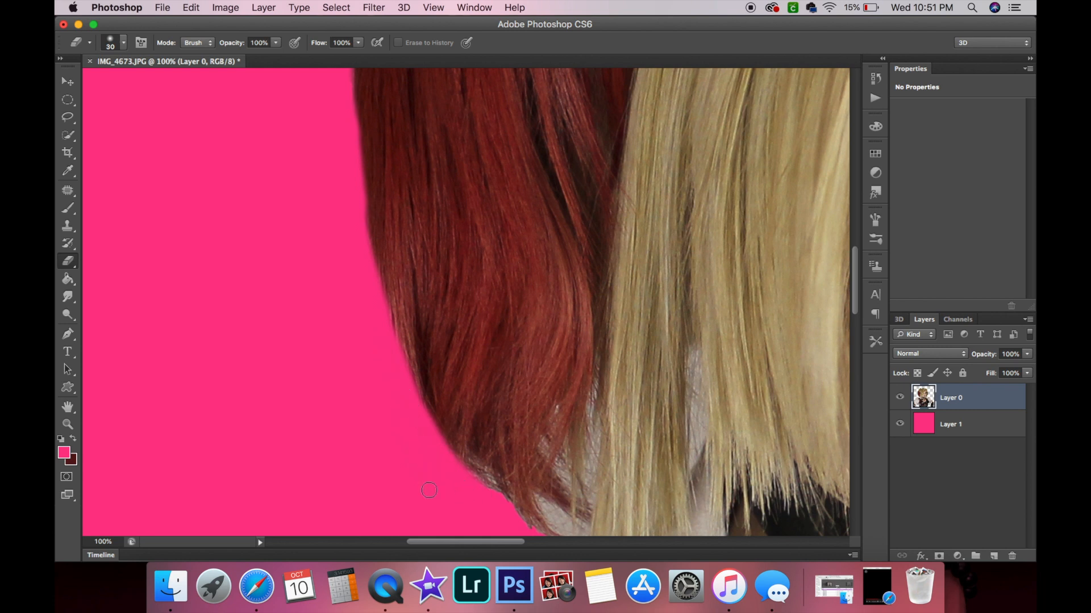
pyautogui.moveTo(360, 232); pyautogui.dragTo(356, 203)
# Cut back the lower tip of the red hair section near the collar with the eraser.
pyautogui.scroll(-3, 319, 383)
pyautogui.hscroll(4, 320, 384)
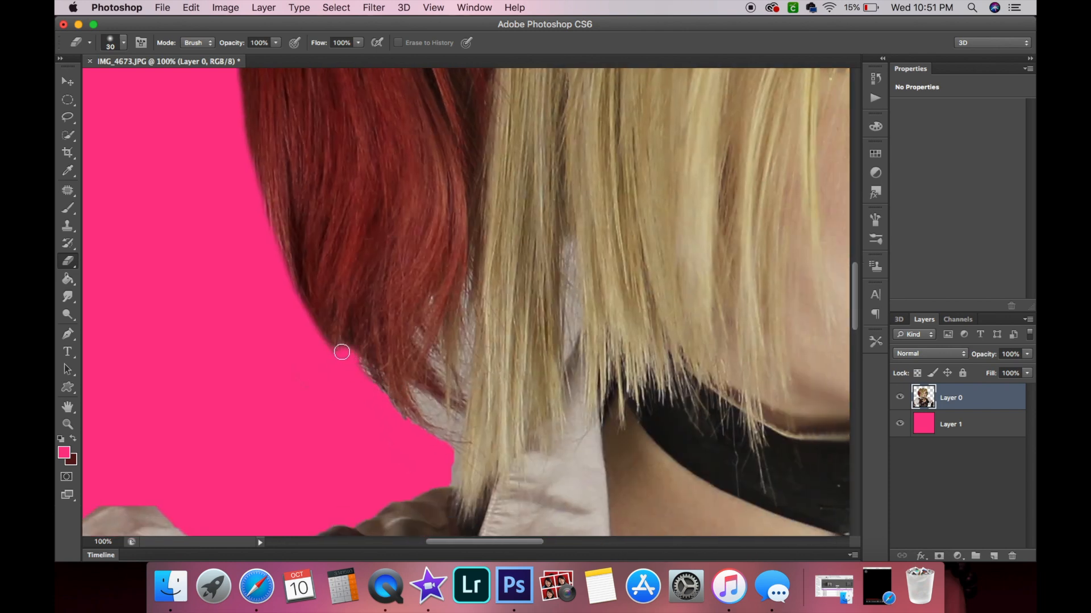
pyautogui.moveTo(331, 350); pyautogui.dragTo(294, 309)
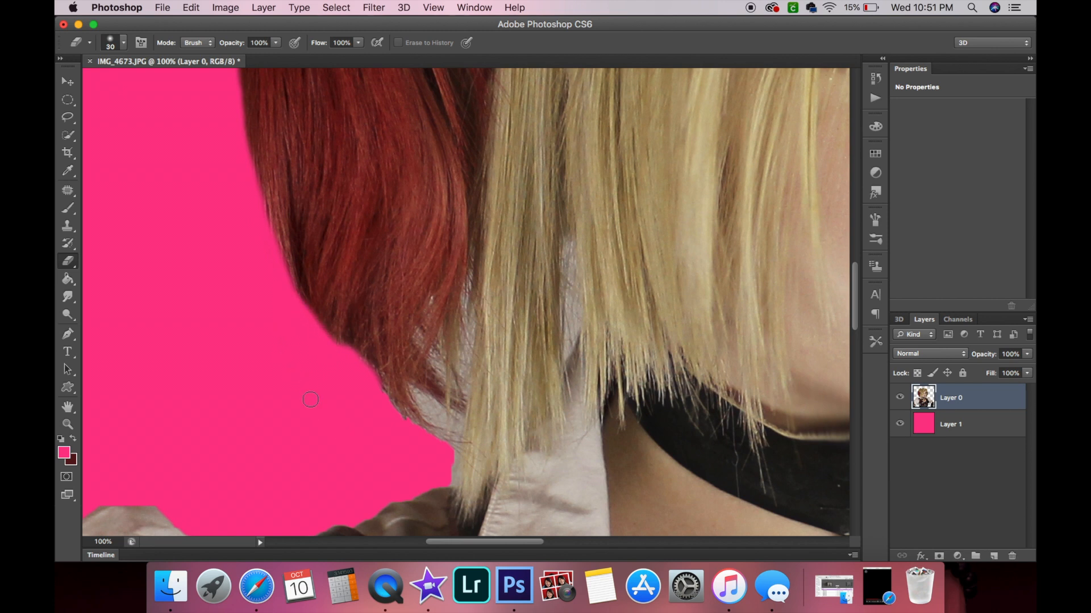
pyautogui.hscroll(5, 432, 418)
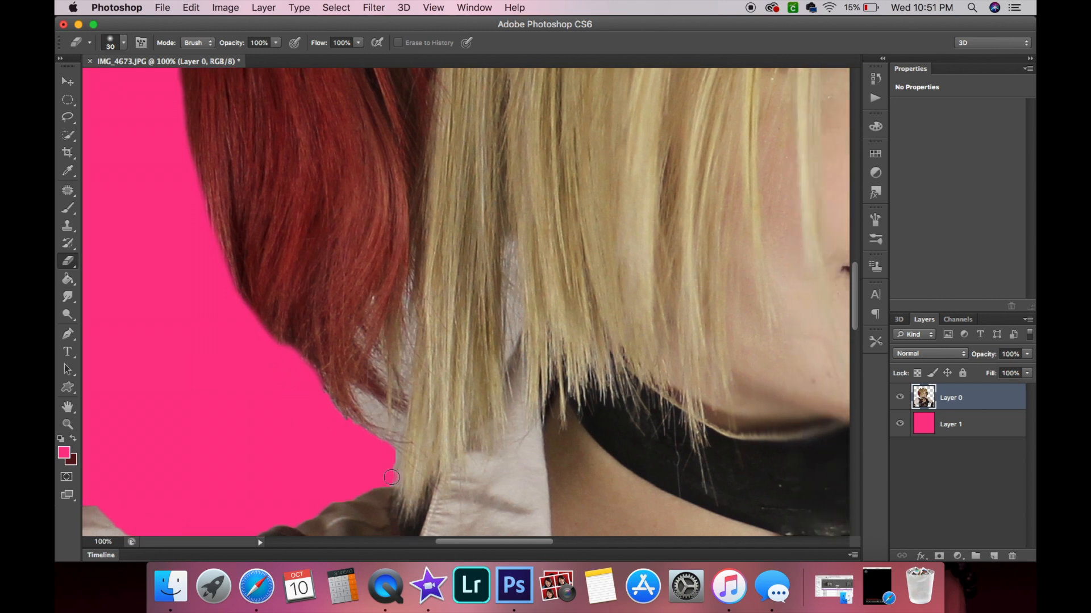
pyautogui.moveTo(396, 464)
pyautogui.mouseDown()
pyautogui.moveTo(394, 417)
pyautogui.moveTo(359, 388)
pyautogui.moveTo(389, 441)
pyautogui.moveTo(369, 408)
pyautogui.moveTo(388, 427)
pyautogui.moveTo(355, 422)
pyautogui.moveTo(311, 381)
pyautogui.mouseUp()
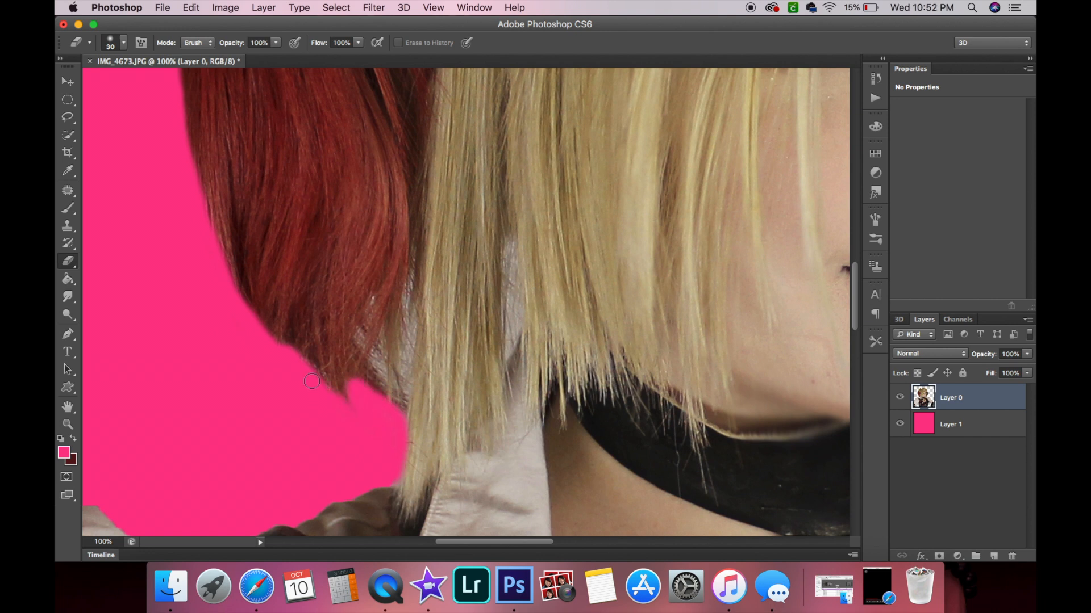
pyautogui.moveTo(363, 411)
pyautogui.mouseDown()
pyautogui.moveTo(357, 385)
pyautogui.moveTo(375, 393)
pyautogui.moveTo(373, 376)
pyautogui.moveTo(396, 405)
pyautogui.moveTo(397, 378)
pyautogui.moveTo(399, 411)
pyautogui.moveTo(403, 369)
pyautogui.moveTo(388, 372)
pyautogui.moveTo(368, 349)
pyautogui.moveTo(376, 315)
pyautogui.moveTo(362, 328)
pyautogui.moveTo(399, 282)
pyautogui.mouseUp()
pyautogui.moveTo(399, 342)
pyautogui.mouseDown()
pyautogui.moveTo(398, 365)
pyautogui.moveTo(398, 298)
pyautogui.moveTo(384, 368)
pyautogui.moveTo(384, 312)
pyautogui.moveTo(388, 353)
pyautogui.moveTo(395, 311)
pyautogui.moveTo(404, 338)
pyautogui.moveTo(405, 376)
pyautogui.moveTo(411, 306)
pyautogui.moveTo(398, 476)
pyautogui.mouseUp()
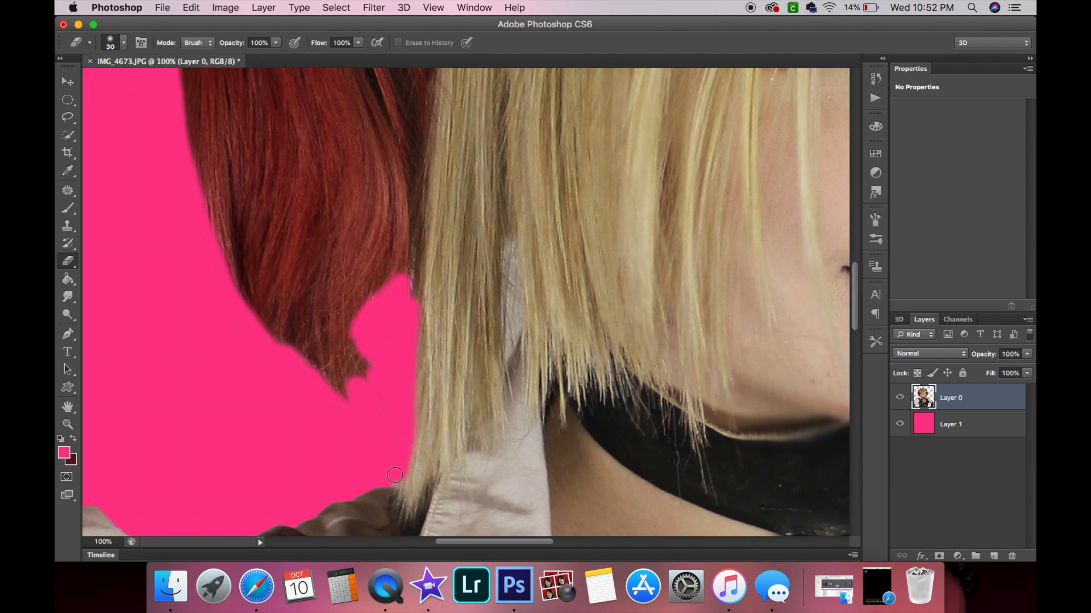
# Resize the eraser to 38 px and erase along the red hair's bottom edge to form a pointed tip.
pyautogui.scroll(5, 398, 476)
pyautogui.moveTo(423, 373); pyautogui.dragTo(426, 357)
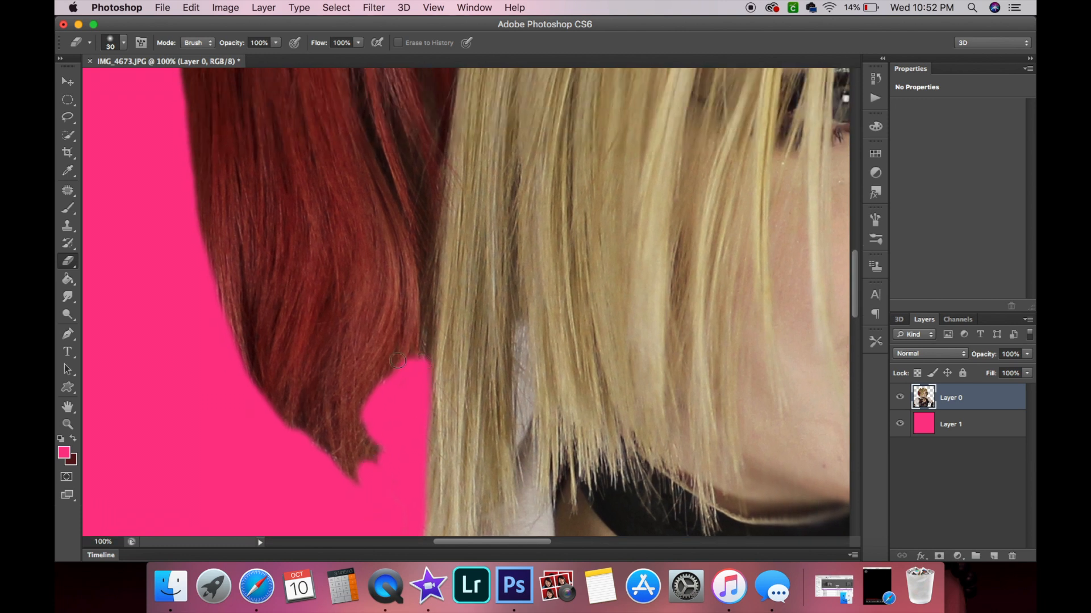
pyautogui.click(119, 44)
pyautogui.click(92, 80)
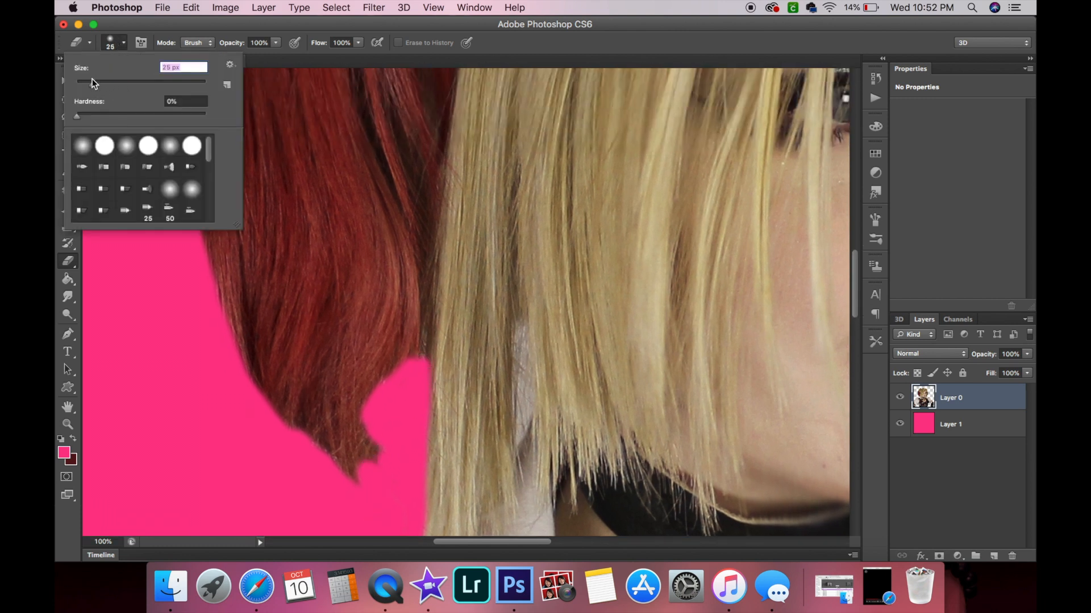
pyautogui.click(418, 361)
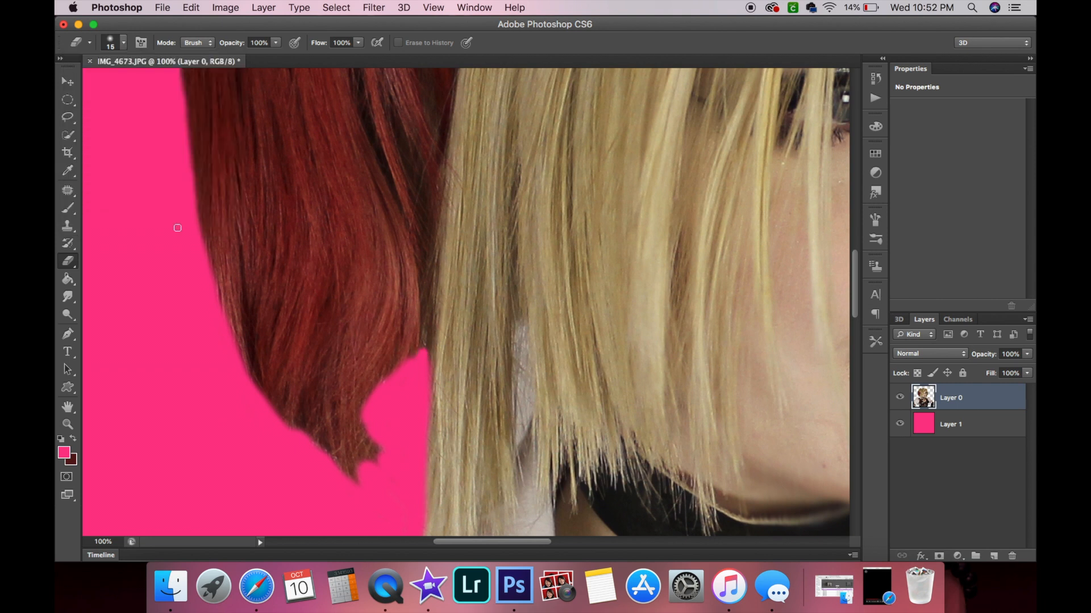
pyautogui.click(122, 43)
pyautogui.click(81, 84)
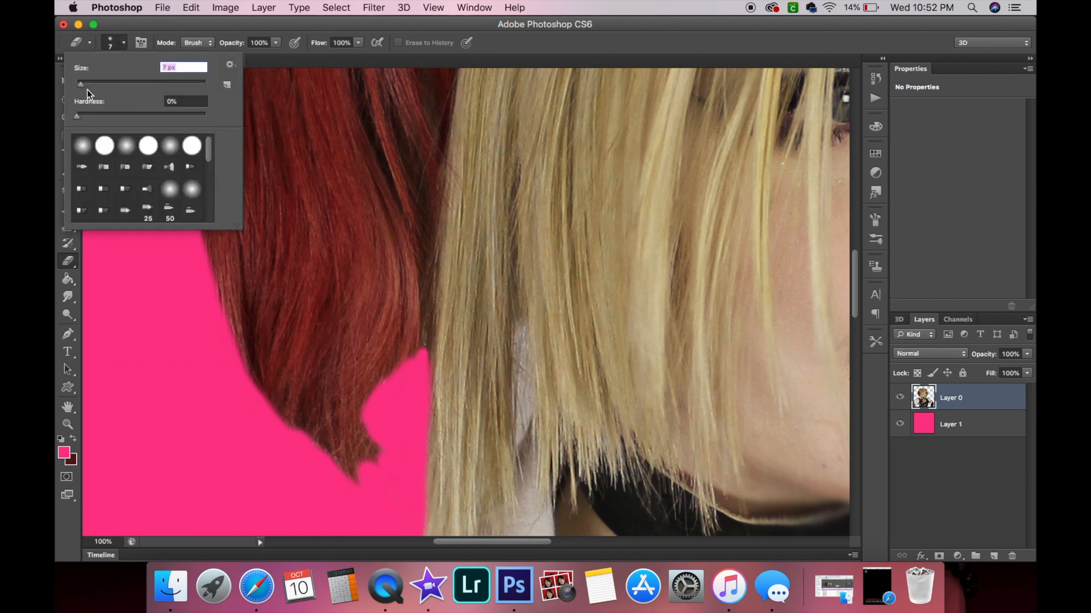
pyautogui.press('Return')
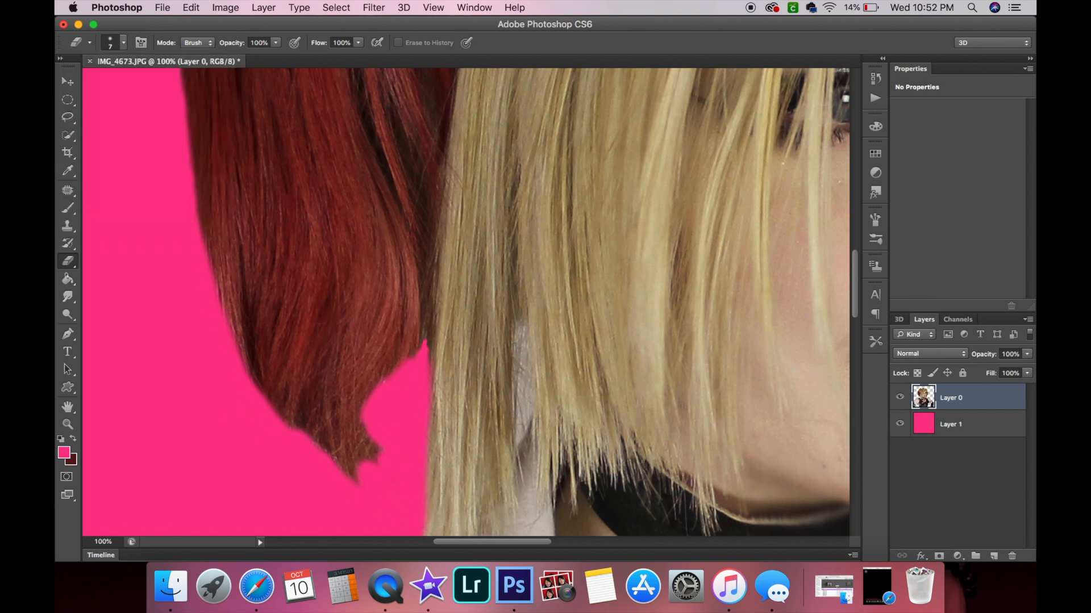
pyautogui.click(123, 44)
pyautogui.click(100, 83)
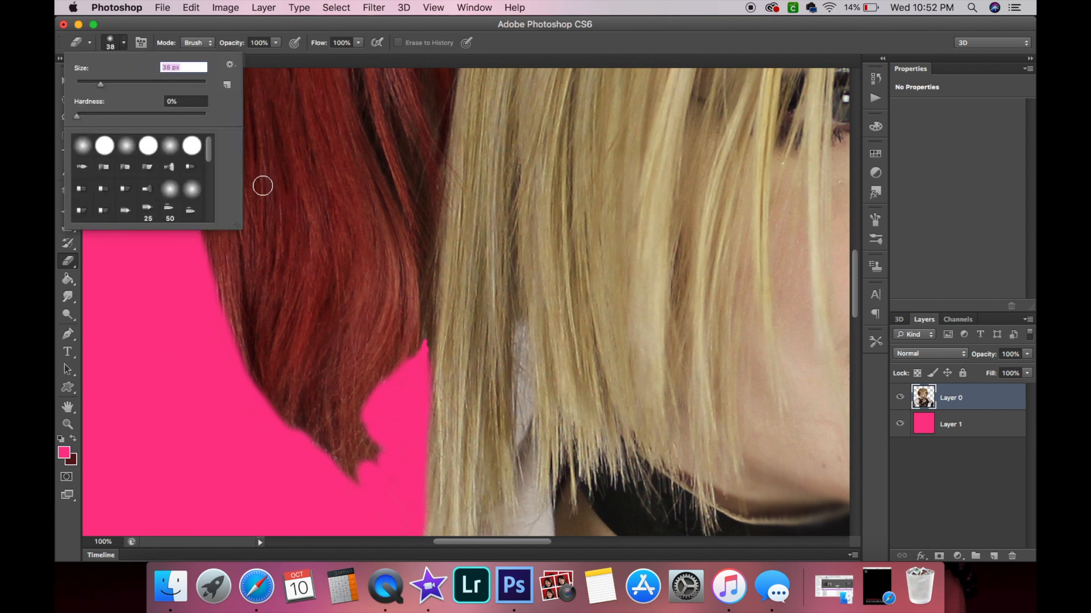
pyautogui.moveTo(403, 462)
pyautogui.mouseDown()
pyautogui.moveTo(378, 479)
pyautogui.moveTo(380, 442)
pyautogui.moveTo(362, 437)
pyautogui.moveTo(365, 418)
pyautogui.moveTo(354, 454)
pyautogui.moveTo(373, 409)
pyautogui.moveTo(343, 495)
pyautogui.moveTo(332, 474)
pyautogui.moveTo(356, 488)
pyautogui.moveTo(327, 460)
pyautogui.moveTo(355, 480)
pyautogui.moveTo(278, 424)
pyautogui.moveTo(300, 454)
pyautogui.mouseUp()
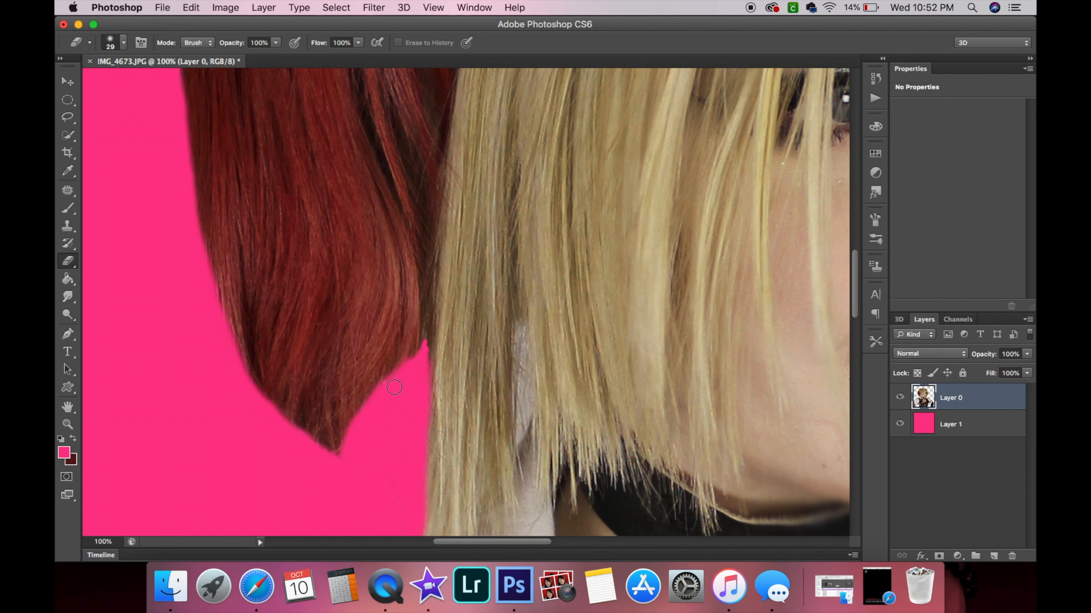
# Erase the gap between blonde strands near the collar, then step backward to undo it.
pyautogui.hscroll(3, 392, 388)
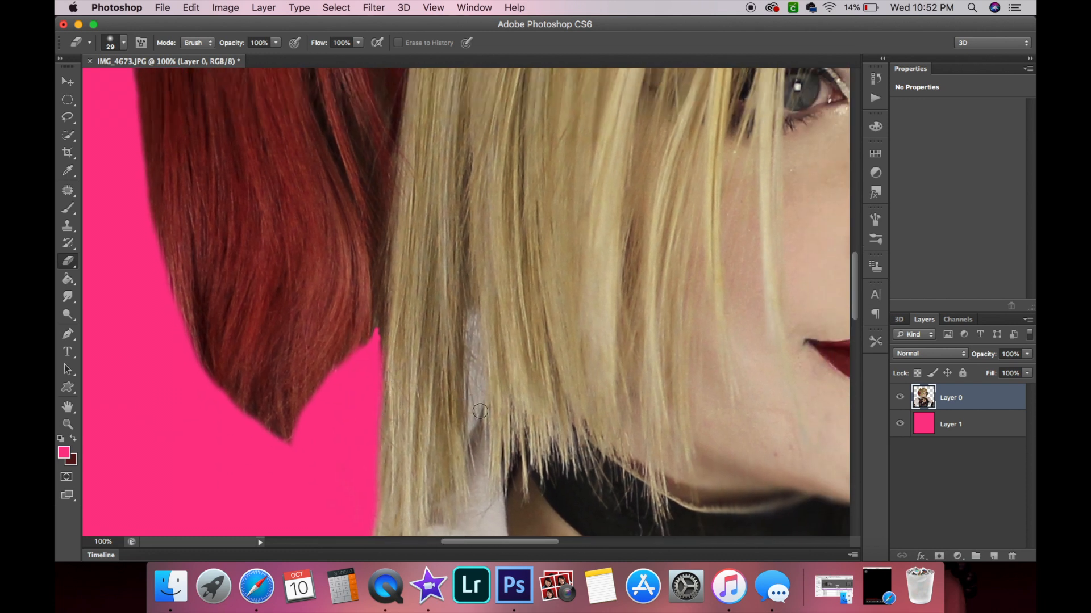
pyautogui.moveTo(473, 426)
pyautogui.mouseDown()
pyautogui.moveTo(486, 386)
pyautogui.moveTo(467, 321)
pyautogui.moveTo(475, 420)
pyautogui.mouseUp()
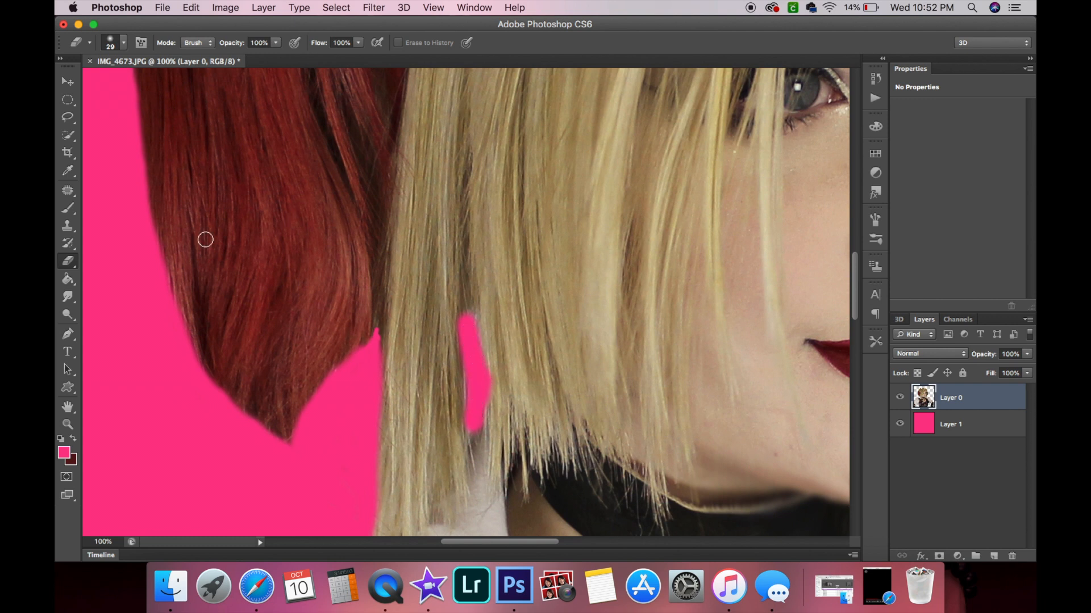
pyautogui.click(199, 9)
pyautogui.click(196, 26)
pyautogui.click(197, 8)
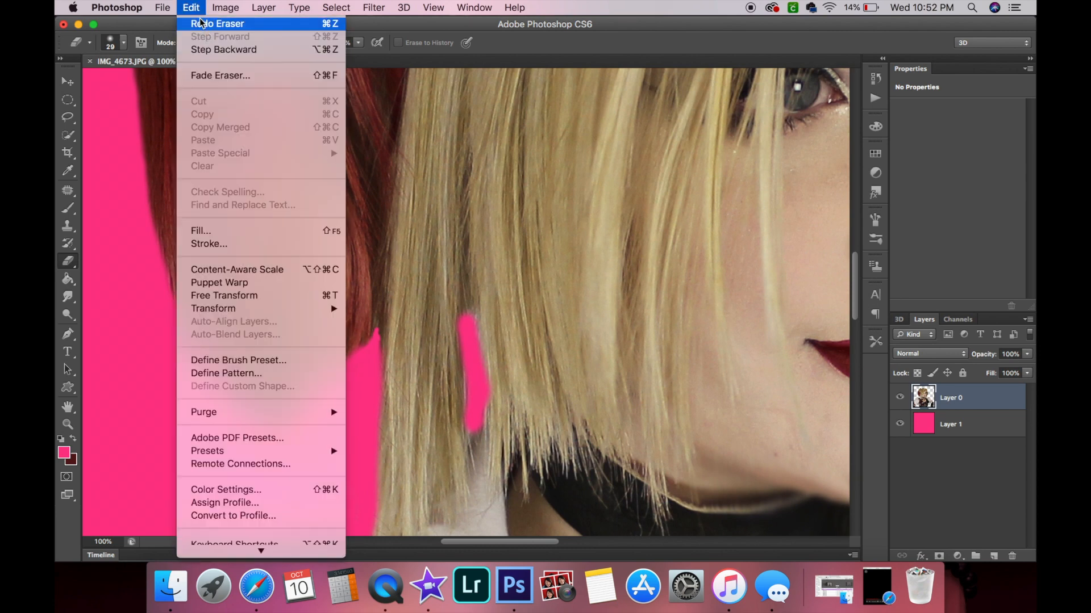
pyautogui.click(203, 50)
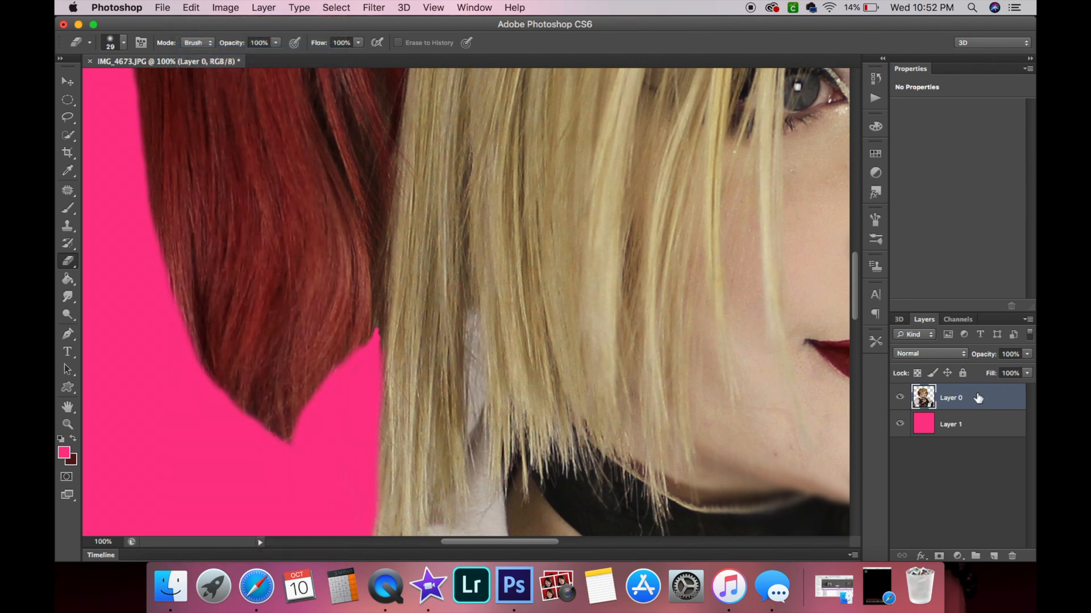
# Duplicate Layer 0.
pyautogui.rightClick(978, 398)
pyautogui.click(848, 132)
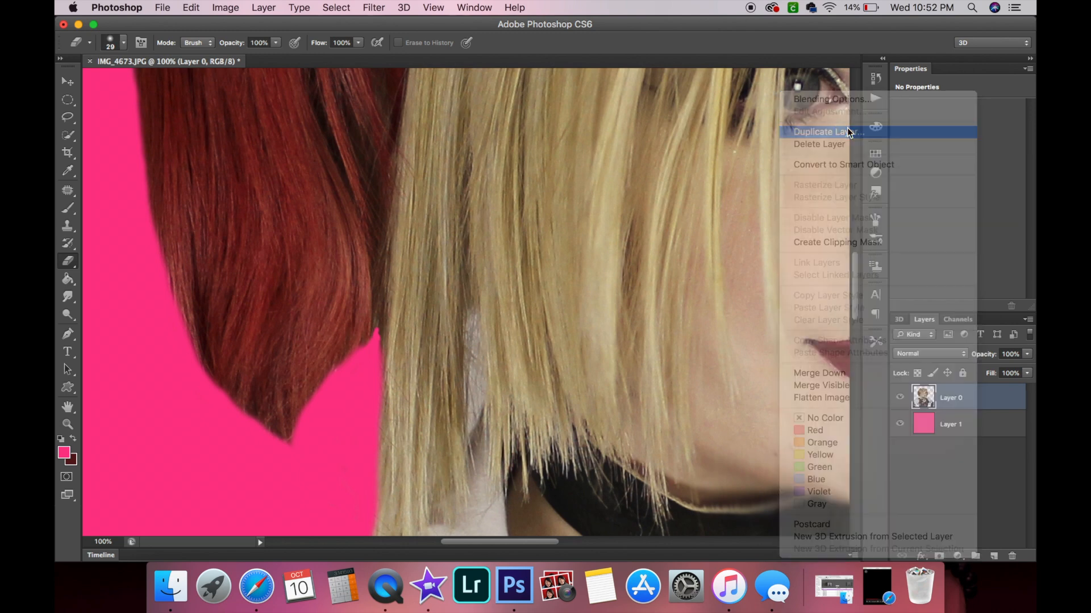
pyautogui.click(685, 235)
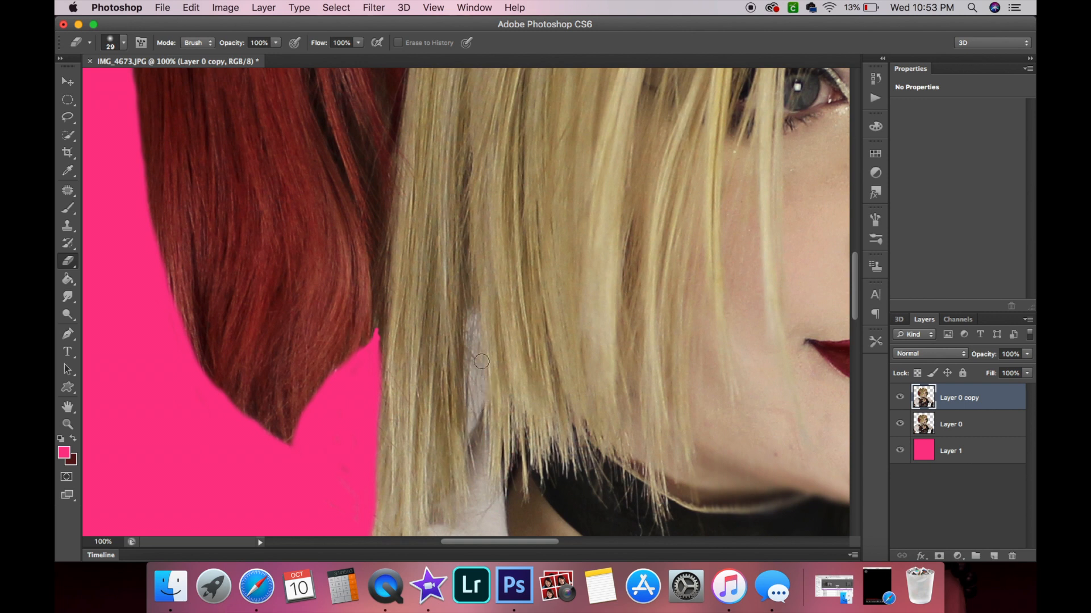
# Select Layer 0 and erase the gap between the blonde strands near the collar.
pyautogui.click(977, 426)
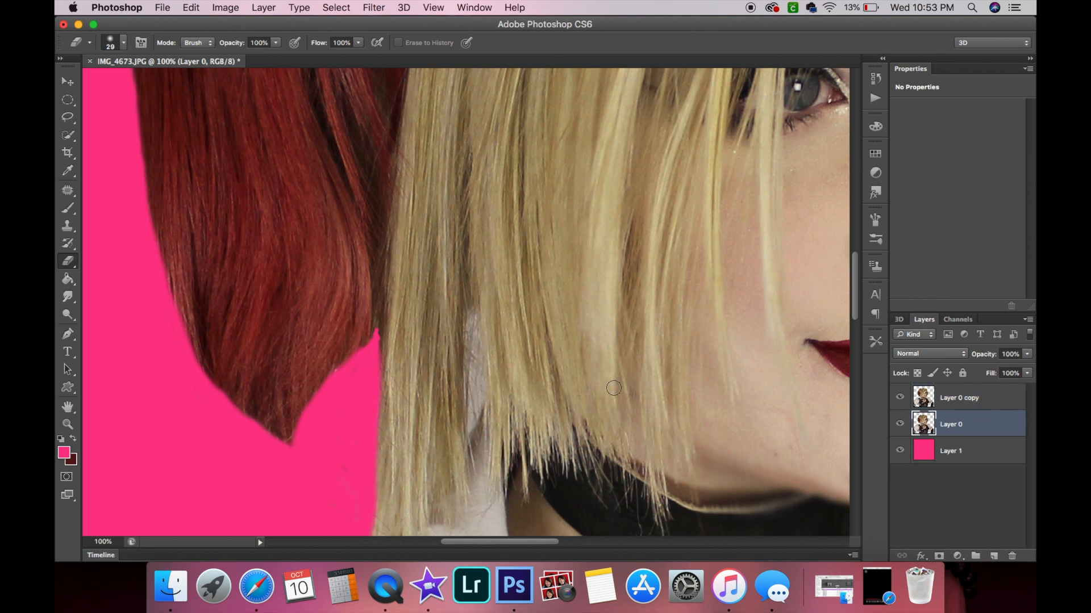
pyautogui.moveTo(476, 393)
pyautogui.mouseDown()
pyautogui.moveTo(472, 335)
pyautogui.moveTo(481, 370)
pyautogui.moveTo(468, 434)
pyautogui.moveTo(488, 377)
pyautogui.moveTo(469, 317)
pyautogui.mouseUp()
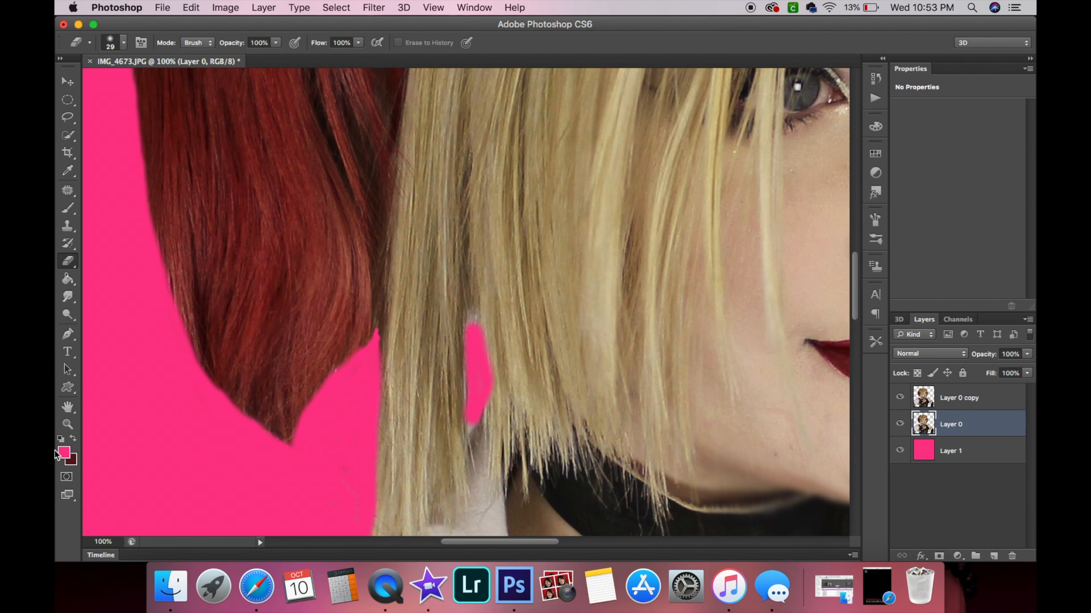
# Zoom out to view the whole composition.
pyautogui.click(68, 425)
pyautogui.keyDown('alt'); pyautogui.click(496, 430); pyautogui.keyUp('alt')
pyautogui.keyDown('alt'); pyautogui.click(497, 430); pyautogui.keyUp('alt')
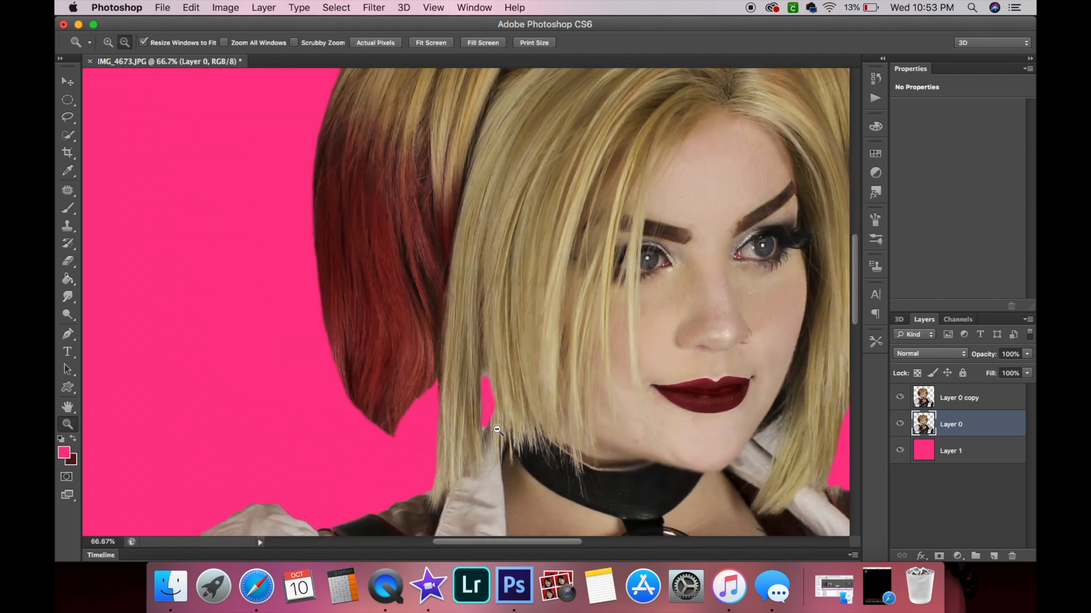
pyautogui.keyDown('alt'); pyautogui.click(497, 430); pyautogui.keyUp('alt')
pyautogui.keyDown('alt'); pyautogui.click(496, 430); pyautogui.keyUp('alt')
pyautogui.keyDown('alt'); pyautogui.click(497, 430); pyautogui.keyUp('alt')
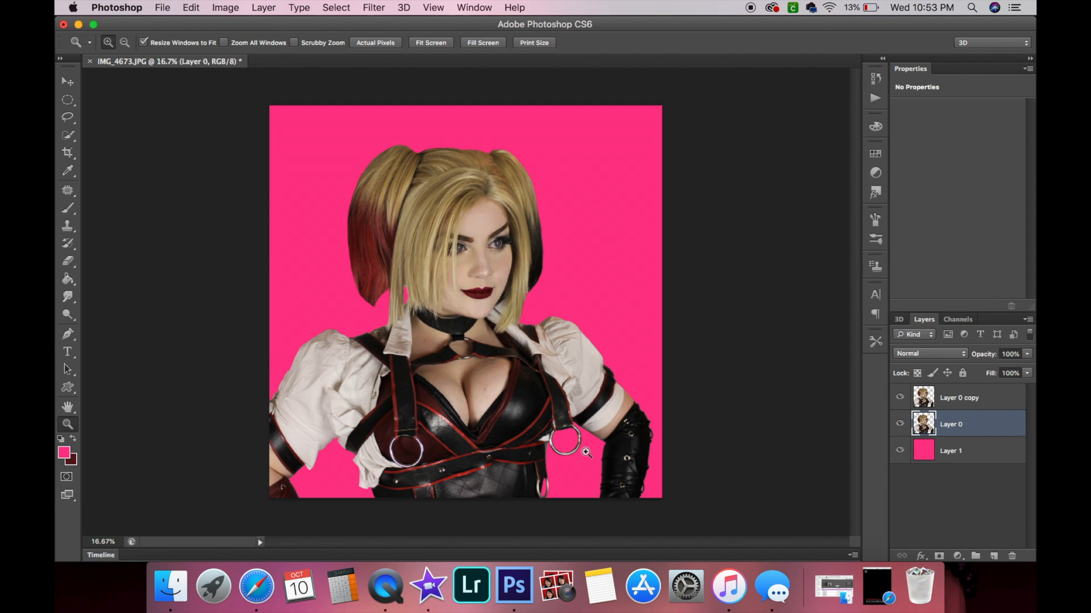
# Zoom in on the blonde strands near the collar and erase the bottom of the gap on Layer 0 with a 12 px eraser.
pyautogui.click(440, 358)
pyautogui.click(441, 358)
pyautogui.click(440, 358)
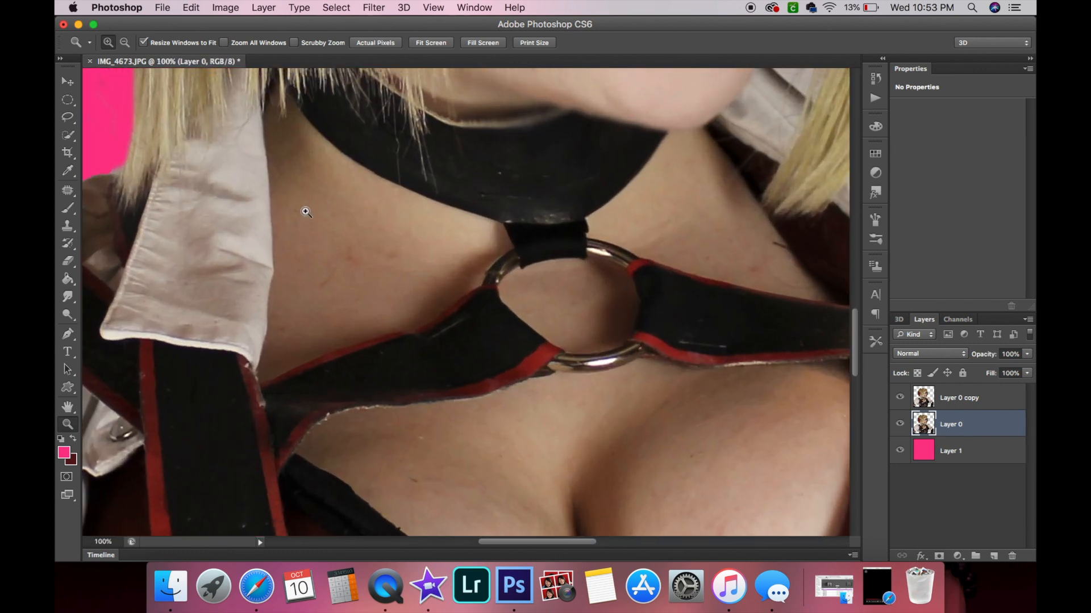
pyautogui.click(306, 212)
pyautogui.click(306, 212)
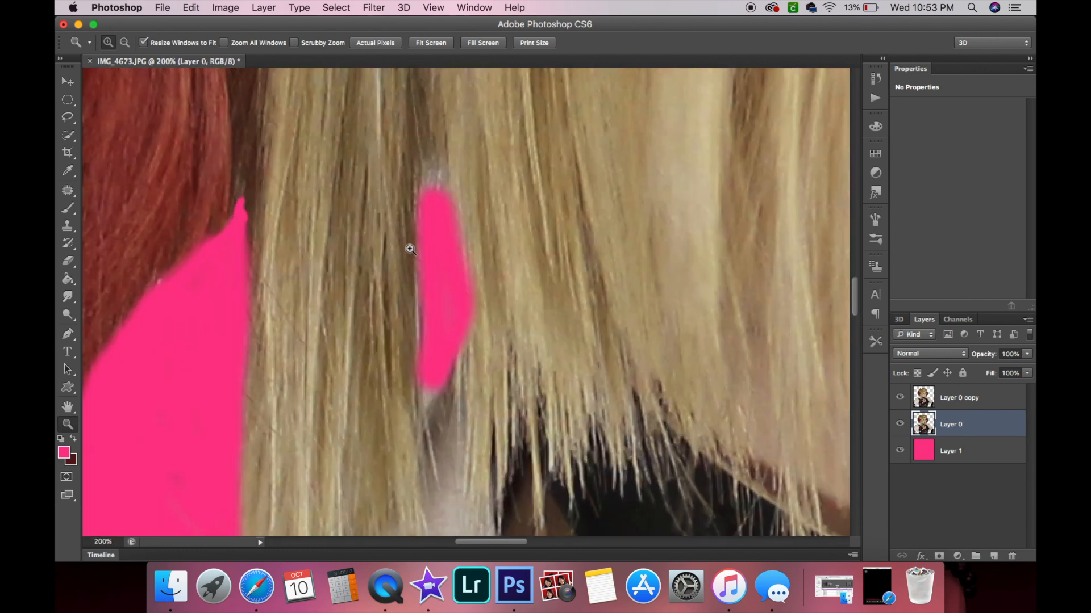
pyautogui.scroll(2, 411, 250)
pyautogui.click(69, 261)
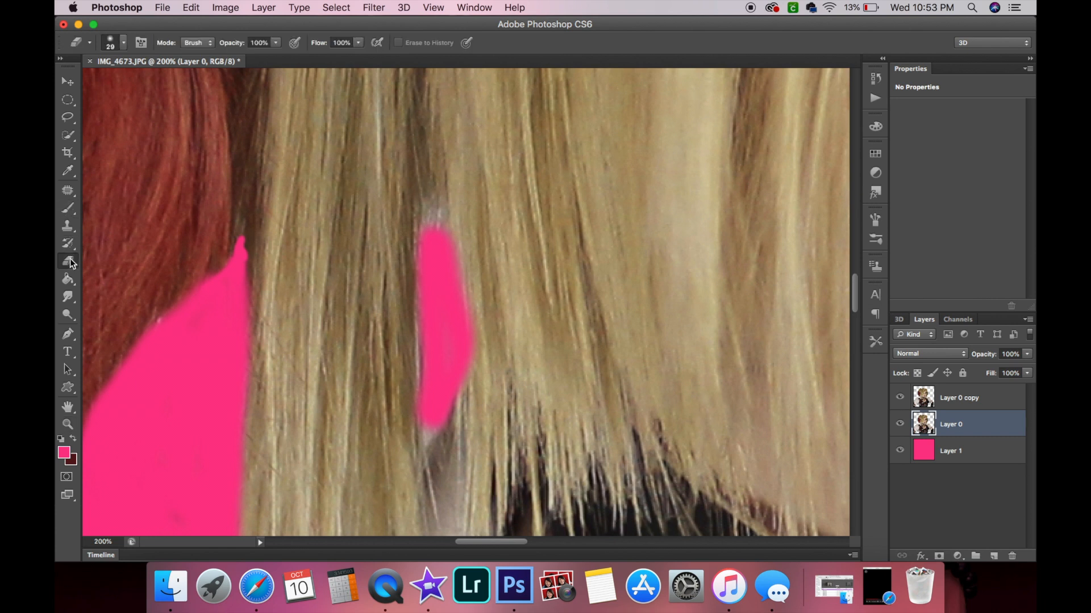
pyautogui.click(123, 43)
pyautogui.moveTo(87, 85); pyautogui.dragTo(82, 84)
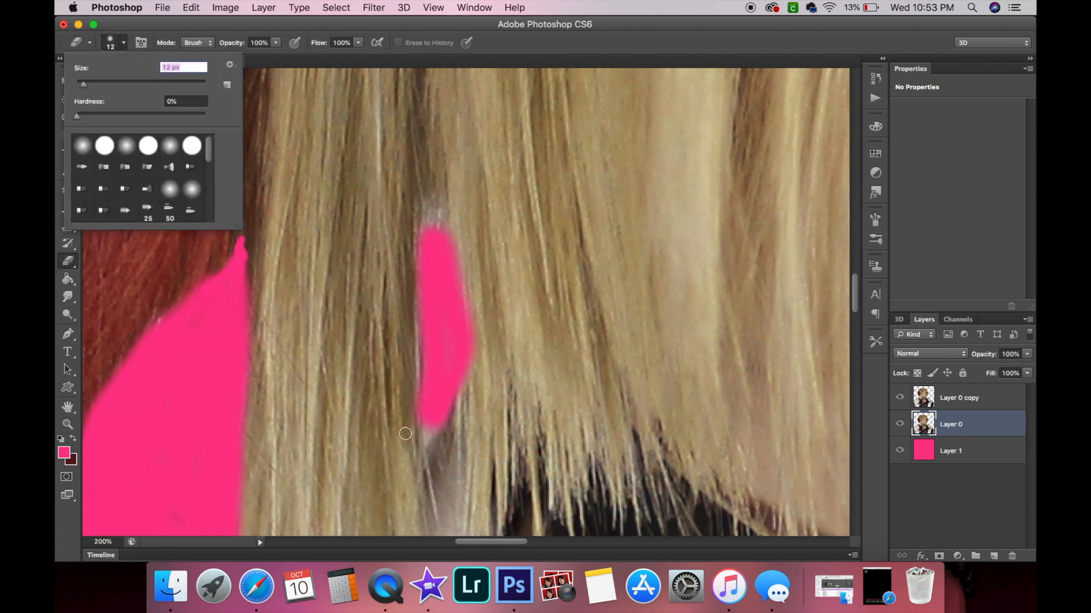
pyautogui.click(429, 439)
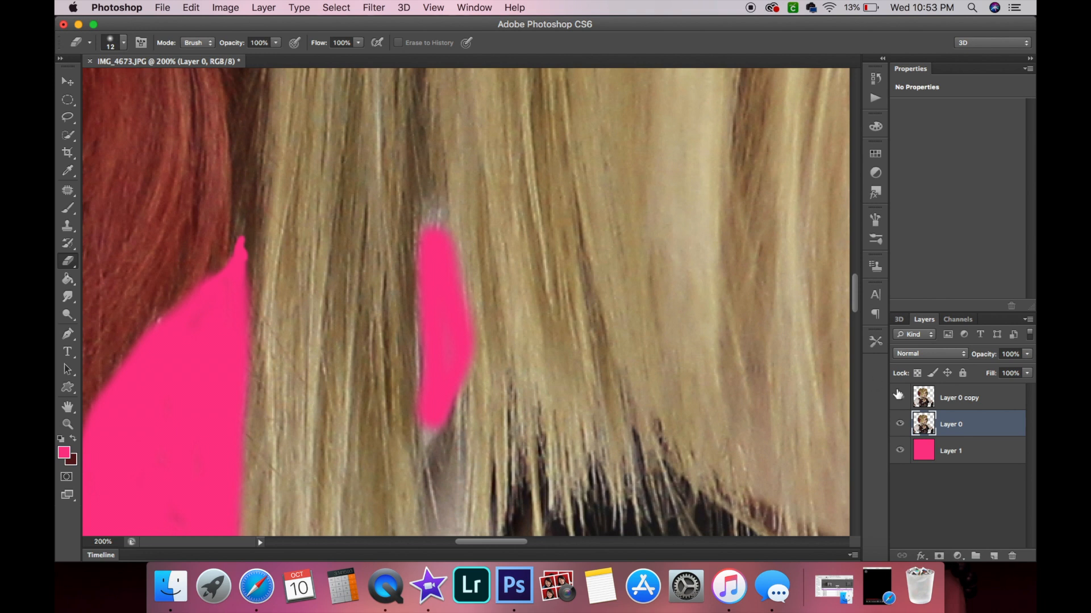
# Select Layer 0 copy, set the eraser to 7 px, and erase the top and bottom ends of the gap between strands.
pyautogui.click(969, 397)
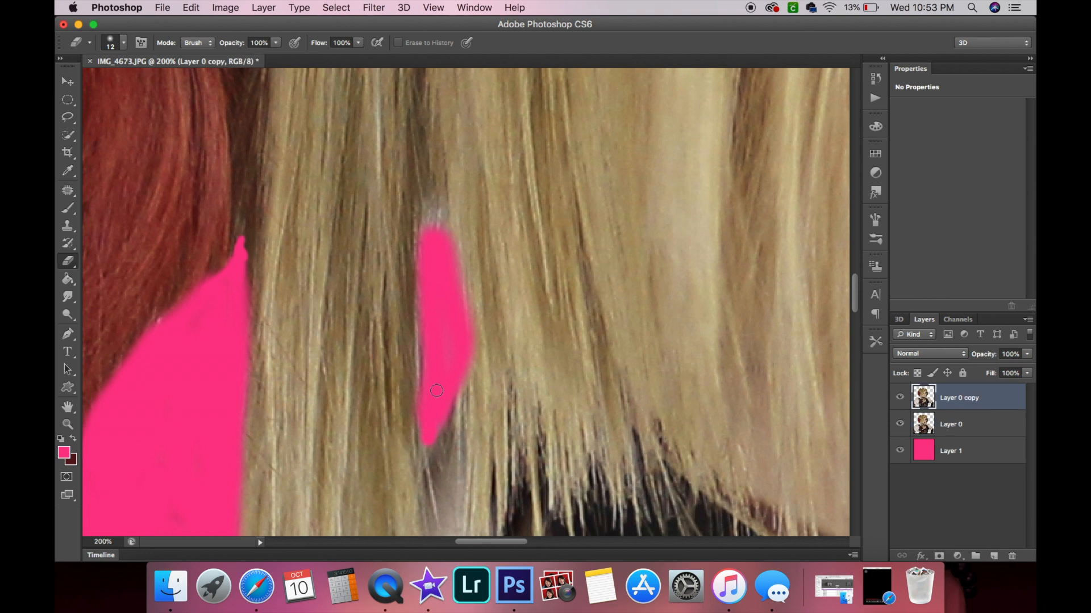
pyautogui.click(124, 43)
pyautogui.moveTo(90, 80); pyautogui.dragTo(82, 83)
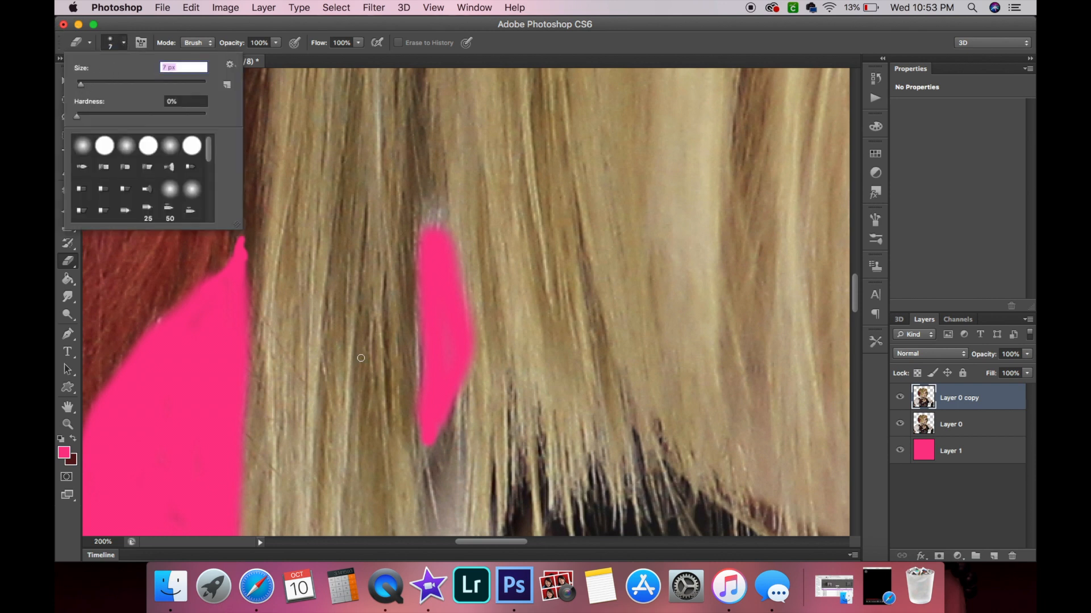
pyautogui.click(427, 448)
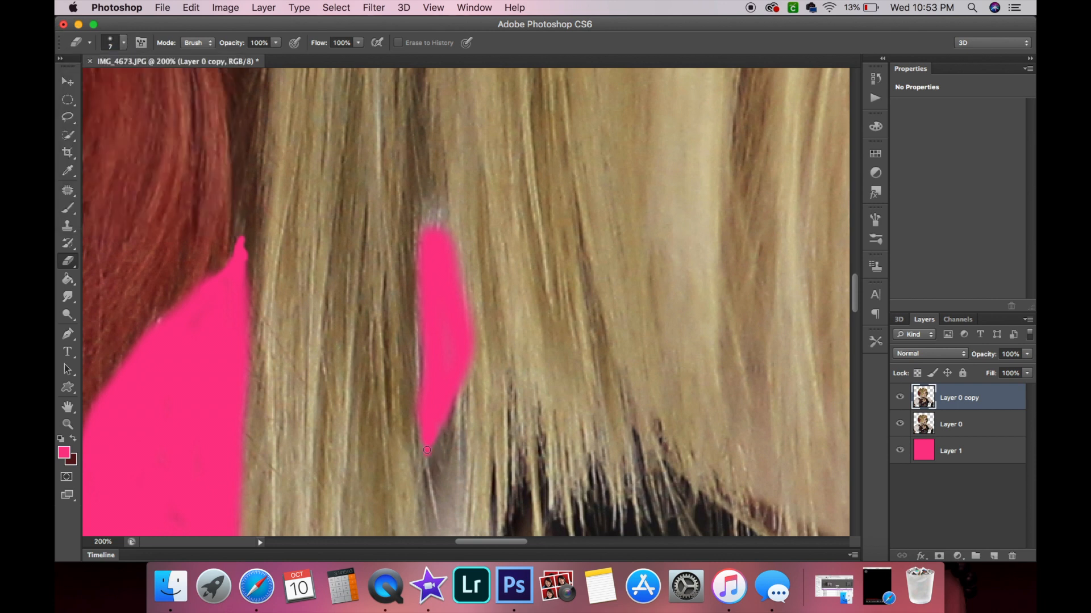
pyautogui.moveTo(432, 228); pyautogui.dragTo(431, 228)
# Zoom out to examine the whole composition, then zoom in on the red hair beside the shoulder.
pyautogui.click(67, 425)
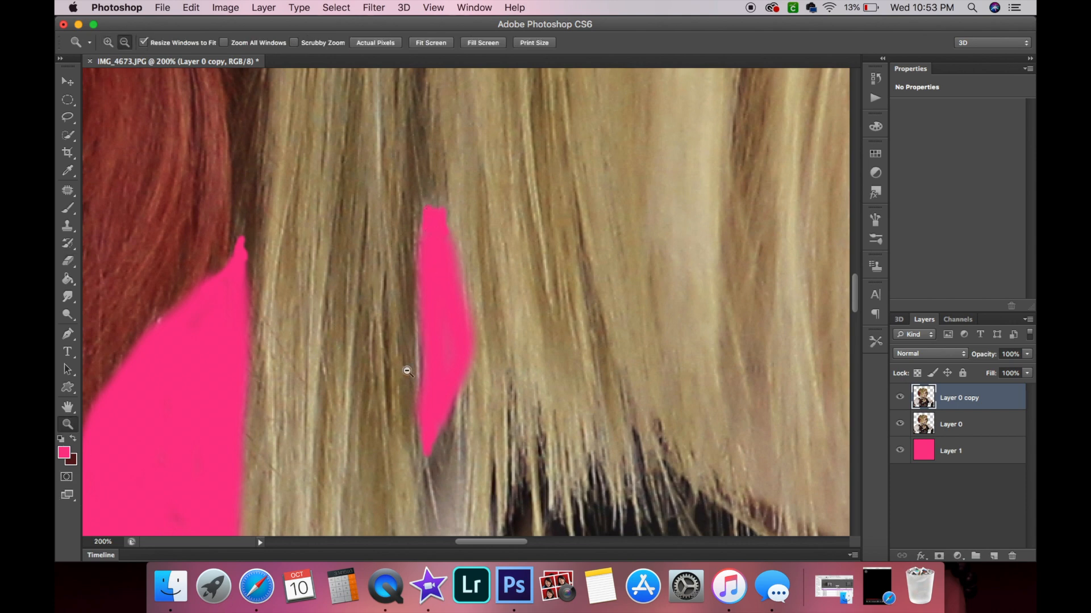
pyautogui.keyDown('alt'); pyautogui.click(407, 370); pyautogui.keyUp('alt')
pyautogui.keyDown('alt'); pyautogui.click(407, 370); pyautogui.keyUp('alt')
pyautogui.keyDown('alt'); pyautogui.click(408, 371); pyautogui.keyUp('alt')
pyautogui.keyDown('alt'); pyautogui.click(488, 398); pyautogui.keyUp('alt')
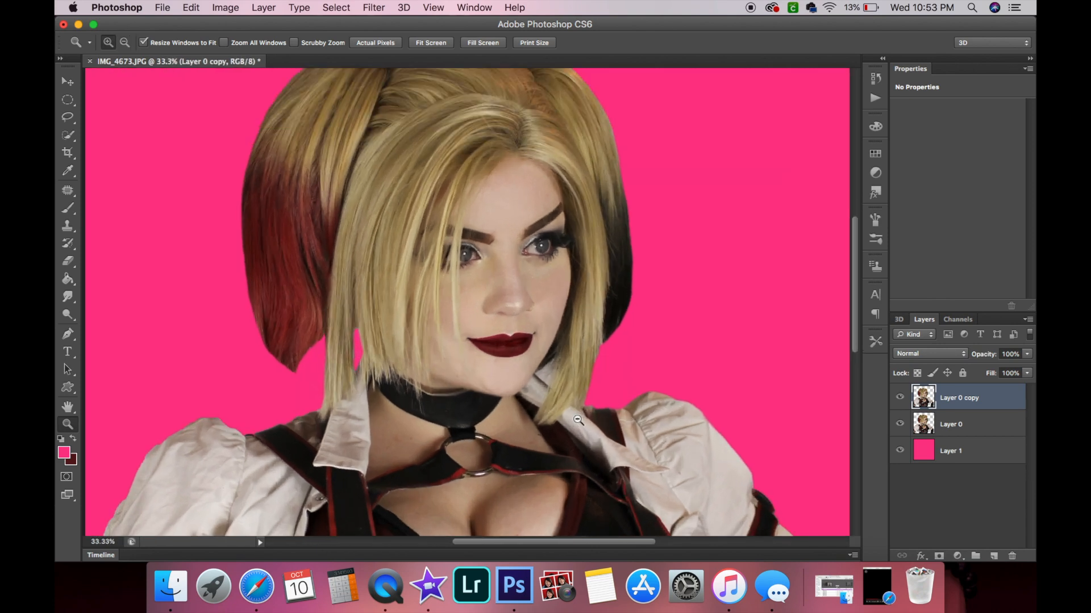
pyautogui.keyDown('alt'); pyautogui.click(577, 420); pyautogui.keyUp('alt')
pyautogui.keyDown('alt'); pyautogui.click(578, 420); pyautogui.keyUp('alt')
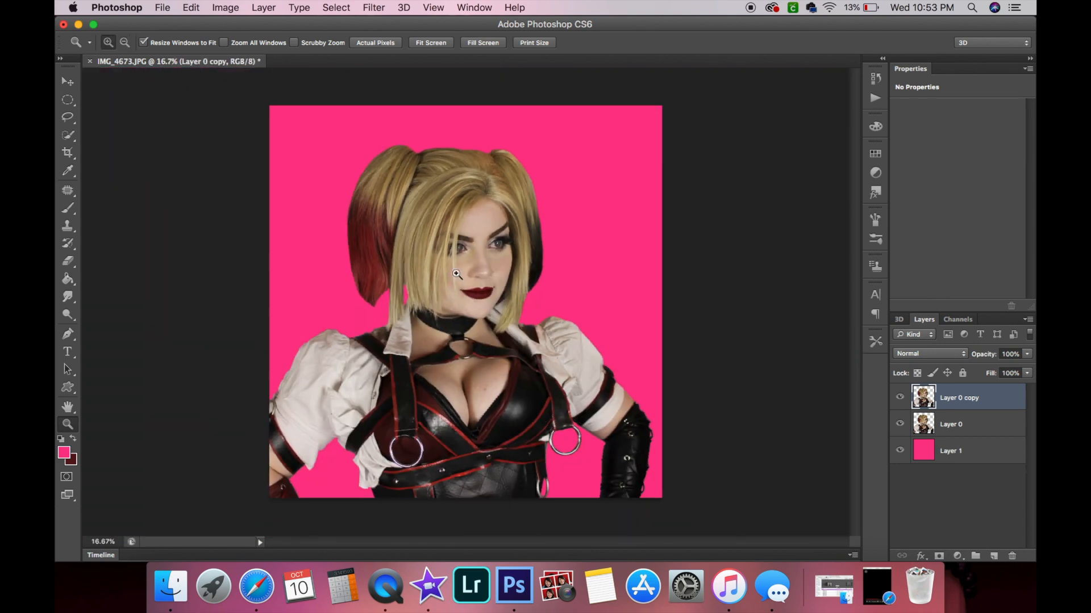
pyautogui.click(348, 323)
pyautogui.click(348, 323)
pyautogui.click(348, 323)
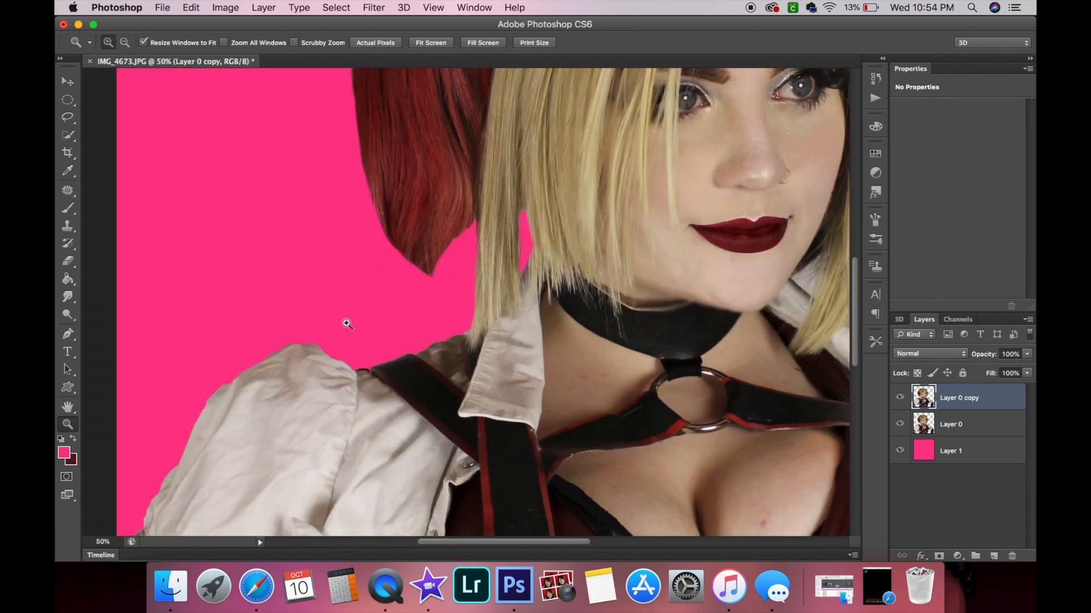
pyautogui.click(461, 293)
pyautogui.click(462, 292)
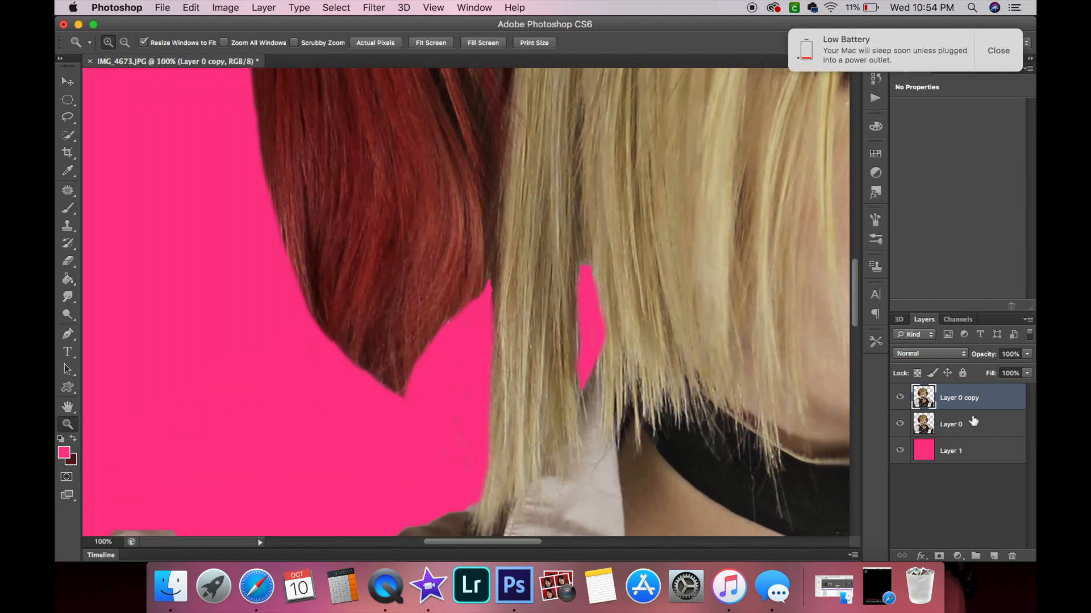
# Toggle Layer 0's visibility to compare, then delete Layer 0.
pyautogui.click(1002, 43)
pyautogui.click(899, 425)
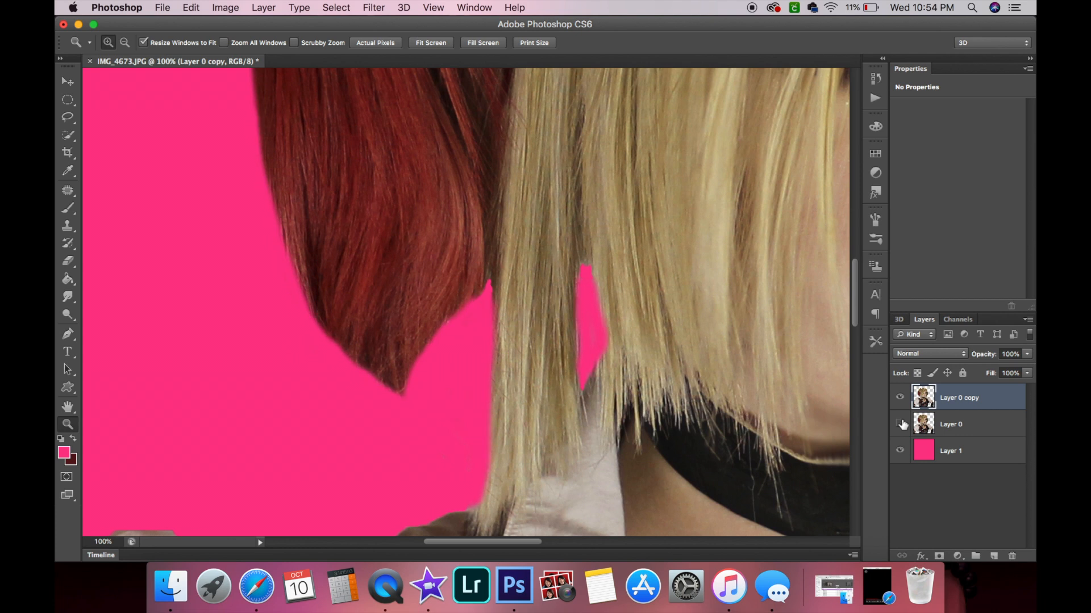
pyautogui.click(900, 424)
pyautogui.click(900, 424)
pyautogui.click(900, 424)
pyautogui.click(900, 424)
pyautogui.click(989, 430)
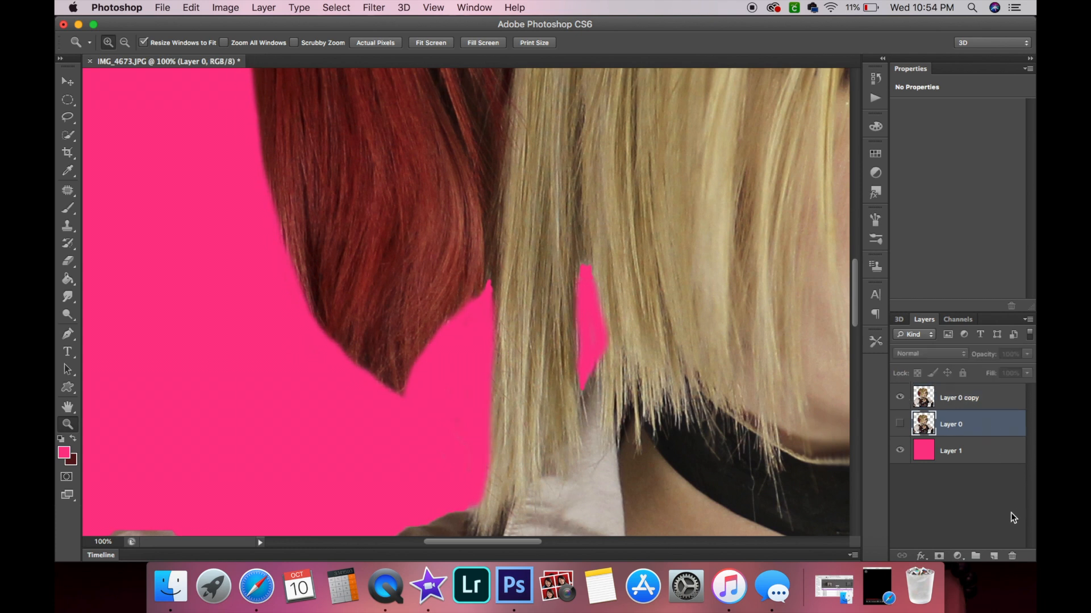
pyautogui.click(1011, 556)
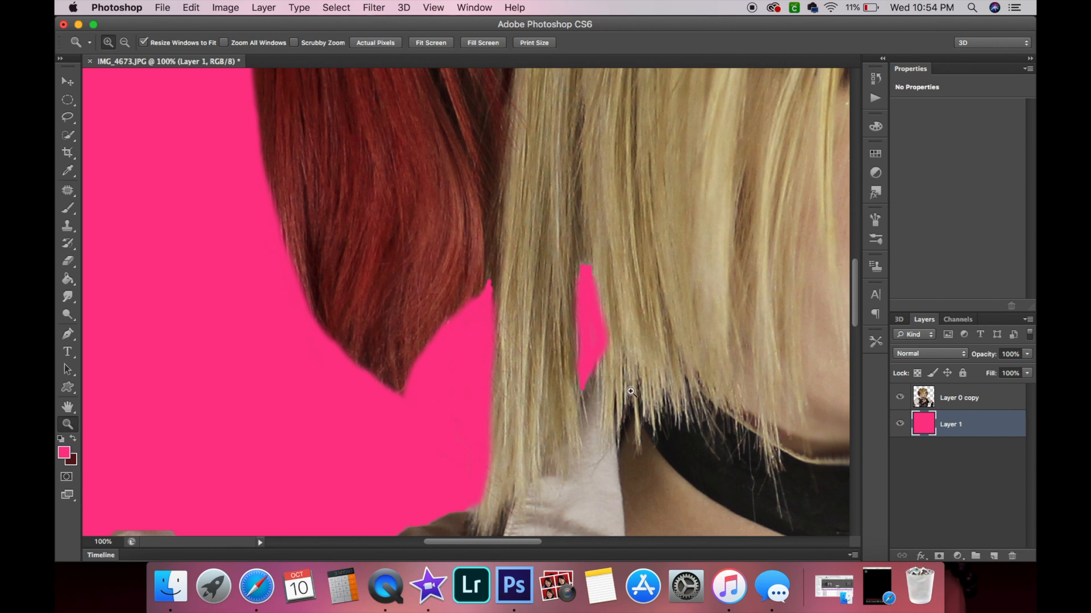
pyautogui.click(429, 591)
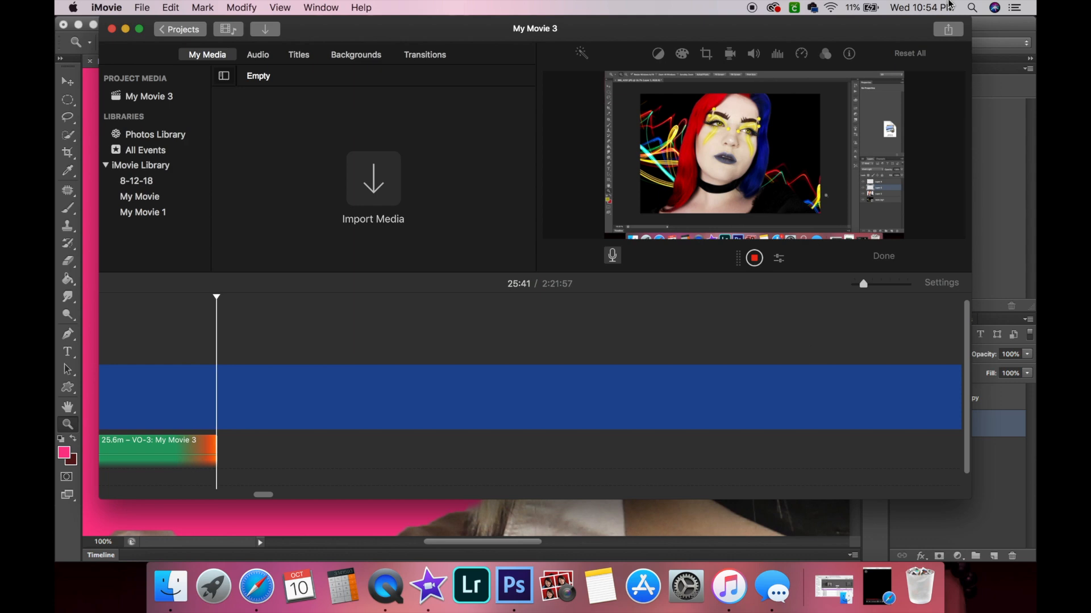
pyautogui.click(1006, 34)
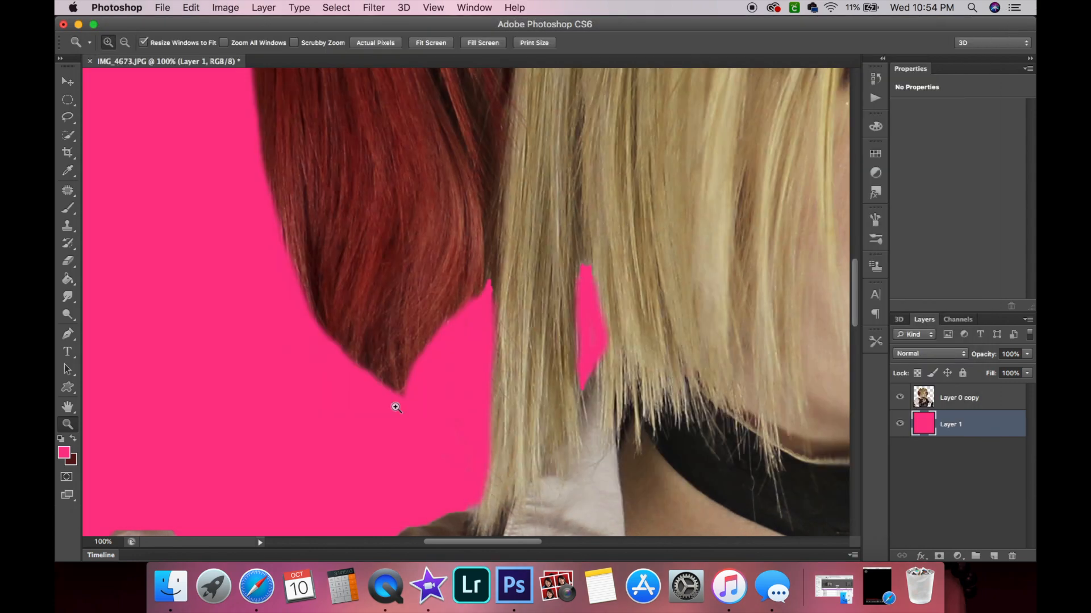
# Inspect the cut-out edge along the shoulder, strap and collar at close zoom.
pyautogui.scroll(-10, 359, 379)
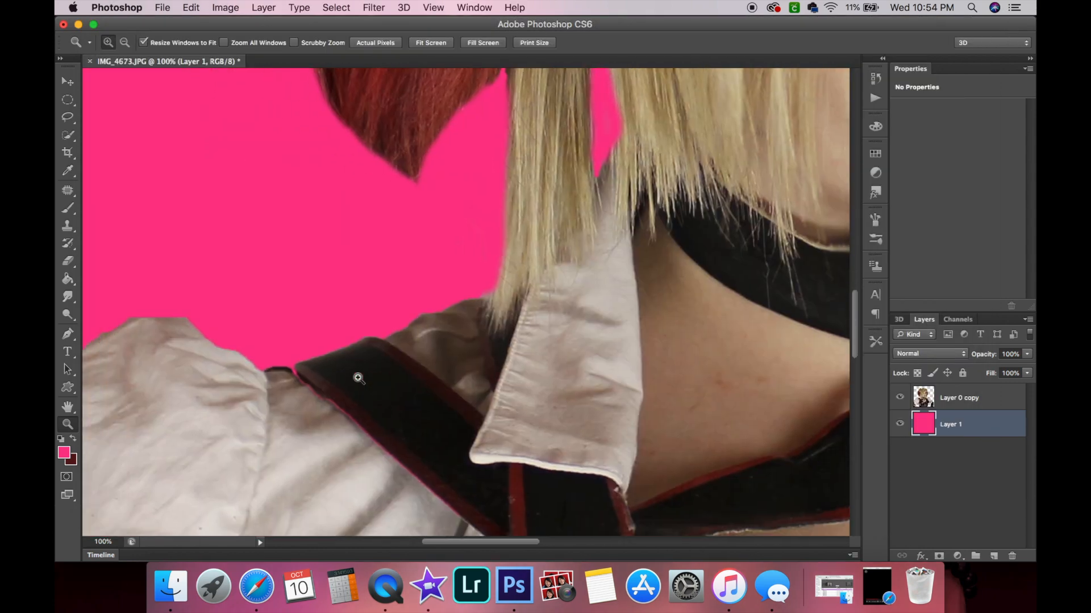
pyautogui.hscroll(-5, 358, 379)
pyautogui.click(483, 404)
pyautogui.click(483, 405)
pyautogui.scroll(-3, 483, 404)
pyautogui.hscroll(3, 483, 405)
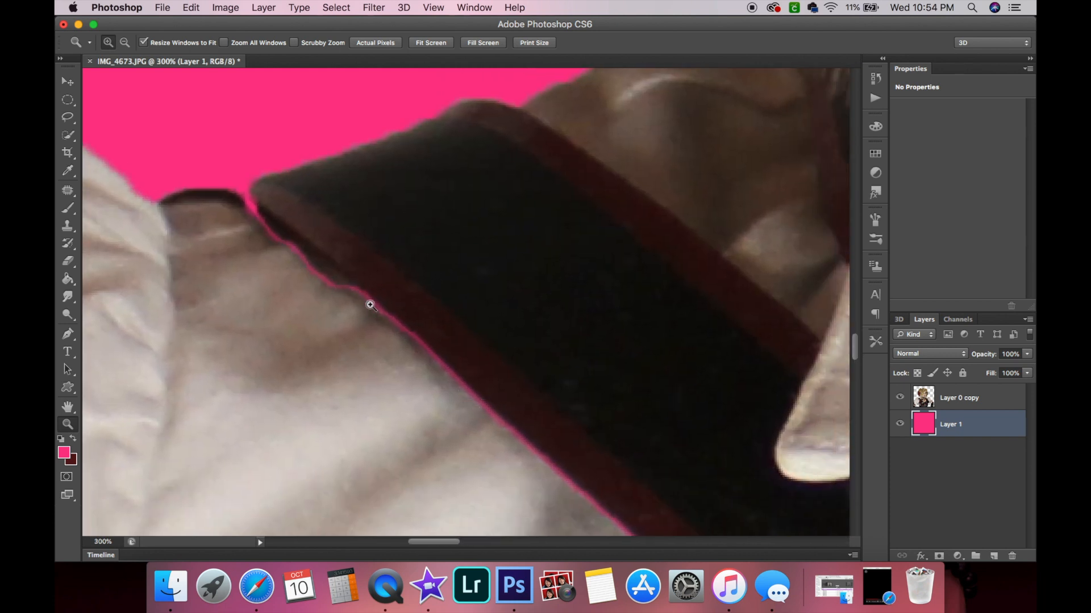
pyautogui.scroll(-5, 380, 303)
pyautogui.hscroll(6, 381, 303)
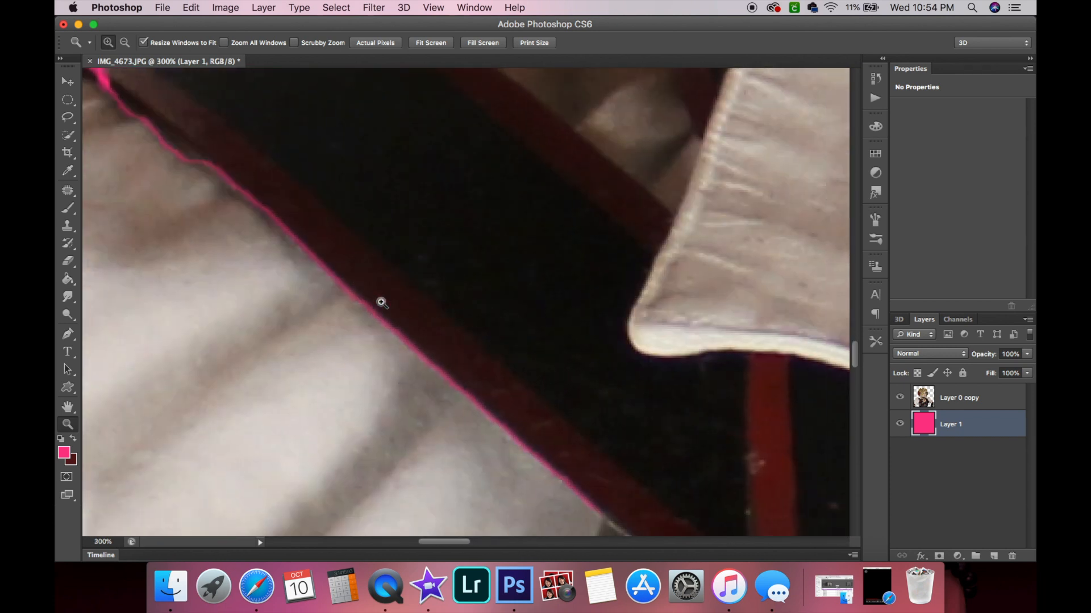
pyautogui.scroll(5, 567, 464)
pyautogui.hscroll(-5, 567, 465)
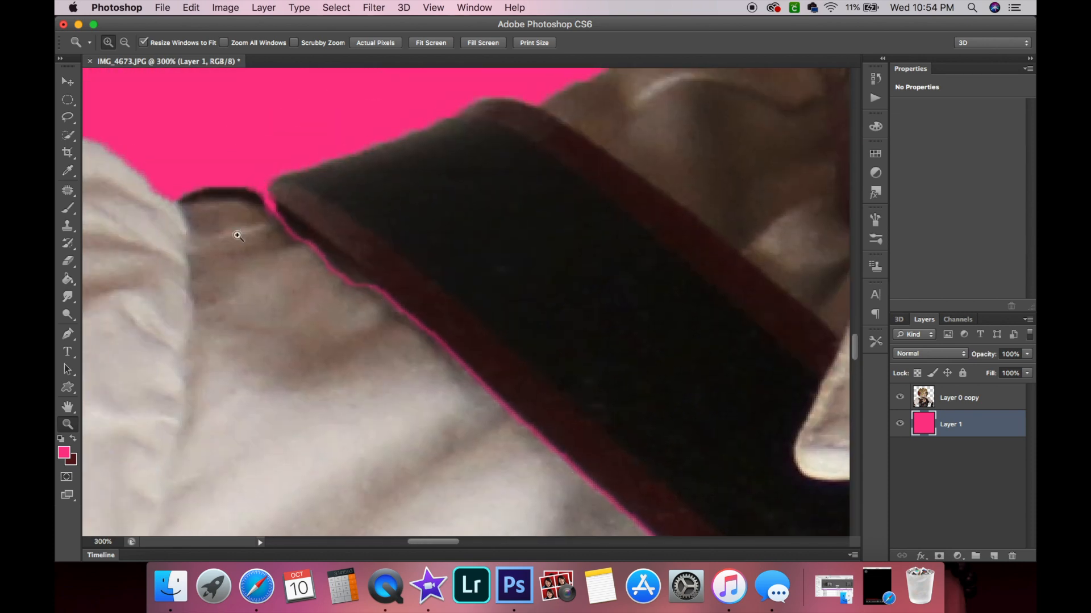
pyautogui.keyDown('alt'); pyautogui.click(349, 350); pyautogui.keyUp('alt')
pyautogui.keyDown('alt'); pyautogui.click(347, 349); pyautogui.keyUp('alt')
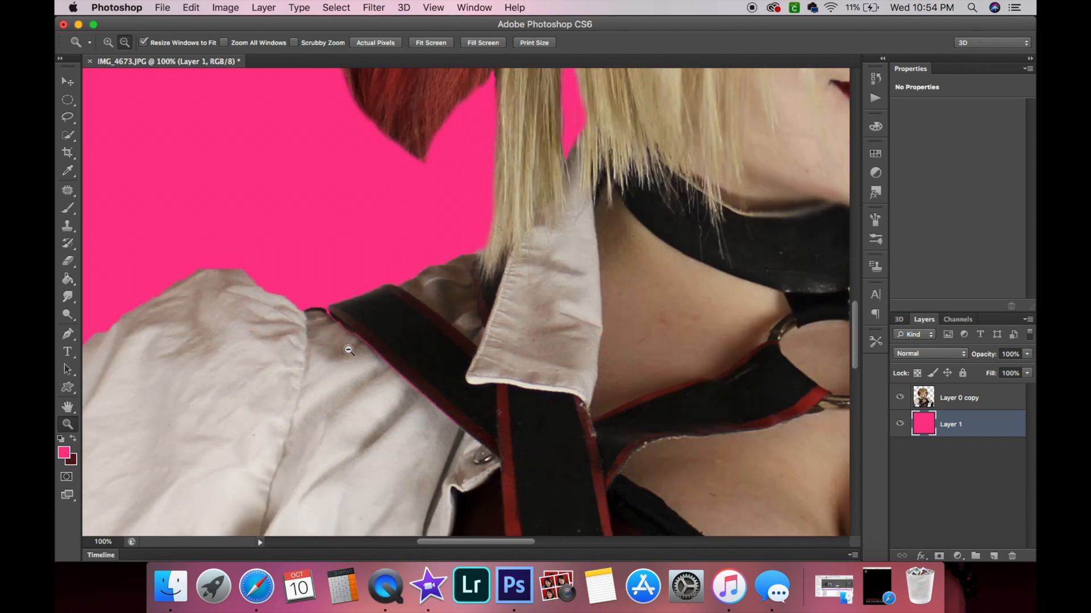
pyautogui.keyDown('alt'); pyautogui.click(348, 349); pyautogui.keyUp('alt')
pyautogui.keyDown('alt'); pyautogui.click(461, 388); pyautogui.keyUp('alt')
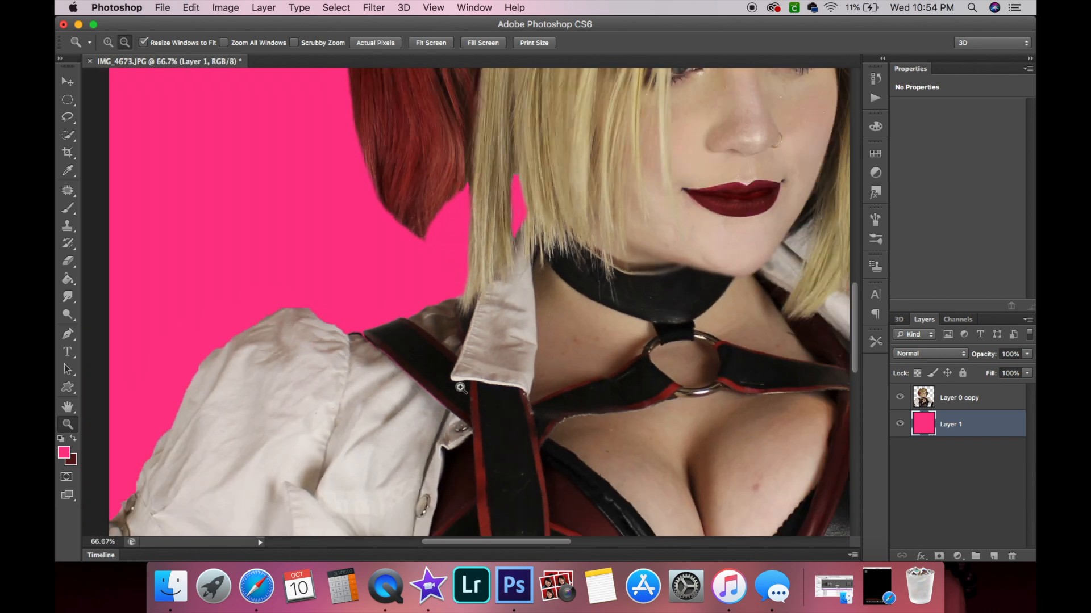
pyautogui.click(359, 323)
pyautogui.click(358, 320)
pyautogui.click(358, 320)
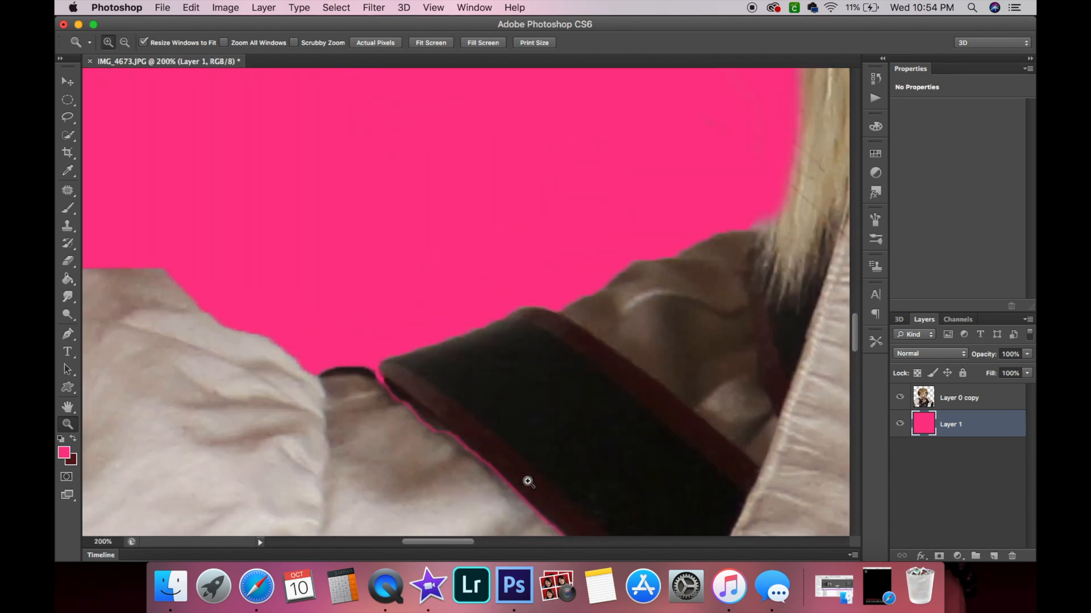
pyautogui.hscroll(2, 438, 354)
pyautogui.scroll(2, 439, 353)
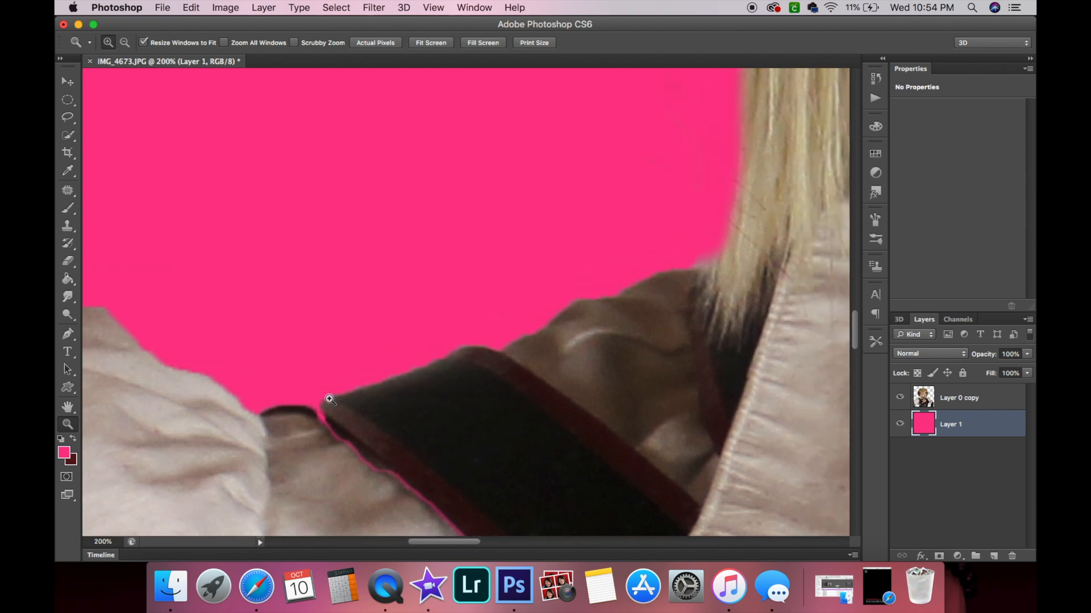
pyautogui.scroll(-5, 412, 434)
pyautogui.hscroll(2, 412, 434)
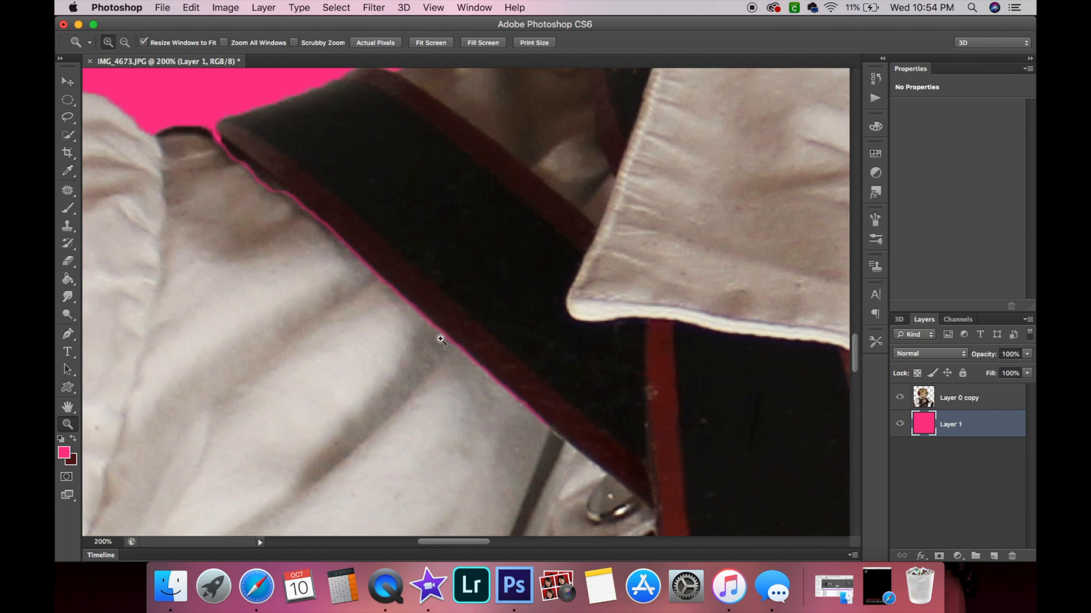
pyautogui.scroll(2, 397, 342)
pyautogui.scroll(3, 397, 342)
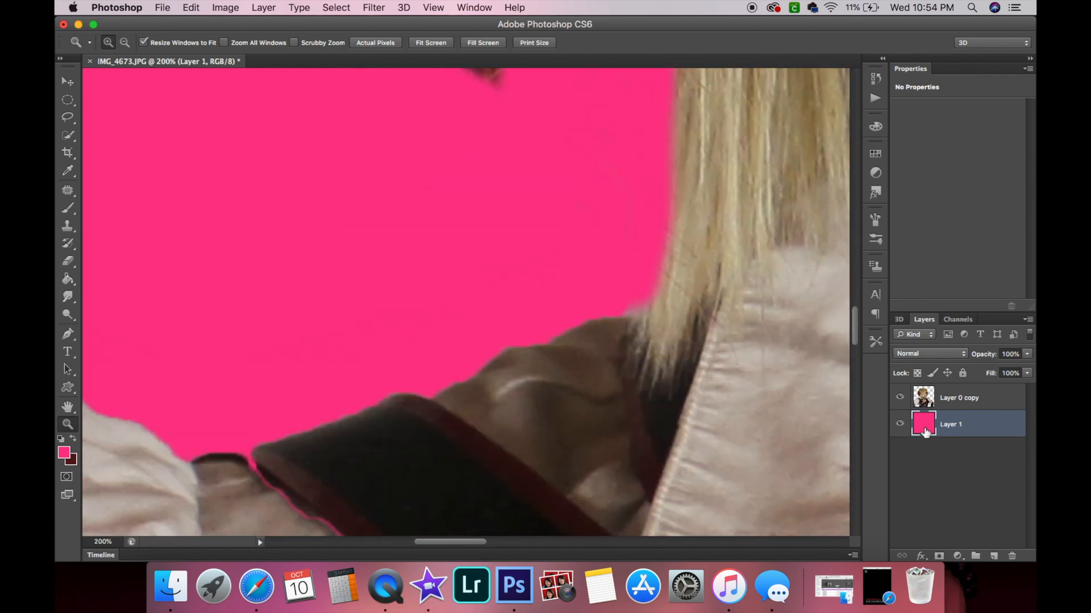
# On Layer 0 copy, erase the fringe along the strap's top edge with a 26 px soft eraser.
pyautogui.click(976, 395)
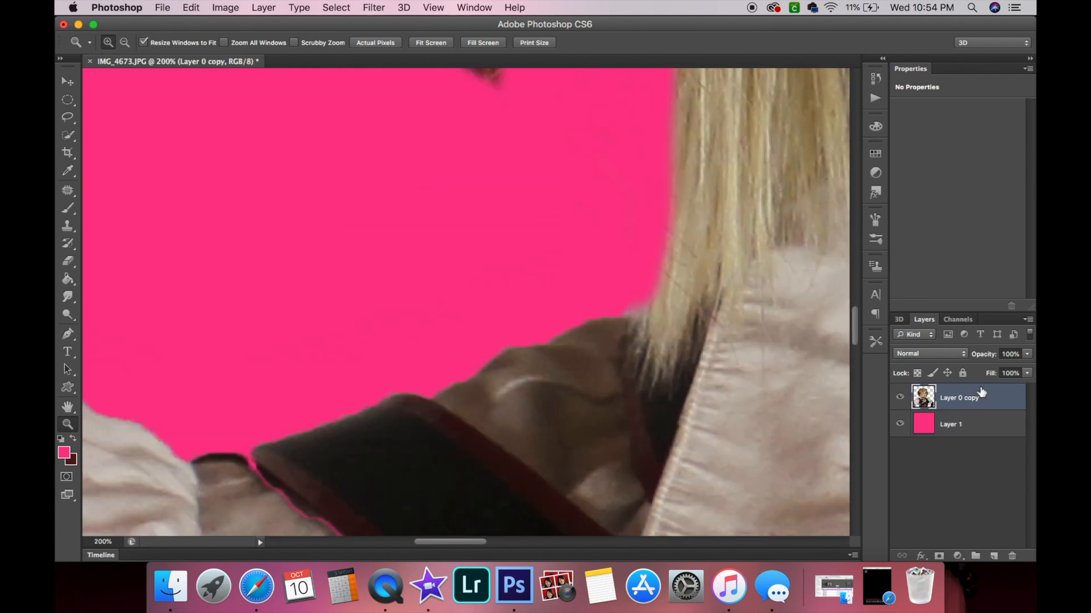
pyautogui.click(69, 262)
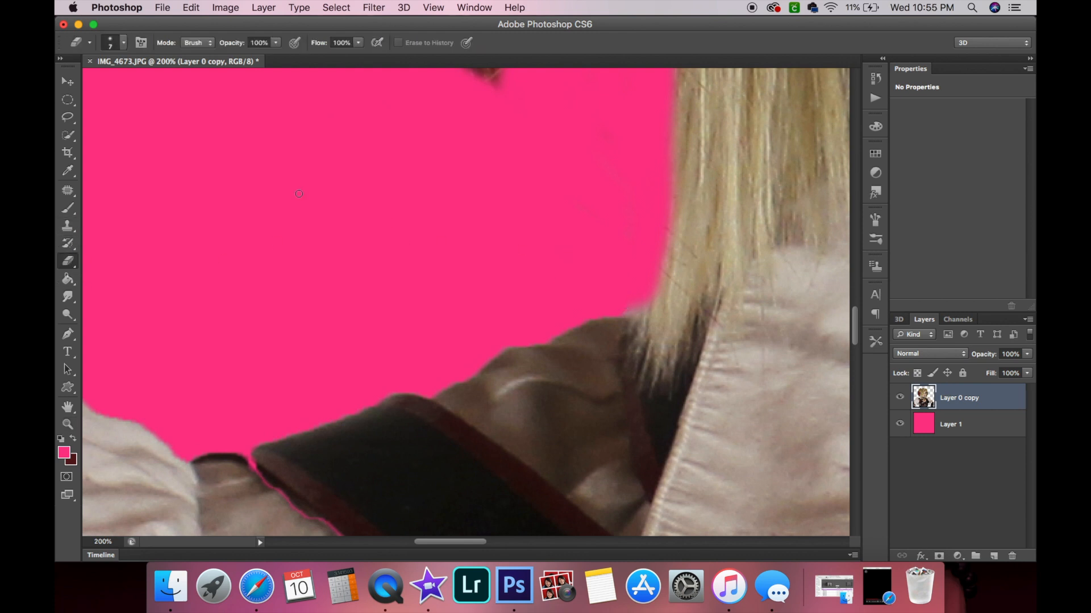
pyautogui.click(121, 46)
pyautogui.click(100, 83)
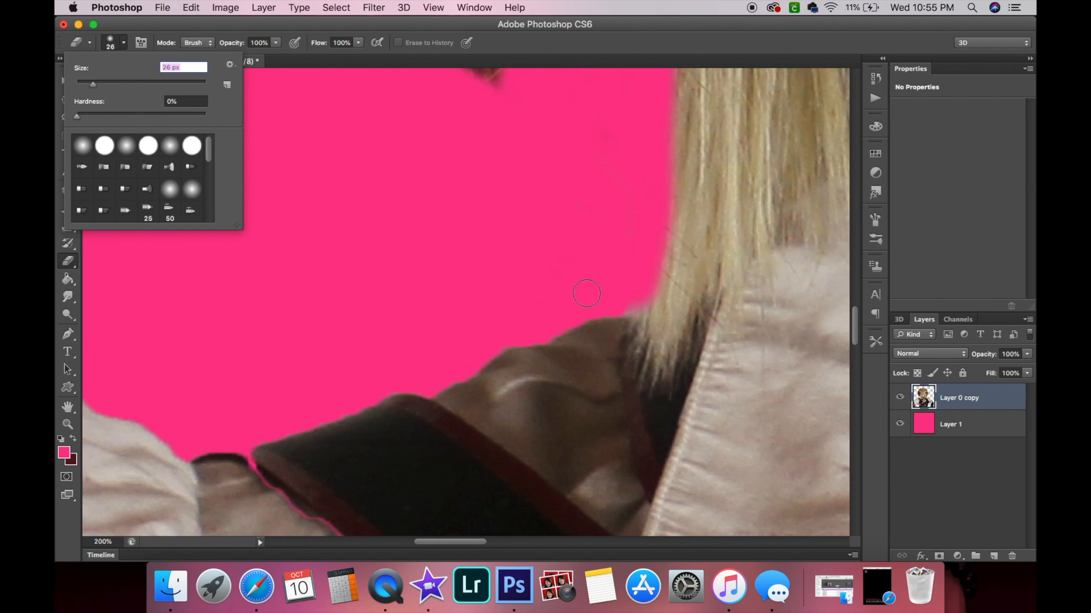
pyautogui.click(635, 301)
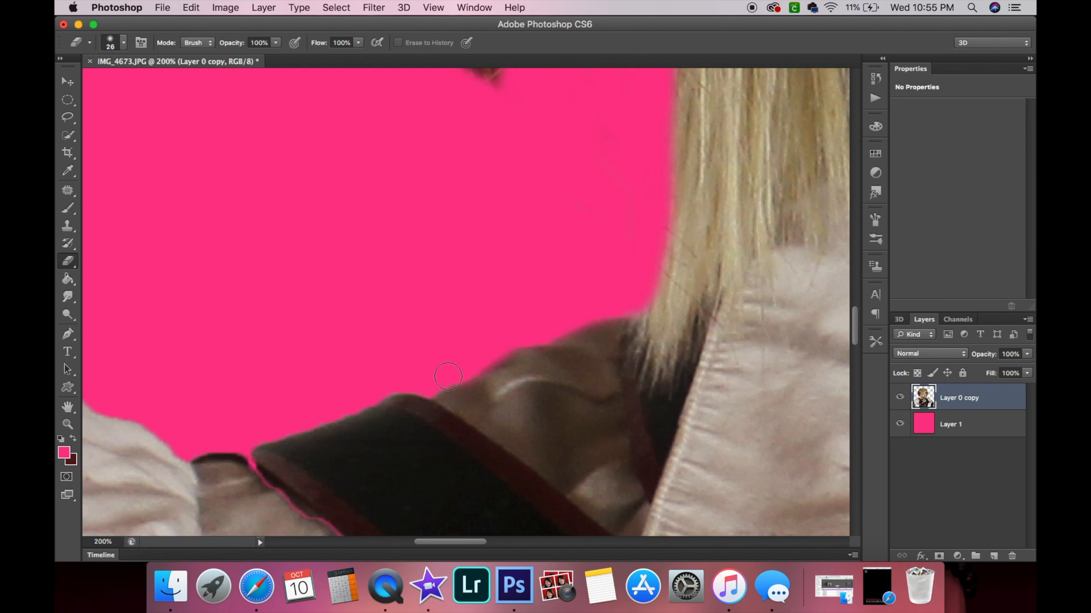
pyautogui.moveTo(330, 412); pyautogui.dragTo(280, 429)
# Erase the rough edge along the top and outer side of the puffed sleeve.
pyautogui.hscroll(-10, 239, 439)
pyautogui.moveTo(565, 435)
pyautogui.mouseDown()
pyautogui.moveTo(510, 428)
pyautogui.moveTo(559, 423)
pyautogui.moveTo(500, 419)
pyautogui.moveTo(419, 384)
pyautogui.moveTo(344, 311)
pyautogui.mouseUp()
pyautogui.hscroll(-10, 344, 310)
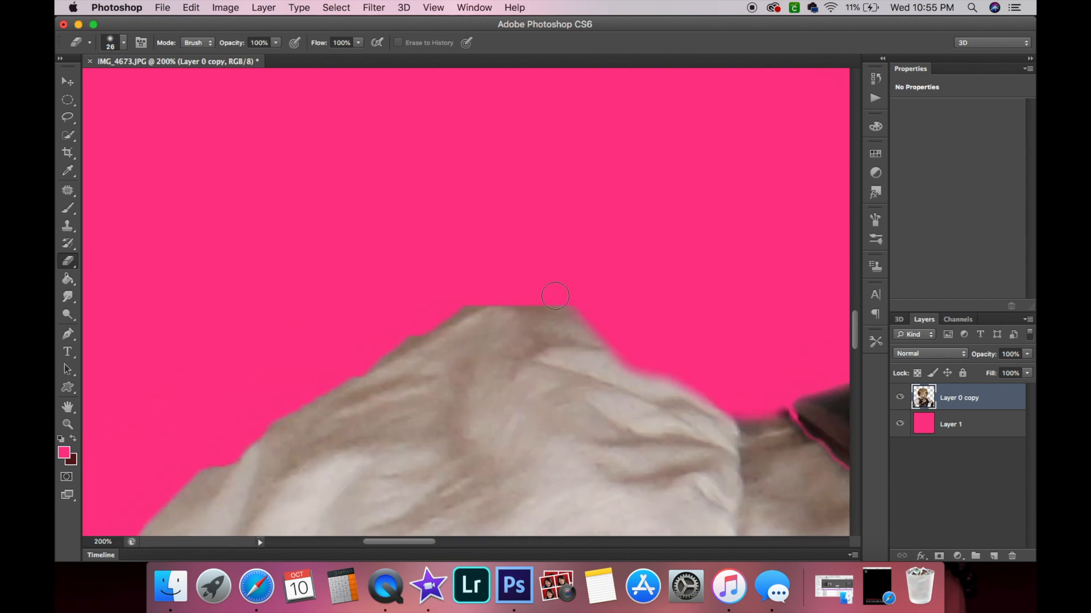
pyautogui.moveTo(544, 293)
pyautogui.mouseDown()
pyautogui.moveTo(459, 307)
pyautogui.moveTo(523, 295)
pyautogui.mouseUp()
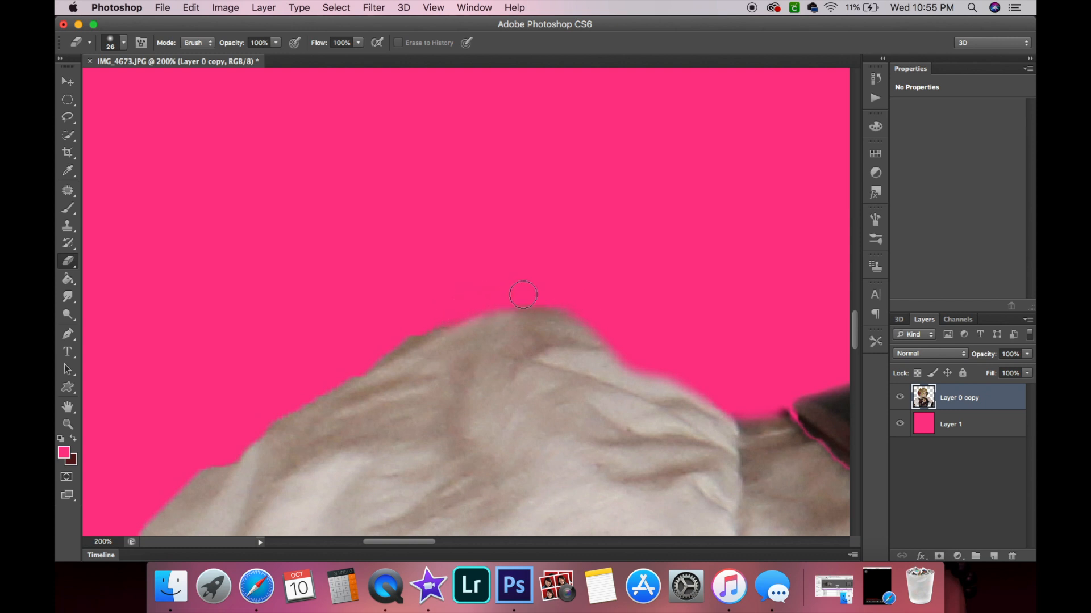
pyautogui.scroll(-6, 601, 313)
pyautogui.hscroll(-7, 602, 312)
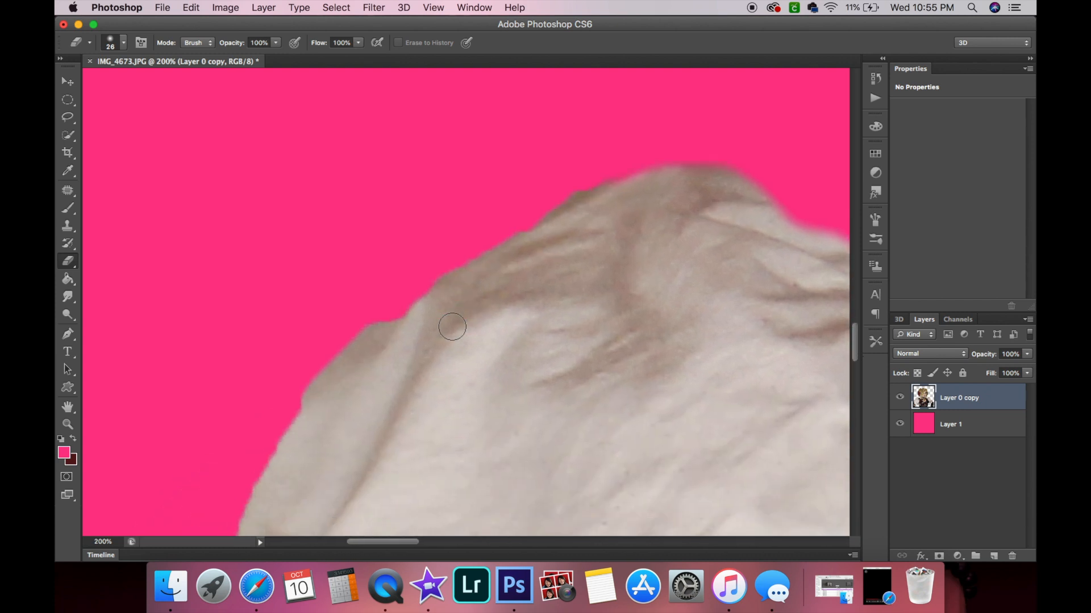
pyautogui.moveTo(621, 170)
pyautogui.mouseDown()
pyautogui.moveTo(511, 244)
pyautogui.moveTo(434, 274)
pyautogui.moveTo(294, 406)
pyautogui.mouseUp()
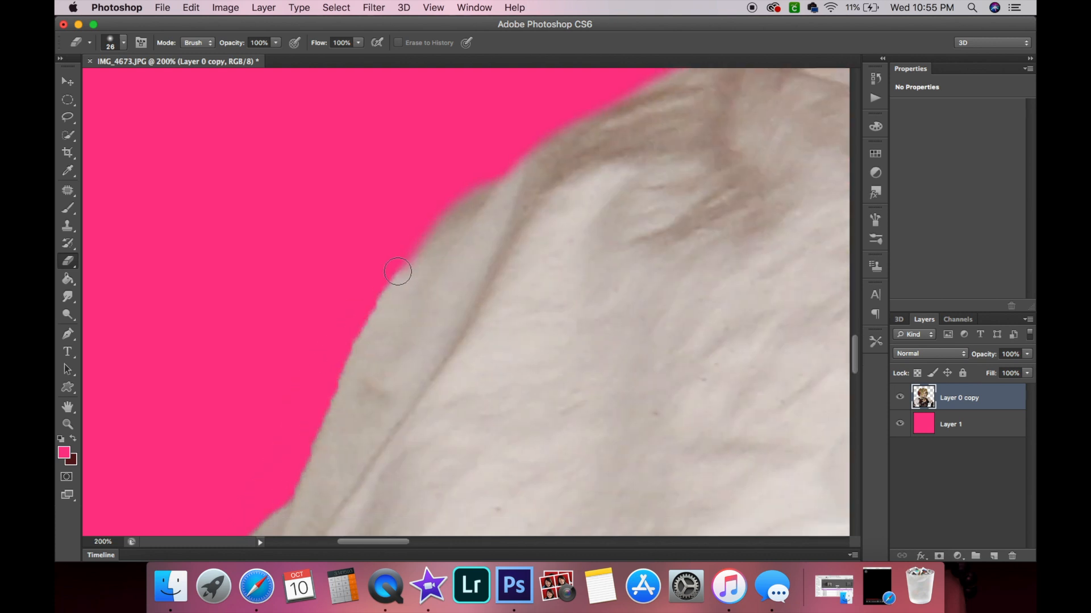
pyautogui.moveTo(389, 265)
pyautogui.mouseDown()
pyautogui.moveTo(336, 394)
pyautogui.moveTo(287, 473)
pyautogui.mouseUp()
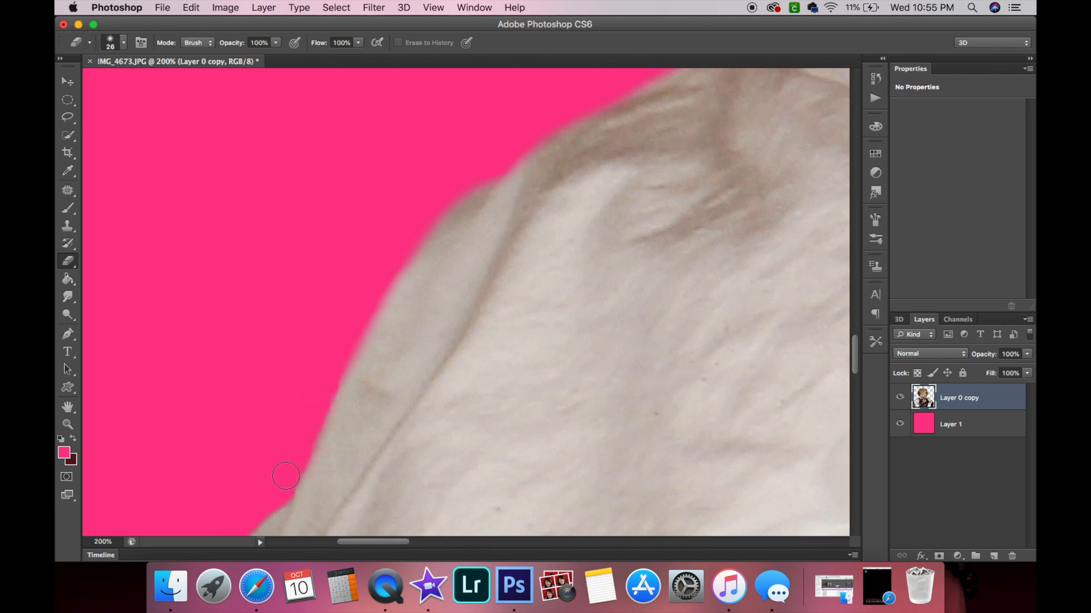
# Erase the rough fringe along the outer edge of the puffed sleeve down toward the arm.
pyautogui.scroll(-5, 283, 483)
pyautogui.hscroll(-3, 283, 483)
pyautogui.moveTo(402, 241)
pyautogui.mouseDown()
pyautogui.moveTo(361, 283)
pyautogui.moveTo(276, 419)
pyautogui.moveTo(277, 503)
pyautogui.mouseUp()
pyautogui.scroll(-5, 279, 494)
pyautogui.hscroll(-3, 286, 466)
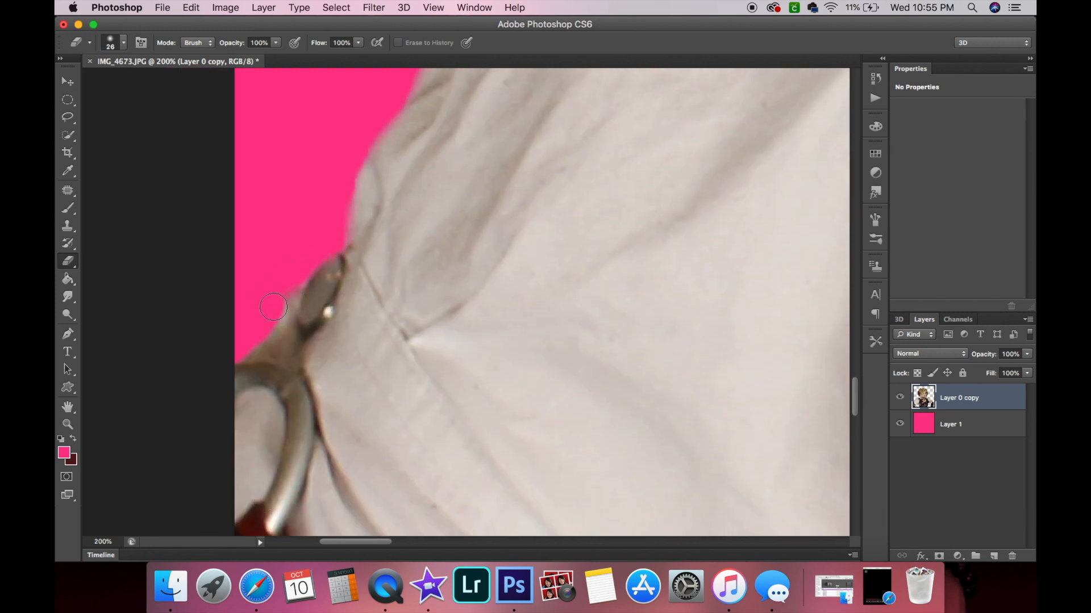
# Erase the fringe along the edge of the dark red garment below the arm.
pyautogui.click(69, 424)
pyautogui.hscroll(6, 344, 477)
pyautogui.scroll(-3, 344, 478)
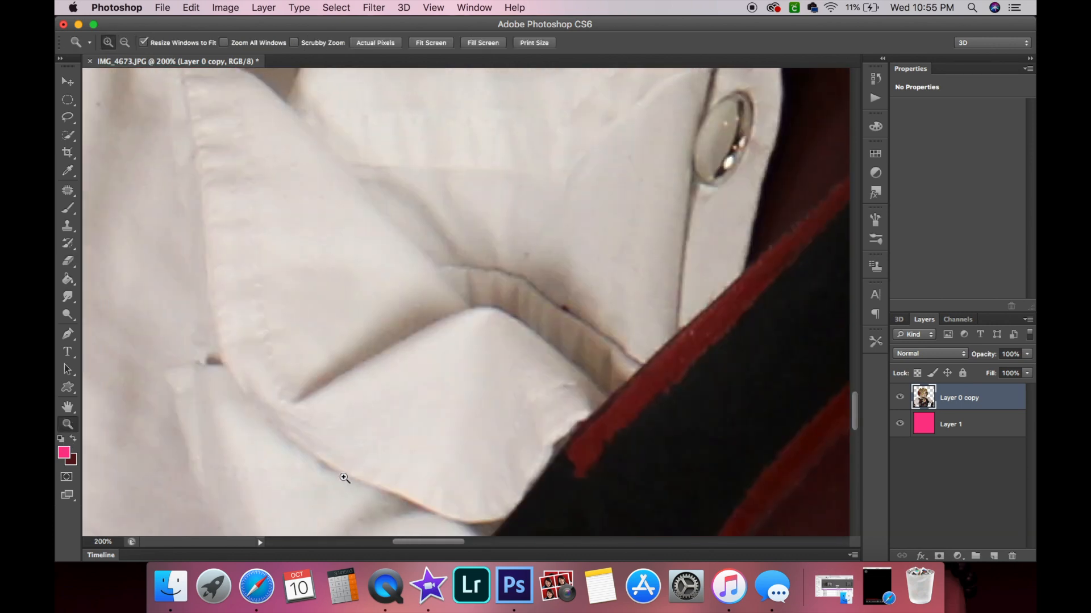
pyautogui.scroll(-5, 344, 477)
pyautogui.hscroll(-4, 344, 478)
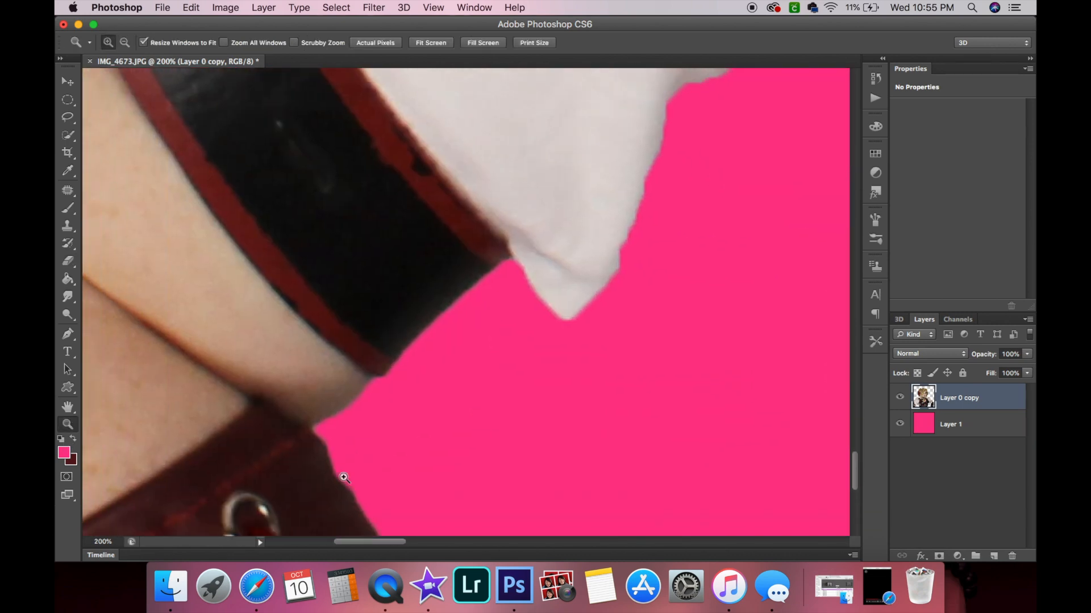
pyautogui.scroll(-5, 345, 478)
pyautogui.scroll(2, 360, 294)
pyautogui.click(69, 261)
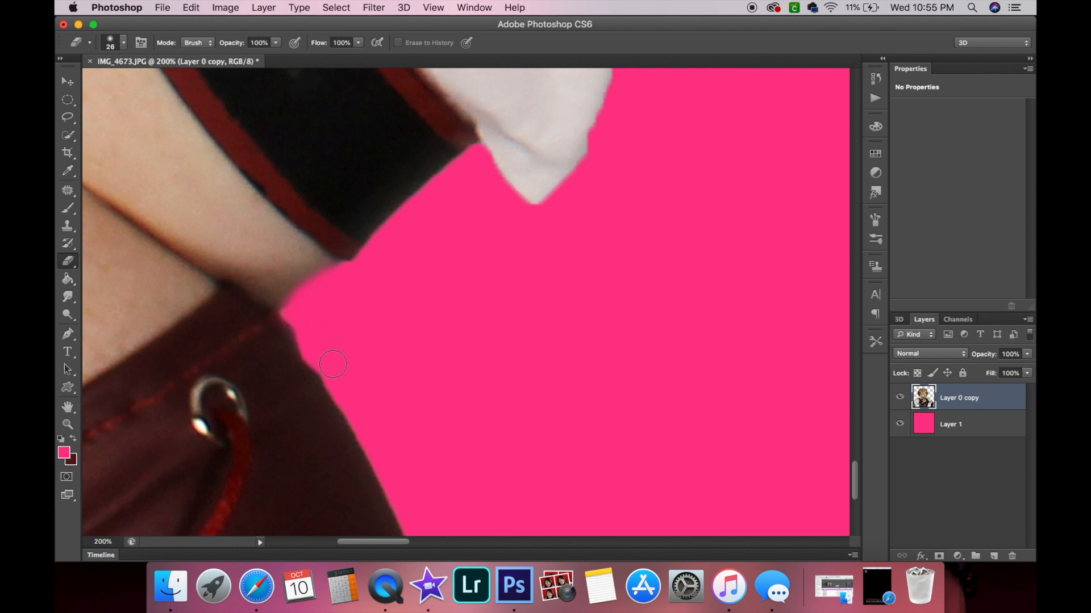
pyautogui.moveTo(381, 446); pyautogui.dragTo(420, 542)
pyautogui.scroll(2, 420, 543)
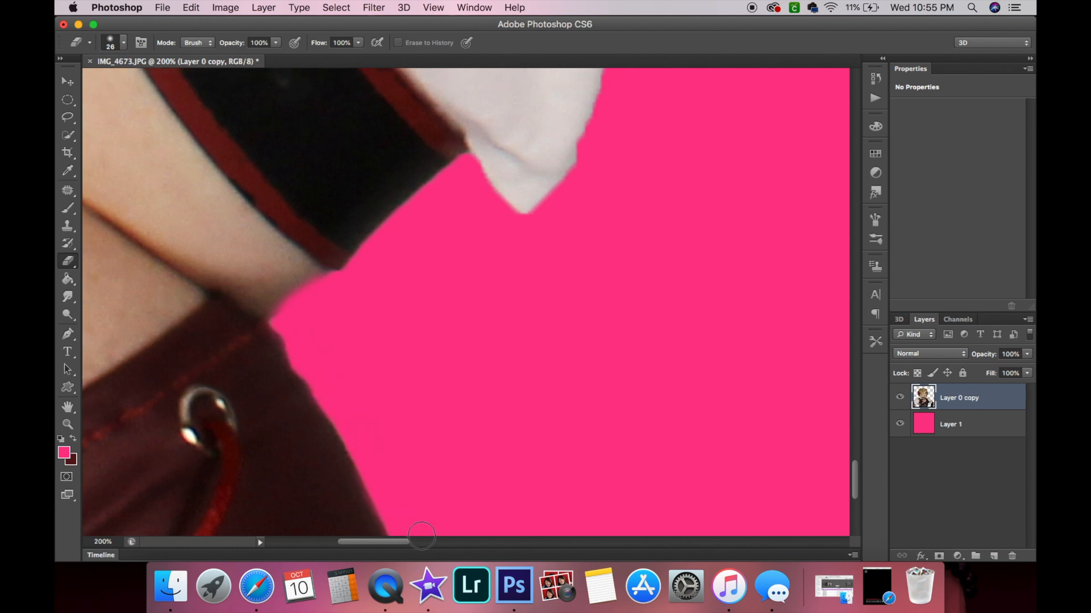
# Erase the rough edge along the underside of the white sleeve and into the gap under the arm.
pyautogui.scroll(-5, 381, 326)
pyautogui.scroll(10, 381, 318)
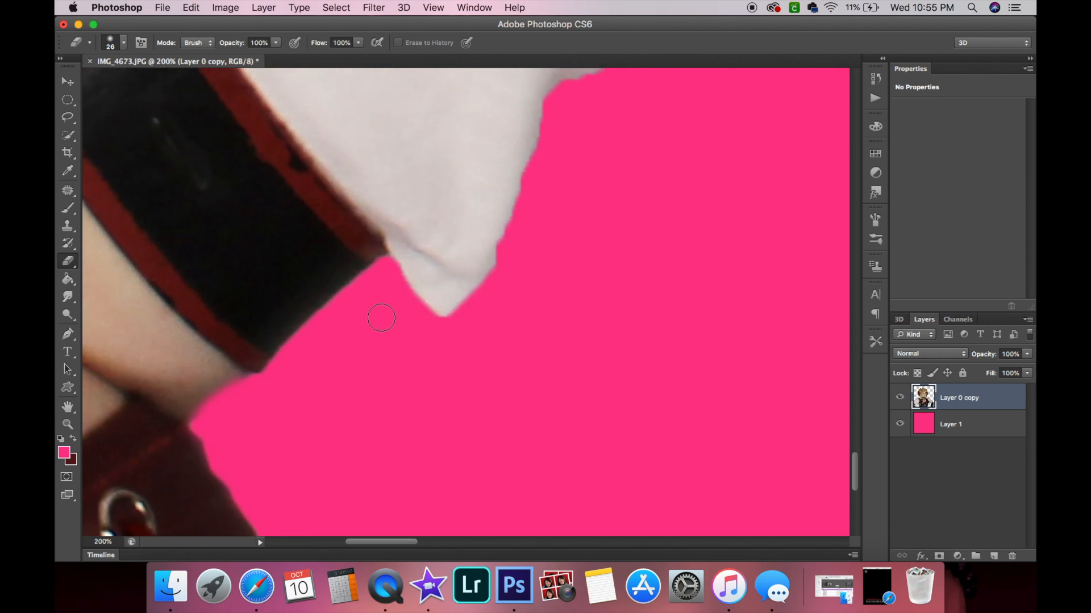
pyautogui.scroll(3, 535, 447)
pyautogui.hscroll(5, 534, 446)
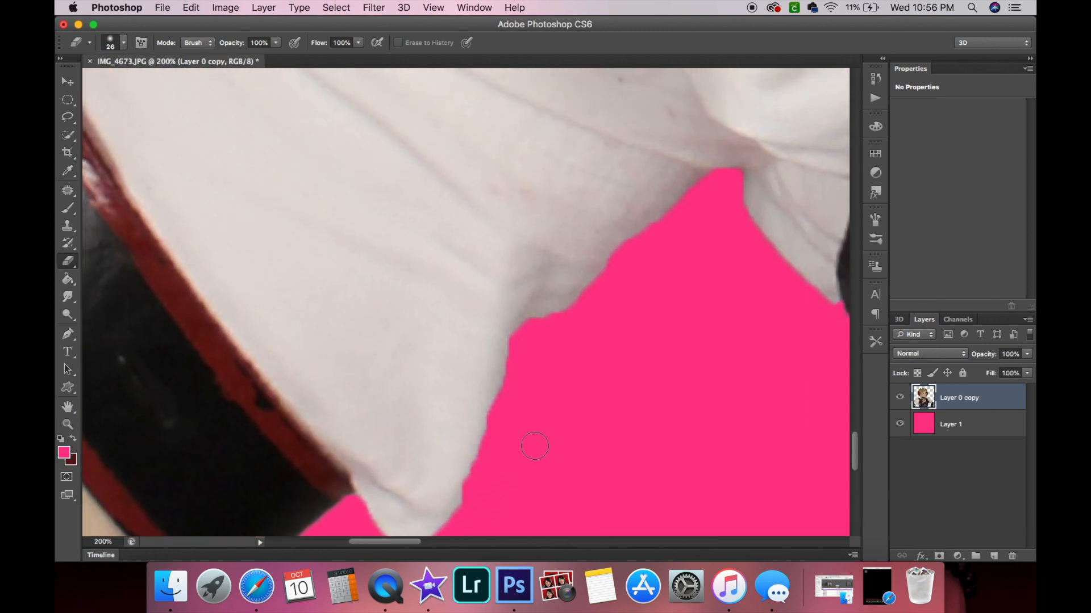
pyautogui.moveTo(330, 499)
pyautogui.mouseDown()
pyautogui.moveTo(364, 513)
pyautogui.moveTo(419, 480)
pyautogui.moveTo(363, 510)
pyautogui.moveTo(309, 475)
pyautogui.moveTo(445, 485)
pyautogui.moveTo(426, 483)
pyautogui.moveTo(429, 464)
pyautogui.moveTo(418, 476)
pyautogui.moveTo(469, 349)
pyautogui.moveTo(468, 301)
pyautogui.moveTo(476, 288)
pyautogui.moveTo(541, 268)
pyautogui.moveTo(562, 245)
pyautogui.mouseUp()
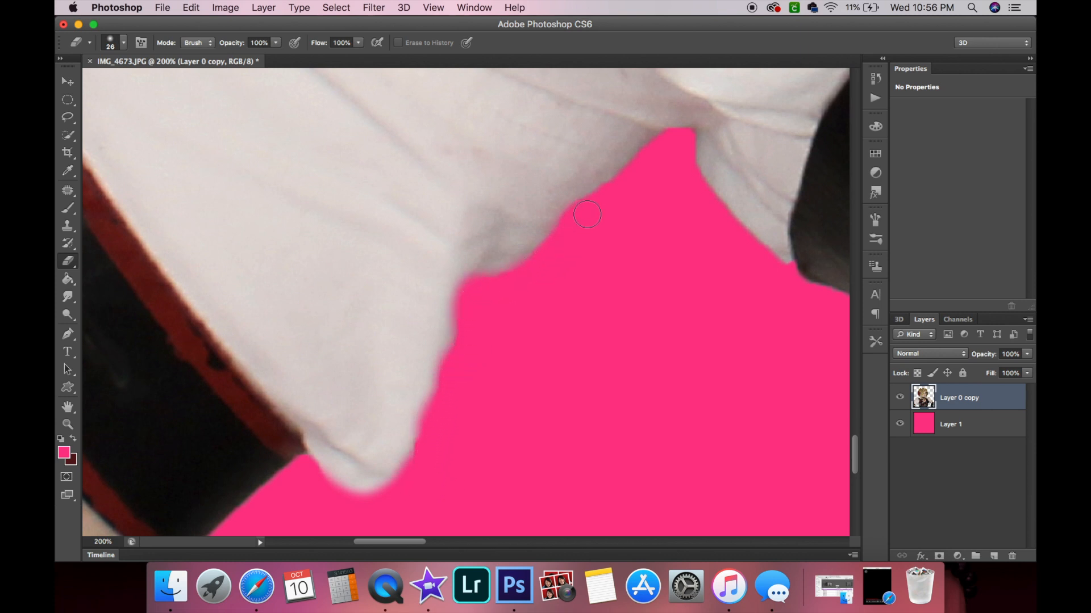
pyautogui.hscroll(10, 625, 167)
pyautogui.moveTo(335, 164)
pyautogui.mouseDown()
pyautogui.moveTo(394, 256)
pyautogui.moveTo(456, 301)
pyautogui.moveTo(522, 325)
pyautogui.mouseUp()
pyautogui.moveTo(541, 361)
pyautogui.mouseDown()
pyautogui.moveTo(517, 398)
pyautogui.moveTo(574, 487)
pyautogui.mouseUp()
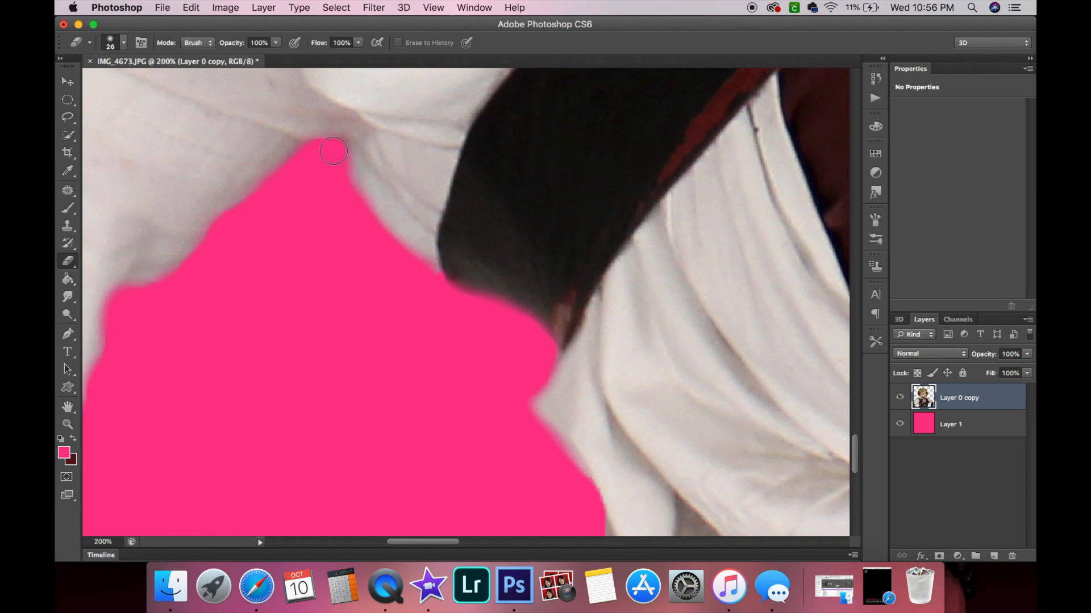
# Erase the fringe along the outer edge of the white fabric draped over the belt.
pyautogui.scroll(-15, 263, 285)
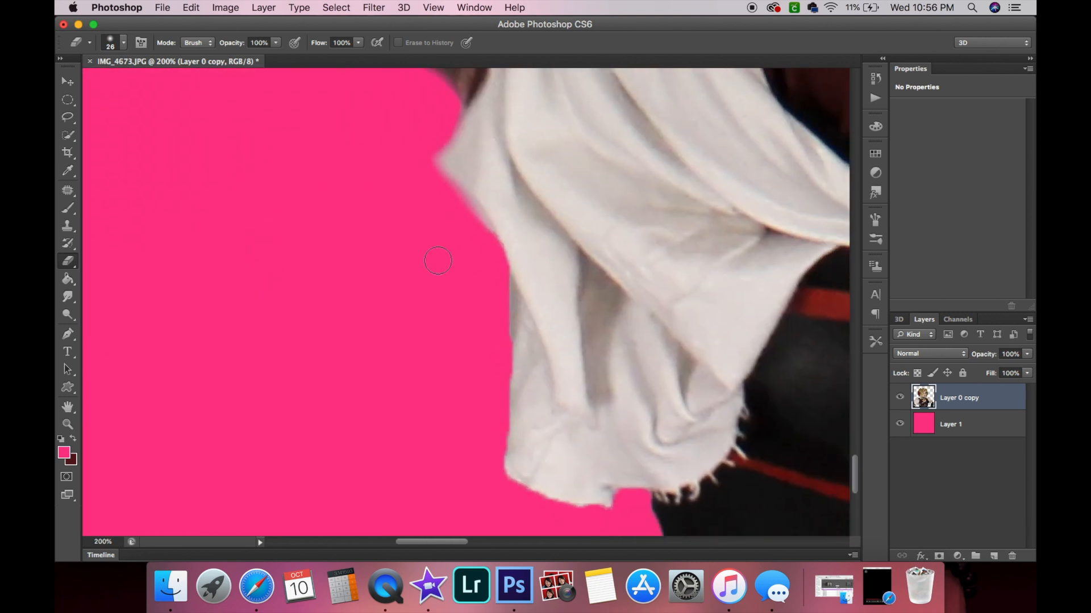
pyautogui.moveTo(498, 313)
pyautogui.mouseDown()
pyautogui.moveTo(498, 273)
pyautogui.moveTo(488, 471)
pyautogui.moveTo(530, 505)
pyautogui.moveTo(615, 518)
pyautogui.moveTo(502, 497)
pyautogui.moveTo(612, 517)
pyautogui.moveTo(635, 507)
pyautogui.moveTo(592, 508)
pyautogui.moveTo(598, 500)
pyautogui.moveTo(490, 471)
pyautogui.mouseUp()
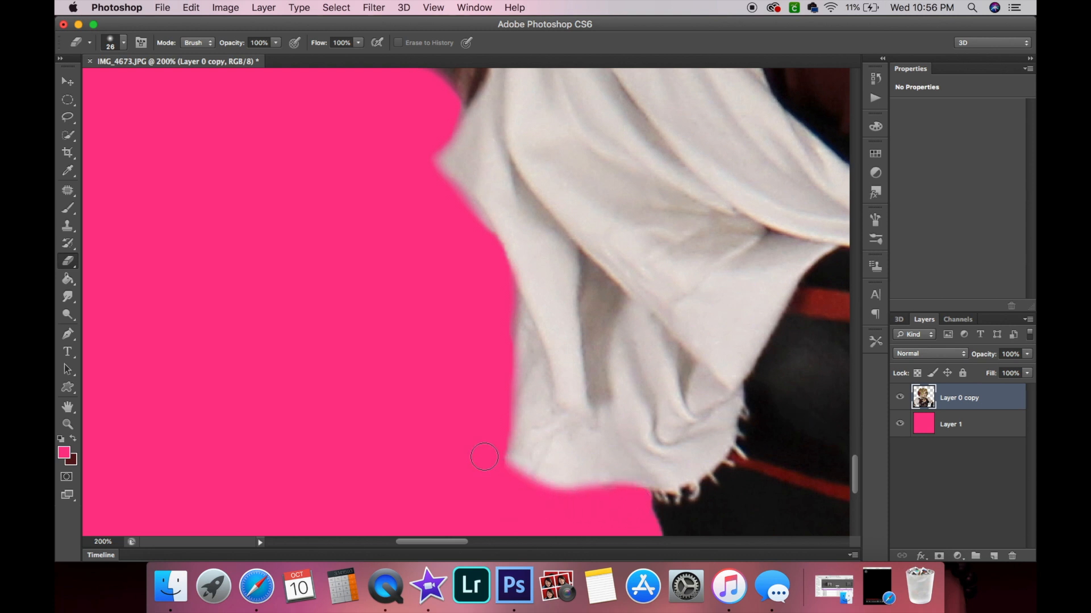
pyautogui.hscroll(10, 485, 457)
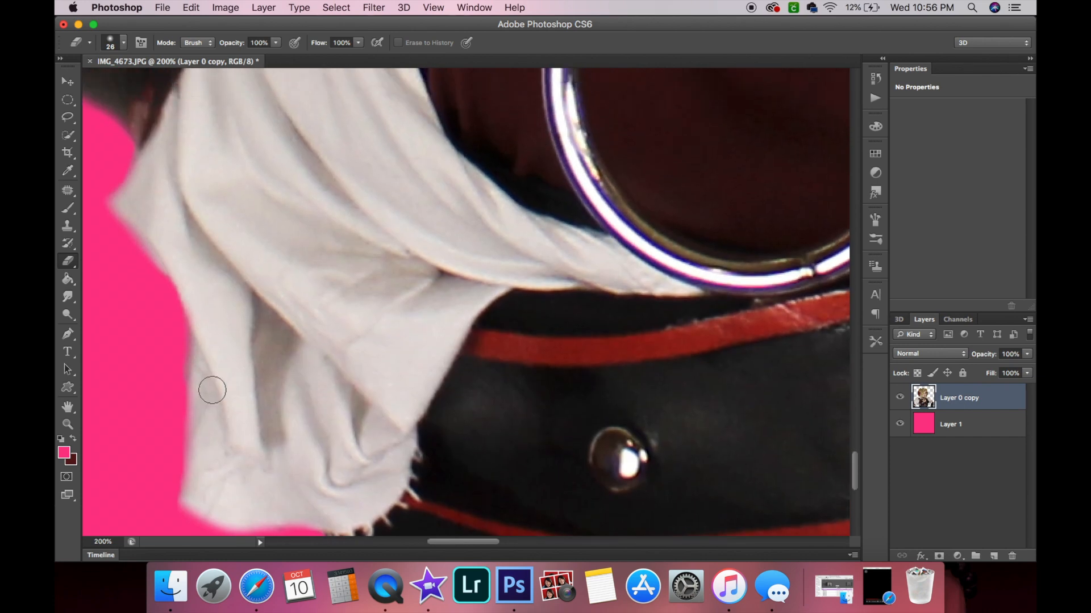
pyautogui.scroll(-5, 475, 299)
pyautogui.scroll(3, 475, 300)
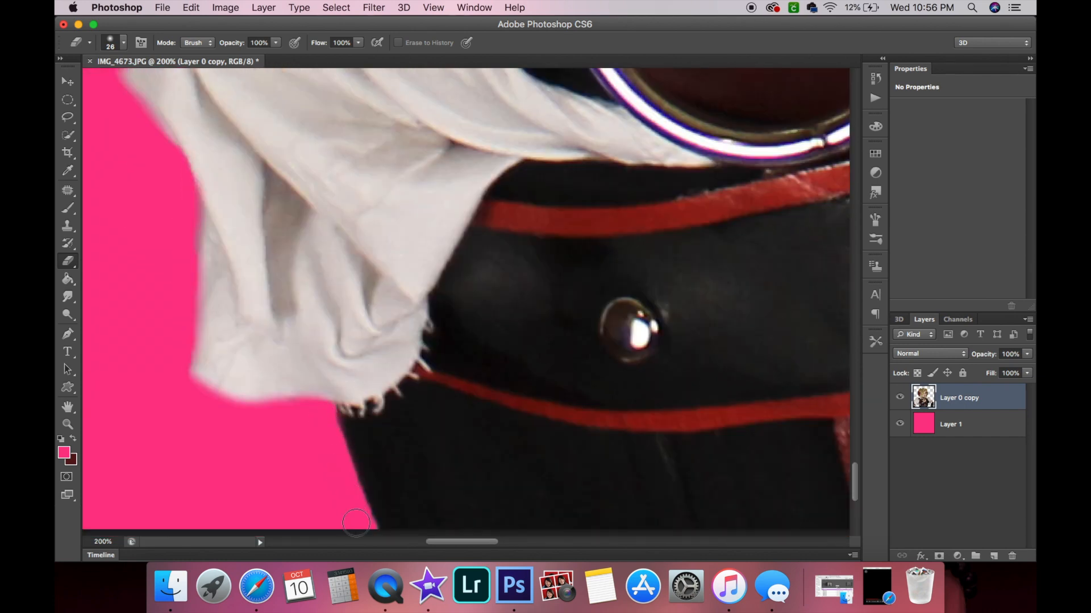
pyautogui.scroll(-10, 353, 516)
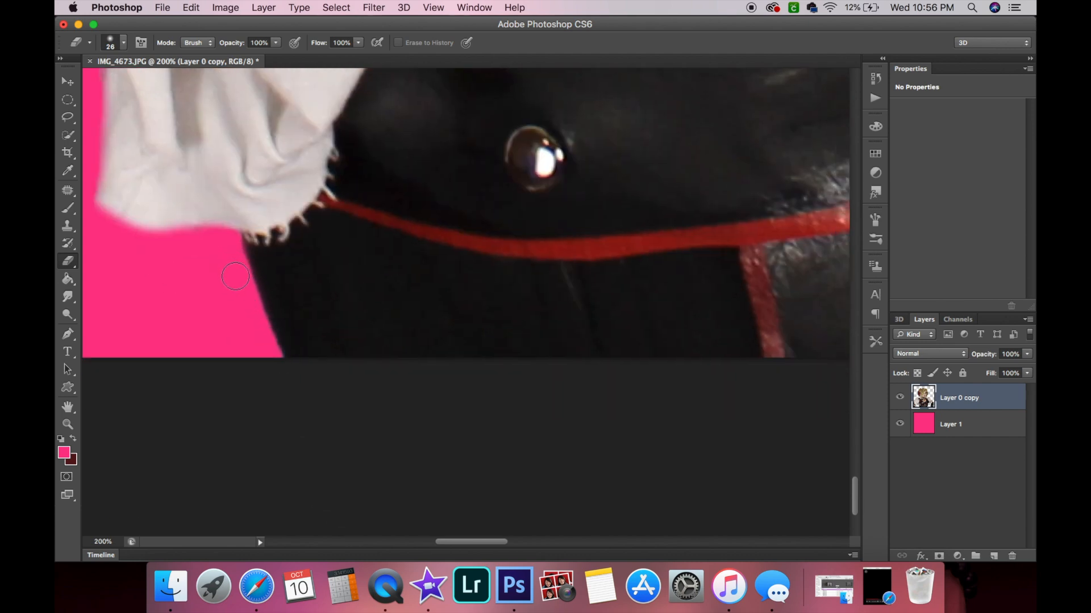
# Zoom out to the whole image and delete the pink background layer.
pyautogui.click(68, 424)
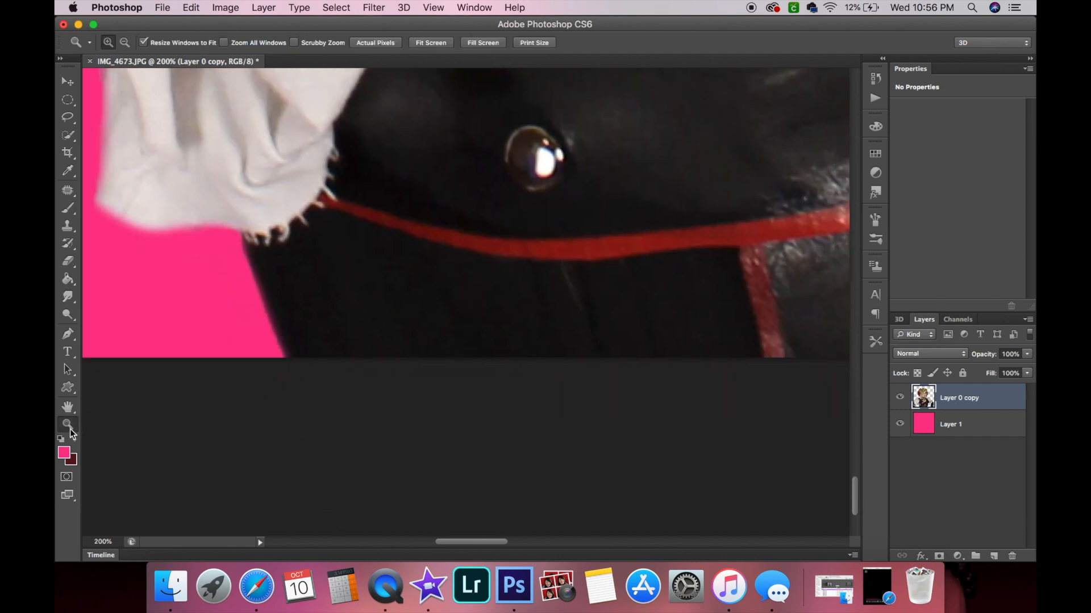
pyautogui.keyDown('alt'); pyautogui.click(458, 361); pyautogui.keyUp('alt')
pyautogui.keyDown('alt'); pyautogui.click(457, 360); pyautogui.keyUp('alt')
pyautogui.keyDown('alt'); pyautogui.click(456, 360); pyautogui.keyUp('alt')
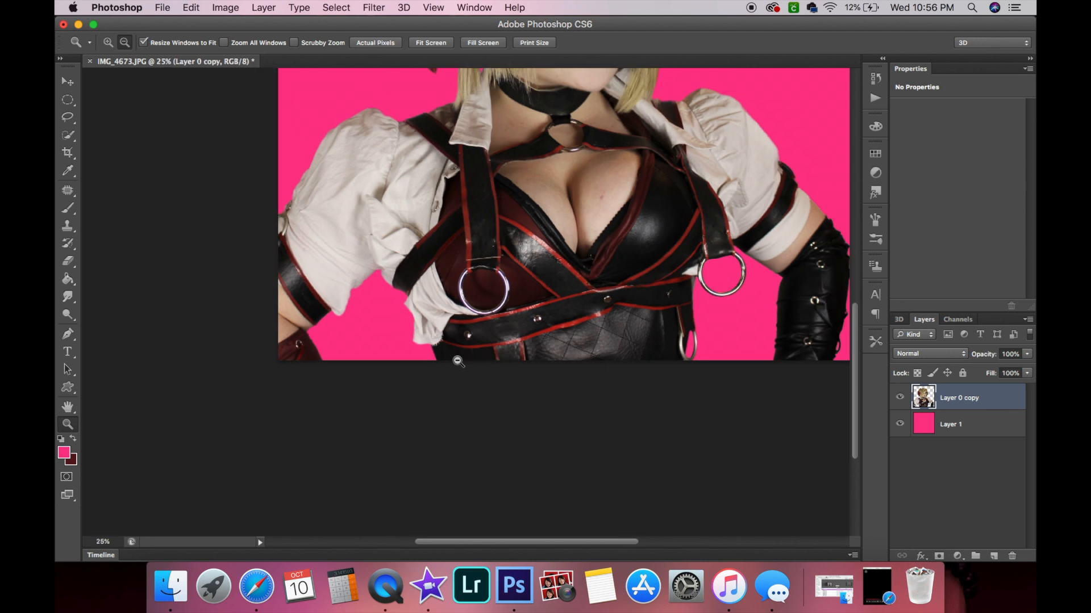
pyautogui.keyDown('alt'); pyautogui.click(518, 357); pyautogui.keyUp('alt')
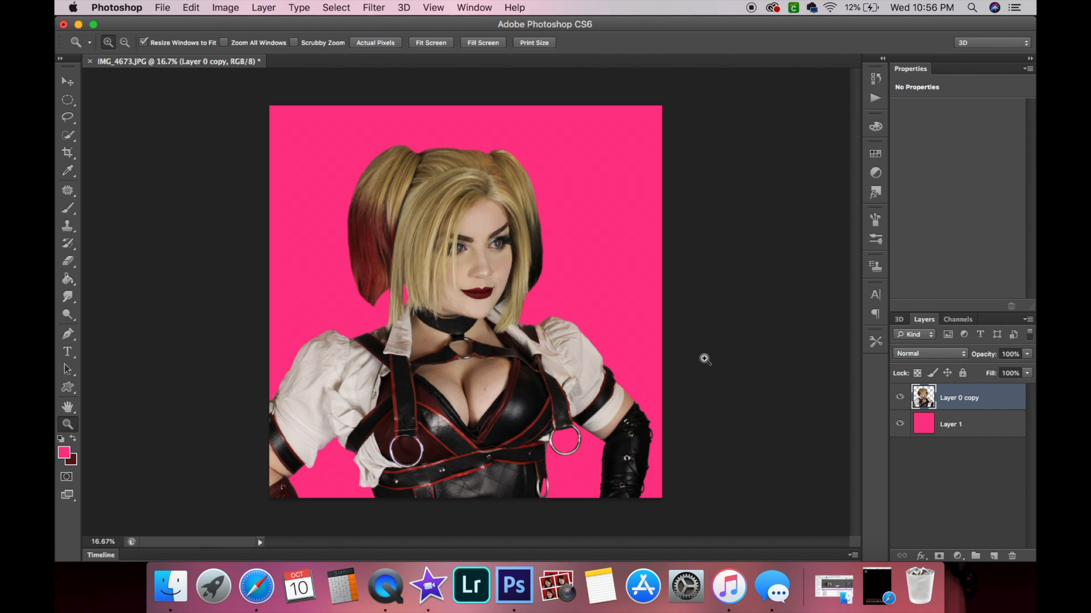
pyautogui.click(978, 436)
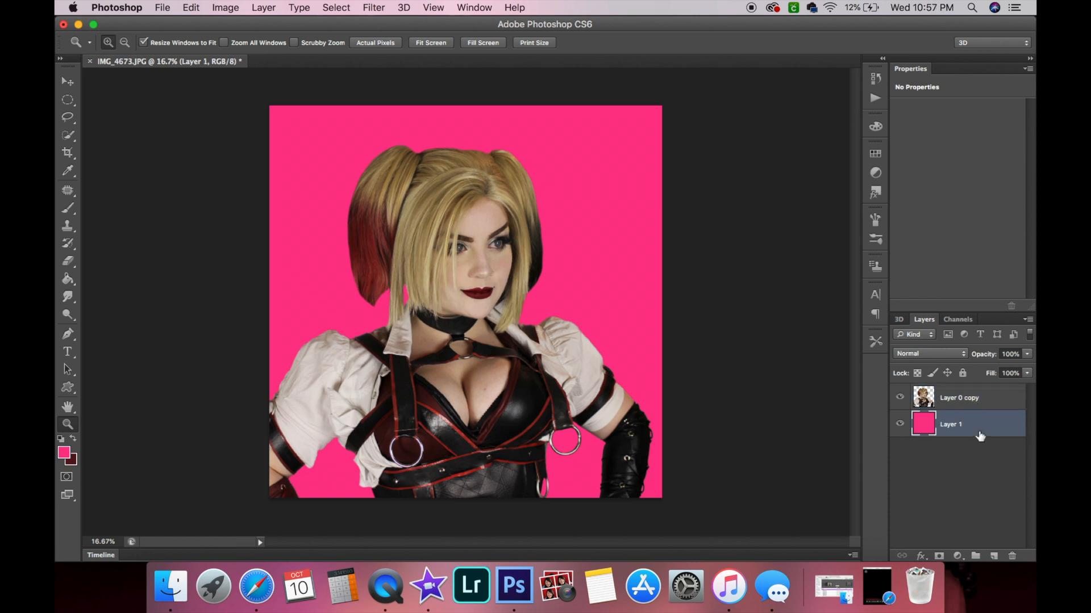
pyautogui.click(1012, 556)
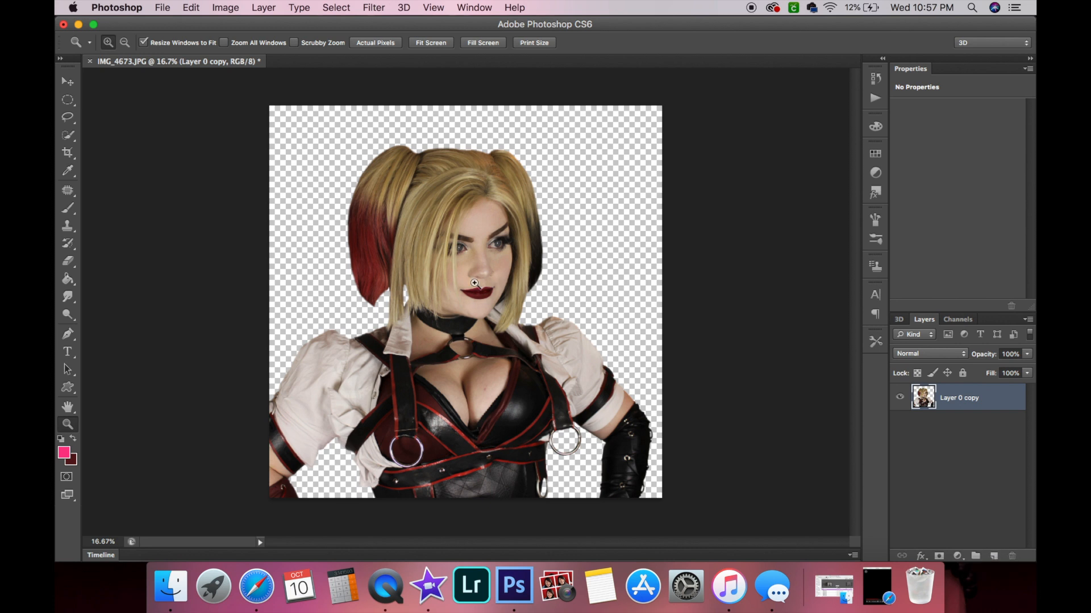
# Add a new empty layer above the cut-out figure.
pyautogui.click(993, 557)
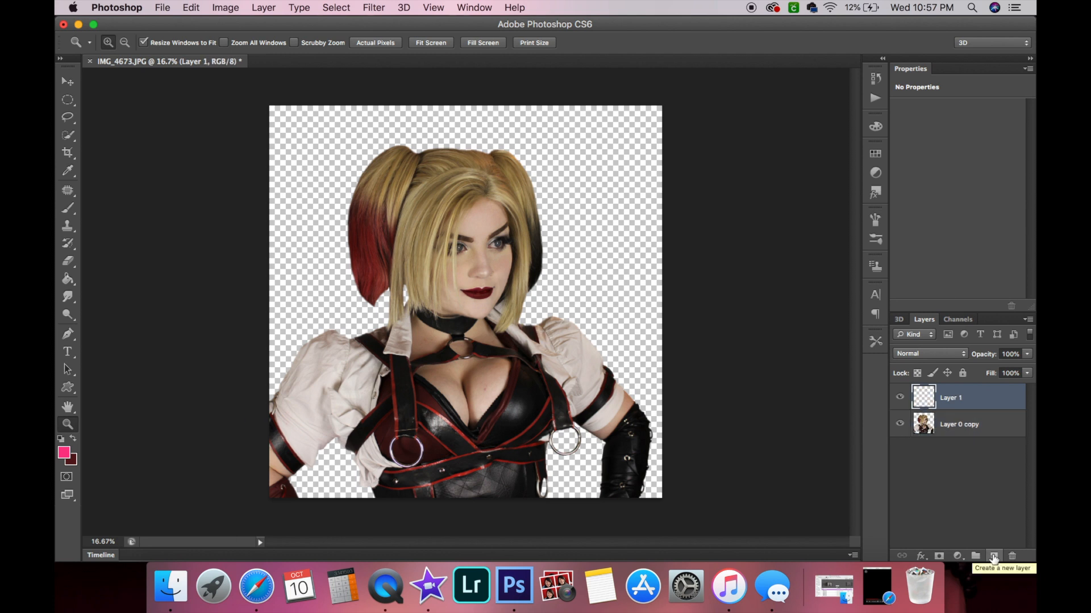
pyautogui.click(79, 24)
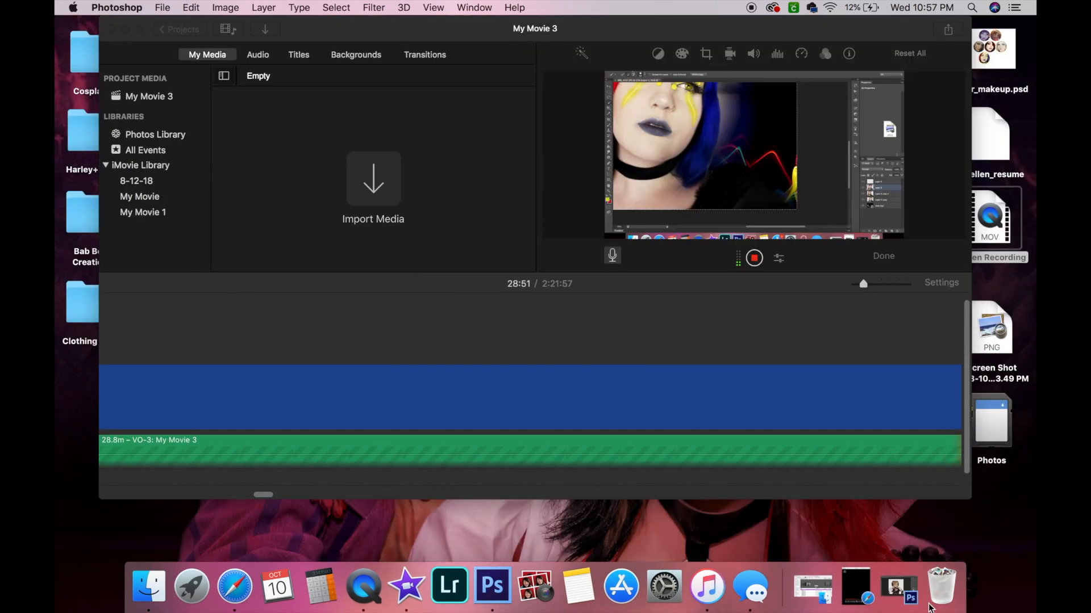
pyautogui.click(897, 588)
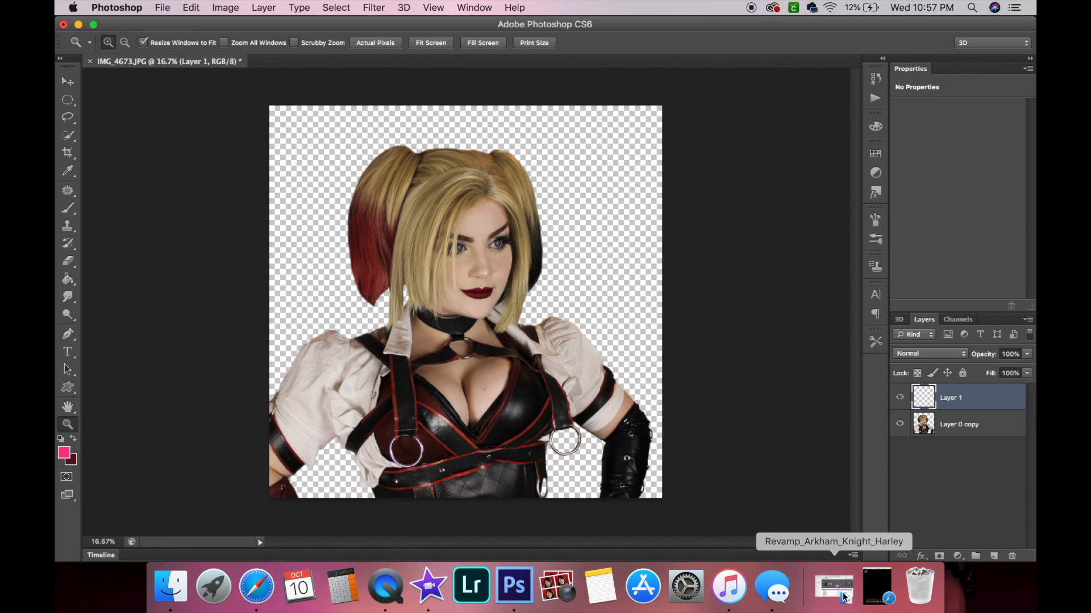
# Browse the desktop folders for an image to use as the new background.
pyautogui.click(835, 592)
pyautogui.scroll(-5, 676, 452)
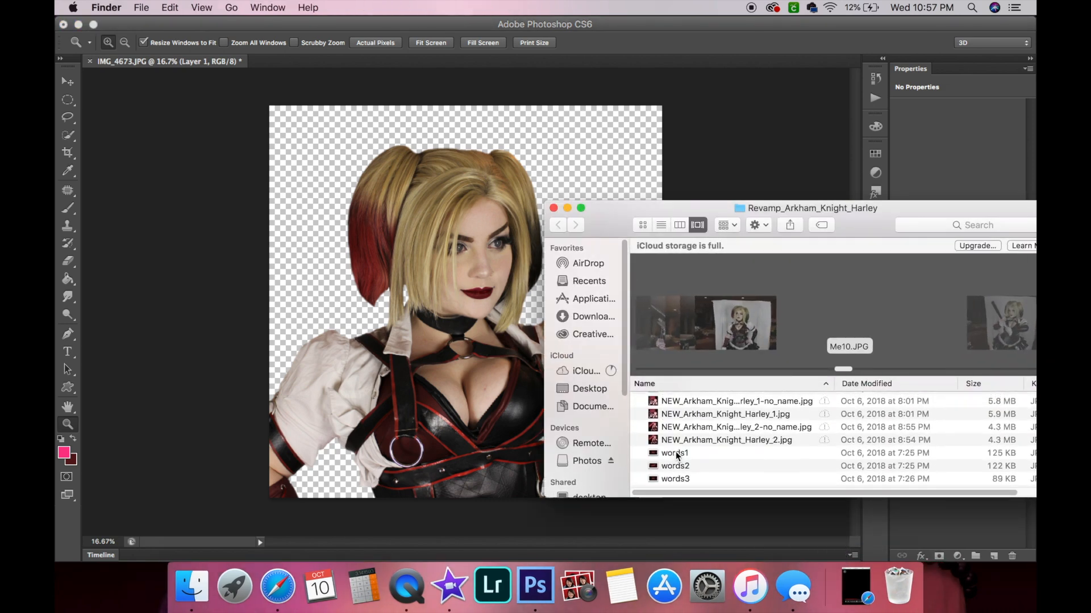
pyautogui.click(689, 473)
pyautogui.click(691, 479)
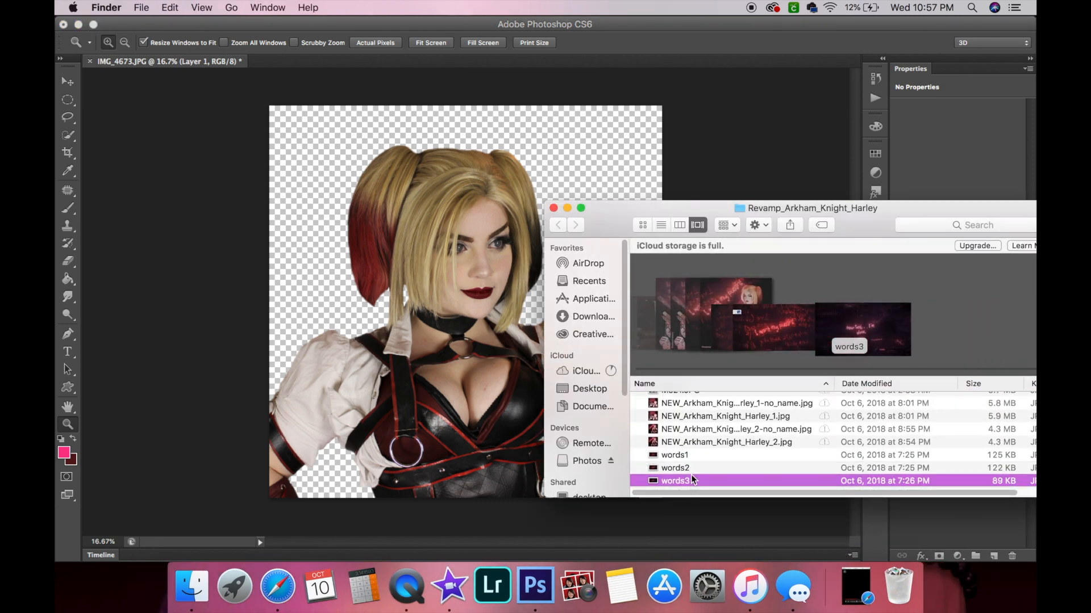
pyautogui.click(691, 458)
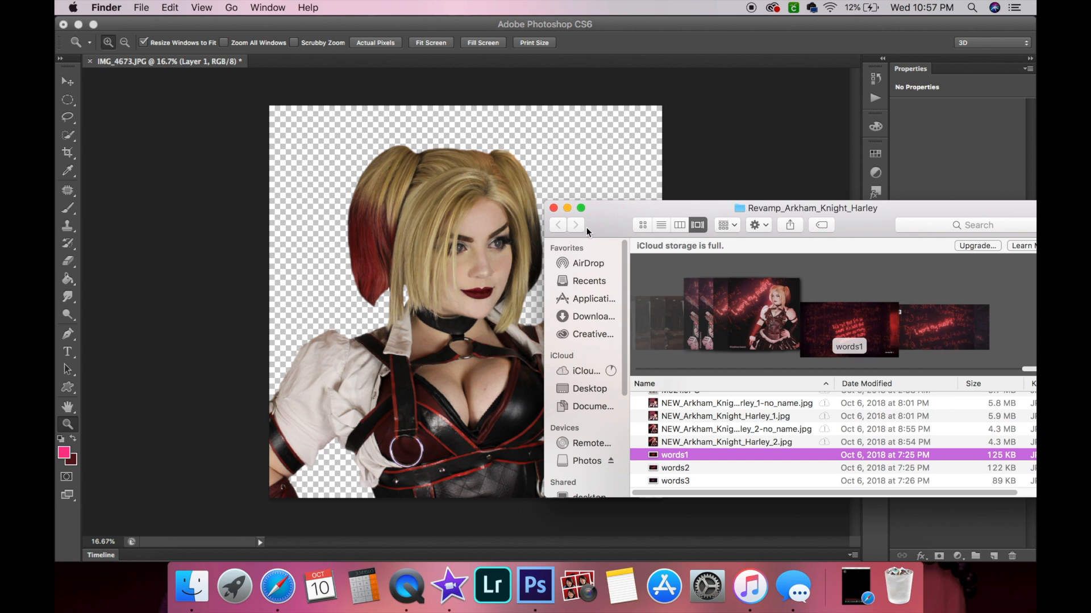
pyautogui.click(585, 391)
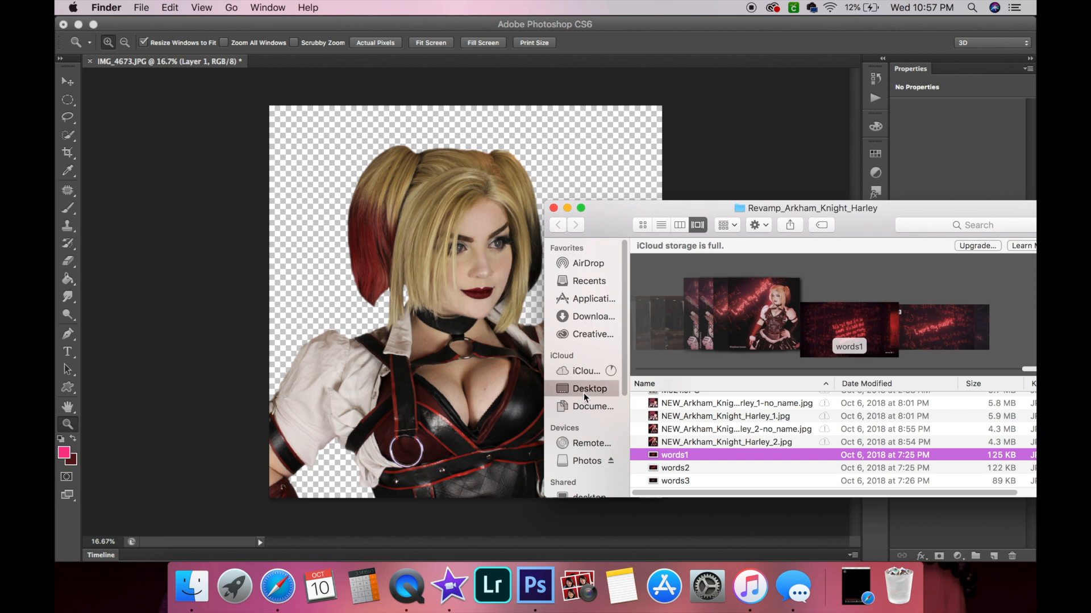
pyautogui.scroll(-5, 681, 421)
pyautogui.scroll(5, 704, 415)
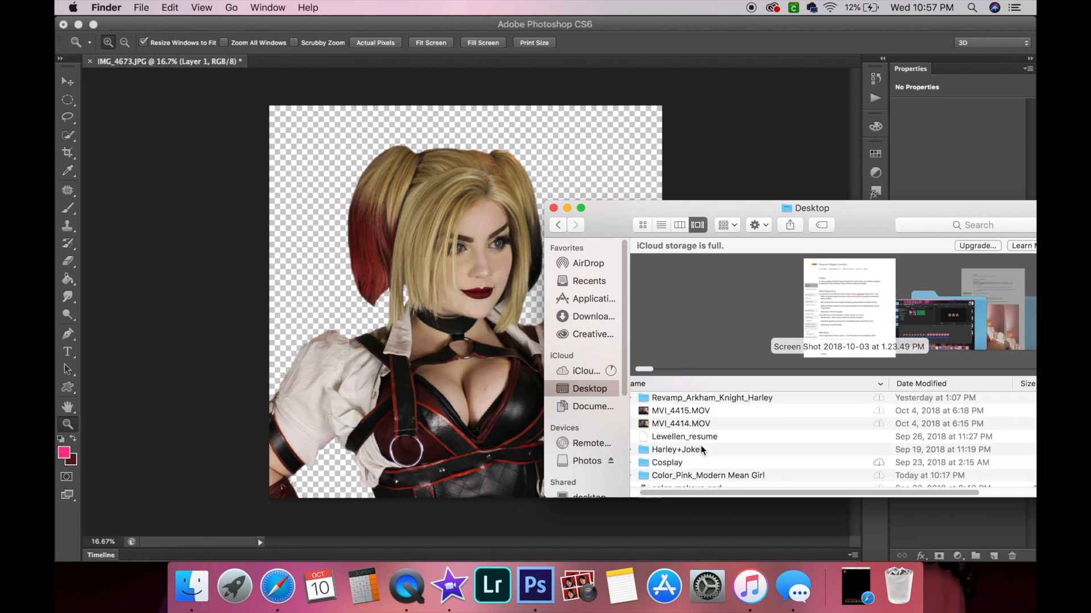
pyautogui.click(702, 450)
pyautogui.doubleClick(702, 450)
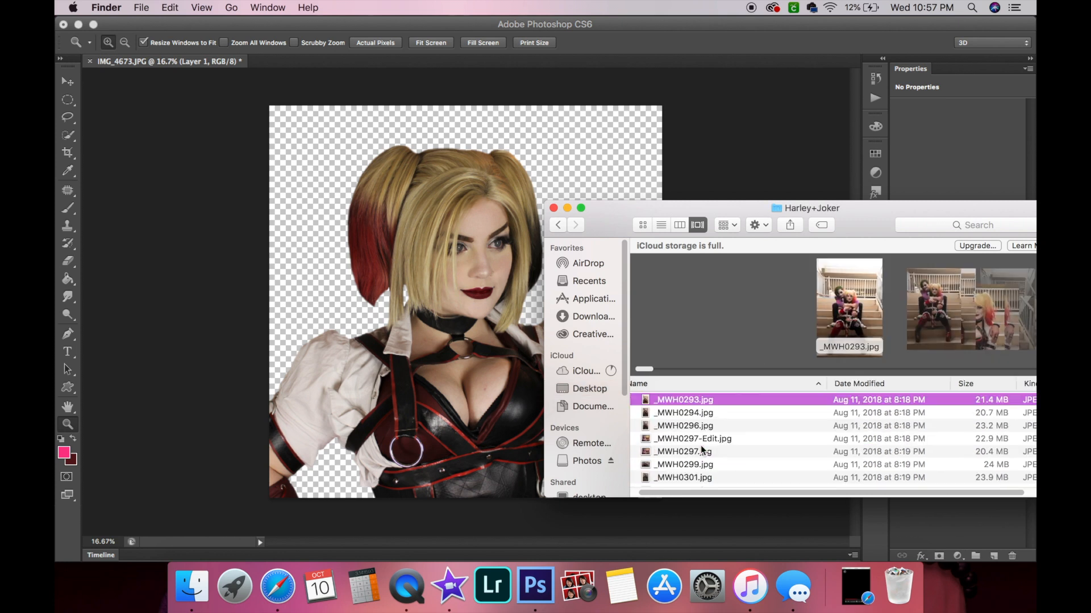
pyautogui.scroll(-10, 738, 451)
pyautogui.scroll(3, 738, 451)
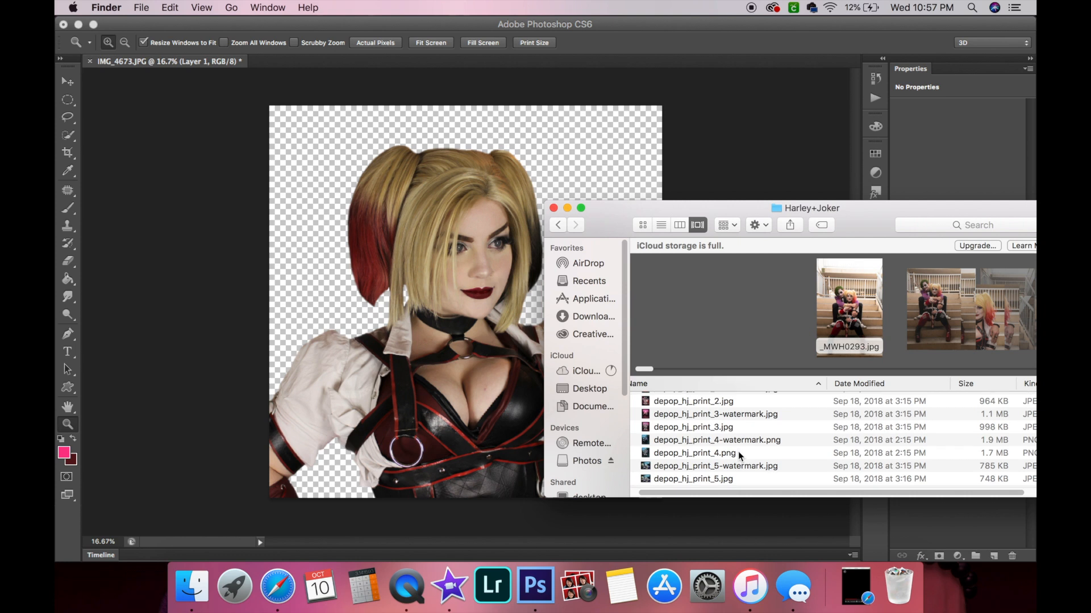
pyautogui.scroll(7, 738, 451)
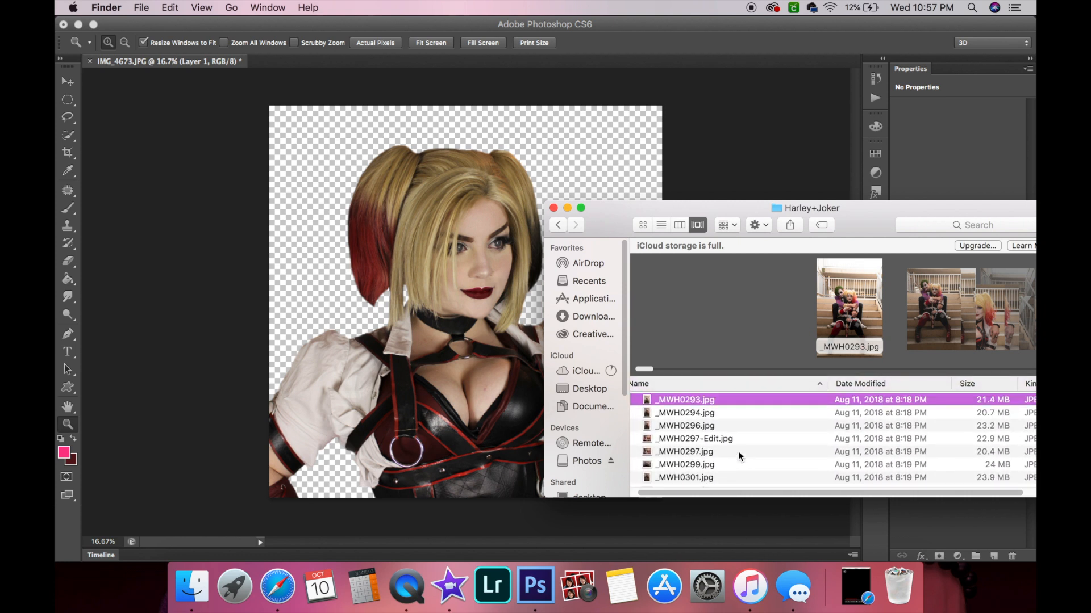
pyautogui.click(560, 229)
pyautogui.scroll(-5, 711, 465)
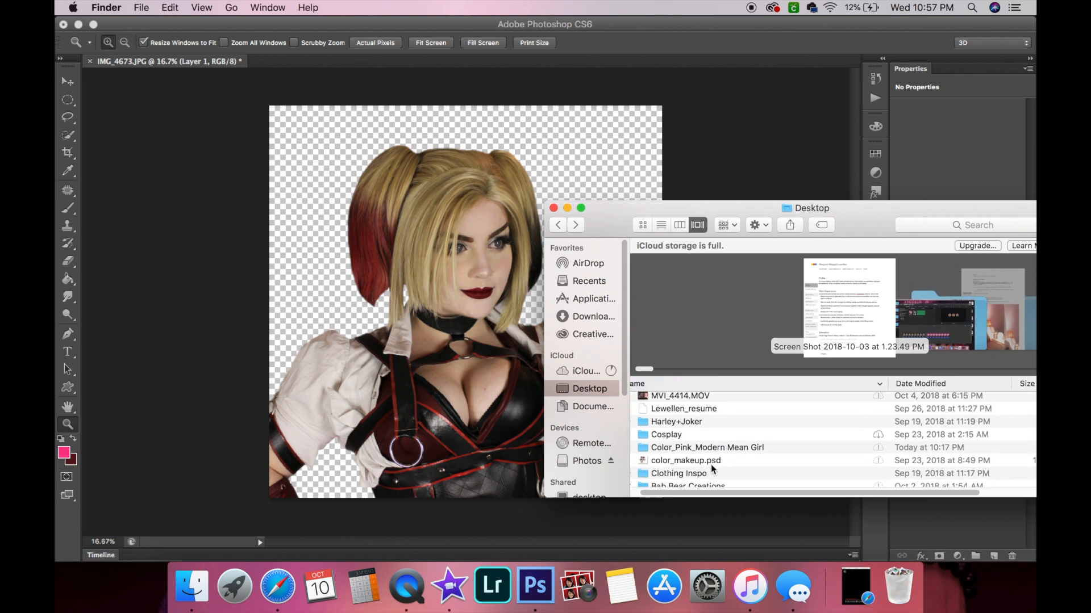
pyautogui.scroll(-10, 711, 465)
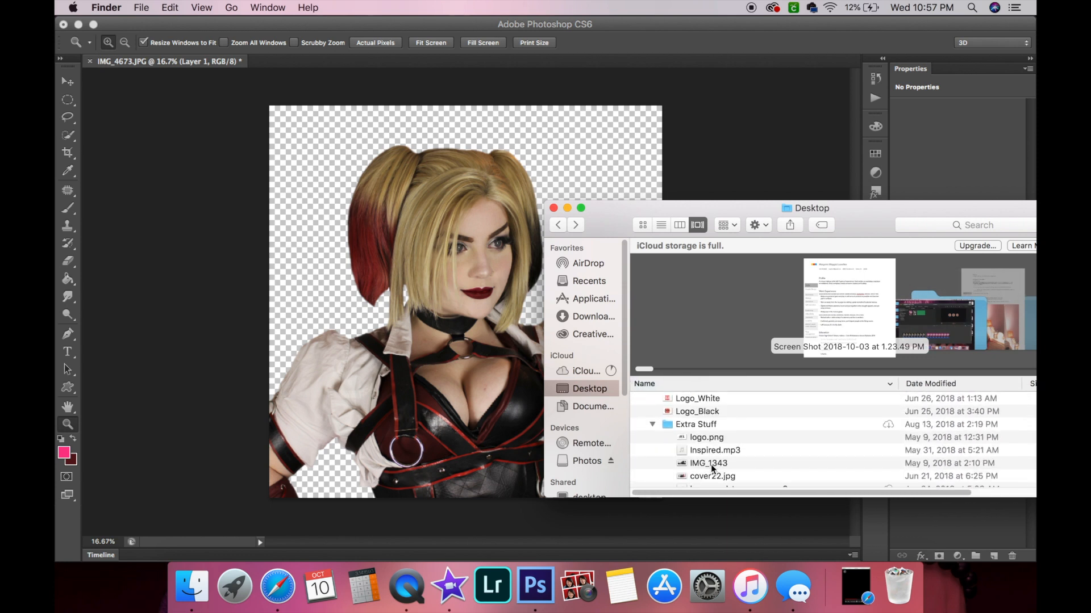
pyautogui.scroll(-10, 711, 467)
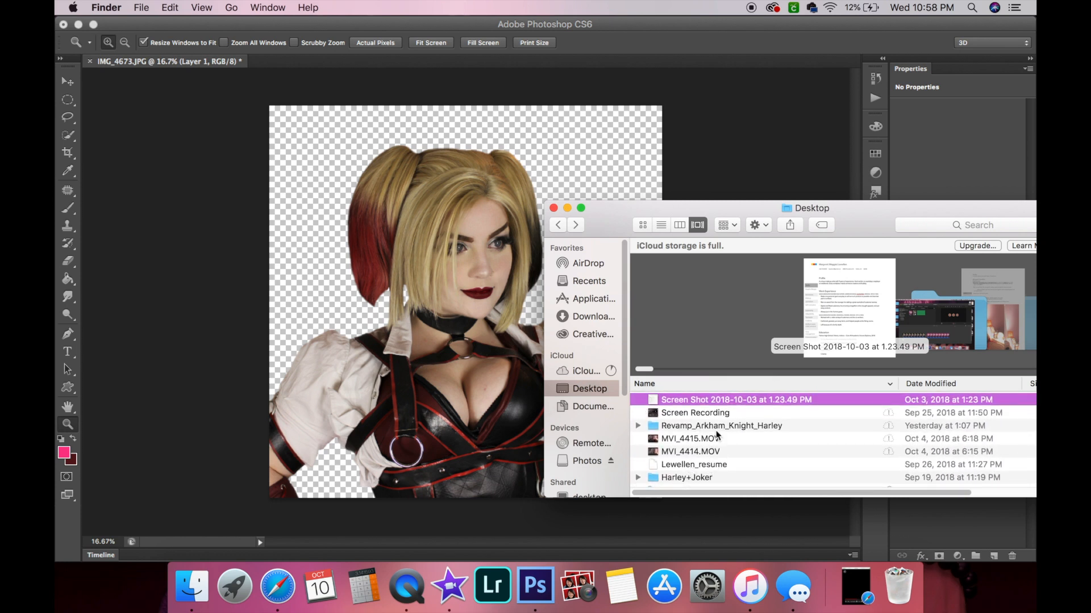
pyautogui.scroll(-1, 694, 435)
pyautogui.scroll(-2, 639, 437)
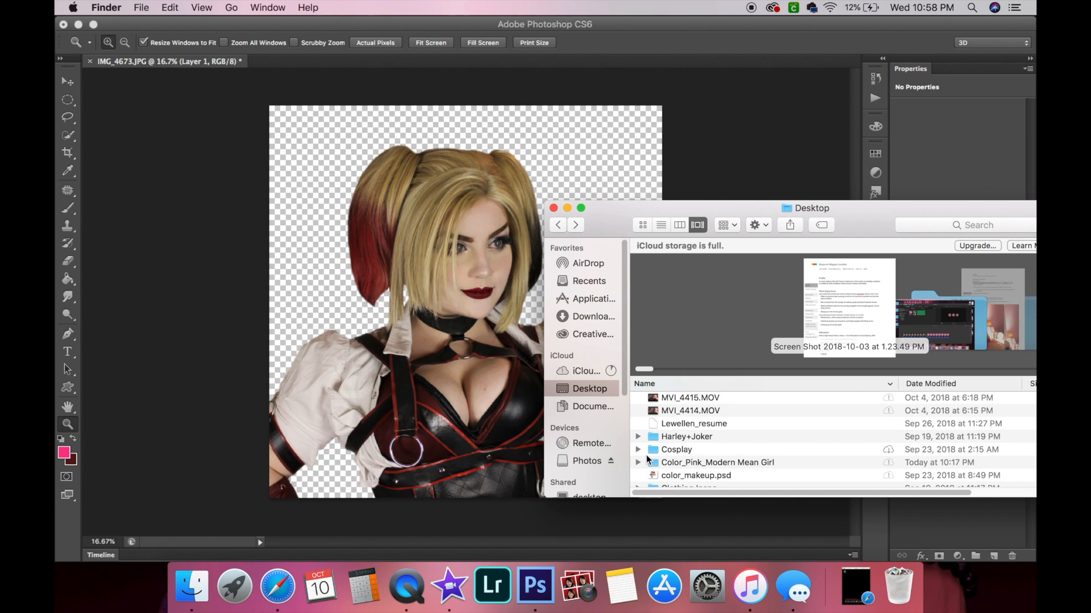
pyautogui.click(638, 450)
pyautogui.scroll(-4, 721, 434)
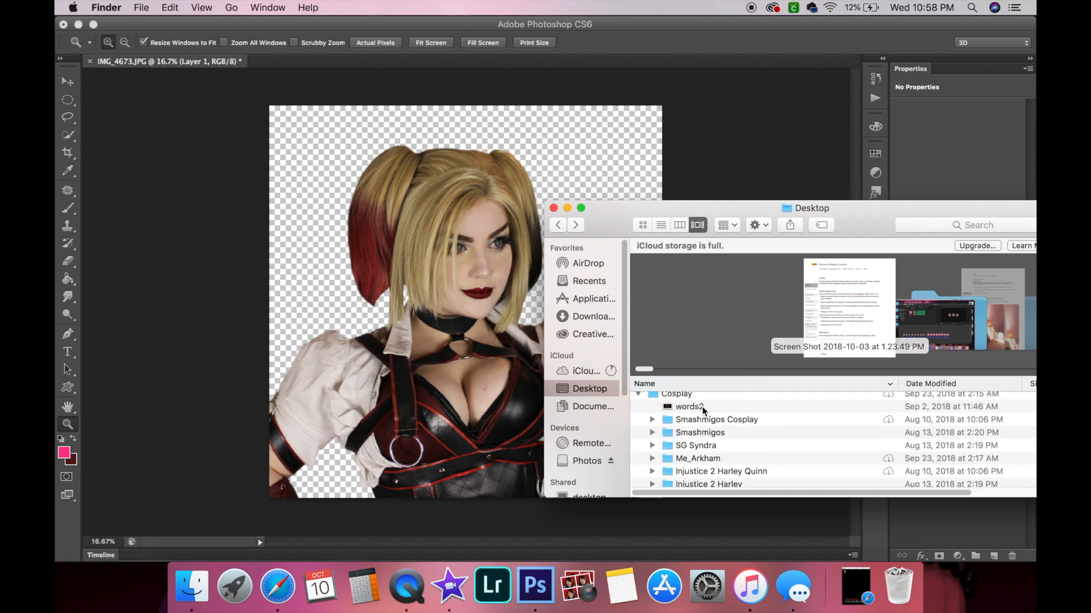
pyautogui.click(703, 408)
pyautogui.scroll(-3, 756, 452)
pyautogui.scroll(-10, 761, 454)
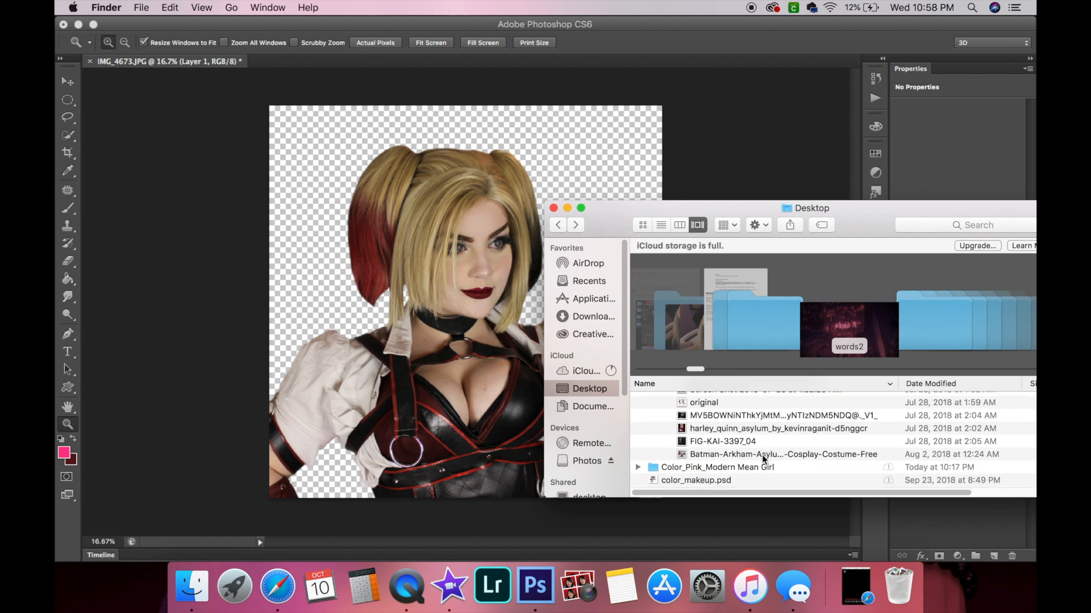
pyautogui.scroll(-3, 729, 443)
pyautogui.scroll(6, 728, 443)
pyautogui.scroll(-1, 729, 442)
pyautogui.click(729, 439)
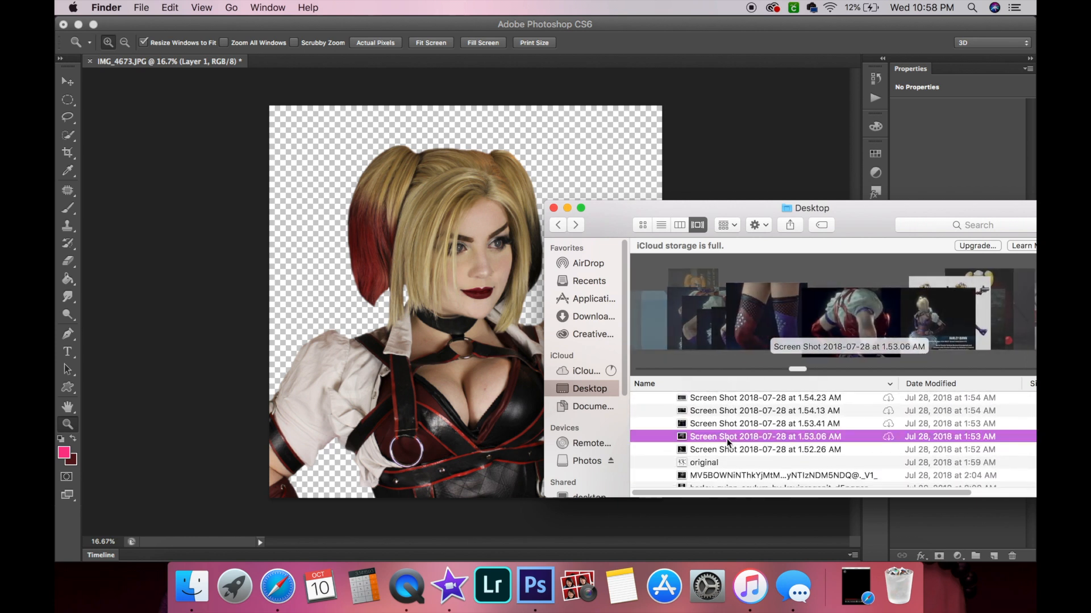
pyautogui.scroll(-4, 727, 438)
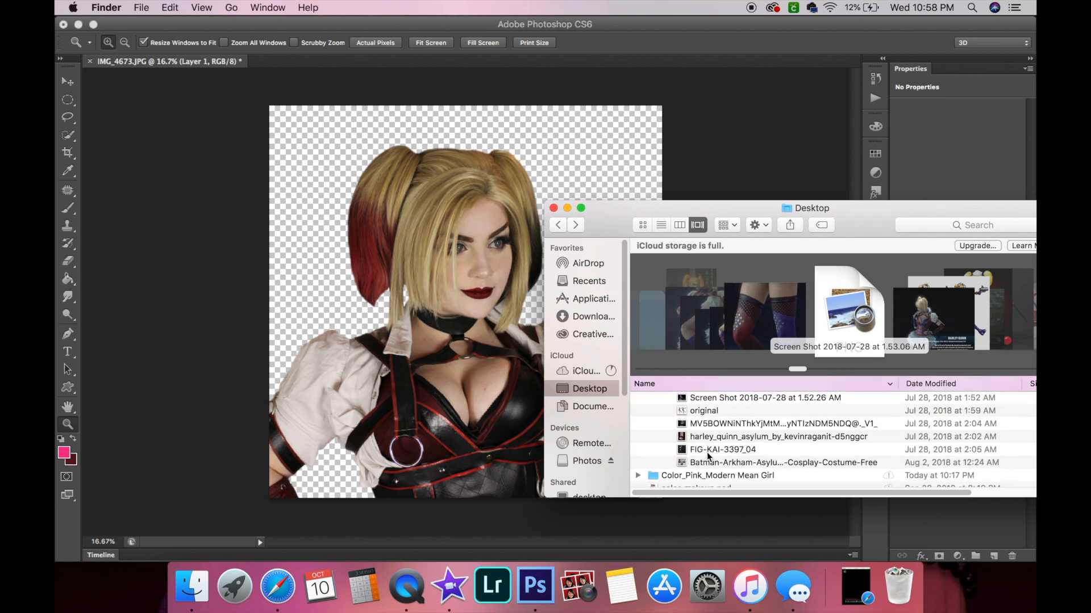
pyautogui.click(706, 452)
pyautogui.scroll(8, 713, 428)
pyautogui.scroll(1, 713, 428)
pyautogui.scroll(2, 680, 442)
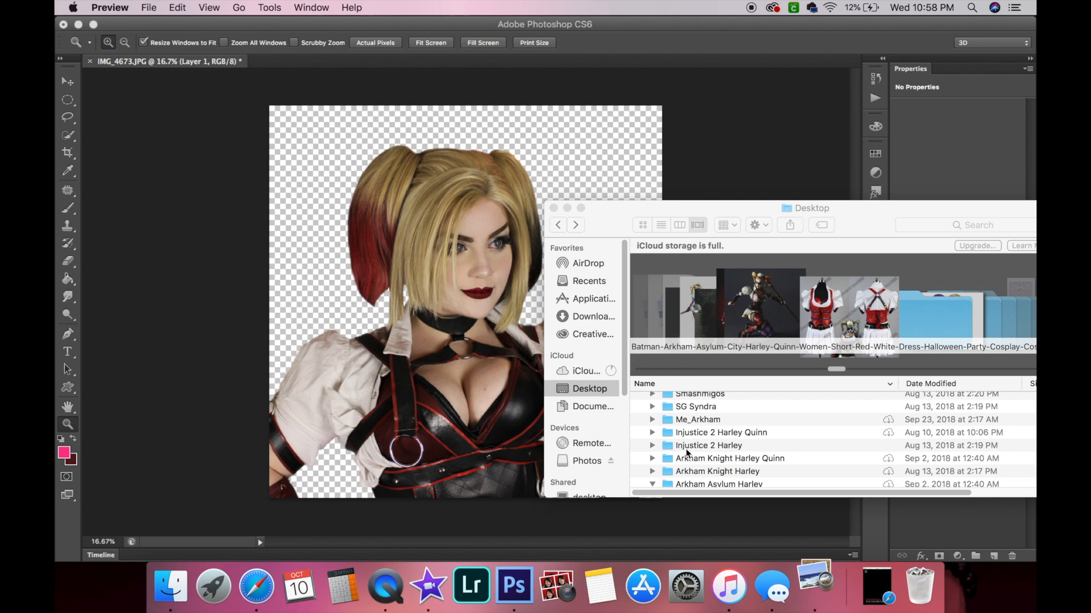
pyautogui.click(689, 458)
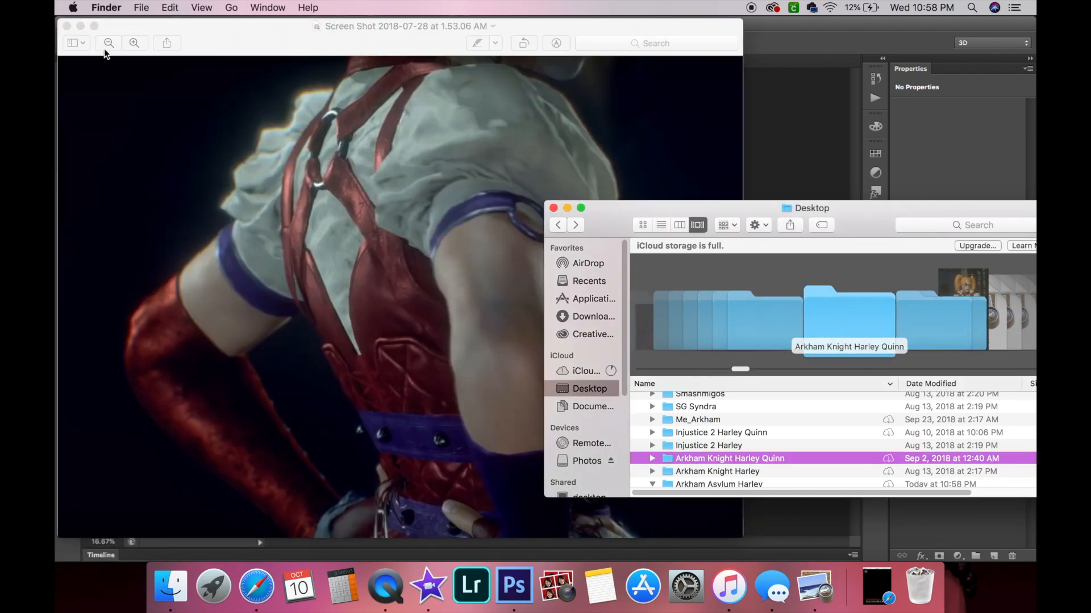
pyautogui.click(67, 26)
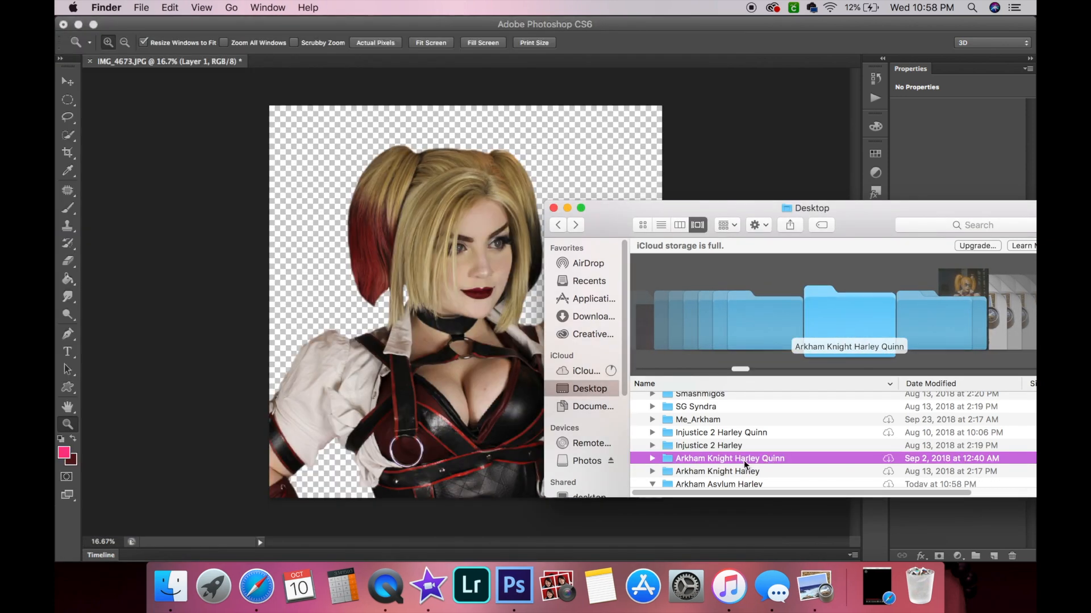
# Place the words image from the Arkham Knight Harley Quinn folder into the document.
pyautogui.click(652, 458)
pyautogui.scroll(-1, 718, 454)
pyautogui.click(714, 402)
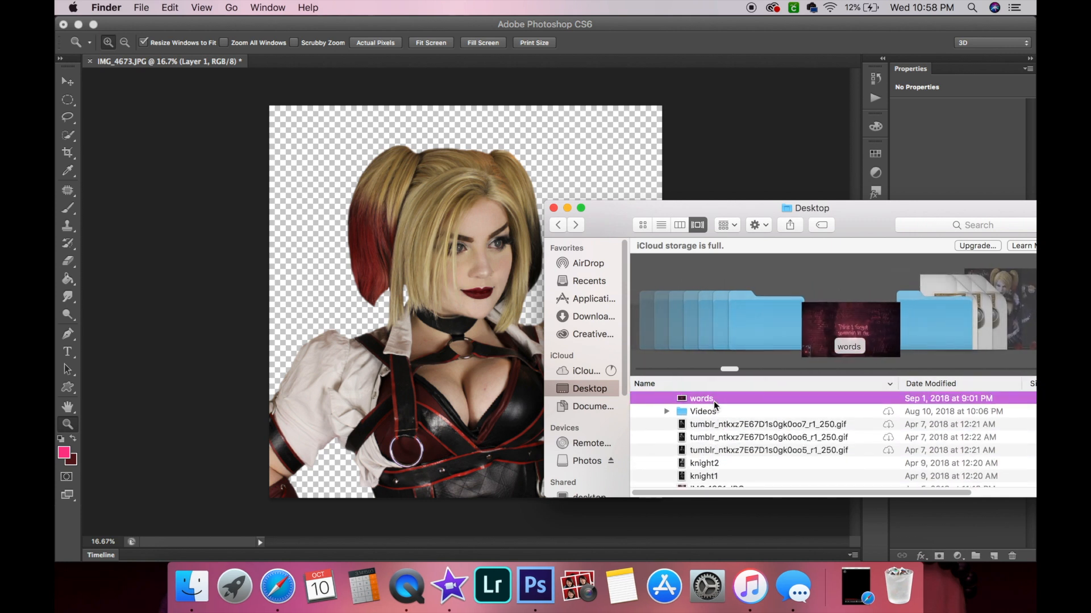
pyautogui.moveTo(315, 243); pyautogui.dragTo(349, 246)
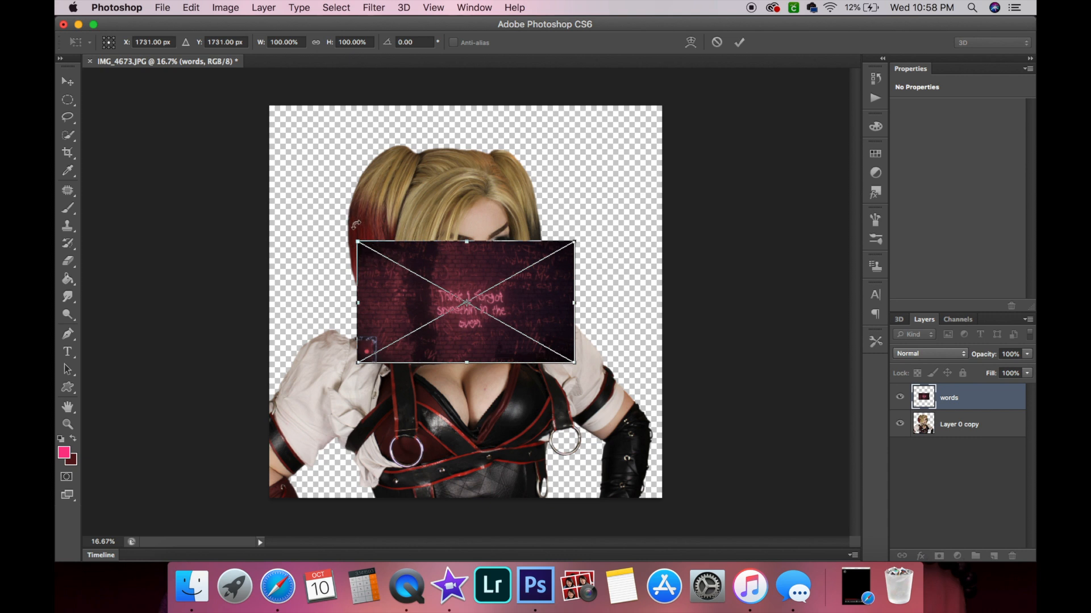
# Transform the placed words image to about 304% scale and a 14° angle so it covers the upper canvas.
pyautogui.moveTo(355, 235); pyautogui.dragTo(226, 107)
pyautogui.moveTo(342, 190); pyautogui.dragTo(282, 112)
pyautogui.moveTo(509, 282); pyautogui.dragTo(775, 430)
pyautogui.moveTo(625, 240); pyautogui.dragTo(523, 209)
pyautogui.moveTo(681, 399); pyautogui.dragTo(708, 417)
pyautogui.moveTo(437, 313); pyautogui.dragTo(565, 280)
pyautogui.moveTo(167, 397); pyautogui.dragTo(131, 308)
pyautogui.moveTo(356, 287); pyautogui.dragTo(360, 252)
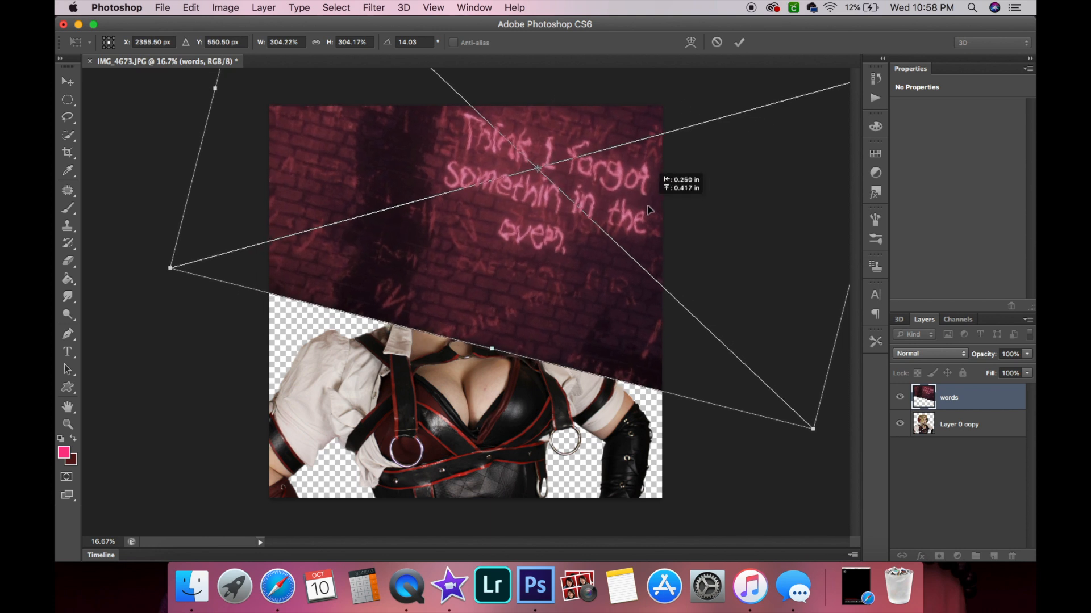
pyautogui.press('Return')
# Move the words layer beneath the cut-out figure layer.
pyautogui.press('z')
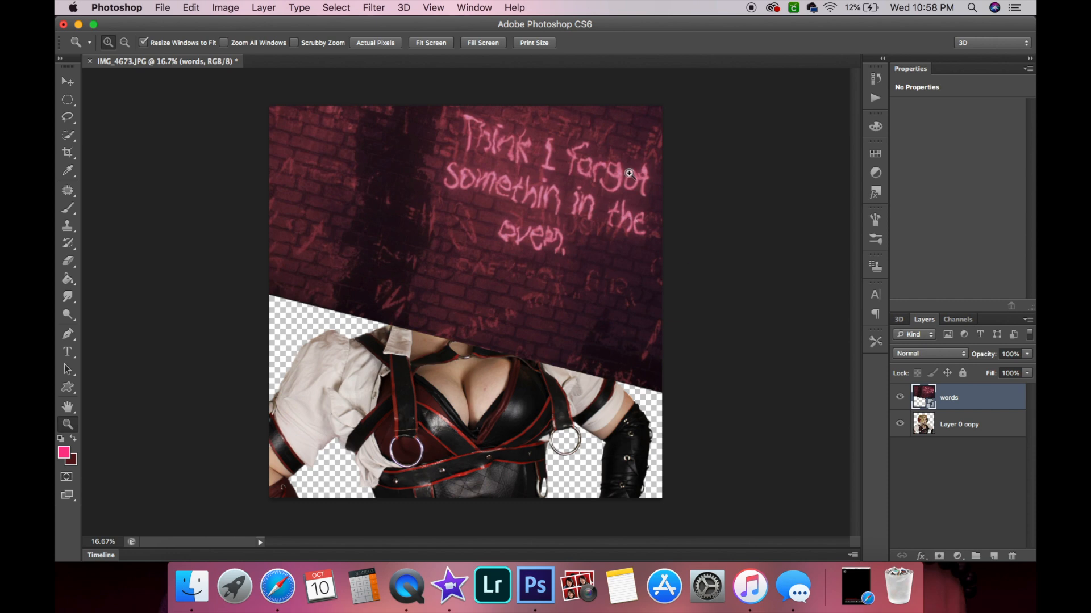
pyautogui.click(571, 218)
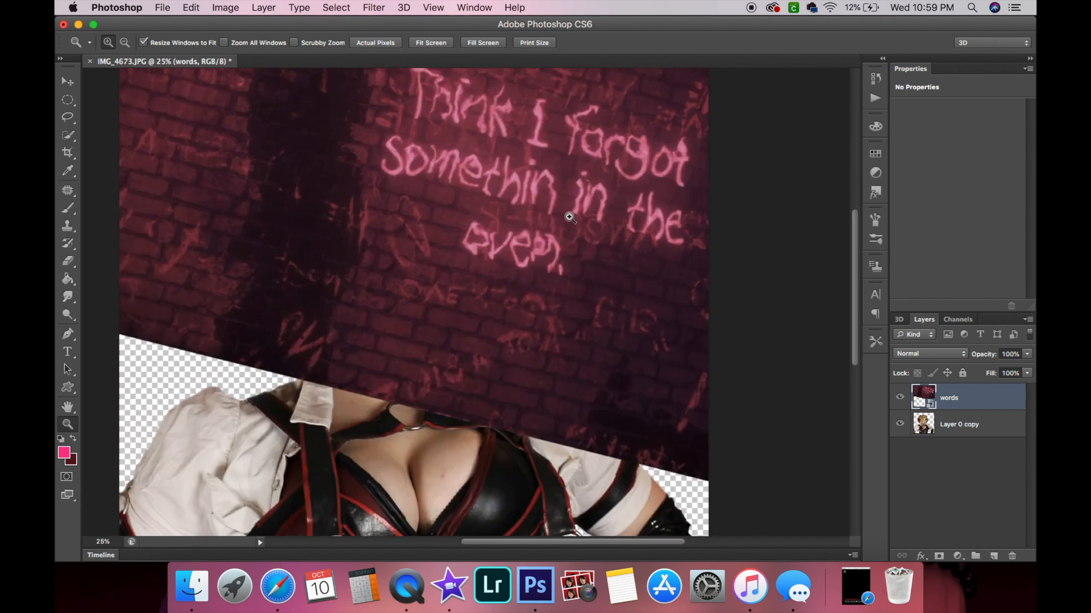
pyautogui.keyDown('alt'); pyautogui.click(532, 241); pyautogui.keyUp('alt')
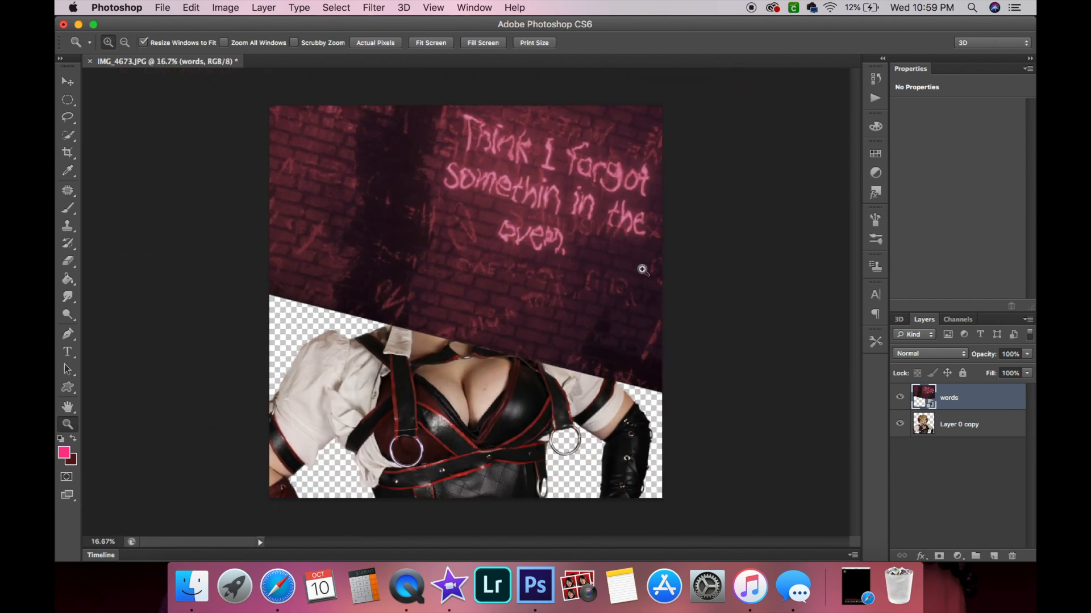
pyautogui.moveTo(994, 399); pyautogui.dragTo(990, 471)
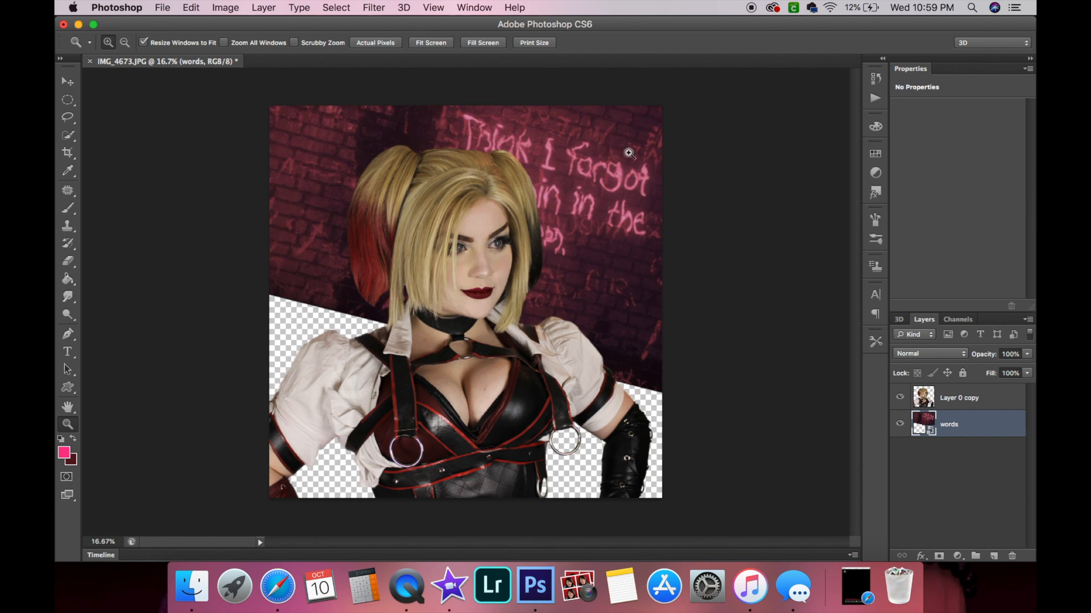
# Sample a dark maroon foreground colour from the brick wall of the words layer with the Eyedropper.
pyautogui.click(610, 187)
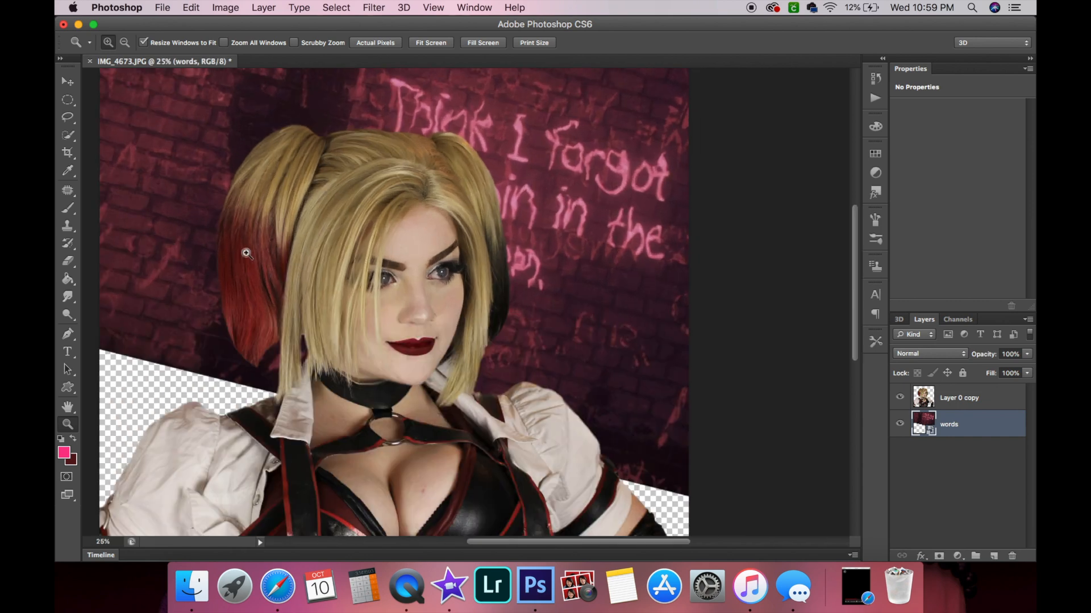
pyautogui.click(1007, 400)
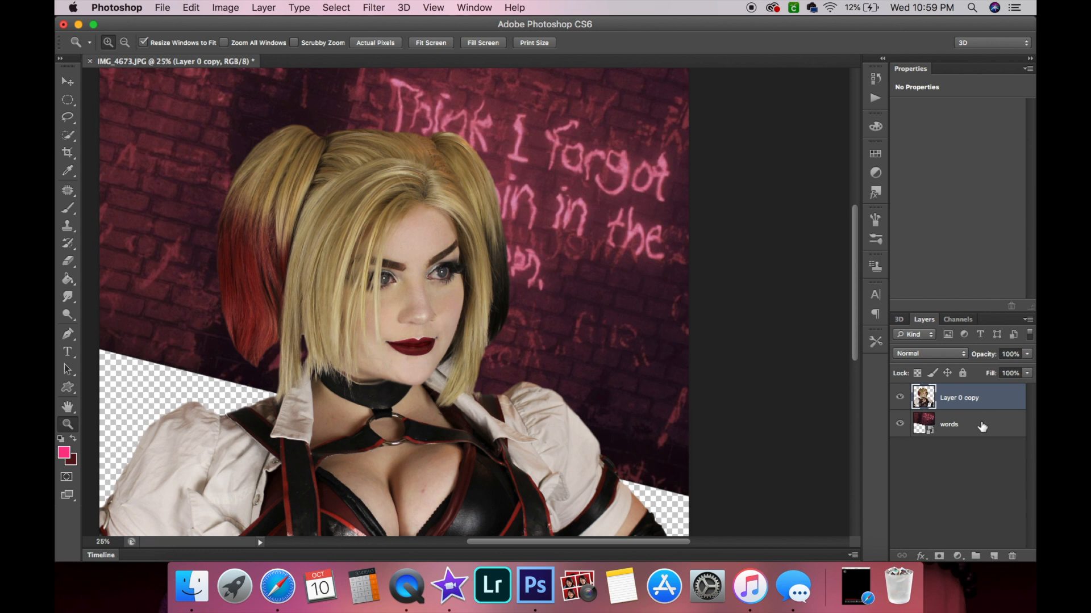
pyautogui.click(982, 427)
pyautogui.click(68, 170)
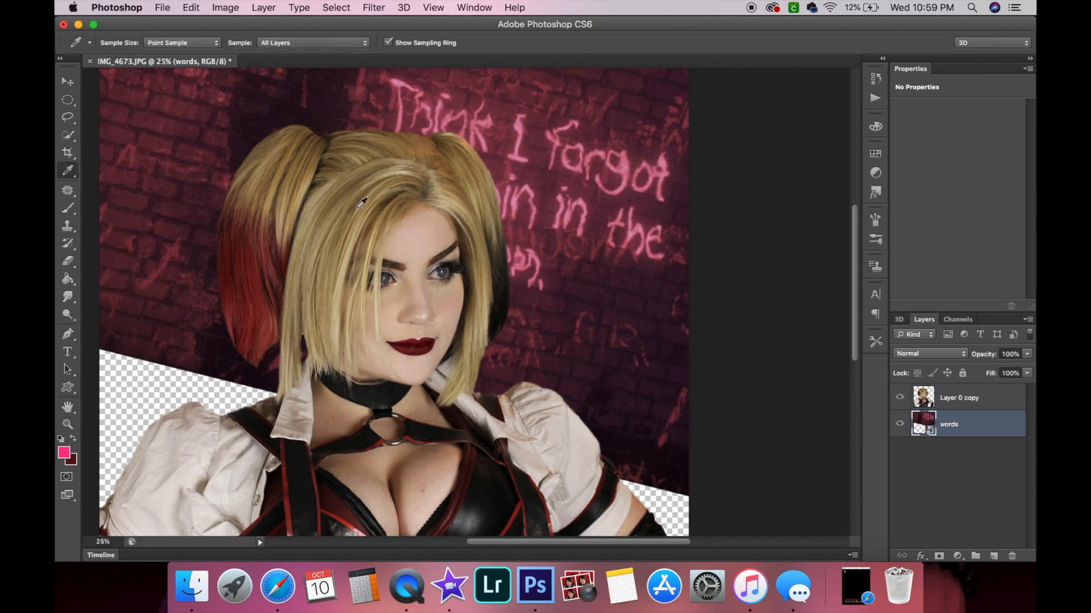
pyautogui.moveTo(556, 160); pyautogui.dragTo(376, 123)
pyautogui.moveTo(160, 108); pyautogui.dragTo(179, 123)
pyautogui.click(68, 424)
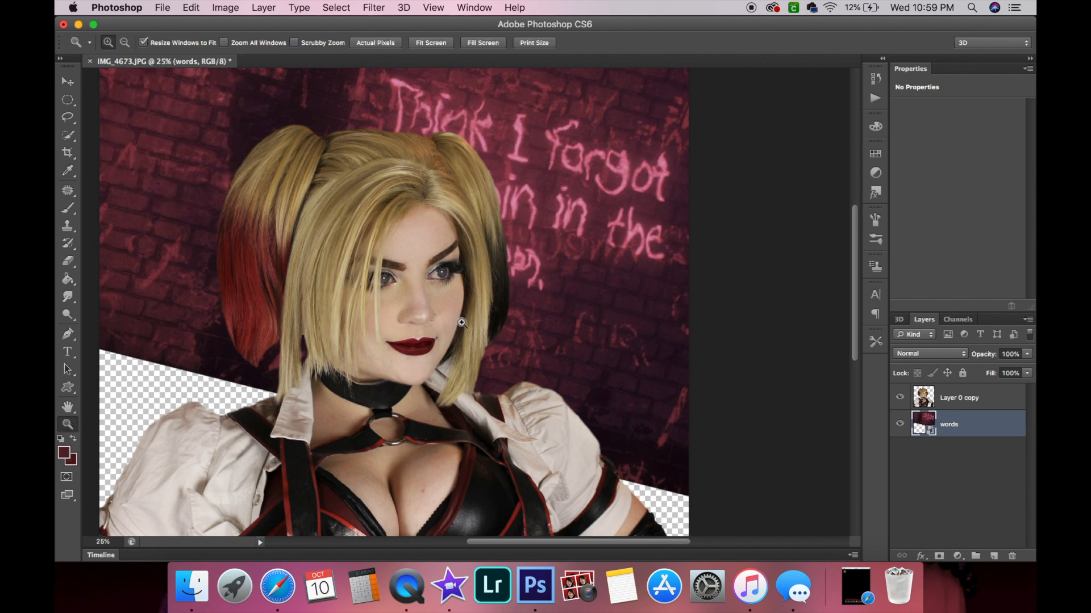
pyautogui.keyDown('alt'); pyautogui.click(462, 323); pyautogui.keyUp('alt')
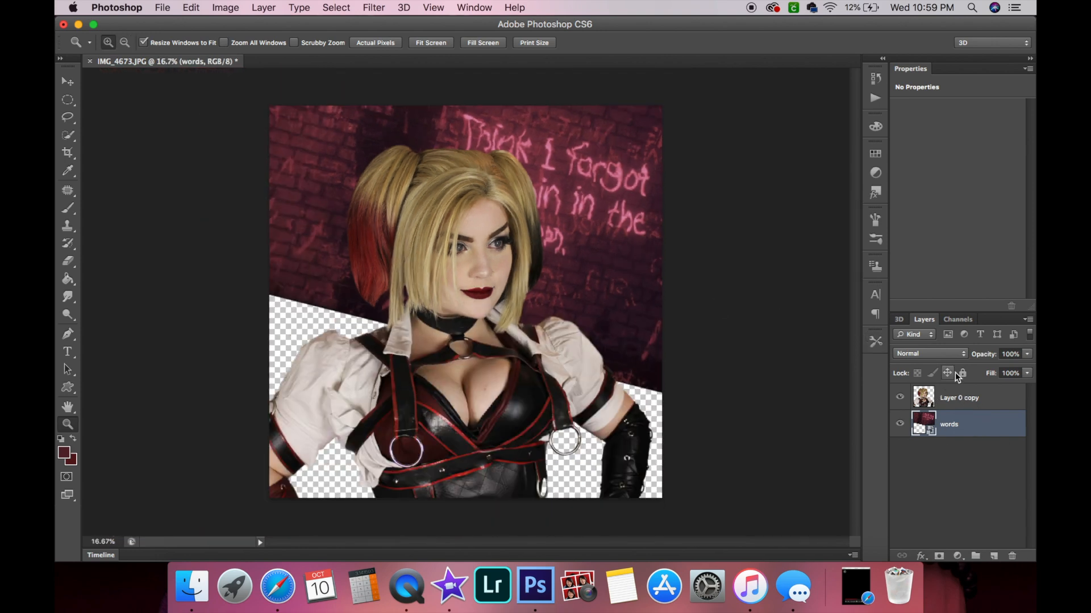
# Select the cut-out figure on its layer with the Quick Selection tool.
pyautogui.click(984, 396)
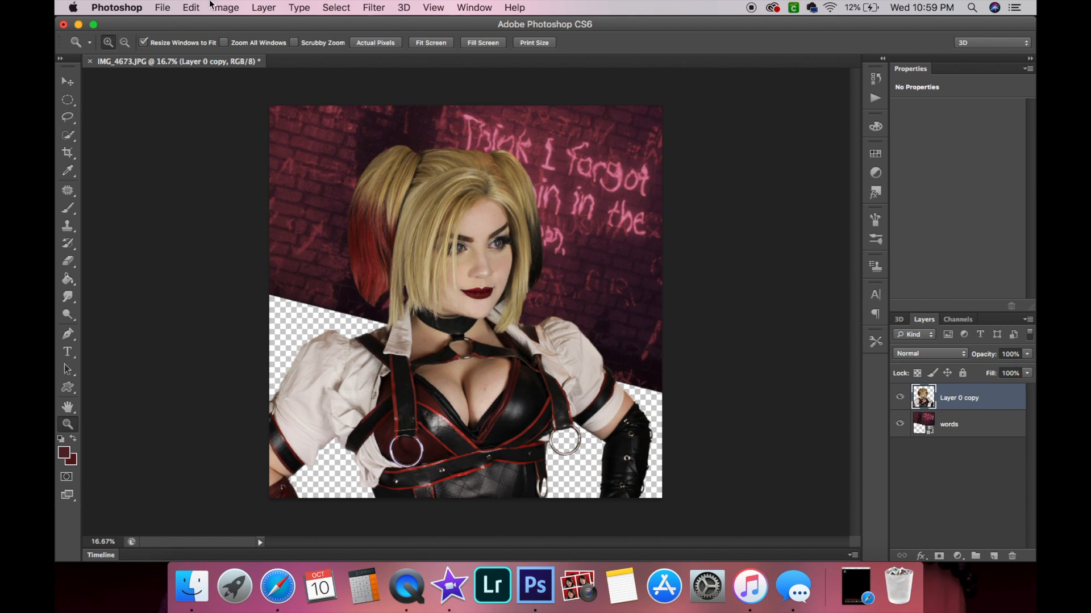
pyautogui.click(336, 7)
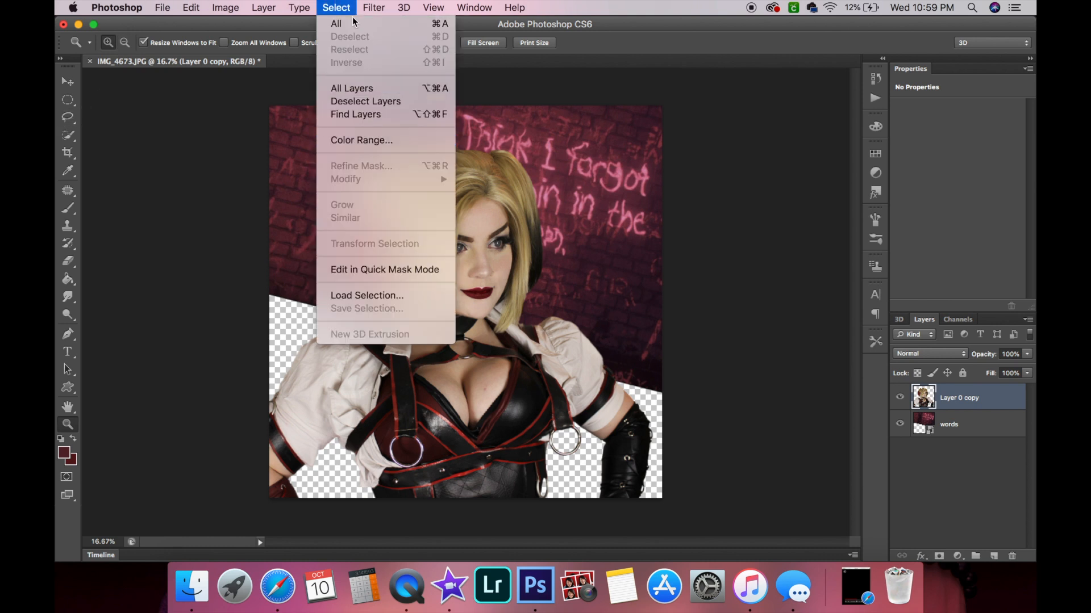
pyautogui.click(348, 26)
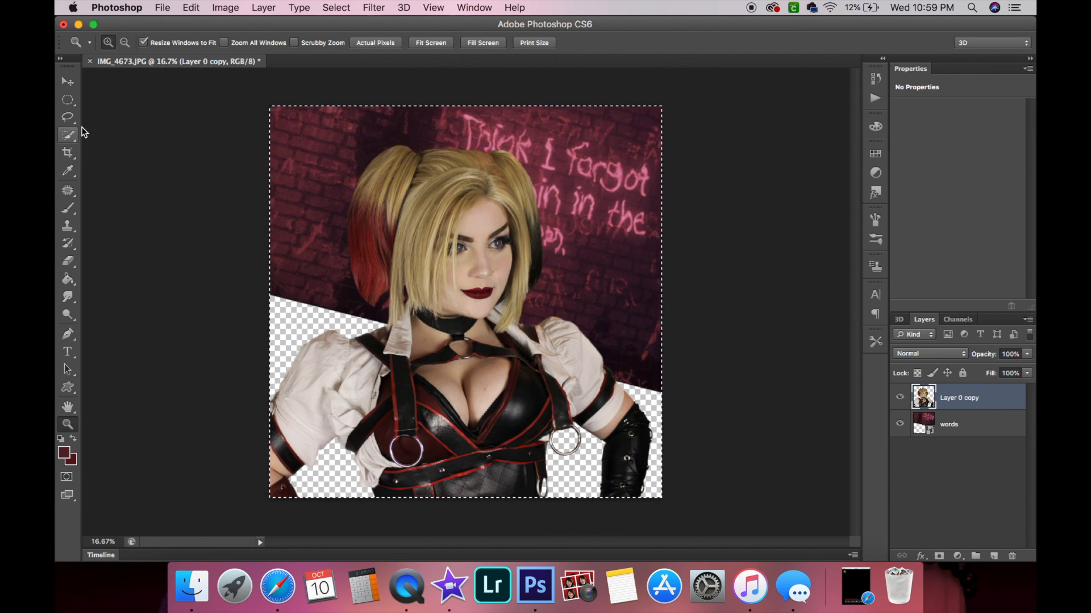
pyautogui.click(67, 138)
pyautogui.moveTo(305, 138); pyautogui.dragTo(297, 181)
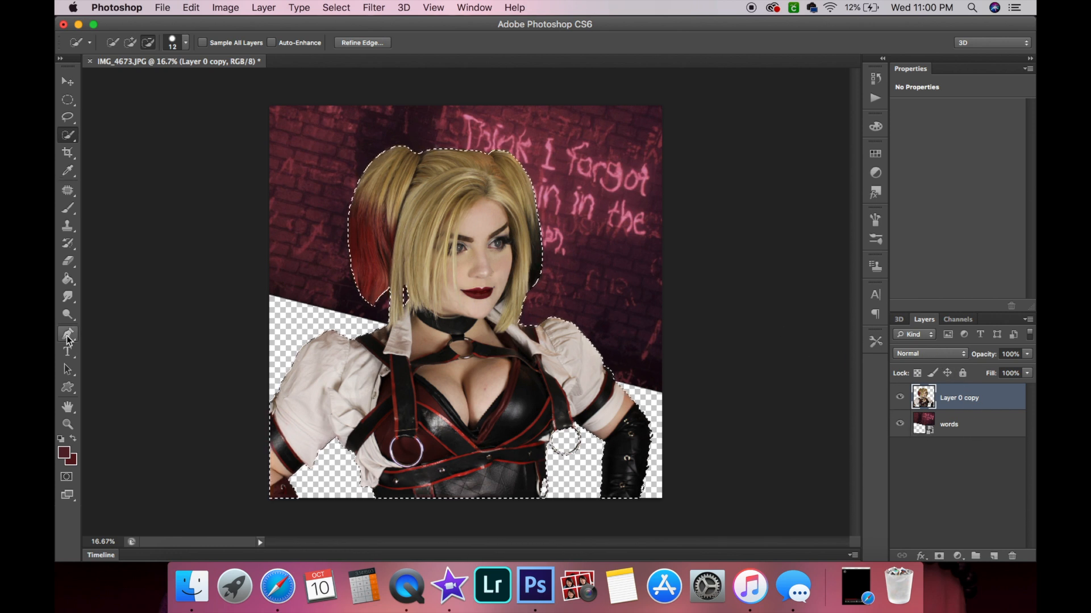
# Try painting the figure selection maroon with a large Pencil on the figure layer, and undo the stroke.
pyautogui.click(68, 212)
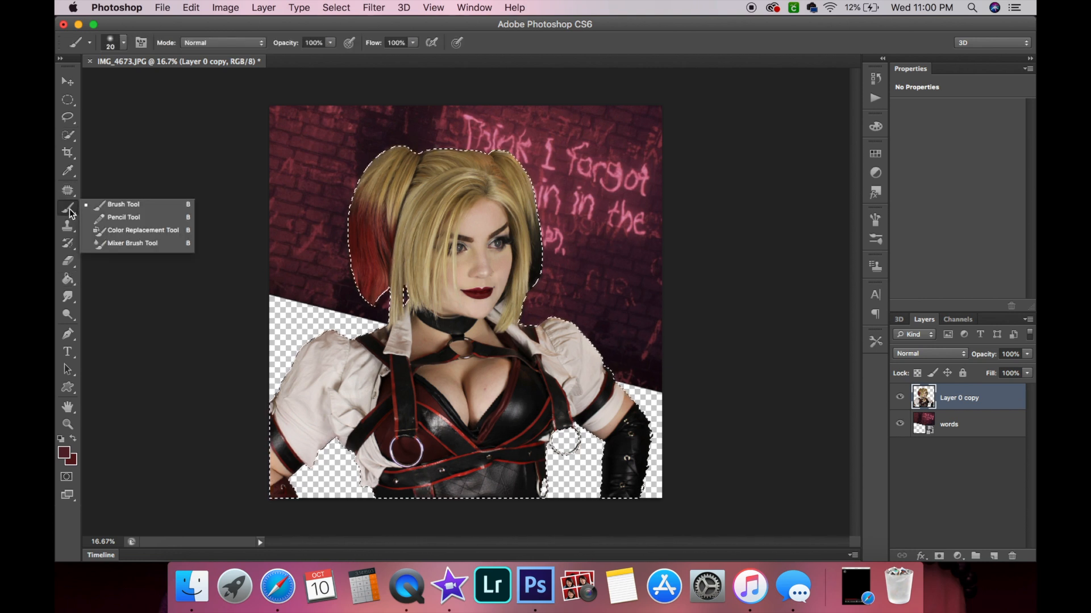
pyautogui.click(117, 218)
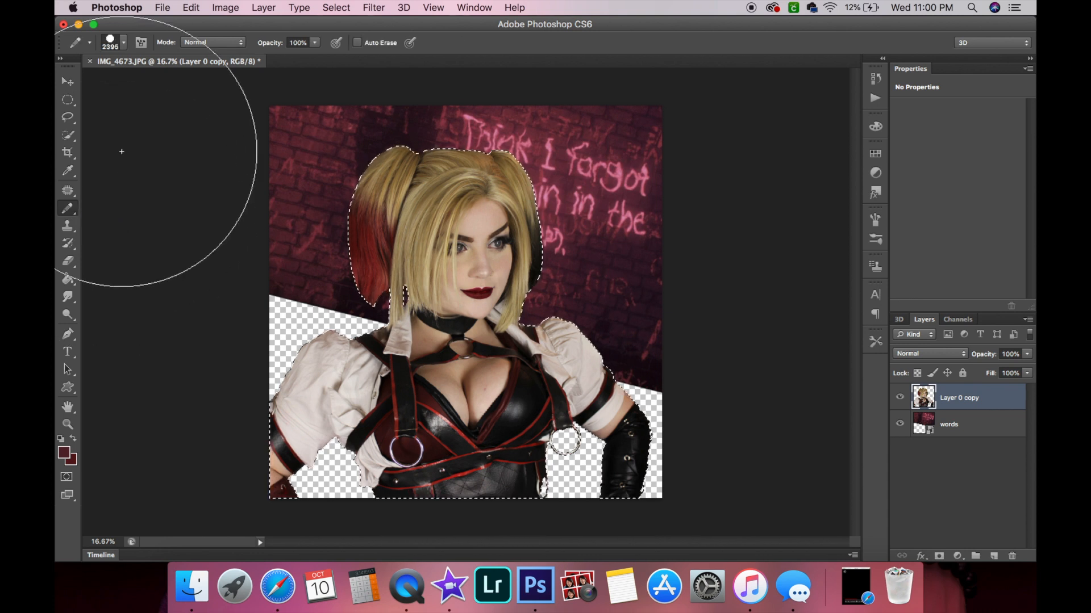
pyautogui.moveTo(377, 194)
pyautogui.mouseDown()
pyautogui.moveTo(328, 220)
pyautogui.moveTo(437, 97)
pyautogui.moveTo(746, 253)
pyautogui.mouseUp()
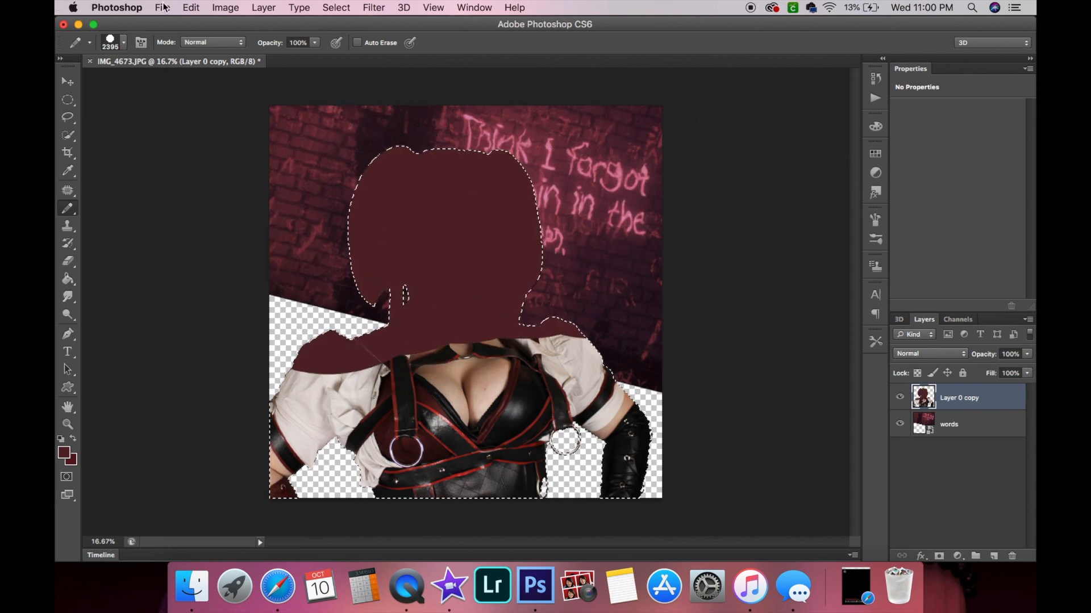
pyautogui.click(192, 13)
pyautogui.click(190, 28)
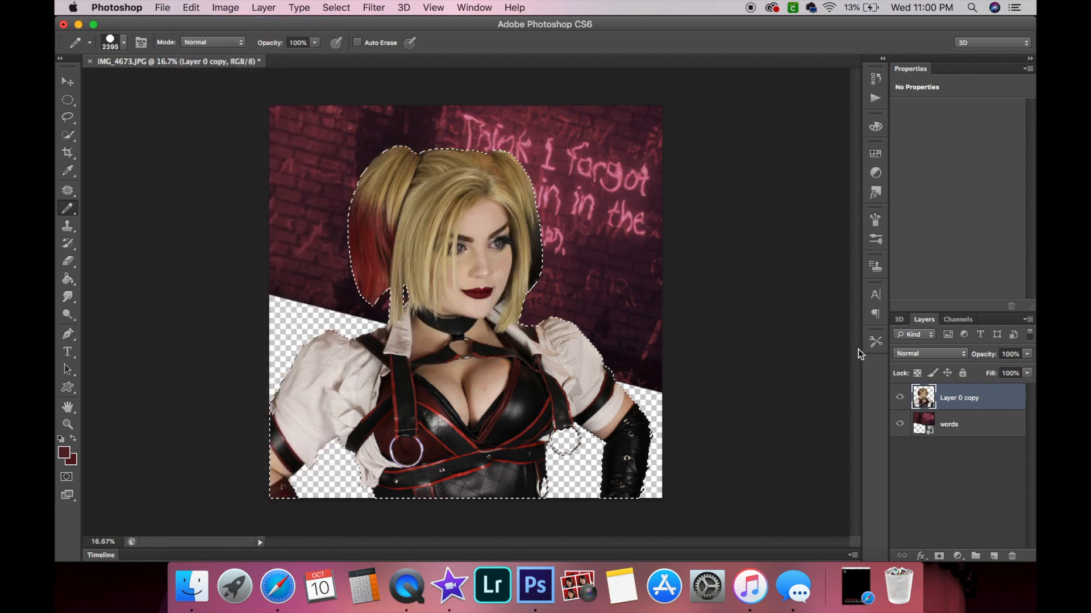
# Add a new layer above the figure and fill the figure selection with maroon using the large Pencil.
pyautogui.click(993, 556)
pyautogui.moveTo(449, 210)
pyautogui.mouseDown()
pyautogui.moveTo(317, 218)
pyautogui.moveTo(399, 246)
pyautogui.moveTo(629, 264)
pyautogui.moveTo(612, 345)
pyautogui.moveTo(404, 430)
pyautogui.moveTo(562, 409)
pyautogui.moveTo(582, 397)
pyautogui.moveTo(397, 398)
pyautogui.mouseUp()
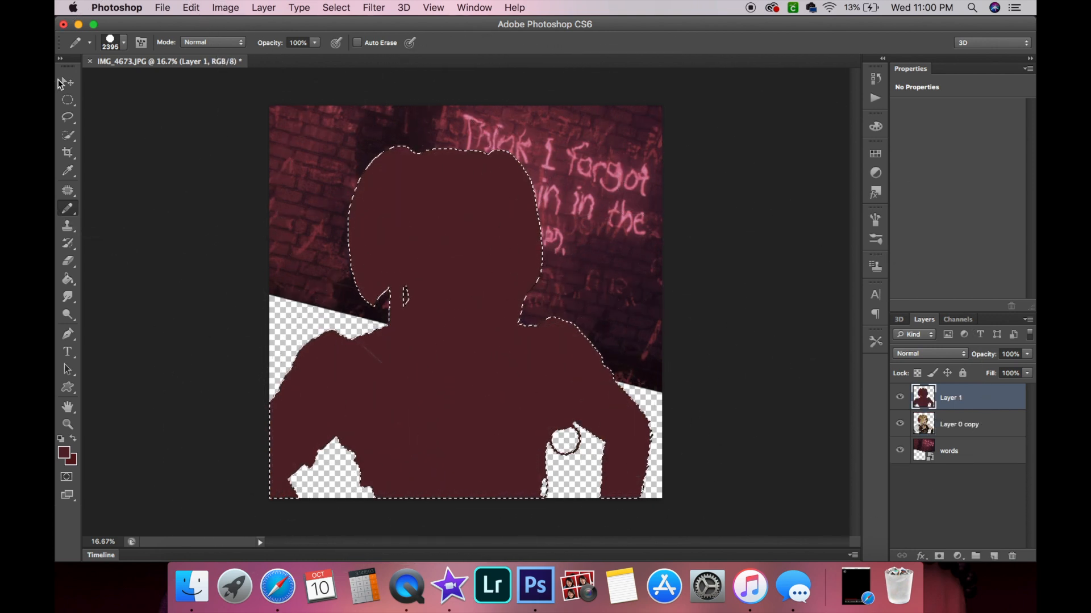
pyautogui.click(68, 82)
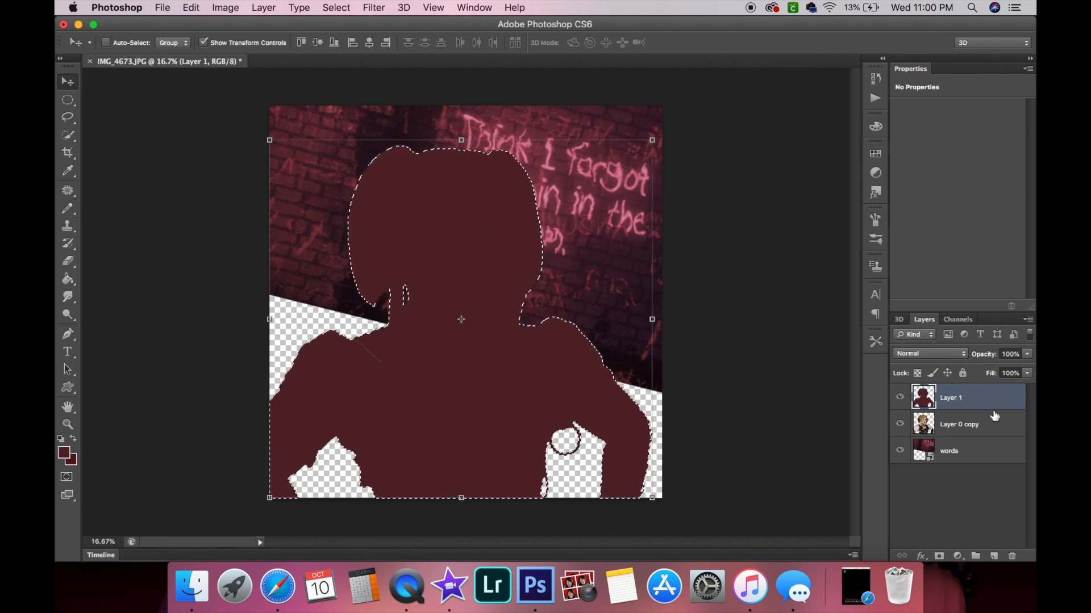
# Set the maroon layer's blend mode to Overlay, comparing it against Multiply.
pyautogui.click(943, 355)
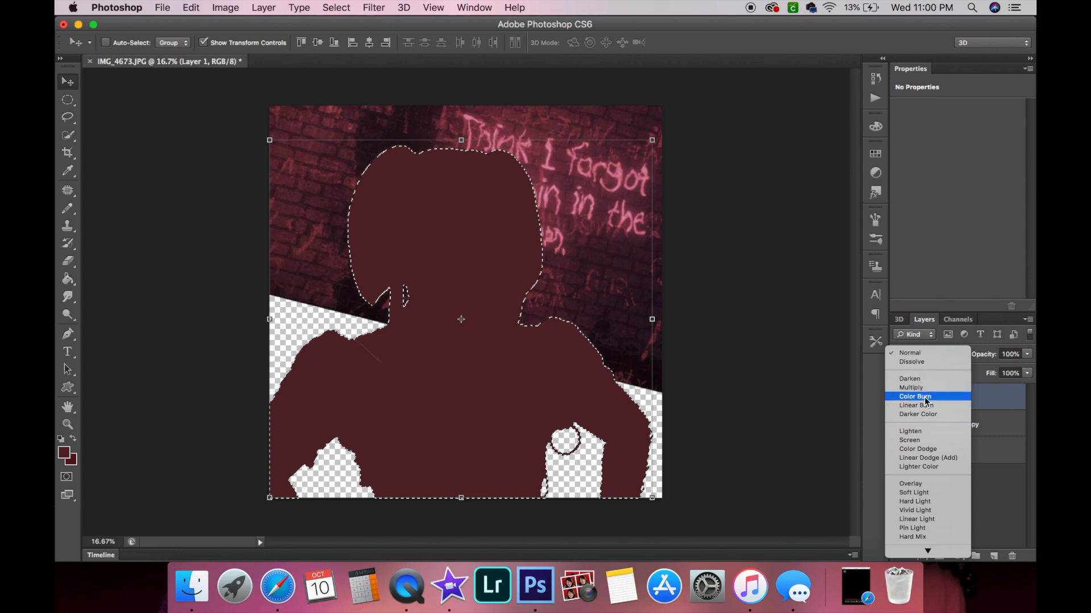
pyautogui.click(937, 484)
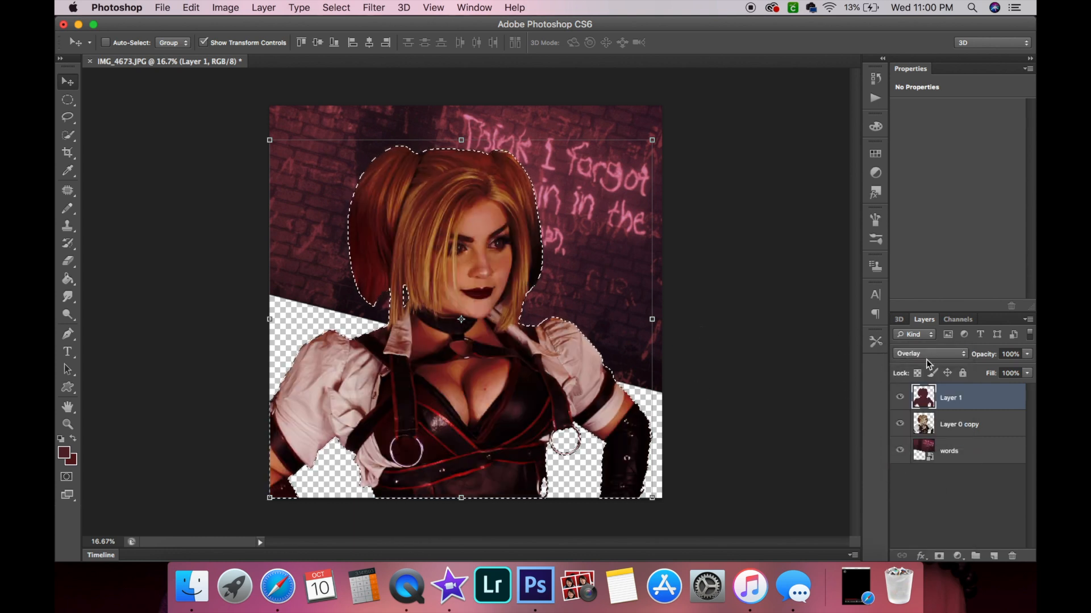
pyautogui.click(905, 355)
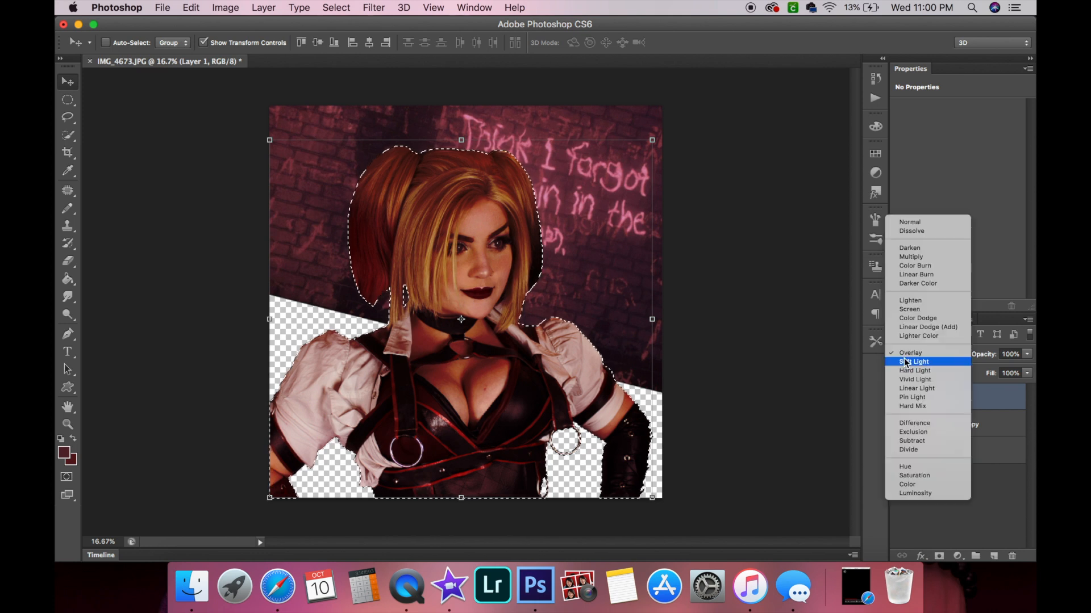
pyautogui.click(929, 257)
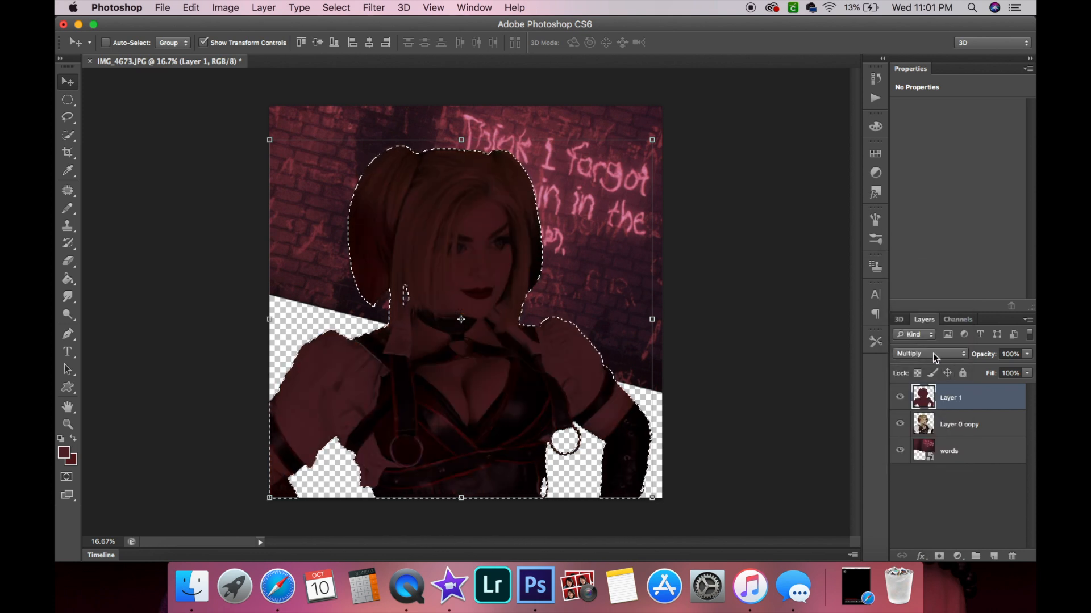
pyautogui.click(935, 354)
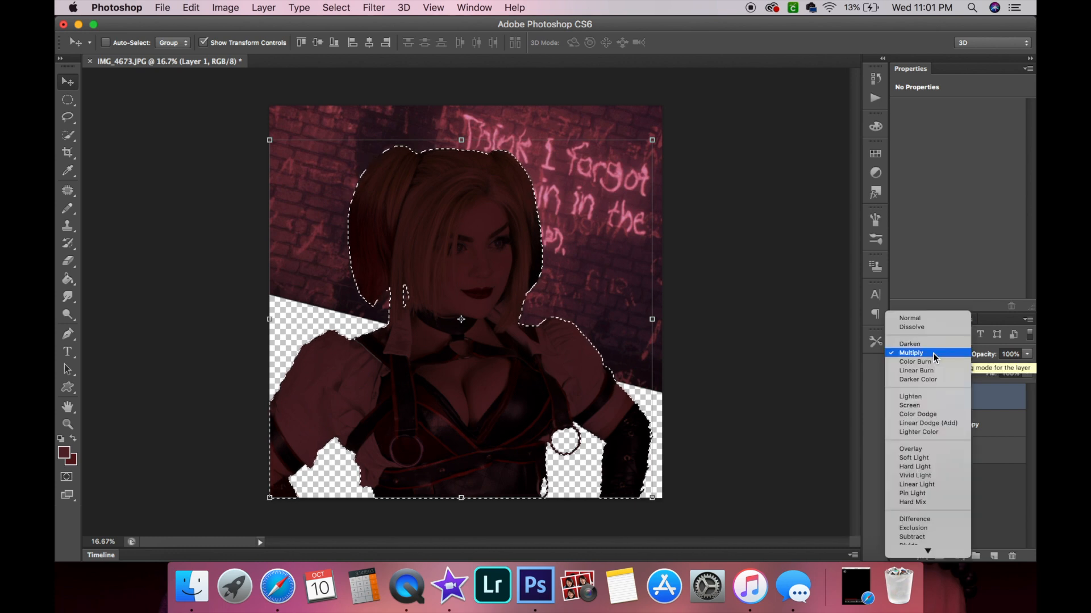
pyautogui.click(922, 447)
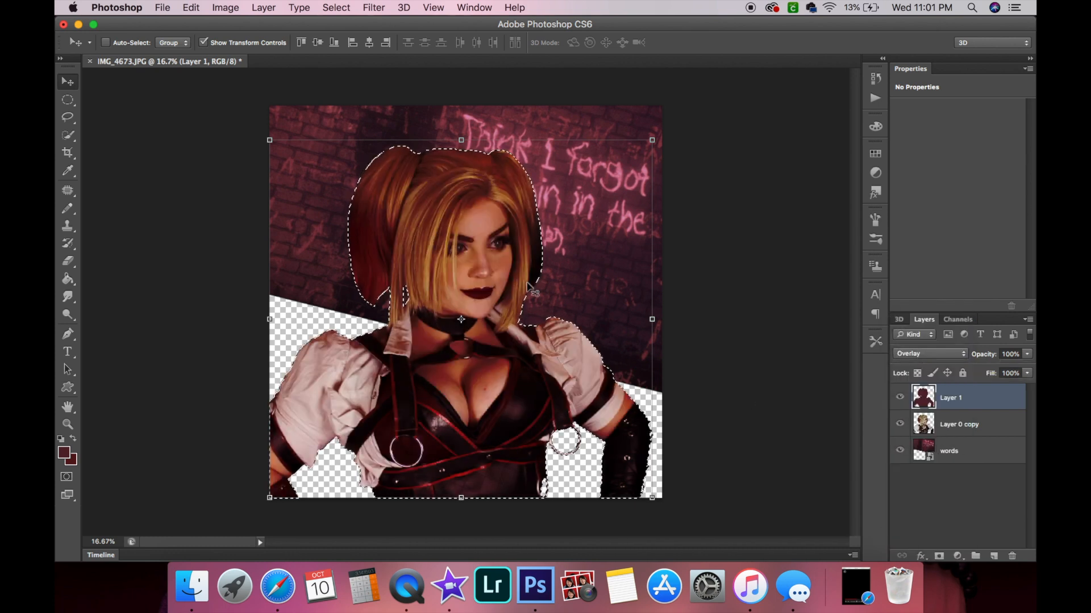
# Lower the Overlay maroon layer's opacity to 50%.
pyautogui.click(1026, 355)
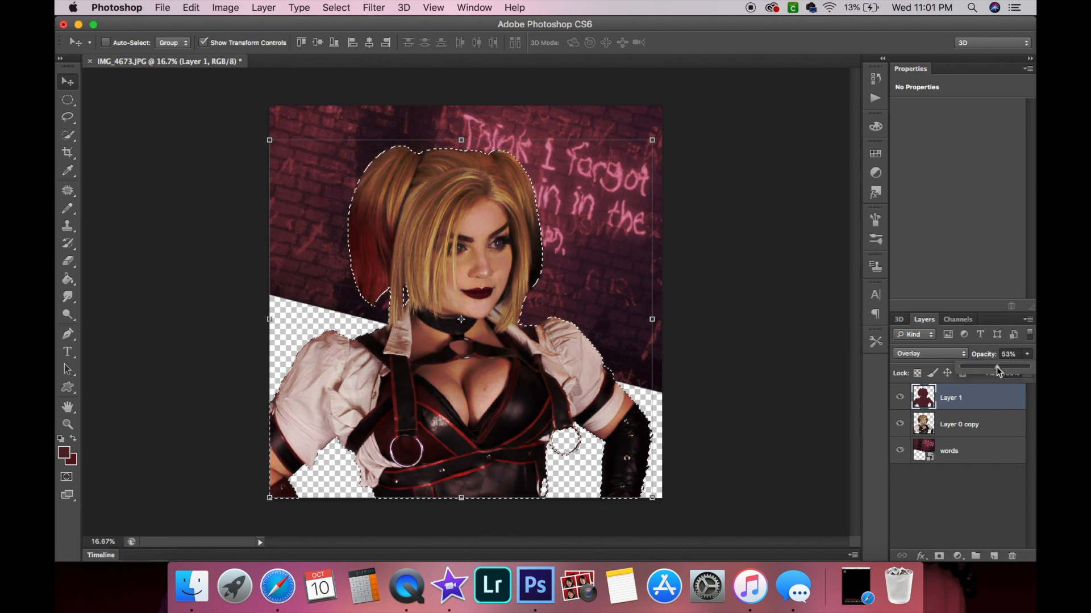
pyautogui.click(1009, 354)
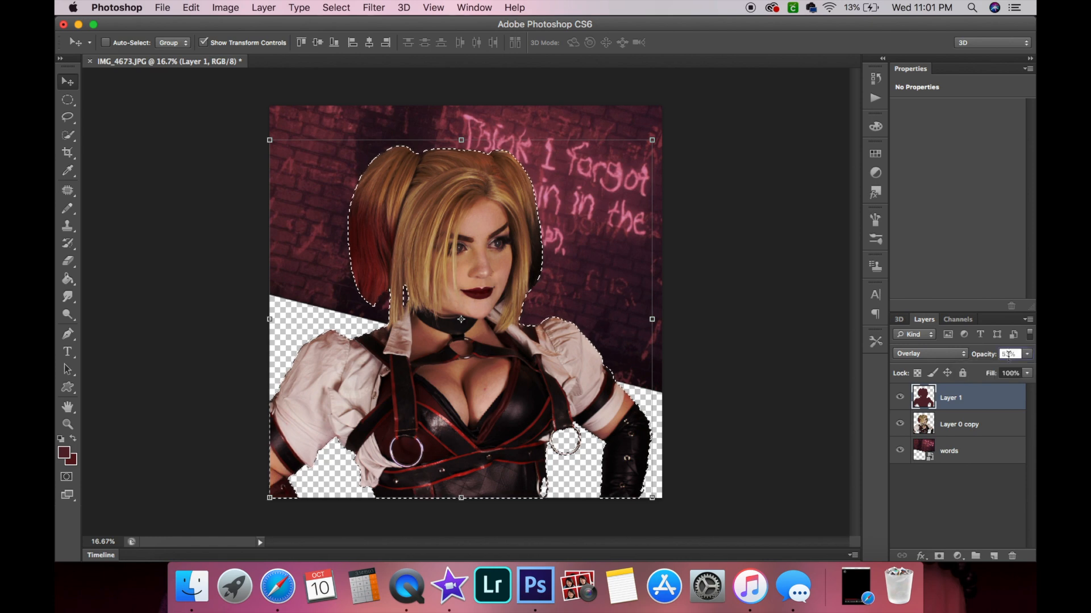
pyautogui.click(963, 498)
pyautogui.click(985, 411)
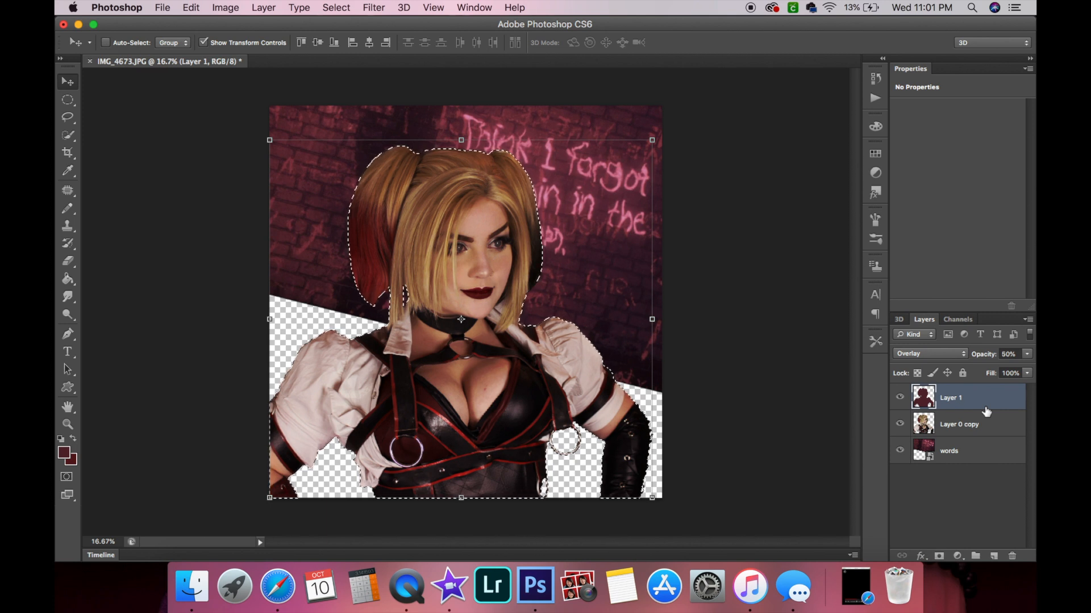
# Add another new layer and paint the figure selection maroon with the Pencil.
pyautogui.click(995, 557)
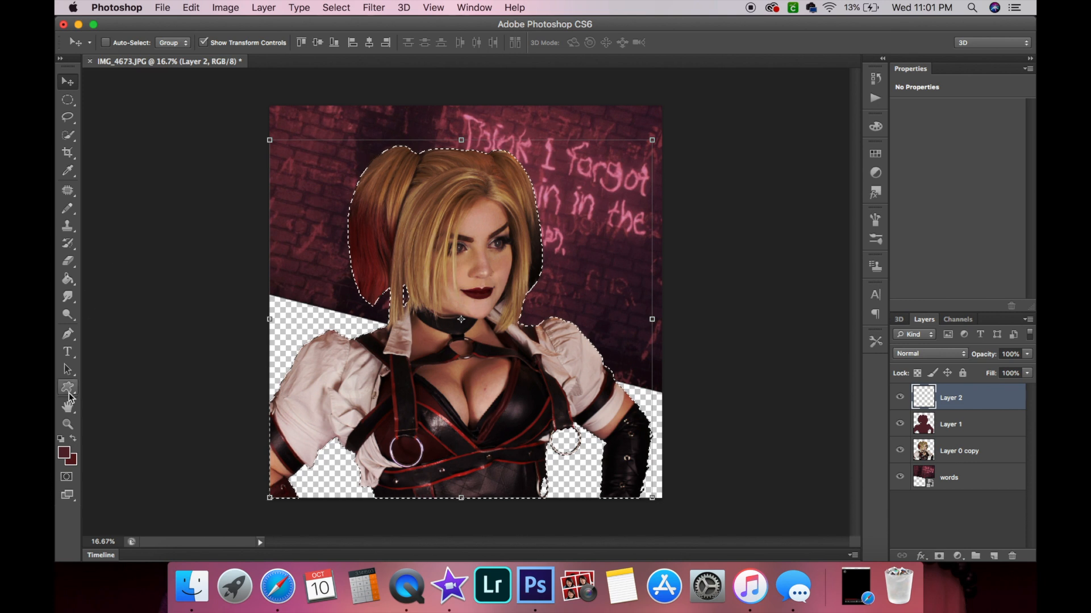
pyautogui.click(67, 210)
pyautogui.moveTo(478, 179)
pyautogui.mouseDown()
pyautogui.moveTo(467, 237)
pyautogui.moveTo(589, 463)
pyautogui.mouseUp()
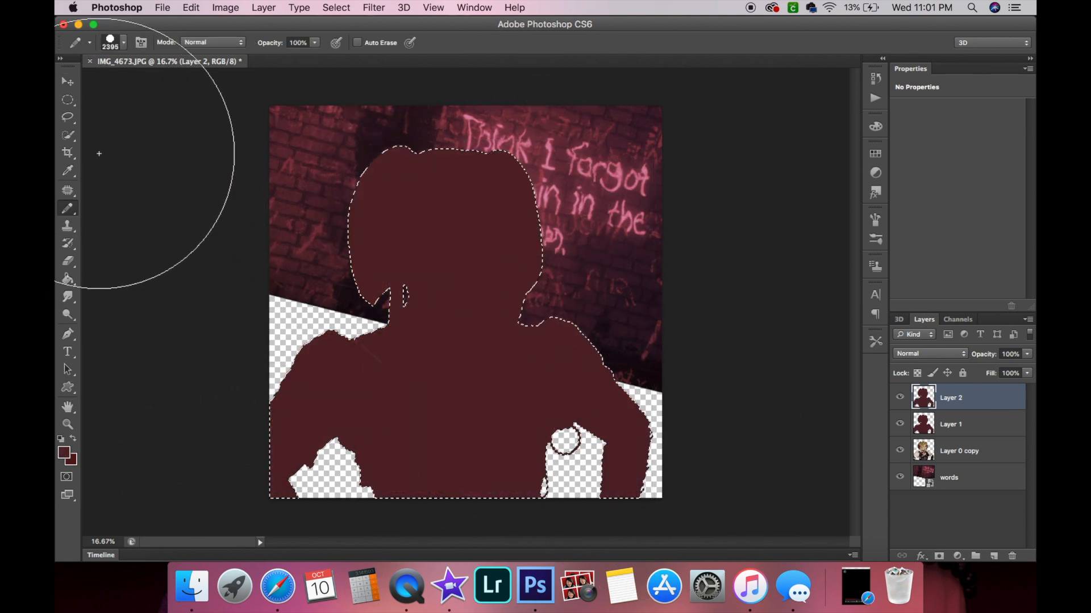
# Set the new maroon layer's blend mode to Multiply.
pyautogui.click(68, 83)
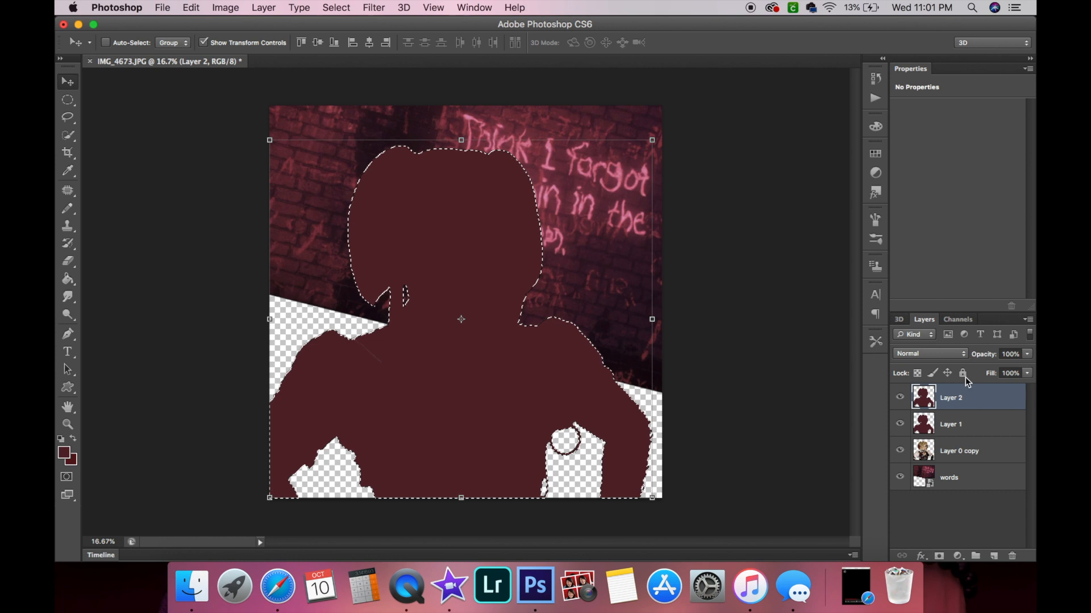
pyautogui.click(937, 354)
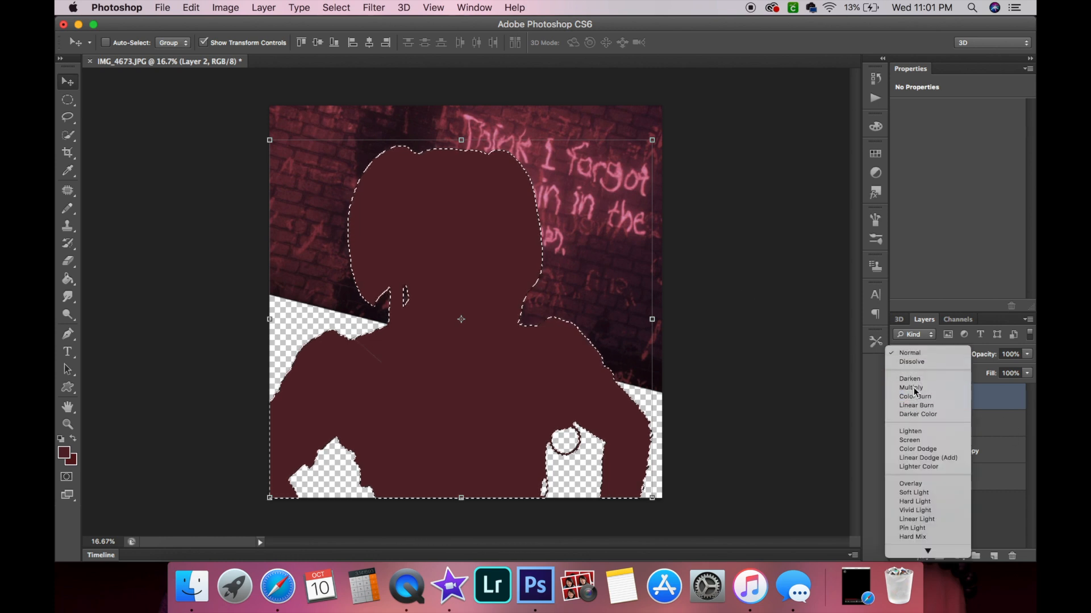
pyautogui.click(915, 391)
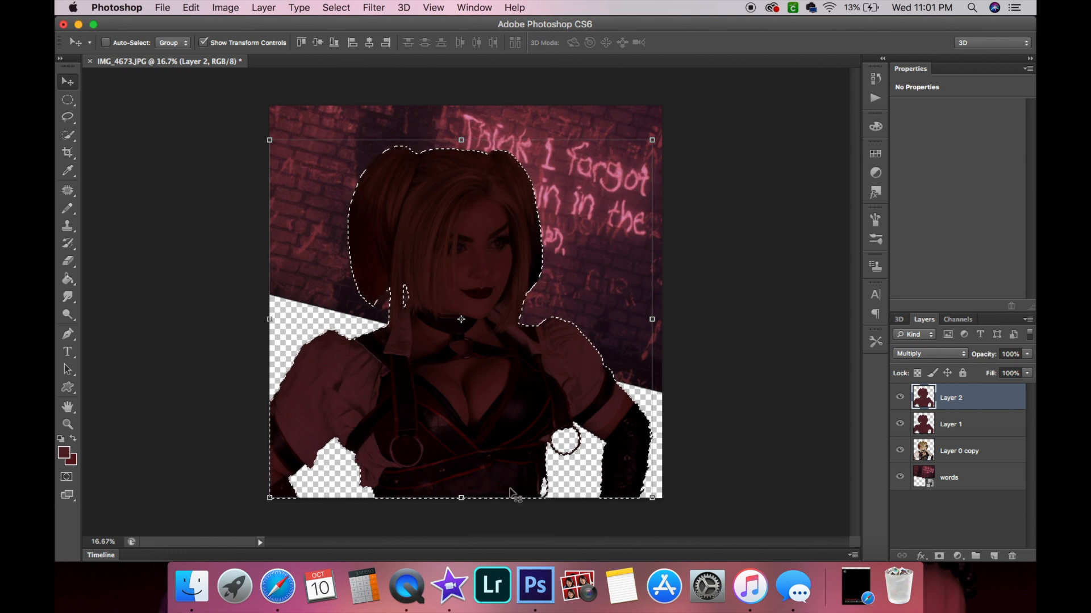
# Erase the Multiply layer's maroon fill with a 2632 px soft Eraser.
pyautogui.click(68, 261)
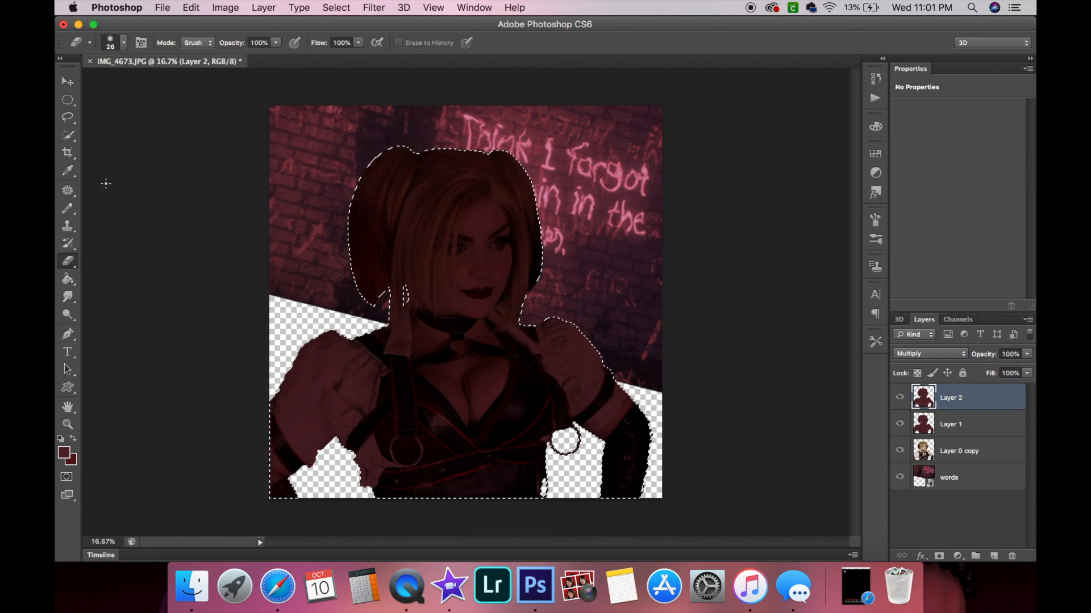
pyautogui.click(123, 43)
pyautogui.click(188, 84)
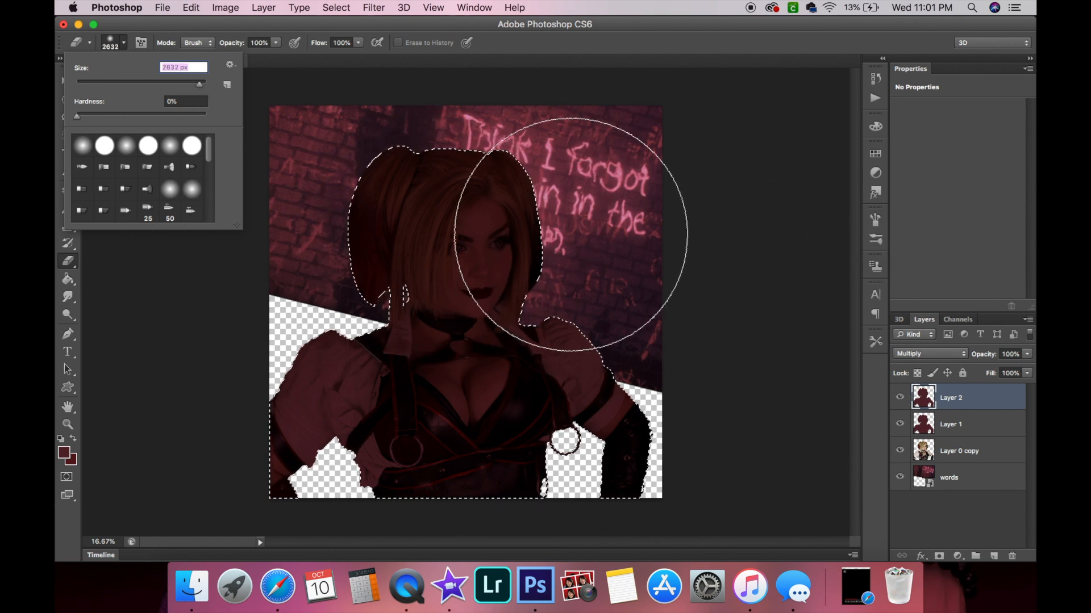
pyautogui.press('Return')
pyautogui.moveTo(486, 200)
pyautogui.mouseDown()
pyautogui.moveTo(451, 205)
pyautogui.moveTo(531, 260)
pyautogui.moveTo(556, 382)
pyautogui.moveTo(435, 402)
pyautogui.moveTo(475, 380)
pyautogui.moveTo(518, 289)
pyautogui.moveTo(467, 222)
pyautogui.moveTo(559, 230)
pyautogui.moveTo(554, 364)
pyautogui.moveTo(448, 433)
pyautogui.moveTo(396, 449)
pyautogui.moveTo(585, 374)
pyautogui.mouseUp()
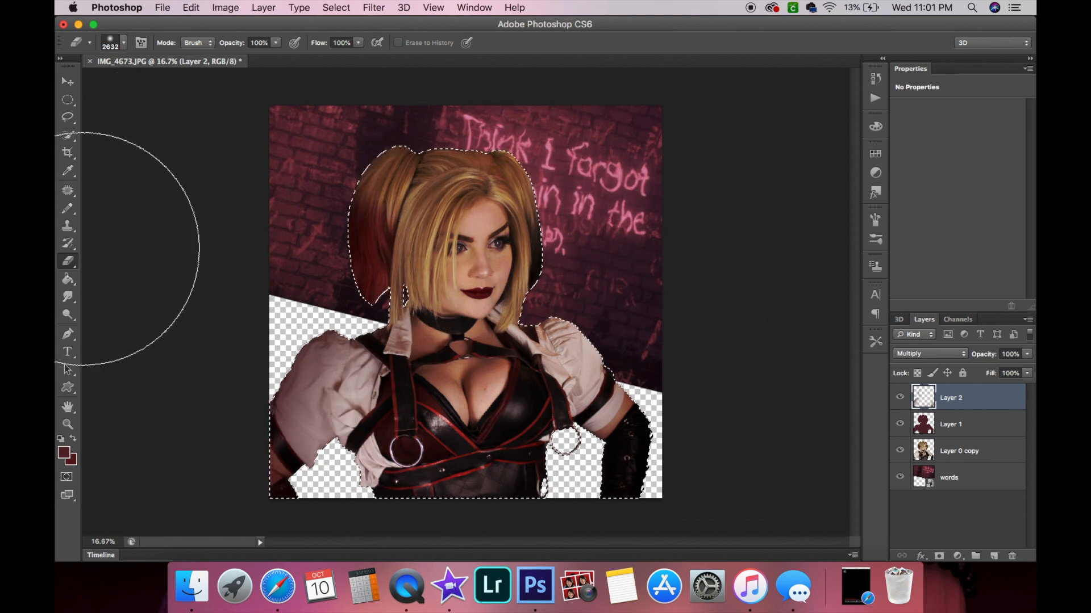
# Switch to a 1447 px soft Brush and dab maroon over the figure's lower-left sleeve area.
pyautogui.click(67, 209)
pyautogui.click(101, 203)
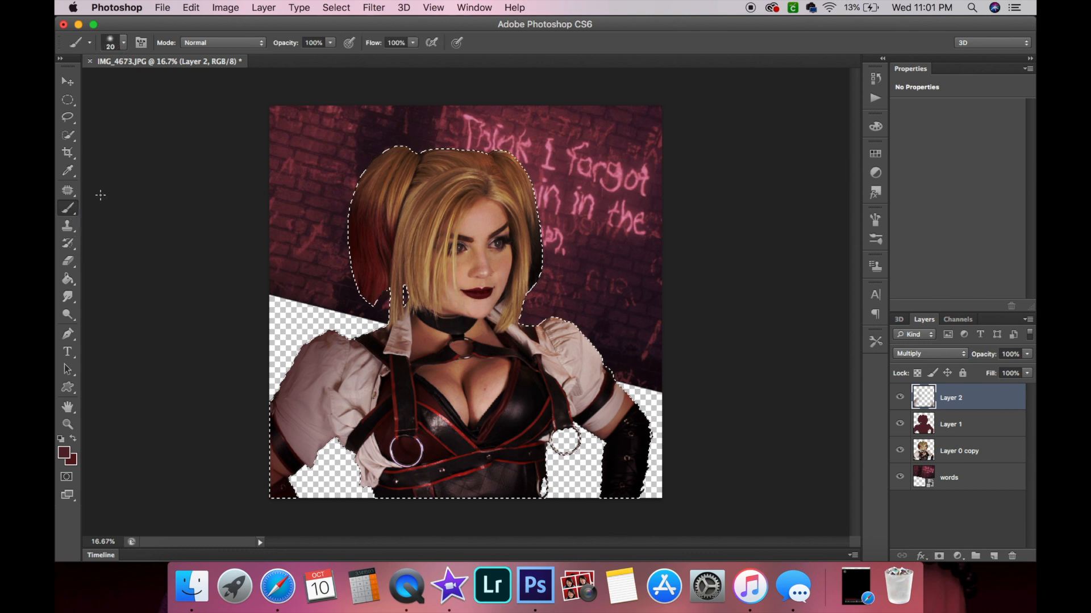
pyautogui.click(123, 43)
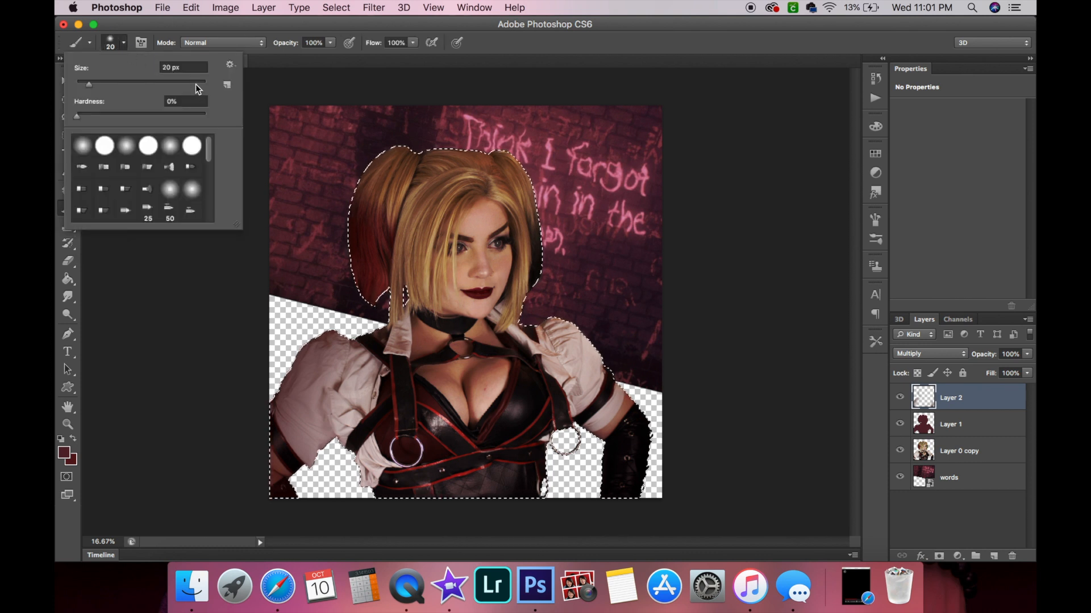
pyautogui.click(195, 84)
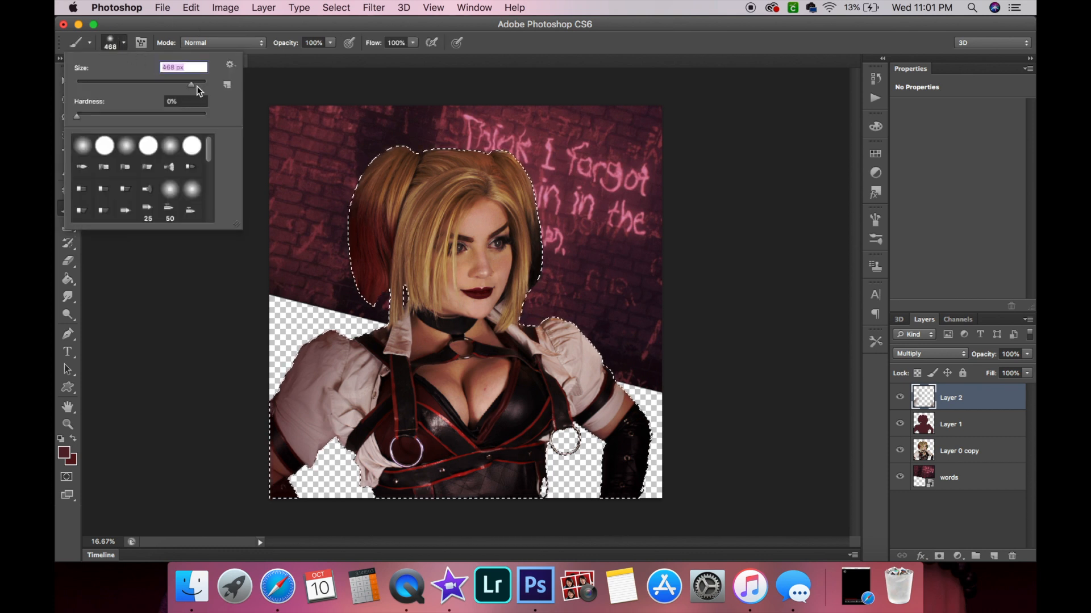
pyautogui.click(196, 85)
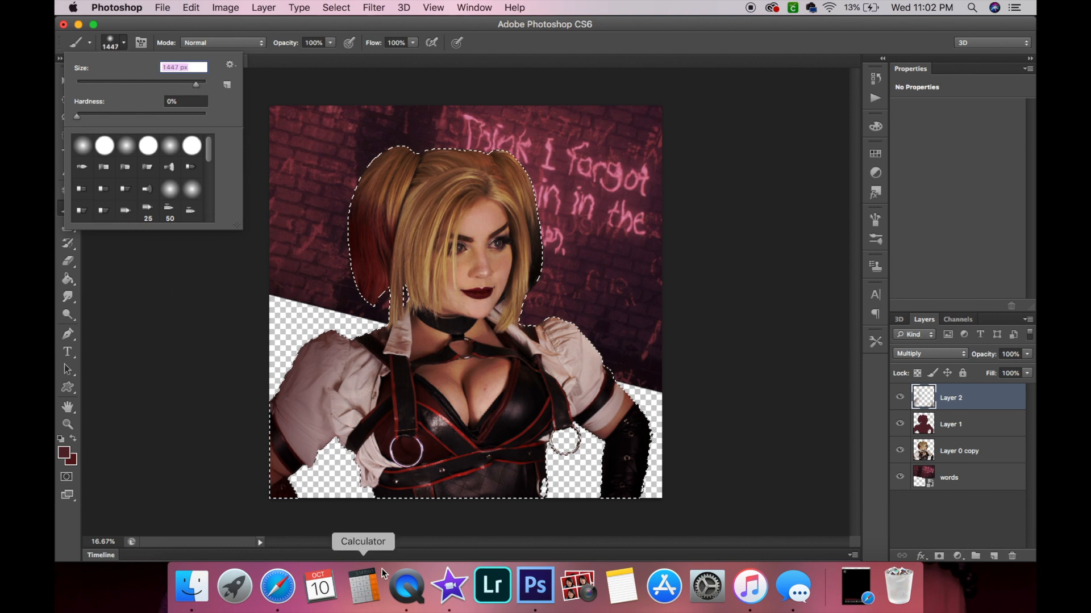
pyautogui.click(357, 496)
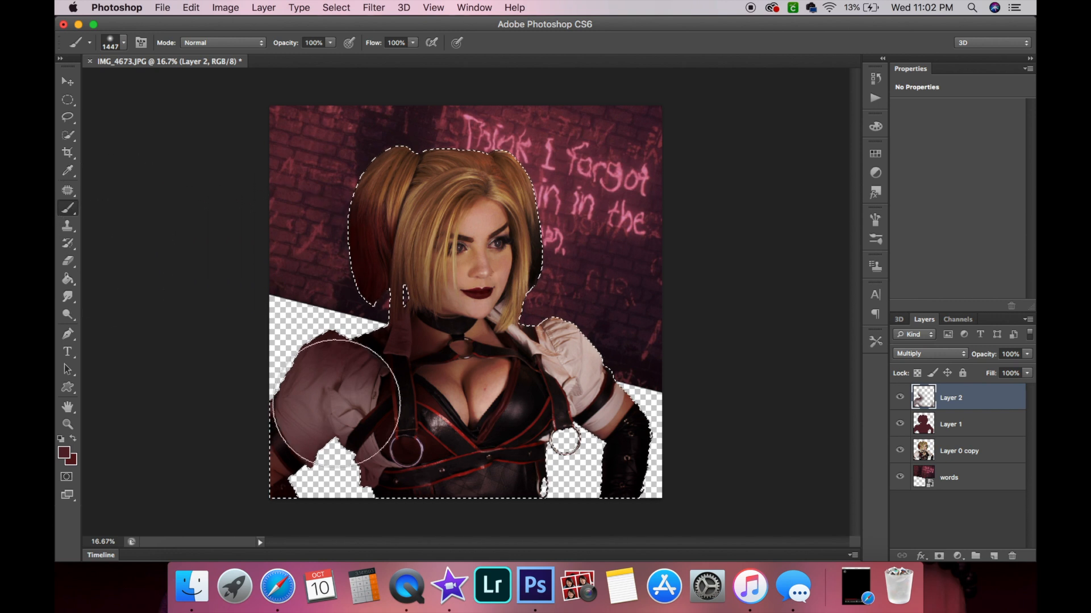
# Set the Multiply layer's opacity to 50%.
pyautogui.click(1008, 354)
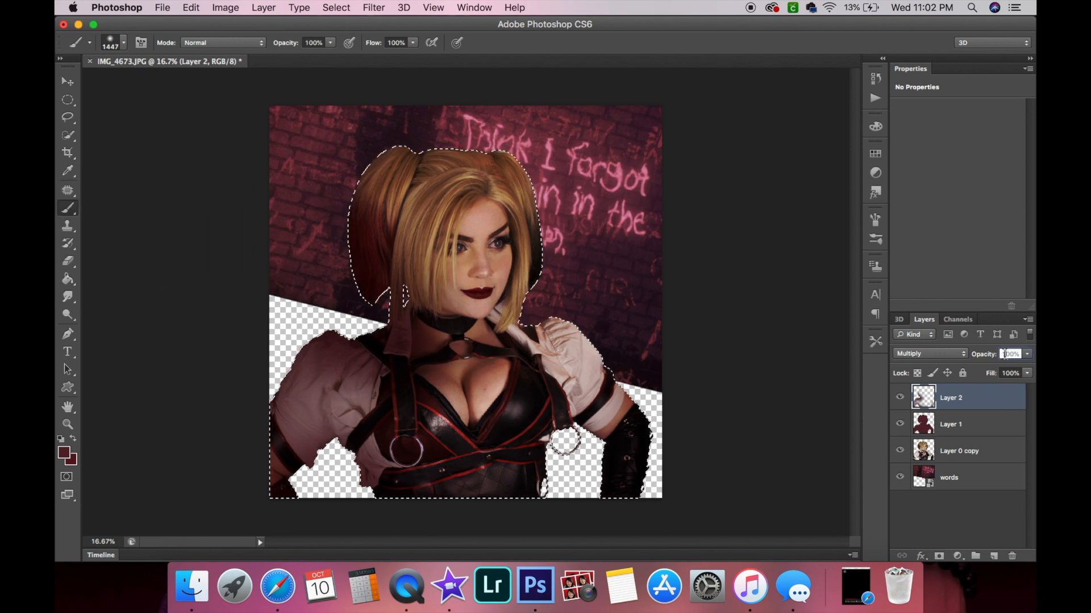
pyautogui.write('0')
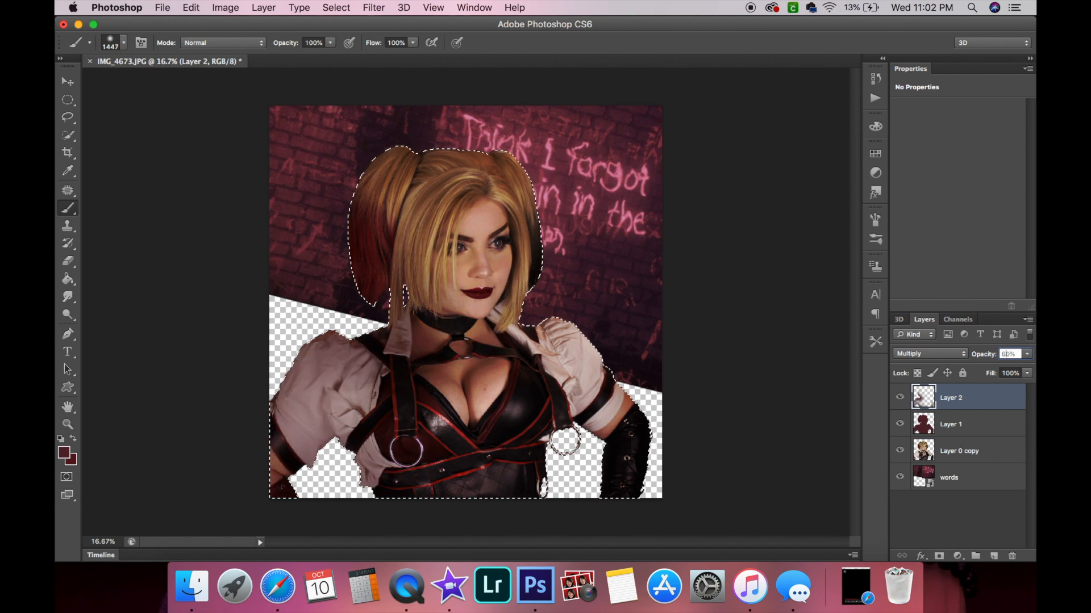
pyautogui.write('5')
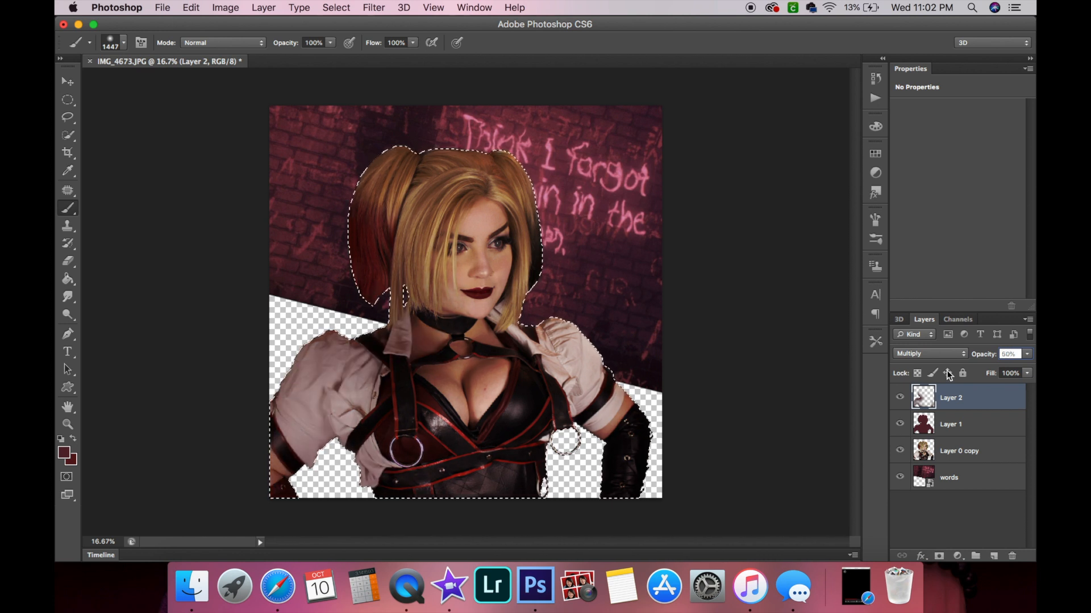
# Deselect the figure selection.
pyautogui.click(949, 502)
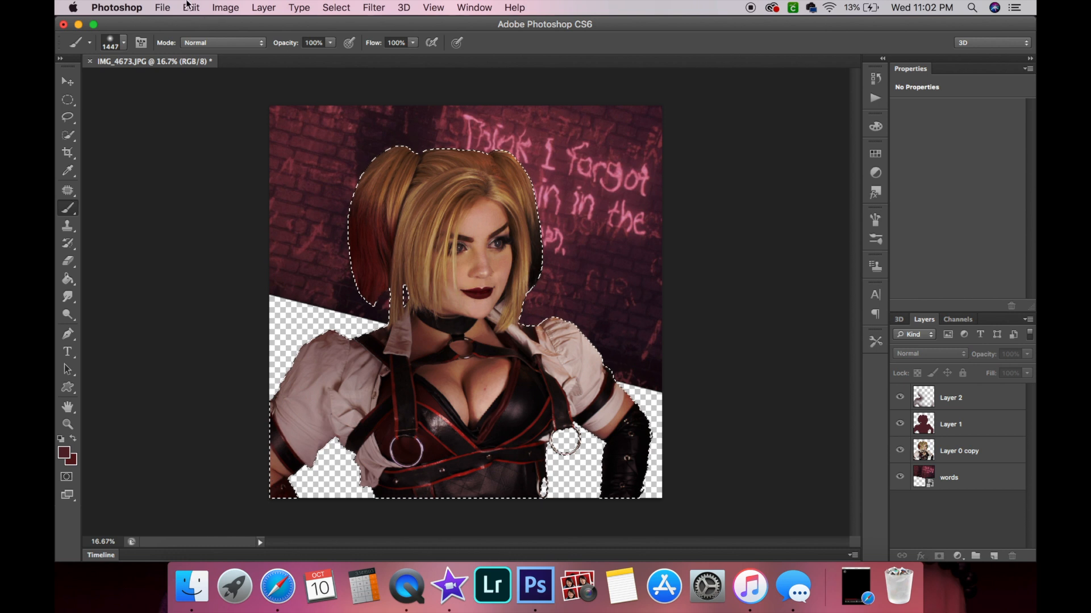
pyautogui.click(328, 7)
pyautogui.click(348, 33)
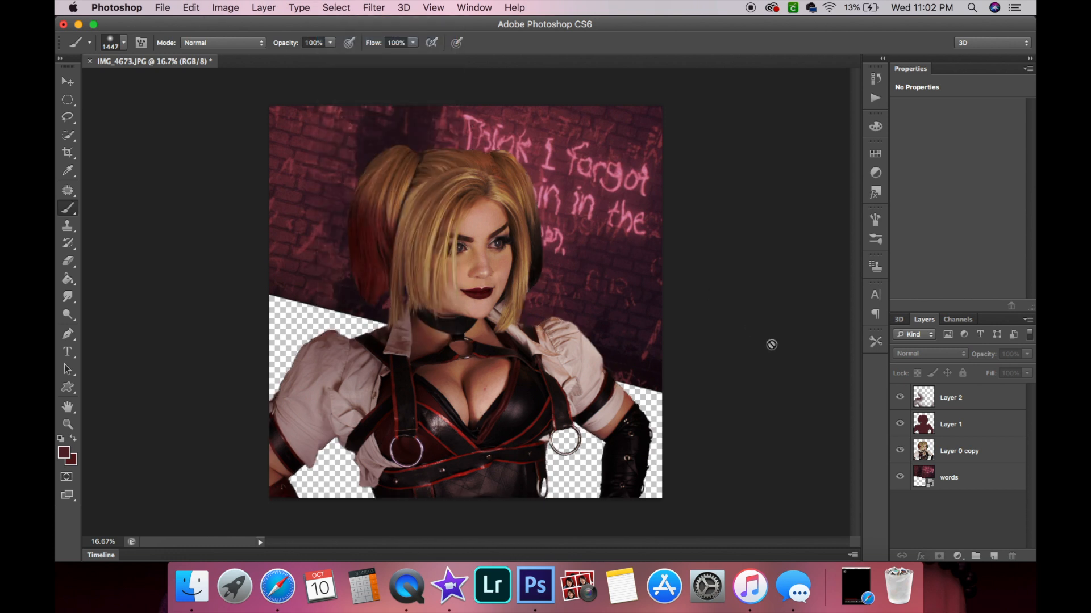
# Add a new layer, move it between the figure copy and the words layer, and select the words layer.
pyautogui.click(993, 557)
pyautogui.moveTo(956, 398); pyautogui.dragTo(966, 487)
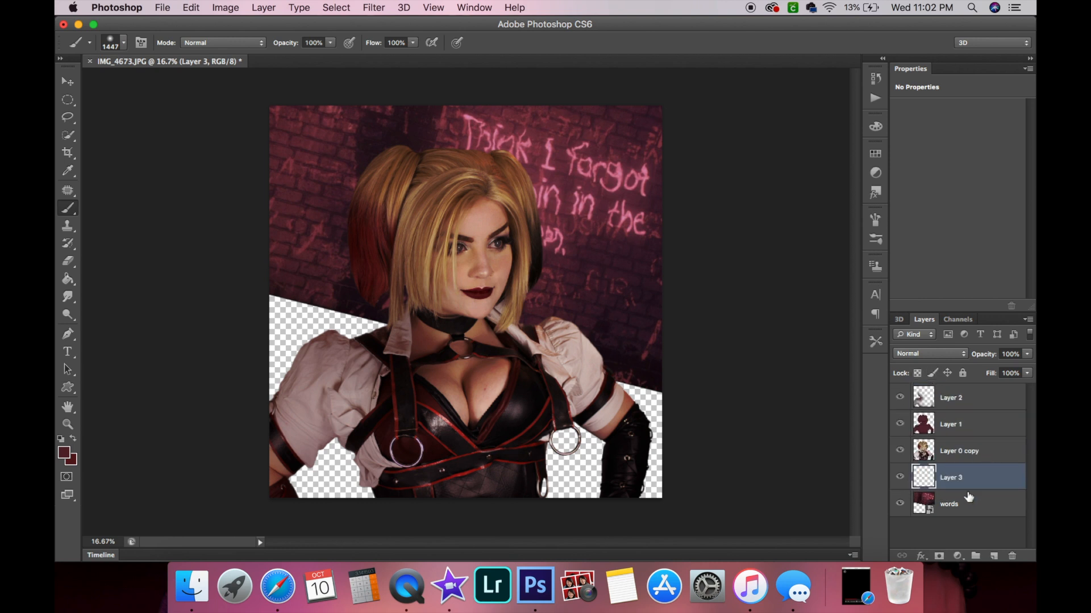
pyautogui.click(961, 507)
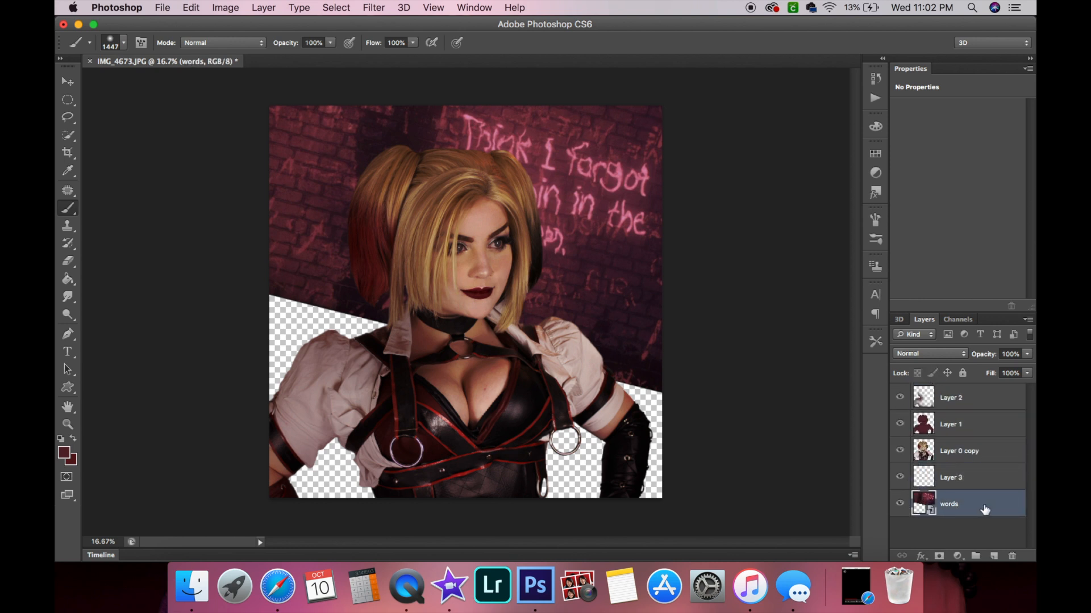
# Select Layer 3 and set the foreground colour to black, 000000.
pyautogui.click(975, 482)
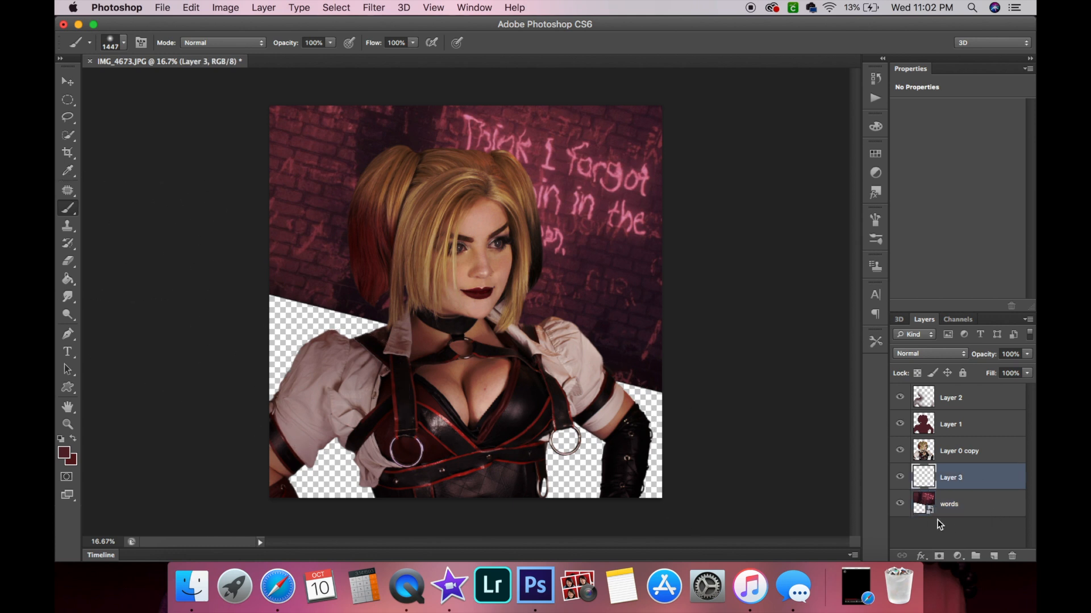
pyautogui.click(72, 451)
pyautogui.moveTo(455, 258); pyautogui.dragTo(649, 369)
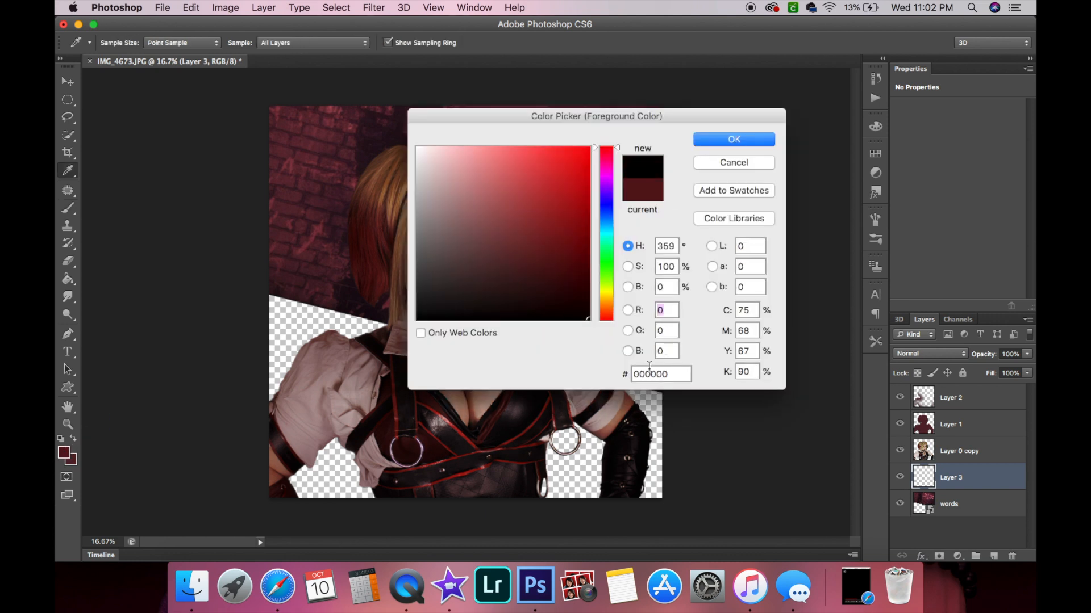
pyautogui.click(724, 139)
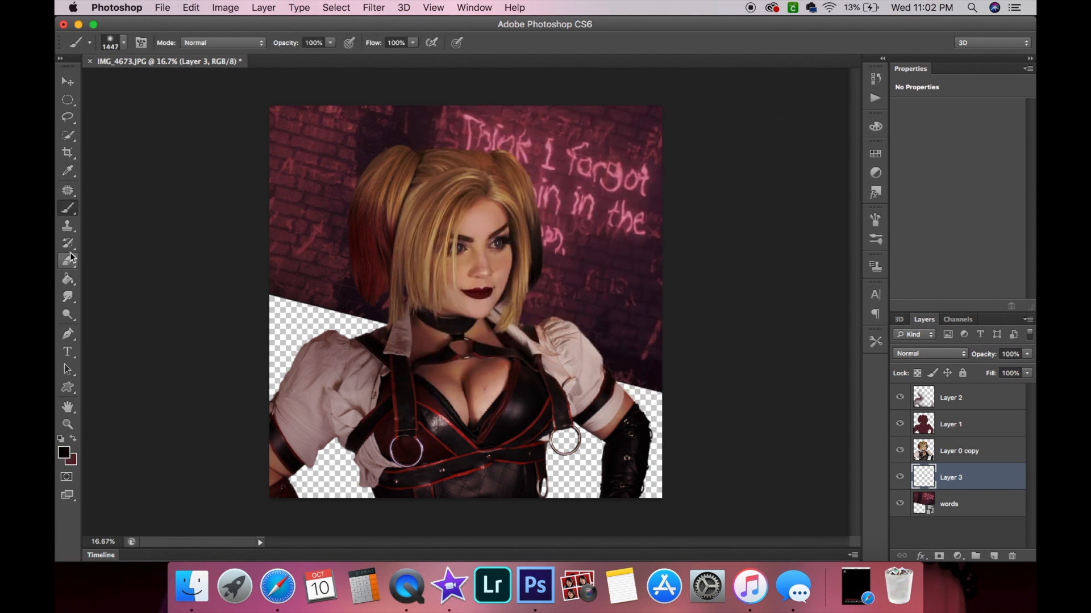
# Enlarge the brush to 2395 px and paint black shading over the lower and upper-left areas of Layer 3.
pyautogui.click(123, 42)
pyautogui.click(199, 82)
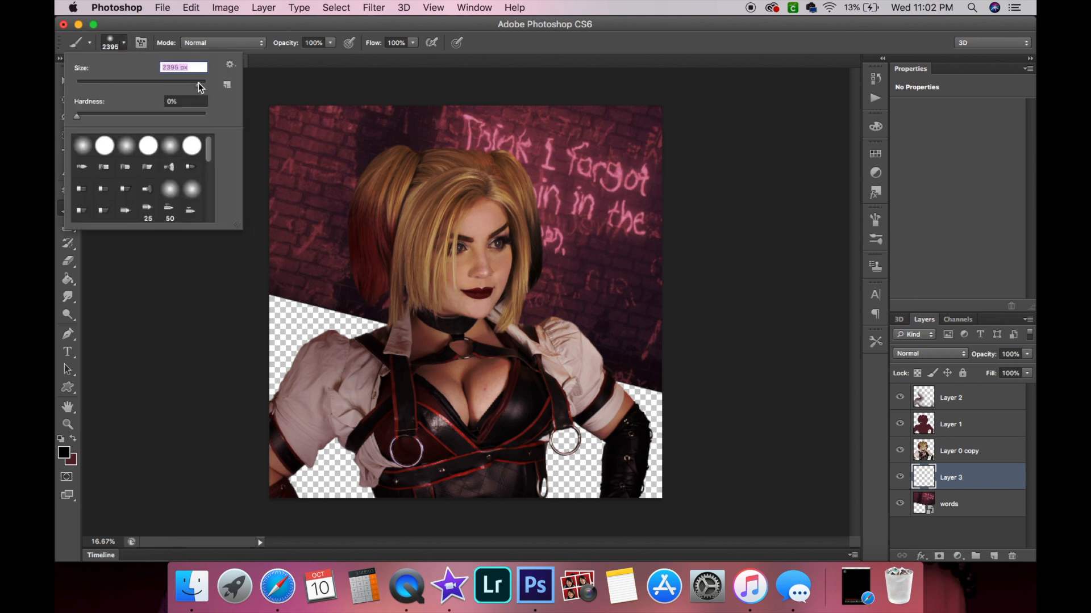
pyautogui.click(210, 28)
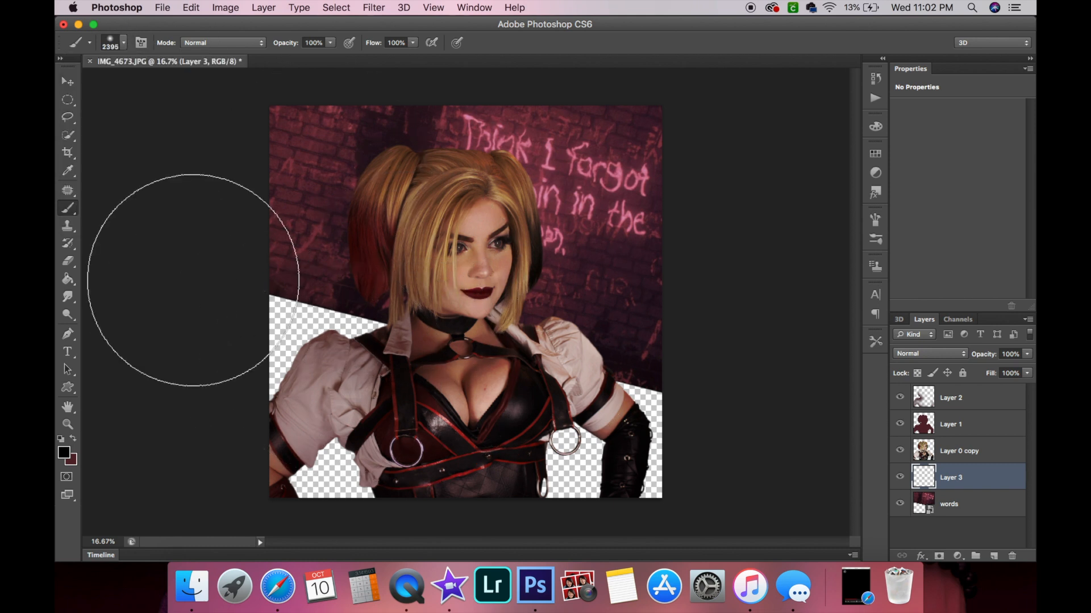
pyautogui.moveTo(261, 341)
pyautogui.mouseDown()
pyautogui.moveTo(328, 369)
pyautogui.moveTo(264, 338)
pyautogui.moveTo(358, 393)
pyautogui.moveTo(323, 336)
pyautogui.moveTo(338, 353)
pyautogui.moveTo(331, 428)
pyautogui.moveTo(433, 480)
pyautogui.moveTo(344, 461)
pyautogui.moveTo(277, 463)
pyautogui.moveTo(690, 477)
pyautogui.moveTo(626, 467)
pyautogui.moveTo(702, 428)
pyautogui.moveTo(685, 393)
pyautogui.moveTo(530, 418)
pyautogui.mouseUp()
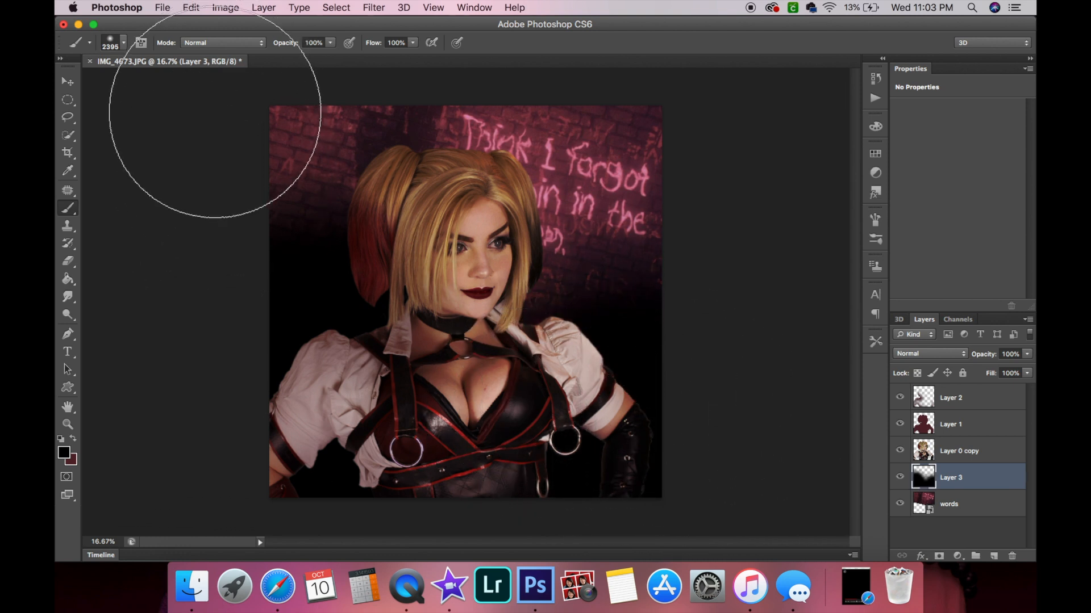
pyautogui.click(215, 113)
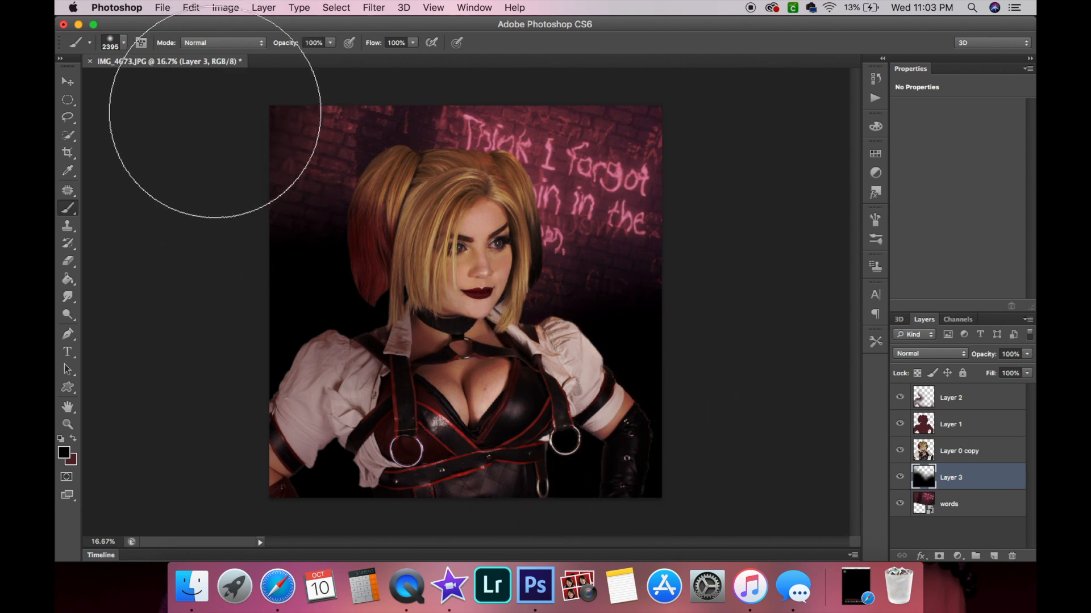
# Zoom out, erase a patch of the shading with the Eraser, and repaint black along the left edge of Layer 3.
pyautogui.click(66, 425)
pyautogui.keyDown('alt'); pyautogui.click(404, 301); pyautogui.keyUp('alt')
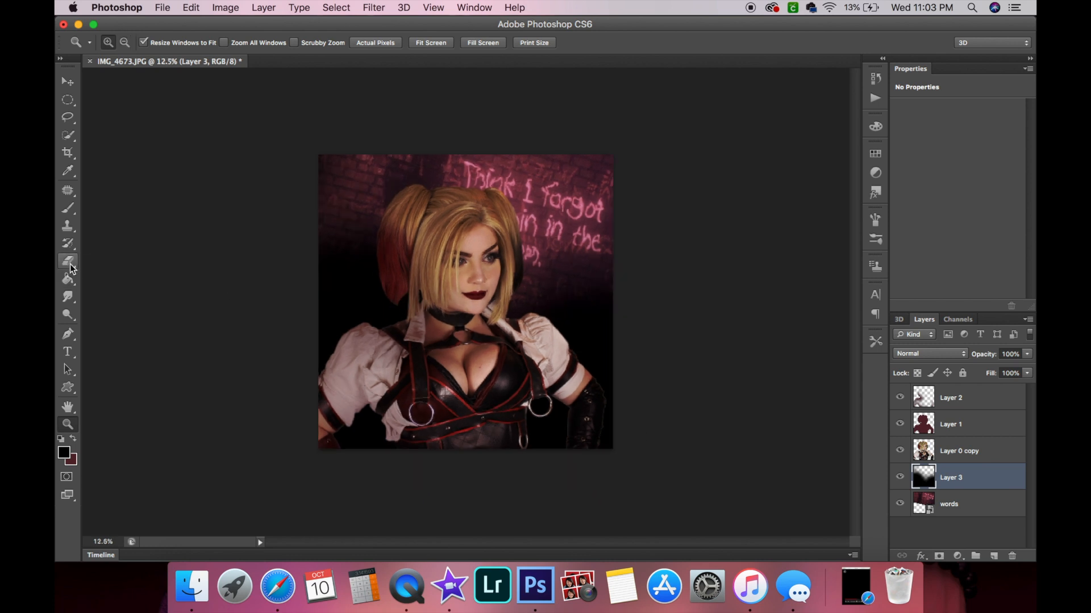
pyautogui.click(71, 265)
pyautogui.click(268, 201)
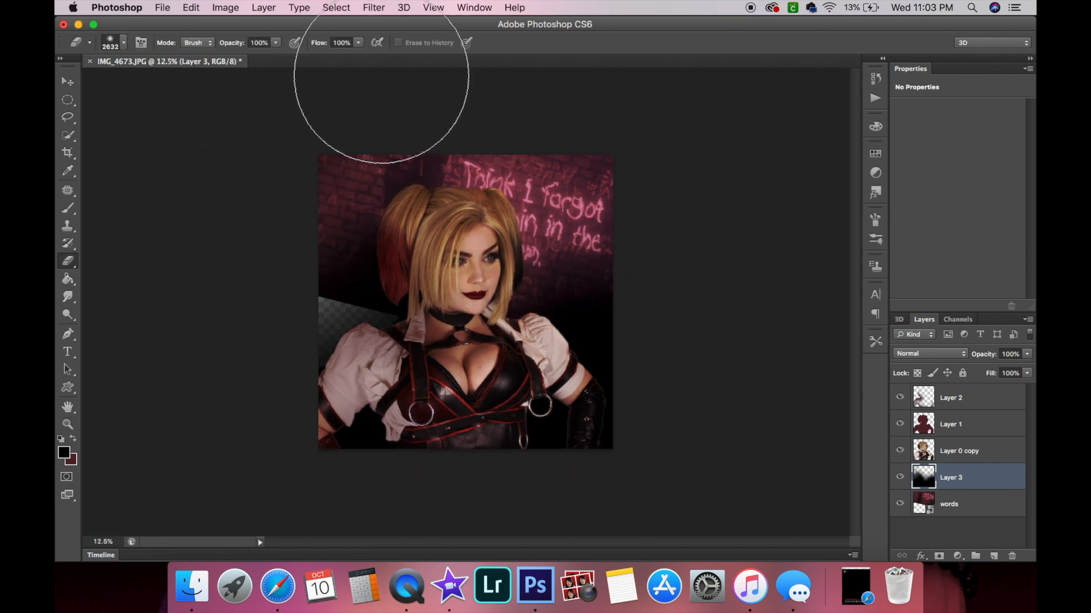
pyautogui.click(67, 208)
pyautogui.moveTo(335, 352)
pyautogui.mouseDown()
pyautogui.moveTo(232, 239)
pyautogui.moveTo(227, 203)
pyautogui.moveTo(353, 324)
pyautogui.moveTo(281, 271)
pyautogui.moveTo(271, 174)
pyautogui.moveTo(388, 33)
pyautogui.mouseUp()
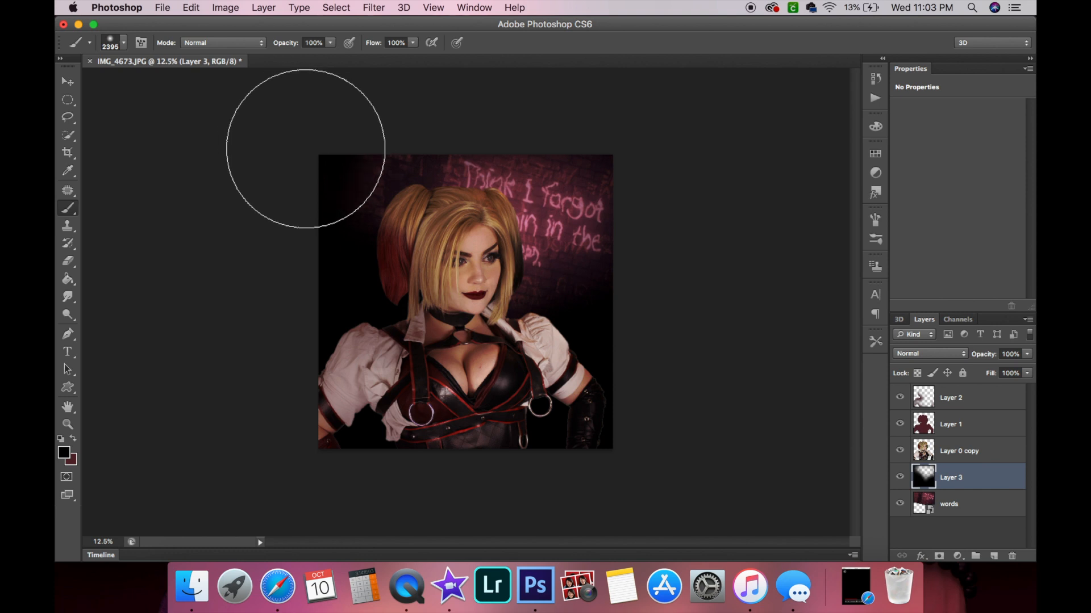
# Erase the black shading across the head and upper background, then repaint the lower-left corner with the brush.
pyautogui.click(68, 261)
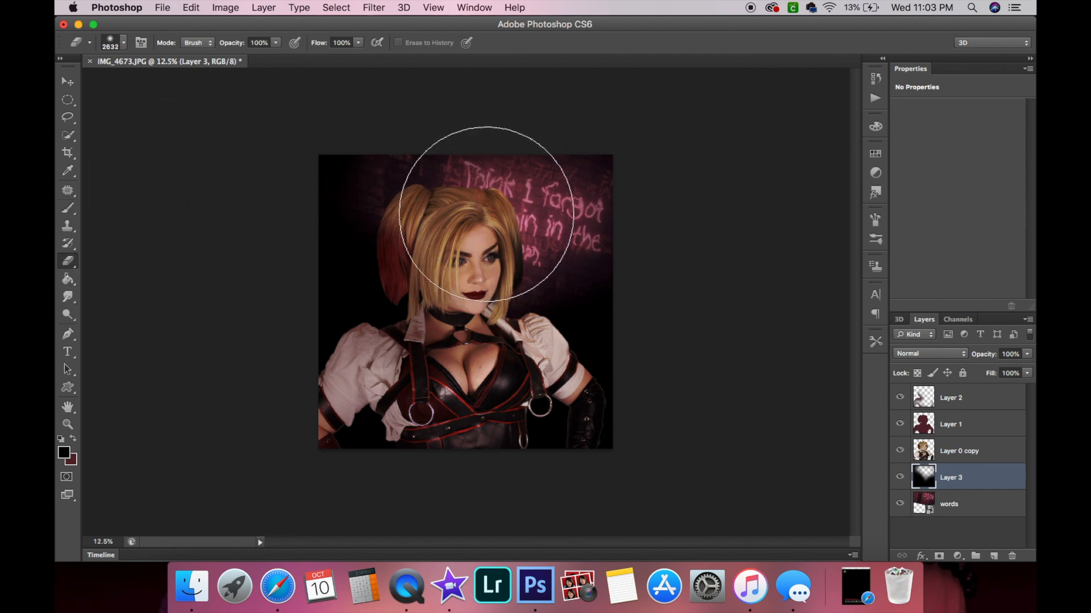
pyautogui.moveTo(506, 218)
pyautogui.mouseDown()
pyautogui.moveTo(401, 182)
pyautogui.moveTo(97, 200)
pyautogui.mouseUp()
pyautogui.click(67, 208)
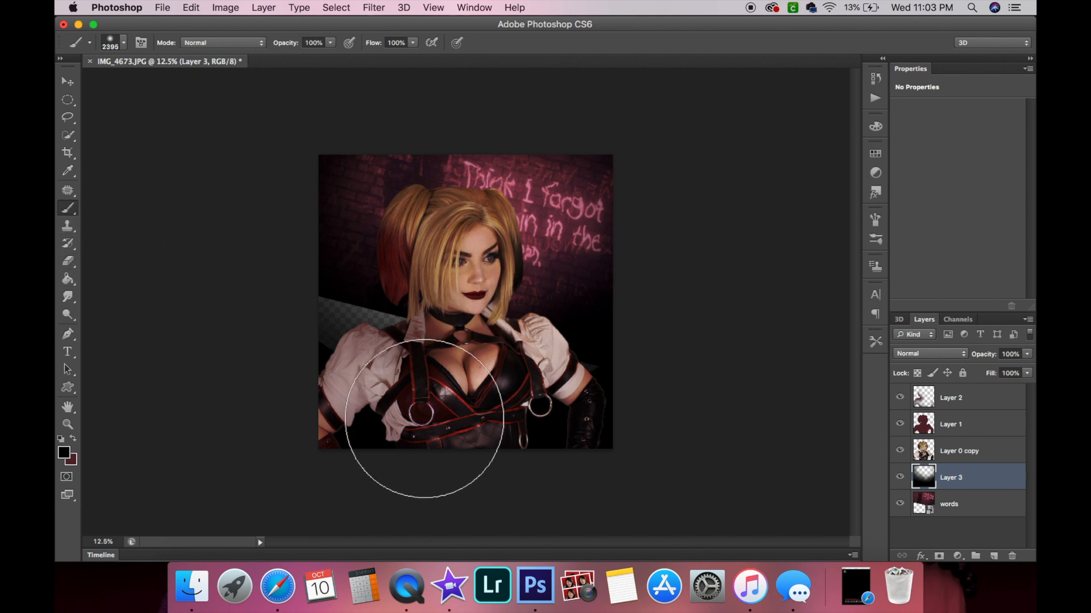
pyautogui.moveTo(350, 370)
pyautogui.mouseDown()
pyautogui.moveTo(324, 353)
pyautogui.moveTo(352, 374)
pyautogui.mouseUp()
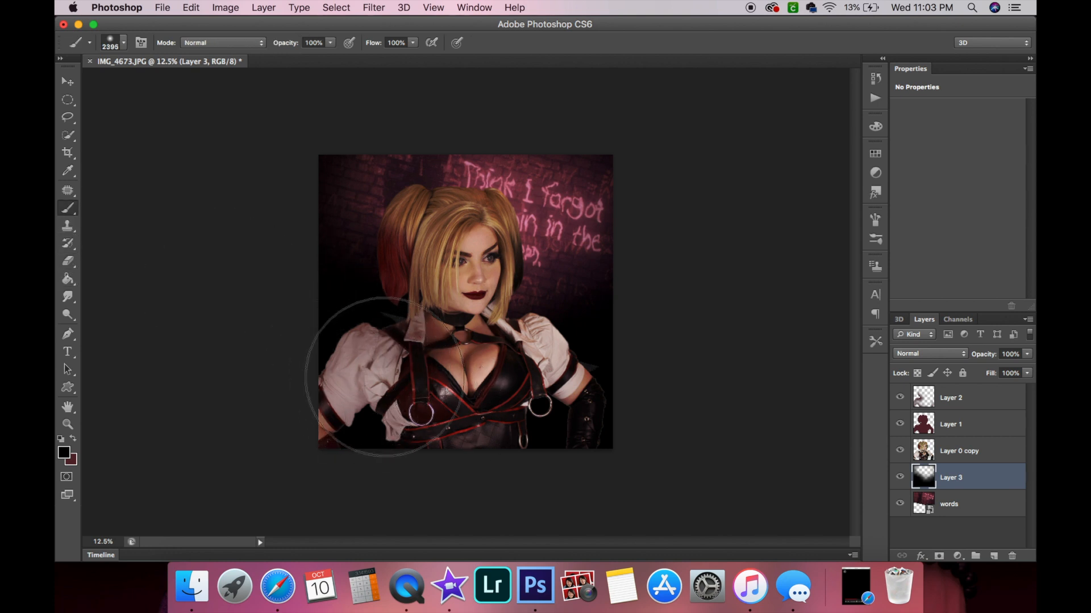
# Add a new layer at the bottom of the stack and fill it with black using the Paint Bucket.
pyautogui.click(994, 556)
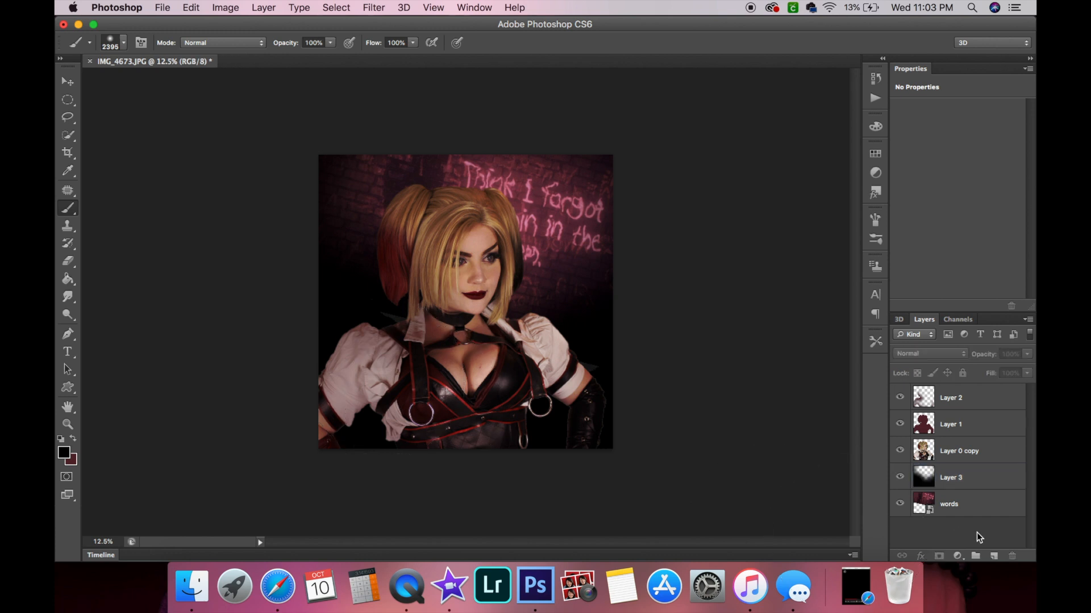
pyautogui.moveTo(984, 393); pyautogui.dragTo(985, 539)
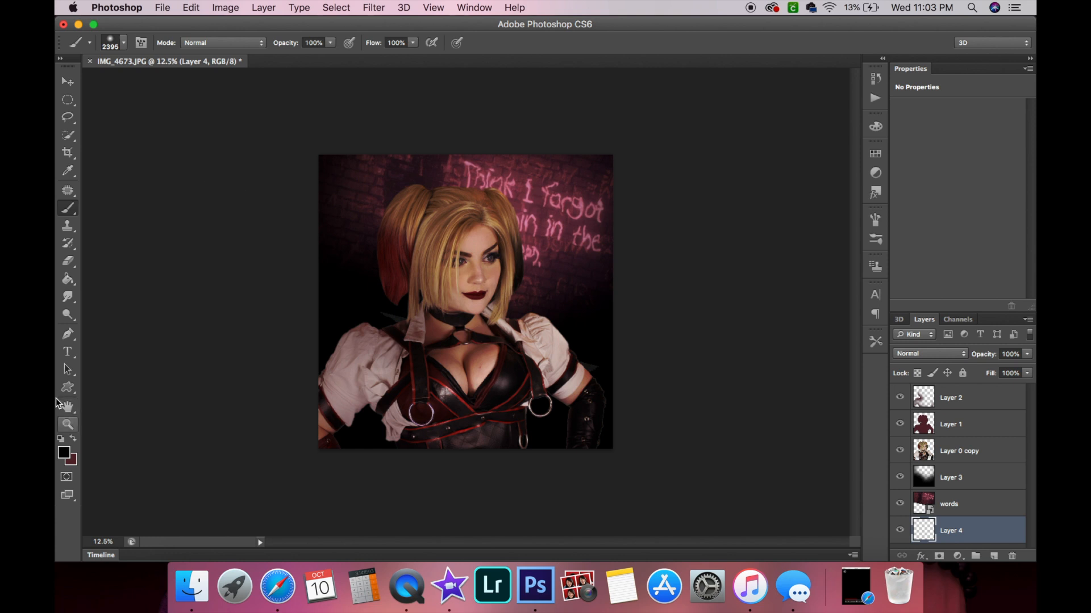
pyautogui.click(68, 279)
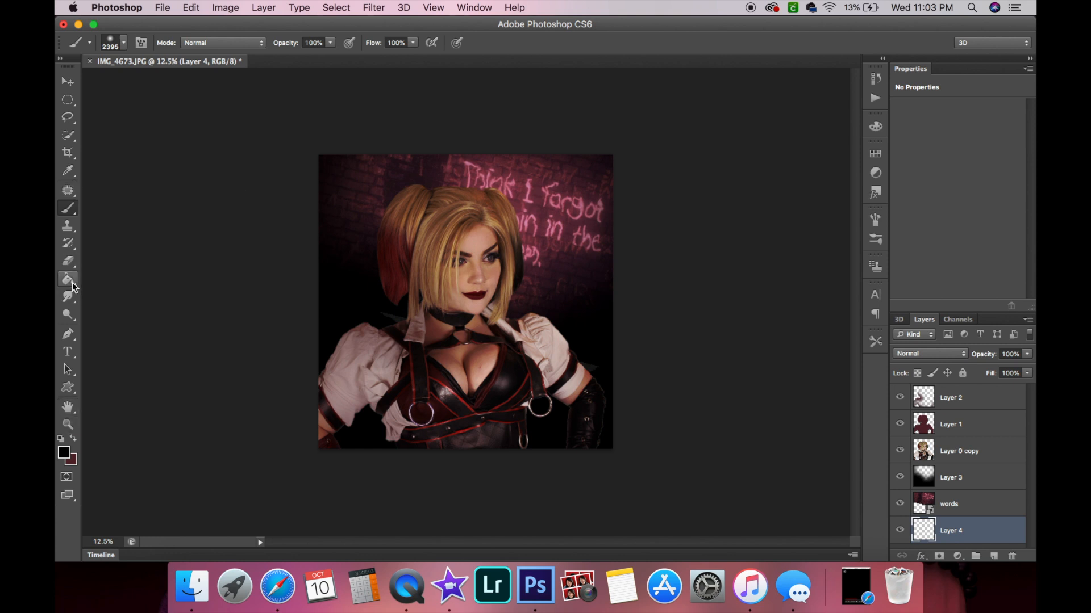
pyautogui.click(899, 504)
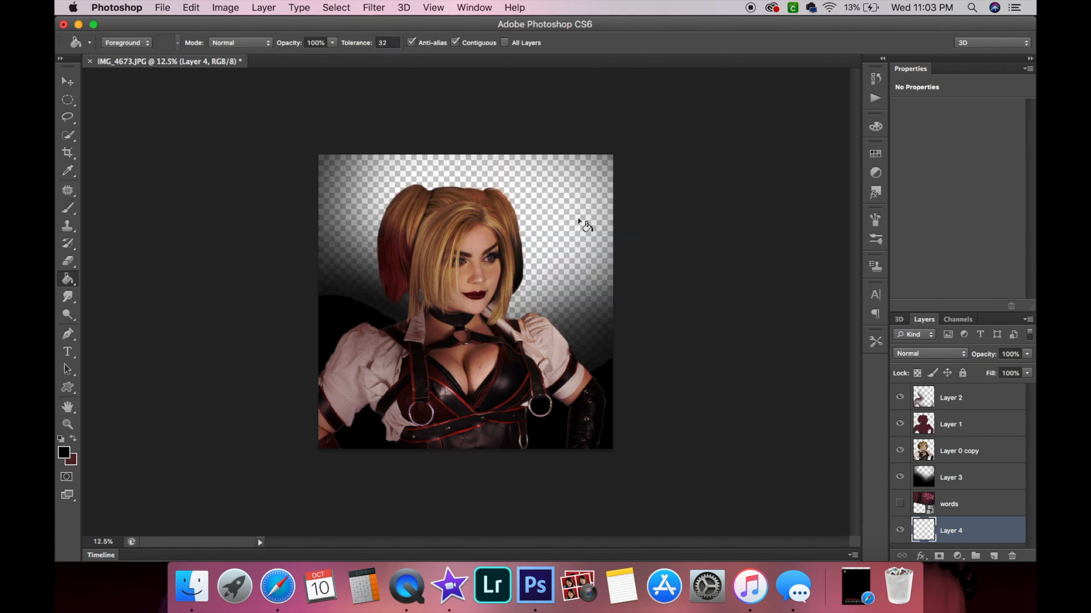
pyautogui.click(579, 219)
pyautogui.click(900, 505)
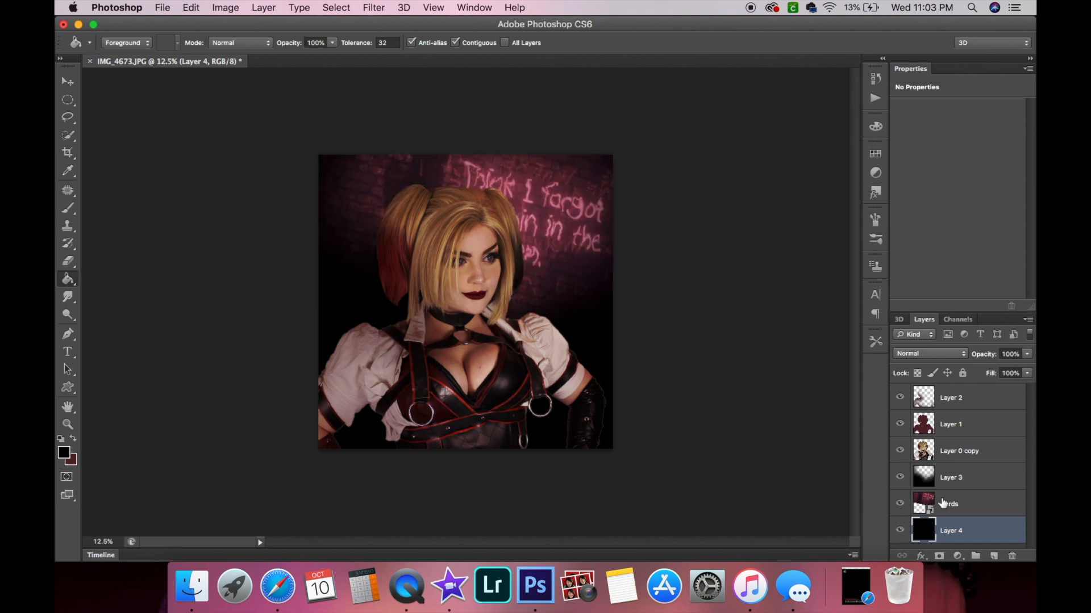
# Select Layer 3 and try the Multiply, Overlay and Soft Light blend modes on it.
pyautogui.click(994, 509)
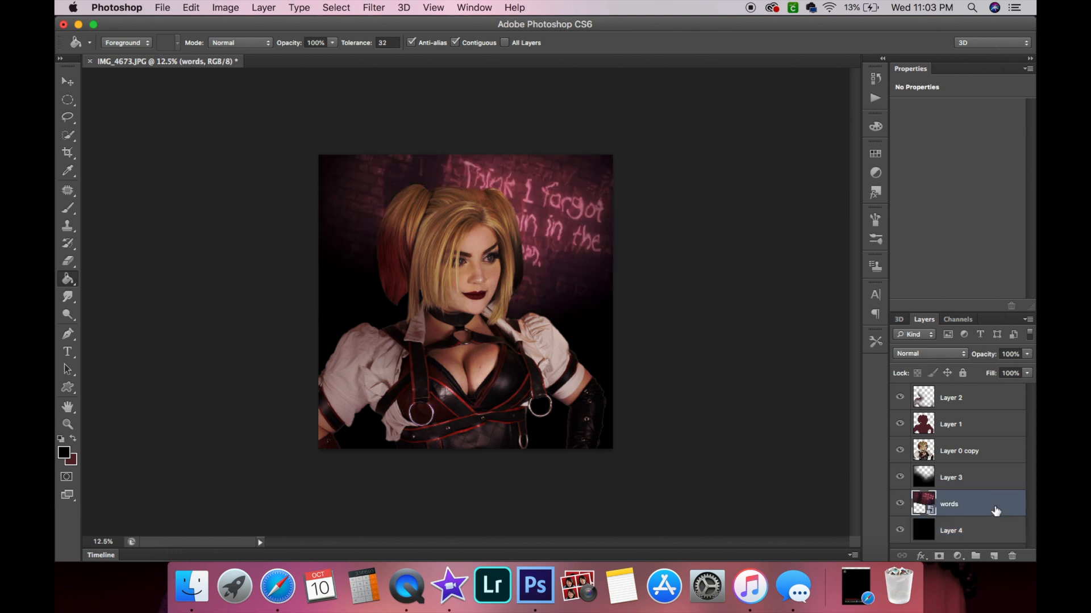
pyautogui.click(978, 478)
pyautogui.click(926, 353)
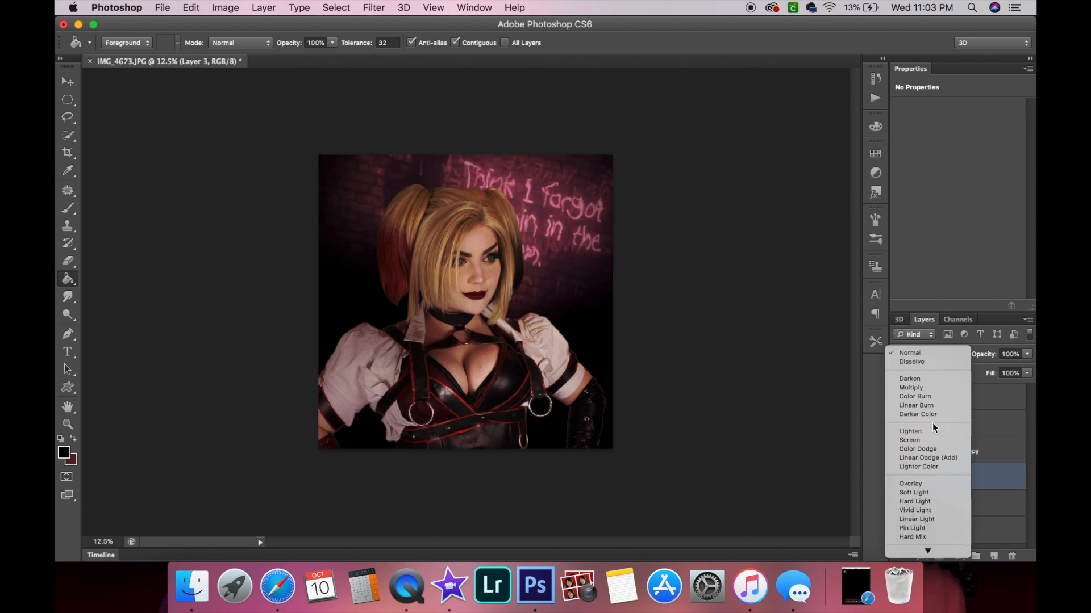
pyautogui.click(926, 387)
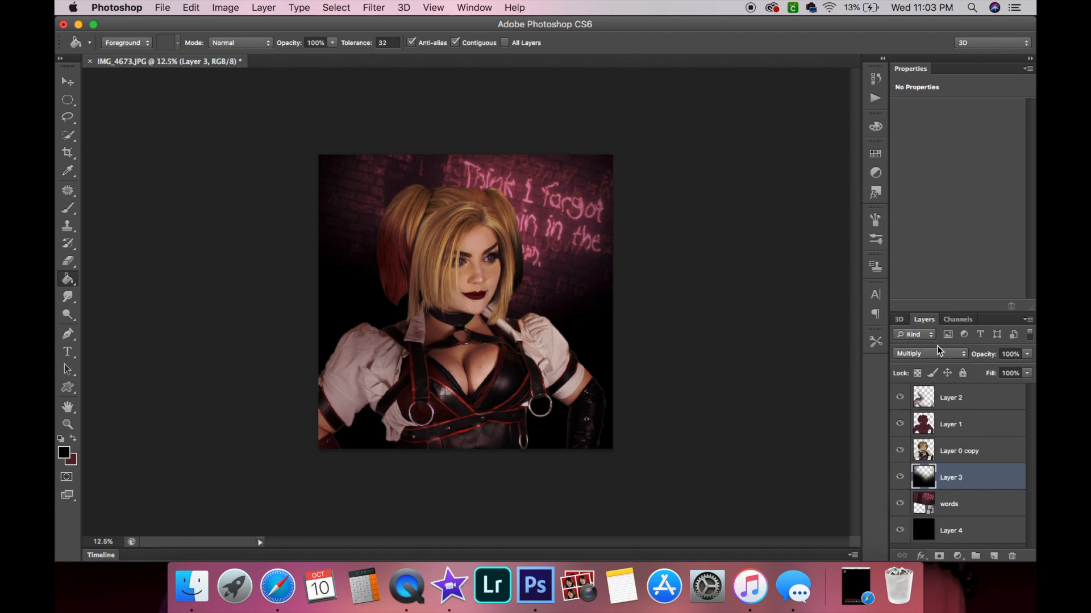
pyautogui.click(938, 352)
pyautogui.click(936, 452)
pyautogui.click(941, 353)
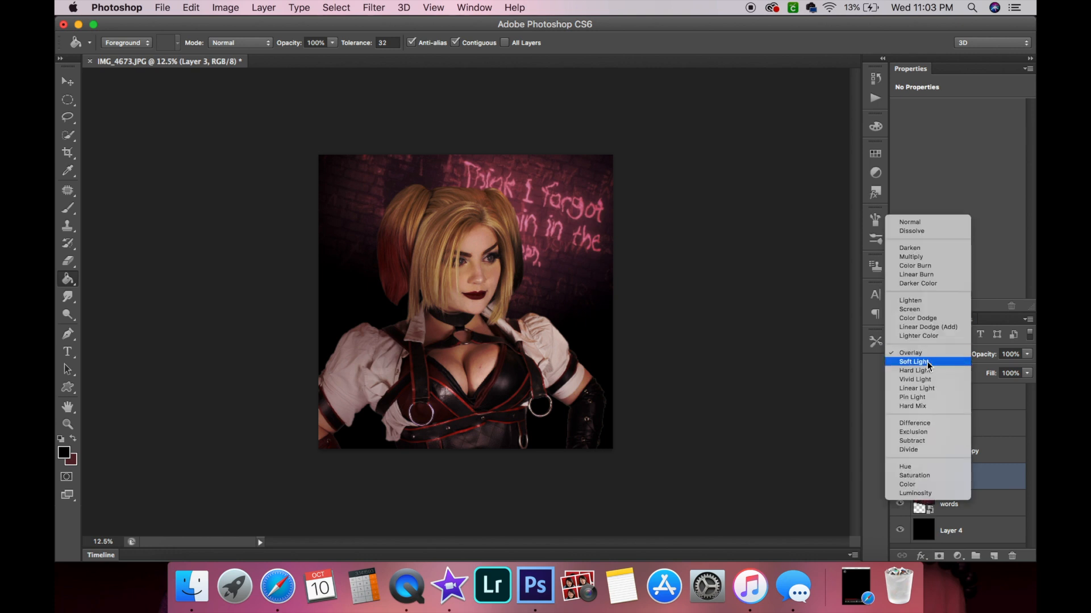
pyautogui.click(927, 364)
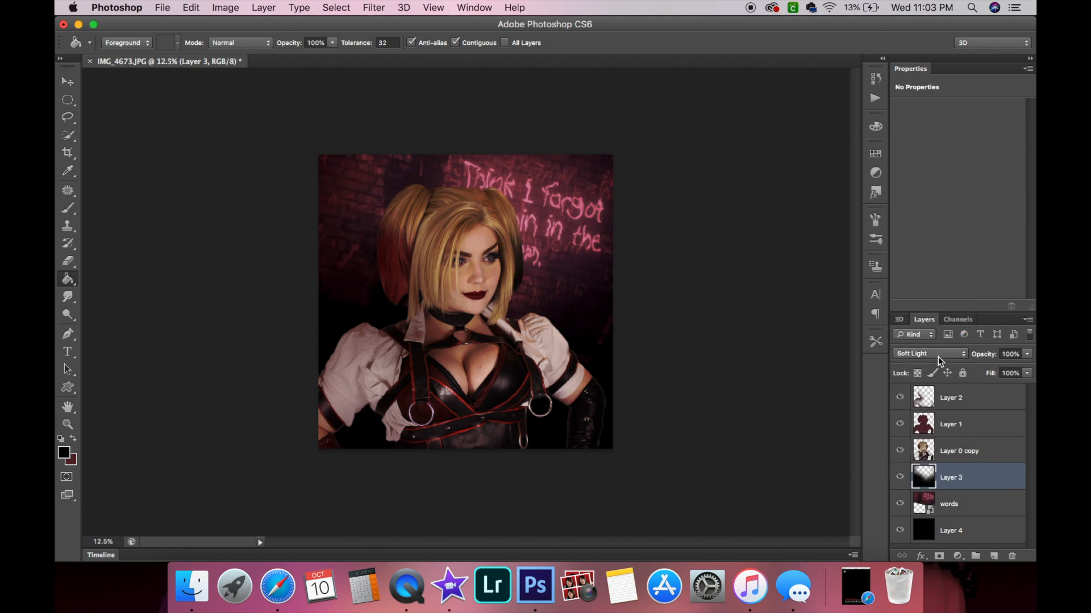
# Try Hard Light, Vivid Light and Linear Light on Layer 3, then set its blend mode to Soft Light.
pyautogui.click(938, 355)
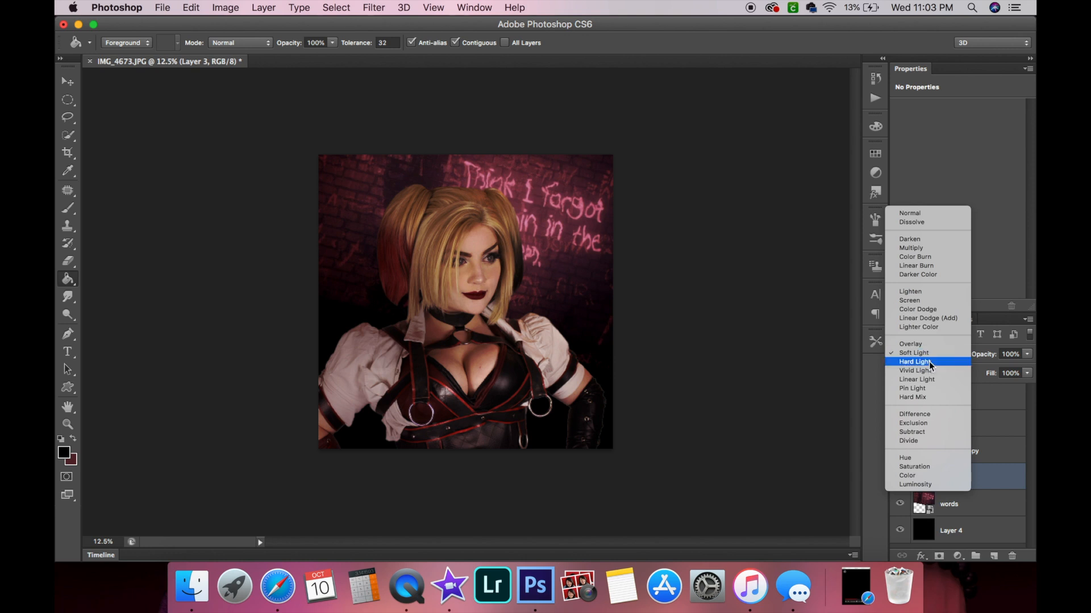
pyautogui.click(930, 366)
pyautogui.click(916, 361)
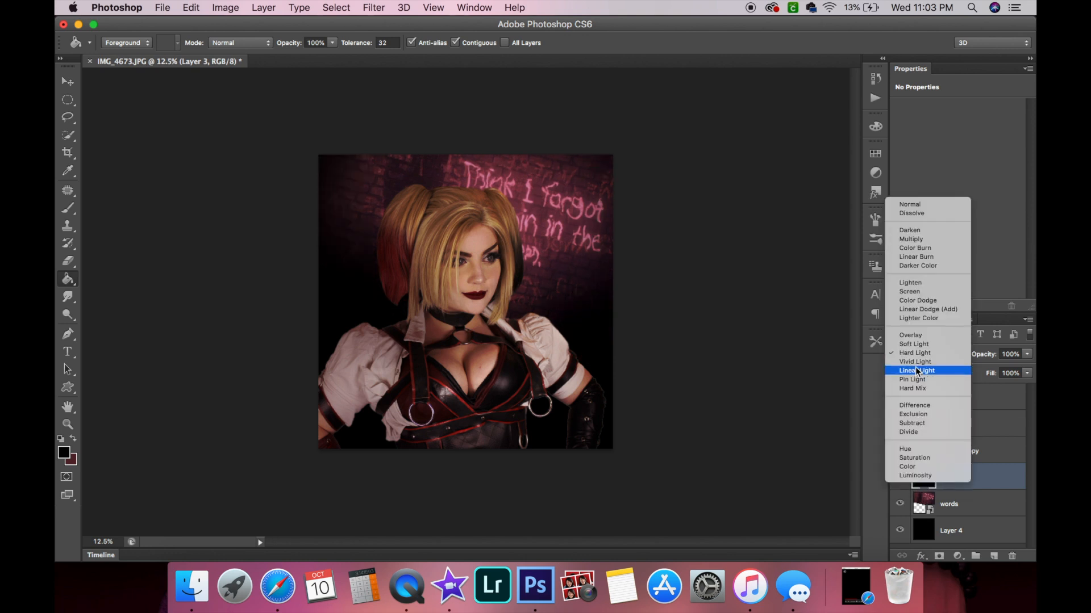
pyautogui.click(917, 370)
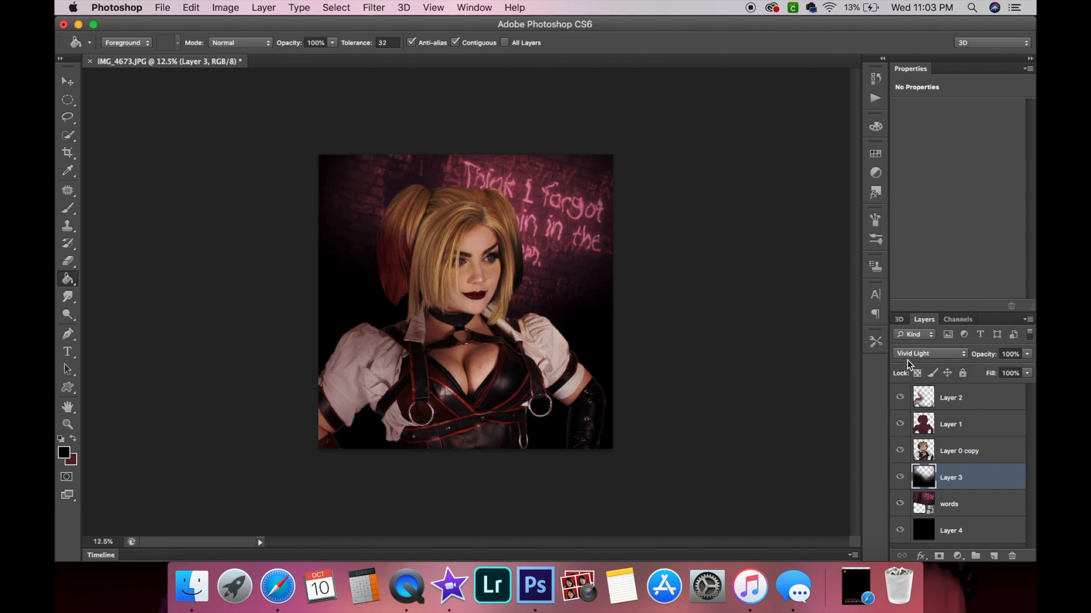
pyautogui.click(922, 359)
pyautogui.click(919, 367)
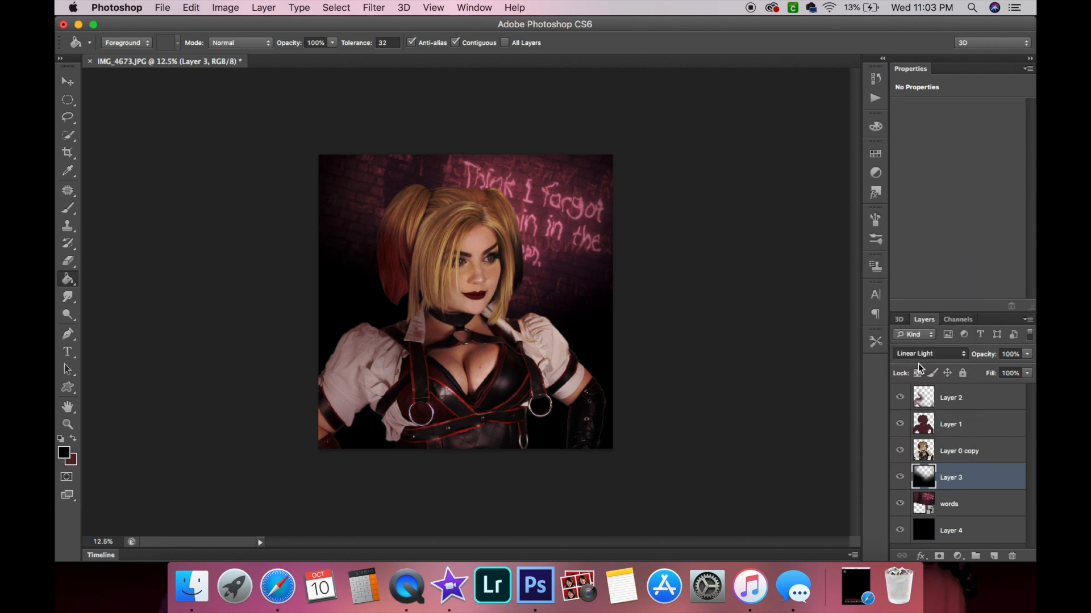
pyautogui.click(932, 364)
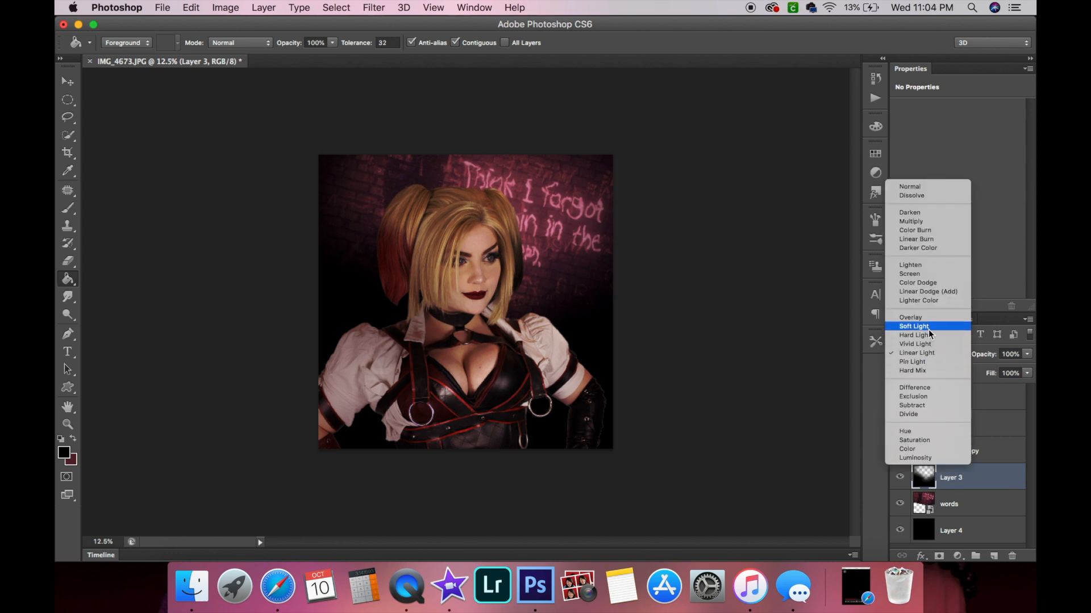
pyautogui.click(929, 332)
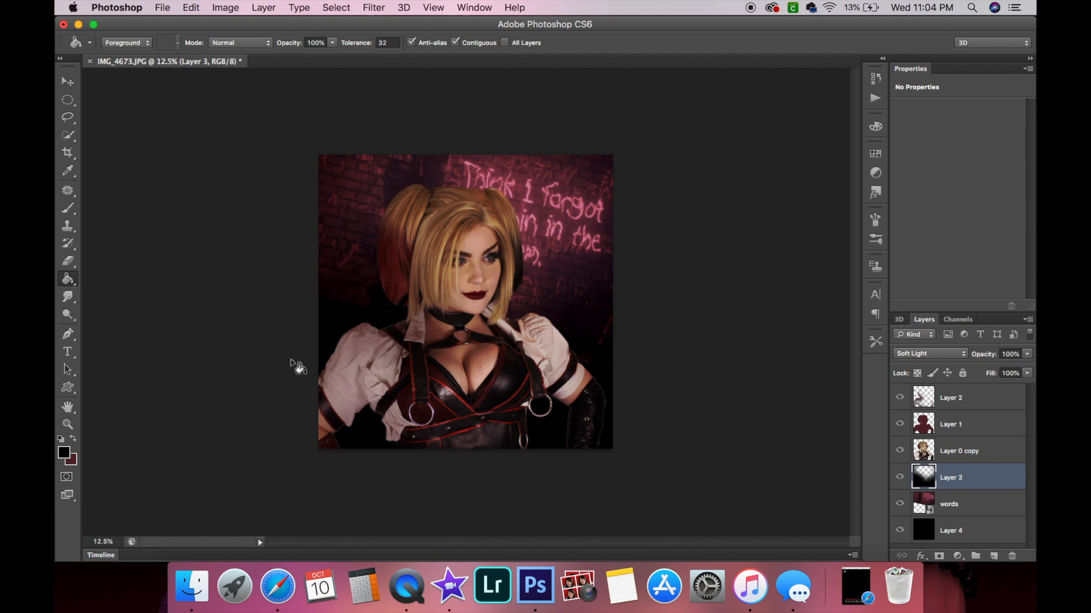
# Select the Layer 0 copy figure layer and reselect the previous figure selection.
pyautogui.click(67, 425)
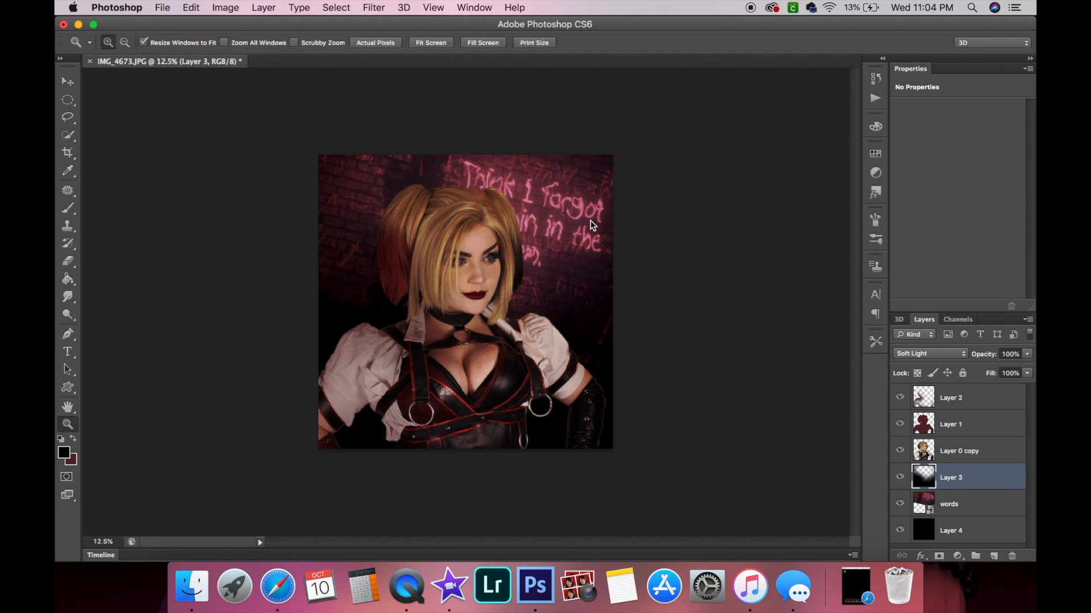
pyautogui.click(591, 222)
pyautogui.click(590, 222)
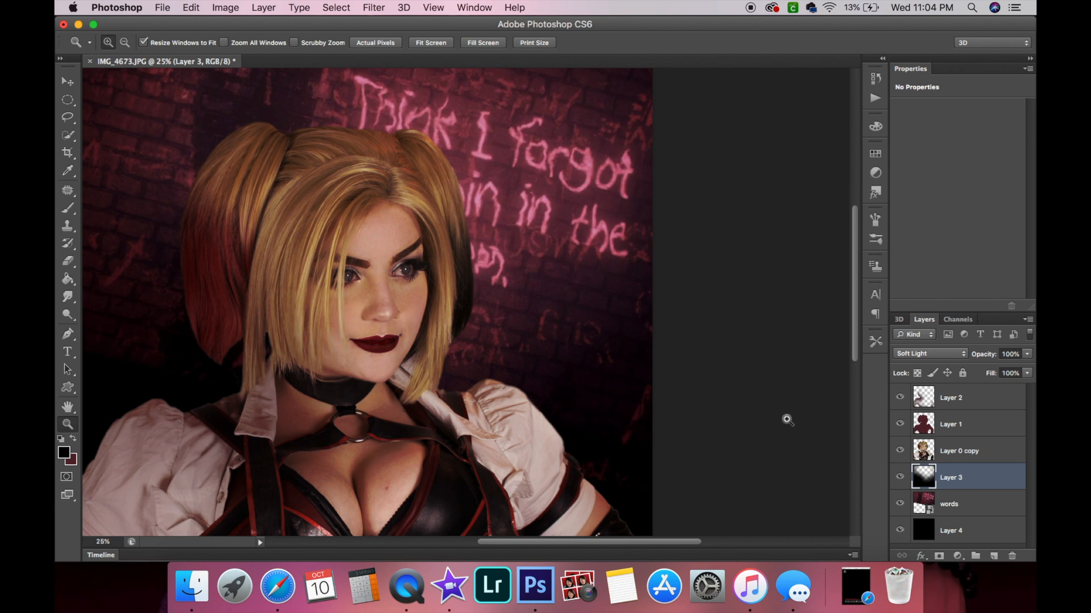
pyautogui.click(987, 444)
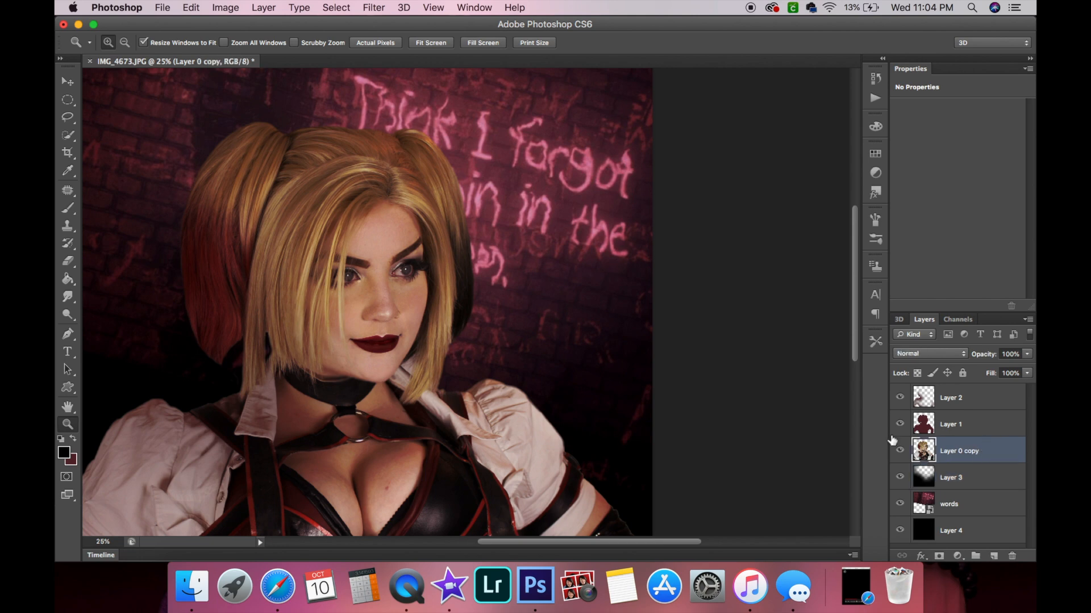
pyautogui.press('alt')
pyautogui.keyDown('alt'); pyautogui.click(415, 324); pyautogui.keyUp('alt')
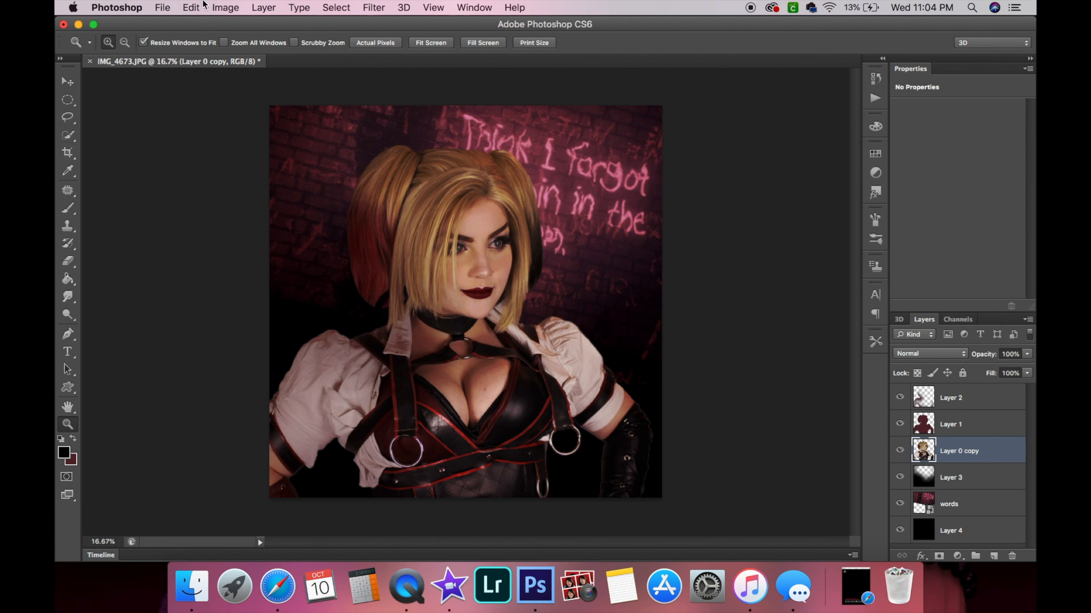
pyautogui.click(325, 7)
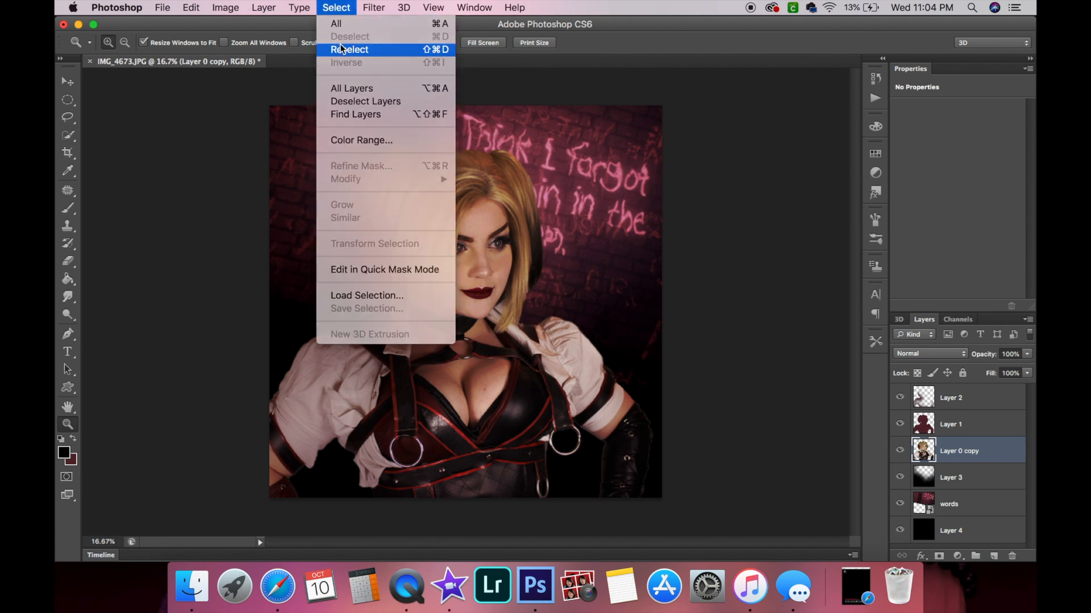
pyautogui.click(340, 46)
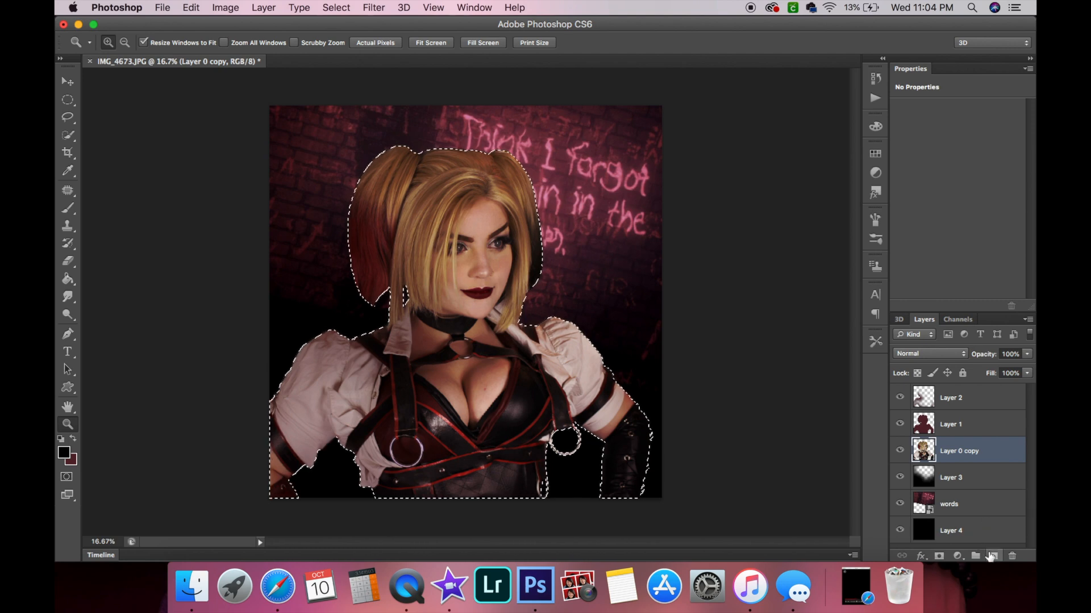
# Add a new layer and set the foreground colour to pink #f0b6cc.
pyautogui.click(994, 556)
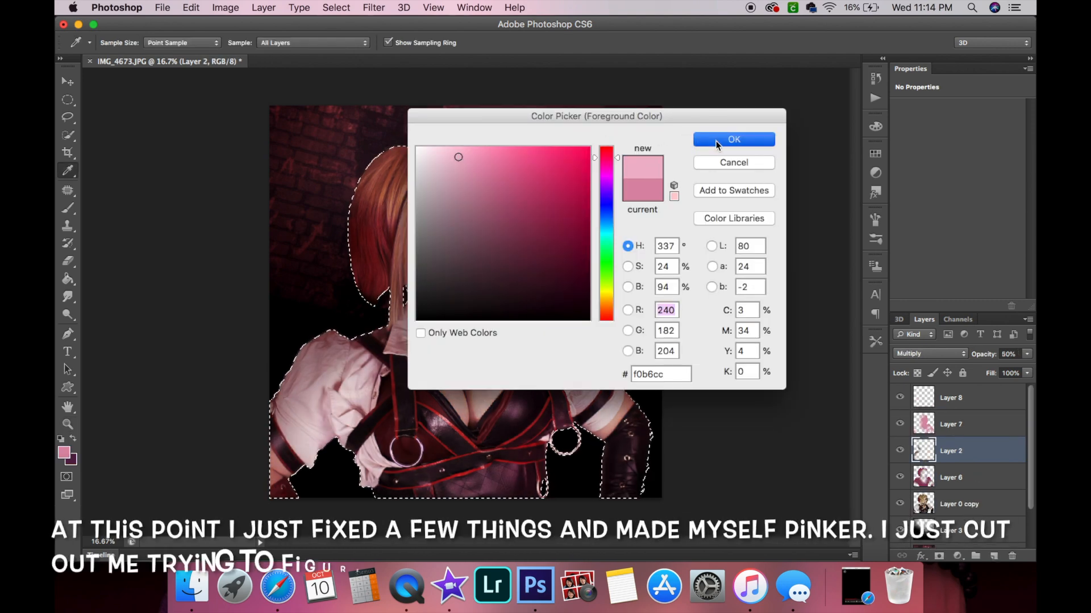
pyautogui.click(749, 145)
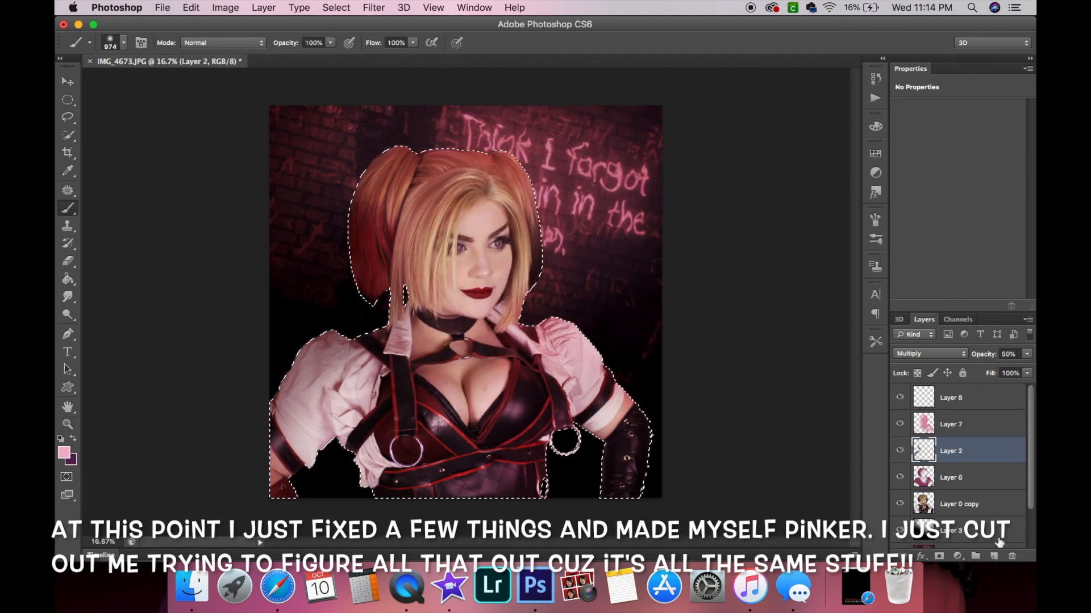
# Select Layer 8 and paint a pink stroke down over the hair, face and chest.
pyautogui.click(965, 397)
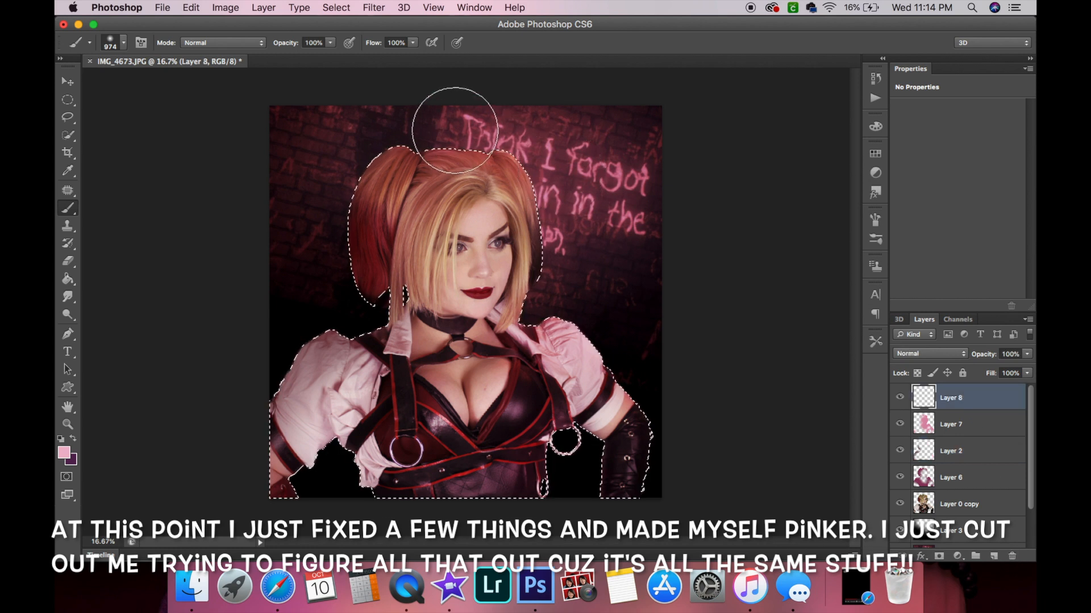
pyautogui.moveTo(534, 143)
pyautogui.mouseDown()
pyautogui.moveTo(570, 245)
pyautogui.moveTo(538, 308)
pyautogui.mouseUp()
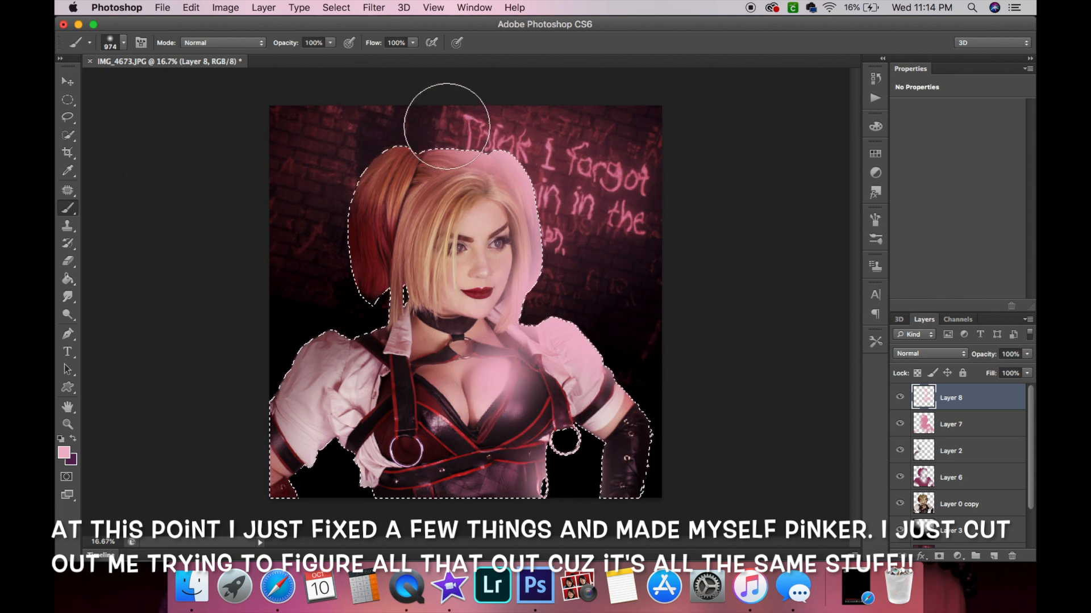
# Try Vivid Light and Linear Light on Layer 8, then set its blend mode to Hard Light.
pyautogui.click(951, 357)
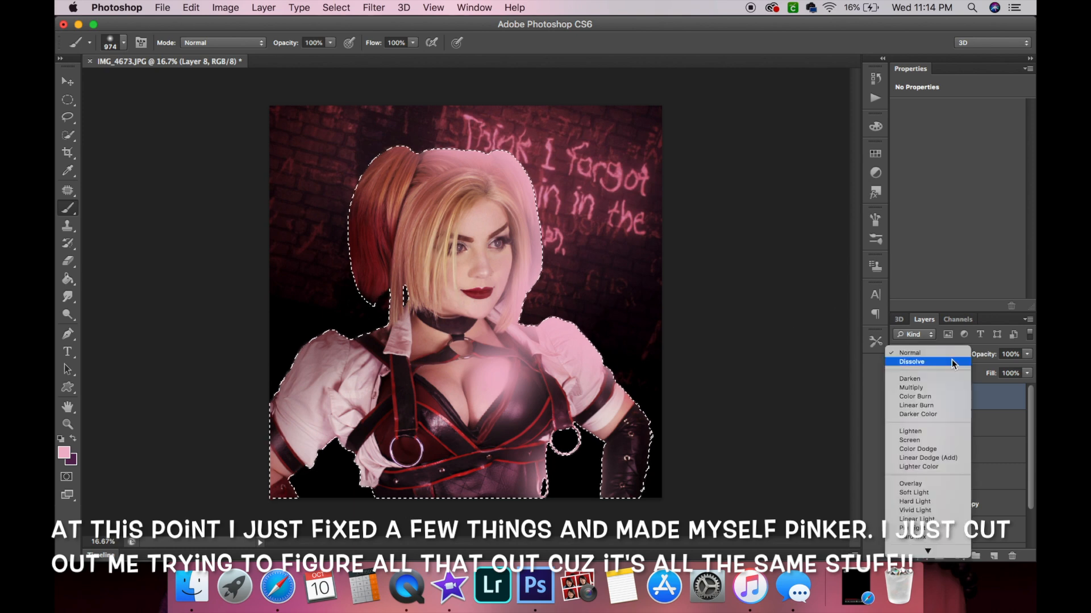
pyautogui.click(916, 502)
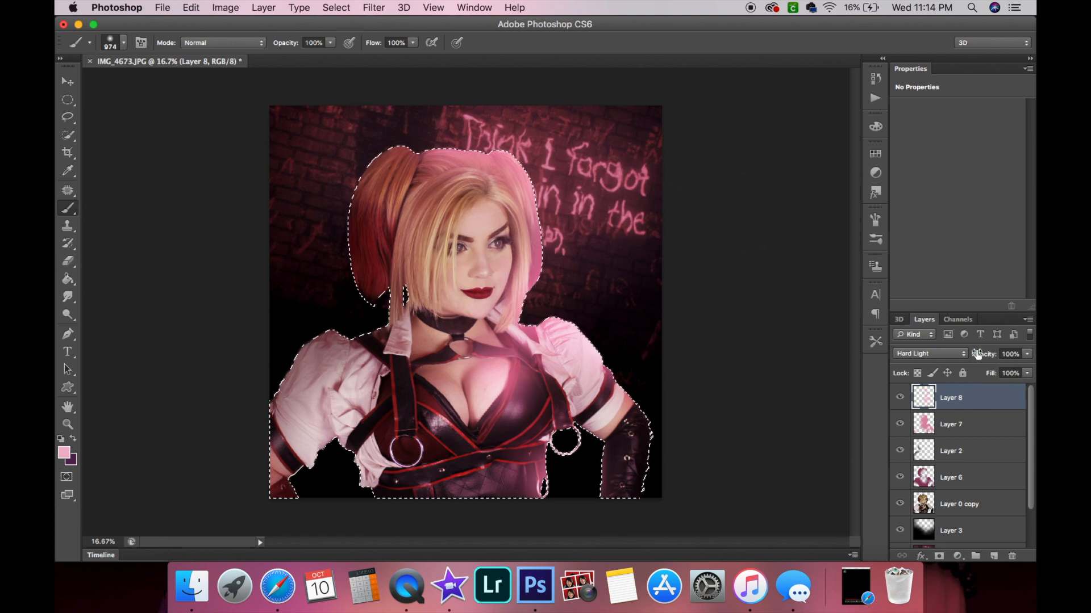
pyautogui.click(956, 353)
pyautogui.click(932, 362)
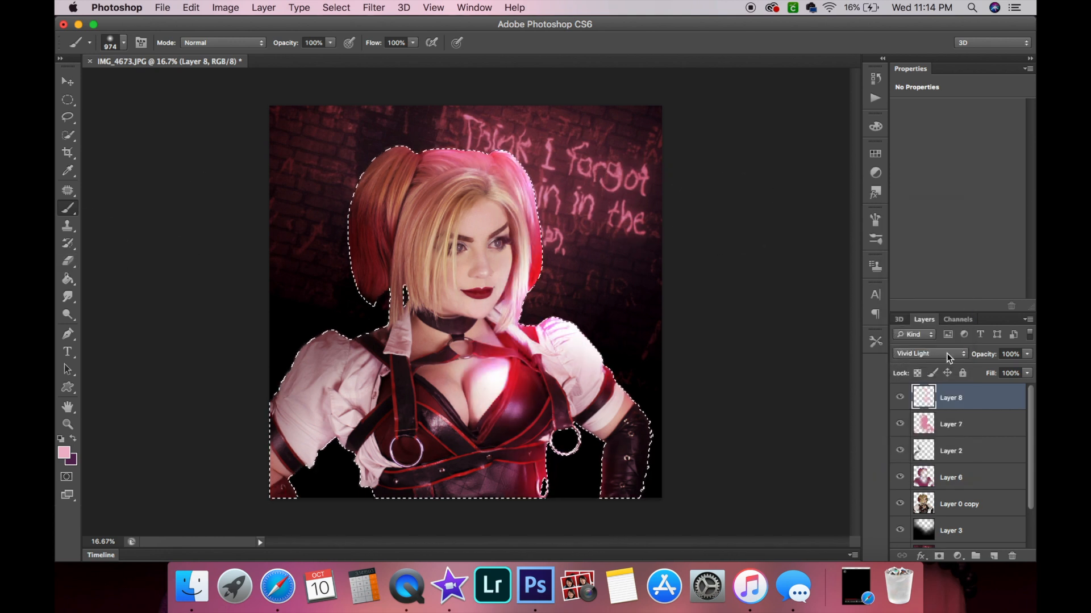
pyautogui.click(935, 352)
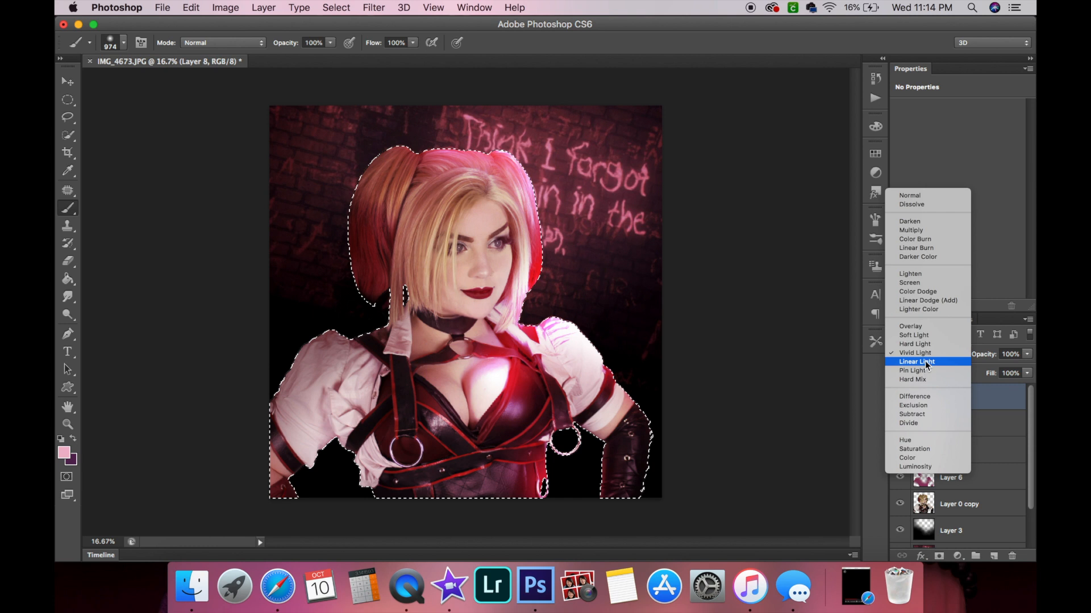
pyautogui.click(925, 360)
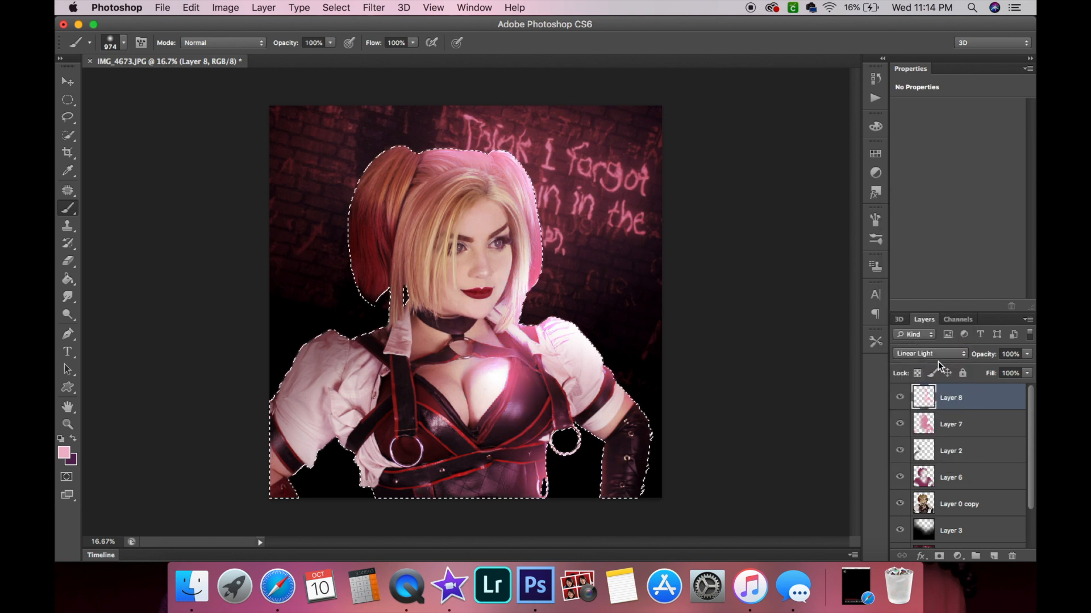
pyautogui.click(936, 354)
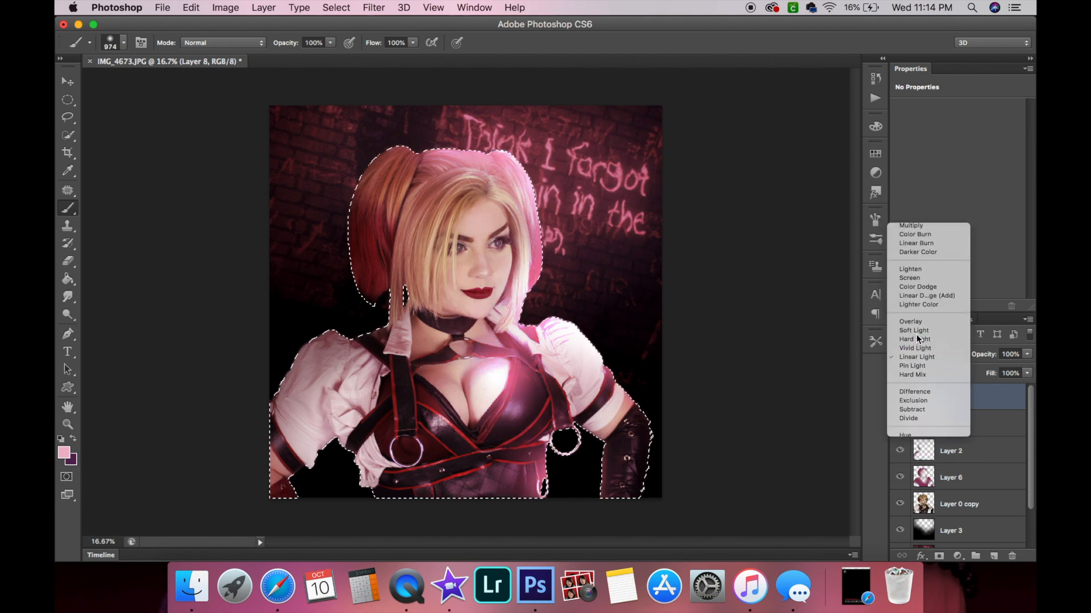
pyautogui.click(915, 340)
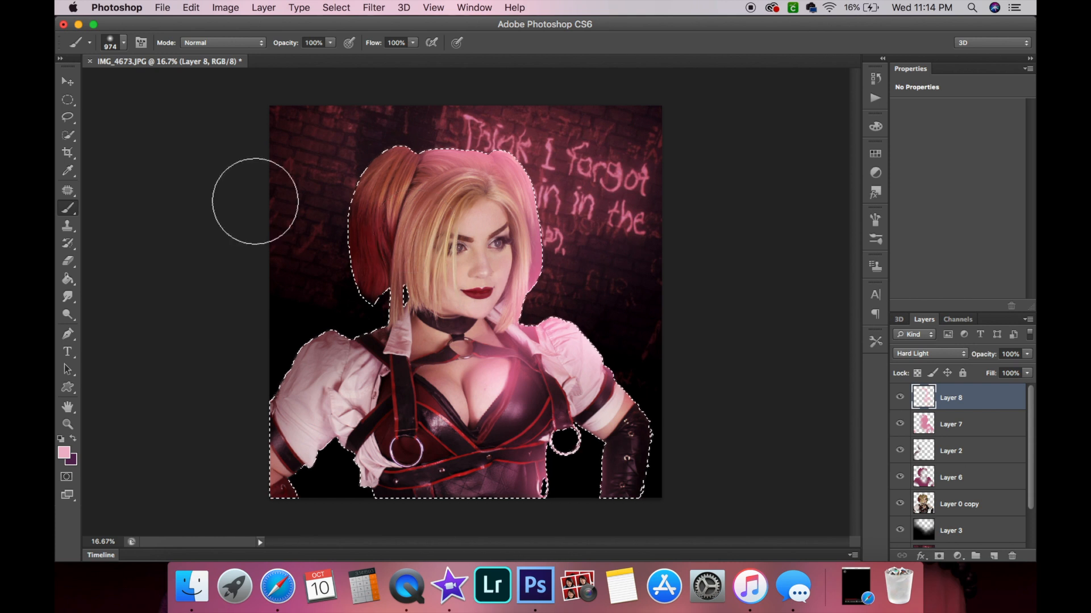
# Lower Layer 8's opacity to 80%.
pyautogui.click(1009, 353)
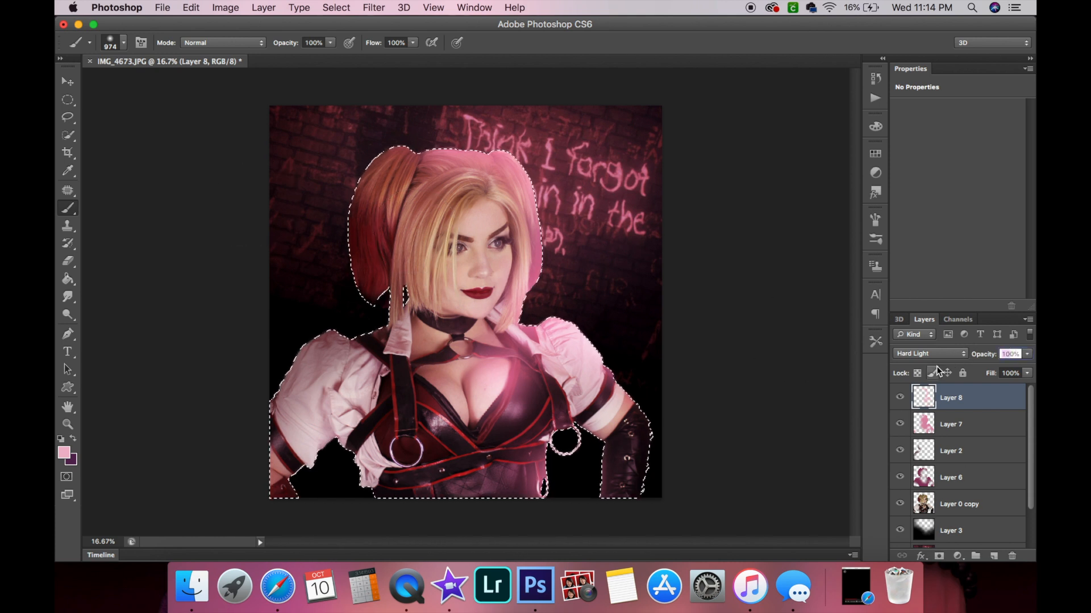
pyautogui.write('70')
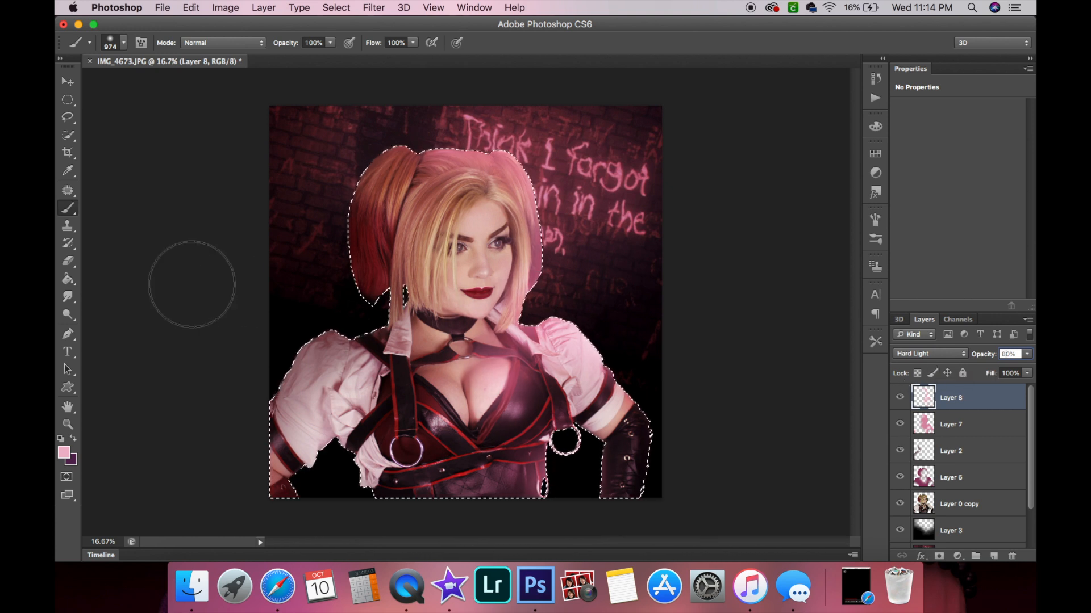
# Set the Eraser size to 1447 px.
pyautogui.click(67, 269)
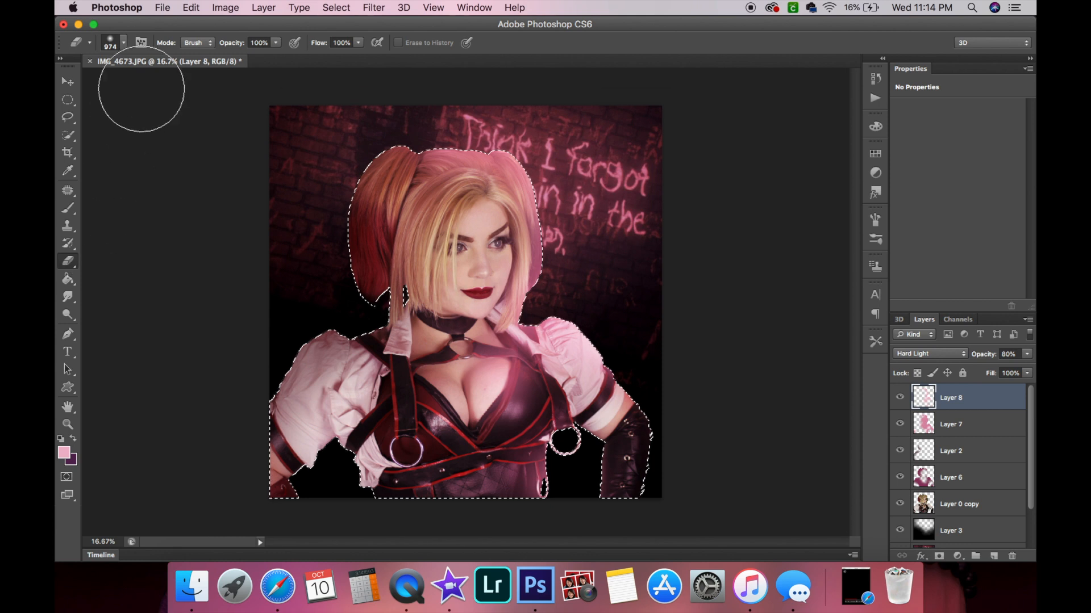
pyautogui.click(118, 42)
pyautogui.moveTo(195, 84); pyautogui.dragTo(198, 84)
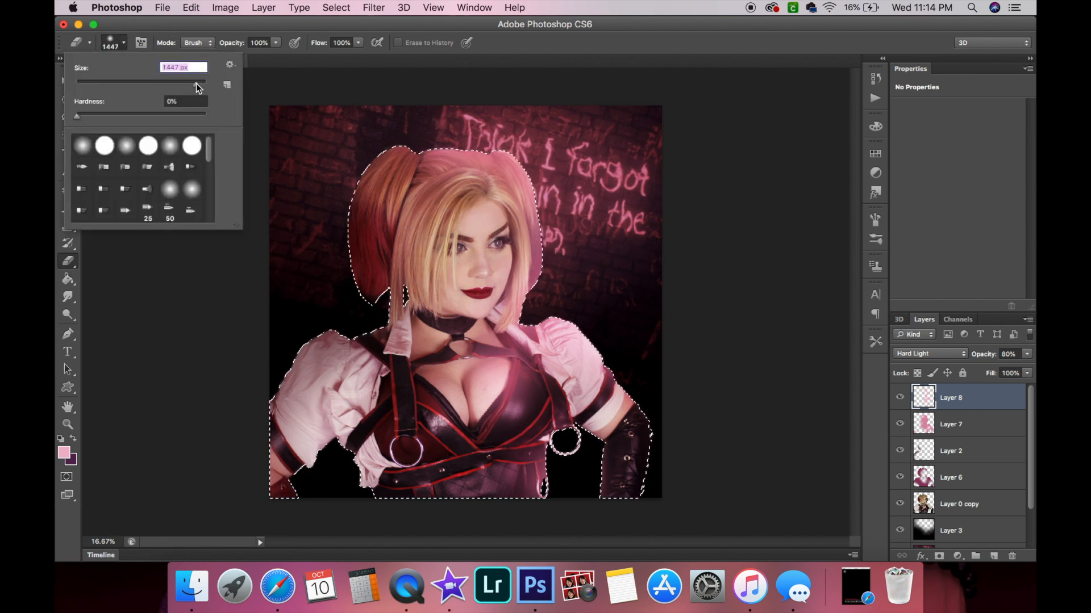
pyautogui.click(240, 26)
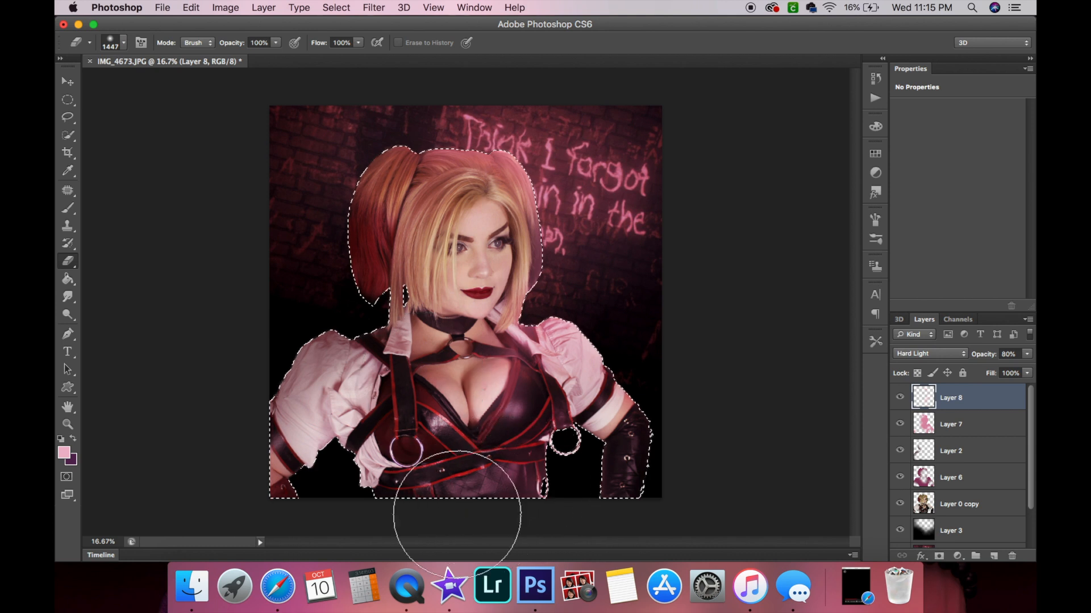
pyautogui.click(64, 210)
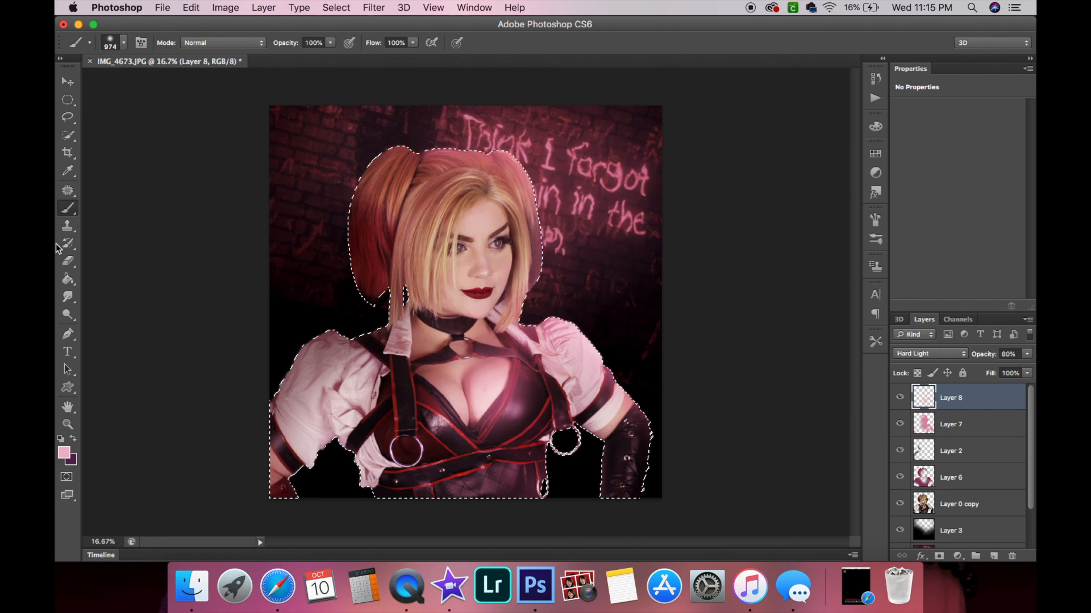
pyautogui.click(67, 261)
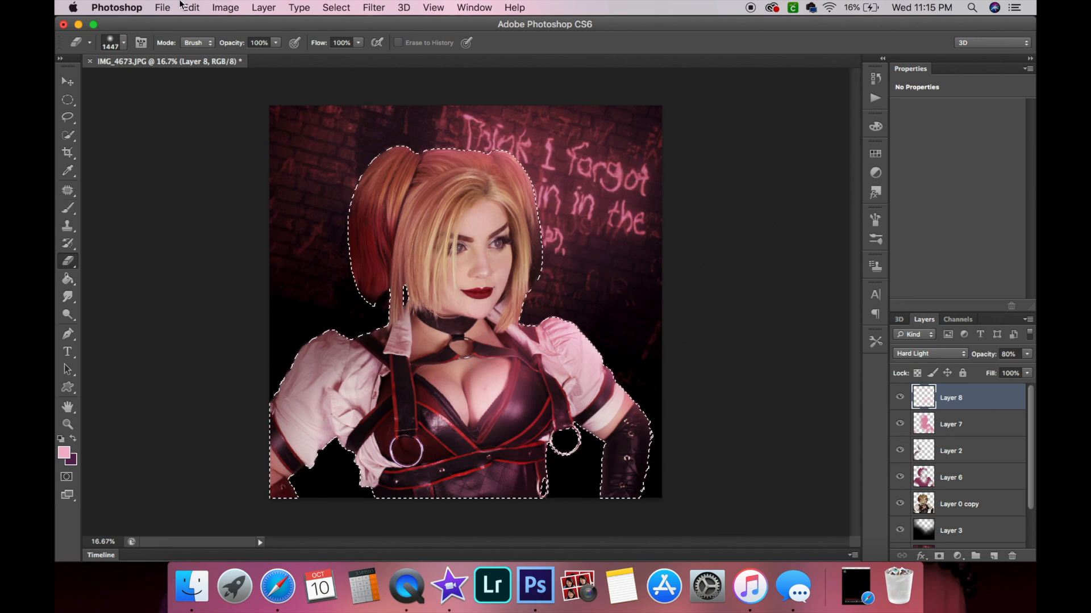
# Deselect the figure selection.
pyautogui.click(342, 5)
pyautogui.click(353, 34)
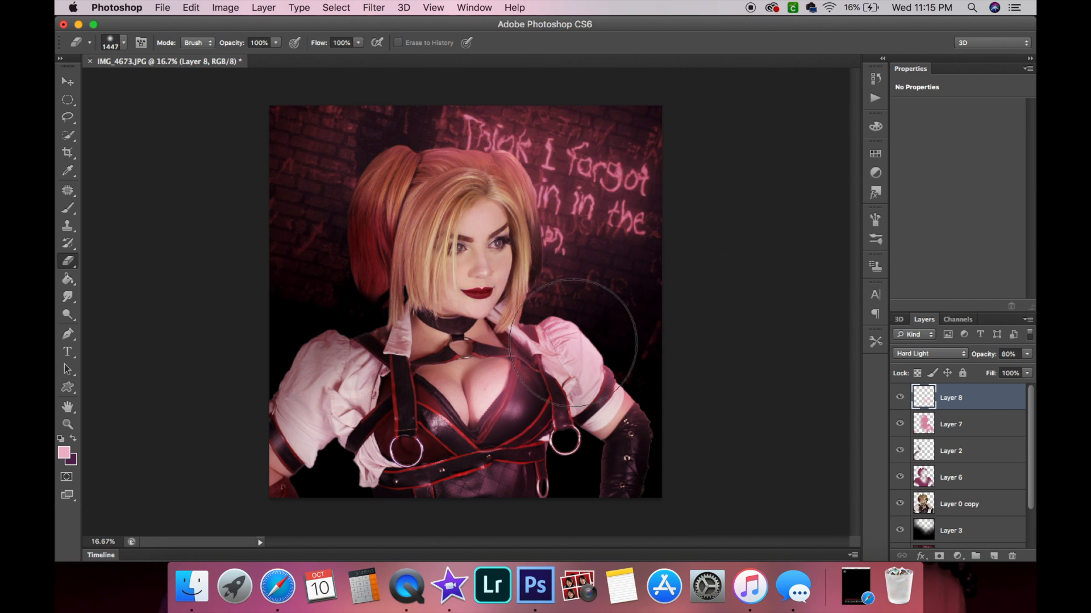
pyautogui.click(68, 81)
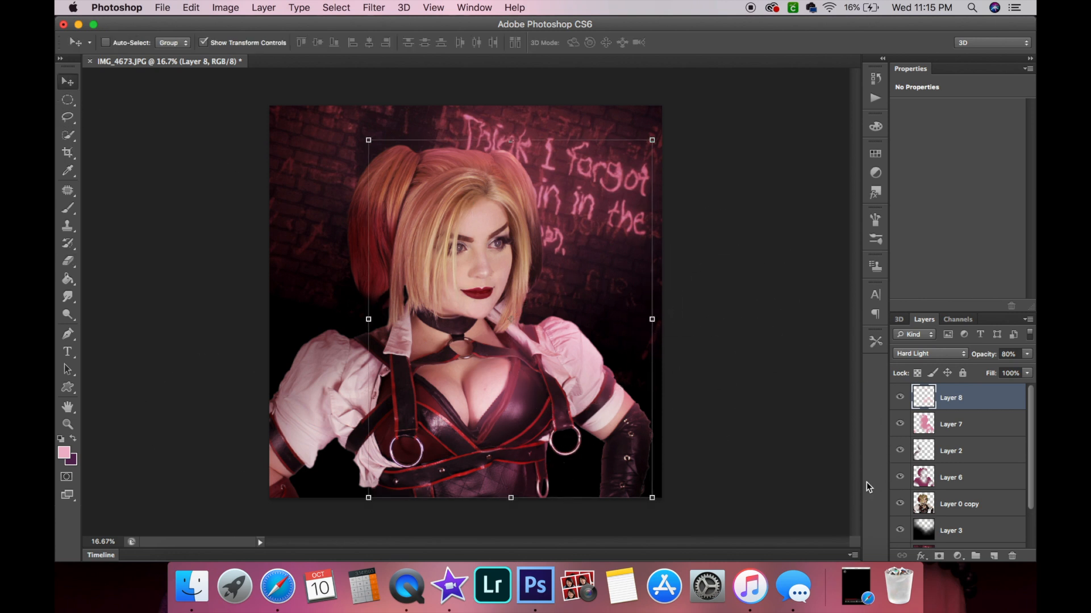
pyautogui.scroll(-1, 957, 458)
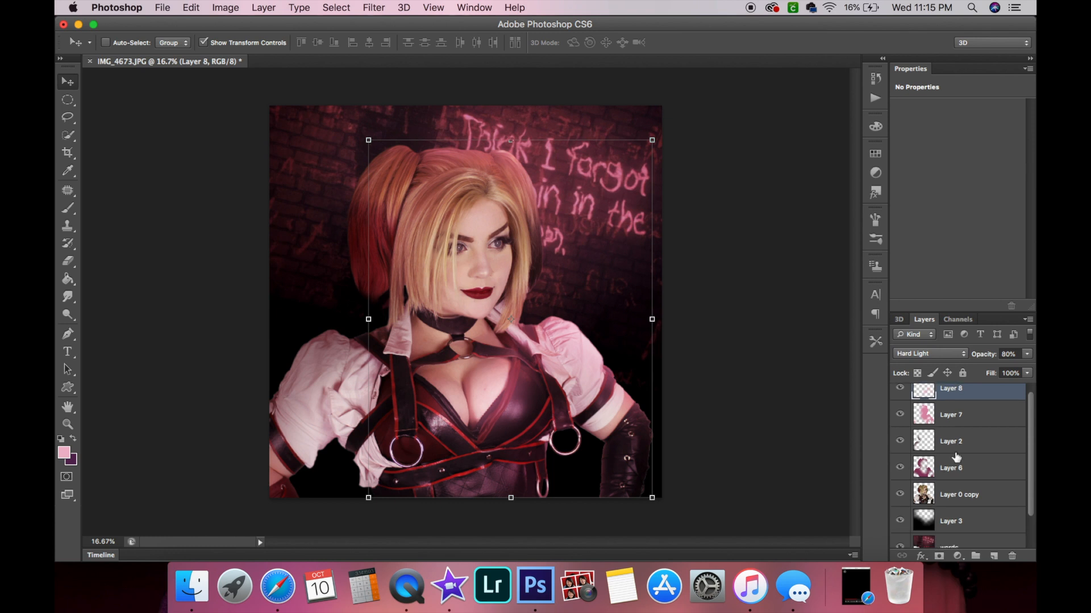
pyautogui.scroll(-2, 973, 490)
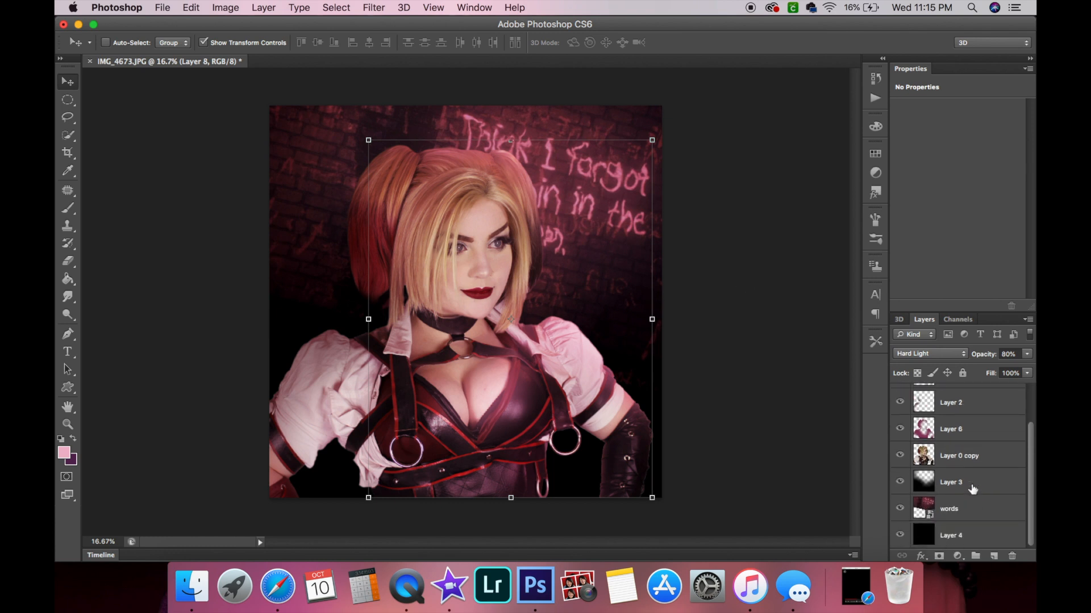
# Hide words, Layer 4 and Layer 3, then merge the visible figure layers into Layer 0 copy.
pyautogui.click(901, 508)
pyautogui.click(899, 535)
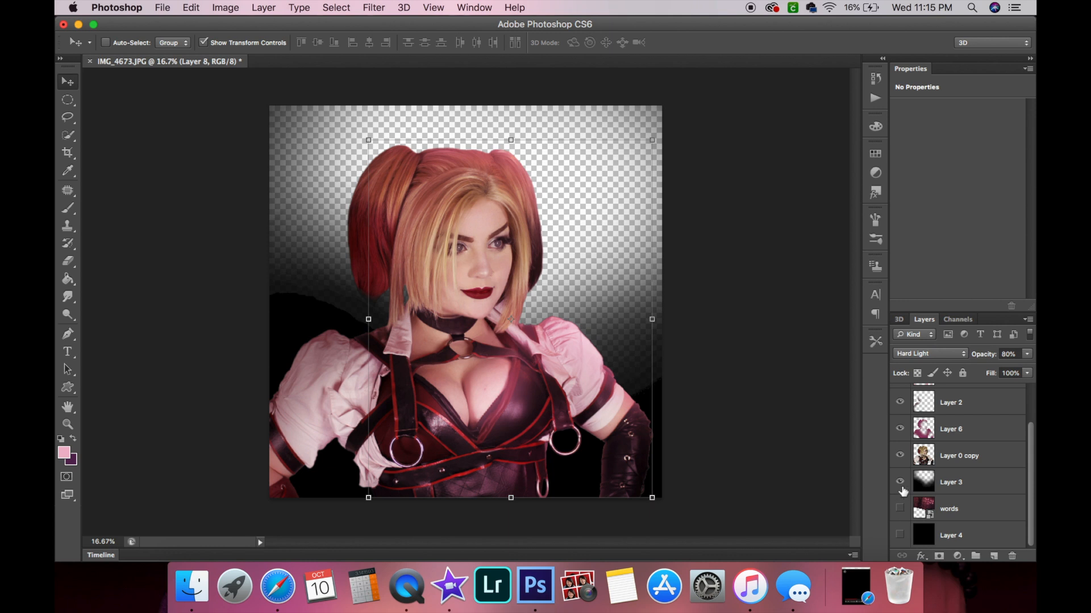
pyautogui.click(900, 482)
pyautogui.click(986, 461)
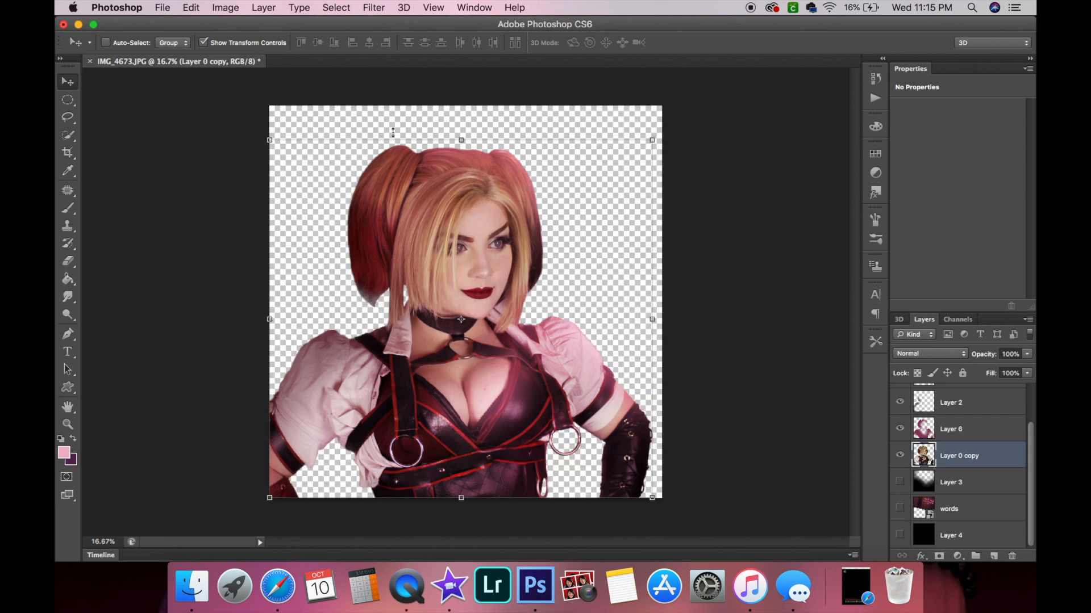
pyautogui.click(263, 7)
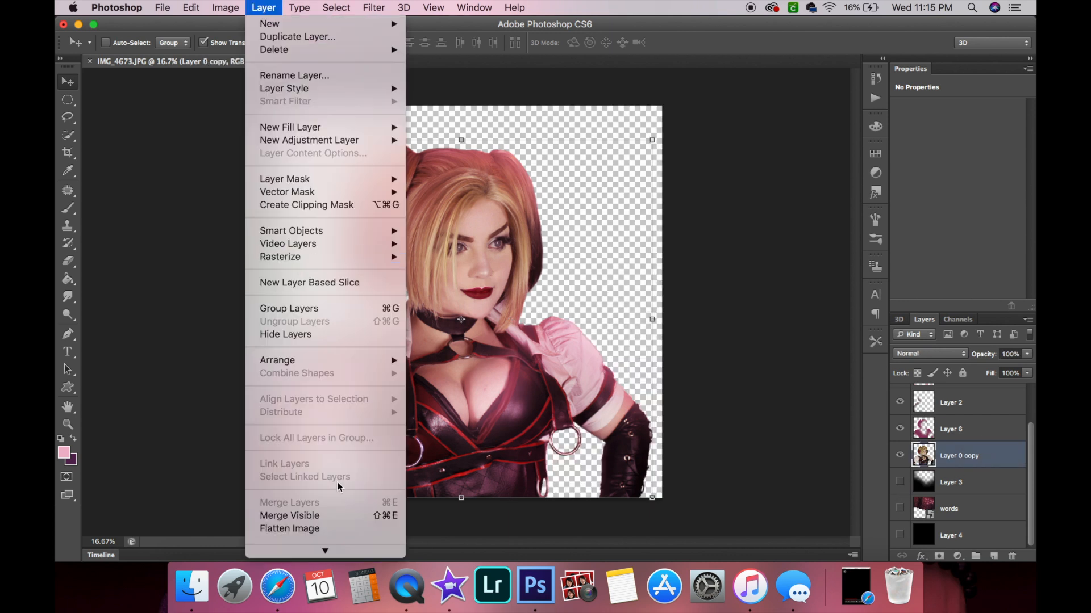
pyautogui.click(307, 517)
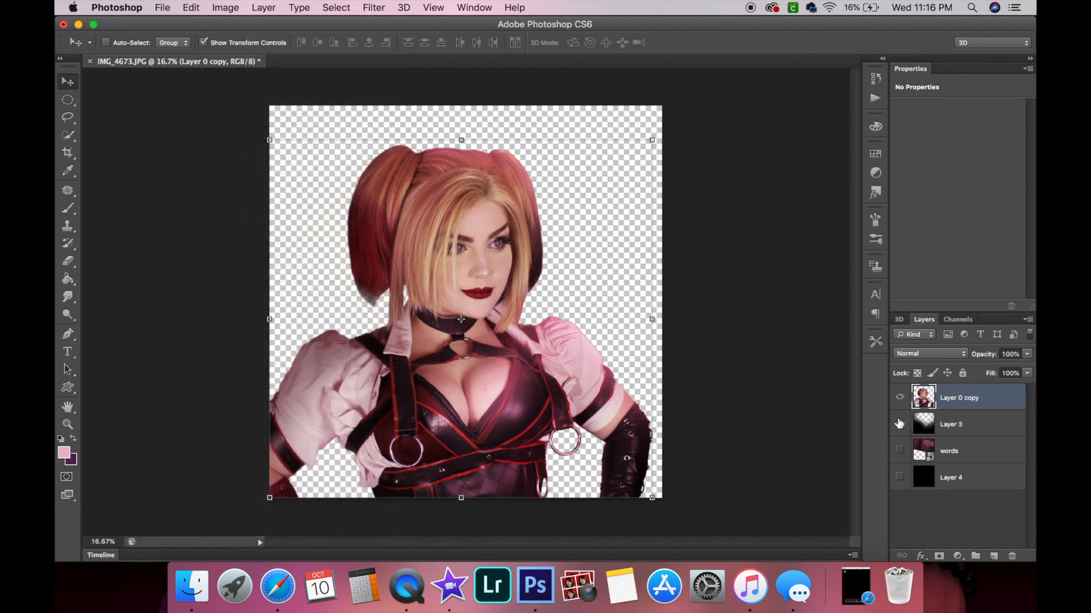
# Show Layer 3, words and Layer 4 again.
pyautogui.click(899, 424)
pyautogui.click(899, 451)
pyautogui.click(900, 478)
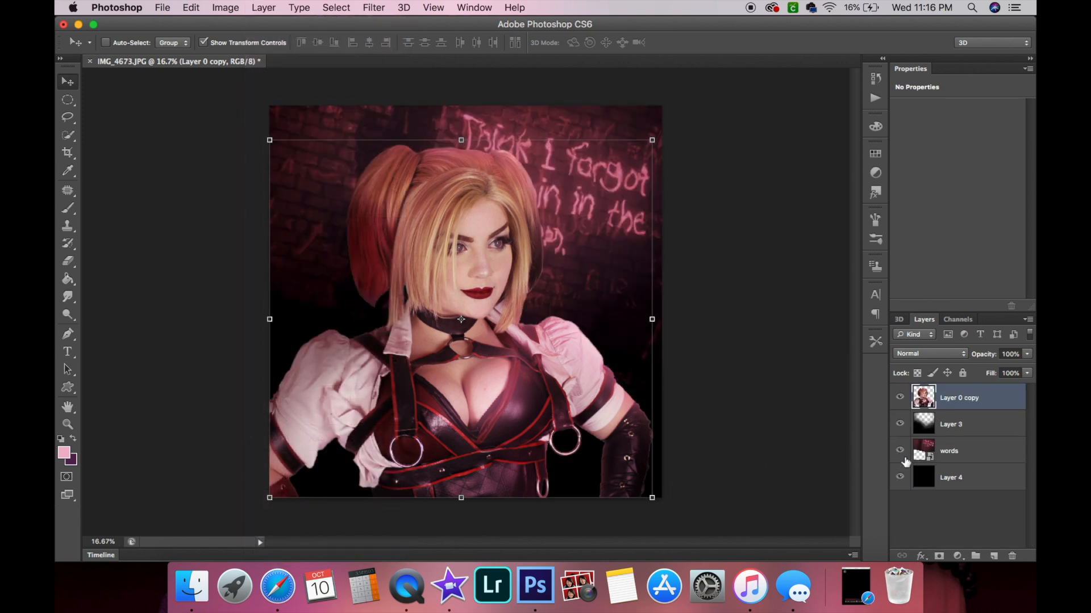
# Erase the dark edge beside the left side of the hair on Layer 0 copy with a 468 px eraser.
pyautogui.click(67, 424)
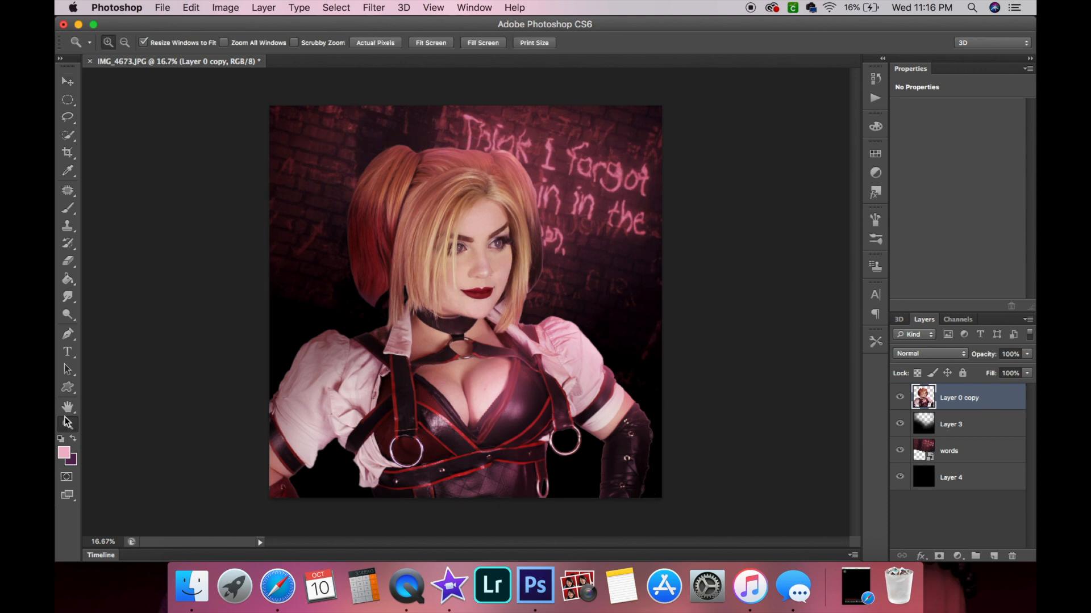
pyautogui.click(620, 205)
pyautogui.click(206, 367)
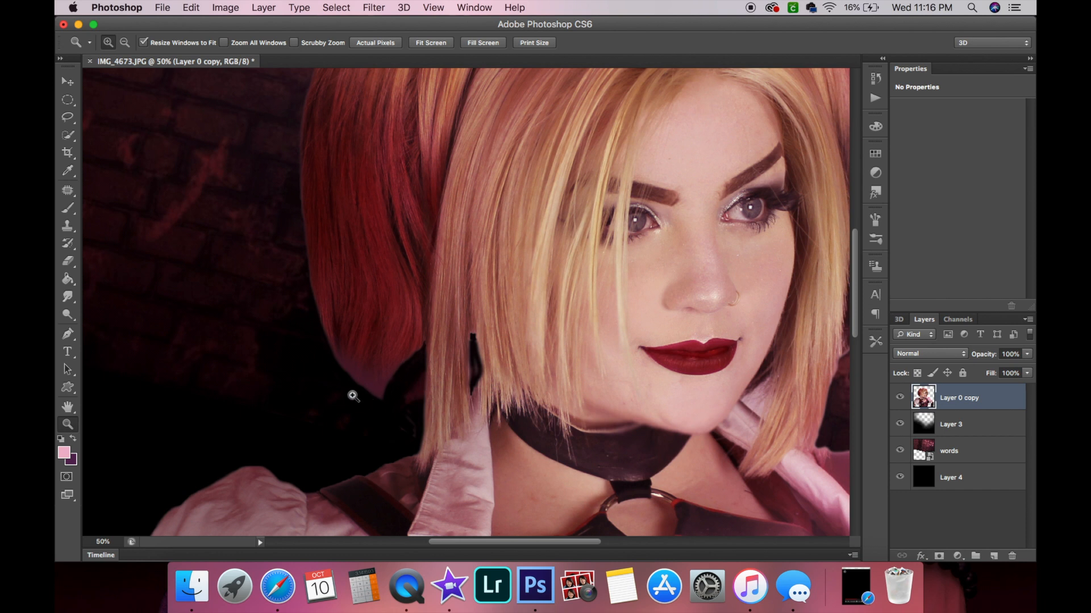
pyautogui.click(68, 260)
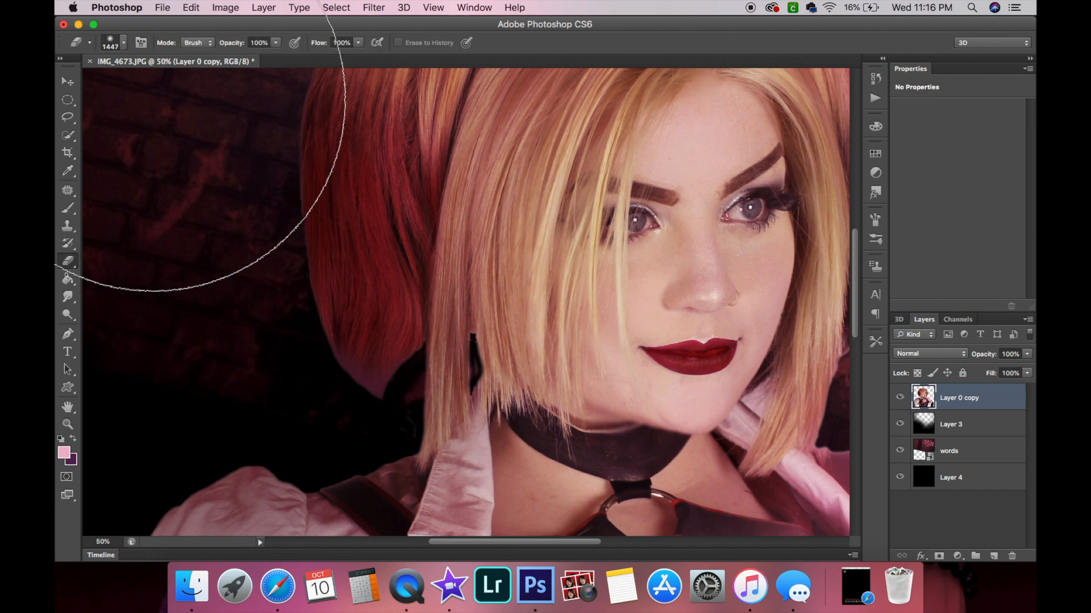
pyautogui.click(123, 43)
pyautogui.click(150, 84)
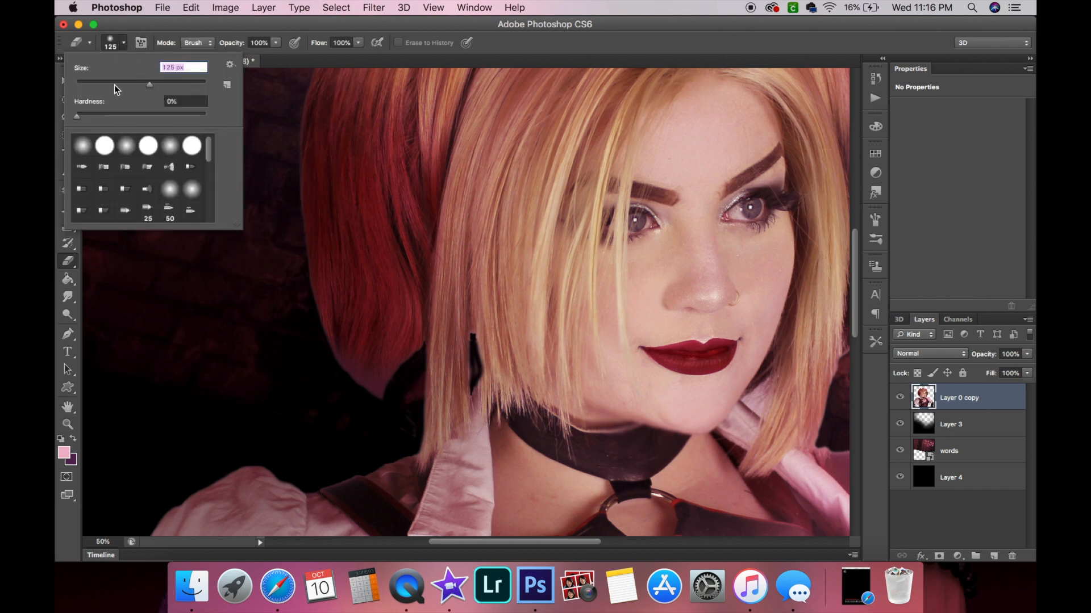
pyautogui.moveTo(158, 86); pyautogui.dragTo(182, 84)
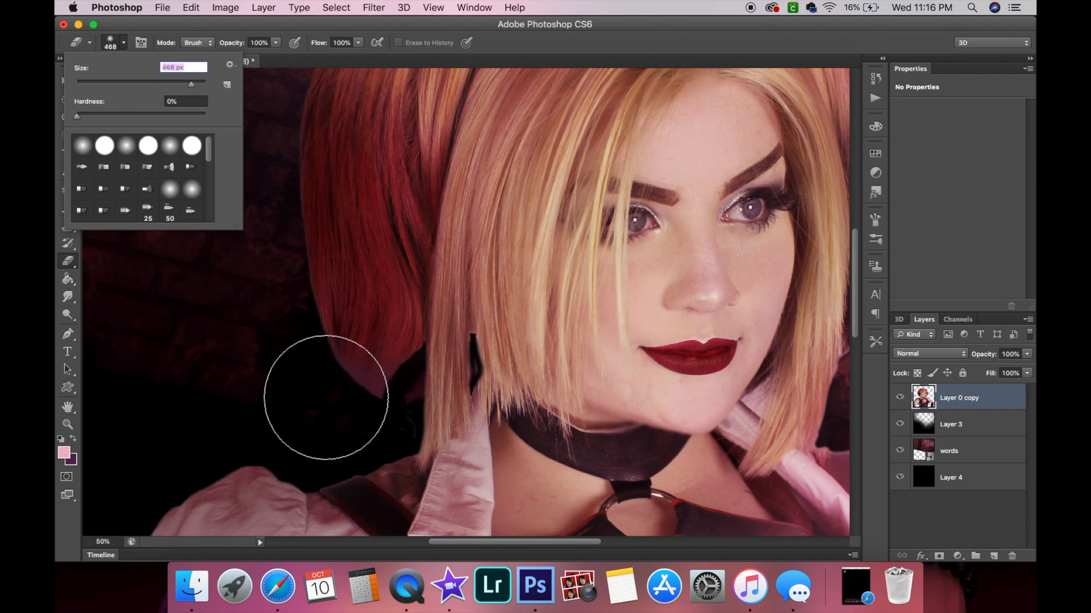
pyautogui.click(315, 392)
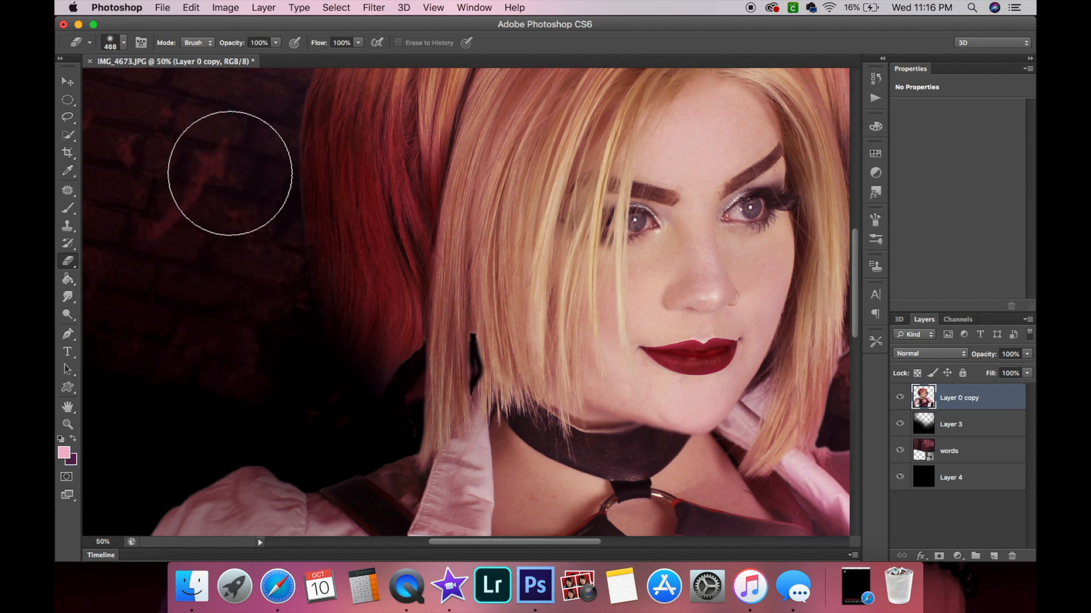
# Reduce the eraser to 38 px and erase the dark fringe along the top edge of the hair on Layer 0 copy.
pyautogui.scroll(6, 231, 175)
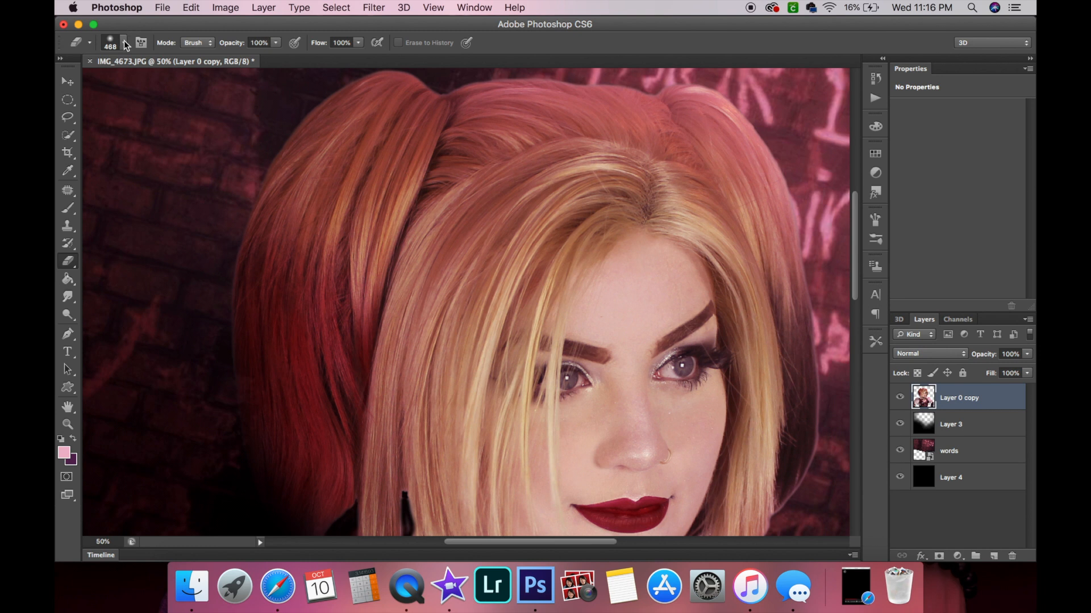
pyautogui.click(125, 43)
pyautogui.click(153, 84)
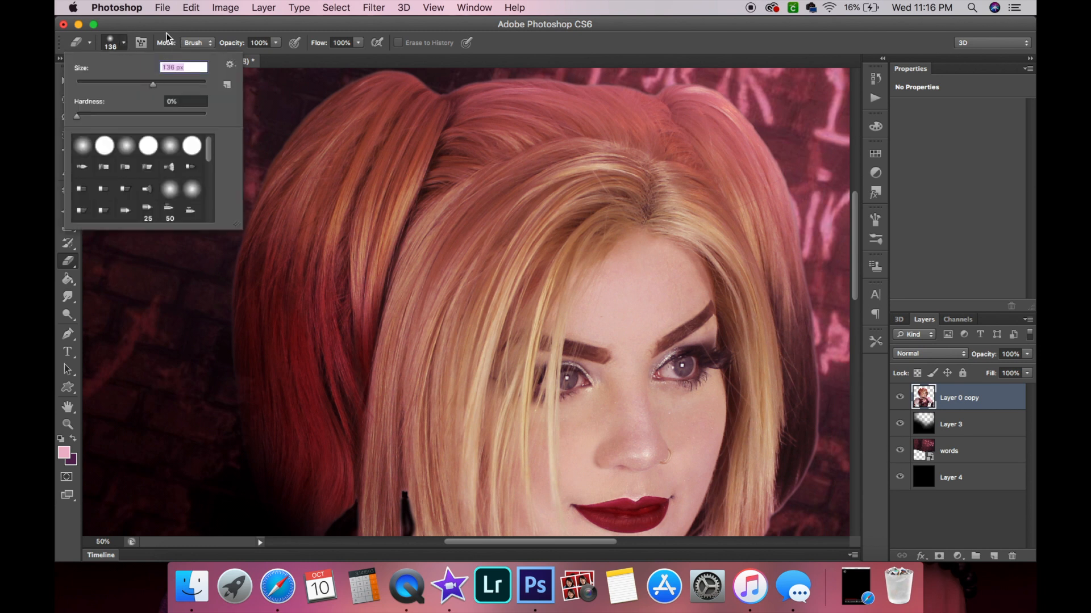
pyautogui.write('38')
pyautogui.press('Return')
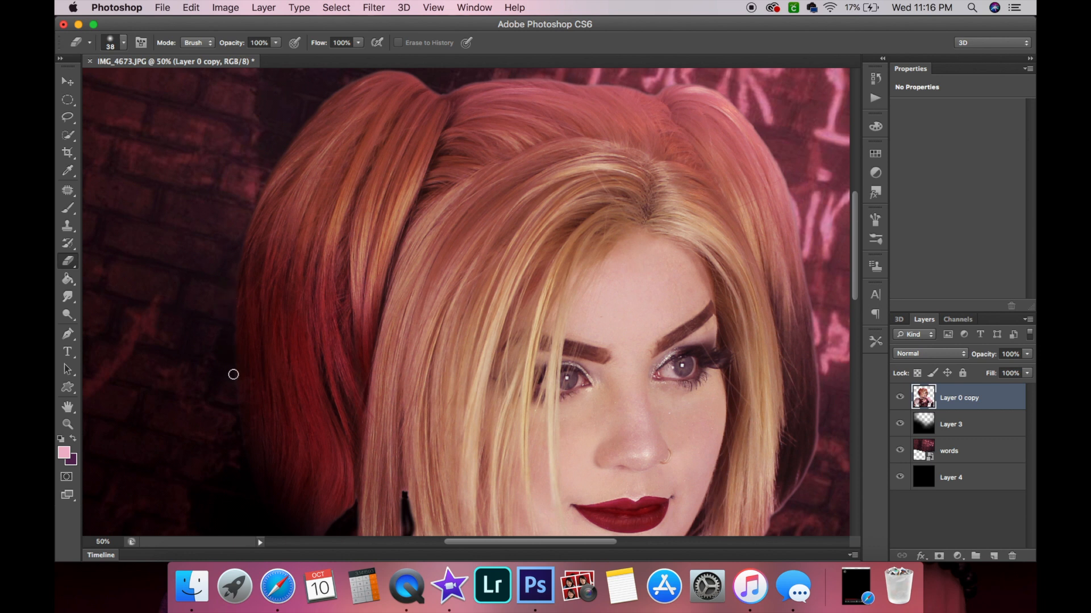
pyautogui.scroll(3, 197, 177)
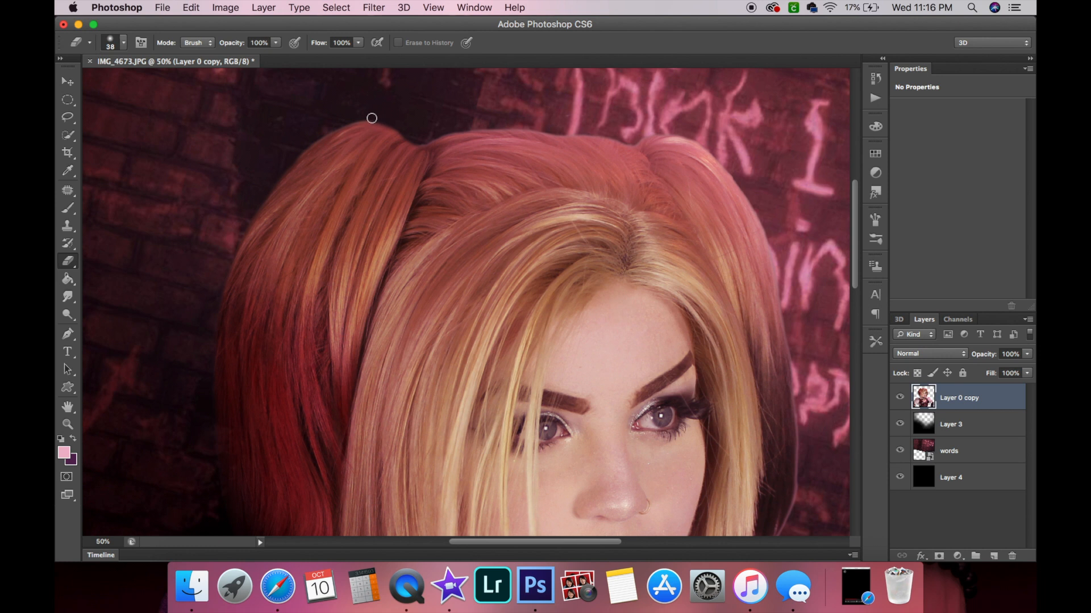
pyautogui.moveTo(333, 129); pyautogui.dragTo(290, 162)
pyautogui.moveTo(396, 129); pyautogui.dragTo(333, 127)
pyautogui.hscroll(5, 334, 127)
pyautogui.scroll(1, 334, 126)
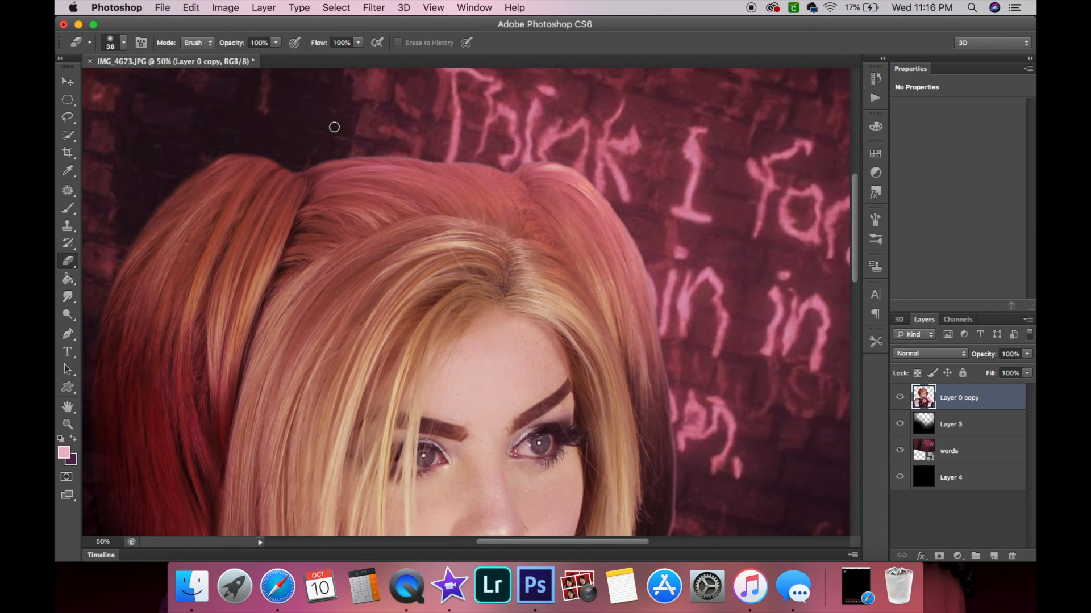
pyautogui.moveTo(304, 171); pyautogui.dragTo(358, 153)
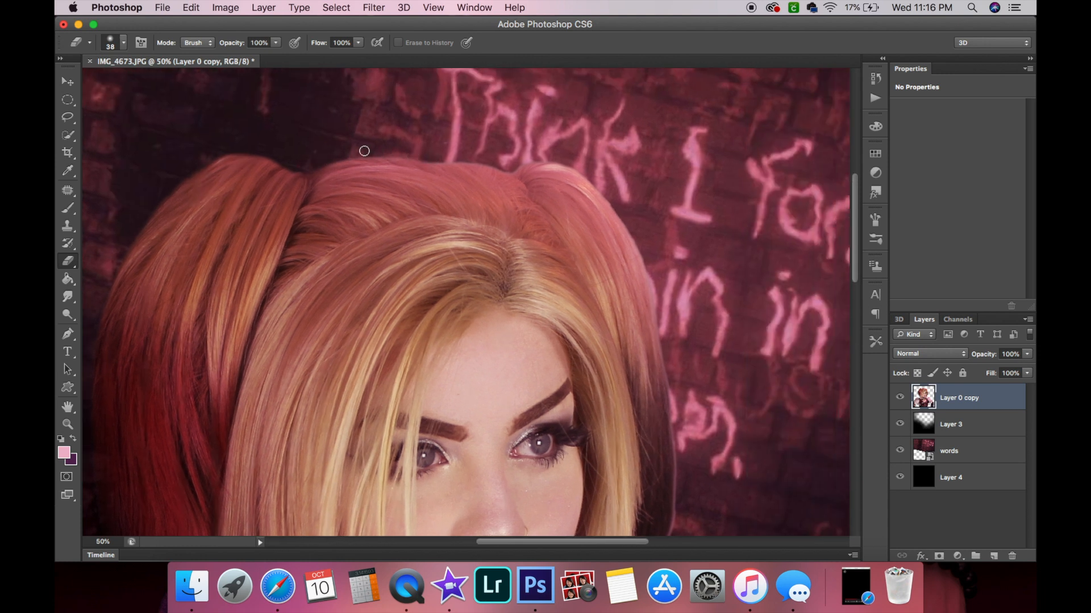
# Erase the dark edge along the right side of the hair beside the lettering.
pyautogui.hscroll(5, 364, 150)
pyautogui.hscroll(5, 499, 217)
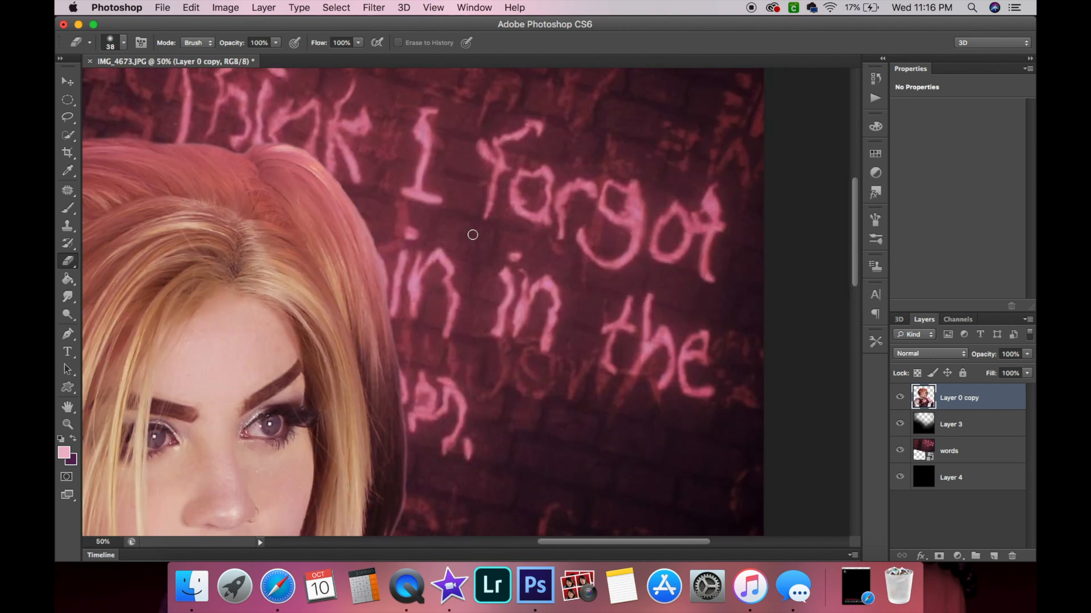
pyautogui.moveTo(368, 221); pyautogui.dragTo(414, 441)
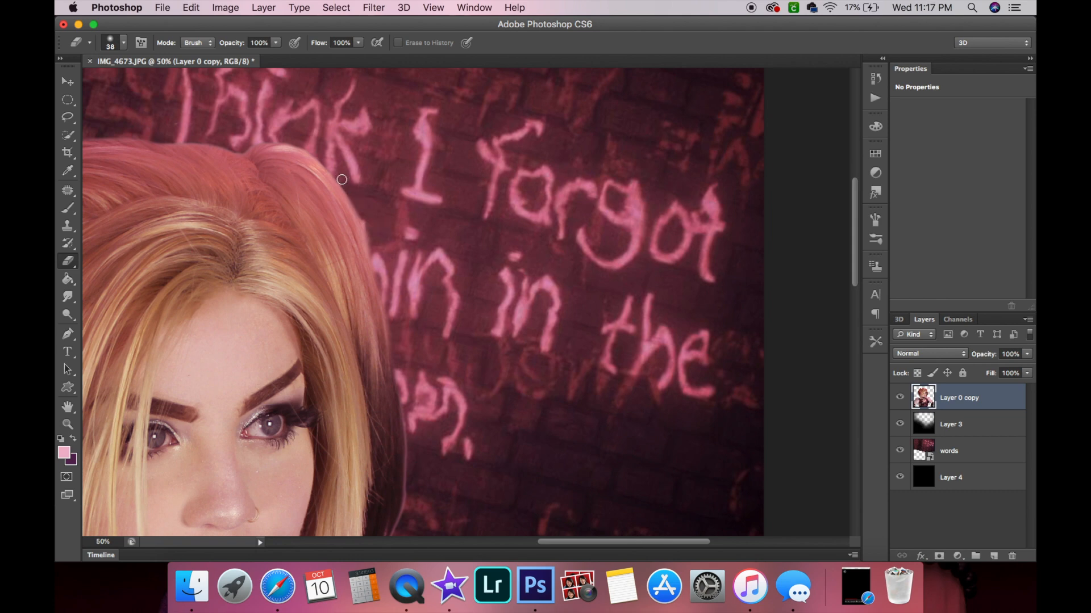
# Erase the dark fringe along the top of the hair near the lettering.
pyautogui.scroll(-2, 370, 220)
pyautogui.hscroll(1, 370, 220)
pyautogui.scroll(4, 302, 185)
pyautogui.hscroll(-3, 302, 185)
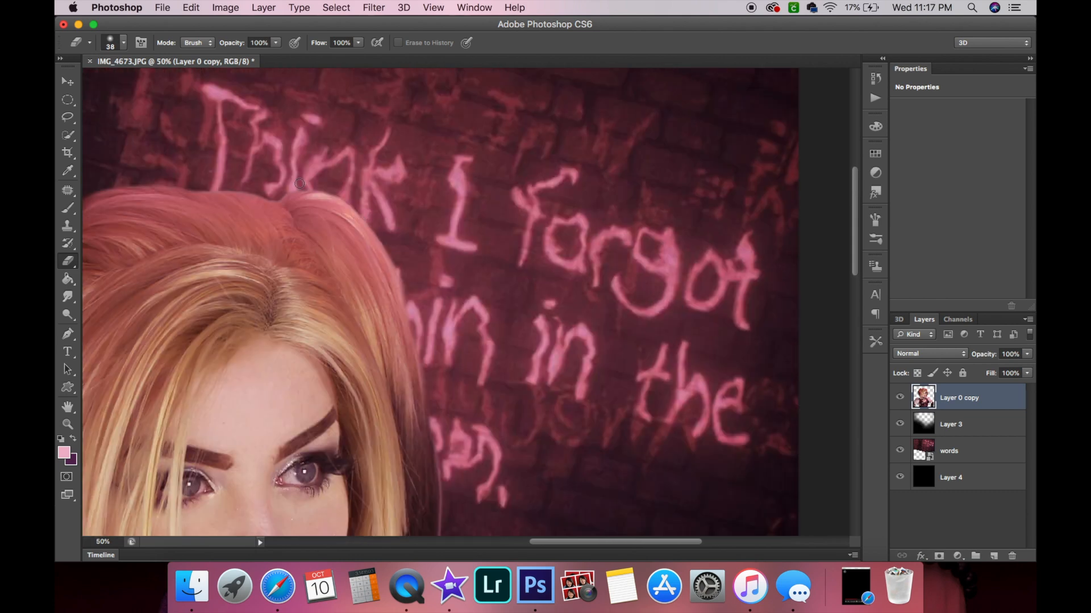
pyautogui.moveTo(309, 187); pyautogui.dragTo(346, 190)
# Undo the last eraser stroke along the top of the hair.
pyautogui.moveTo(275, 200); pyautogui.dragTo(198, 189)
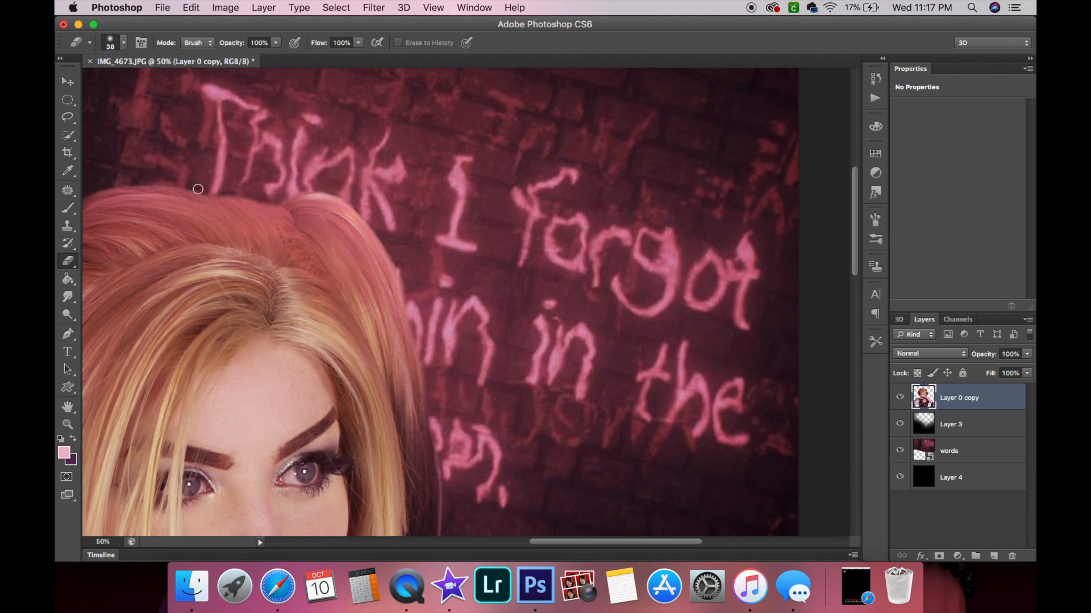
pyautogui.scroll(-3, 259, 178)
pyautogui.hscroll(3, 259, 178)
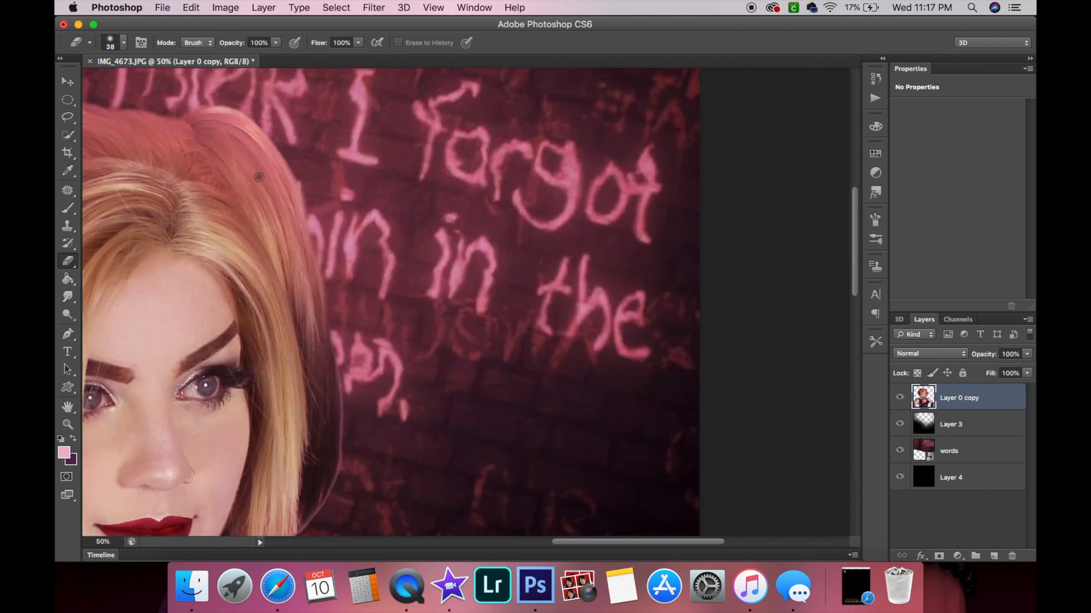
pyautogui.click(191, 7)
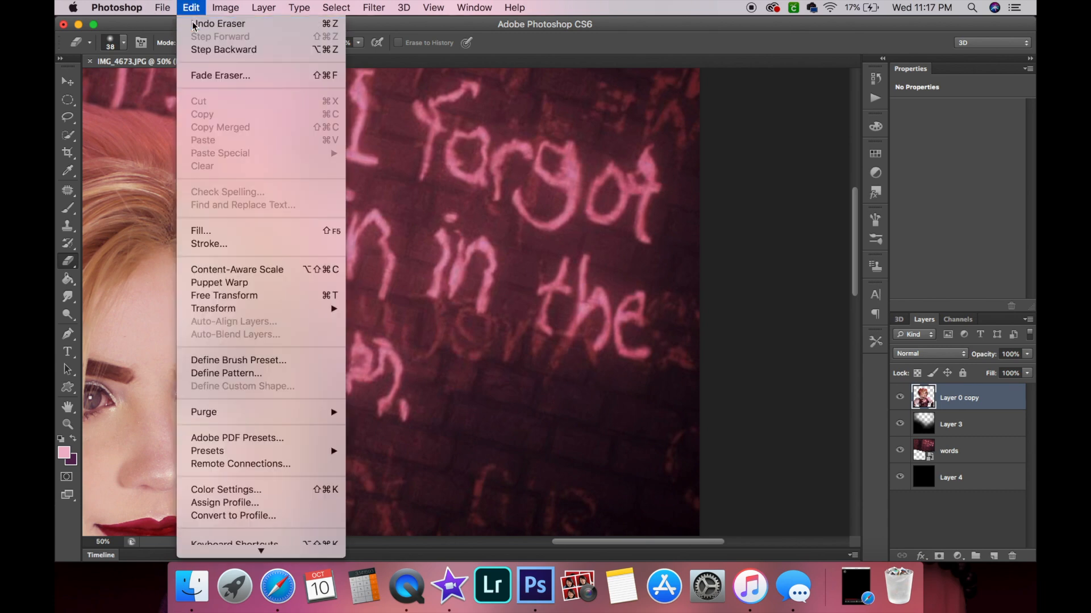
pyautogui.click(196, 24)
# Erase the dark edge down the right side of the hair to the shoulder.
pyautogui.scroll(-5, 486, 429)
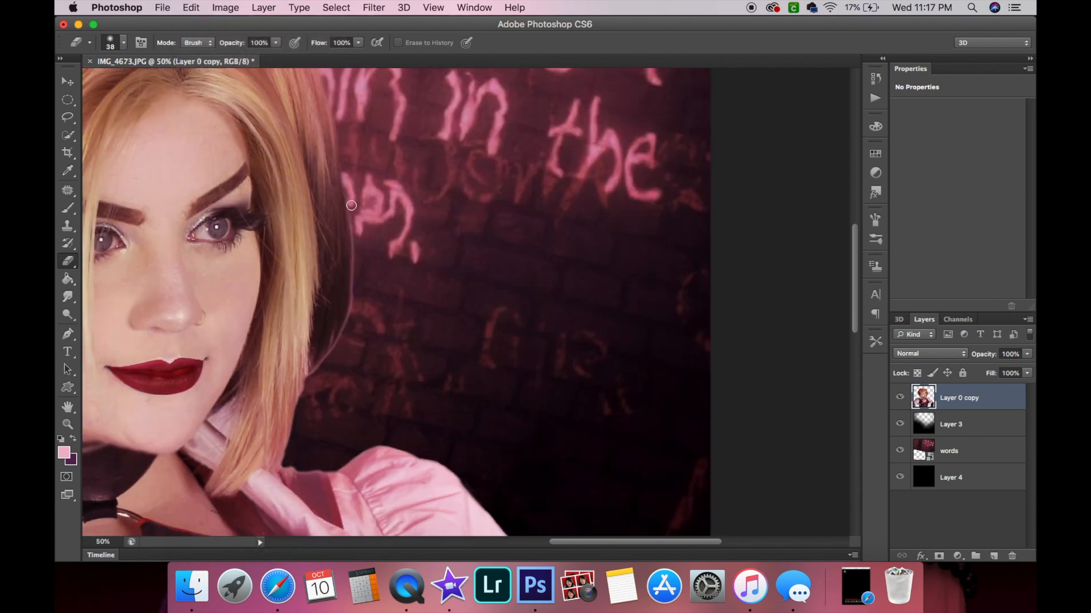
pyautogui.moveTo(352, 254)
pyautogui.mouseDown()
pyautogui.moveTo(348, 323)
pyautogui.moveTo(354, 296)
pyautogui.moveTo(305, 382)
pyautogui.moveTo(287, 462)
pyautogui.mouseUp()
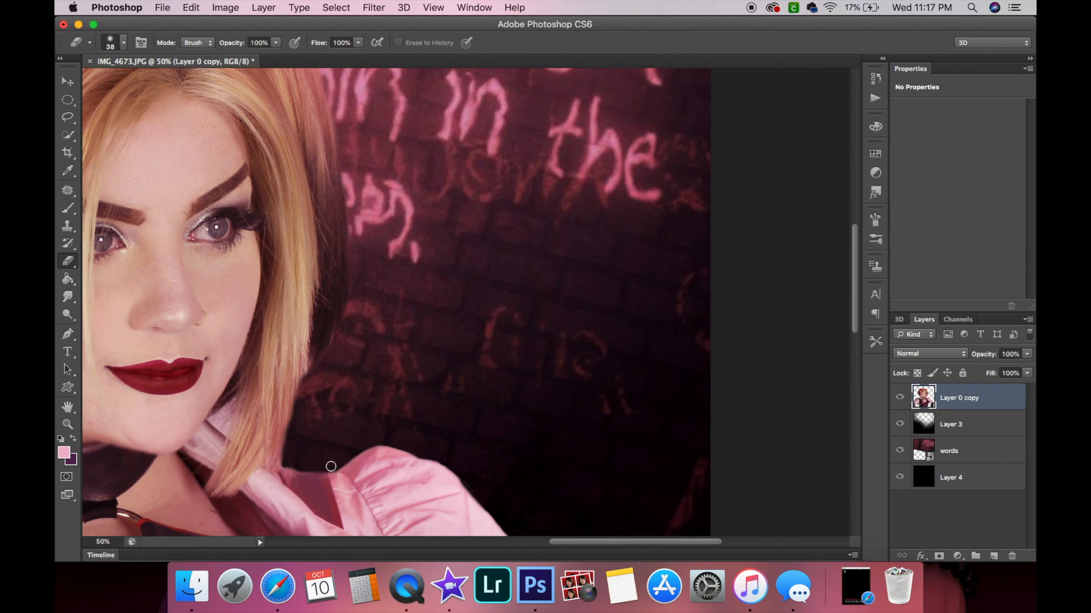
# Inspect the cutout edges along the arm, harness and rings.
pyautogui.scroll(-10, 287, 466)
pyautogui.hscroll(5, 286, 466)
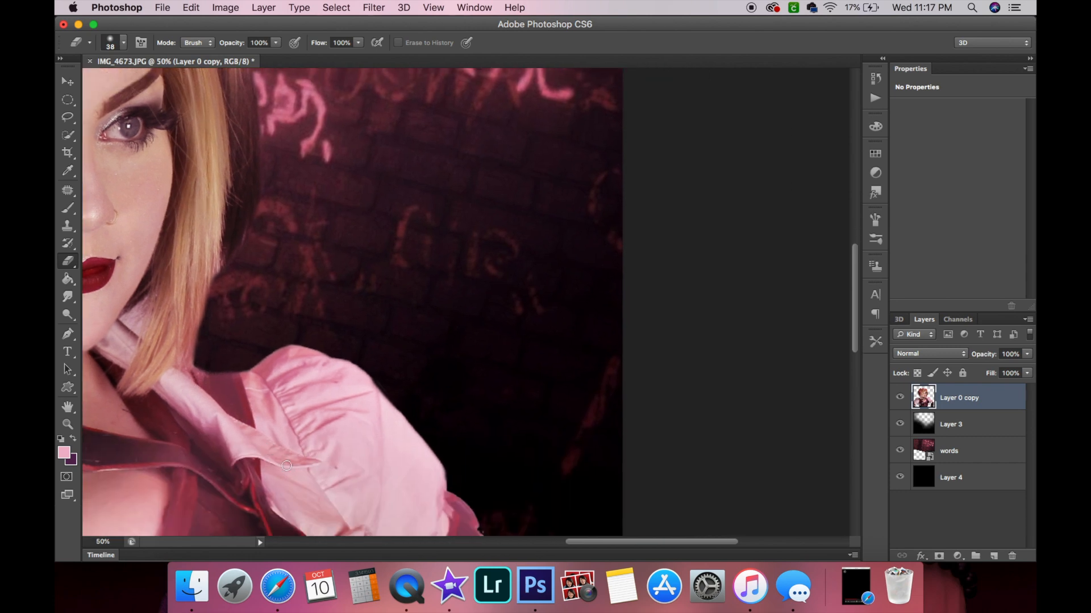
pyautogui.scroll(-2, 286, 467)
pyautogui.hscroll(1, 286, 467)
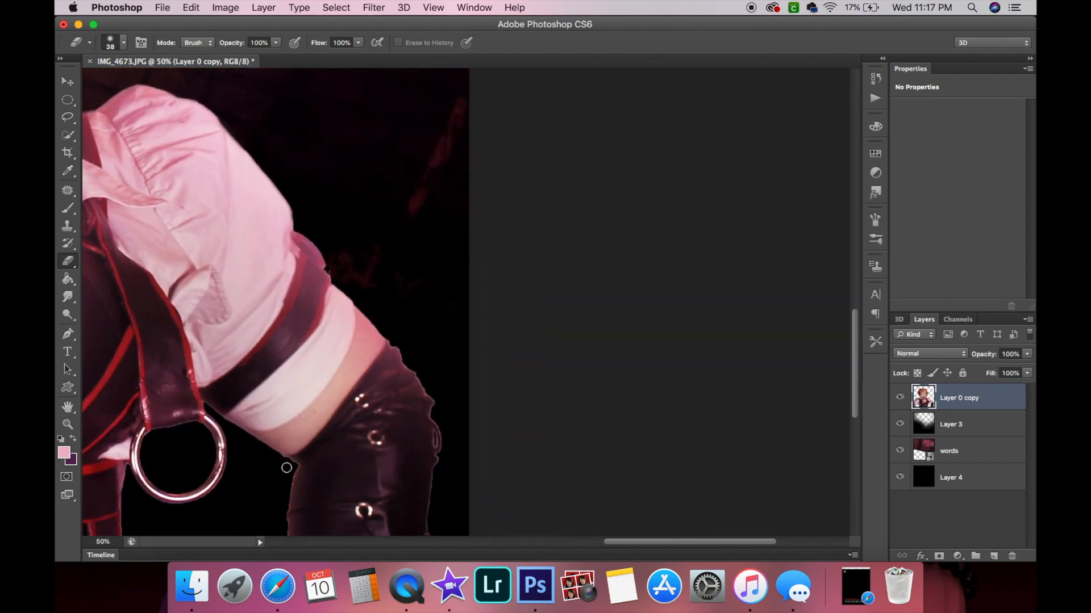
pyautogui.scroll(-8, 391, 313)
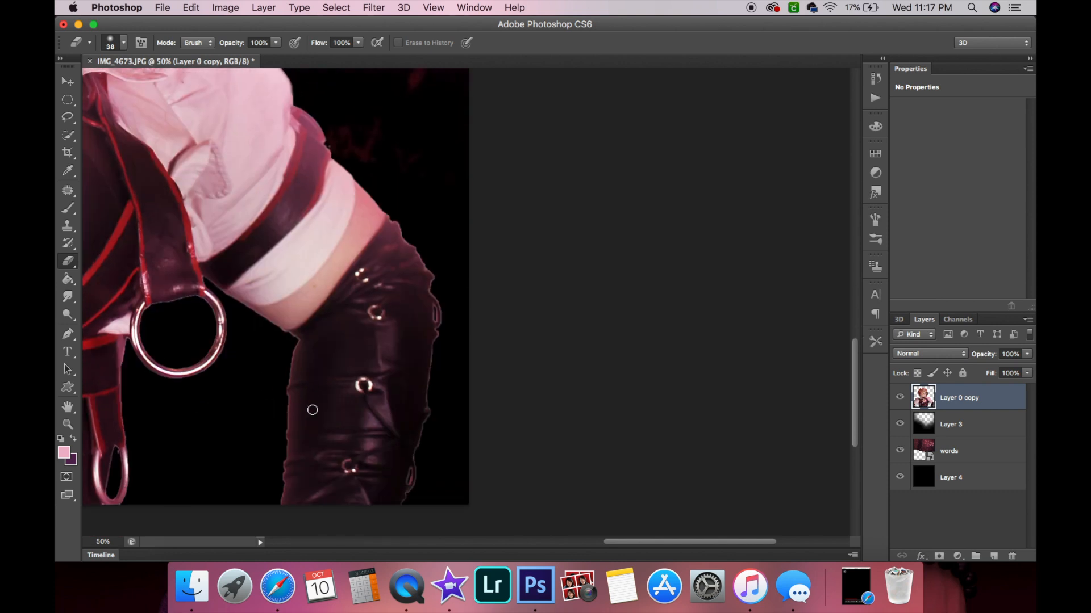
pyautogui.hscroll(-5, 312, 409)
pyautogui.scroll(1, 312, 410)
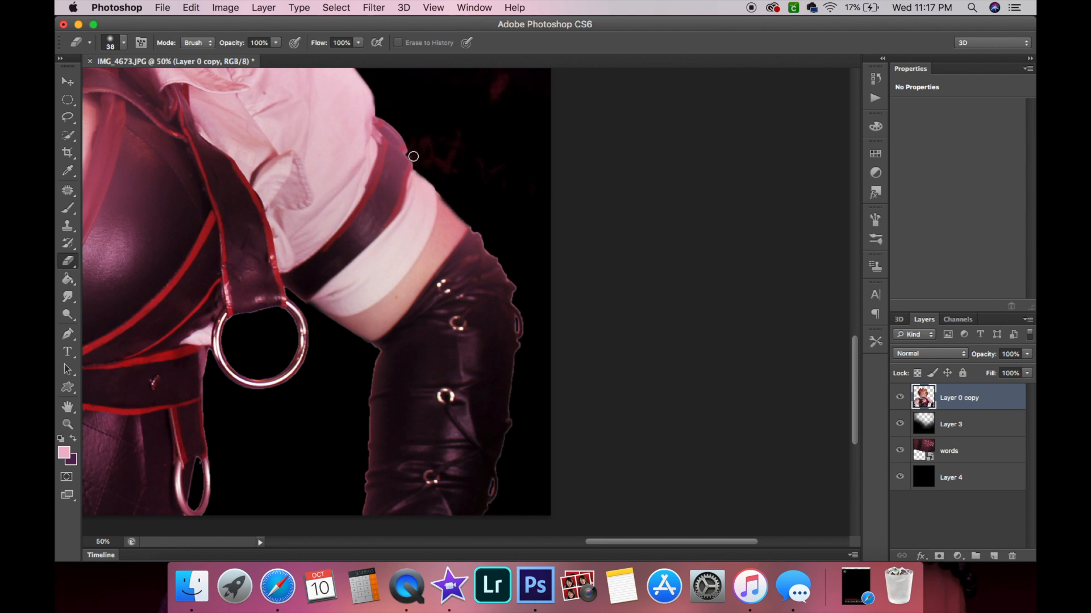
pyautogui.hscroll(-5, 449, 179)
pyautogui.scroll(-1, 449, 179)
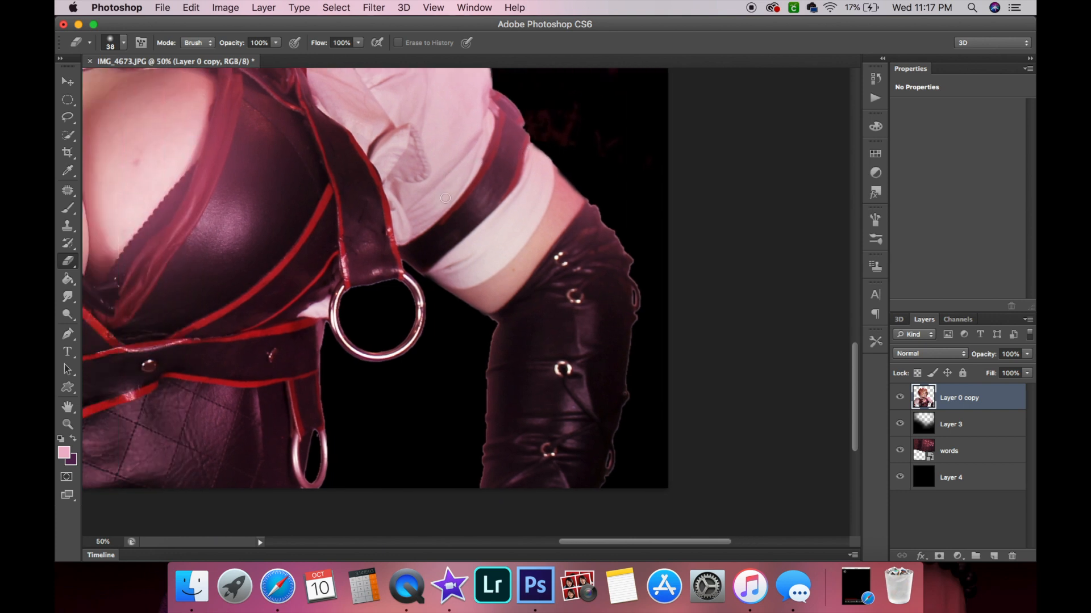
pyautogui.scroll(-2, 434, 342)
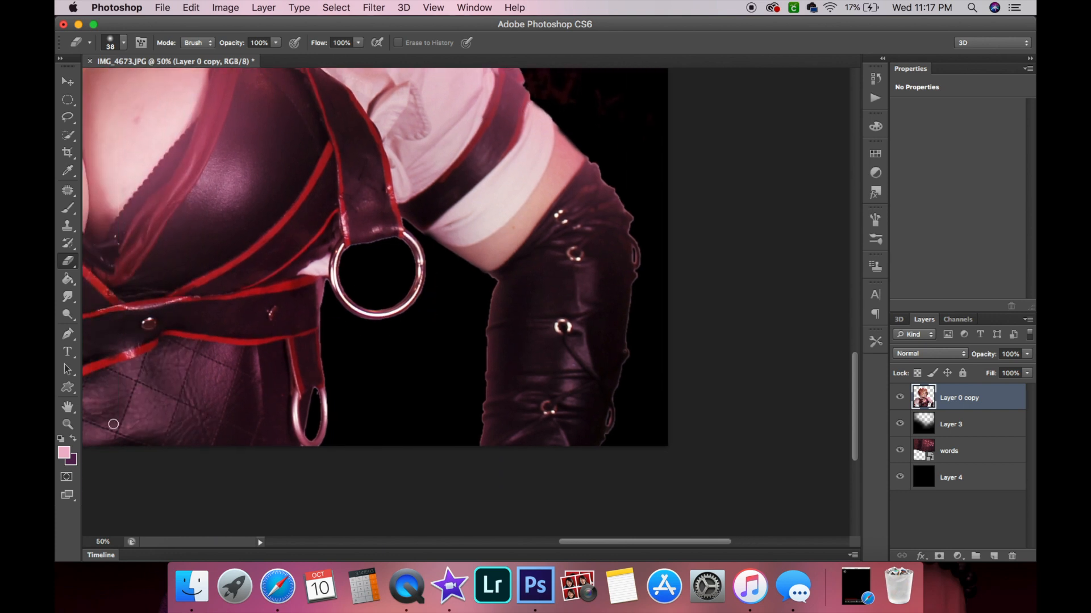
# Zoom in on the harness ring and erase the dark fringe inside its top edge.
pyautogui.press('z')
pyautogui.click(334, 365)
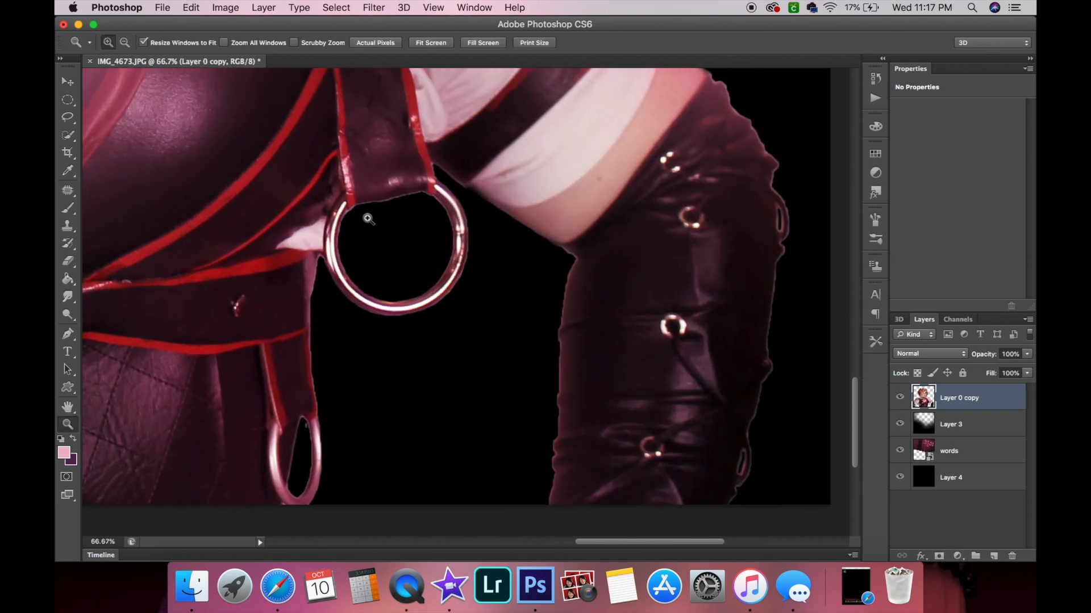
pyautogui.click(368, 218)
pyautogui.click(380, 287)
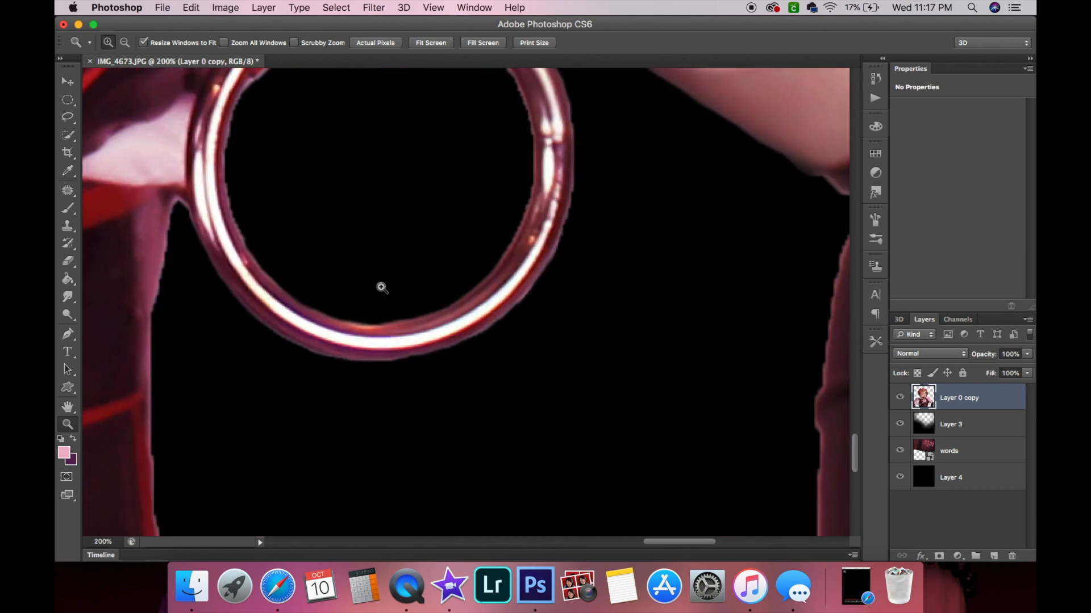
pyautogui.scroll(6, 380, 286)
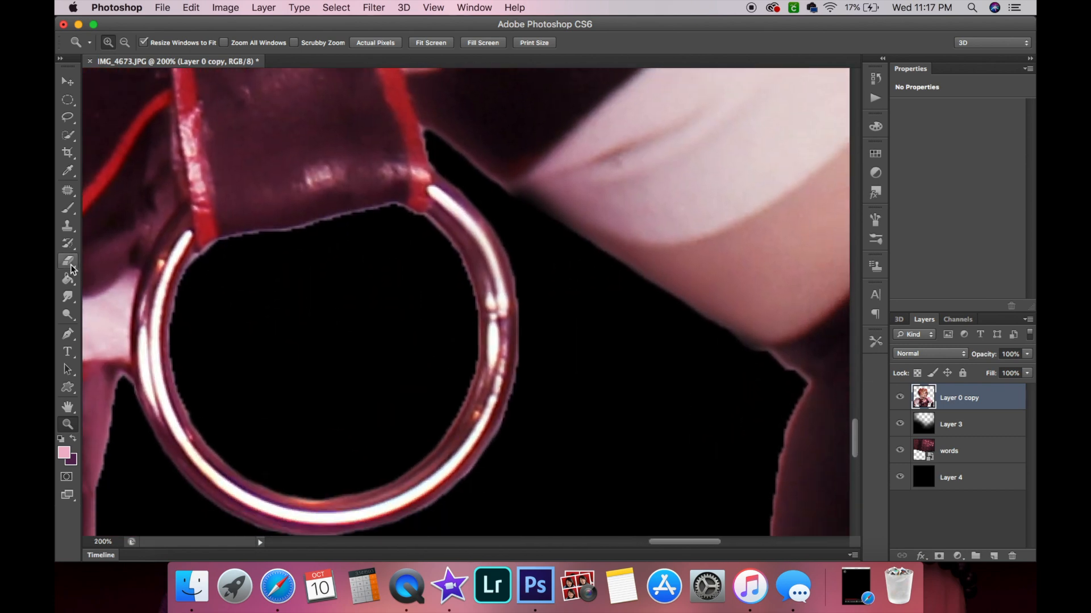
pyautogui.click(69, 263)
pyautogui.moveTo(268, 247)
pyautogui.mouseDown()
pyautogui.moveTo(394, 234)
pyautogui.moveTo(374, 226)
pyautogui.moveTo(230, 258)
pyautogui.moveTo(199, 297)
pyautogui.moveTo(210, 354)
pyautogui.moveTo(205, 284)
pyautogui.moveTo(187, 350)
pyautogui.moveTo(230, 443)
pyautogui.moveTo(272, 470)
pyautogui.moveTo(350, 471)
pyautogui.moveTo(385, 458)
pyautogui.moveTo(425, 418)
pyautogui.moveTo(459, 376)
pyautogui.moveTo(461, 349)
pyautogui.moveTo(461, 298)
pyautogui.moveTo(410, 221)
pyautogui.moveTo(361, 225)
pyautogui.mouseUp()
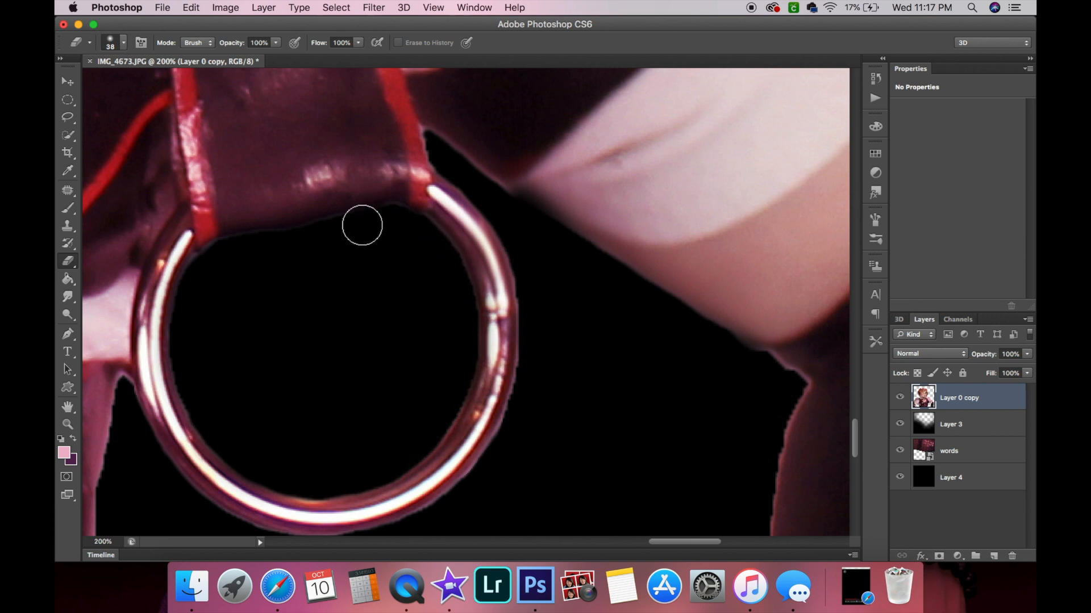
# Erase the dark fringe along the right and lower edges of the harness ring.
pyautogui.scroll(-2, 362, 225)
pyautogui.hscroll(2, 361, 225)
pyautogui.moveTo(462, 161)
pyautogui.mouseDown()
pyautogui.moveTo(474, 301)
pyautogui.moveTo(464, 368)
pyautogui.moveTo(435, 428)
pyautogui.moveTo(397, 467)
pyautogui.moveTo(449, 395)
pyautogui.moveTo(365, 480)
pyautogui.moveTo(422, 428)
pyautogui.moveTo(470, 343)
pyautogui.mouseUp()
pyautogui.scroll(-4, 470, 343)
pyautogui.hscroll(-3, 470, 343)
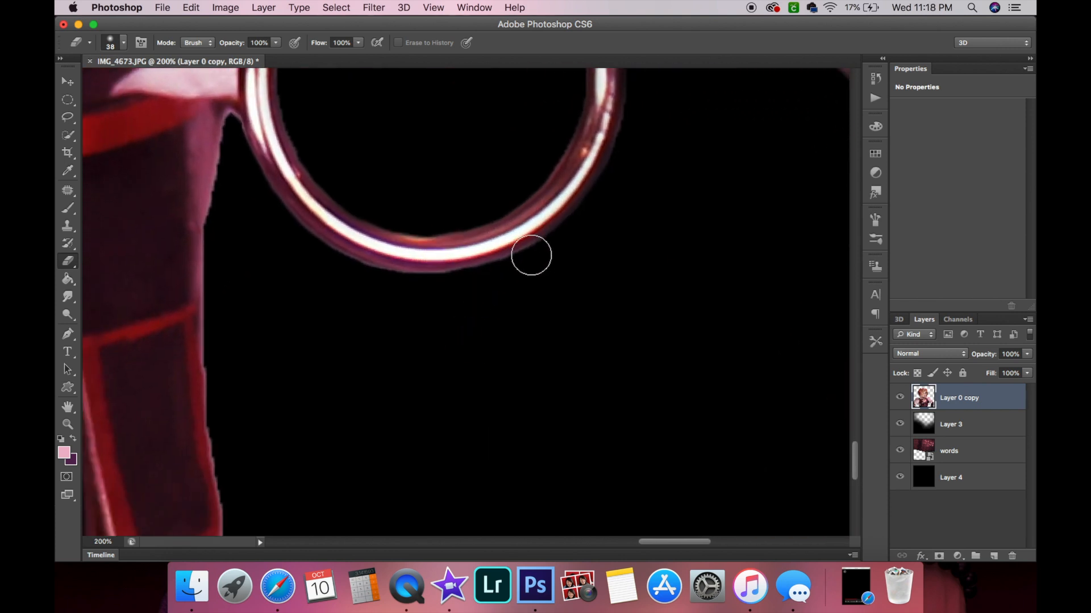
pyautogui.moveTo(531, 255)
pyautogui.mouseDown()
pyautogui.moveTo(434, 289)
pyautogui.moveTo(353, 273)
pyautogui.moveTo(291, 227)
pyautogui.moveTo(244, 162)
pyautogui.moveTo(234, 166)
pyautogui.moveTo(232, 143)
pyautogui.moveTo(227, 224)
pyautogui.moveTo(219, 122)
pyautogui.moveTo(223, 365)
pyautogui.moveTo(238, 433)
pyautogui.mouseUp()
# Erase the dark fringe around the small lower ring at the hip.
pyautogui.scroll(-5, 237, 433)
pyautogui.hscroll(-3, 237, 433)
pyautogui.moveTo(298, 246)
pyautogui.mouseDown()
pyautogui.moveTo(295, 212)
pyautogui.moveTo(322, 365)
pyautogui.moveTo(297, 221)
pyautogui.mouseUp()
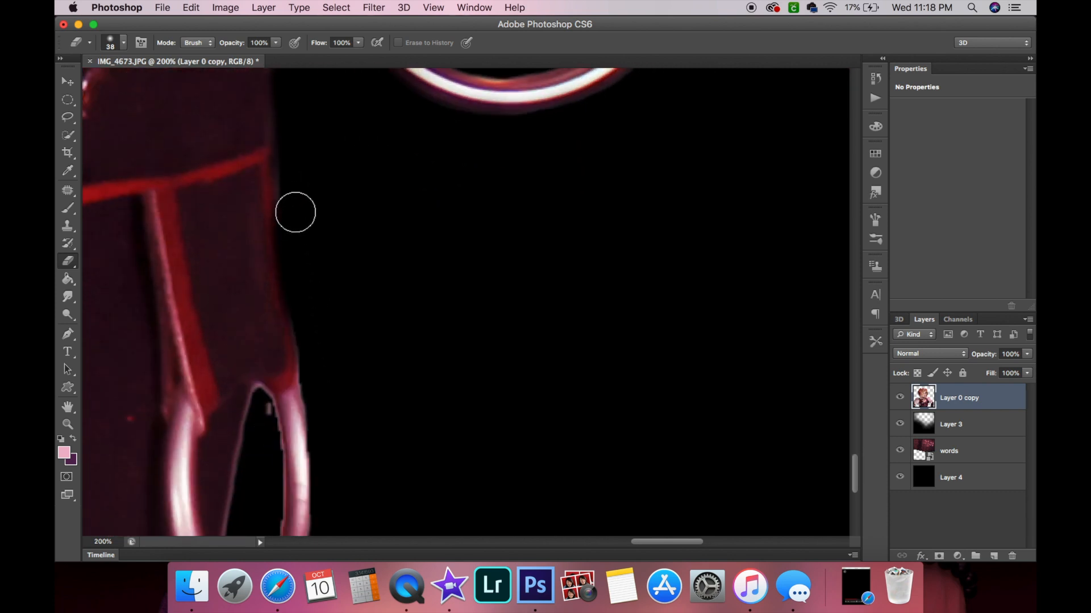
pyautogui.scroll(-5, 295, 160)
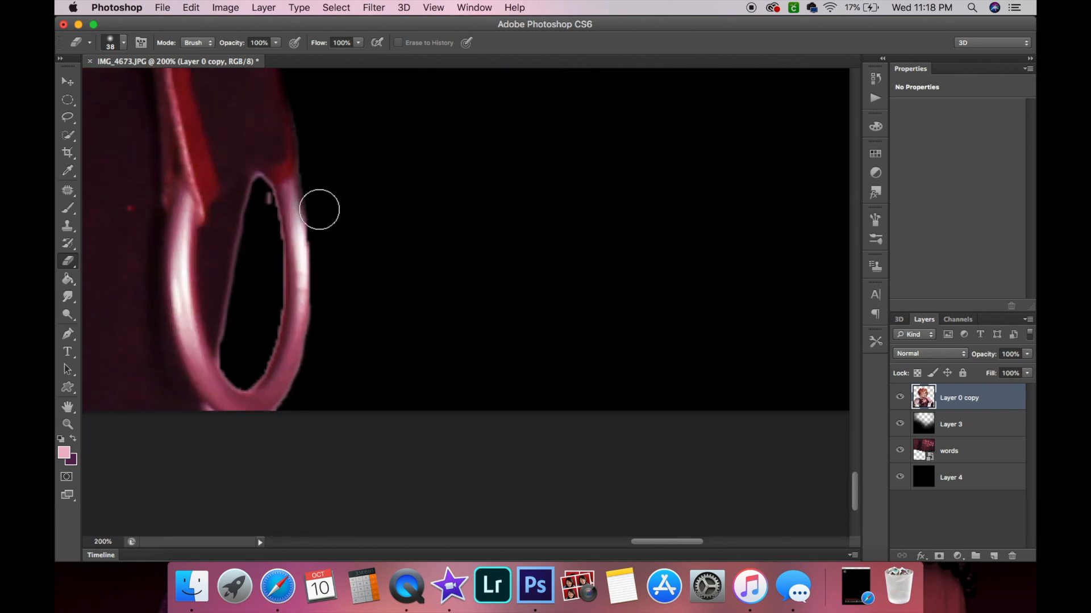
pyautogui.moveTo(248, 371)
pyautogui.mouseDown()
pyautogui.moveTo(230, 299)
pyautogui.moveTo(255, 189)
pyautogui.moveTo(269, 321)
pyautogui.moveTo(252, 365)
pyautogui.moveTo(238, 363)
pyautogui.moveTo(230, 332)
pyautogui.moveTo(252, 200)
pyautogui.mouseUp()
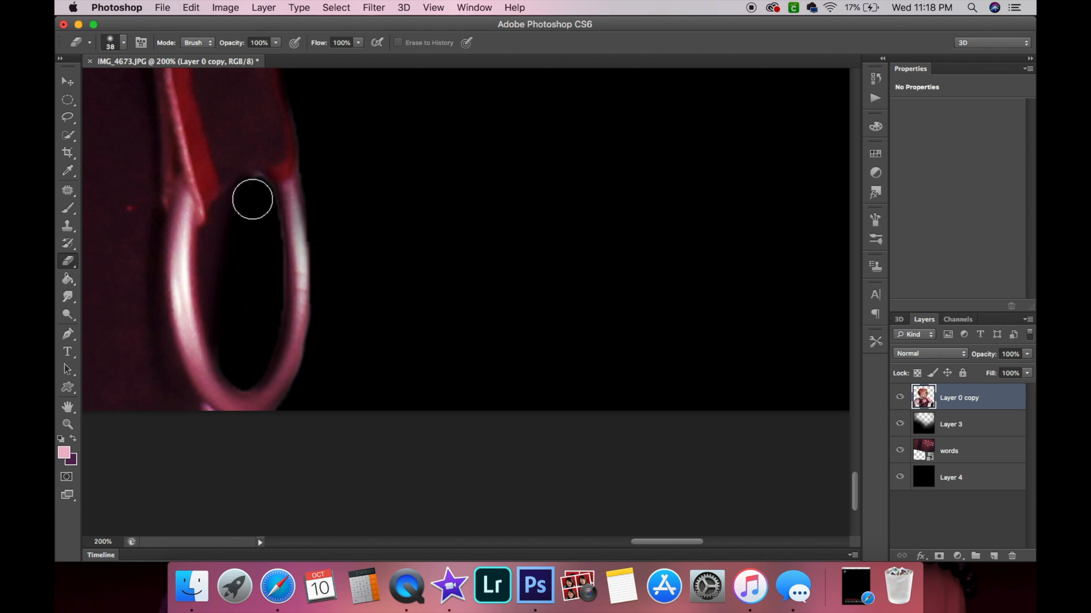
# Zoom out and back in to review the whole composite.
pyautogui.click(72, 438)
pyautogui.click(68, 424)
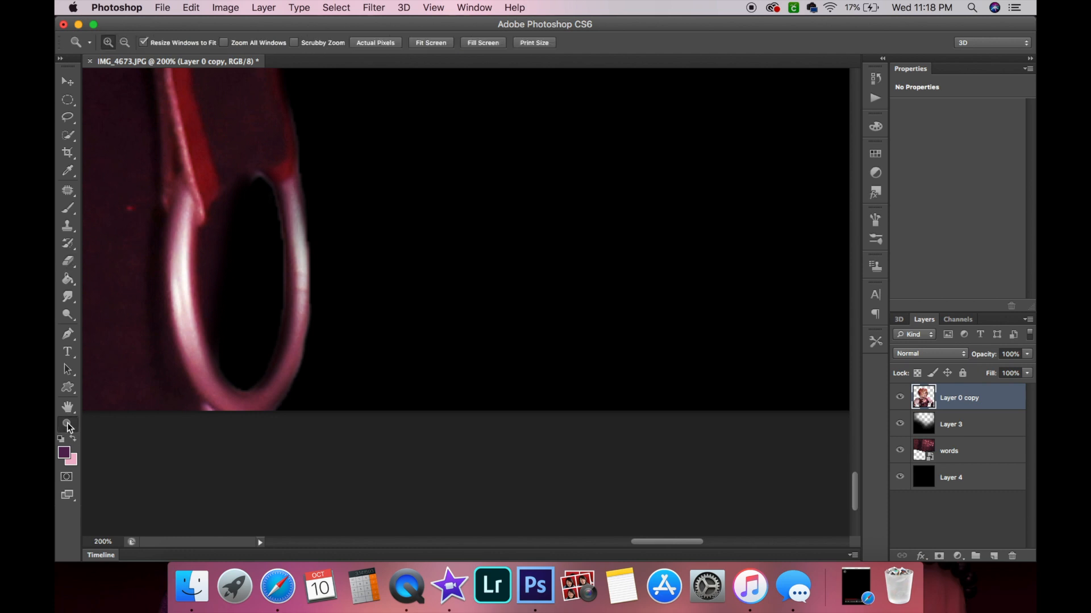
pyautogui.keyDown('alt'); pyautogui.click(281, 354); pyautogui.keyUp('alt')
pyautogui.keyDown('alt'); pyautogui.click(280, 354); pyautogui.keyUp('alt')
pyautogui.keyDown('alt'); pyautogui.click(280, 353); pyautogui.keyUp('alt')
pyautogui.keyDown('alt'); pyautogui.click(280, 354); pyautogui.keyUp('alt')
pyautogui.keyDown('alt'); pyautogui.click(280, 354); pyautogui.keyUp('alt')
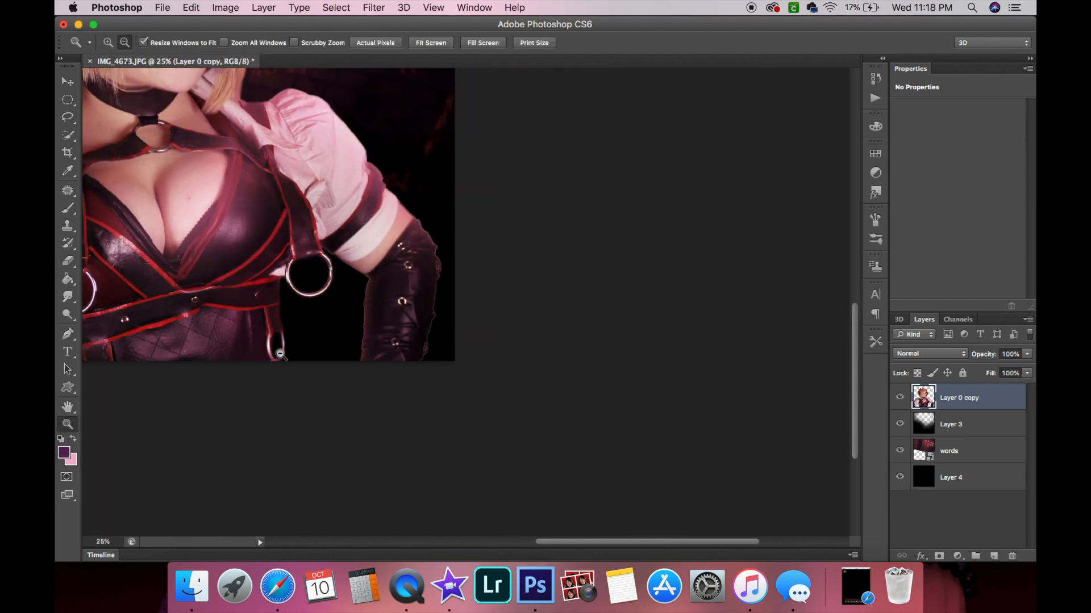
pyautogui.keyDown('alt'); pyautogui.click(280, 353); pyautogui.keyUp('alt')
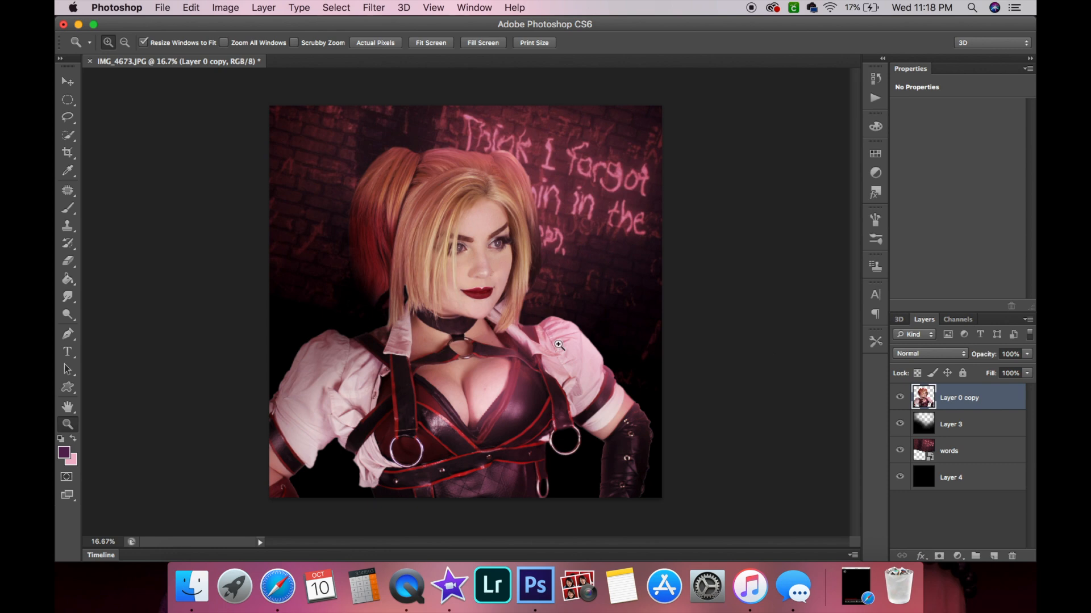
pyautogui.click(322, 455)
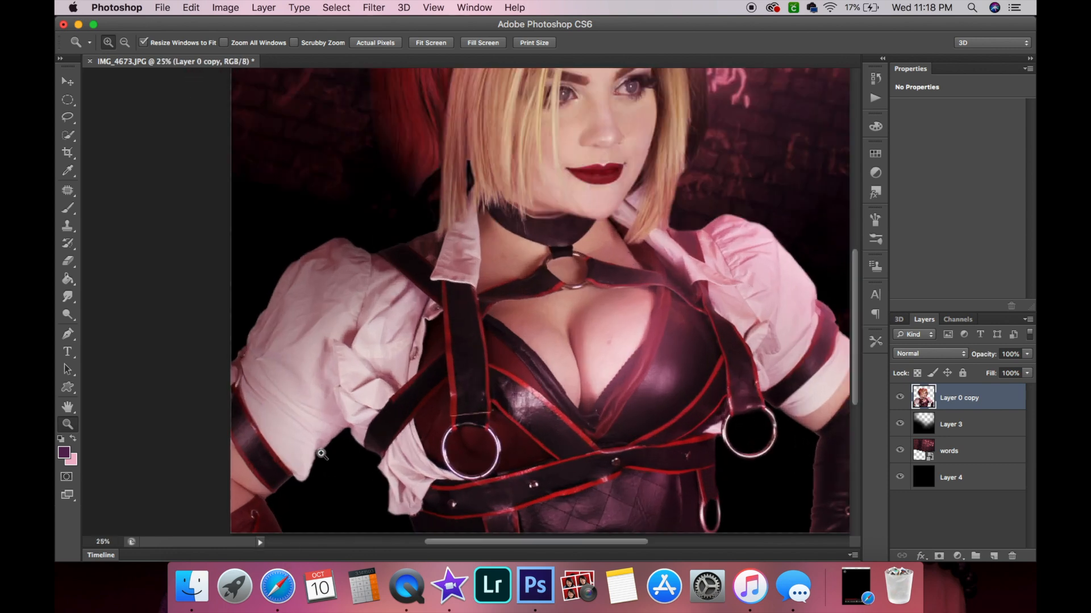
pyautogui.click(322, 455)
pyautogui.keyDown('alt'); pyautogui.click(419, 449); pyautogui.keyUp('alt')
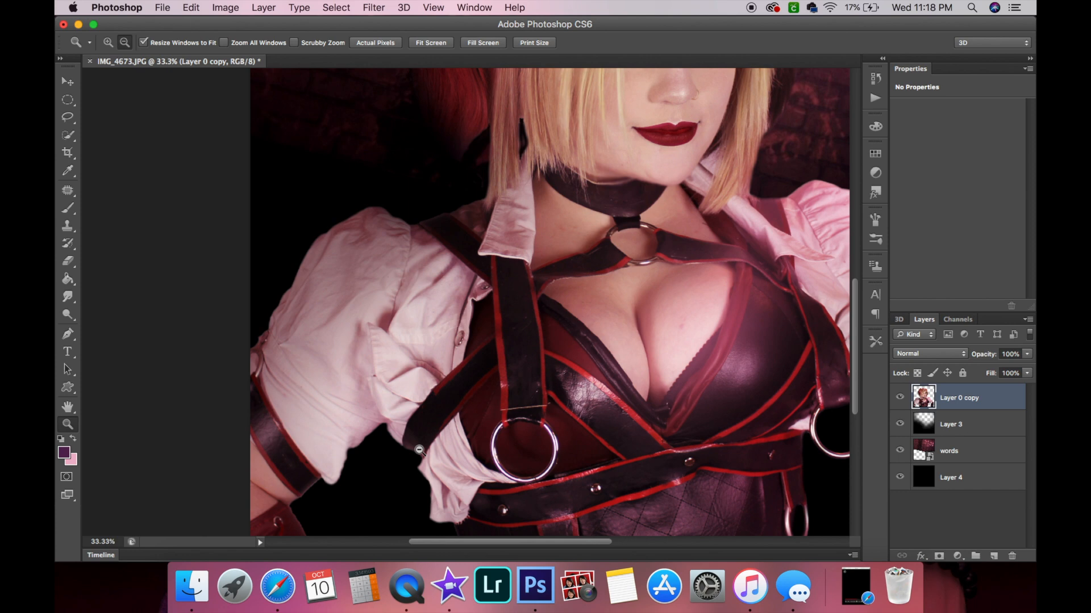
pyautogui.keyDown('alt'); pyautogui.click(419, 450); pyautogui.keyUp('alt')
pyautogui.keyDown('alt'); pyautogui.click(372, 481); pyautogui.keyUp('alt')
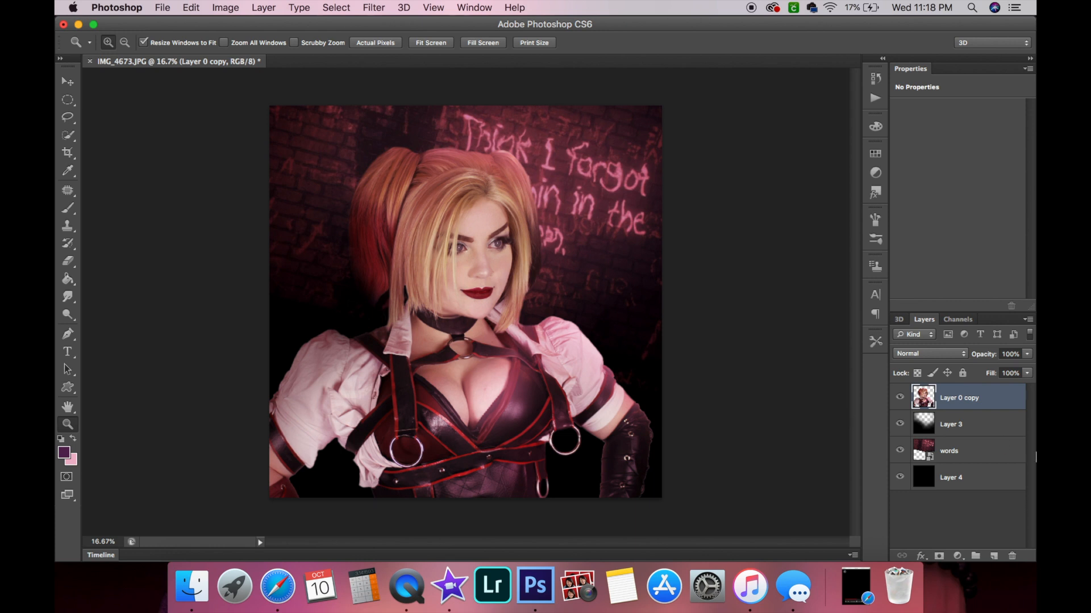
# Add a new empty layer and place it beneath Layer 0 copy.
pyautogui.click(992, 558)
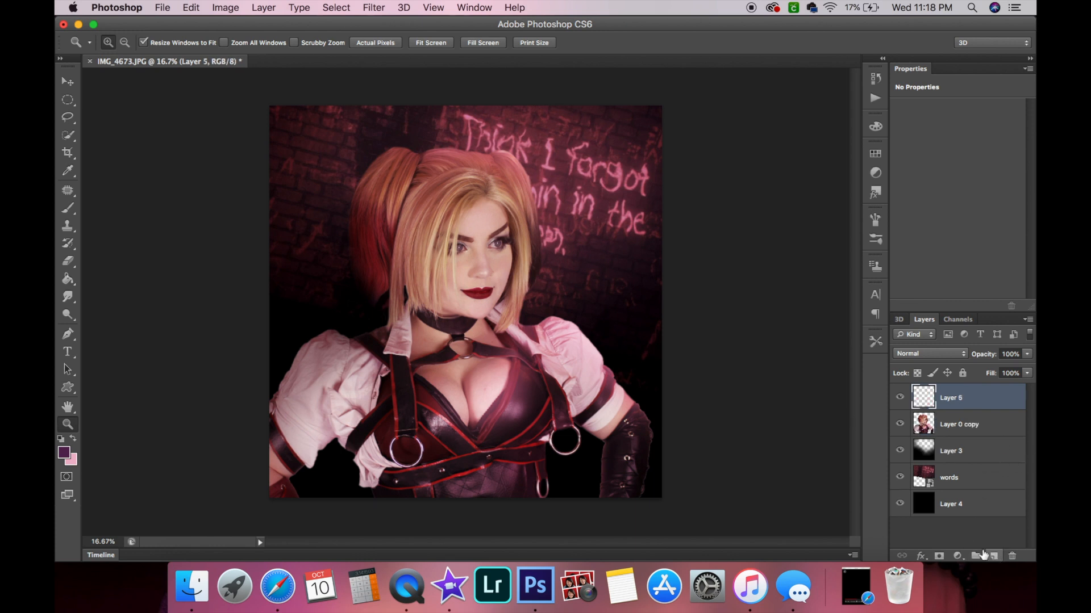
pyautogui.moveTo(958, 404); pyautogui.dragTo(969, 435)
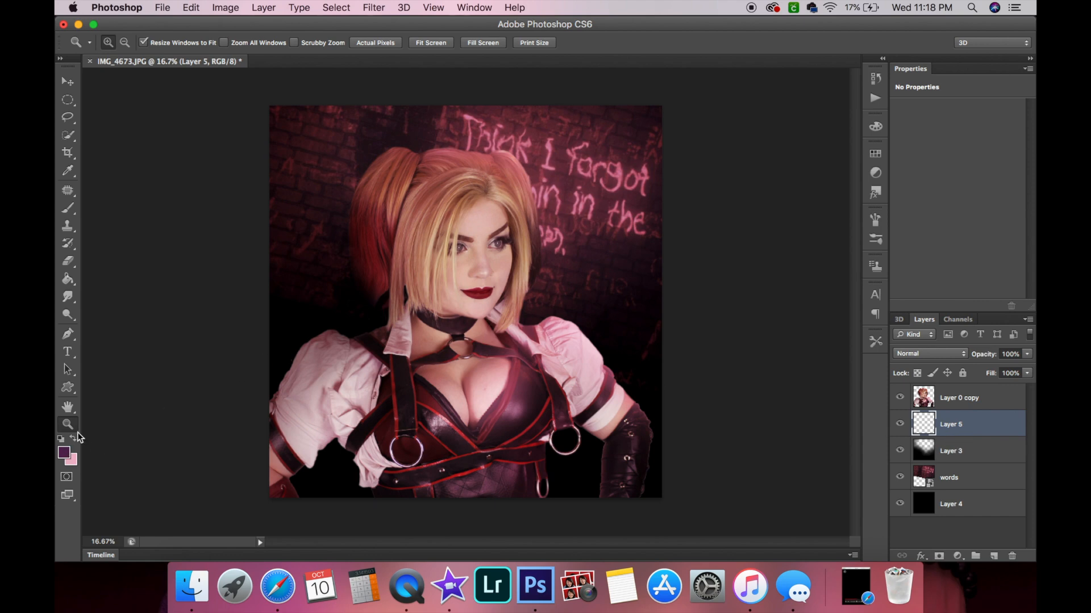
# Zoom out and choose a very dark purple as the foreground colour.
pyautogui.click(251, 383)
pyautogui.keyDown('alt'); pyautogui.click(251, 383); pyautogui.keyUp('alt')
pyautogui.keyDown('alt'); pyautogui.click(251, 384); pyautogui.keyUp('alt')
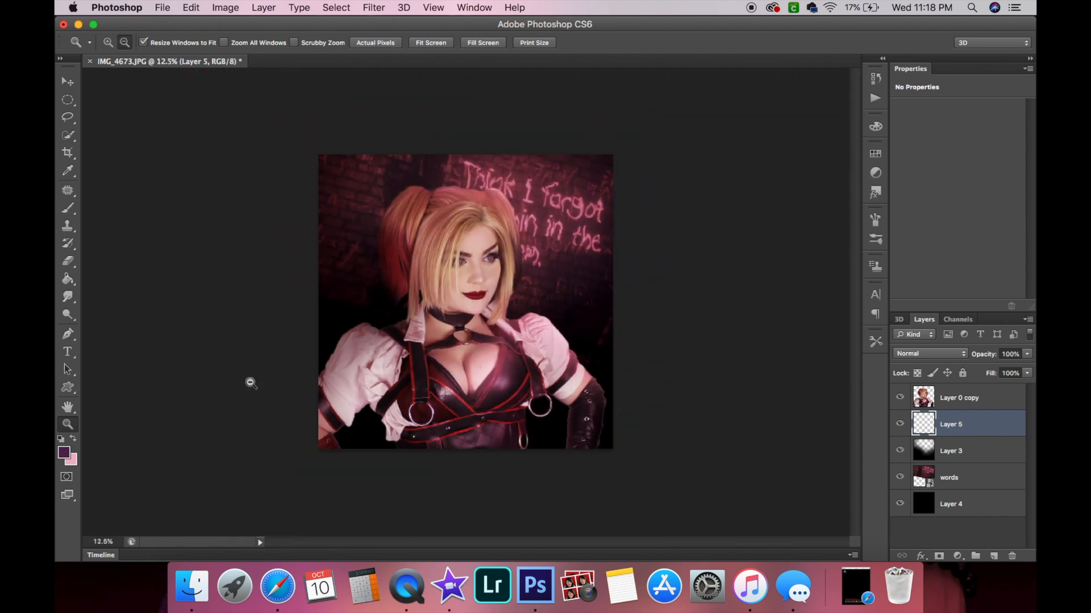
pyautogui.keyDown('alt'); pyautogui.click(251, 383); pyautogui.keyUp('alt')
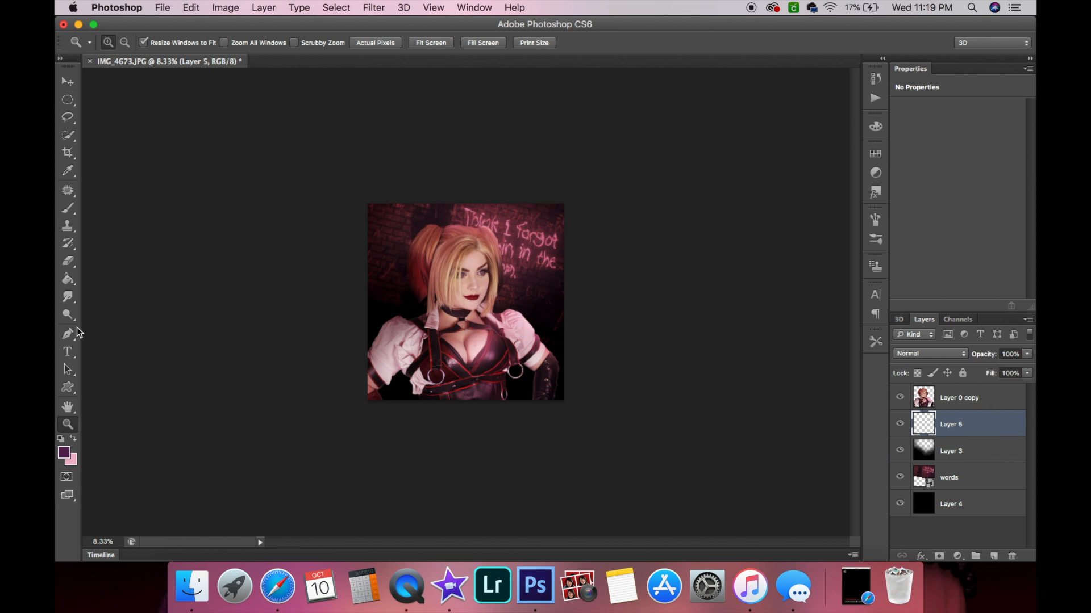
pyautogui.click(63, 453)
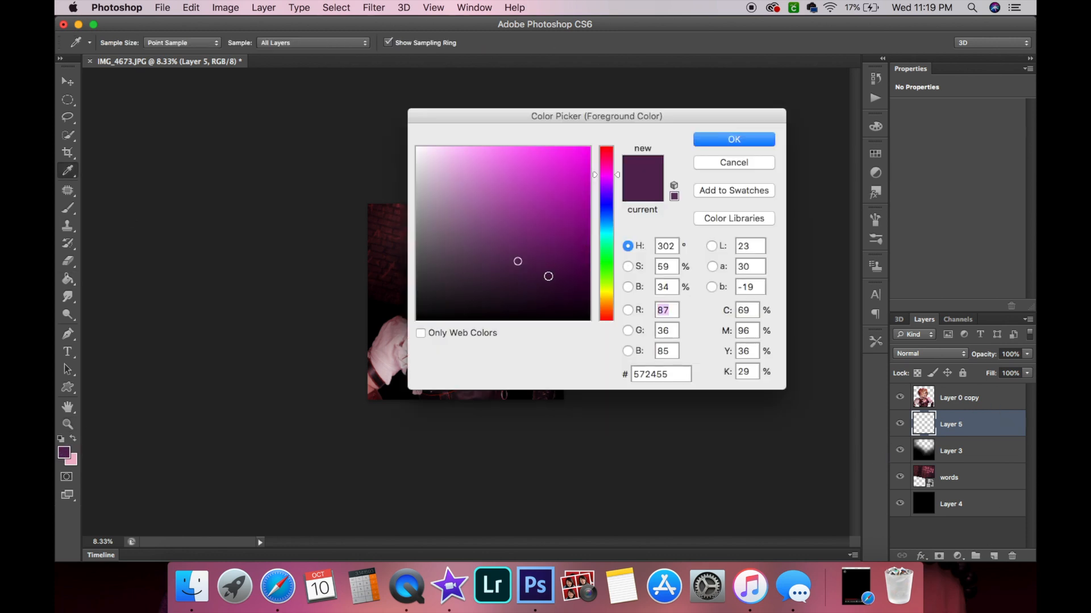
pyautogui.click(566, 297)
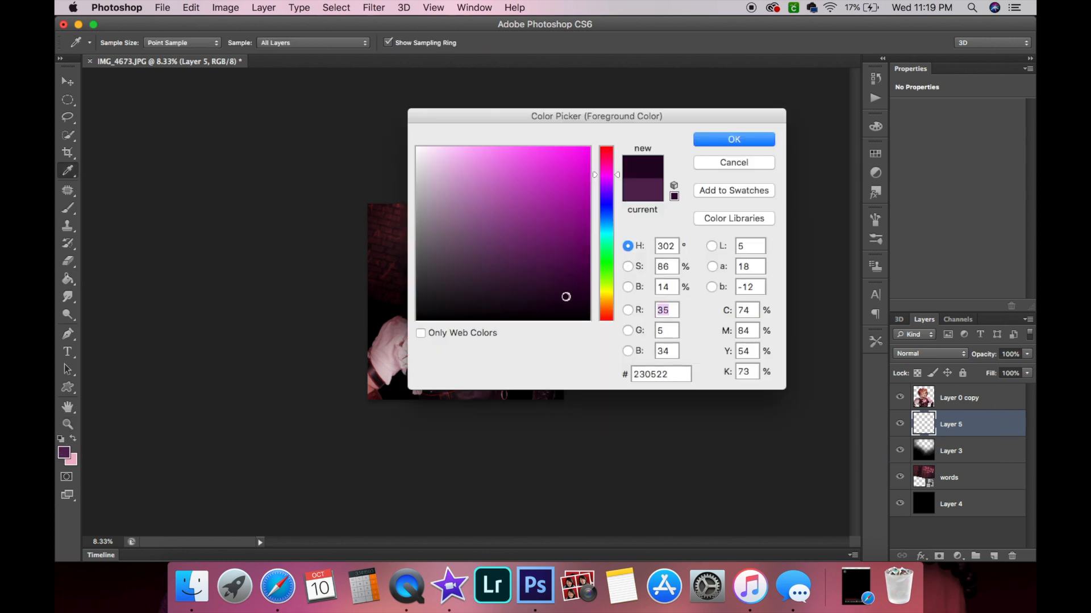
pyautogui.click(605, 161)
pyautogui.moveTo(607, 173); pyautogui.dragTo(605, 167)
pyautogui.click(574, 288)
pyautogui.click(730, 141)
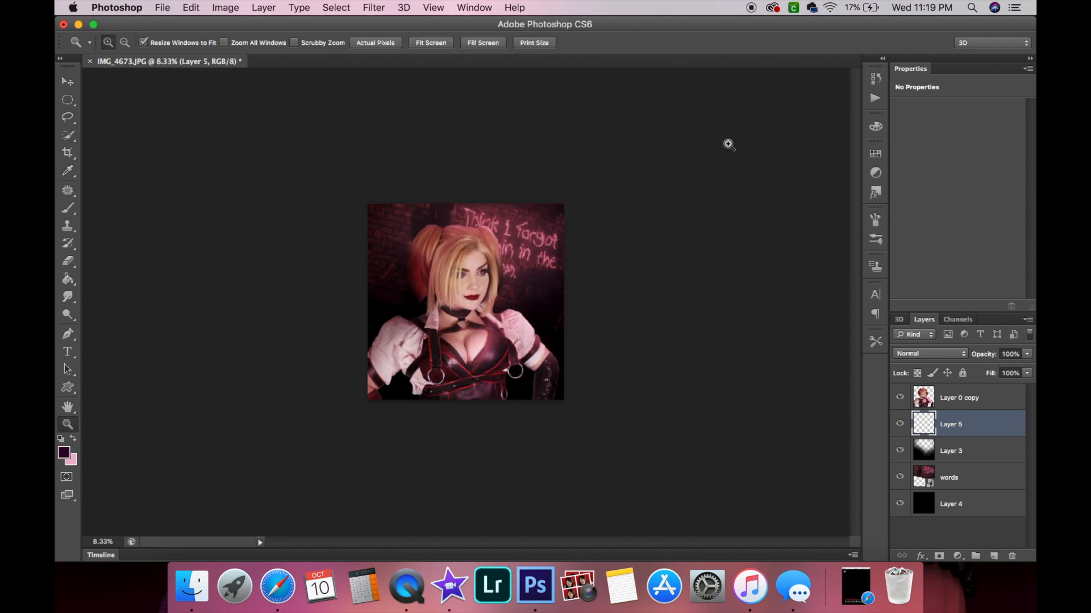
# Set a soft Brush to 3342 px and paint a large stroke over the canvas on the new layer.
pyautogui.click(68, 208)
pyautogui.click(123, 43)
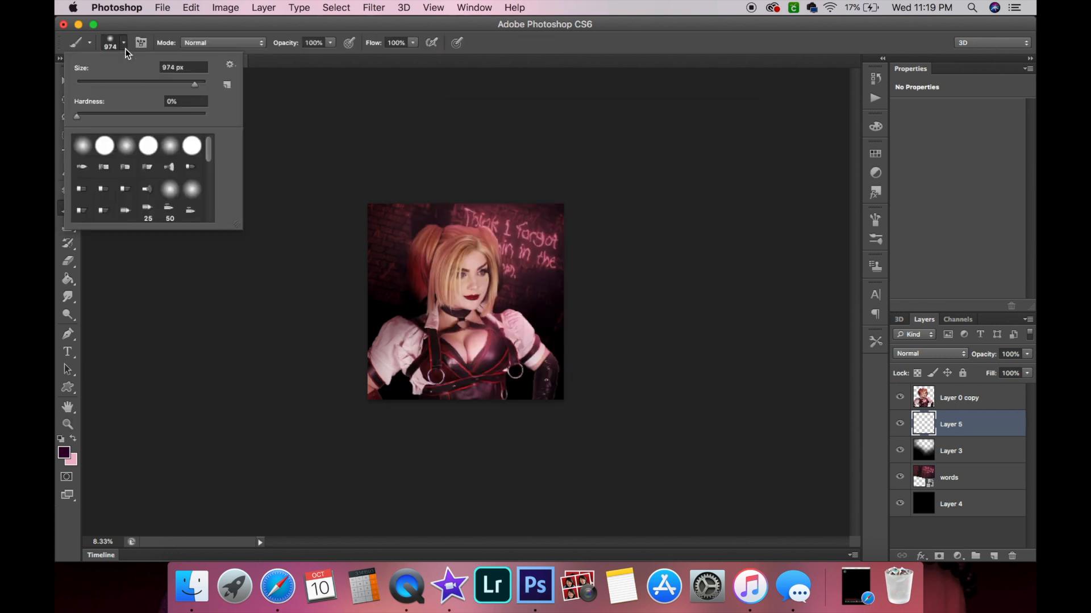
pyautogui.moveTo(201, 87); pyautogui.dragTo(207, 85)
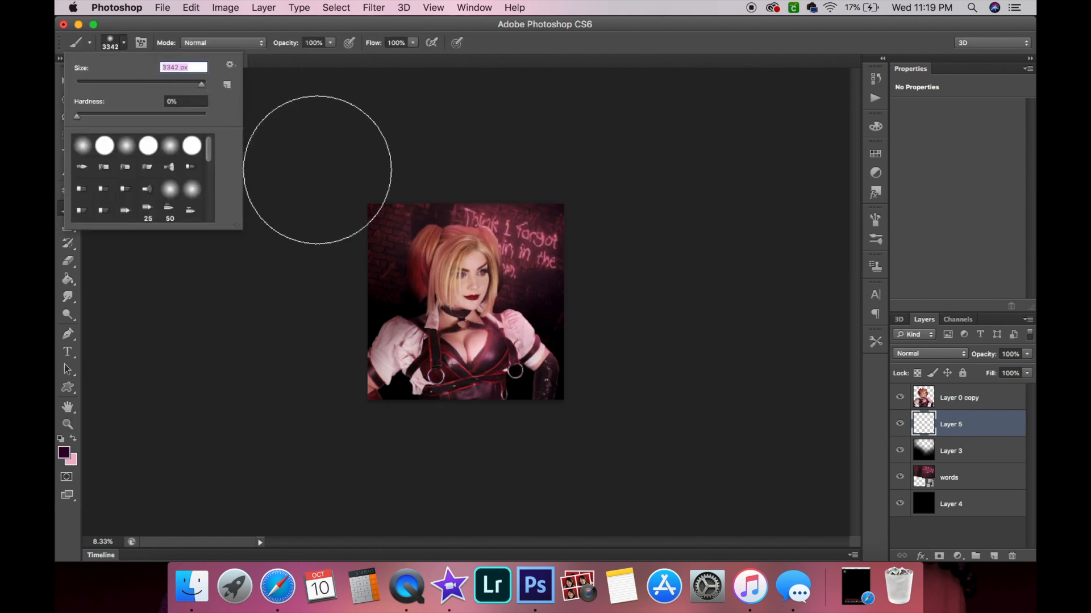
pyautogui.click(346, 169)
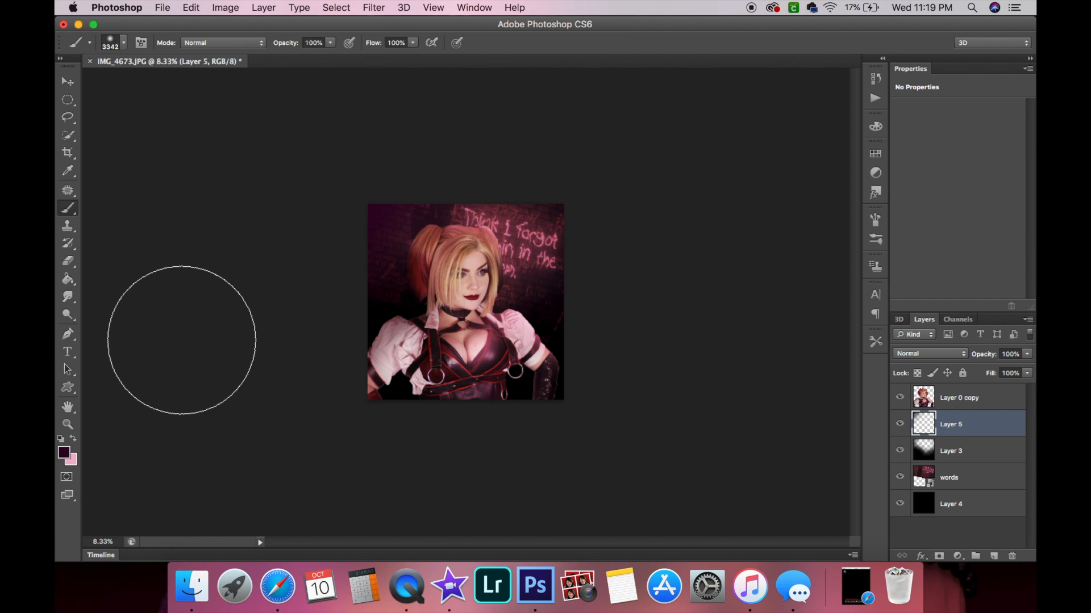
# Step backward twice to undo the brush painting.
pyautogui.click(224, 5)
pyautogui.moveTo(184, 6)
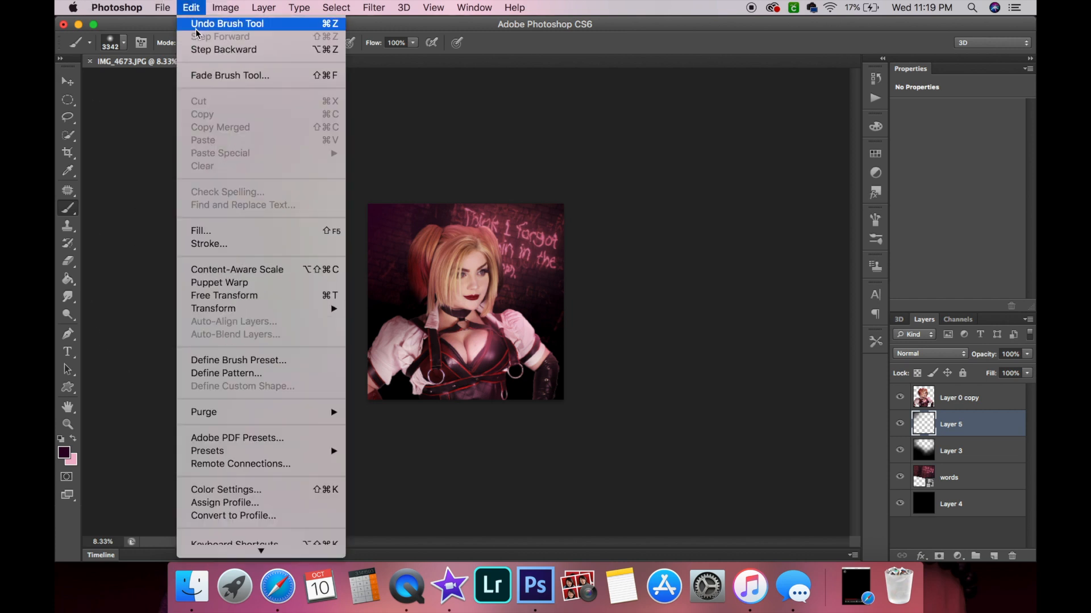
pyautogui.click(198, 51)
pyautogui.click(190, 6)
pyautogui.click(205, 50)
# Set the foreground colour to black and move the new layer above Layer 0 copy.
pyautogui.click(64, 453)
pyautogui.moveTo(546, 265); pyautogui.dragTo(590, 321)
pyautogui.click(725, 141)
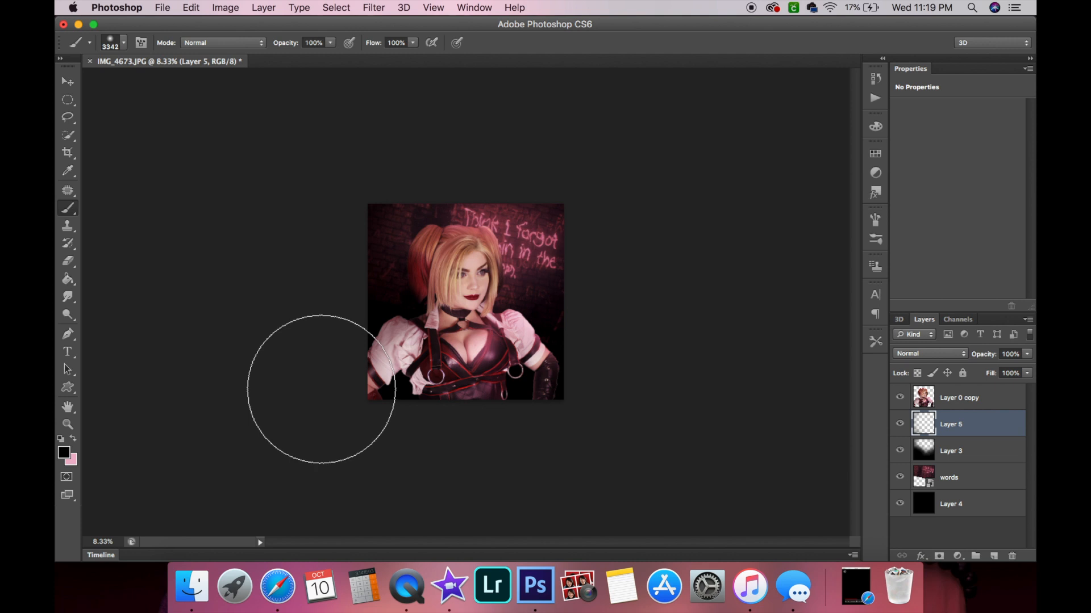
pyautogui.moveTo(997, 427); pyautogui.dragTo(960, 386)
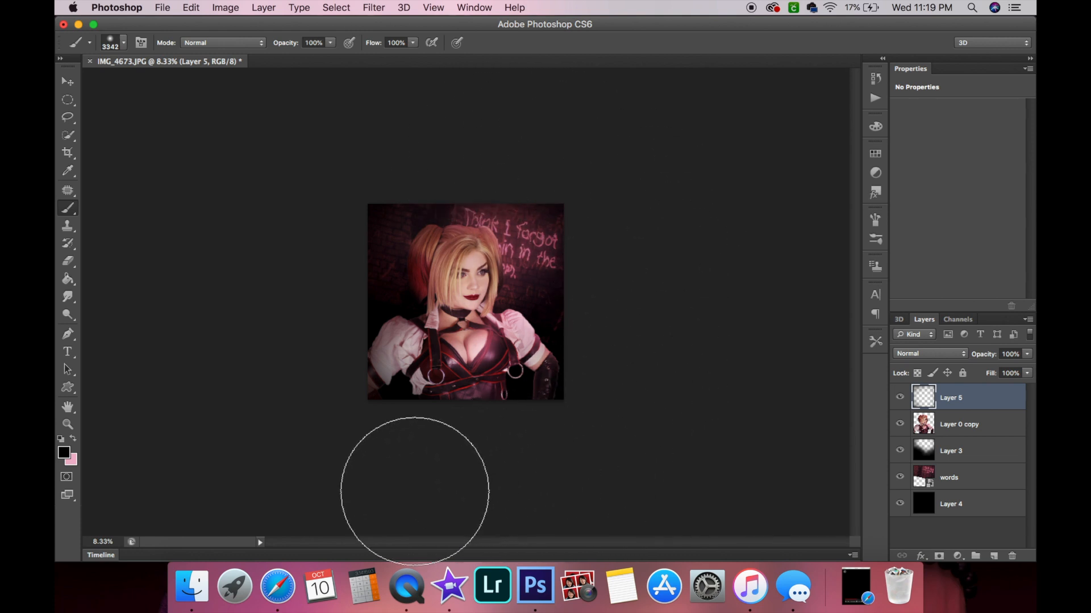
# Zoom in and try Overlay and Multiply blend modes on the shading layer before returning it to Normal.
pyautogui.click(68, 424)
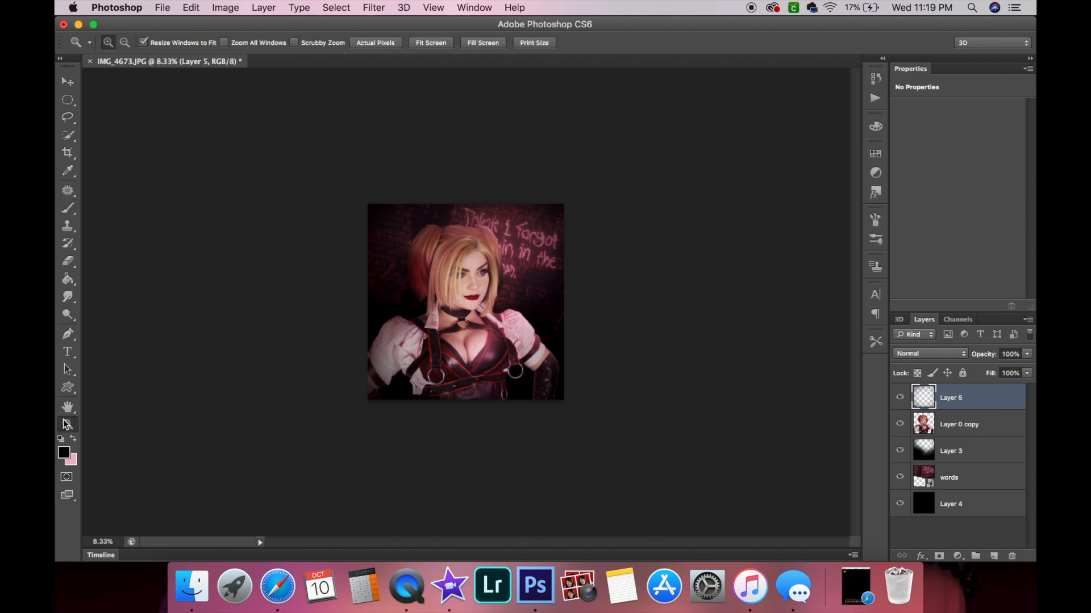
pyautogui.click(493, 358)
pyautogui.click(493, 357)
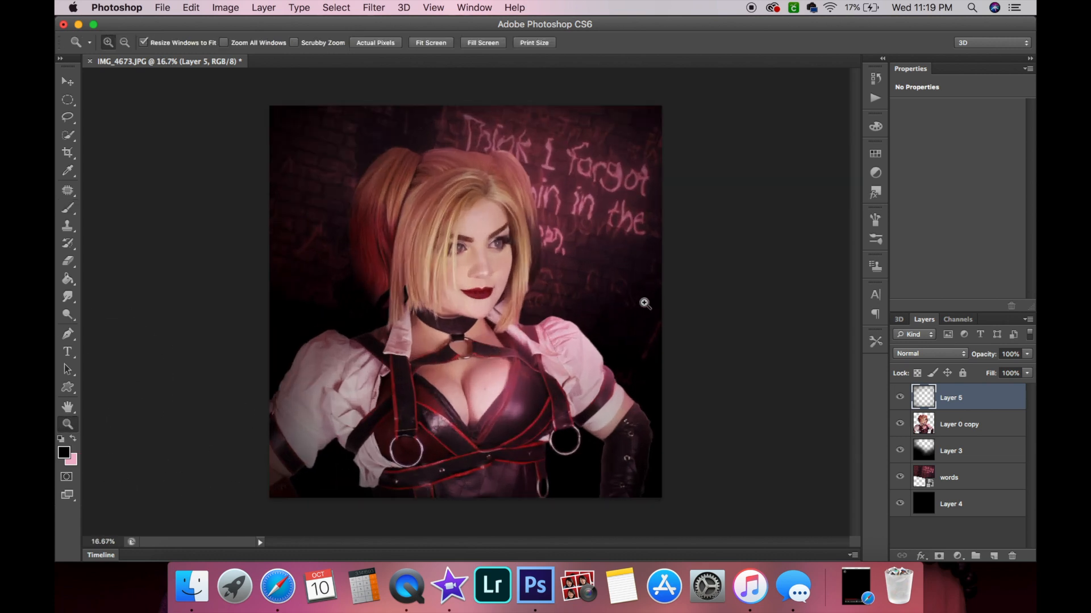
pyautogui.click(919, 354)
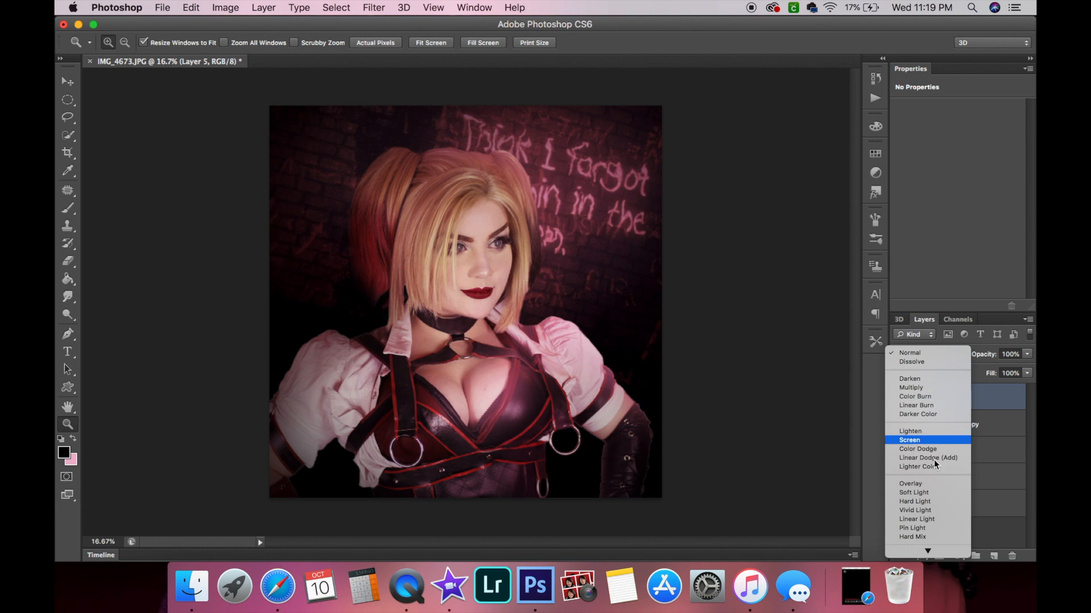
pyautogui.click(924, 486)
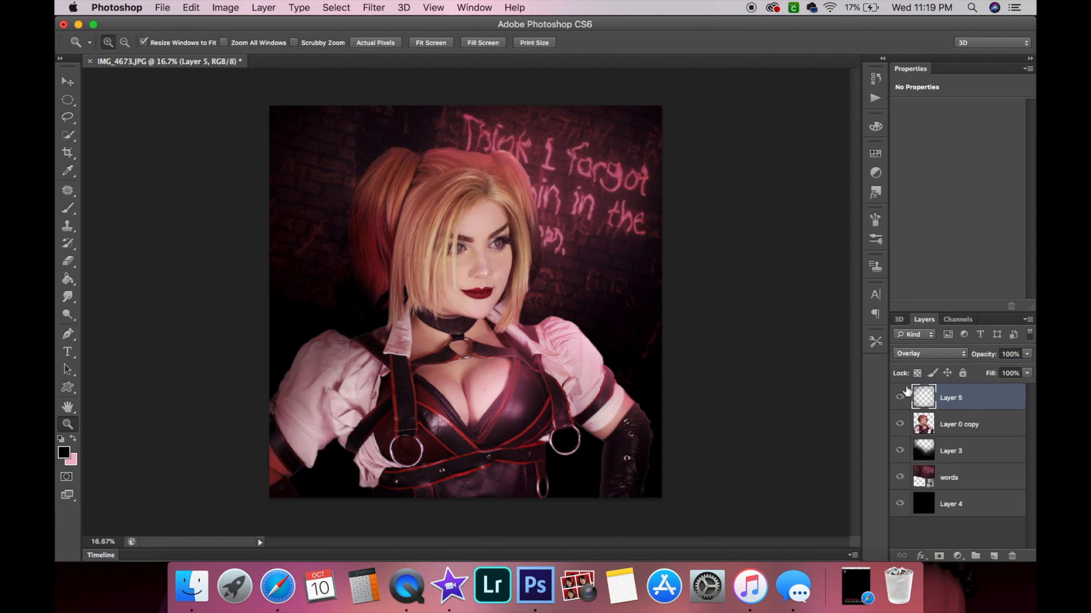
pyautogui.click(915, 352)
pyautogui.click(915, 256)
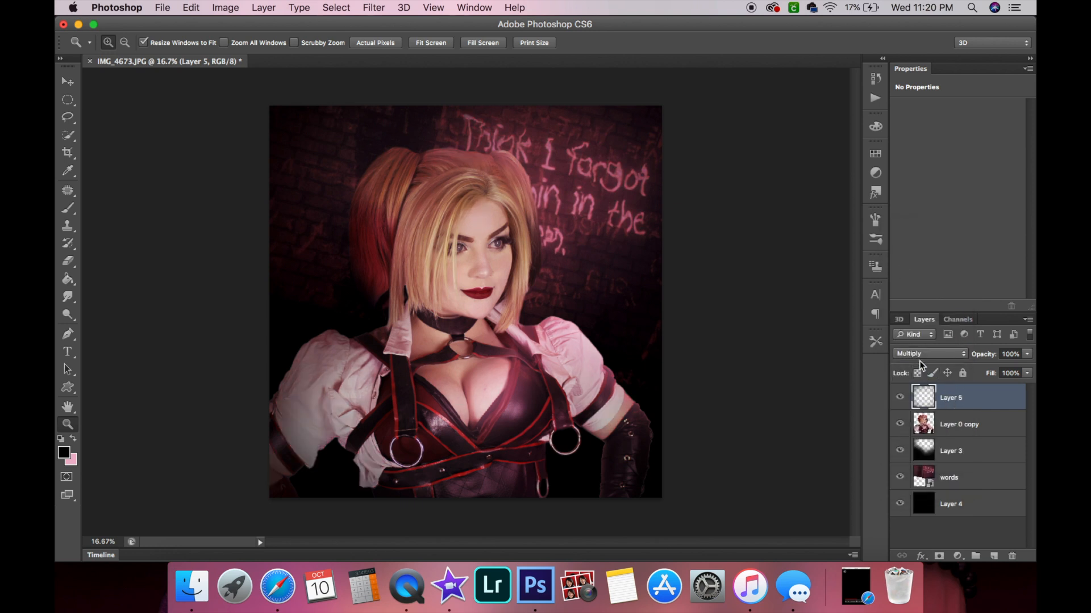
pyautogui.click(920, 354)
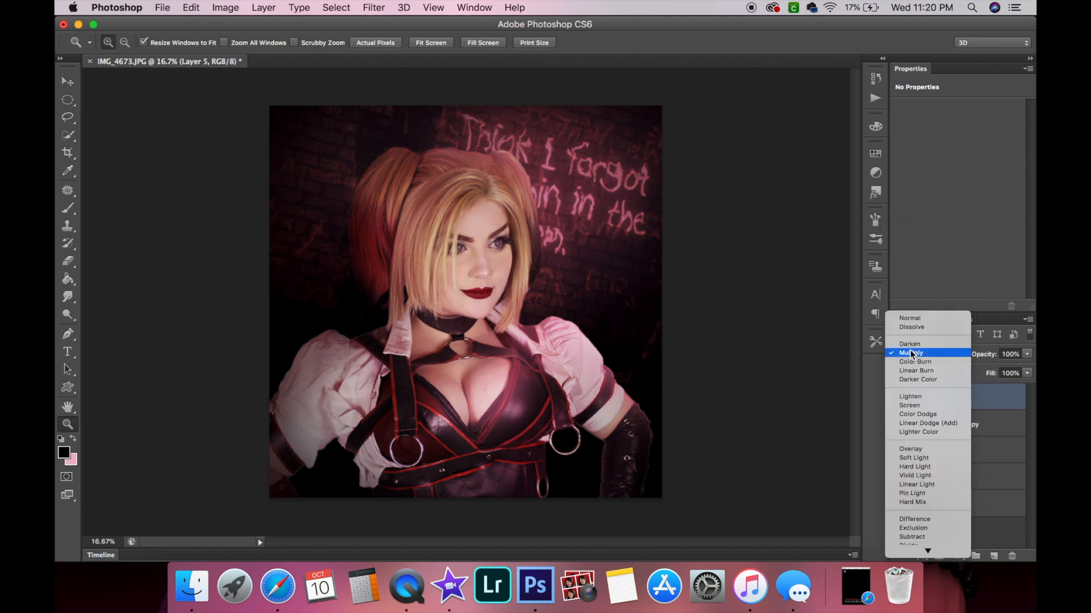
pyautogui.click(920, 318)
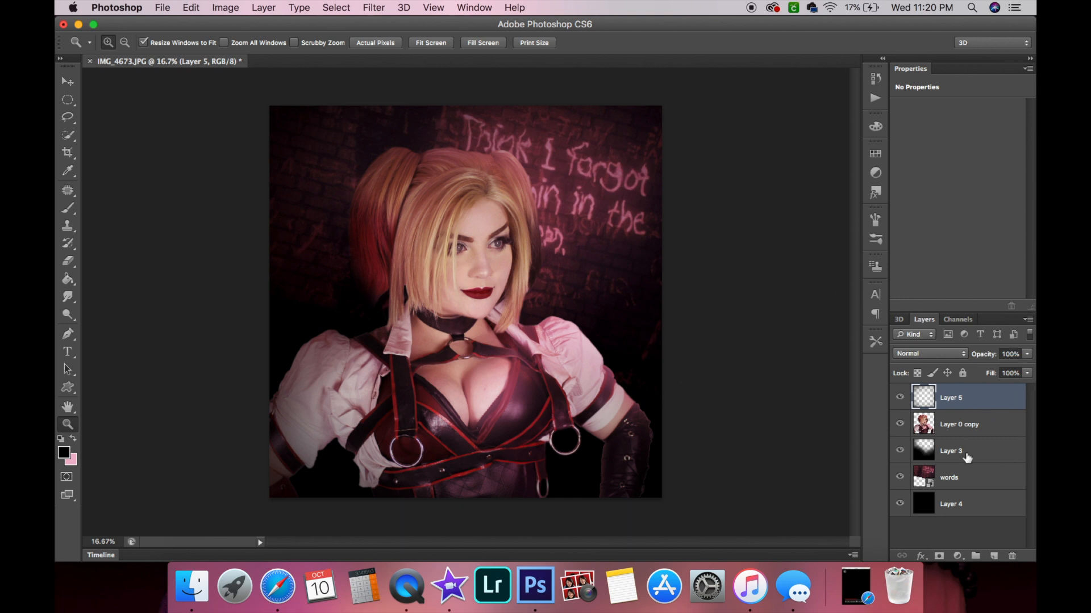
# Toggle the shading layer's visibility on and off to compare the composite with and without it.
pyautogui.click(899, 399)
pyautogui.click(899, 399)
pyautogui.click(900, 400)
pyautogui.click(899, 400)
# Erase the shading over the face and chest with a 2395 px soft Eraser.
pyautogui.click(68, 261)
pyautogui.click(122, 46)
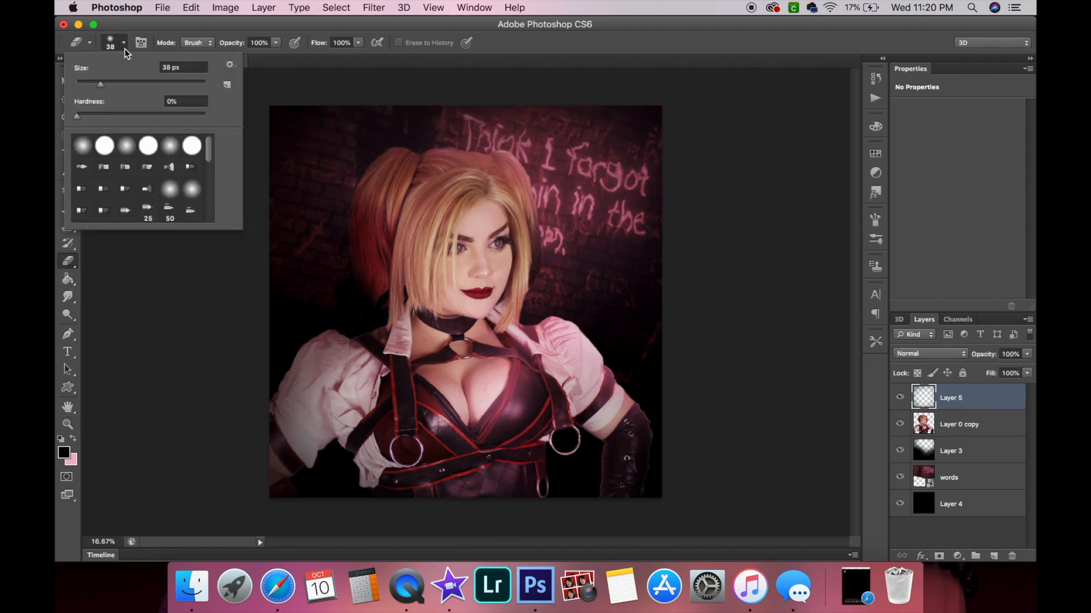
pyautogui.click(197, 84)
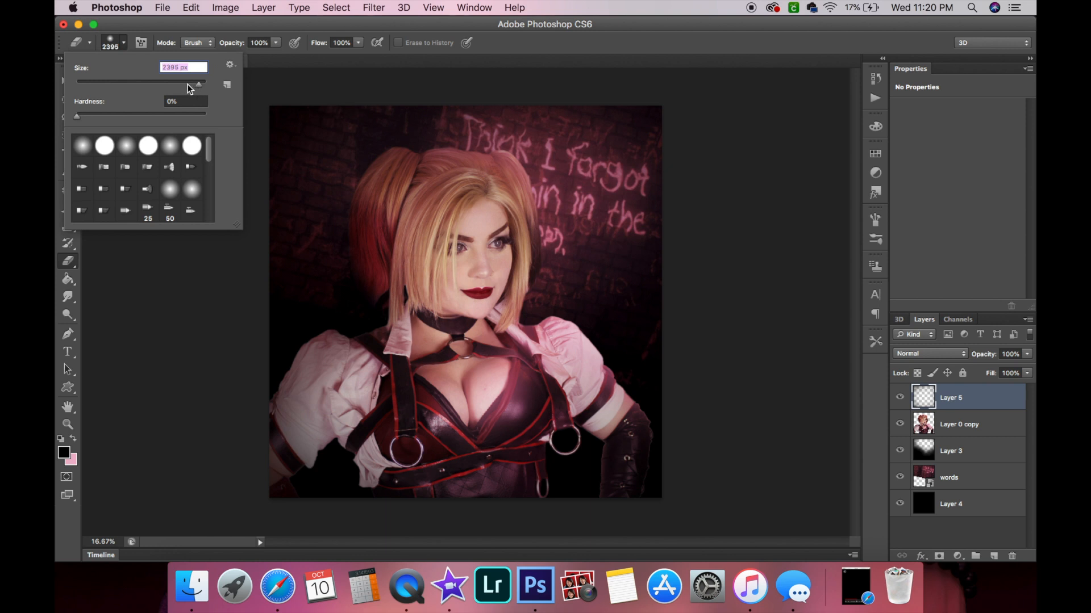
pyautogui.click(410, 234)
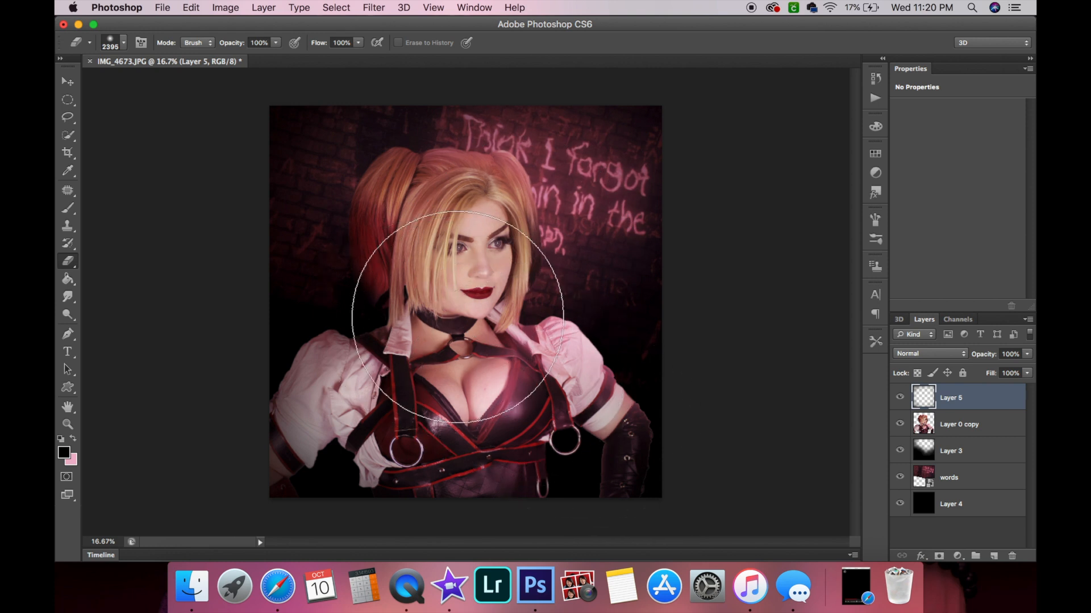
pyautogui.click(898, 398)
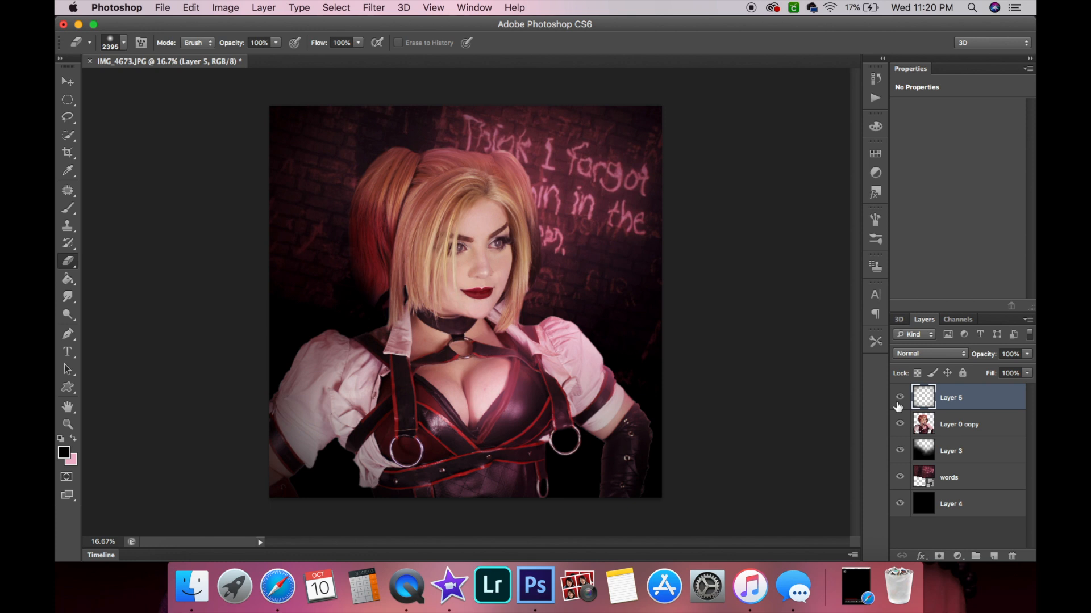
# Add a new layer, start a text entry on the canvas and set the font size to 300 pt.
pyautogui.click(993, 557)
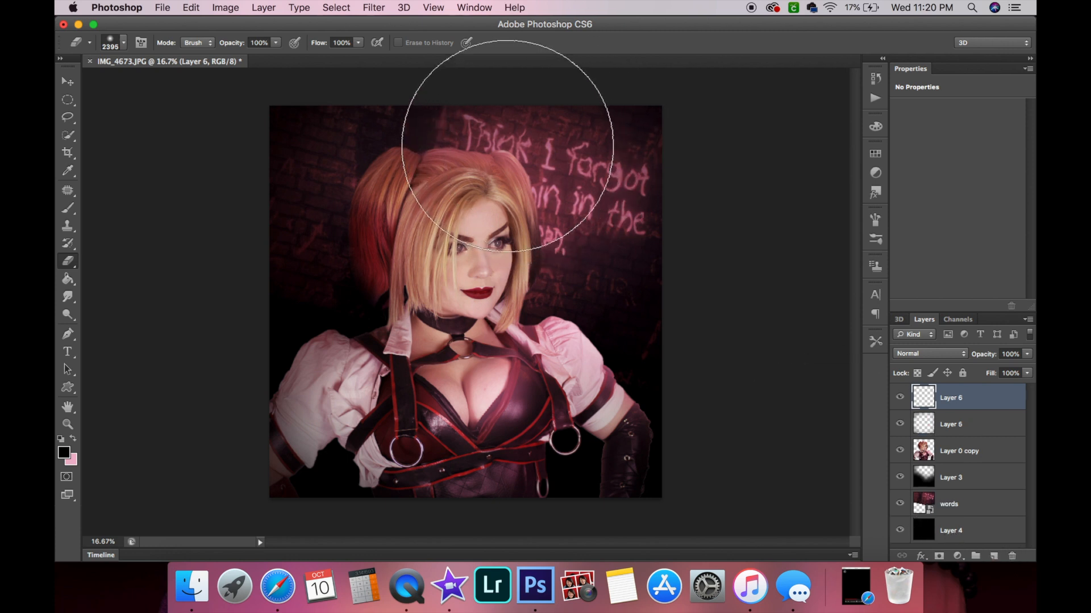
pyautogui.click(68, 81)
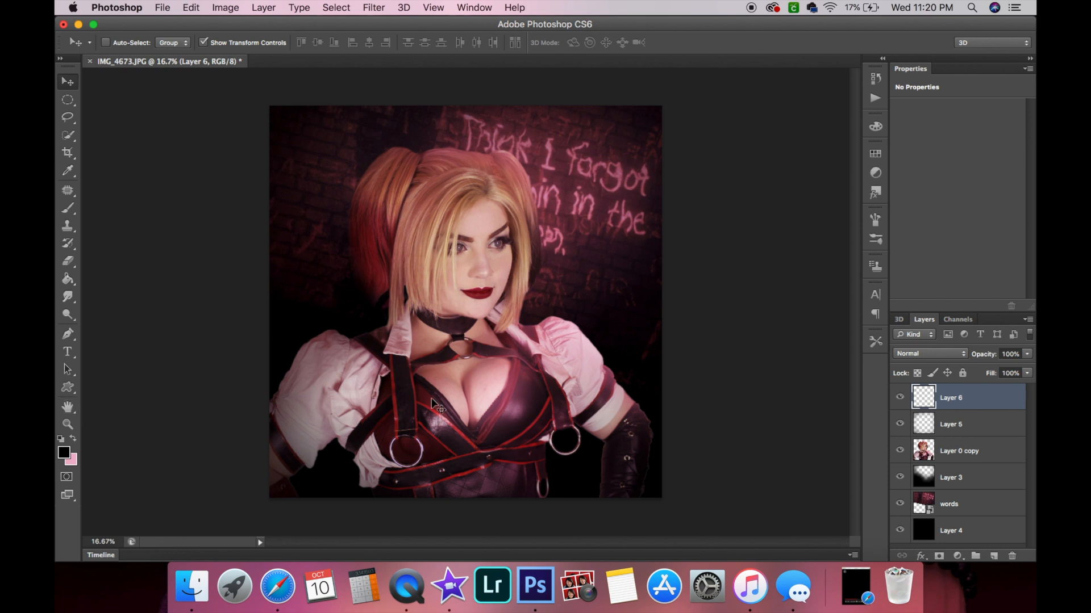
pyautogui.click(68, 352)
pyautogui.click(392, 257)
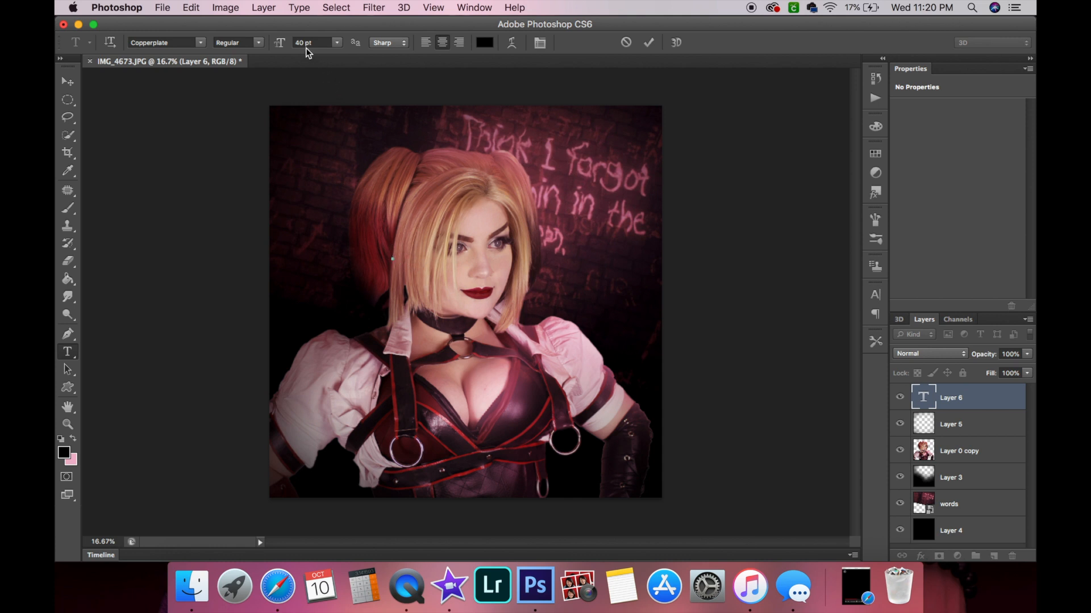
pyautogui.click(290, 44)
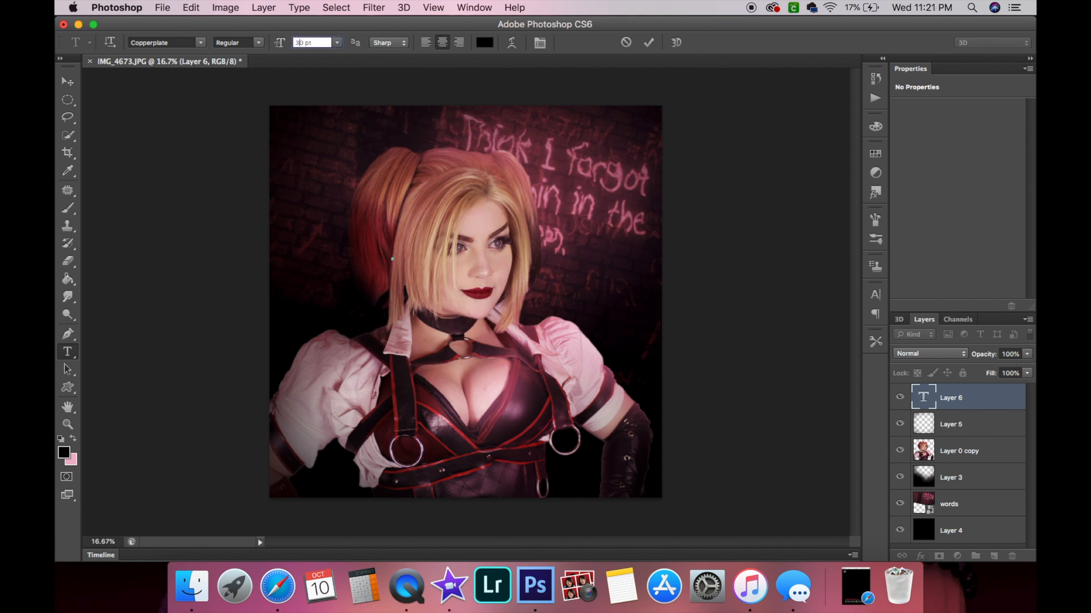
pyautogui.write('0')
pyautogui.press('Return')
# Type the start of the cosplayer's social media handle, select it and set its font to Helvetica.
pyautogui.write('@BAB')
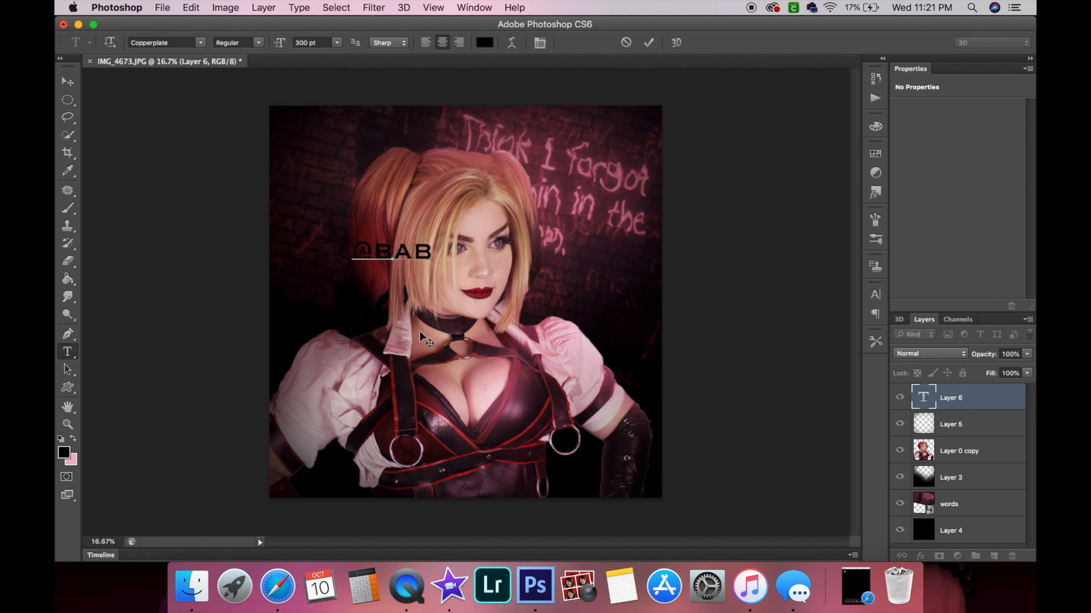
pyautogui.moveTo(433, 251); pyautogui.dragTo(335, 252)
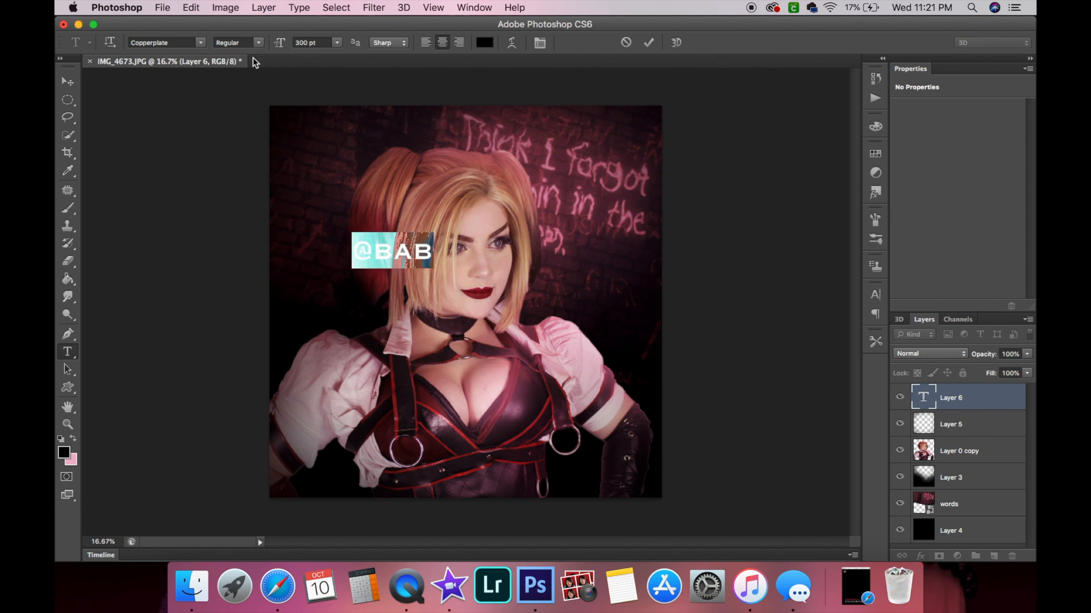
pyautogui.click(200, 43)
pyautogui.press('h')
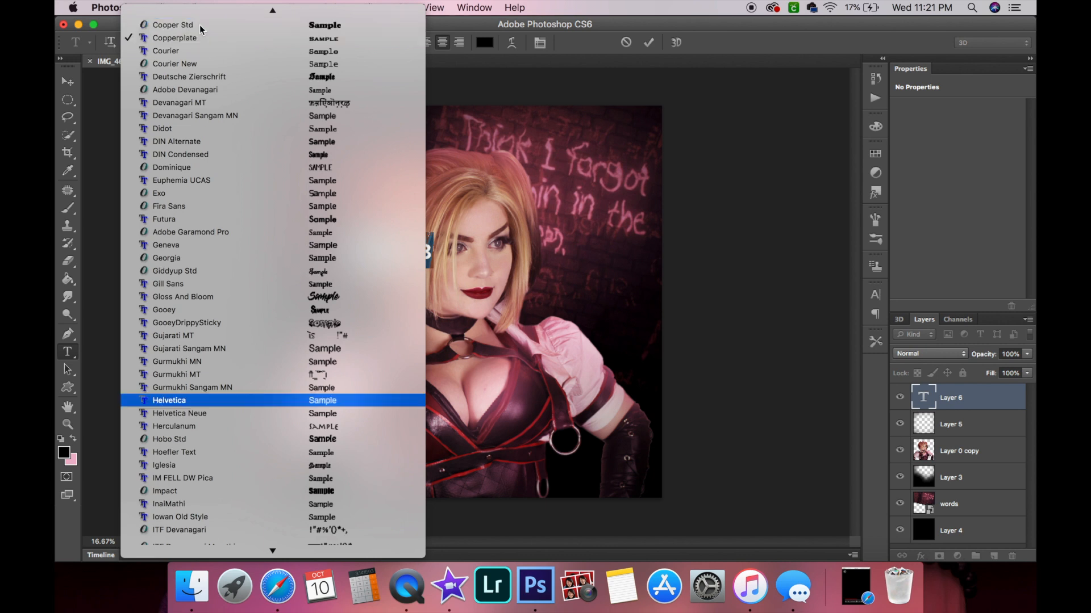
pyautogui.click(165, 400)
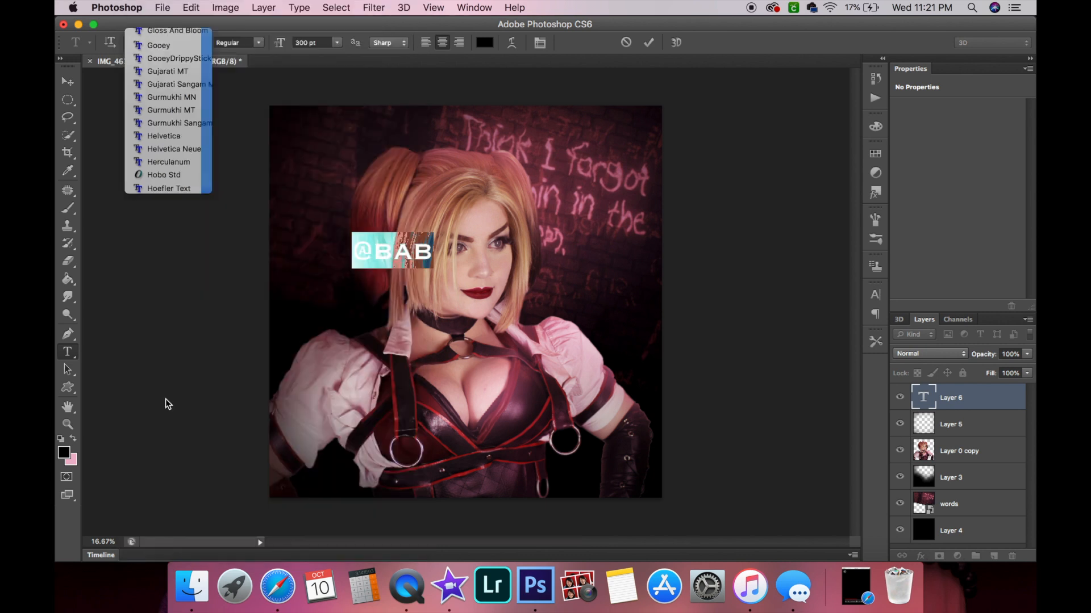
# Complete the cosplayer's social media handle at the end of the text.
pyautogui.click(437, 254)
pyautogui.write('bear.bea')
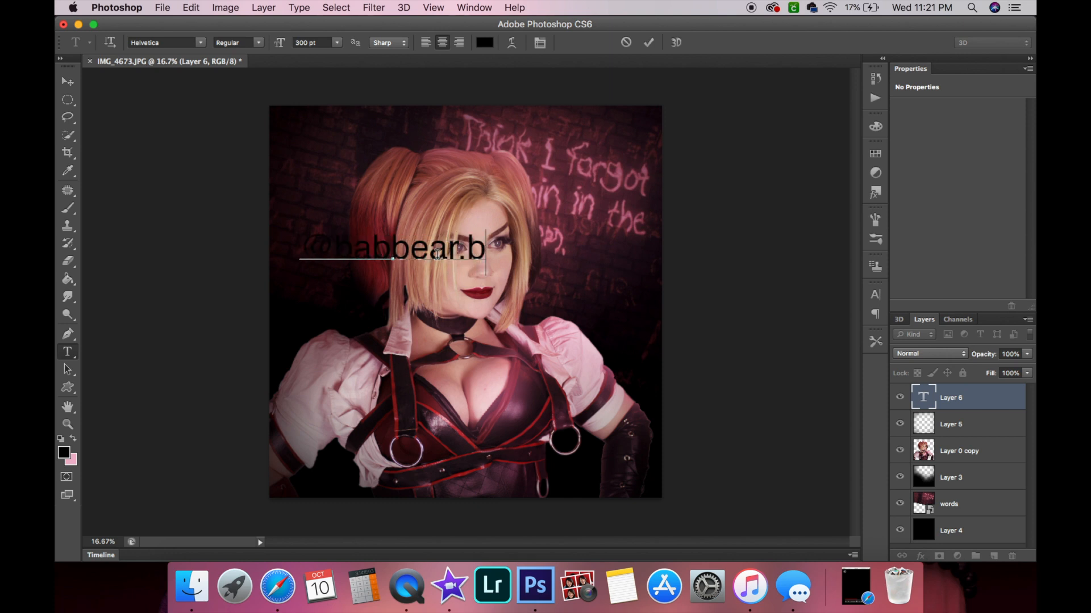
pyautogui.write('uty')
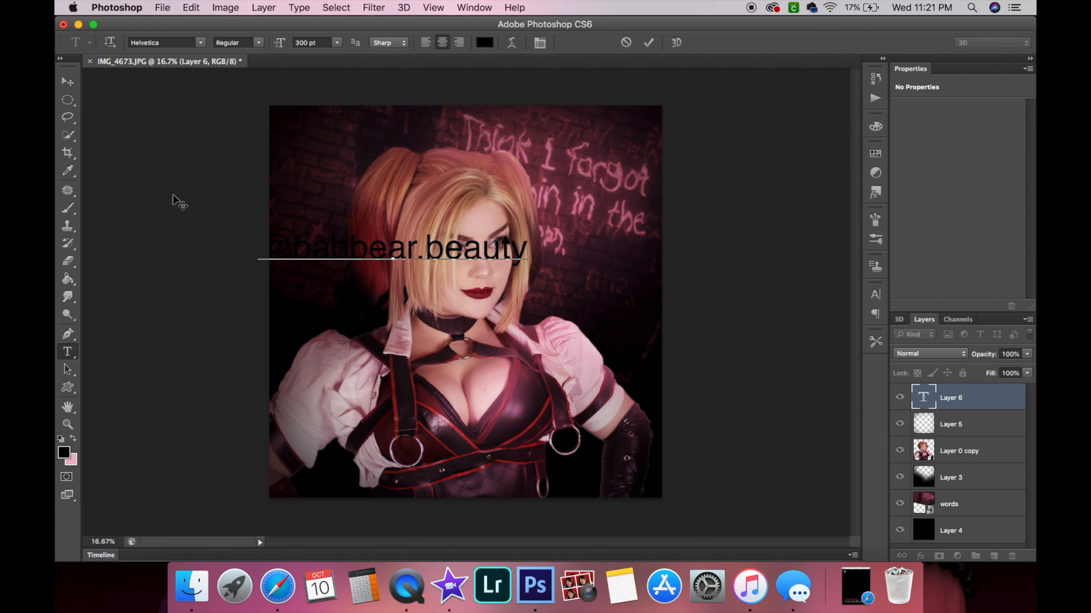
# Select the whole handle text and set its font size to 200 pt.
pyautogui.doubleClick(303, 250)
pyautogui.tripleClick(303, 251)
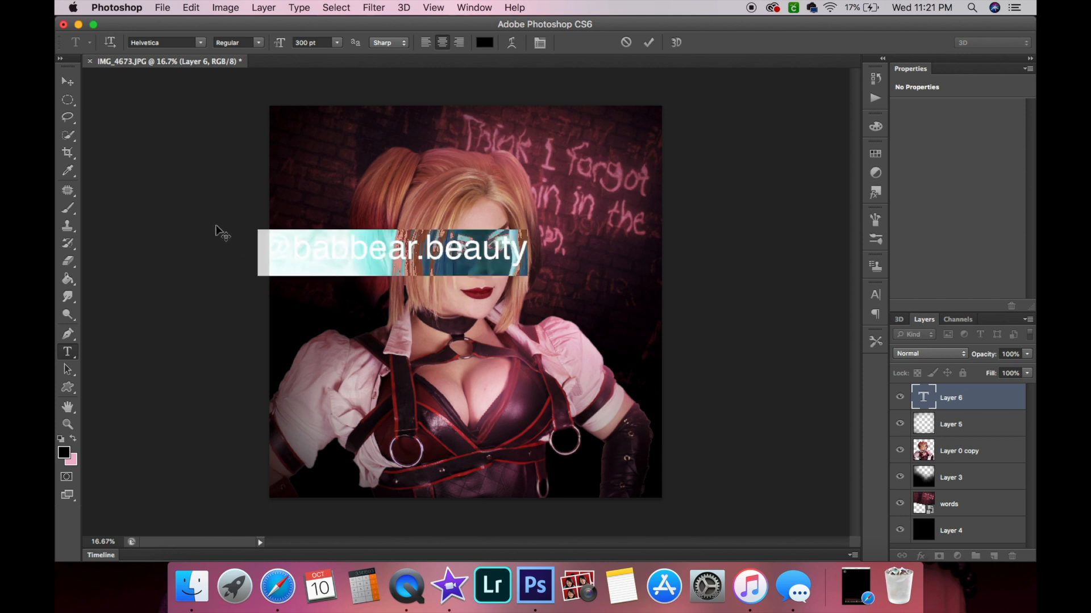
pyautogui.click(302, 41)
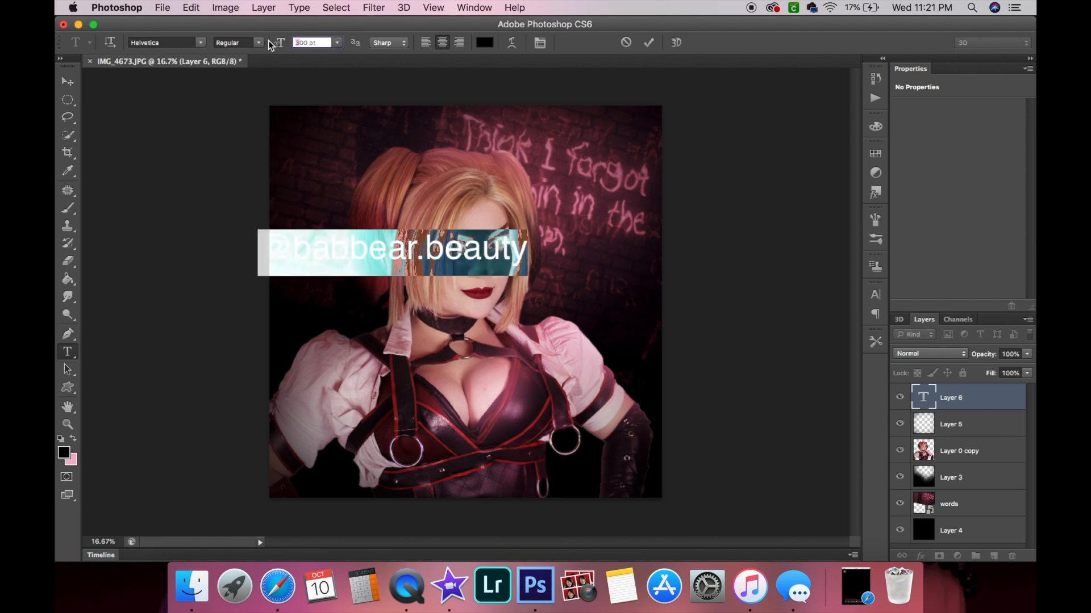
pyautogui.write('2')
pyautogui.press('BackSpace')
pyautogui.write('1')
pyautogui.press('BackSpace')
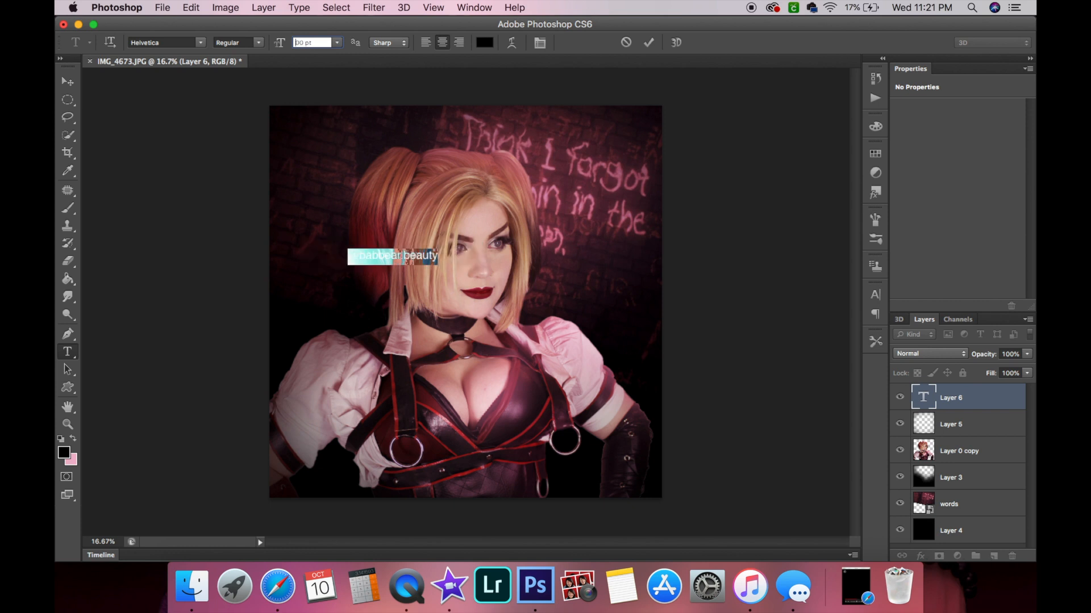
pyautogui.write('20')
# Rotate the handle text -90° and move it to run vertically along the image's left edge, applying the transformation.
pyautogui.click(67, 82)
pyautogui.moveTo(407, 250); pyautogui.dragTo(577, 242)
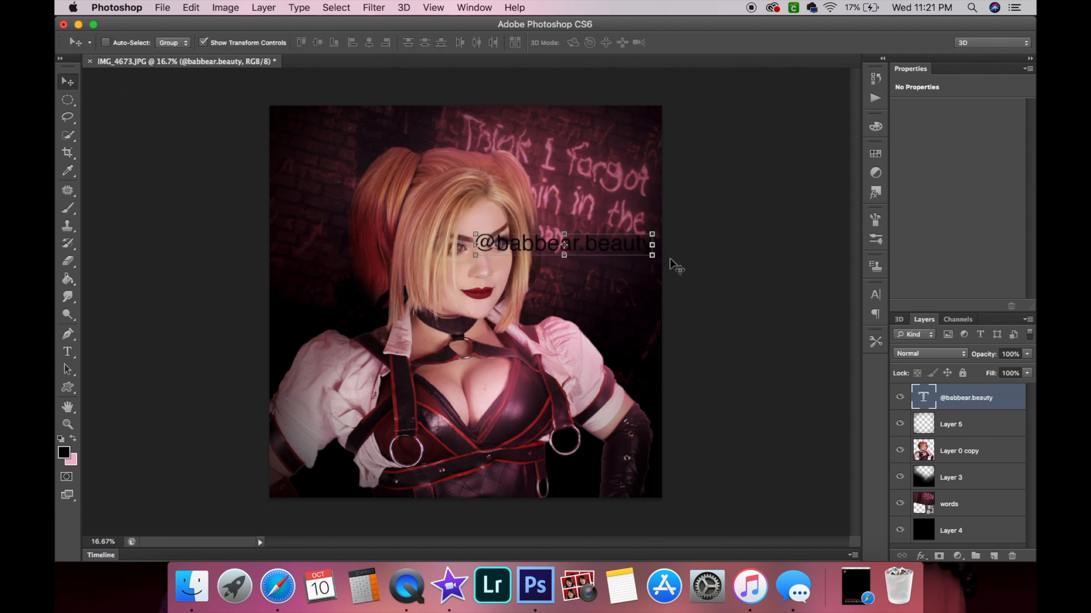
pyautogui.press('super+t')
pyautogui.moveTo(667, 259); pyautogui.dragTo(576, 120)
pyautogui.moveTo(412, 43); pyautogui.dragTo(370, 43)
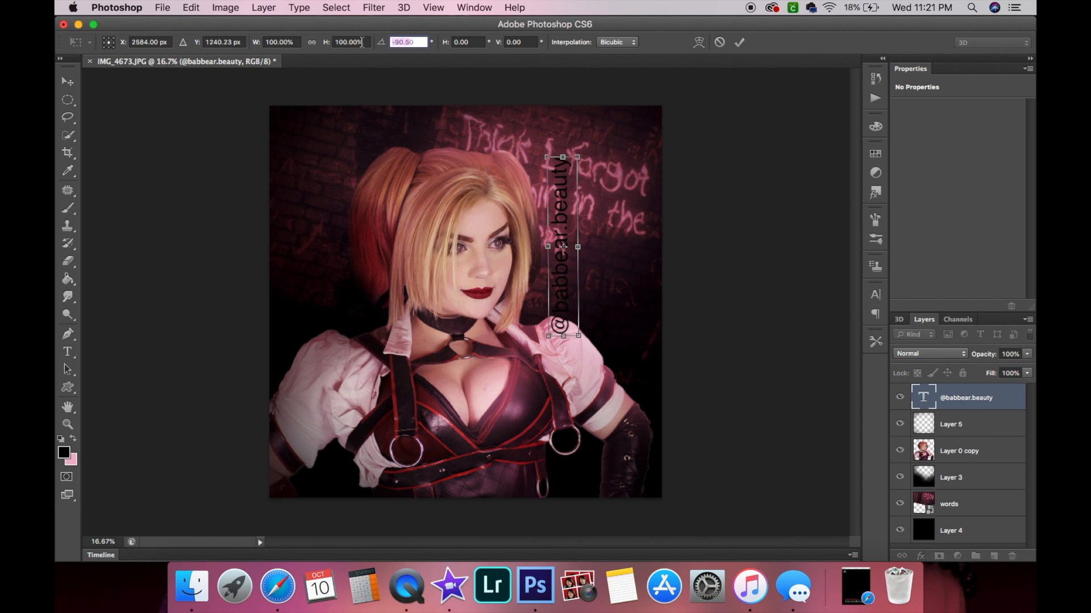
pyautogui.write('0')
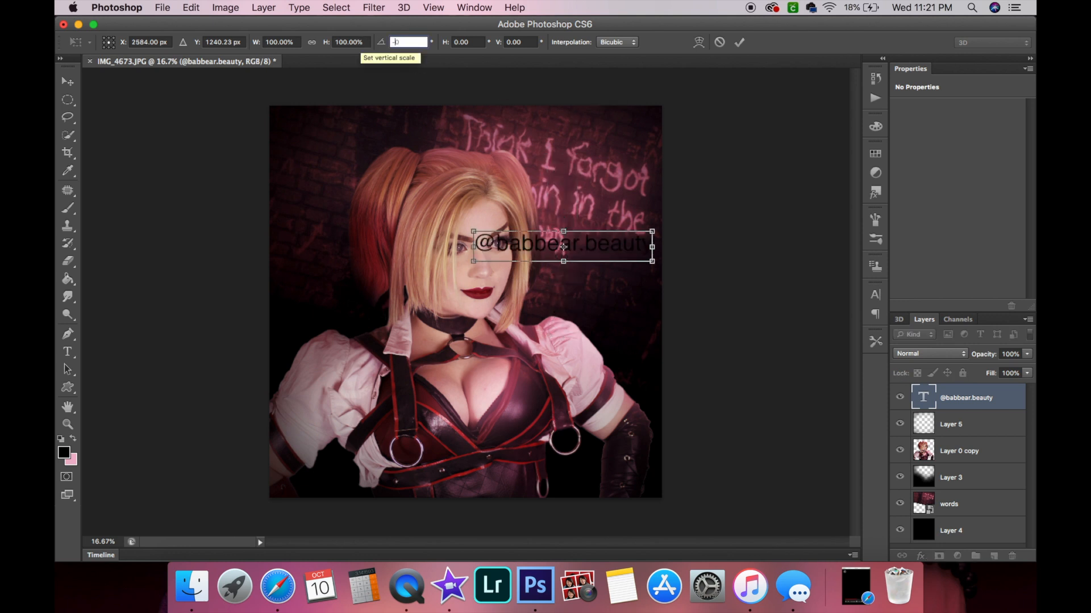
pyautogui.write('-9')
pyautogui.moveTo(560, 241); pyautogui.dragTo(292, 203)
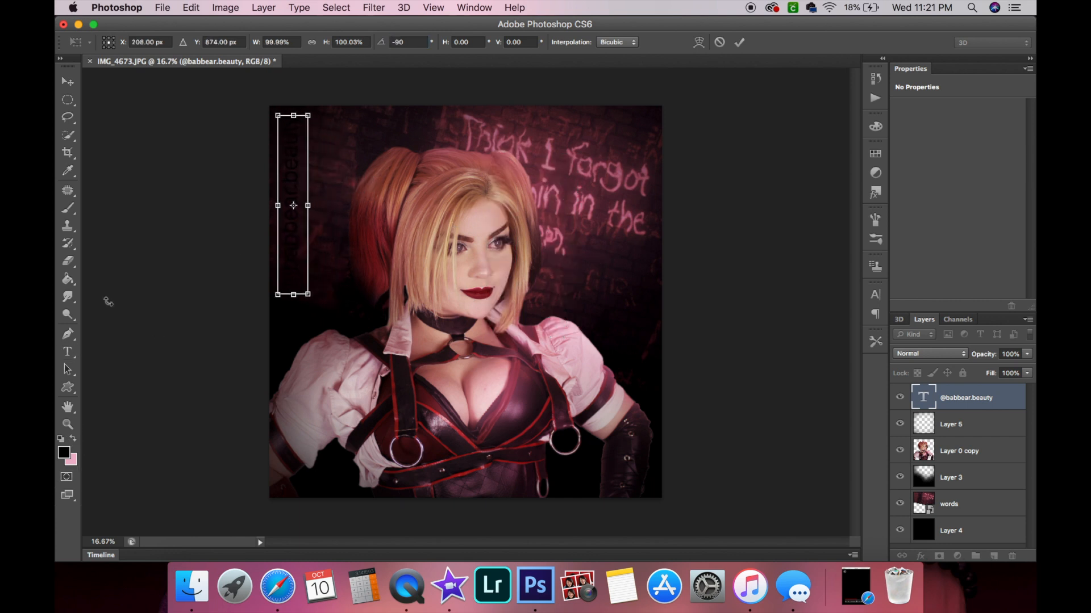
pyautogui.click(67, 352)
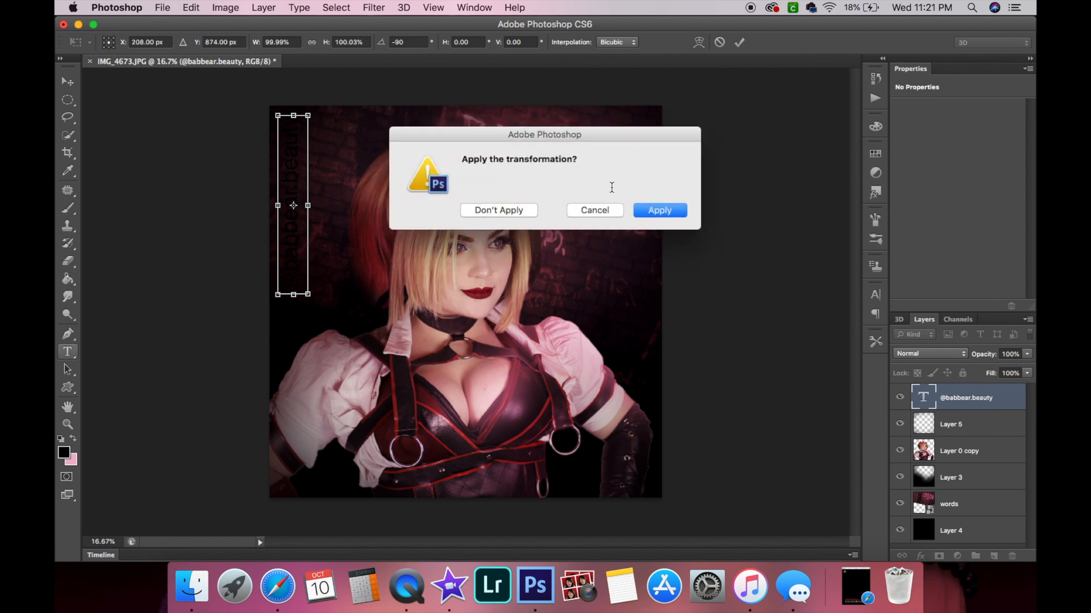
pyautogui.click(659, 210)
# Select all the handle text and recolour it pink by swapping the foreground and background colours.
pyautogui.click(295, 228)
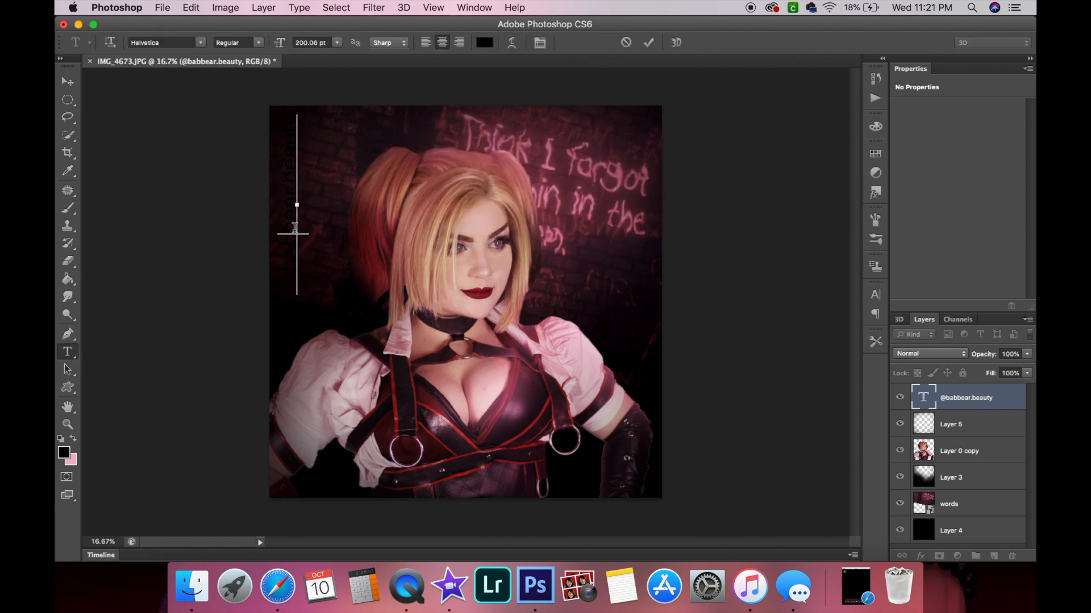
pyautogui.hotkey('ctrl', 'a')
pyautogui.click(73, 438)
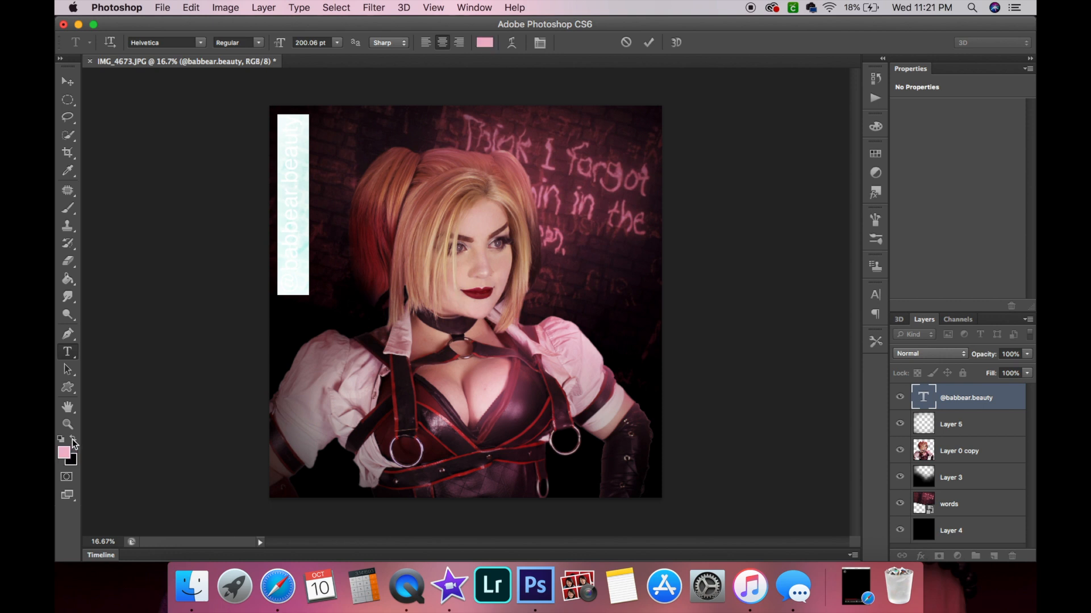
pyautogui.click(68, 82)
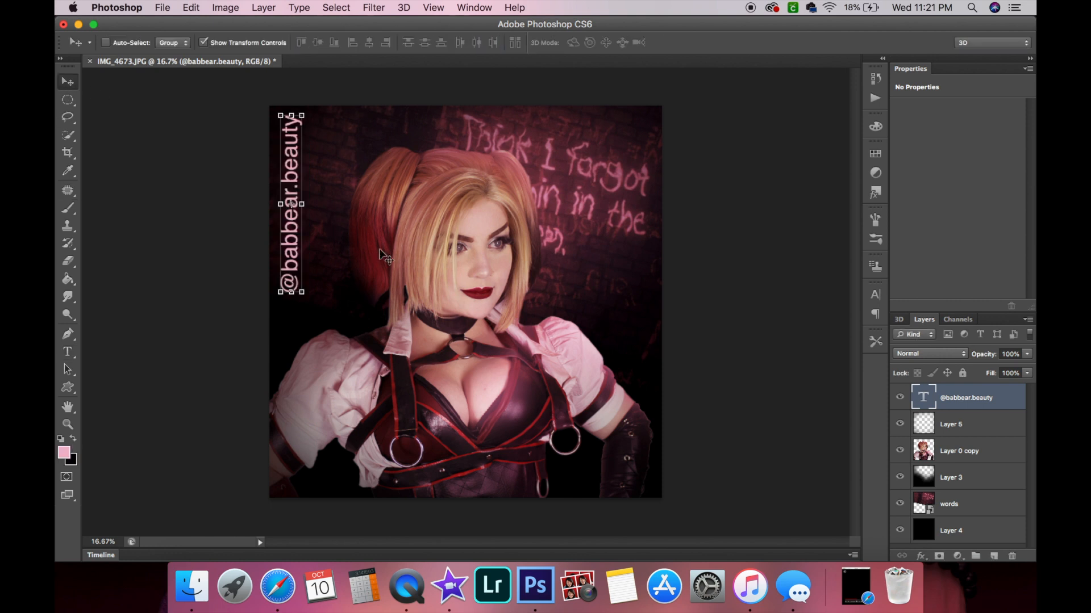
pyautogui.moveTo(291, 244); pyautogui.dragTo(293, 233)
# Select the handle text again and reduce its font size to 100 pt.
pyautogui.click(68, 352)
pyautogui.tripleClick(283, 227)
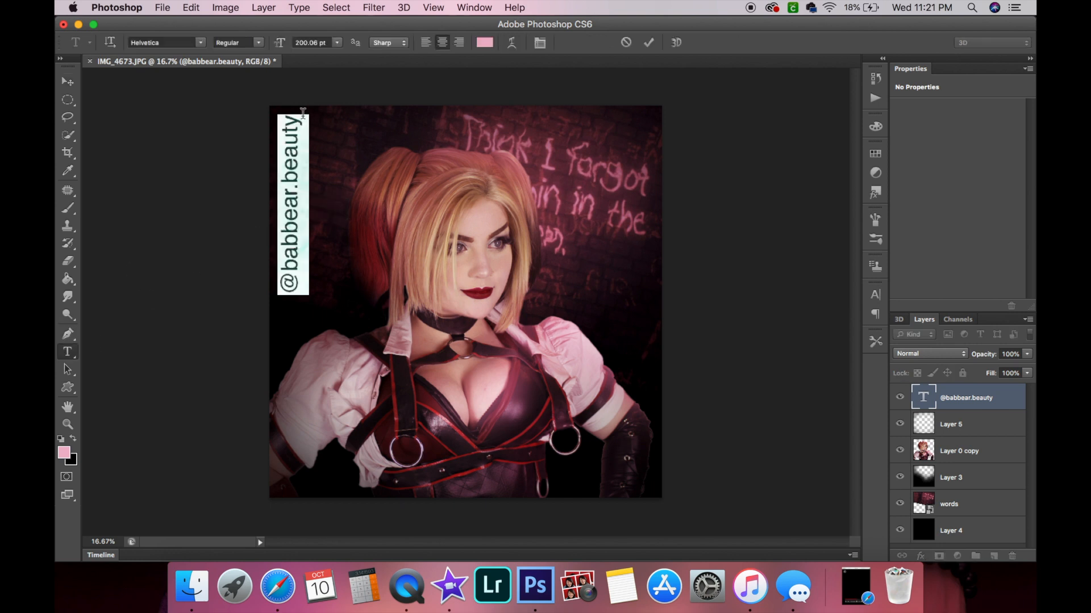
pyautogui.click(309, 38)
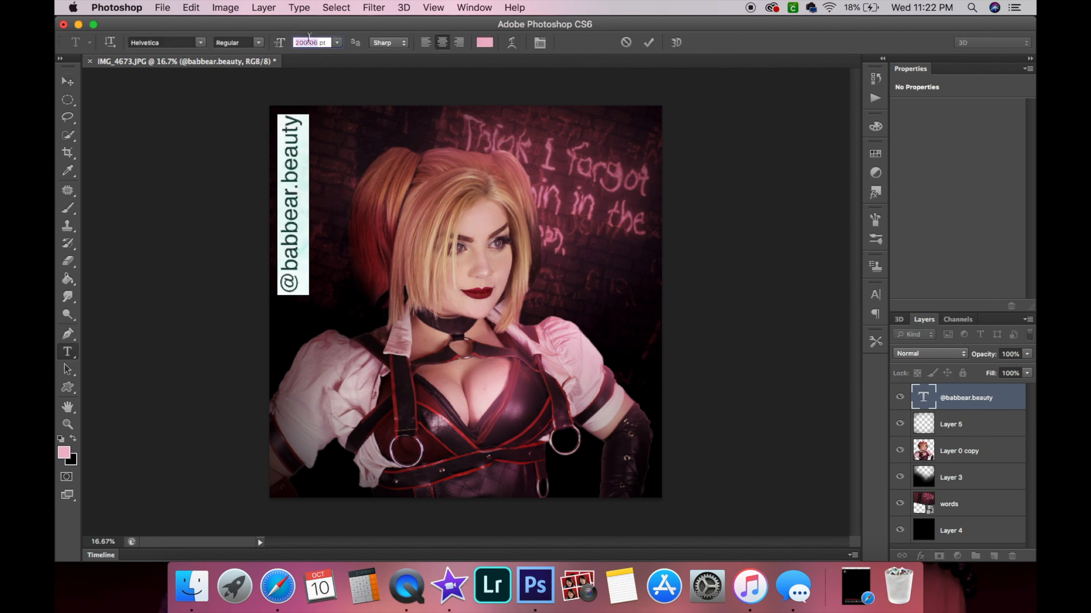
pyautogui.write('100')
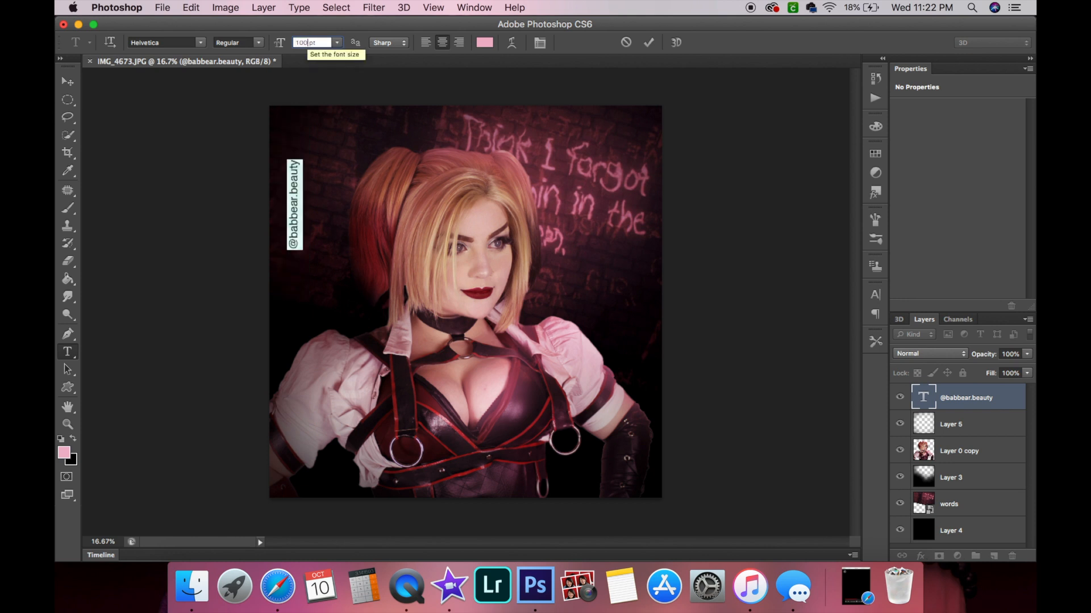
# Rotate the handle text back to horizontal and place it in the image's top-left corner.
pyautogui.click(67, 81)
pyautogui.moveTo(295, 185); pyautogui.dragTo(282, 145)
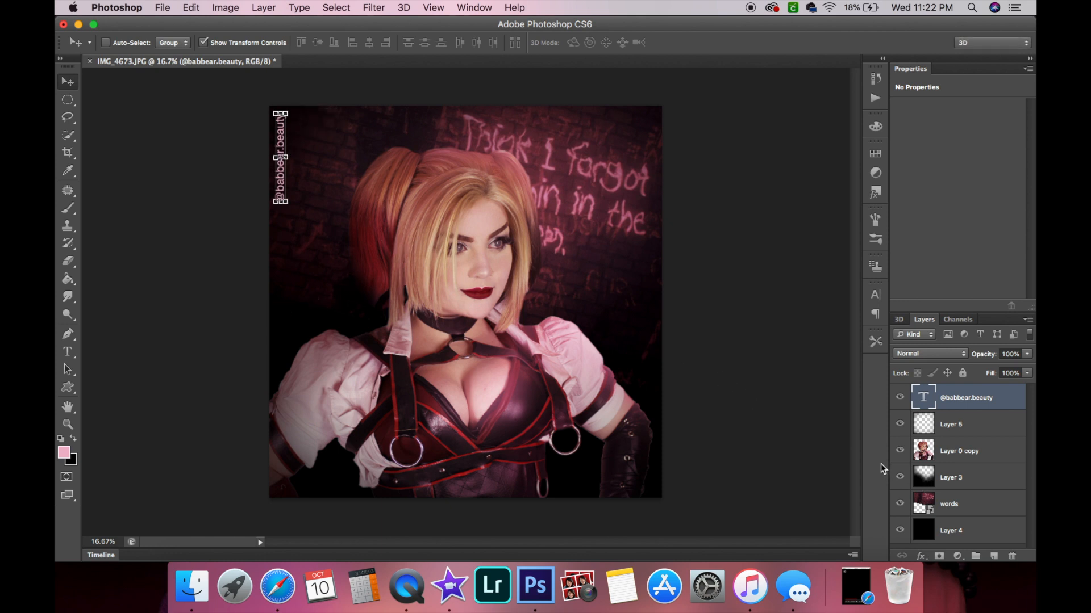
pyautogui.moveTo(292, 101); pyautogui.dragTo(344, 147)
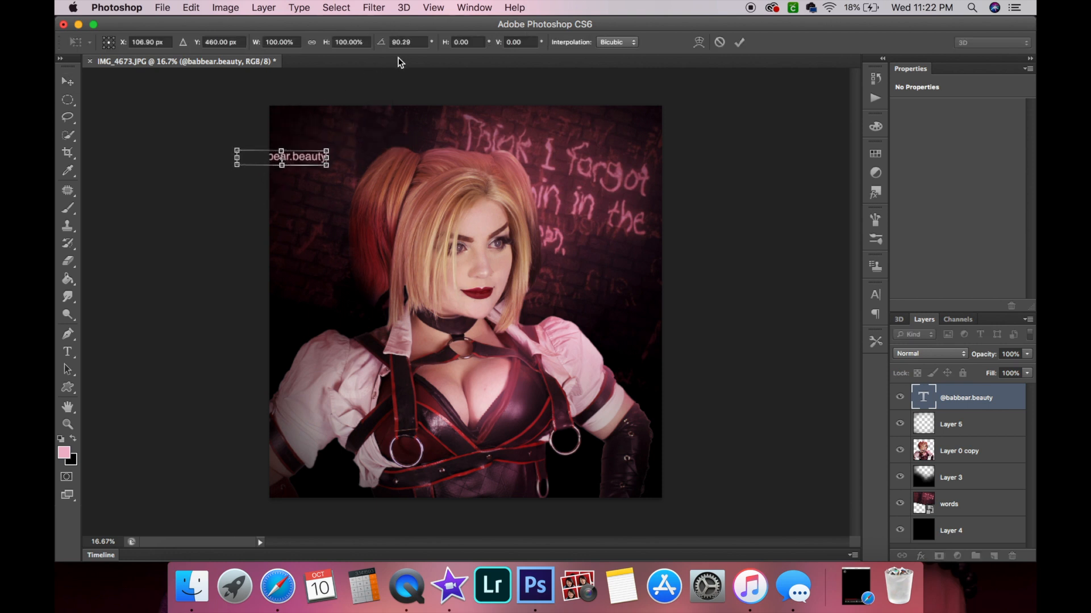
pyautogui.click(411, 43)
pyautogui.write('90')
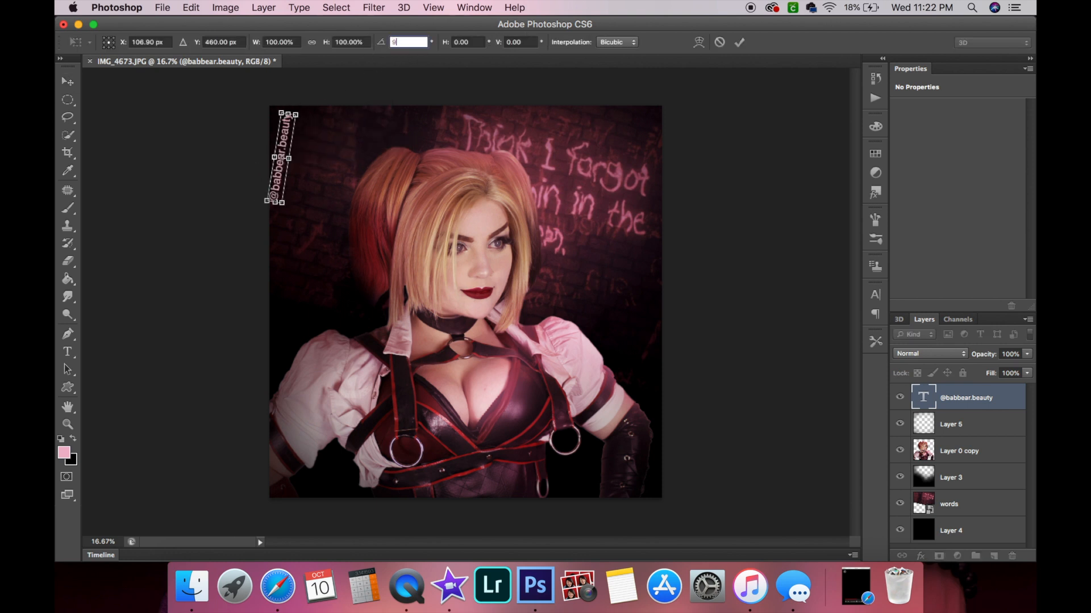
pyautogui.press('Return')
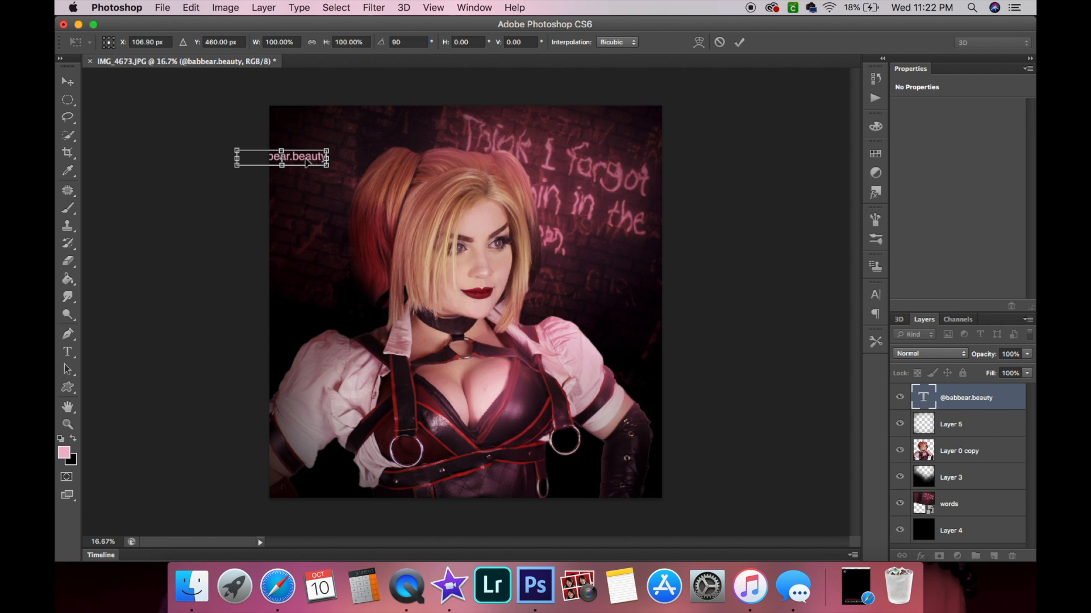
pyautogui.press('Return')
pyautogui.moveTo(291, 157); pyautogui.dragTo(342, 120)
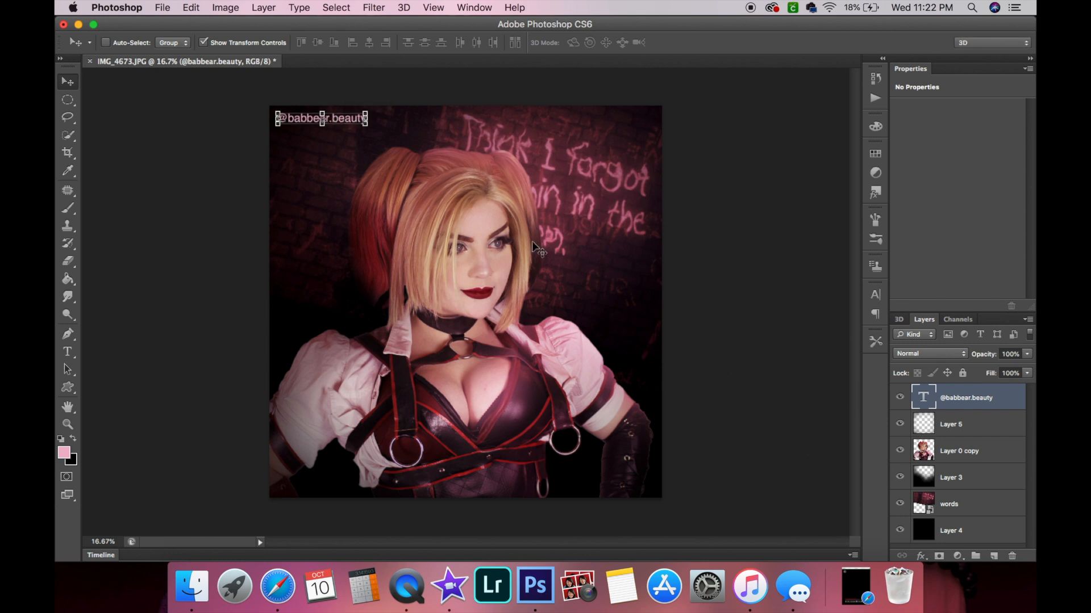
# Flatten the image and save it as the JPEG Revamp_AK_Harley_1.jpg at maximum quality.
pyautogui.click(264, 8)
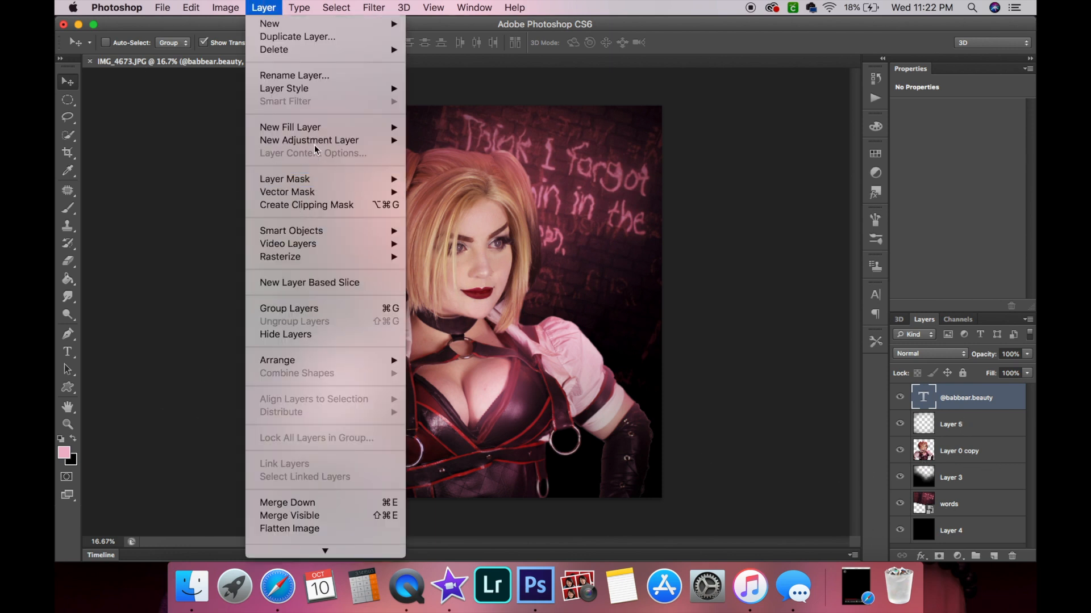
pyautogui.click(270, 529)
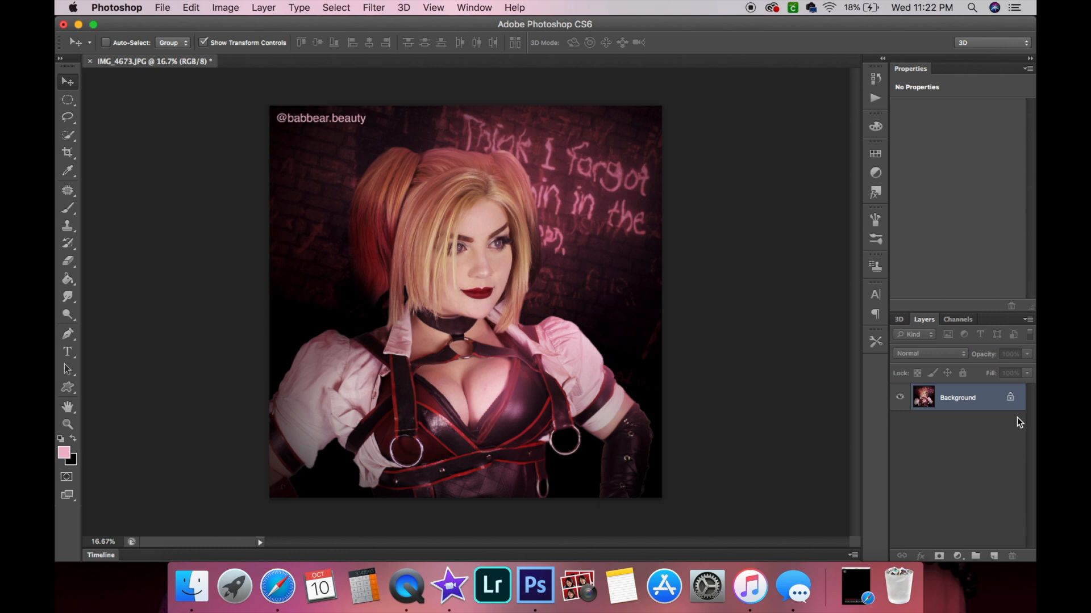
pyautogui.click(162, 6)
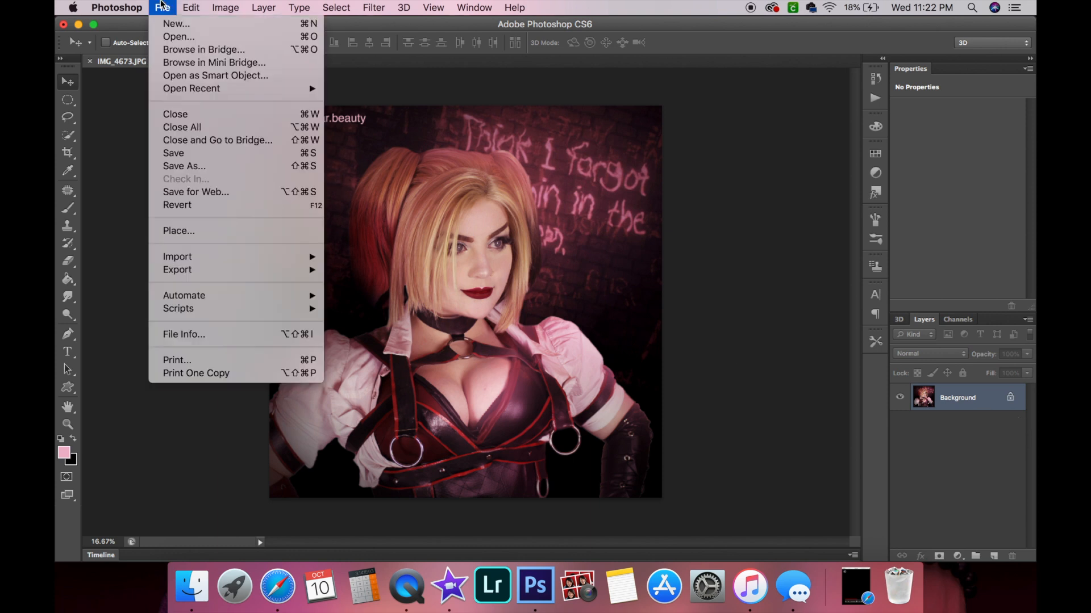
pyautogui.click(187, 167)
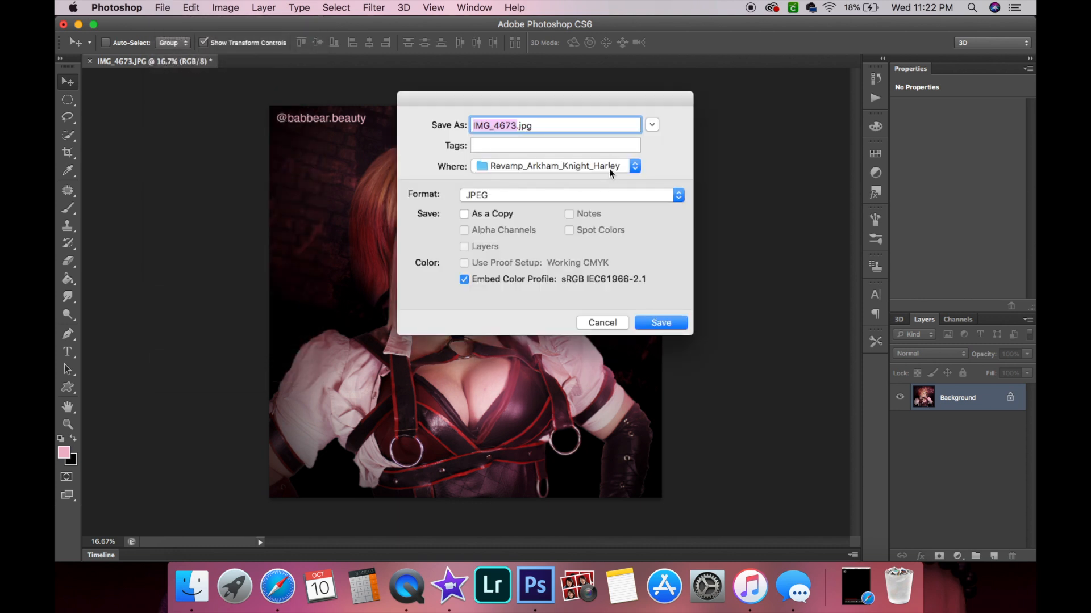
pyautogui.press('BackSpace')
pyautogui.write('Revamp_AK_')
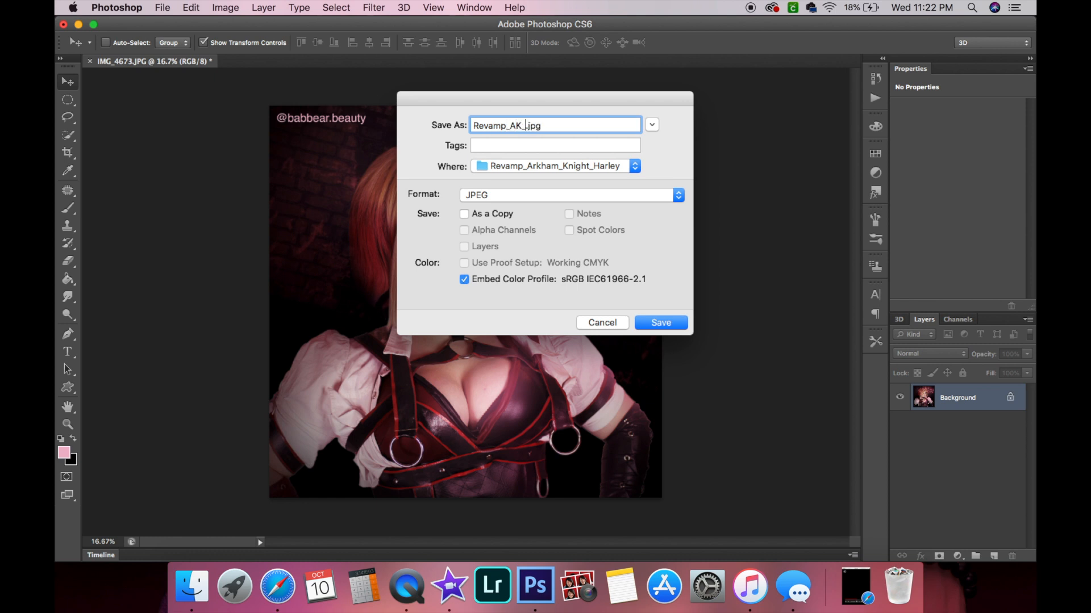
pyautogui.write('Harley_1')
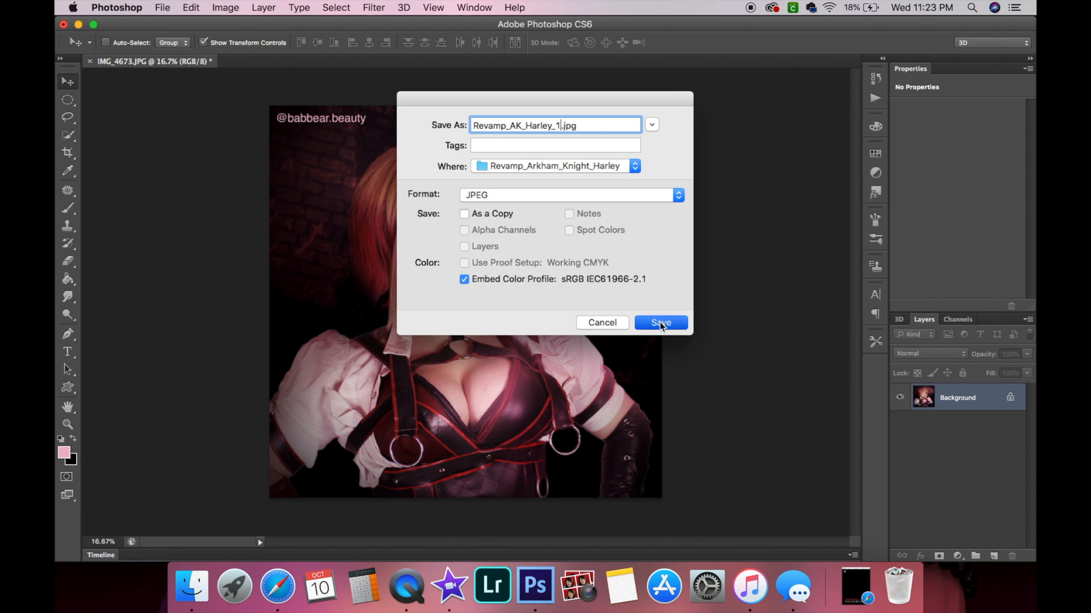
pyautogui.press('Return')
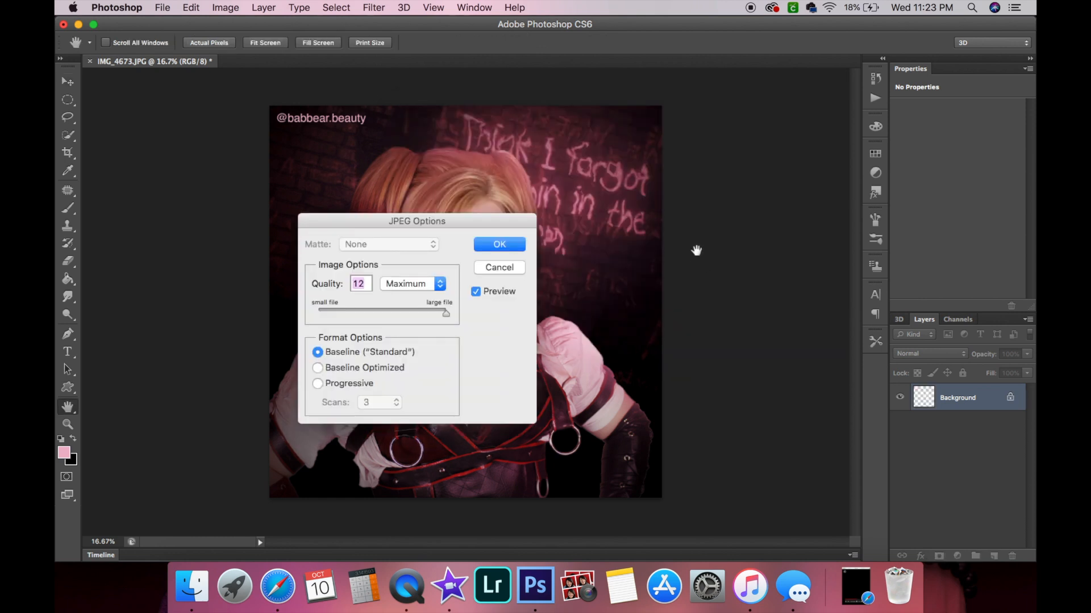
pyautogui.click(499, 244)
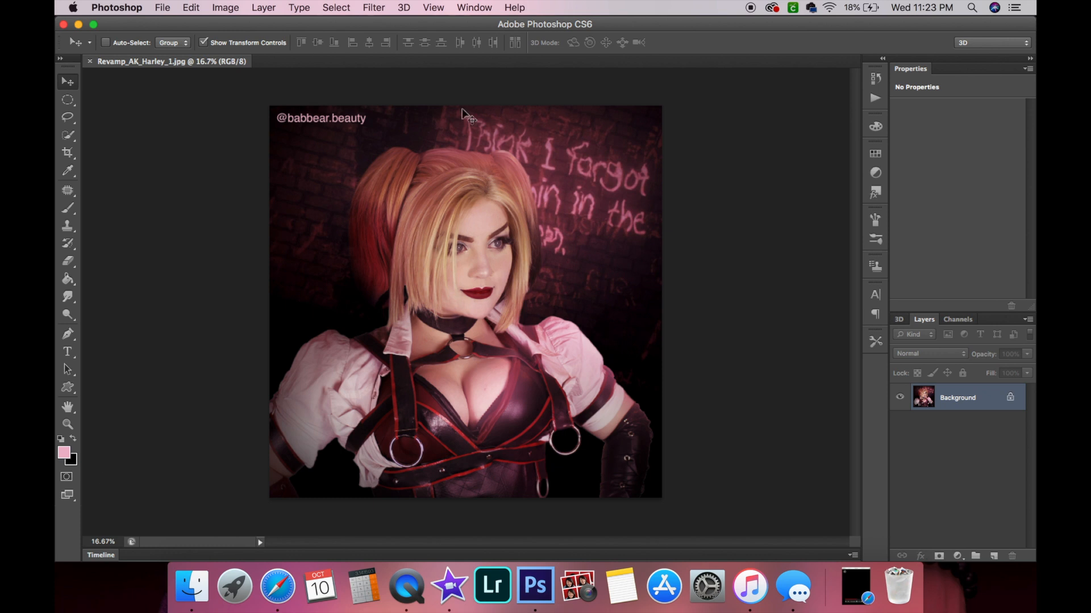